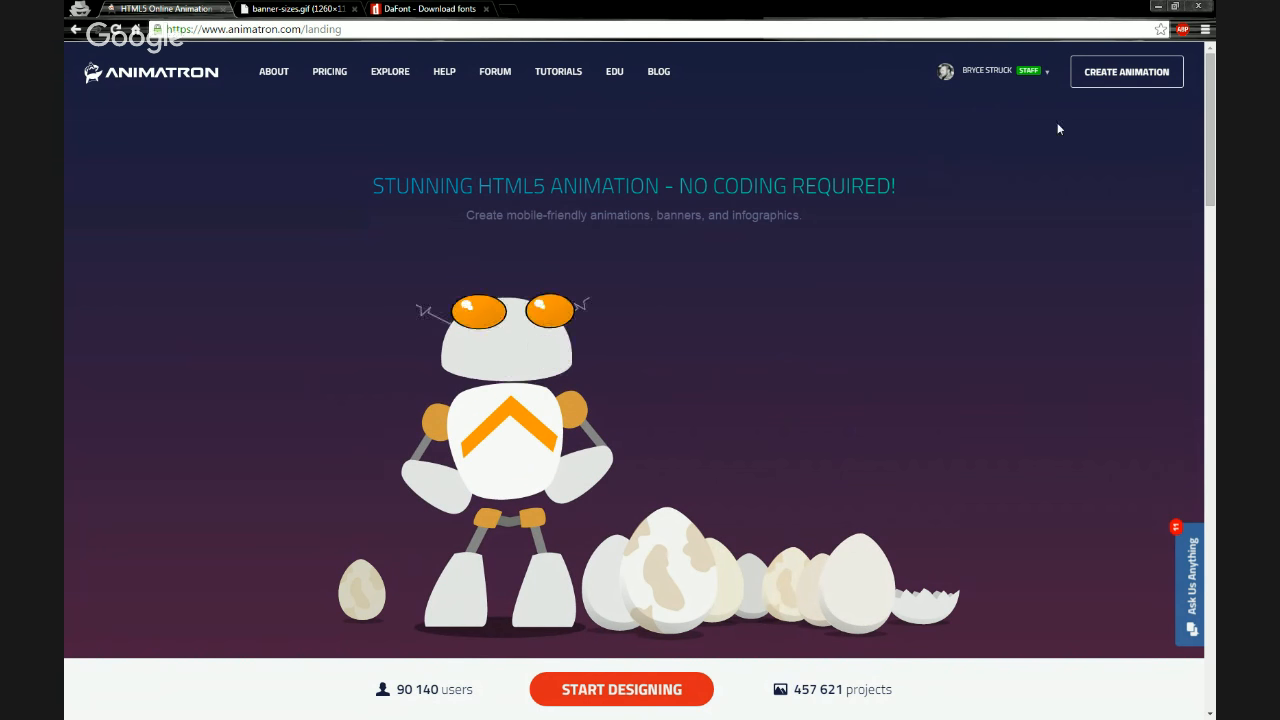
Start a new animation project in the editor
{"action": "left_click", "coordinate": [1087, 87]}
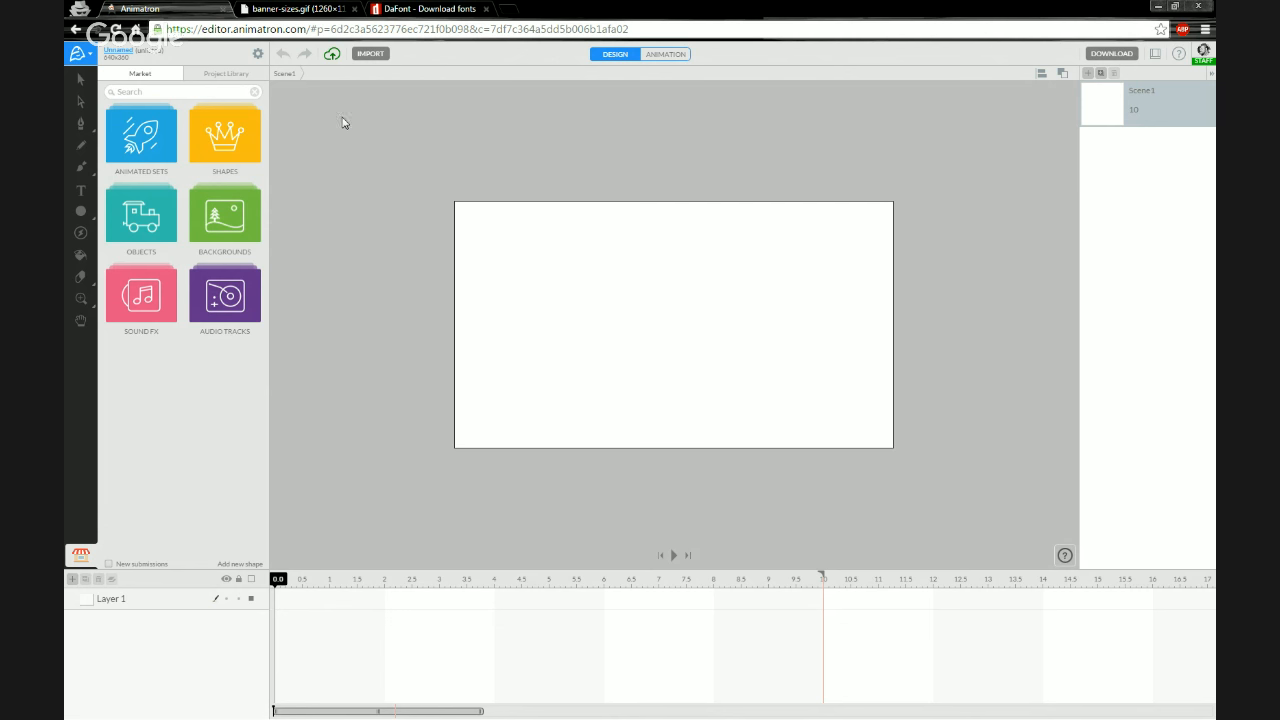
Open a new browser tab and search Google for best website banner dimensions
{"action": "left_click", "coordinate": [510, 10]}
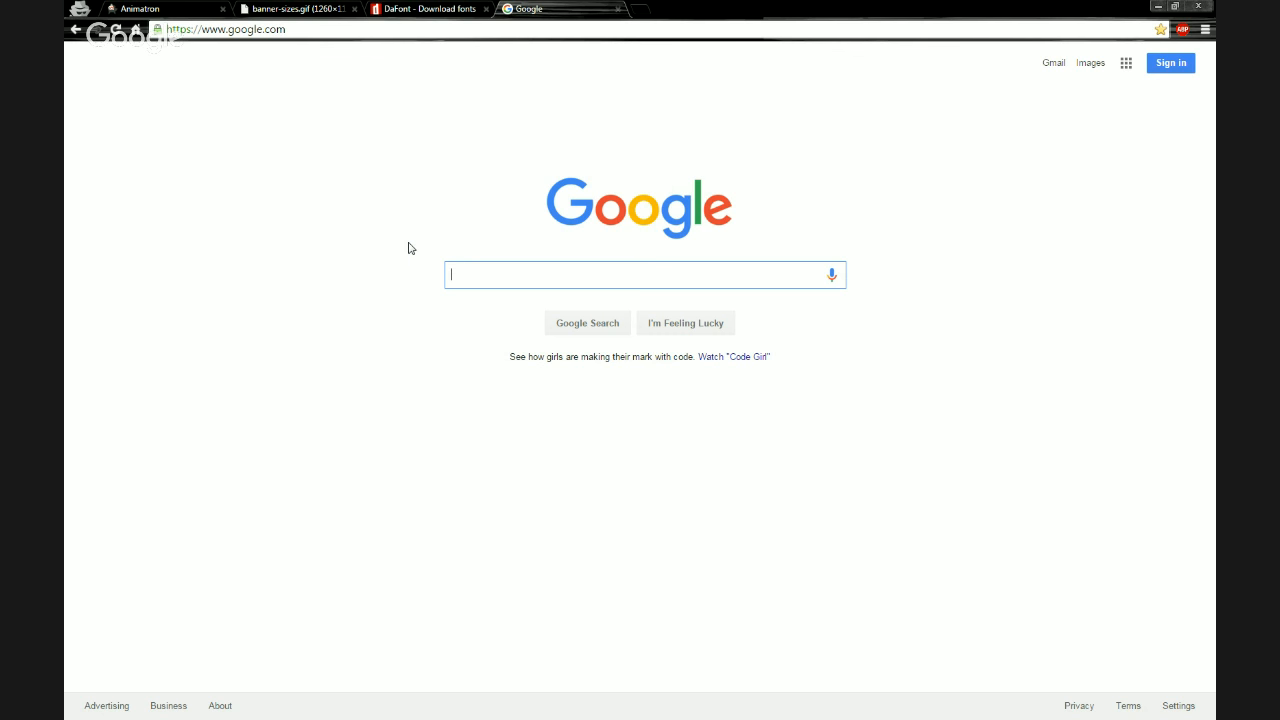
{"action": "type", "text": "top "}
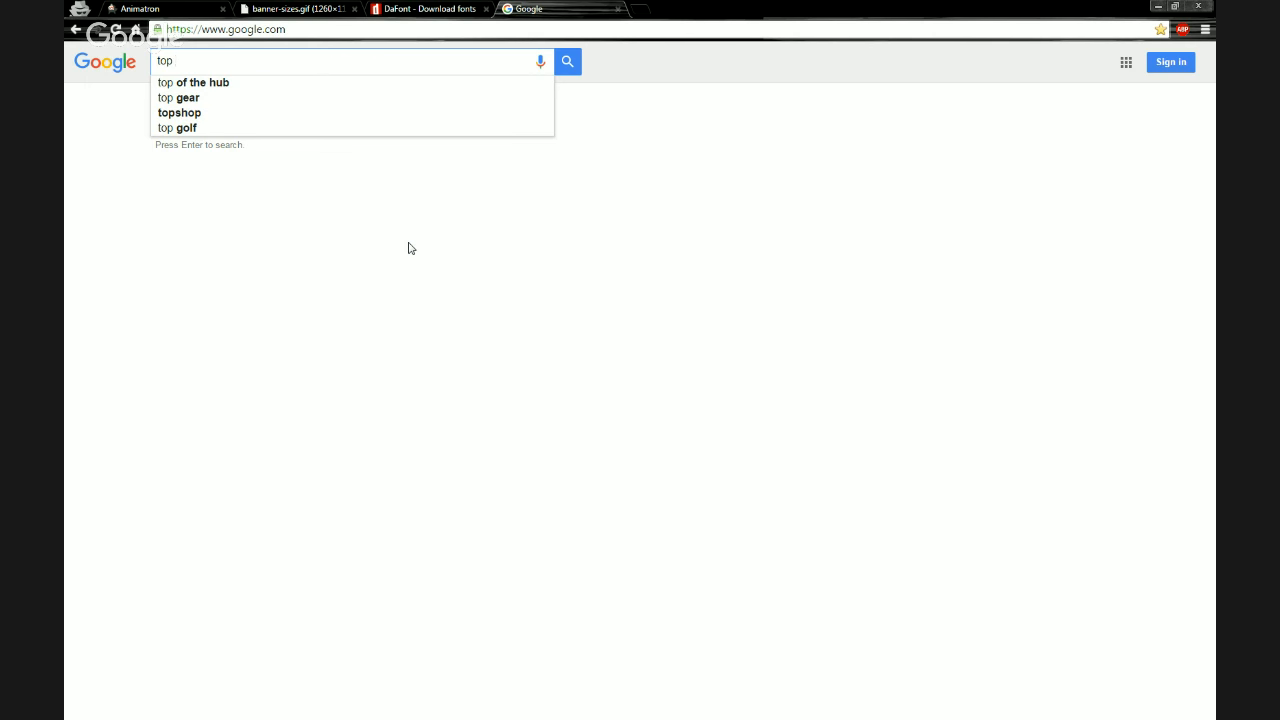
{"action": "type", "text": "web ban"}
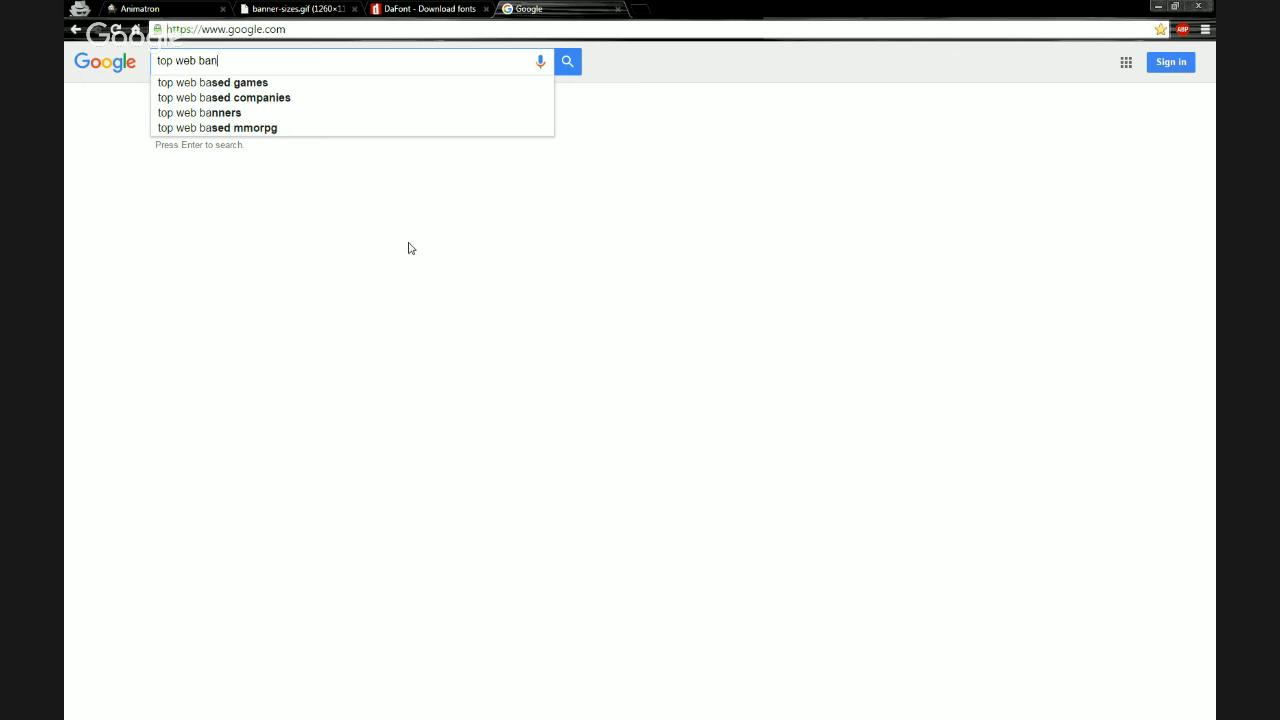
{"action": "type", "text": "ner dime"}
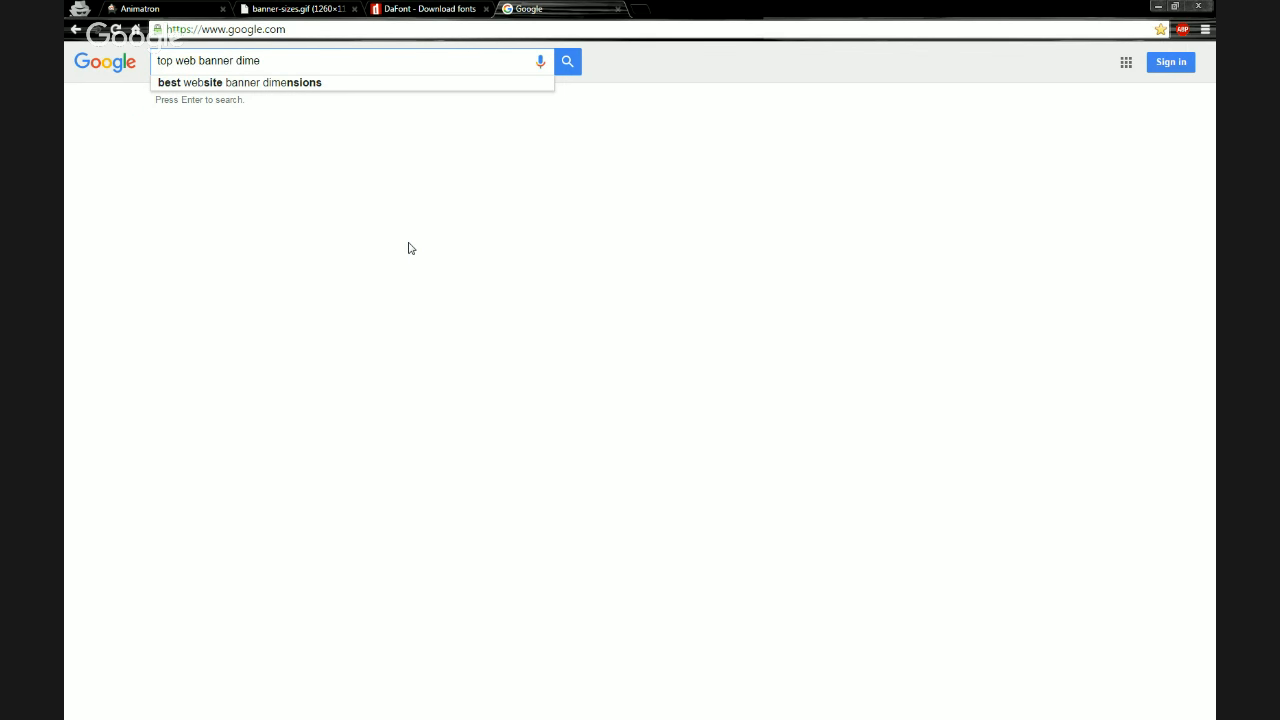
{"action": "key", "text": "Down"}
{"action": "key", "text": "Return"}
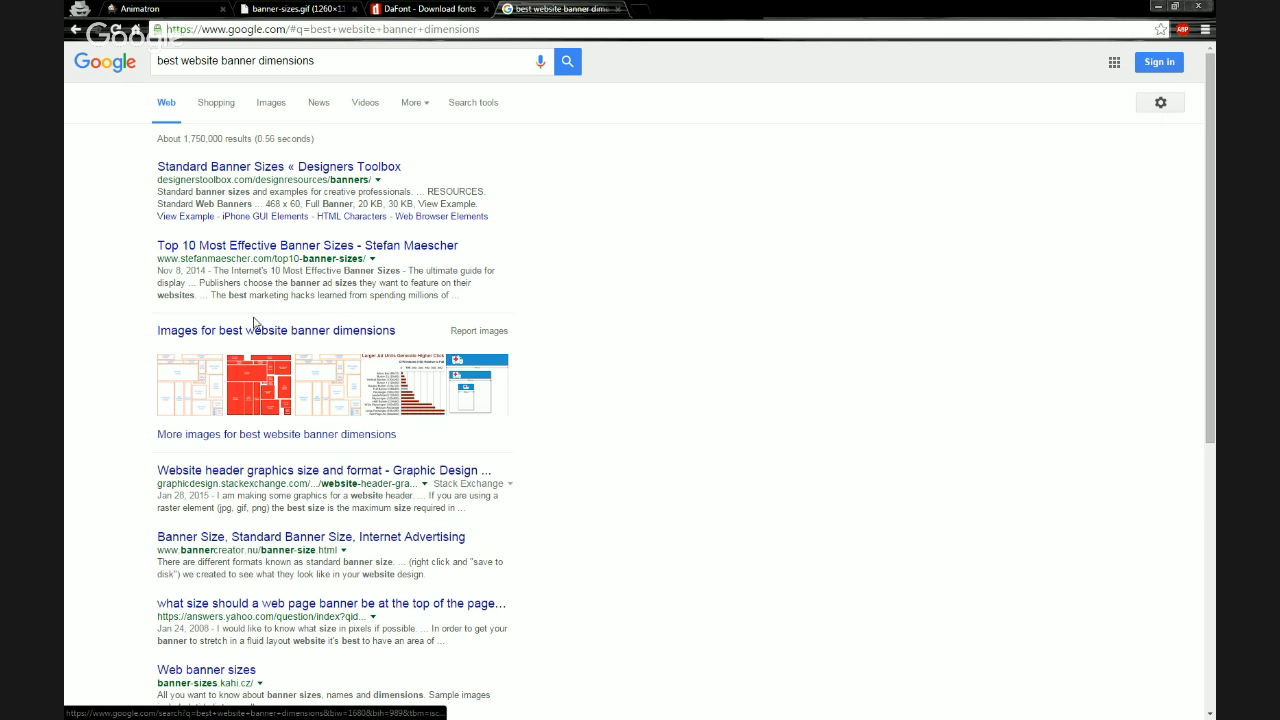
Open the image results and view the standard web banner sizes chart at full size
{"action": "left_click", "coordinate": [247, 339]}
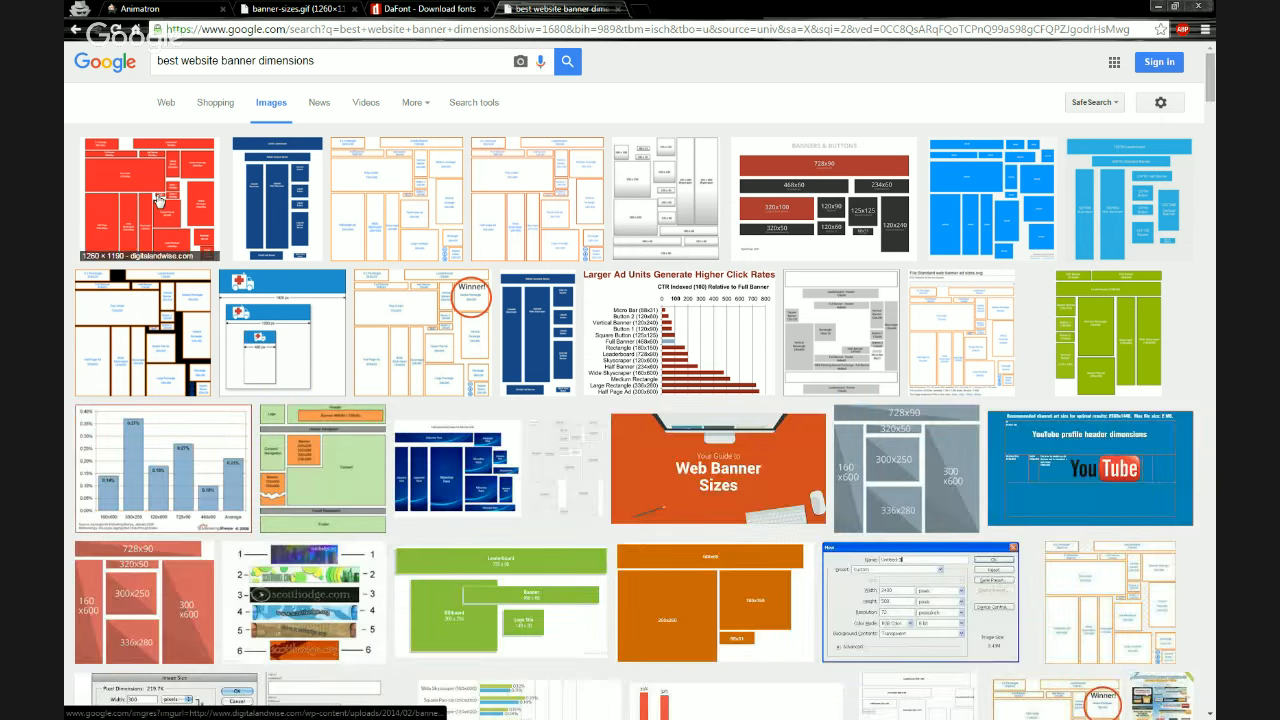
{"action": "left_click", "coordinate": [162, 196]}
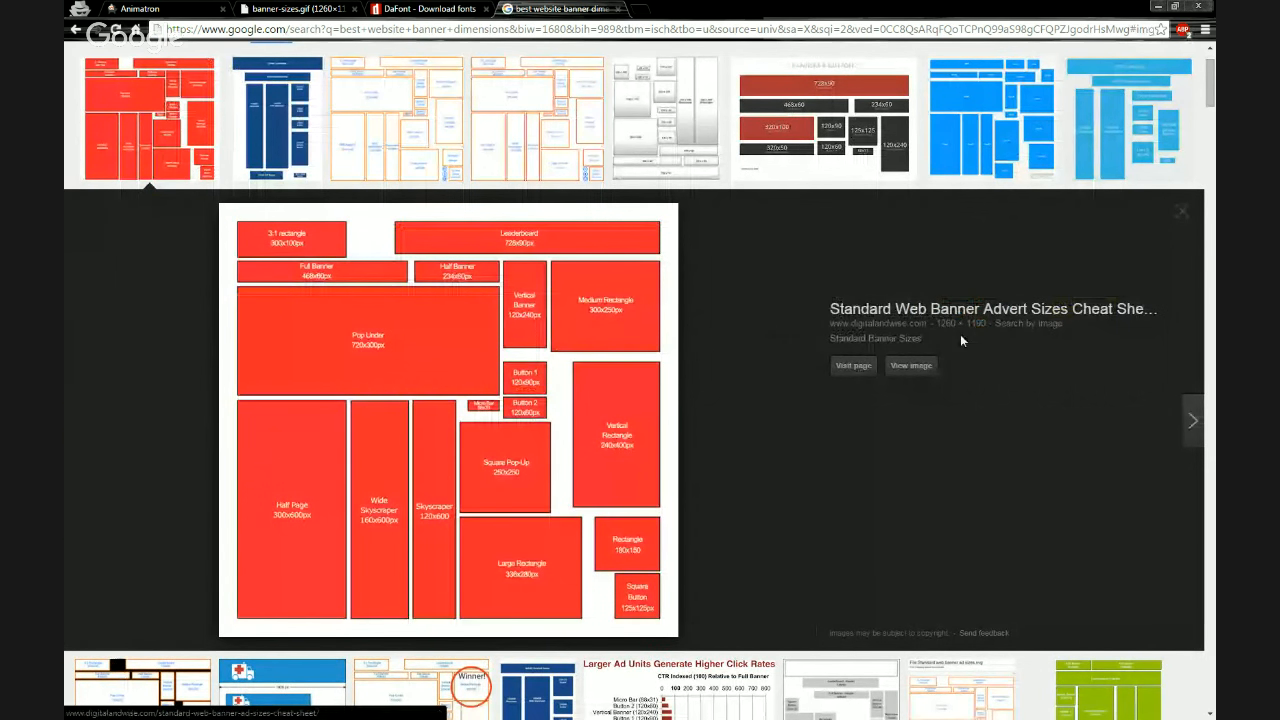
{"action": "left_click", "coordinate": [911, 366]}
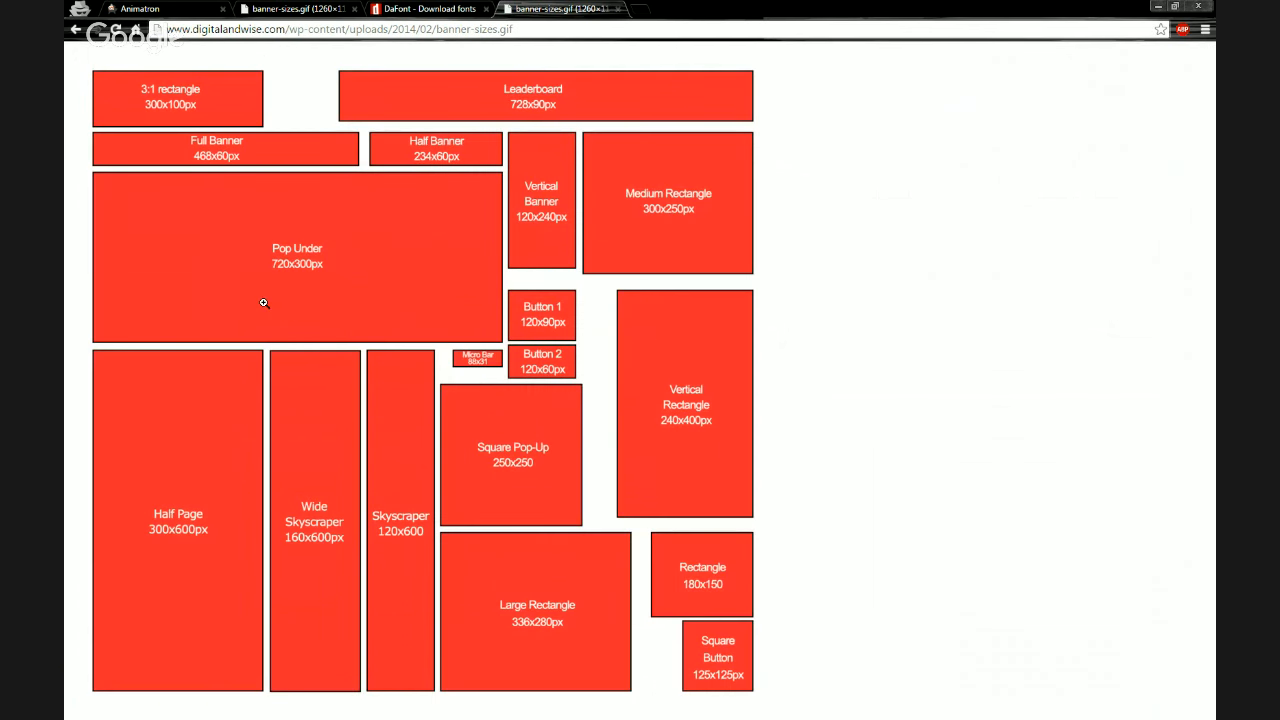
{"action": "left_click", "coordinate": [344, 338]}
{"action": "left_click", "coordinate": [284, 202]}
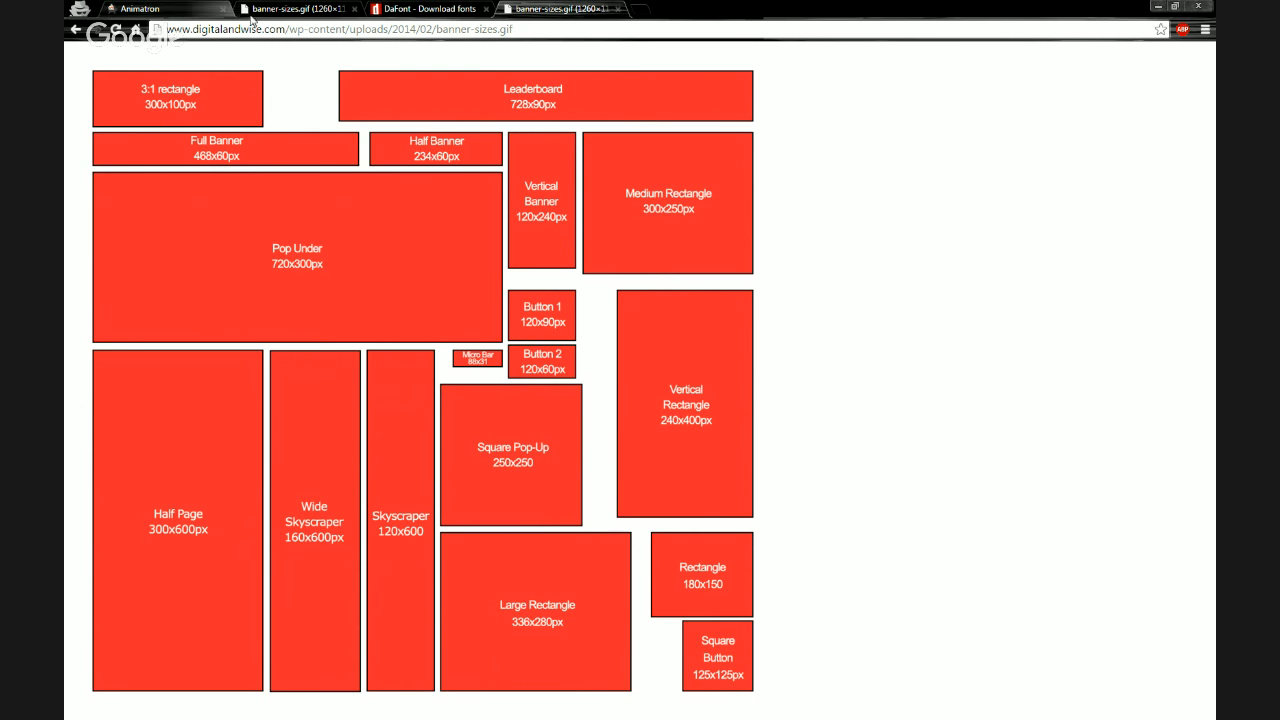
Import banner-sizes.gif from the Webinar Files > Images > Web Banner Ad folder onto the canvas
{"action": "left_click", "coordinate": [180, 13]}
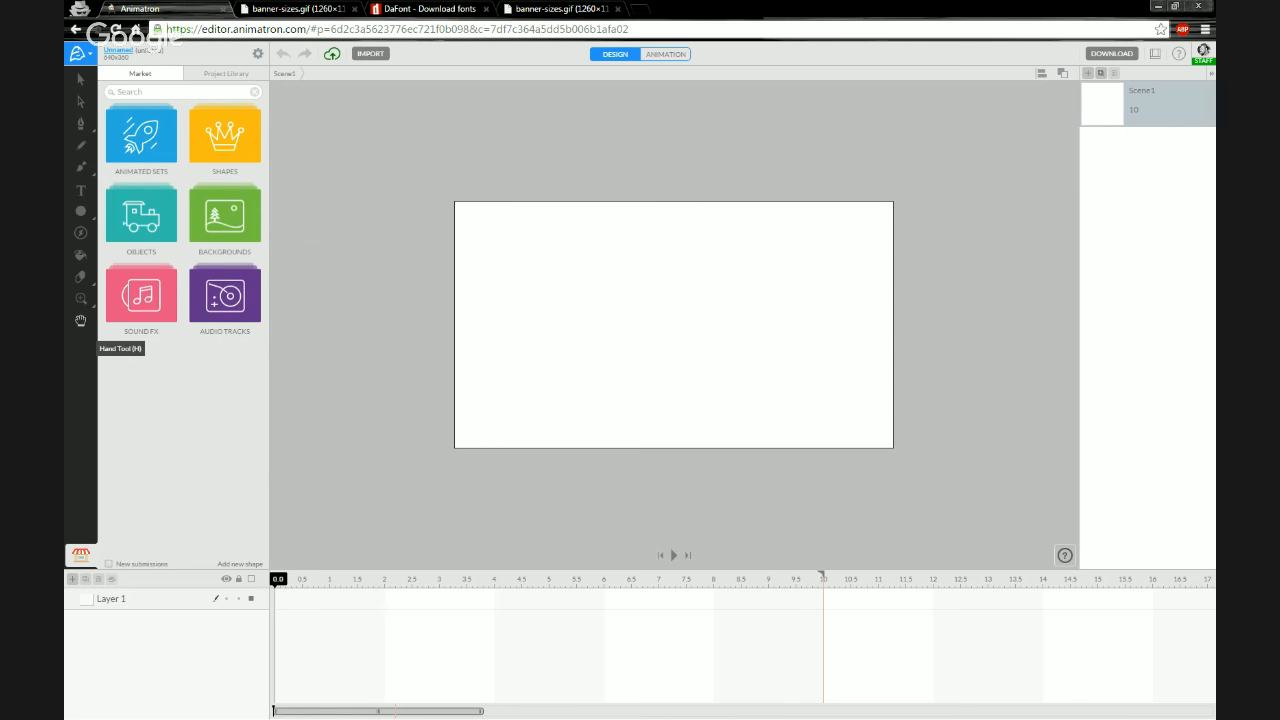
{"action": "left_click_drag", "start_coordinate": [66, 450], "coordinate": [959, 349]}
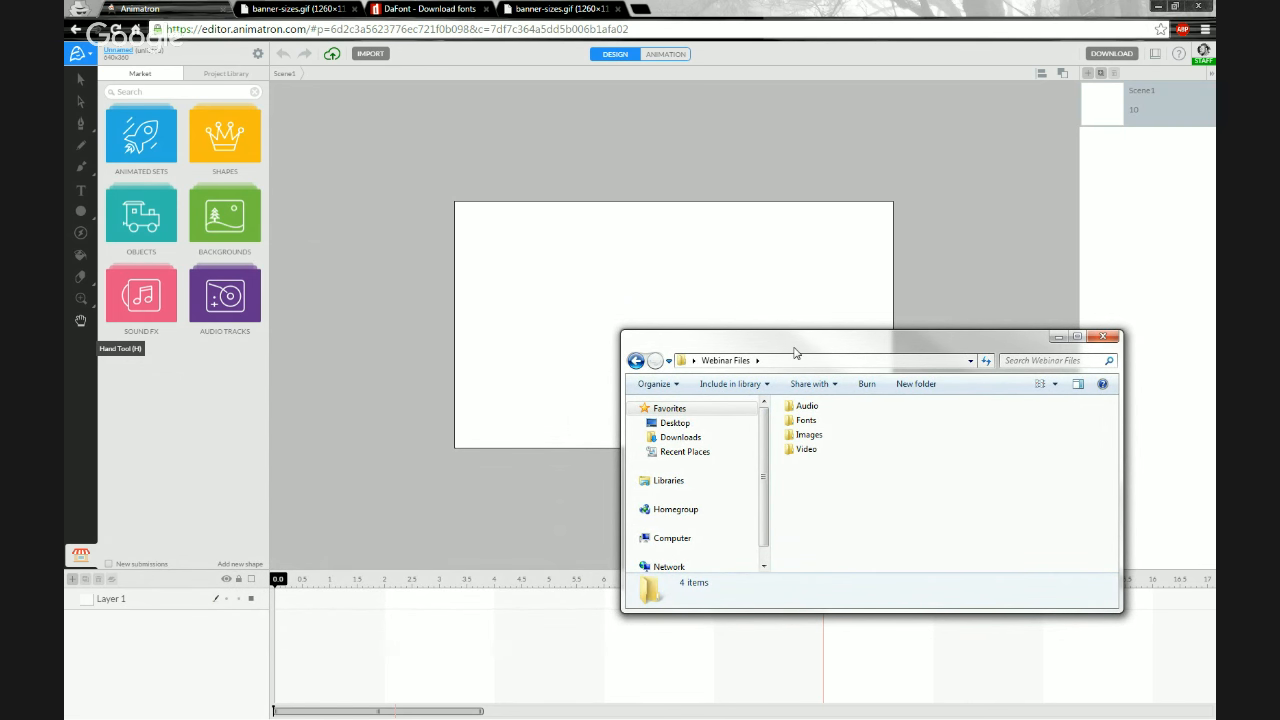
{"action": "left_click_drag", "start_coordinate": [796, 352], "coordinate": [808, 366]}
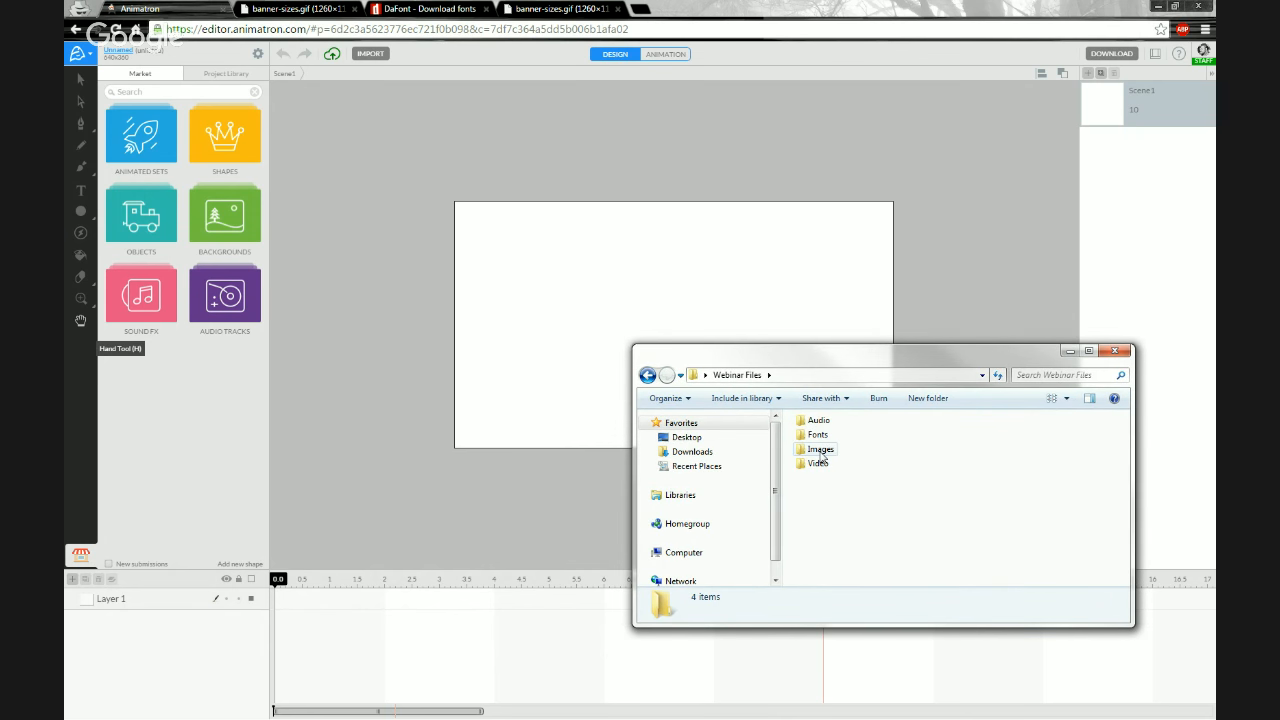
{"action": "double_click", "coordinate": [820, 451]}
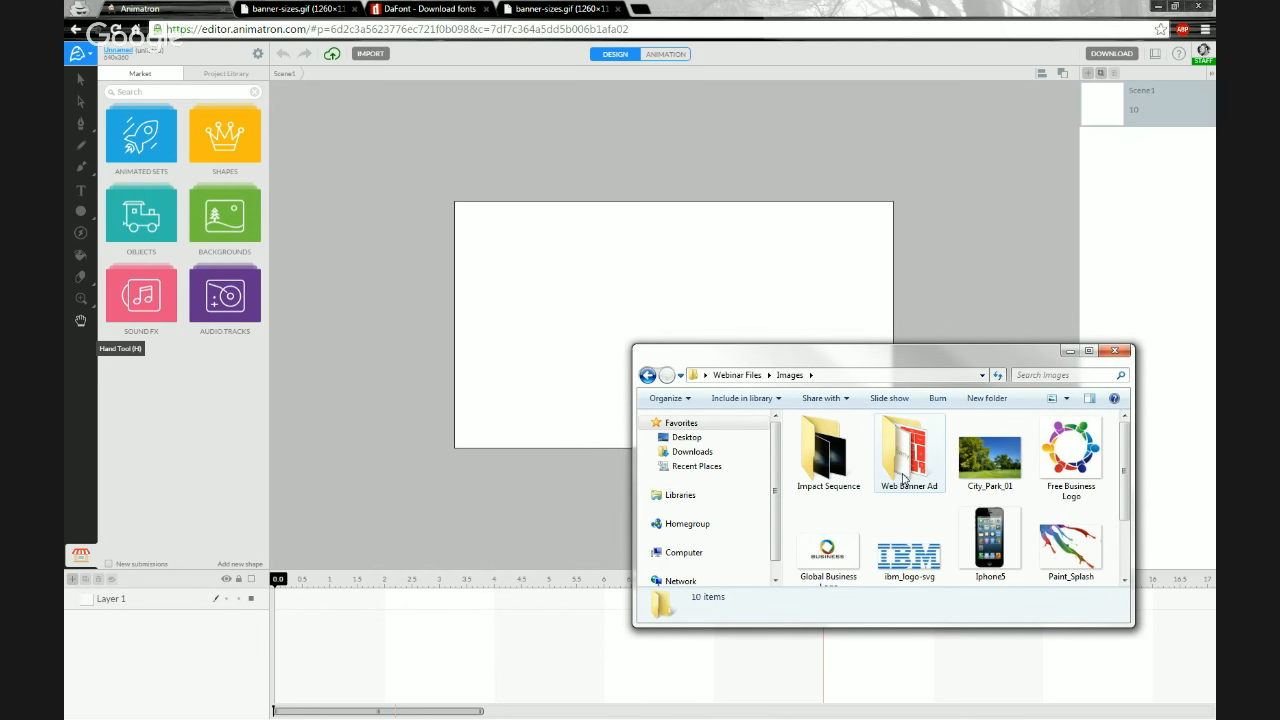
{"action": "double_click", "coordinate": [903, 479]}
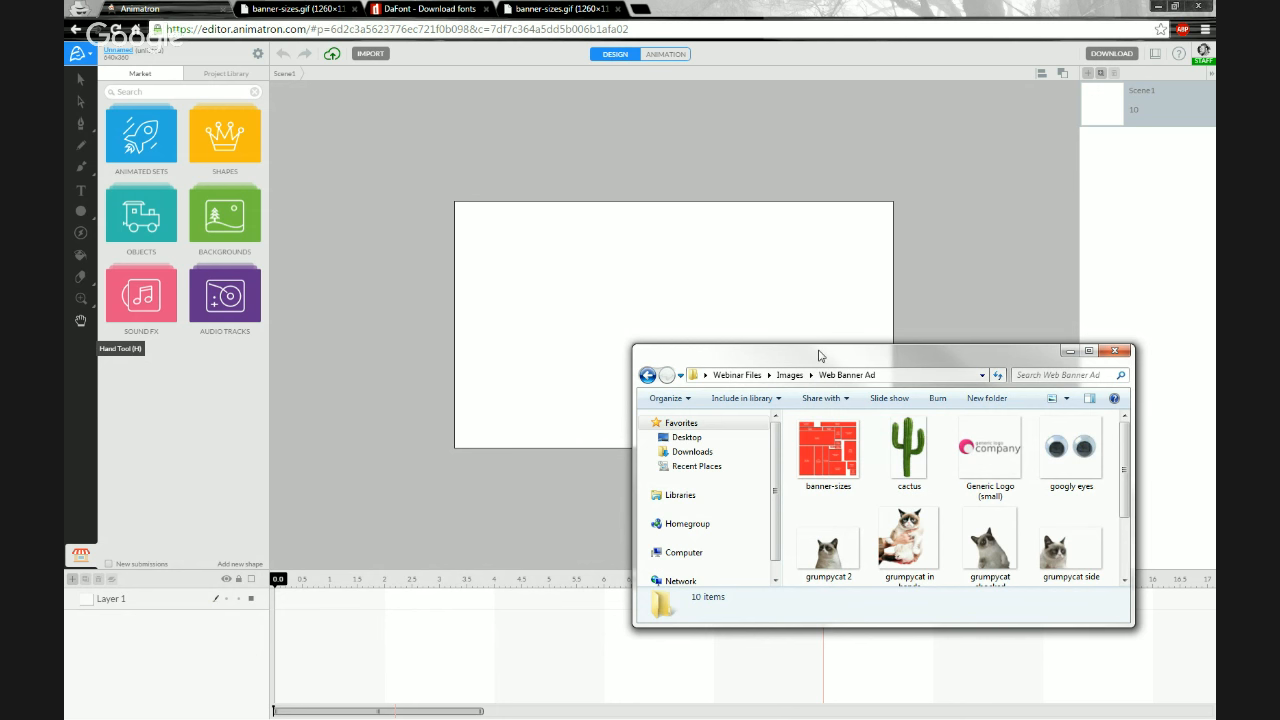
{"action": "left_click", "coordinate": [816, 456]}
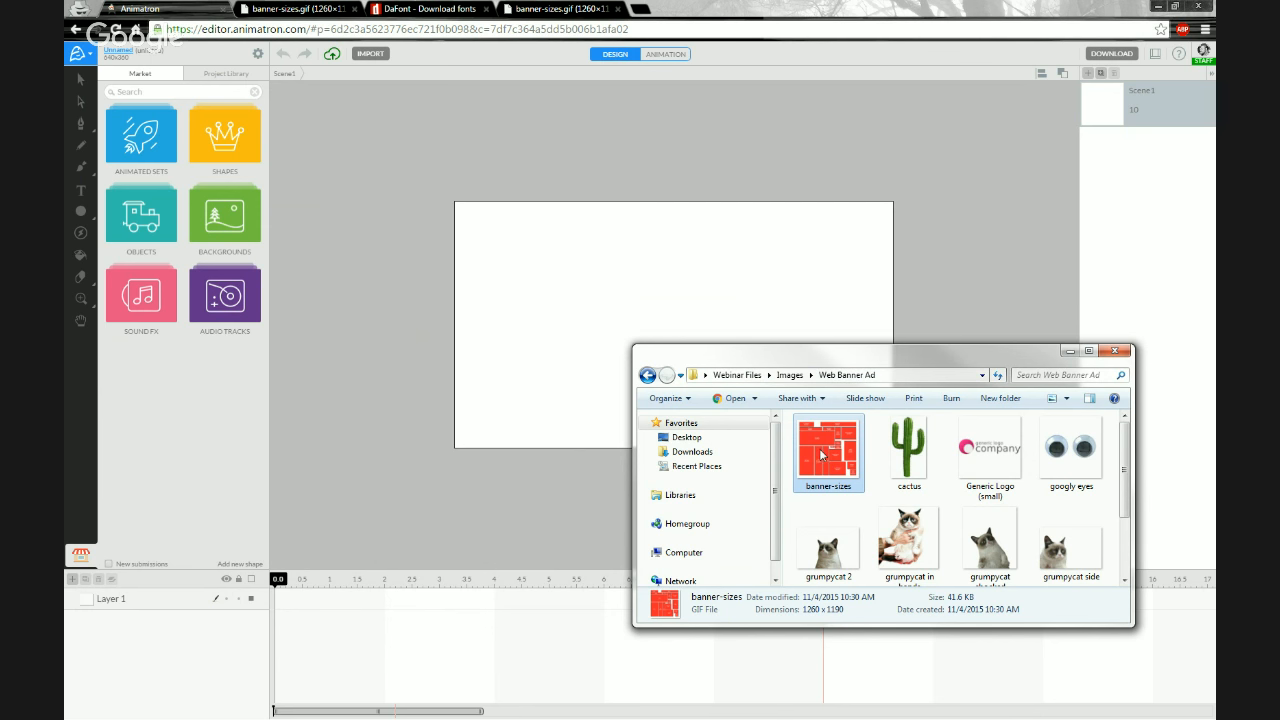
{"action": "left_click_drag", "start_coordinate": [828, 458], "coordinate": [637, 291]}
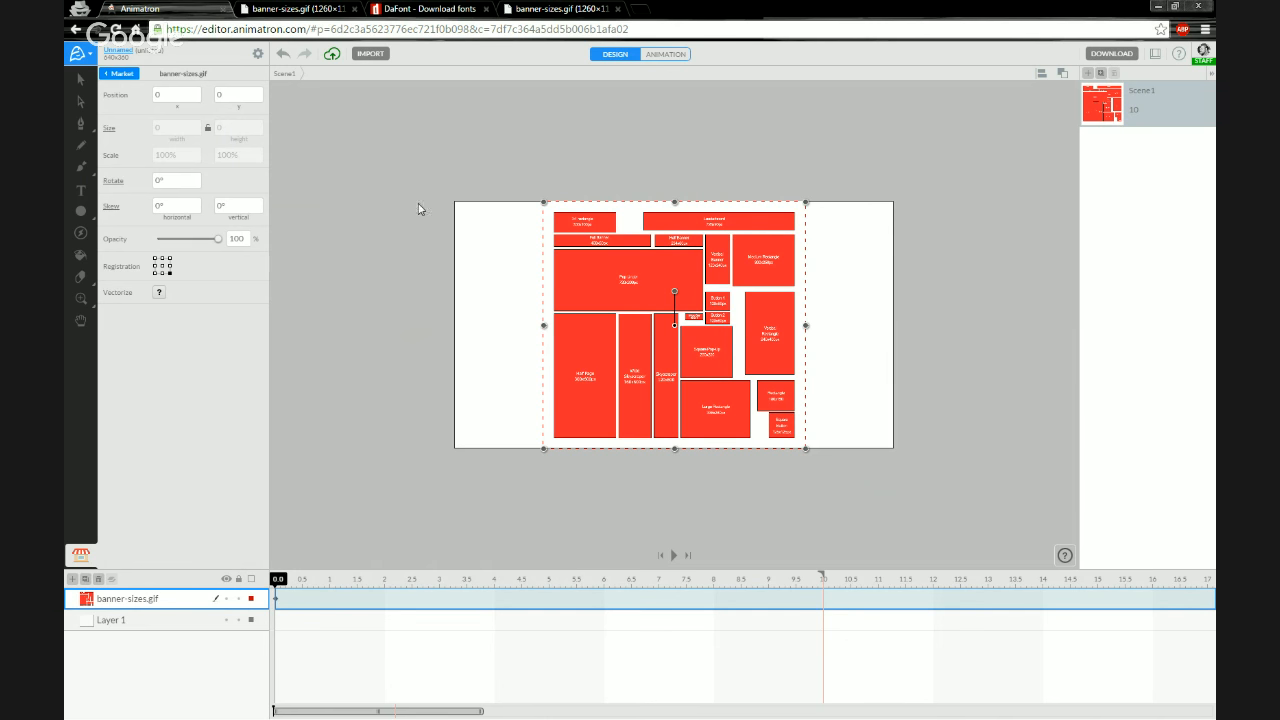
Draw a rectangle about 177 by 21 px beside the Pop Under block with the Rectangle tool
{"action": "left_click", "coordinate": [491, 345]}
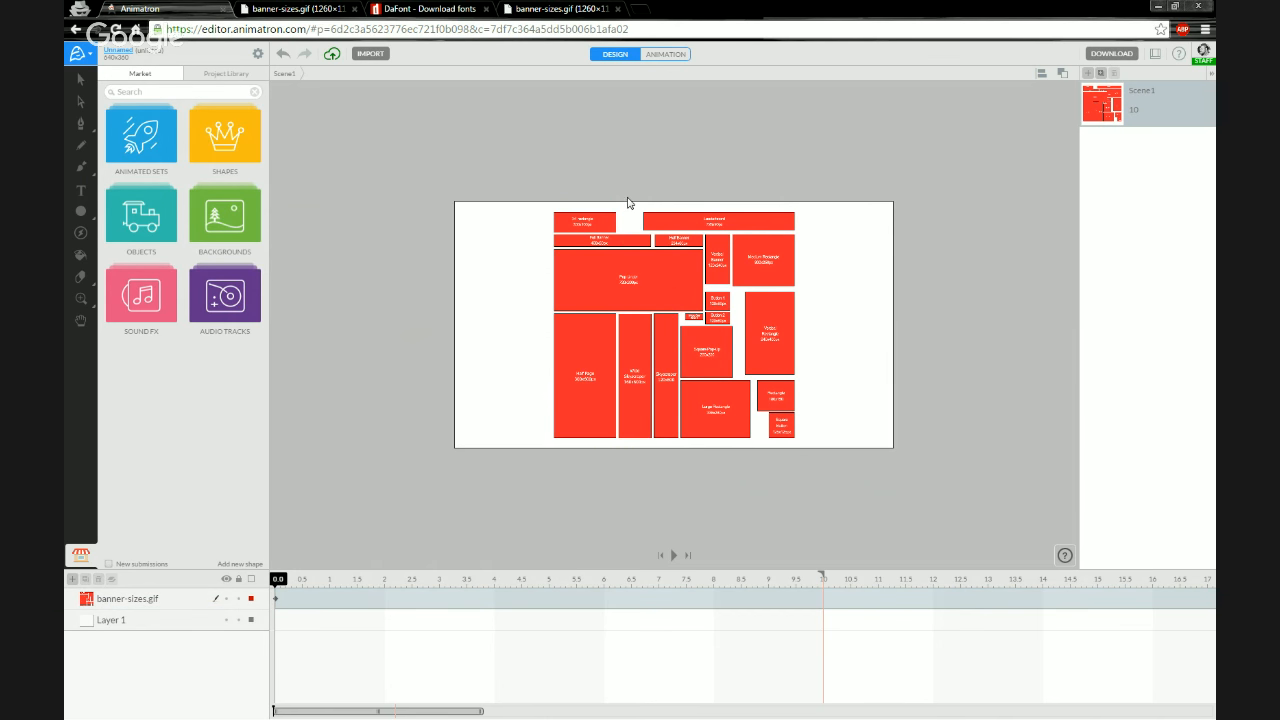
{"action": "scroll", "coordinate": [629, 206], "scroll_direction": "up", "scroll_amount": 5}
{"action": "scroll", "coordinate": [594, 328], "scroll_direction": "up", "scroll_amount": 1}
{"action": "scroll", "coordinate": [621, 426], "scroll_direction": "down", "scroll_amount": 3}
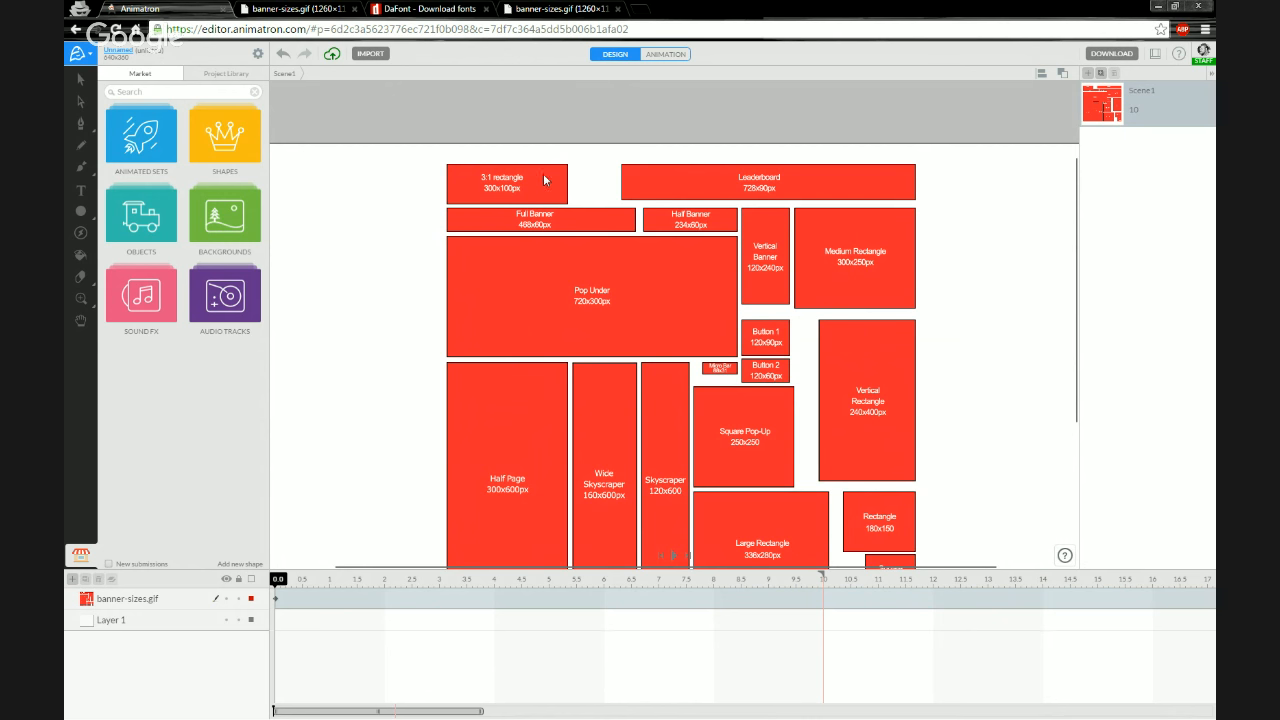
{"action": "left_click", "coordinate": [81, 214]}
{"action": "left_click", "coordinate": [81, 214]}
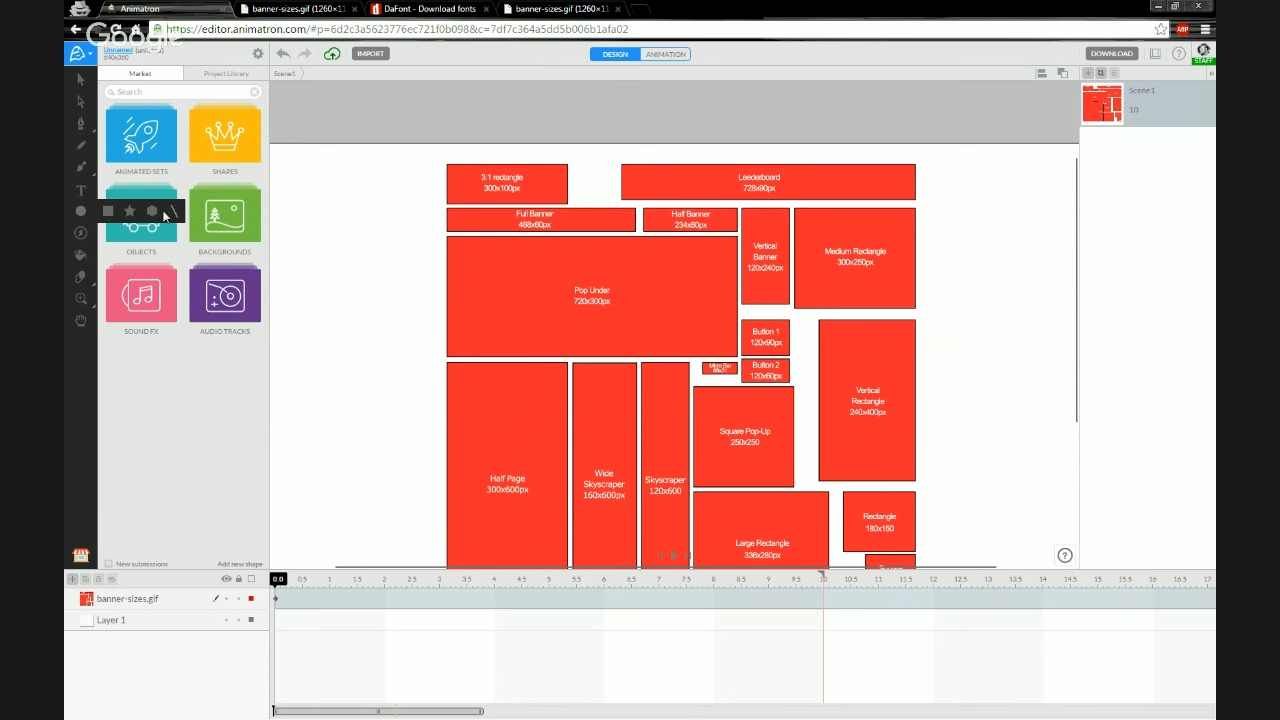
{"action": "left_click", "coordinate": [109, 212]}
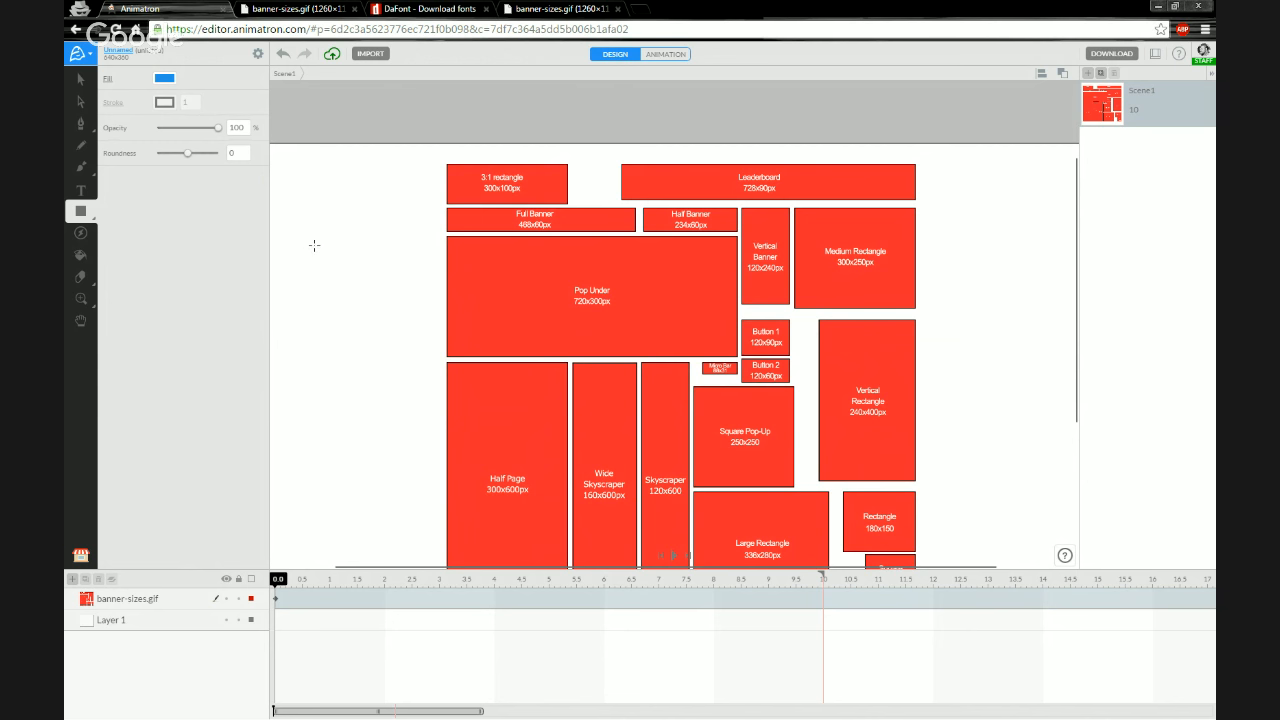
{"action": "mouse_move", "coordinate": [314, 245]}
{"action": "left_mouse_down"}
{"action": "mouse_move", "coordinate": [425, 293]}
{"action": "mouse_move", "coordinate": [462, 293]}
{"action": "mouse_move", "coordinate": [484, 346]}
{"action": "mouse_move", "coordinate": [585, 345]}
{"action": "mouse_move", "coordinate": [566, 362]}
{"action": "mouse_move", "coordinate": [549, 349]}
{"action": "mouse_move", "coordinate": [559, 363]}
{"action": "mouse_move", "coordinate": [517, 354]}
{"action": "mouse_move", "coordinate": [546, 334]}
{"action": "mouse_move", "coordinate": [517, 346]}
{"action": "mouse_move", "coordinate": [521, 330]}
{"action": "mouse_move", "coordinate": [486, 309]}
{"action": "mouse_move", "coordinate": [526, 340]}
{"action": "mouse_move", "coordinate": [517, 323]}
{"action": "mouse_move", "coordinate": [523, 354]}
{"action": "mouse_move", "coordinate": [552, 271]}
{"action": "mouse_move", "coordinate": [506, 276]}
{"action": "mouse_move", "coordinate": [552, 273]}
{"action": "left_mouse_up"}
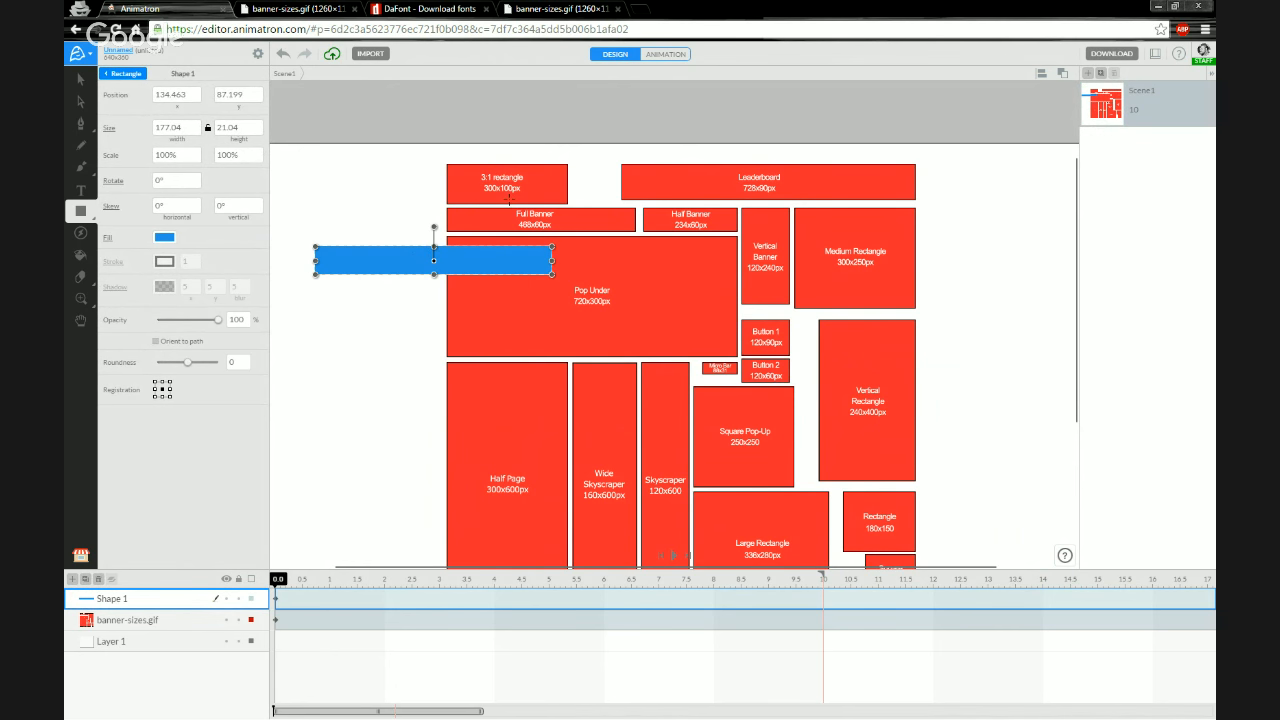
Move the rectangle down and set its size to 300 by 100 px
{"action": "left_click_drag", "start_coordinate": [403, 261], "coordinate": [415, 291]}
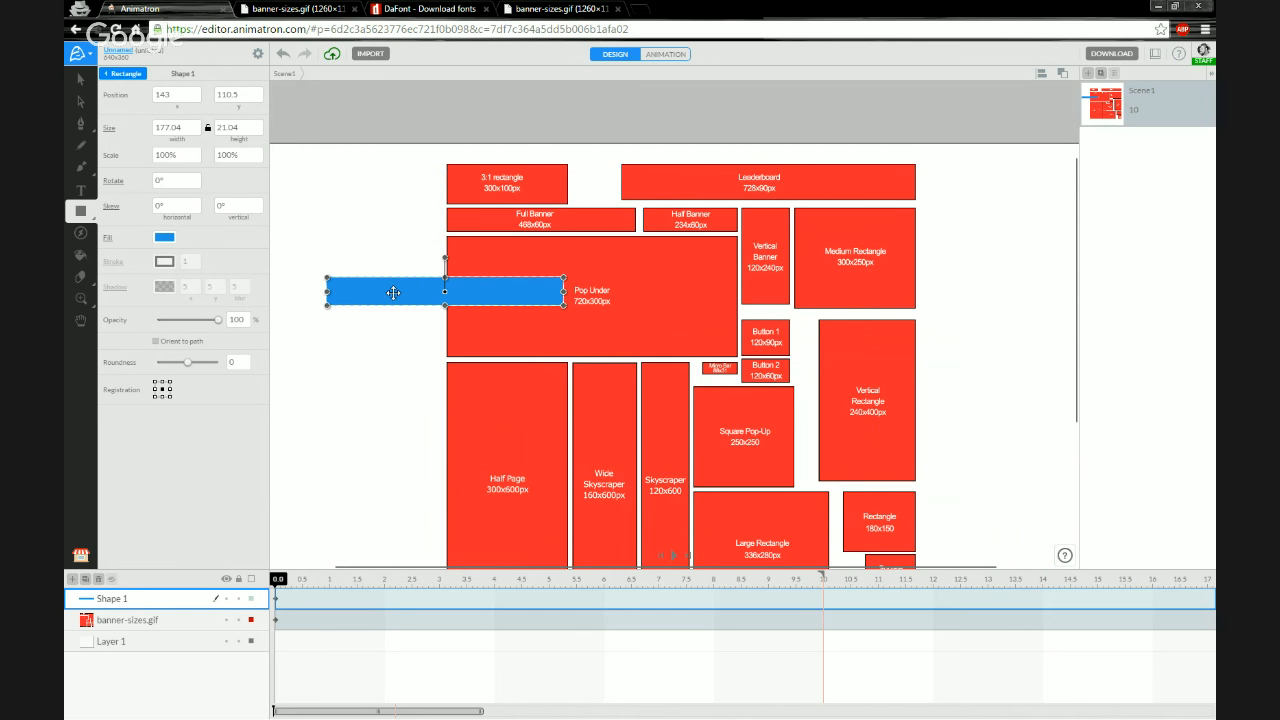
{"action": "left_click_drag", "start_coordinate": [393, 292], "coordinate": [384, 292]}
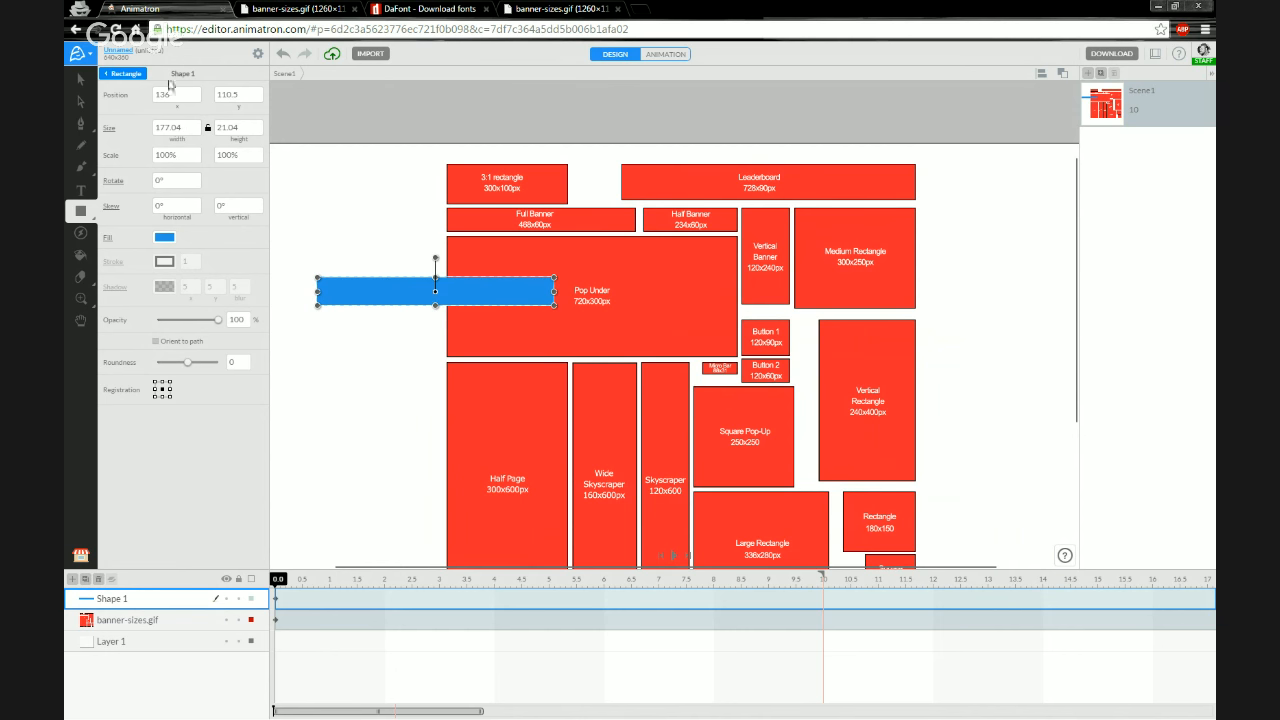
{"action": "left_click", "coordinate": [185, 131]}
{"action": "type", "text": "300"}
{"action": "key", "text": "Tab"}
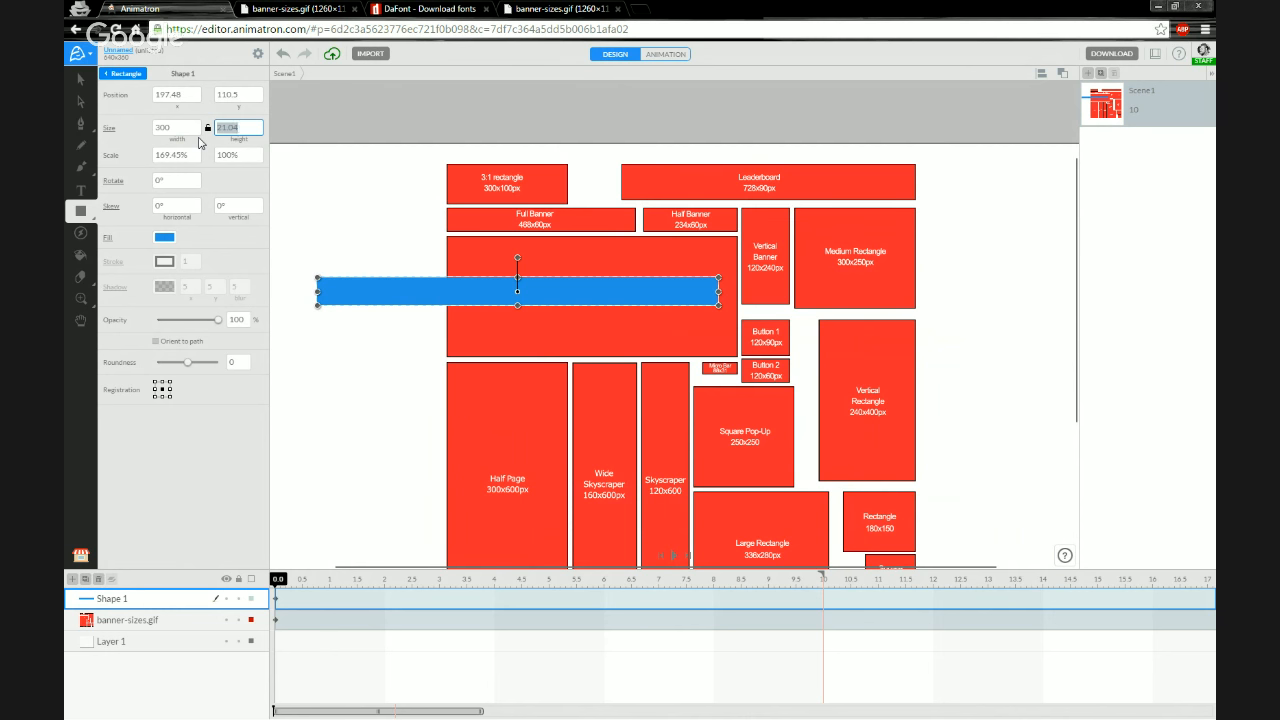
{"action": "type", "text": "100"}
{"action": "key", "text": "Return"}
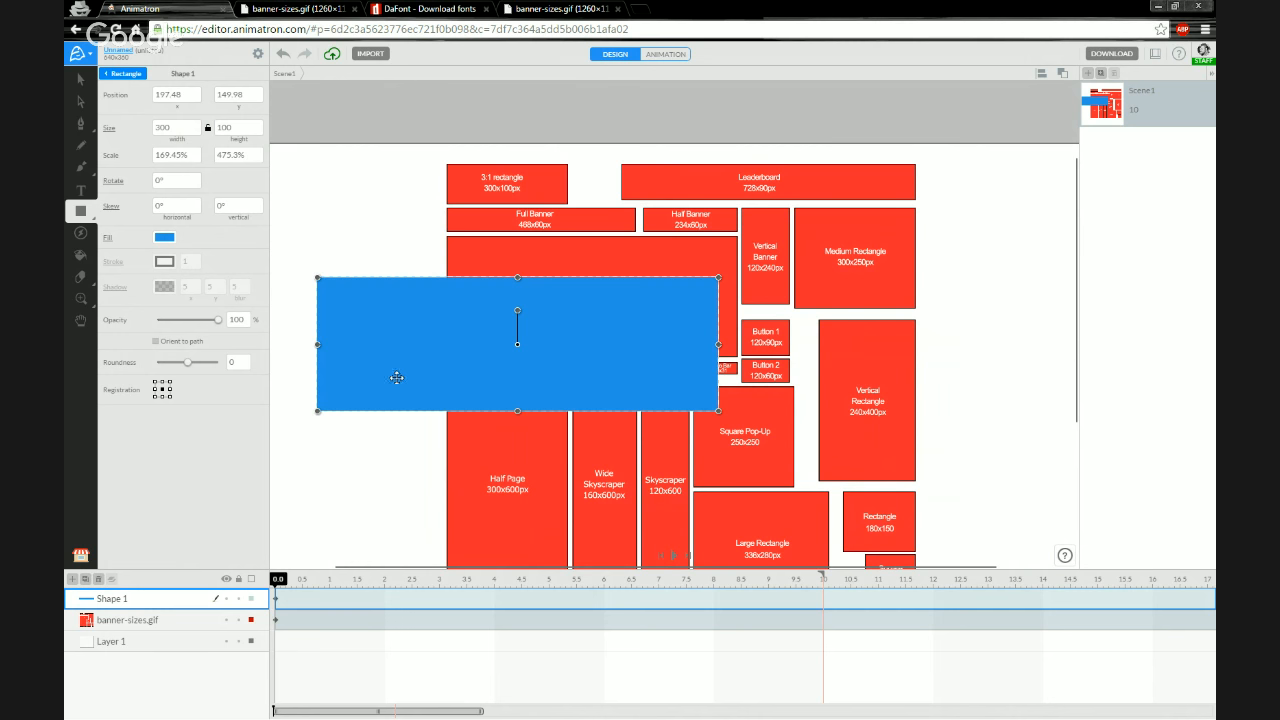
Try to reposition the rectangle with the Selection tool and undo the move
{"action": "scroll", "coordinate": [414, 340], "scroll_direction": "down", "scroll_amount": 4}
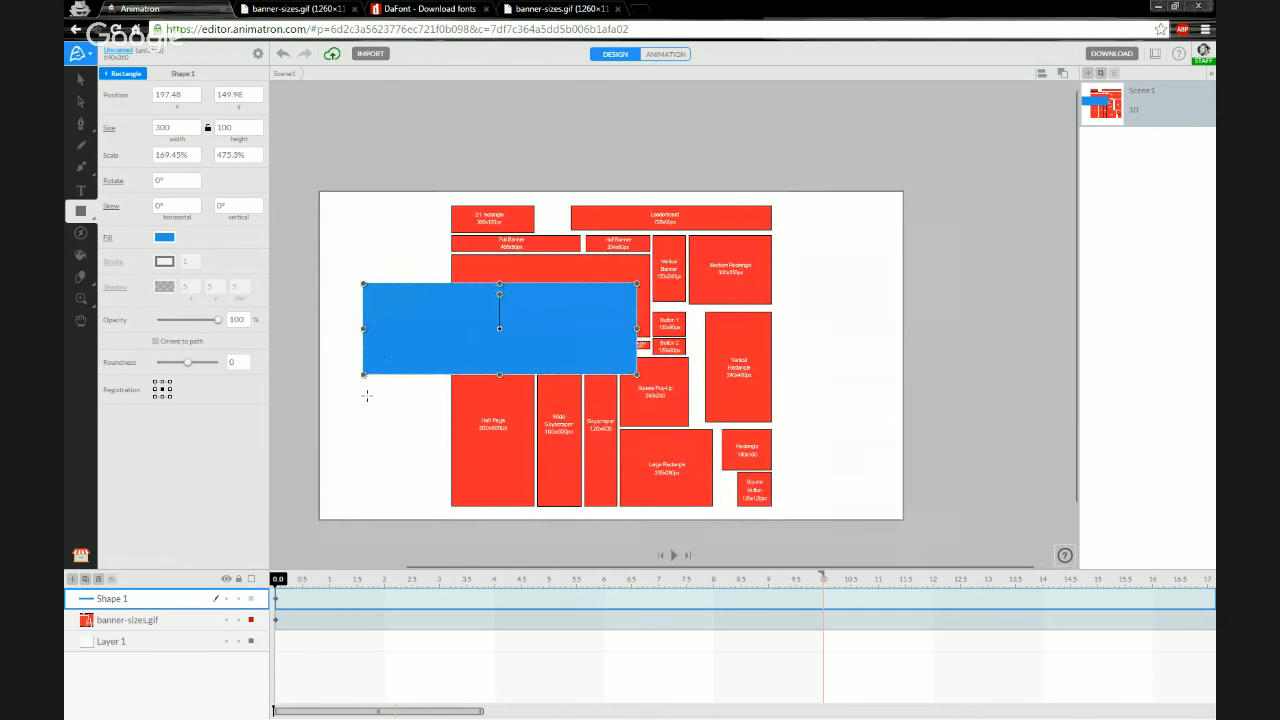
{"action": "scroll", "coordinate": [380, 358], "scroll_direction": "up", "scroll_amount": 3}
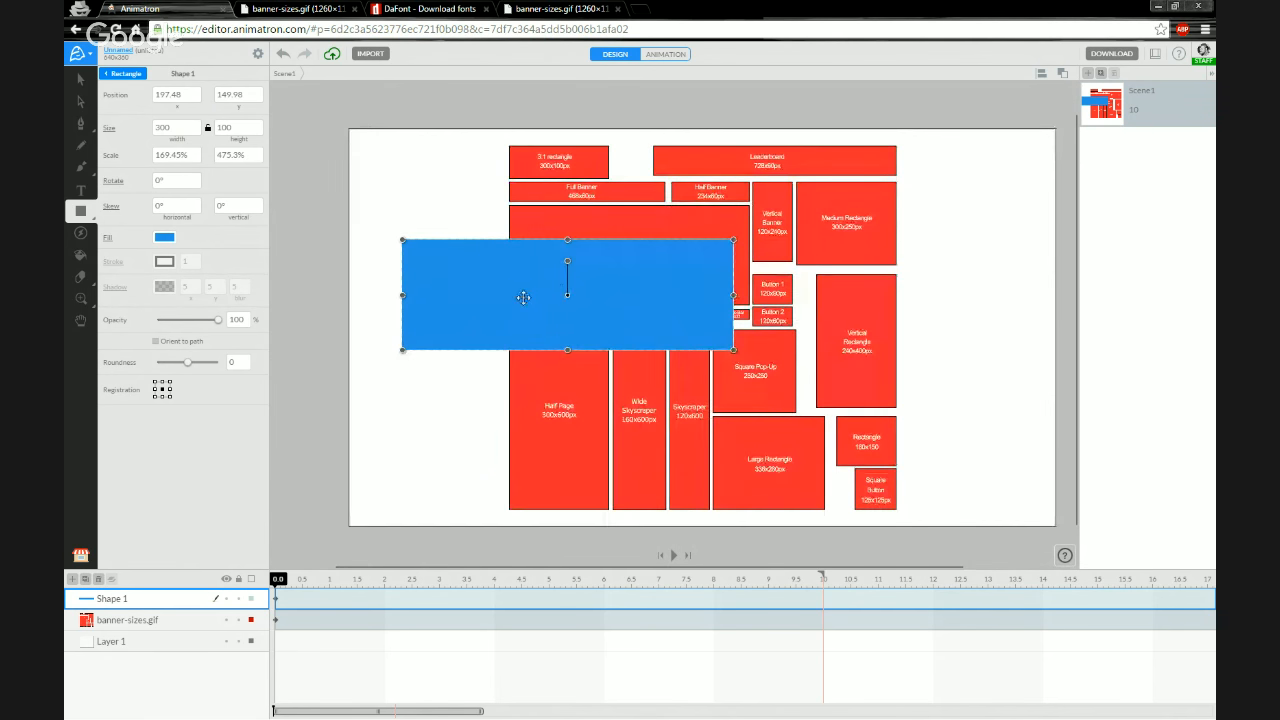
{"action": "left_click_drag", "start_coordinate": [457, 323], "coordinate": [485, 321]}
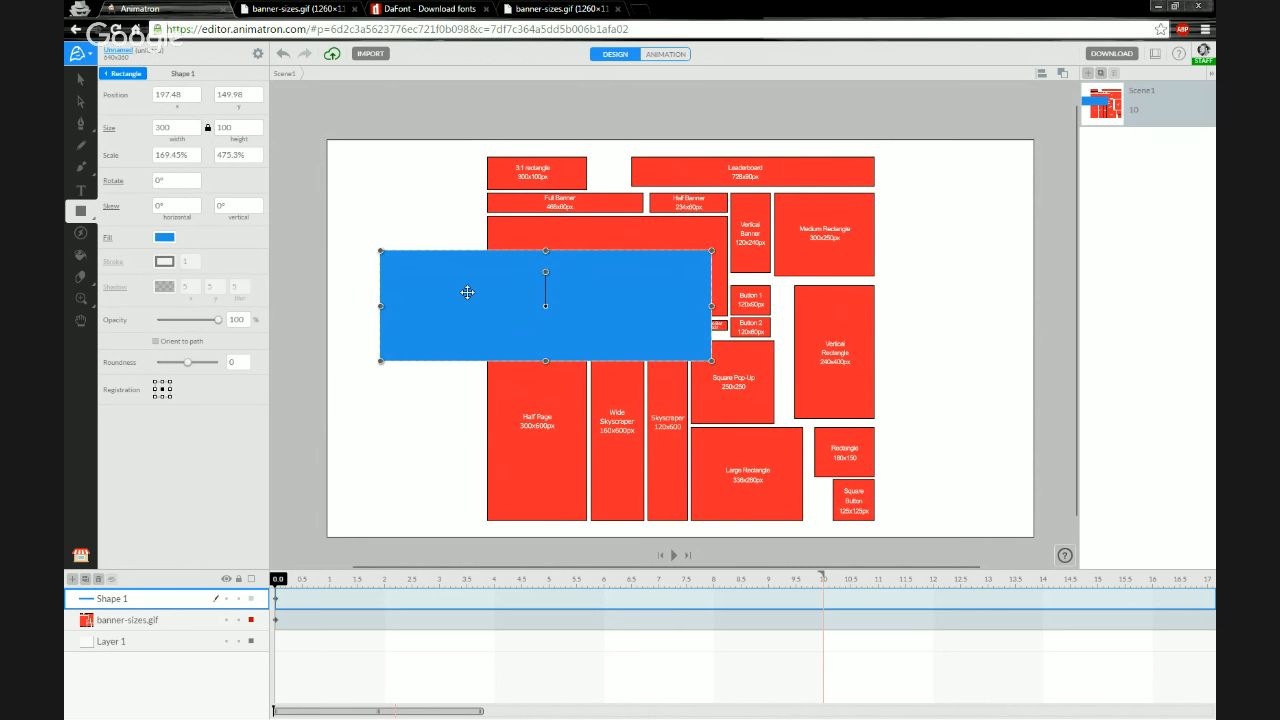
{"action": "left_click", "coordinate": [84, 80]}
{"action": "left_click_drag", "start_coordinate": [380, 251], "coordinate": [619, 263]}
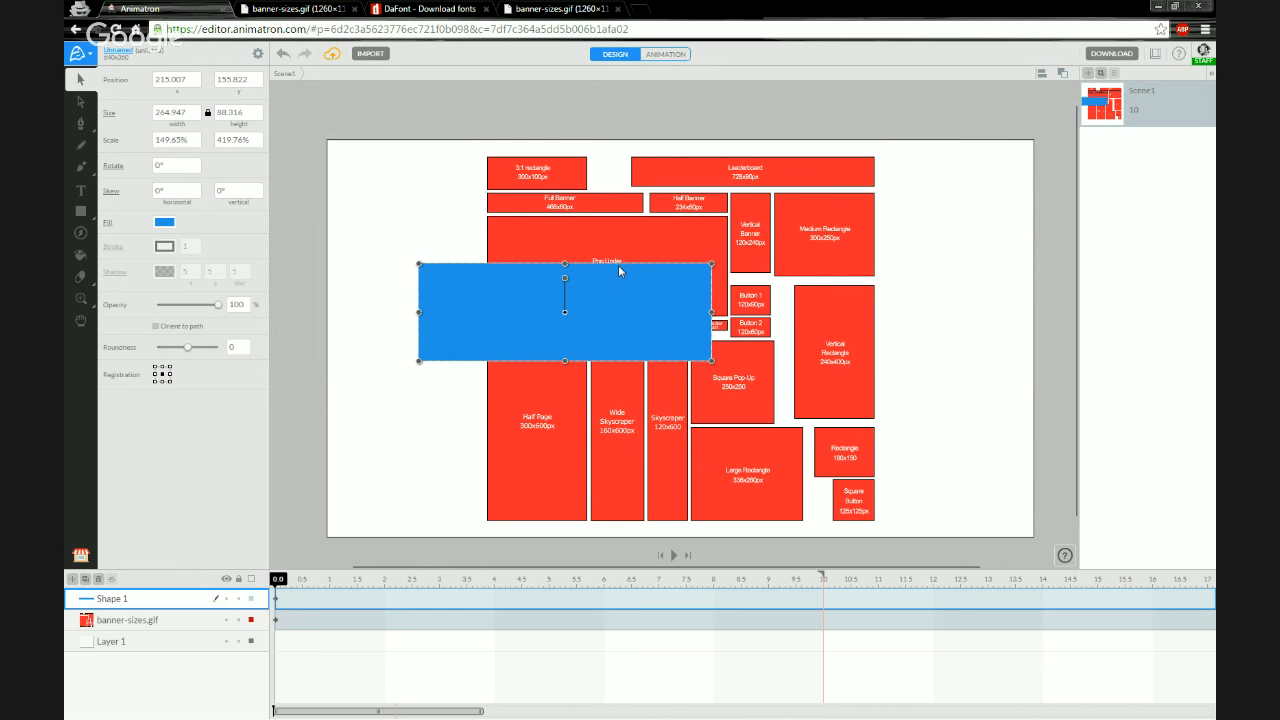
{"action": "key", "text": "ctrl+z"}
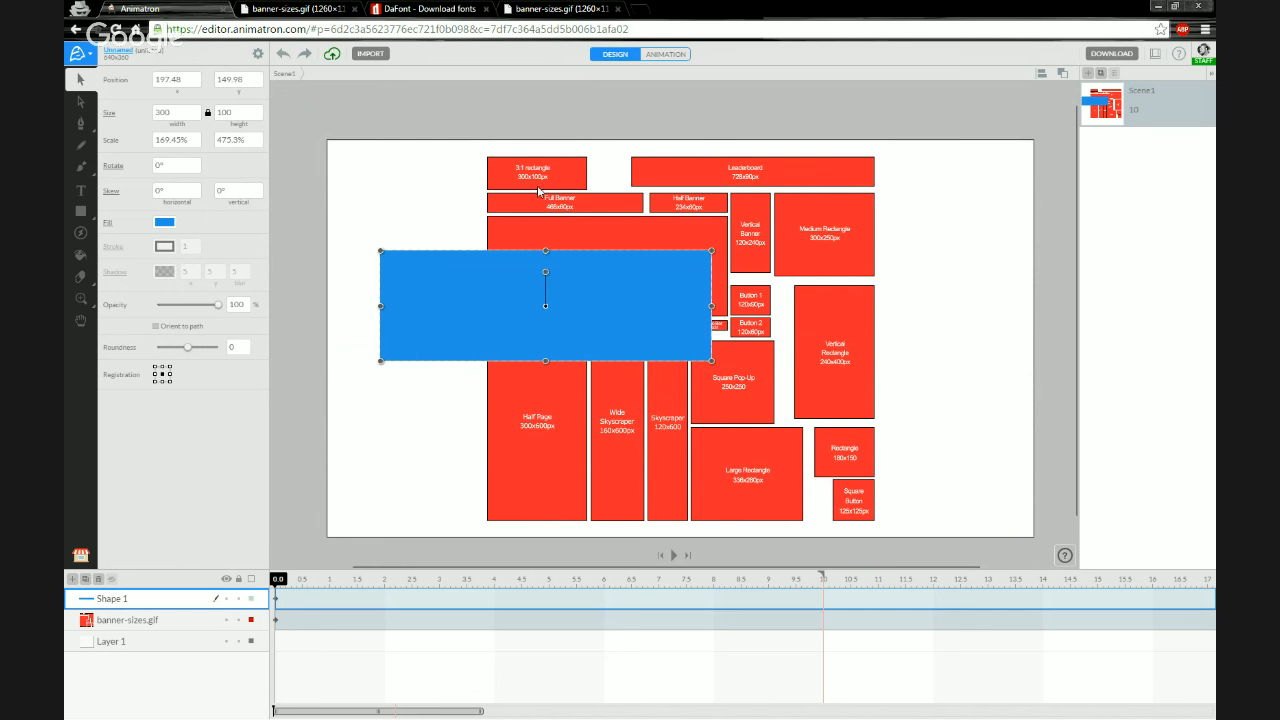
Rename the rectangle's layer to 3:1 rectangle Banner Template
{"action": "scroll", "coordinate": [540, 191], "scroll_direction": "up", "scroll_amount": 2}
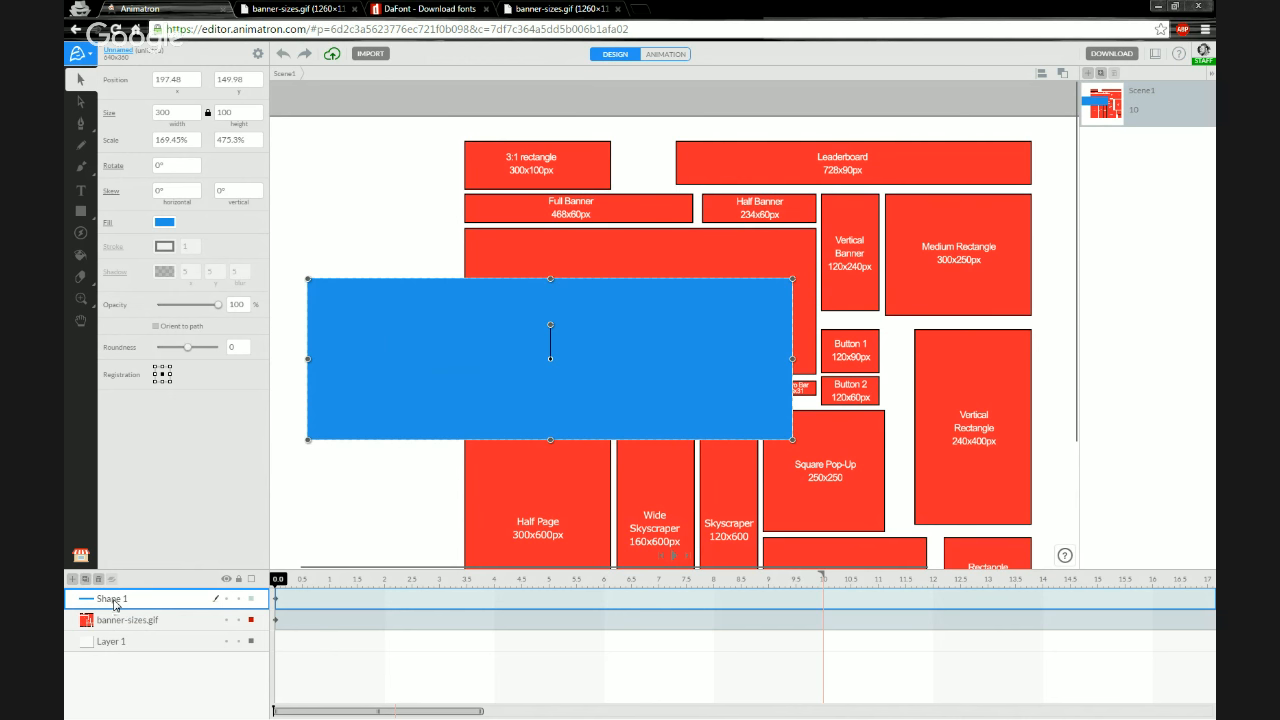
{"action": "double_click", "coordinate": [115, 602]}
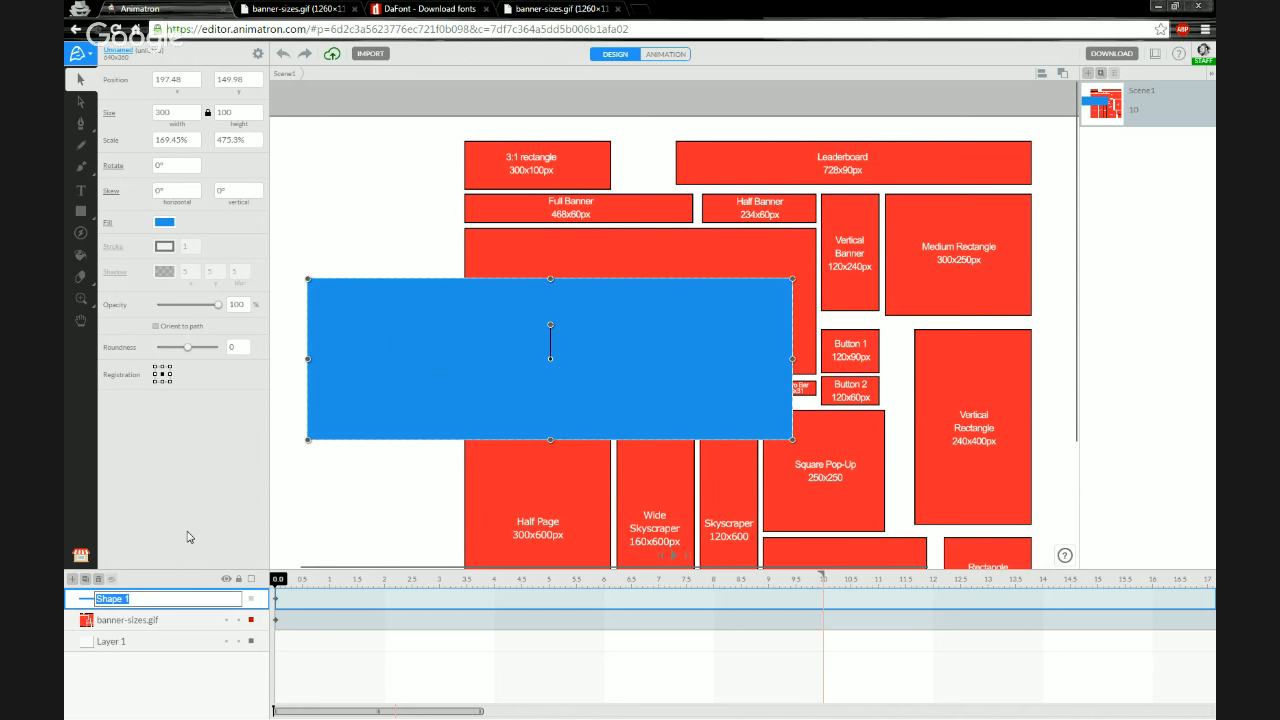
{"action": "type", "text": "3"}
{"action": "type", "text": ":1 rectangle Template"}
{"action": "key", "text": "BackSpace"}
{"action": "key", "text": "BackSpace"}
{"action": "key", "text": "BackSpace"}
{"action": "key", "text": "BackSpace"}
{"action": "key", "text": "BackSpace"}
{"action": "key", "text": "BackSpace"}
{"action": "key", "text": "BackSpace"}
{"action": "key", "text": "BackSpace"}
{"action": "type", "text": "Banner Template"}
{"action": "key", "text": "Return"}
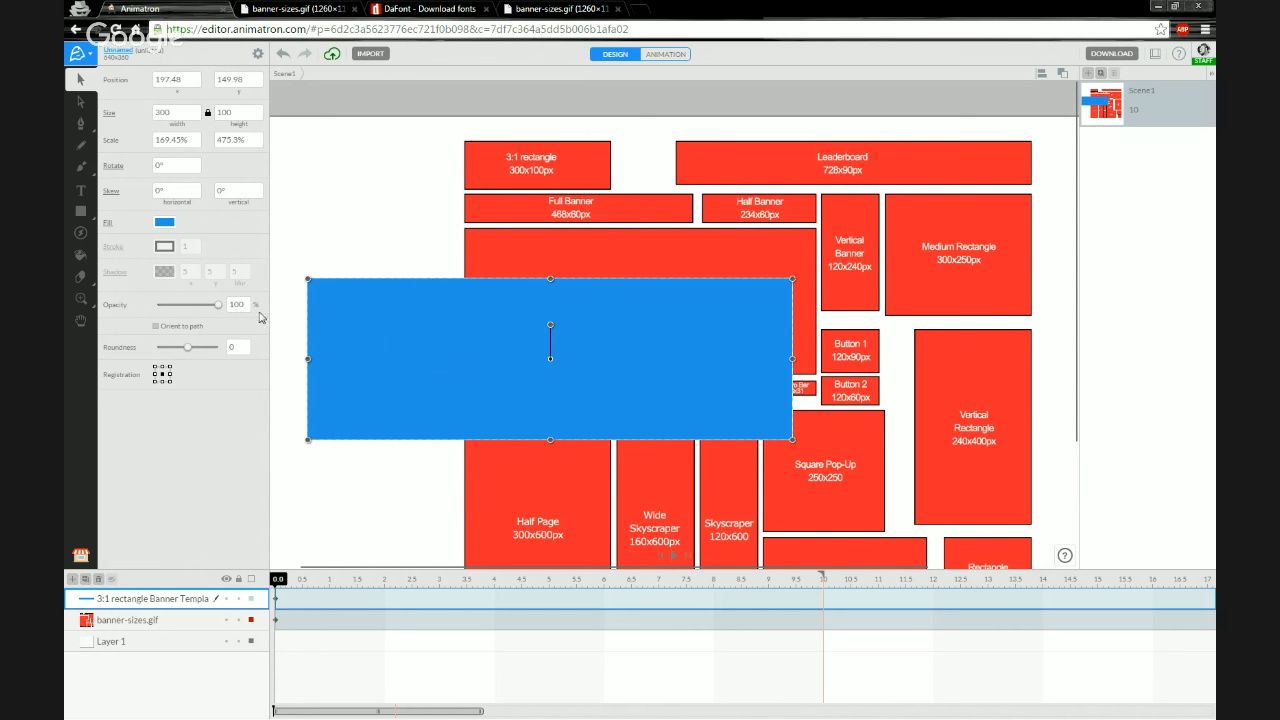
Change the rectangle's fill to magenta and save that color as a custom swatch
{"action": "left_click", "coordinate": [165, 223]}
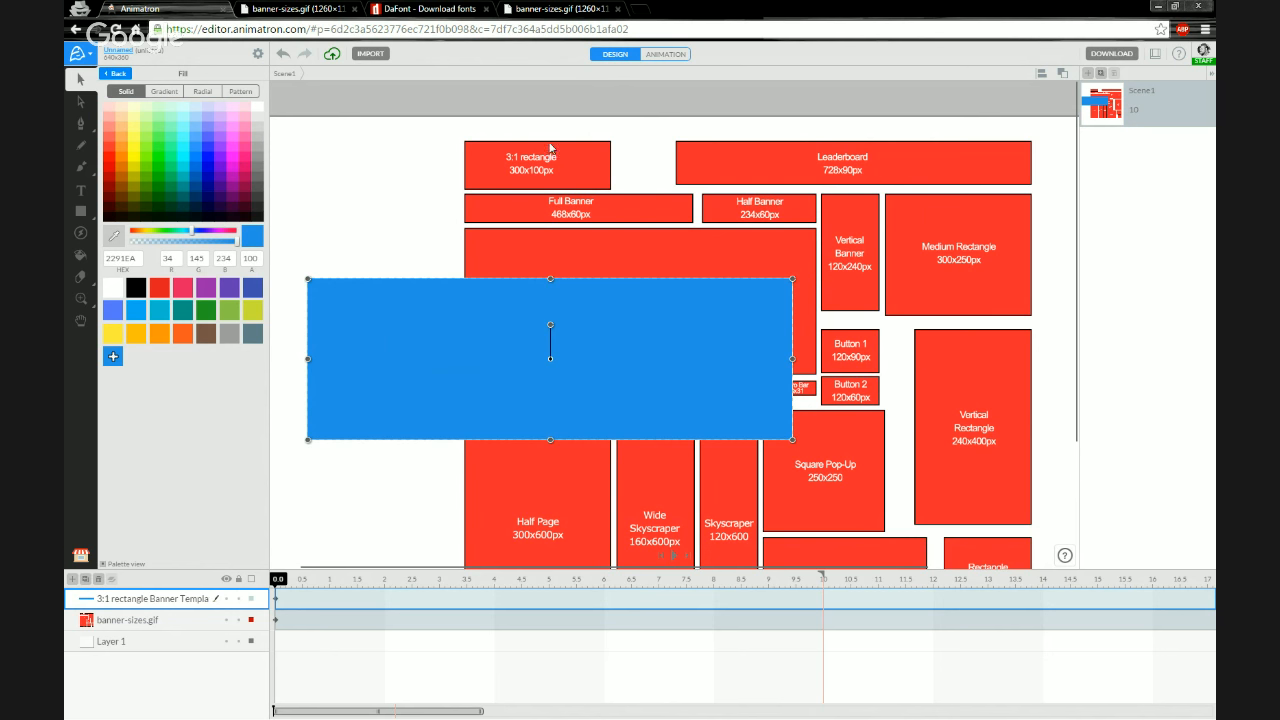
{"action": "left_click", "coordinate": [233, 174]}
{"action": "left_click", "coordinate": [113, 358]}
Add the 3:1 rectangle layer's shape to the Project Library
{"action": "left_click", "coordinate": [83, 557]}
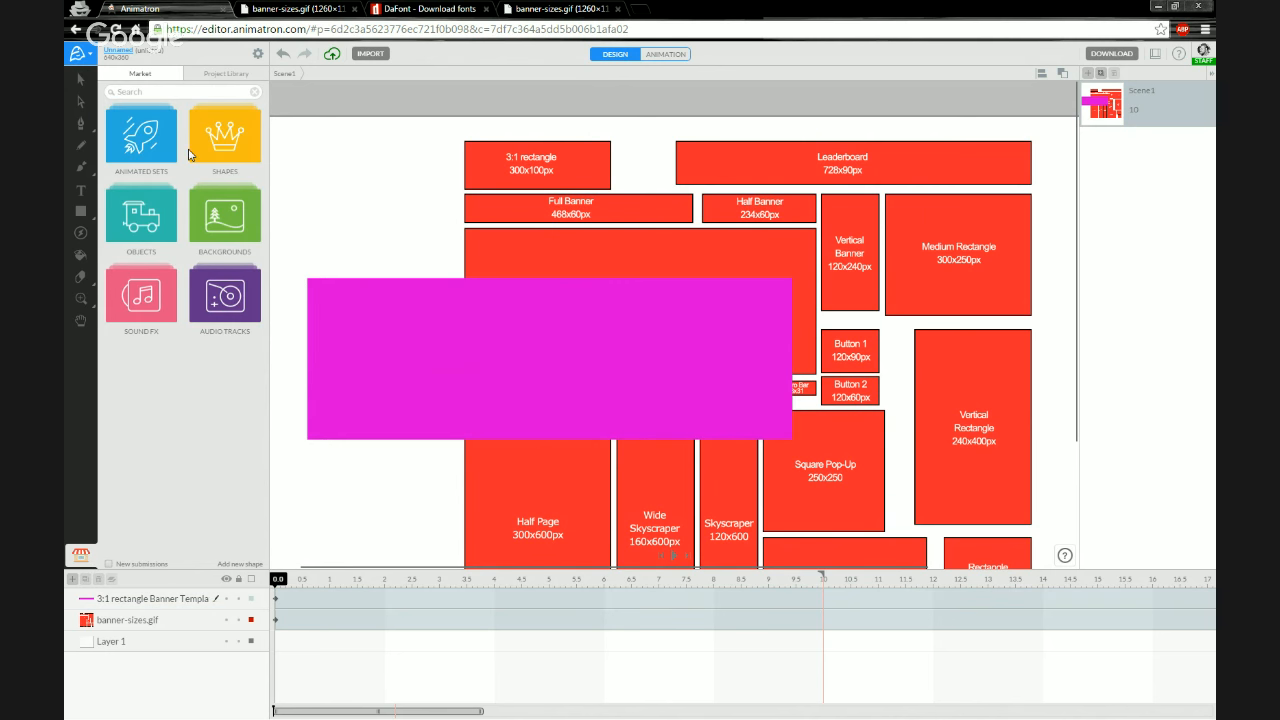
{"action": "left_click", "coordinate": [199, 78]}
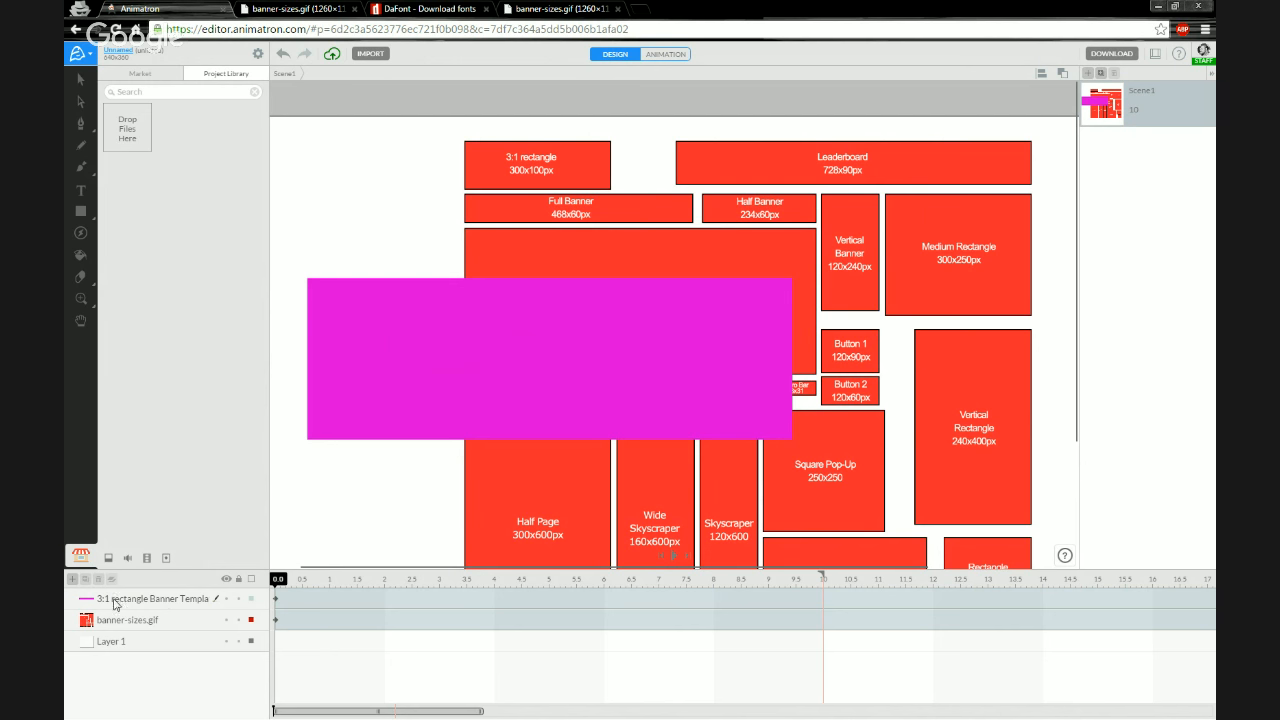
{"action": "left_click", "coordinate": [185, 603]}
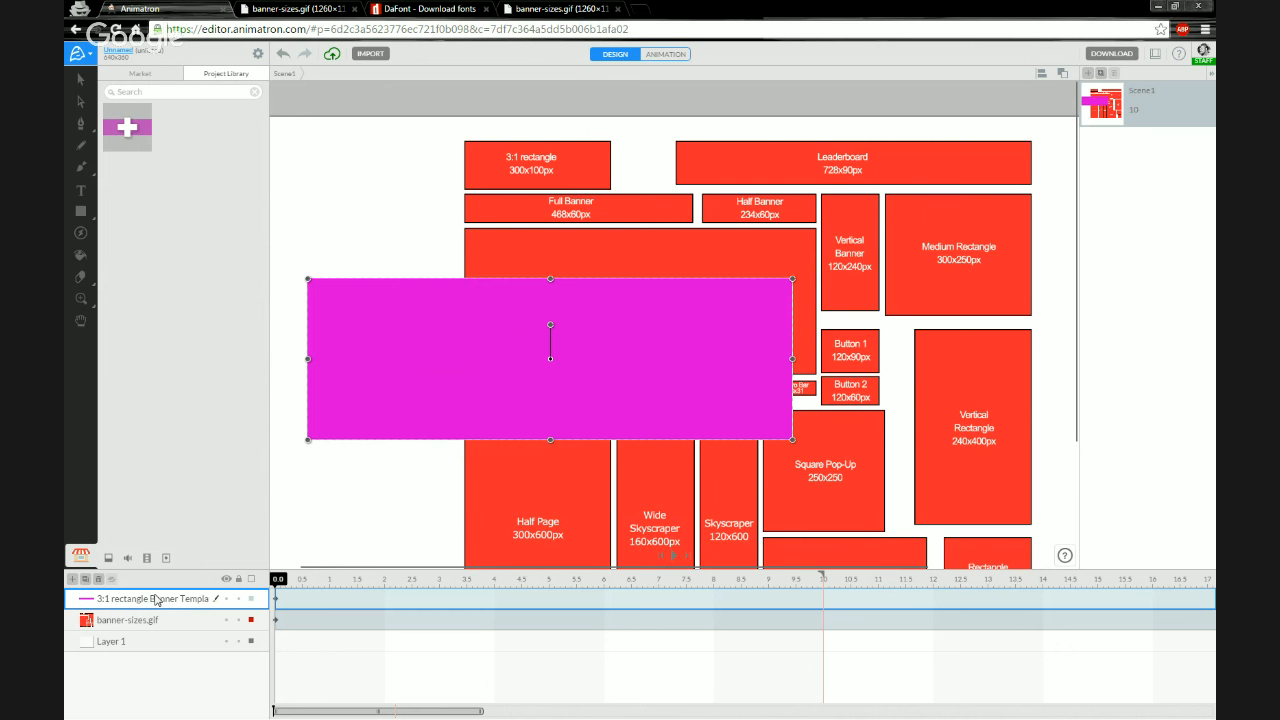
{"action": "left_click", "coordinate": [128, 127]}
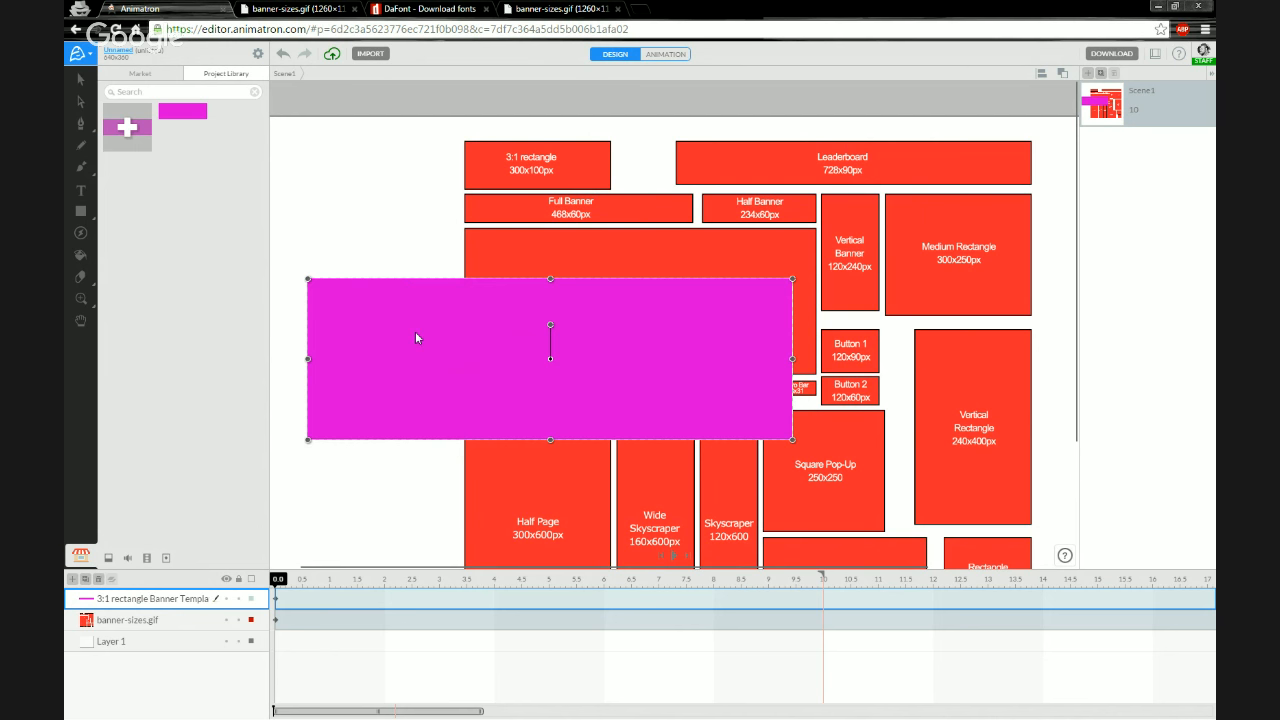
{"action": "left_click", "coordinate": [83, 80]}
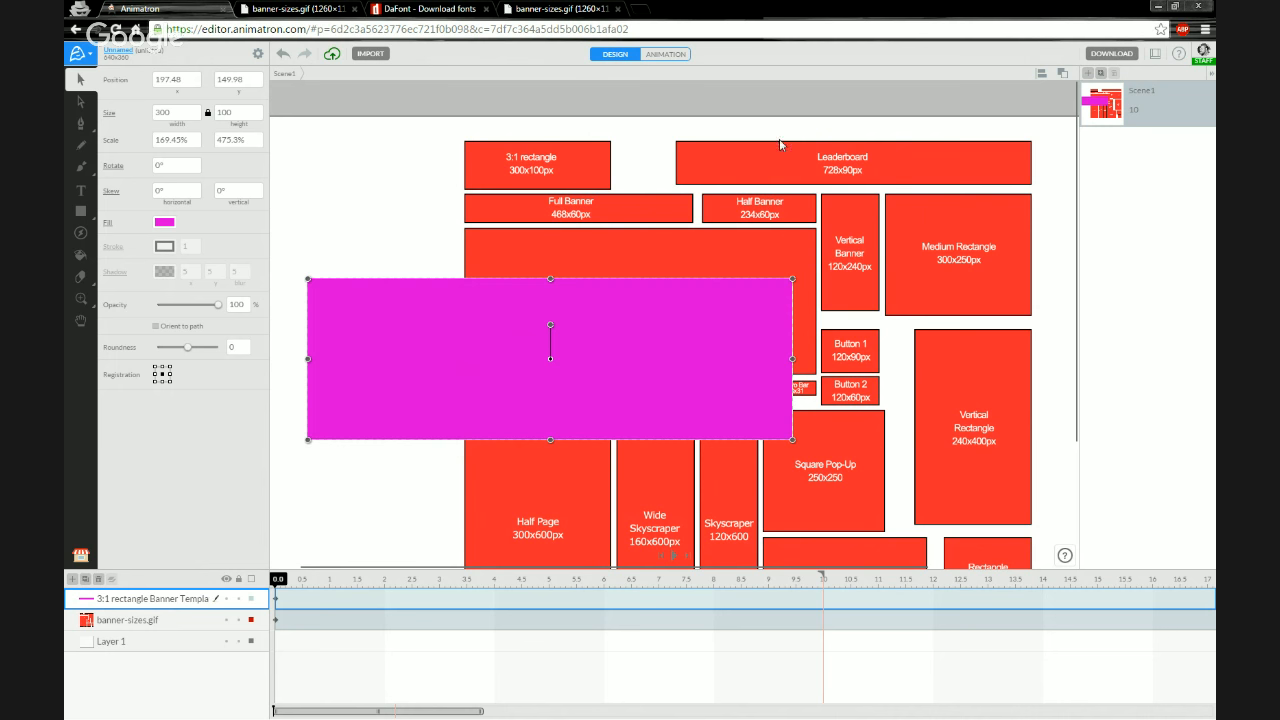
{"action": "left_click_drag", "start_coordinate": [569, 222], "coordinate": [535, 230]}
{"action": "key", "text": "ctrl+z"}
{"action": "left_click_drag", "start_coordinate": [349, 206], "coordinate": [397, 243]}
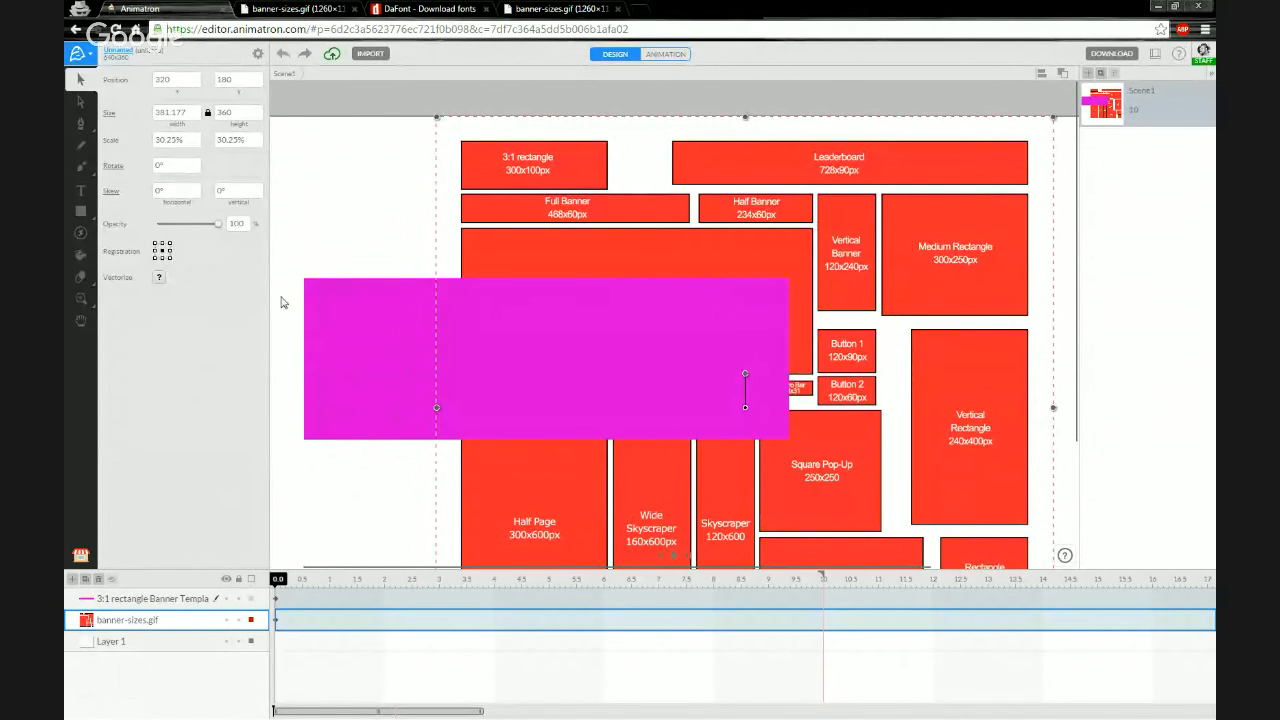
Select the rectangle and set its size to 728 by 90 px
{"action": "left_click", "coordinate": [354, 330]}
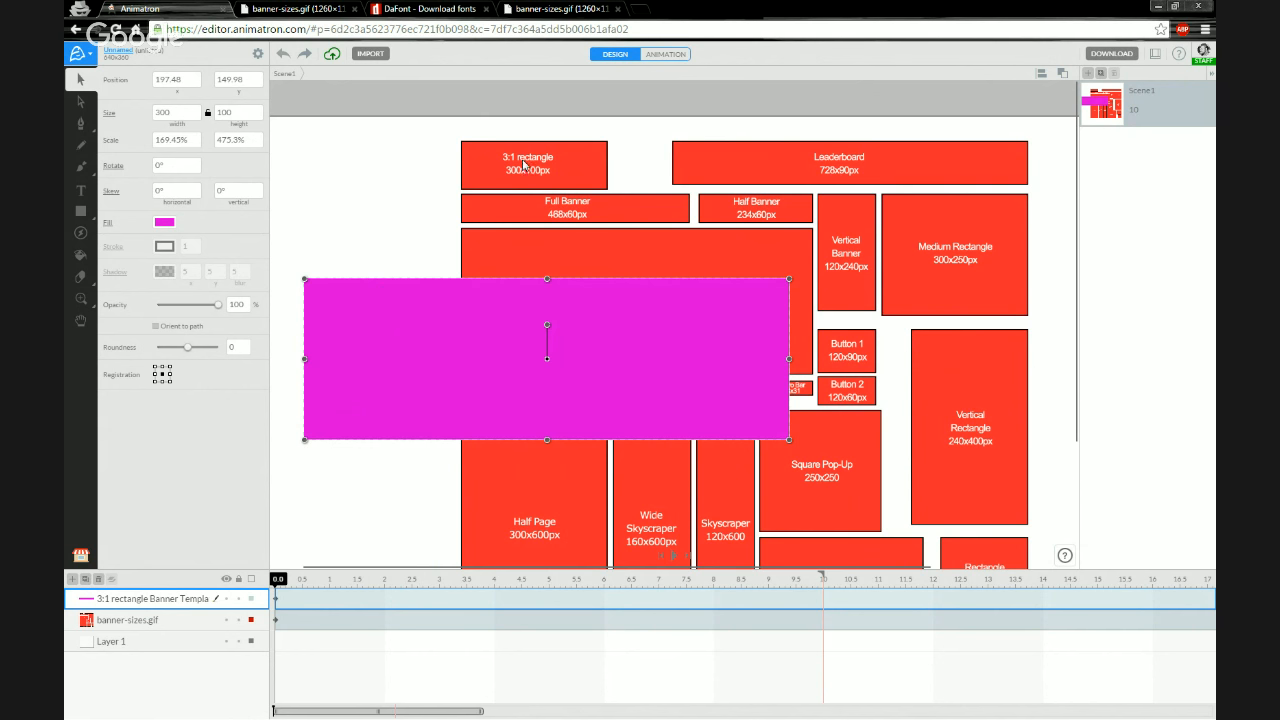
{"action": "left_click", "coordinate": [178, 114]}
{"action": "type", "text": "728"}
{"action": "key", "text": "Tab"}
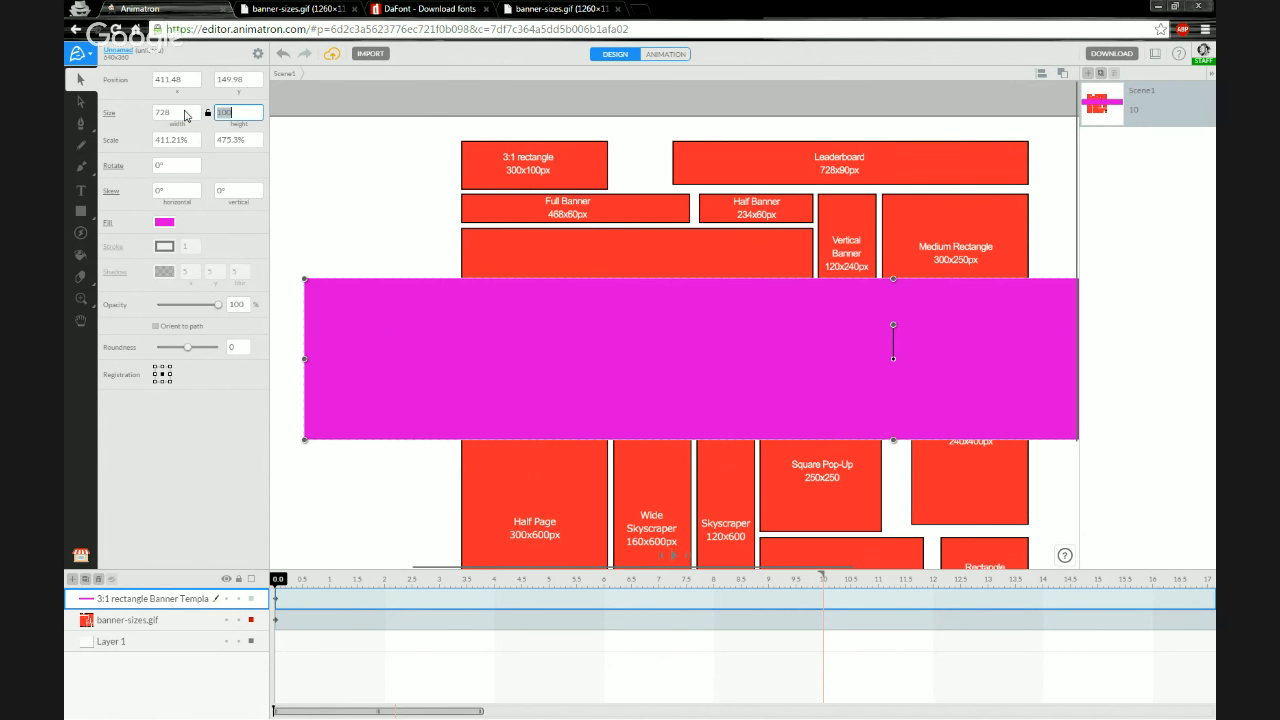
{"action": "type", "text": "90"}
{"action": "key", "text": "Return"}
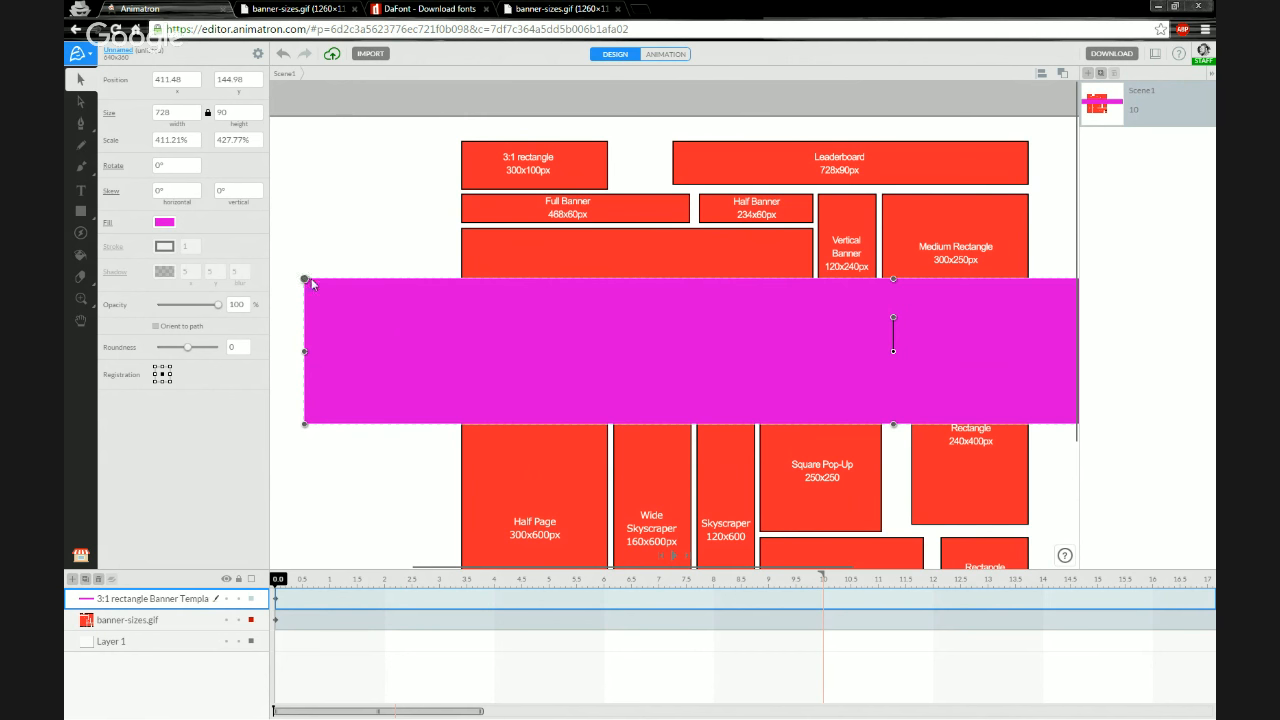
Change the rectangle's fill to green and save that color as a custom swatch
{"action": "left_click", "coordinate": [164, 223]}
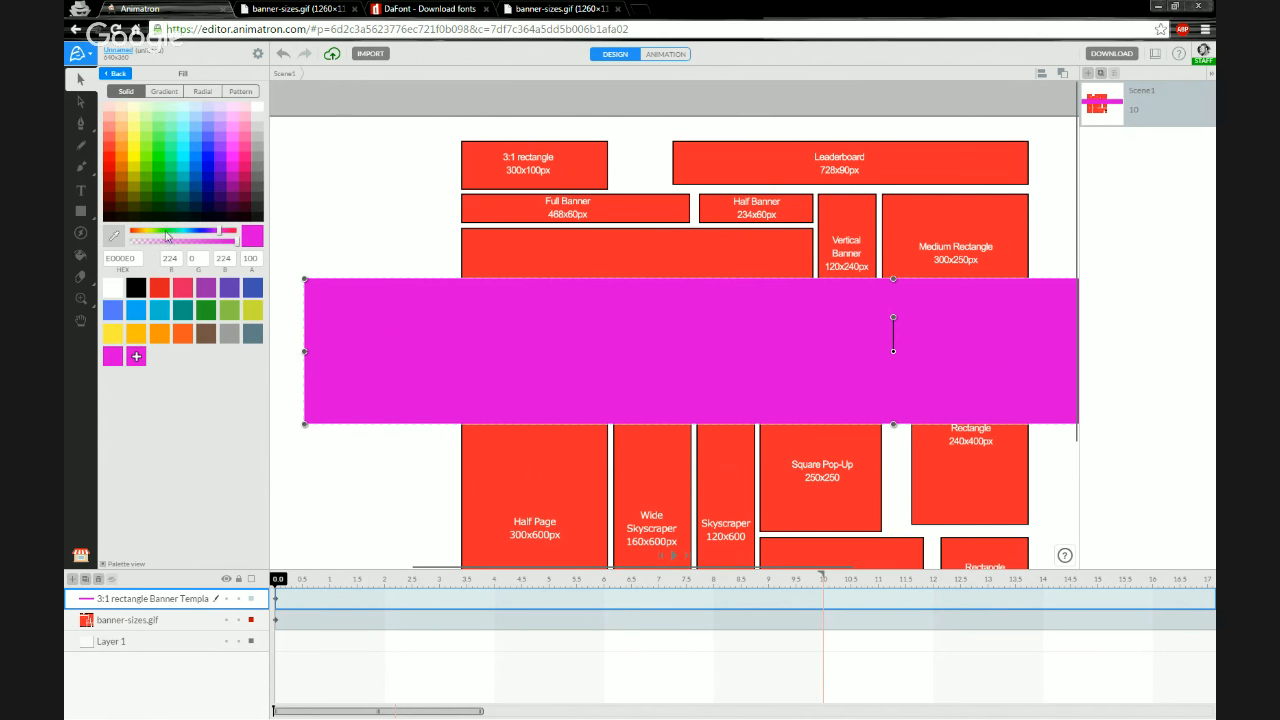
{"action": "left_click", "coordinate": [194, 167]}
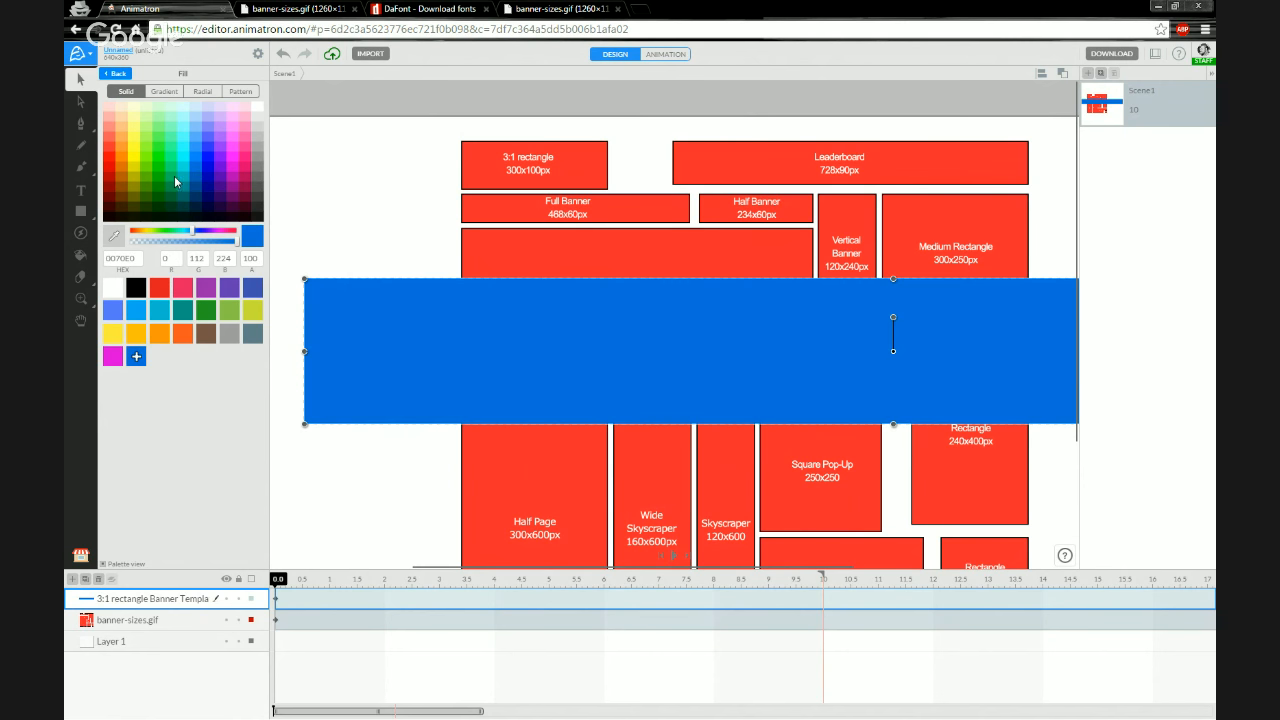
{"action": "left_click", "coordinate": [174, 176]}
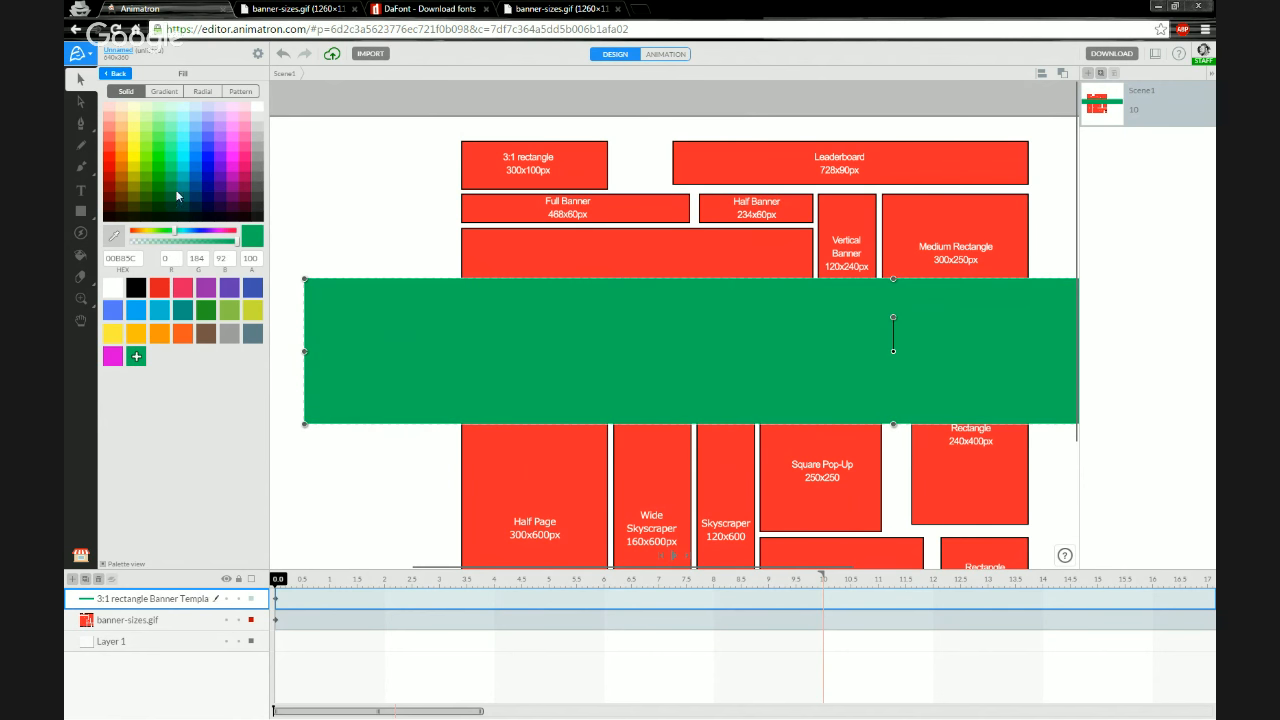
{"action": "left_click", "coordinate": [137, 357]}
Rename the rectangle's layer to Leaderboard Banner Template
{"action": "double_click", "coordinate": [121, 600]}
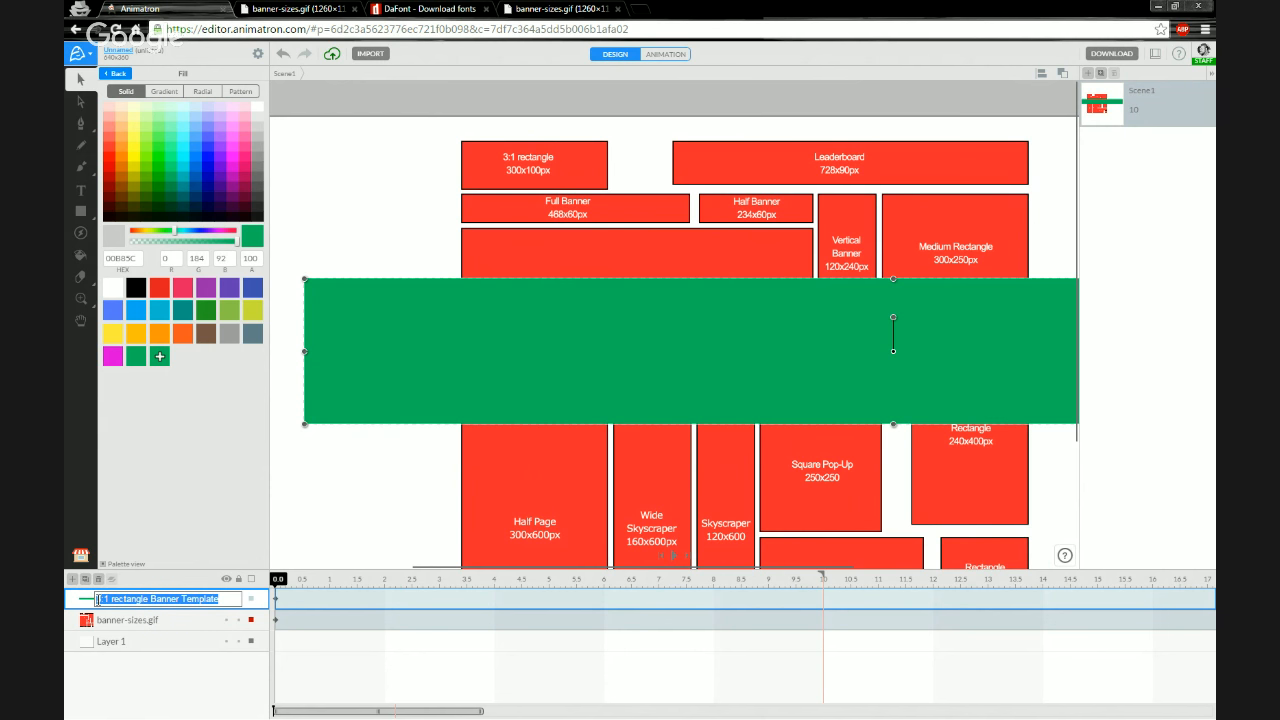
{"action": "mouse_move", "coordinate": [97, 598]}
{"action": "left_mouse_down"}
{"action": "mouse_move", "coordinate": [108, 609]}
{"action": "mouse_move", "coordinate": [118, 590]}
{"action": "left_mouse_up"}
{"action": "key", "text": "Right"}
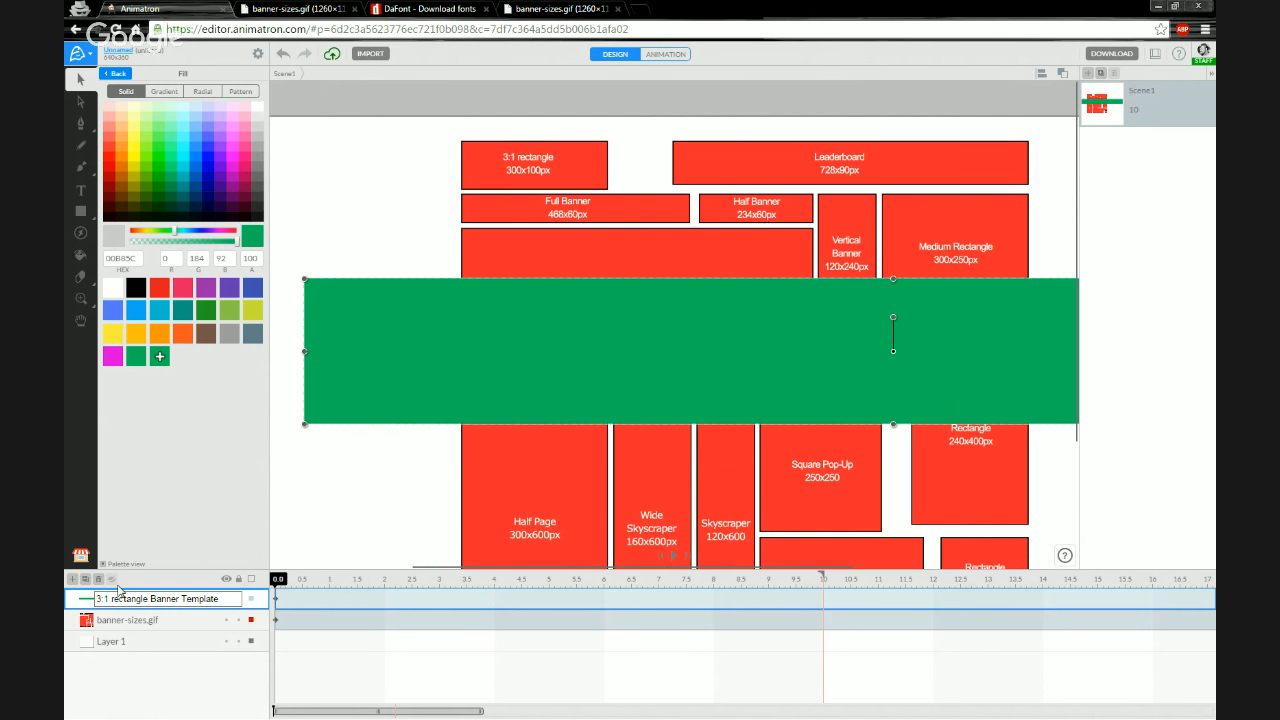
{"action": "key", "text": "BackSpace"}
{"action": "key", "text": "BackSpace"}
{"action": "key", "text": "BackSpace"}
{"action": "key", "text": "BackSpace"}
{"action": "key", "text": "BackSpace"}
{"action": "key", "text": "BackSpace"}
{"action": "key", "text": "BackSpace"}
{"action": "key", "text": "BackSpace"}
{"action": "key", "text": "BackSpace"}
{"action": "key", "text": "BackSpace"}
{"action": "key", "text": "BackSpace"}
{"action": "key", "text": "BackSpace"}
{"action": "key", "text": "BackSpace"}
{"action": "type", "text": "Leaderboard"}
{"action": "key", "text": "Return"}
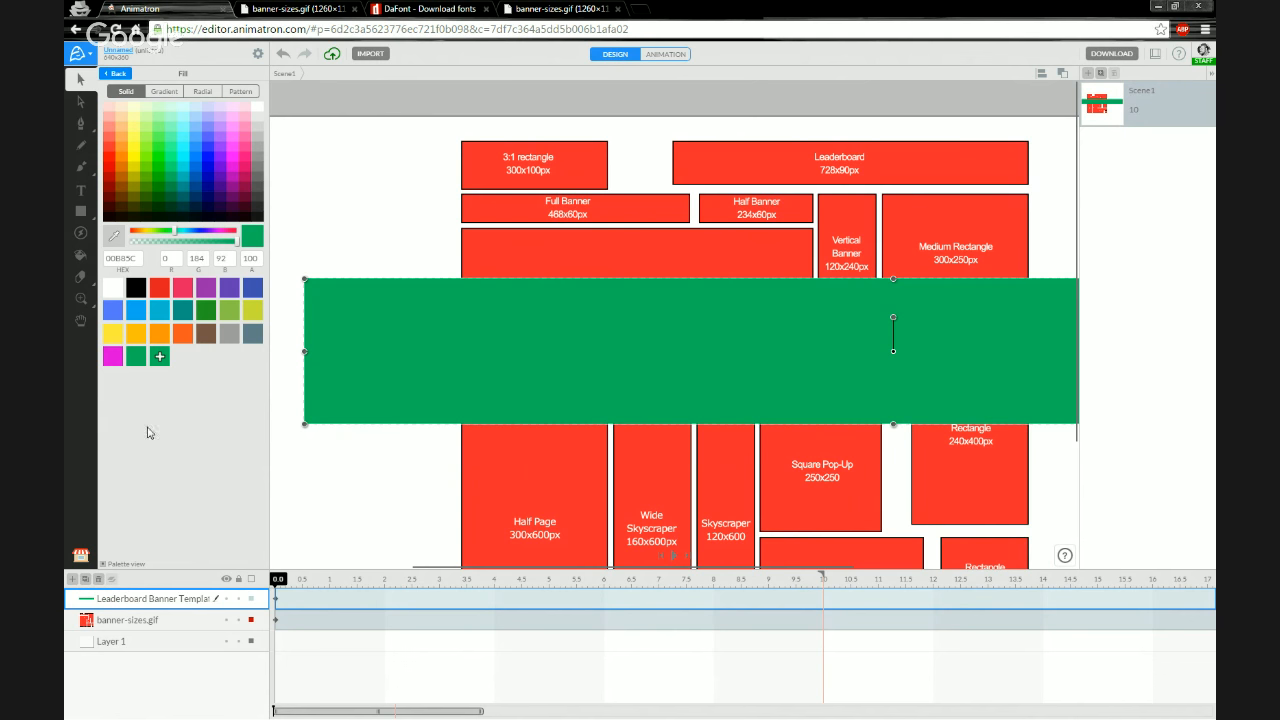
Add the Leaderboard rectangle to the Project Library
{"action": "left_click", "coordinate": [79, 557]}
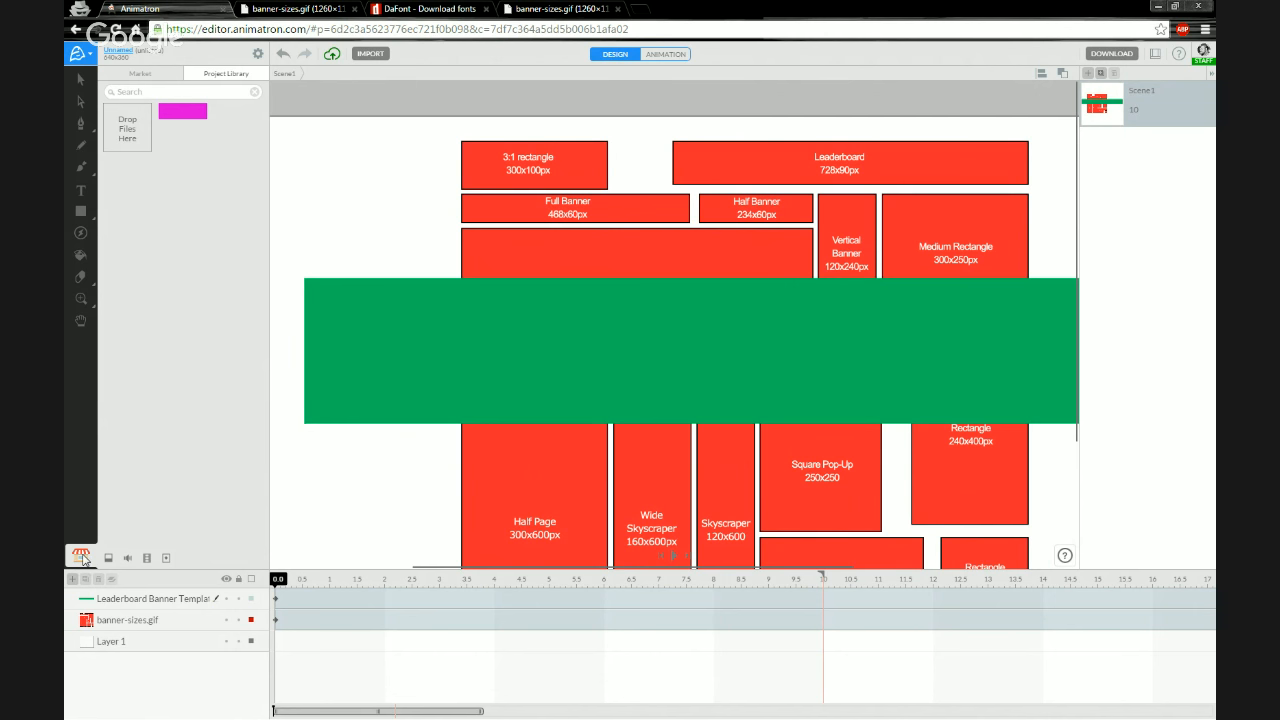
{"action": "left_click", "coordinate": [184, 604]}
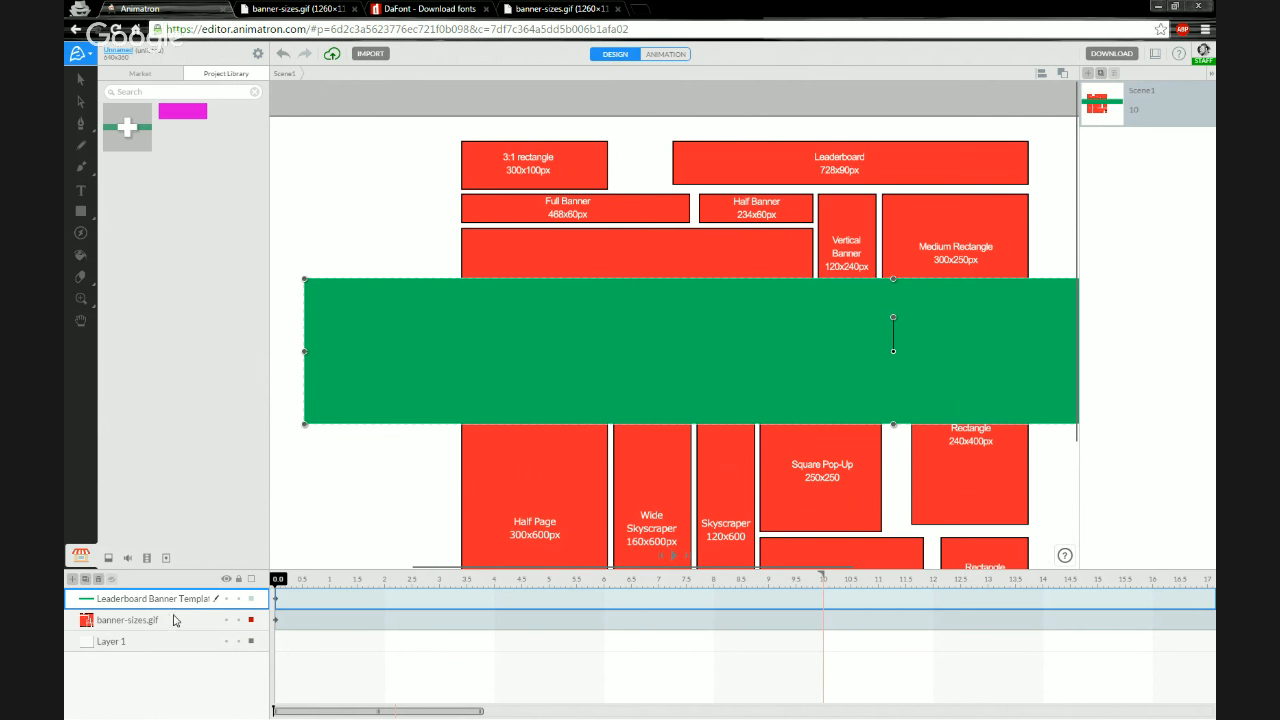
{"action": "left_click", "coordinate": [130, 131]}
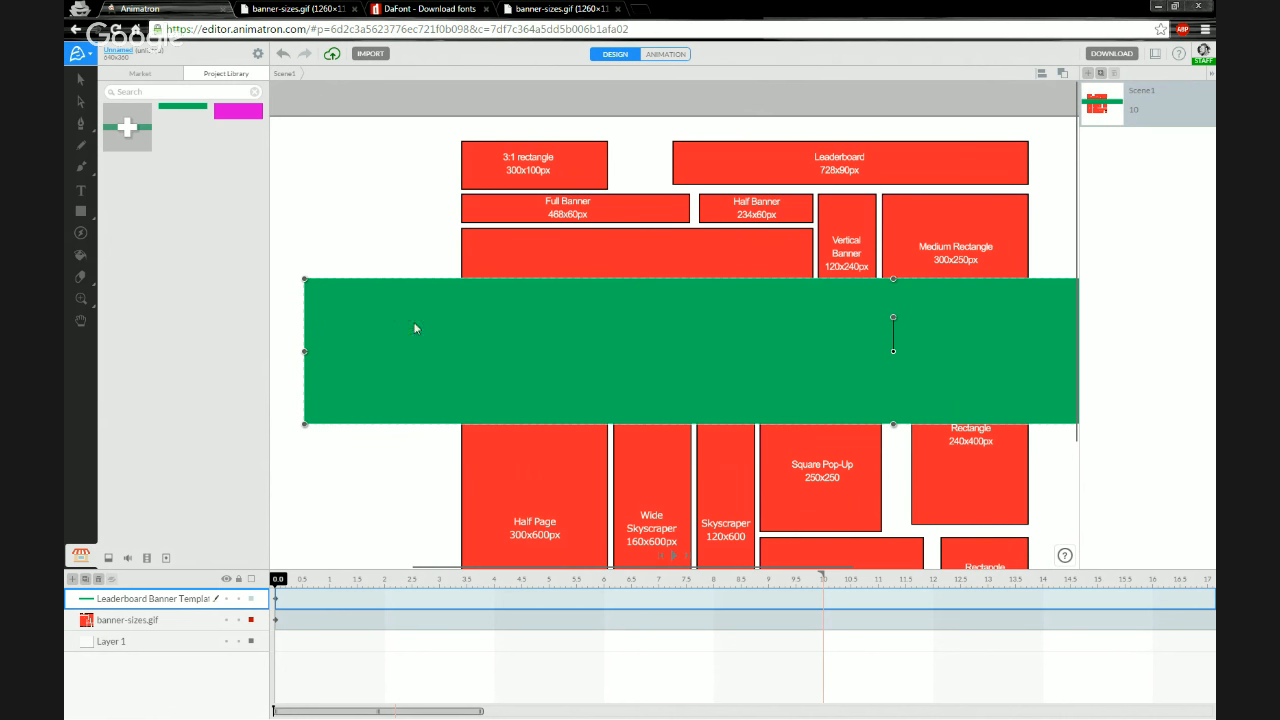
Set the rectangle's size to 468 by 60 px
{"action": "left_click", "coordinate": [81, 79]}
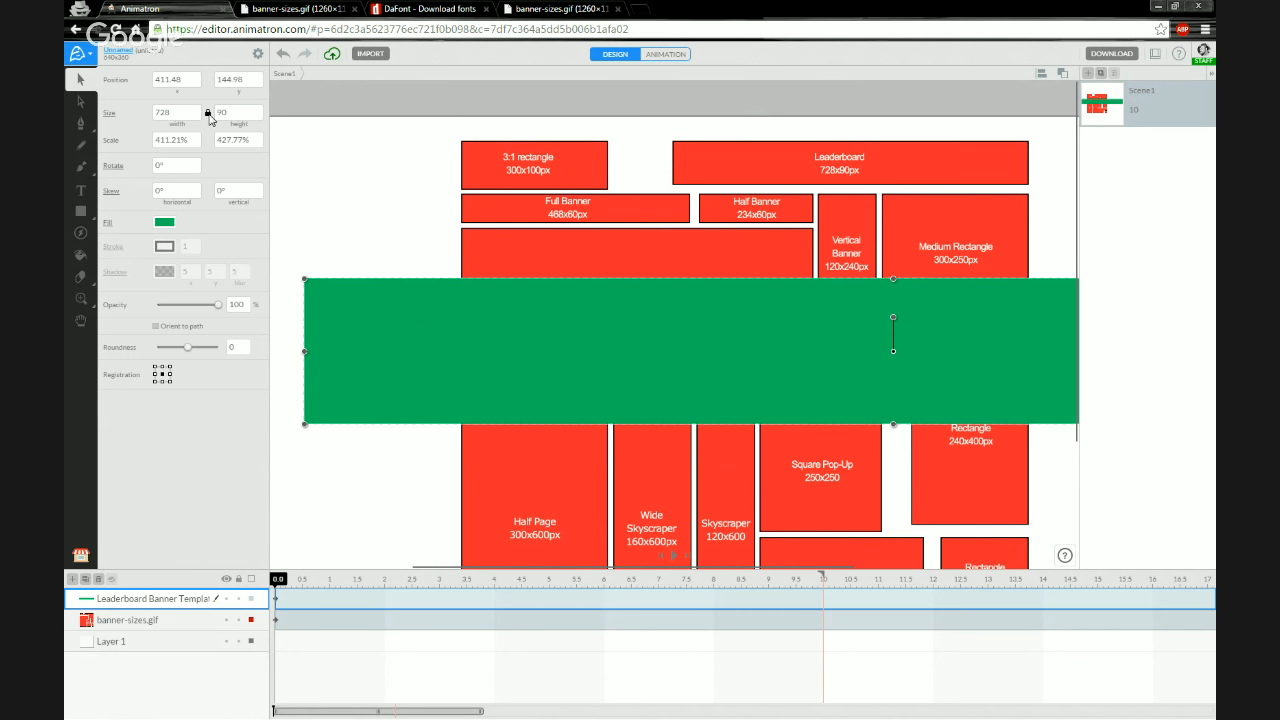
{"action": "double_click", "coordinate": [176, 117]}
{"action": "type", "text": "468"}
{"action": "key", "text": "Tab"}
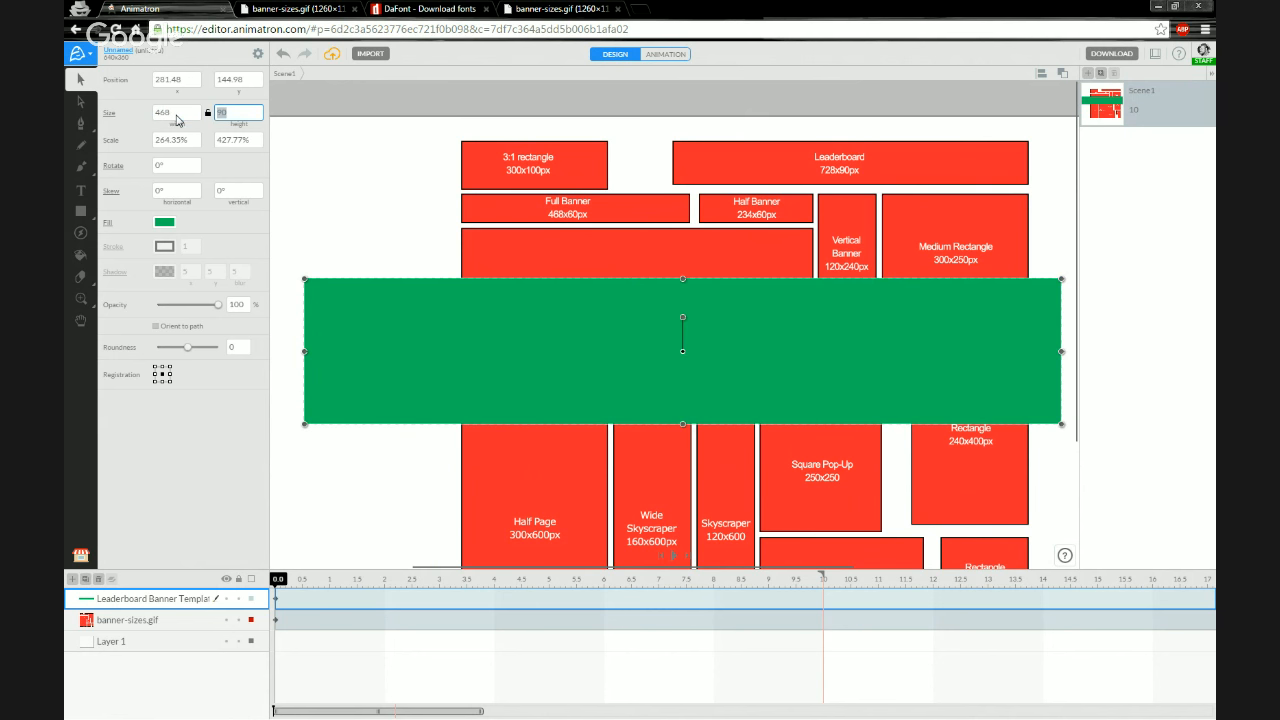
{"action": "type", "text": "60"}
{"action": "key", "text": "Return"}
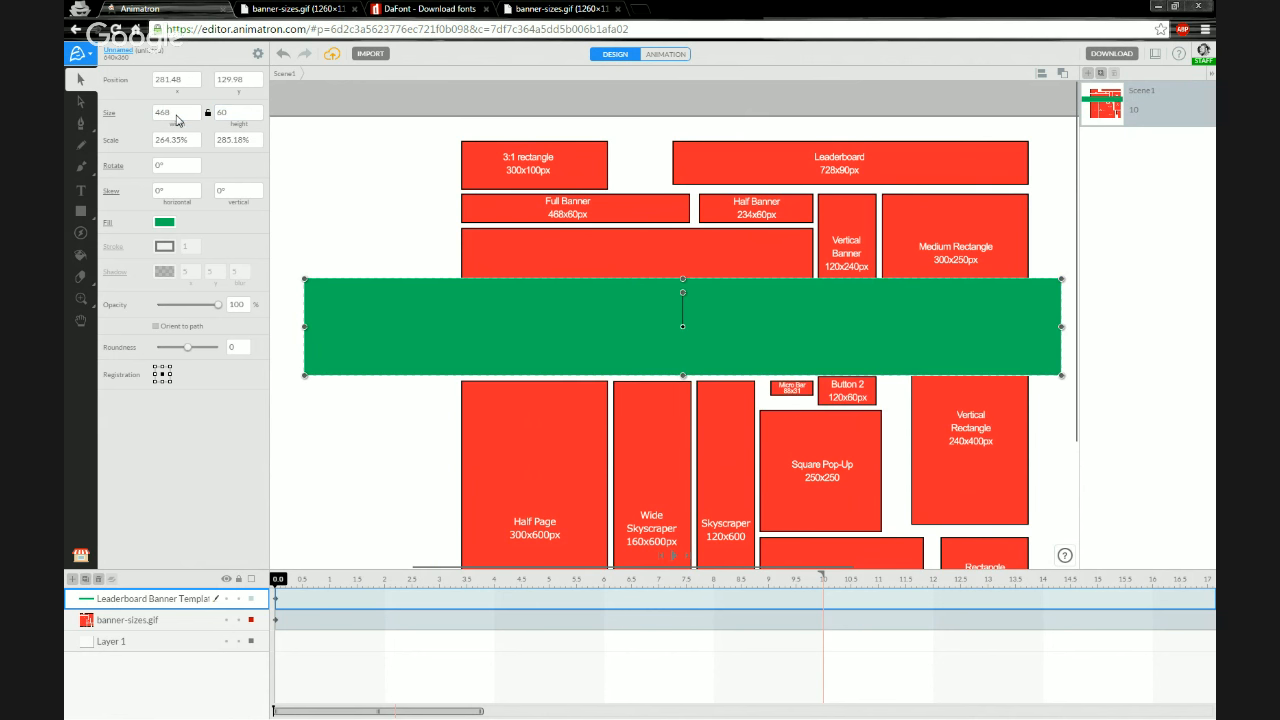
Rename the rectangle's layer to Full Banner Banner Template
{"action": "double_click", "coordinate": [135, 600]}
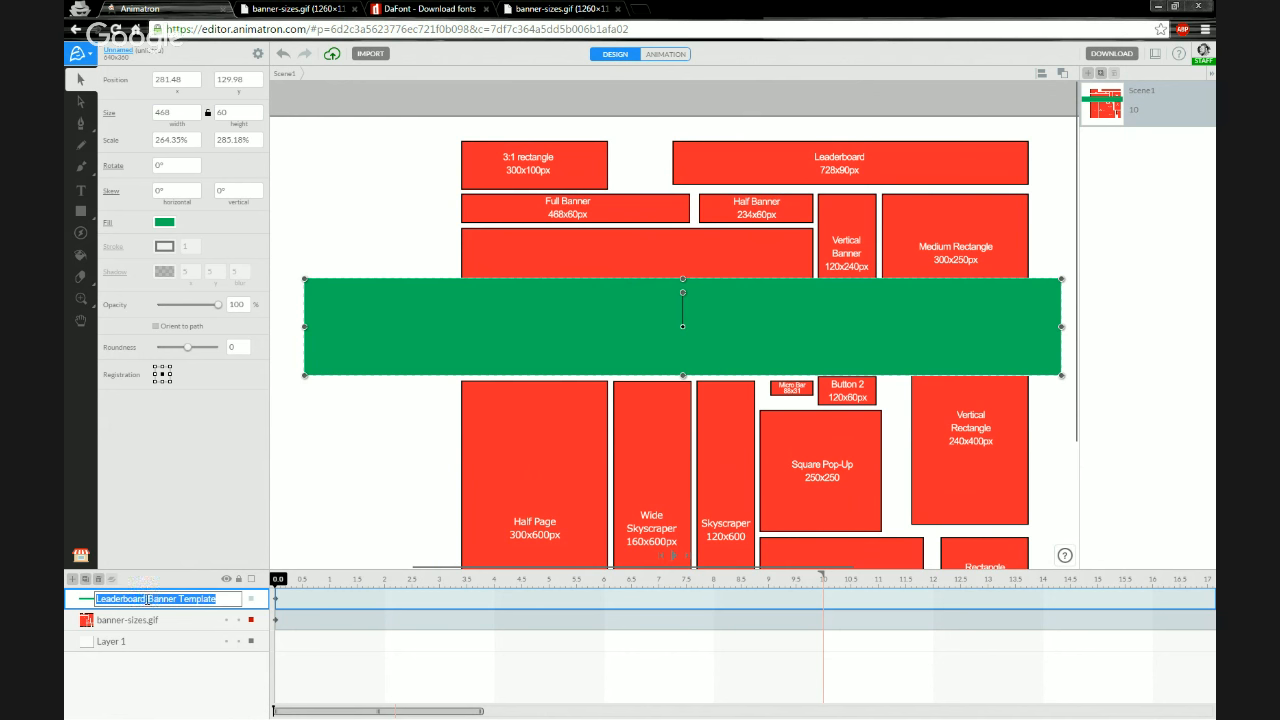
{"action": "key", "text": "Left"}
{"action": "key", "text": "Right"}
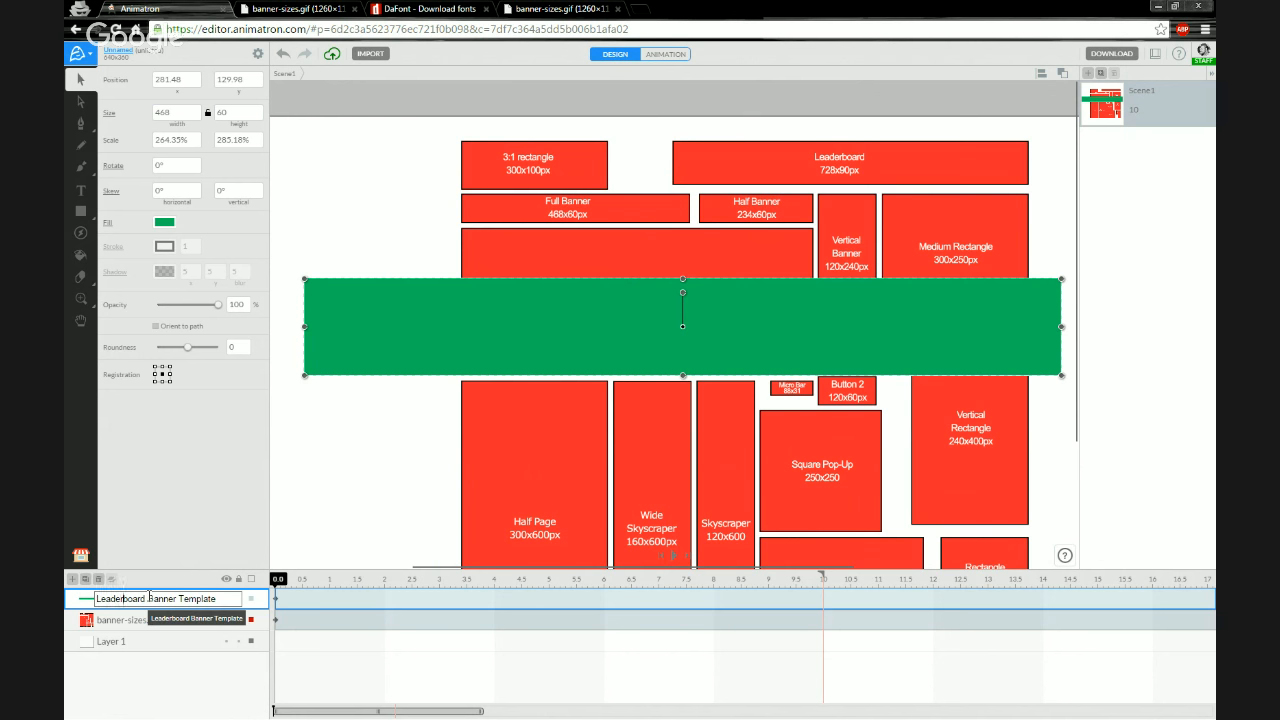
{"action": "key", "text": "BackSpace"}
{"action": "key", "text": "BackSpace"}
{"action": "key", "text": "BackSpace"}
{"action": "key", "text": "BackSpace"}
{"action": "key", "text": "BackSpace"}
{"action": "key", "text": "BackSpace"}
{"action": "key", "text": "BackSpace"}
{"action": "key", "text": "BackSpace"}
{"action": "key", "text": "BackSpace"}
{"action": "key", "text": "BackSpace"}
{"action": "key", "text": "BackSpace"}
{"action": "type", "text": "Full Banner"}
{"action": "key", "text": "Return"}
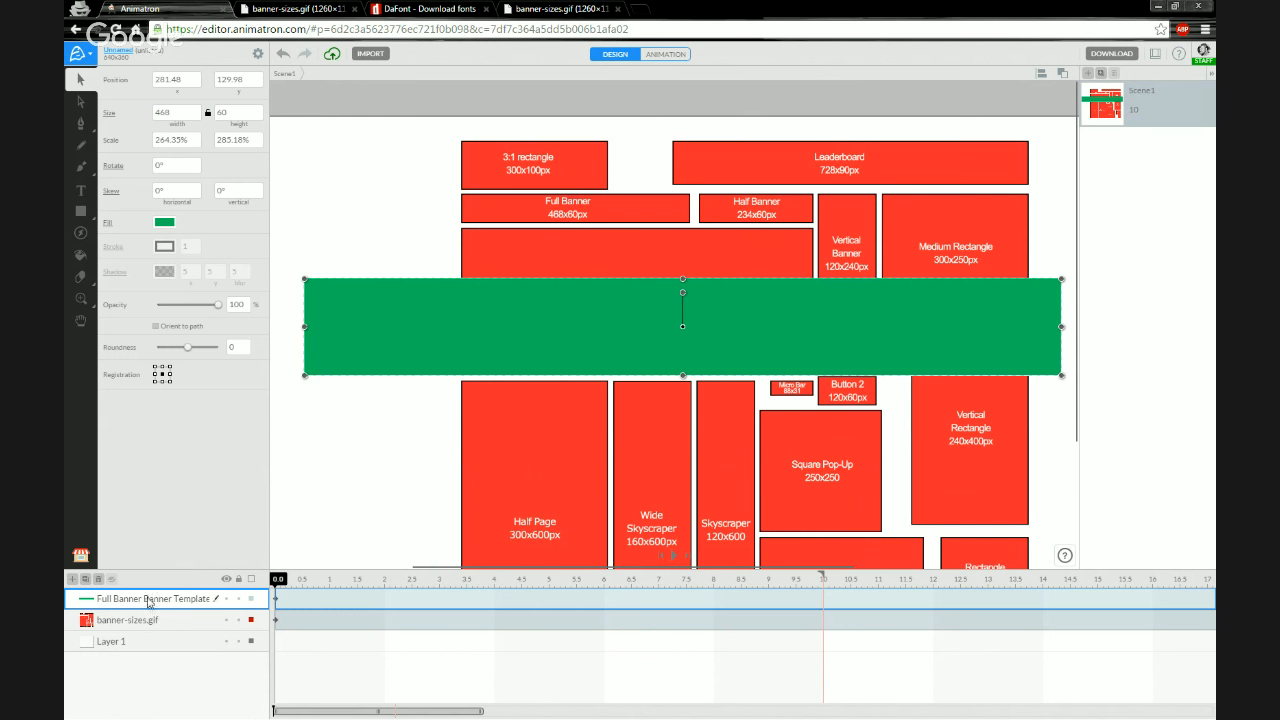
Change the fill to light blue and add the Full Banner rectangle to the Project Library
{"action": "left_click", "coordinate": [165, 223]}
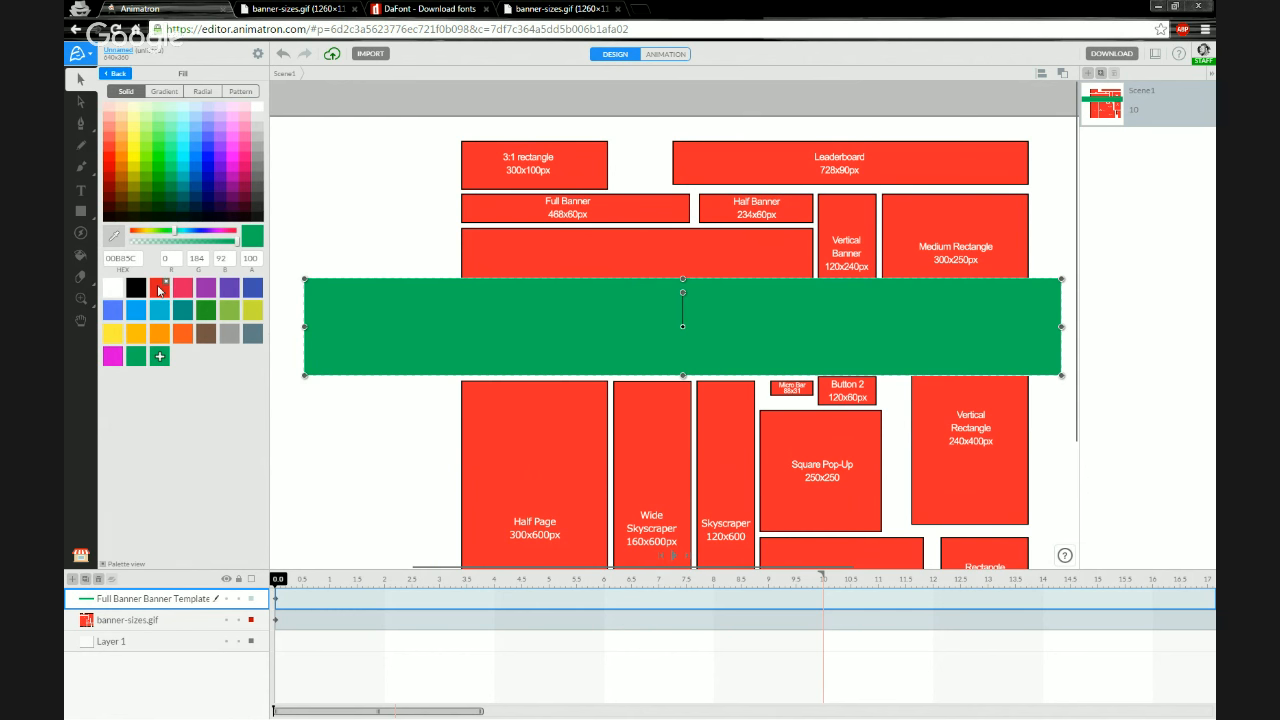
{"action": "left_click", "coordinate": [155, 317]}
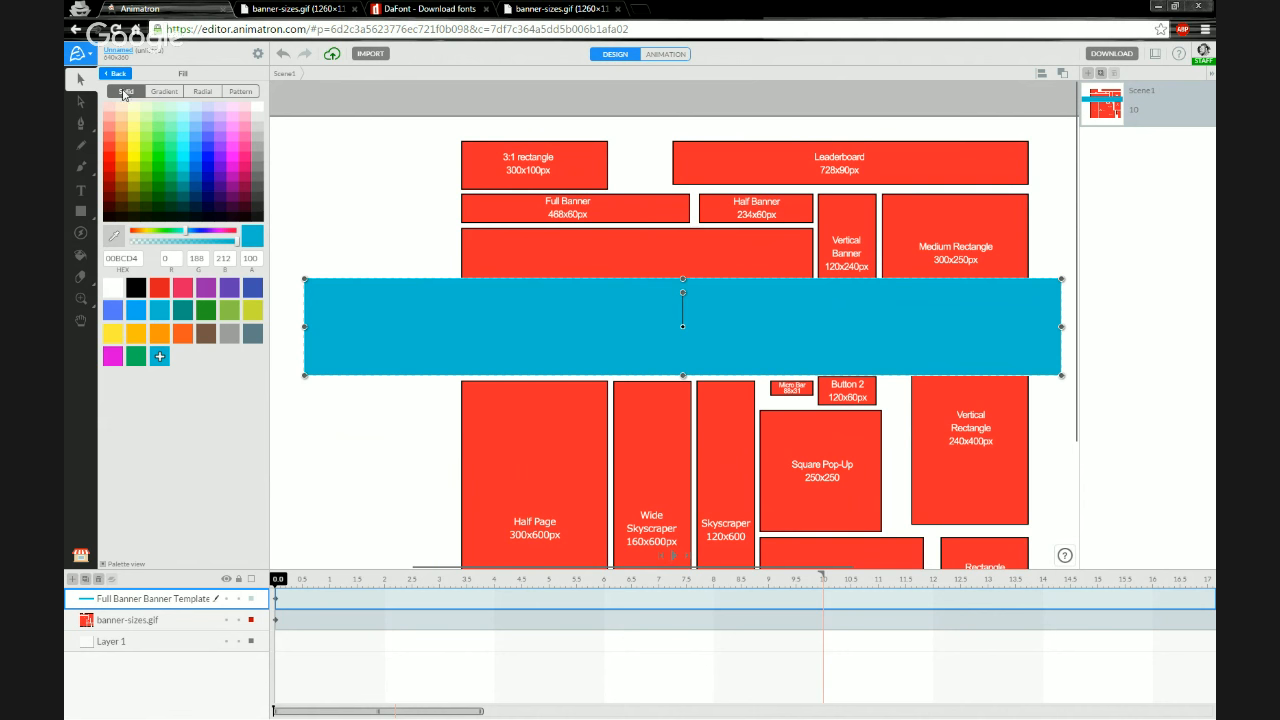
{"action": "left_click", "coordinate": [81, 555]}
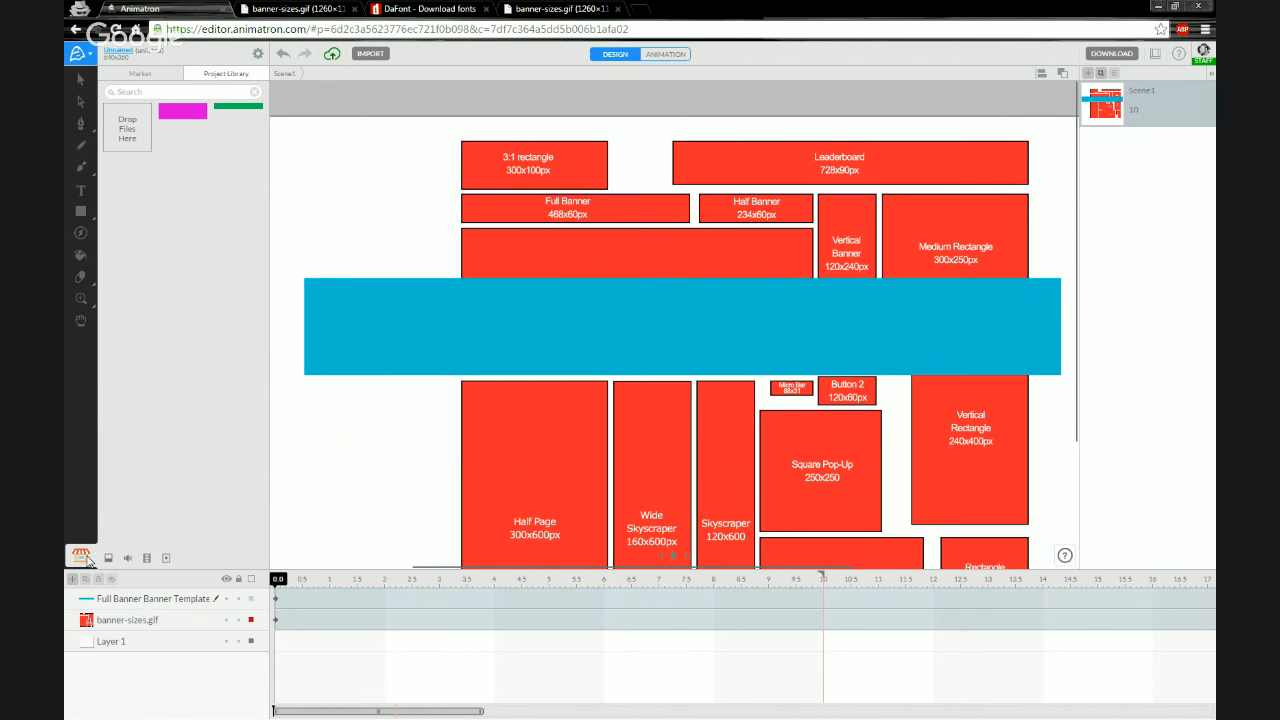
{"action": "left_click", "coordinate": [130, 129]}
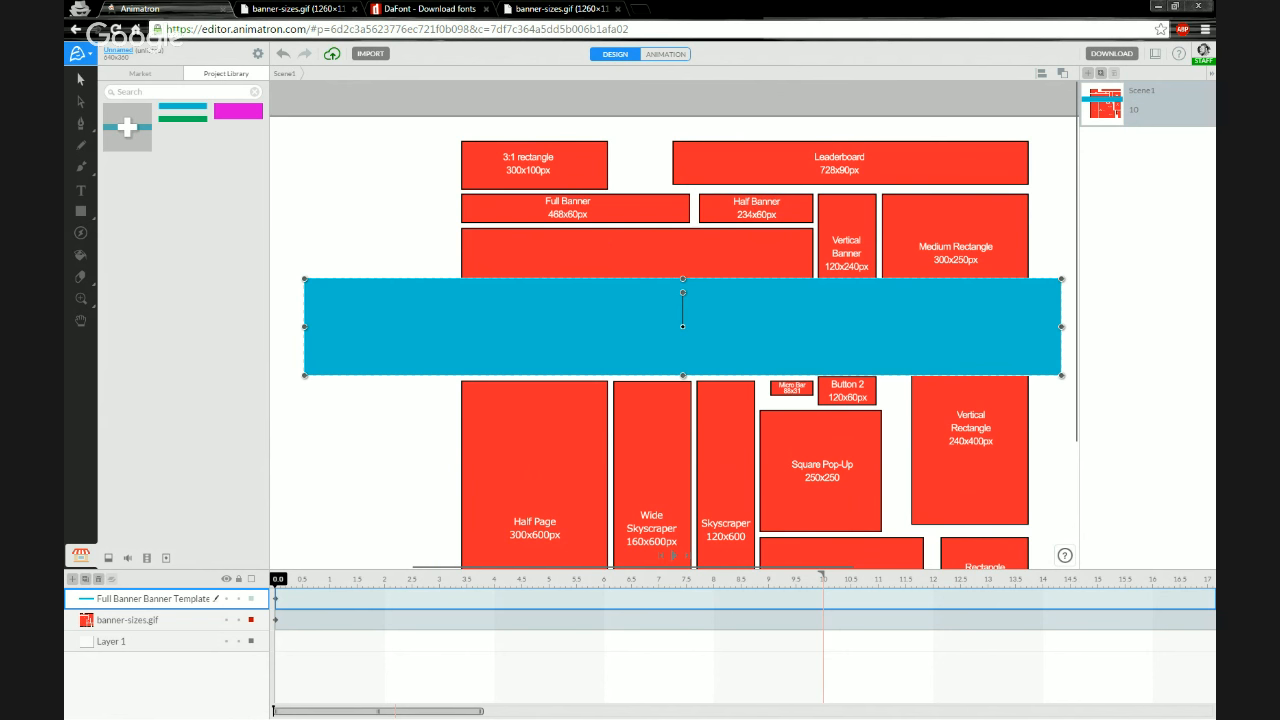
Set the rectangle's width to 234 px and change its fill to orange
{"action": "left_click", "coordinate": [82, 80]}
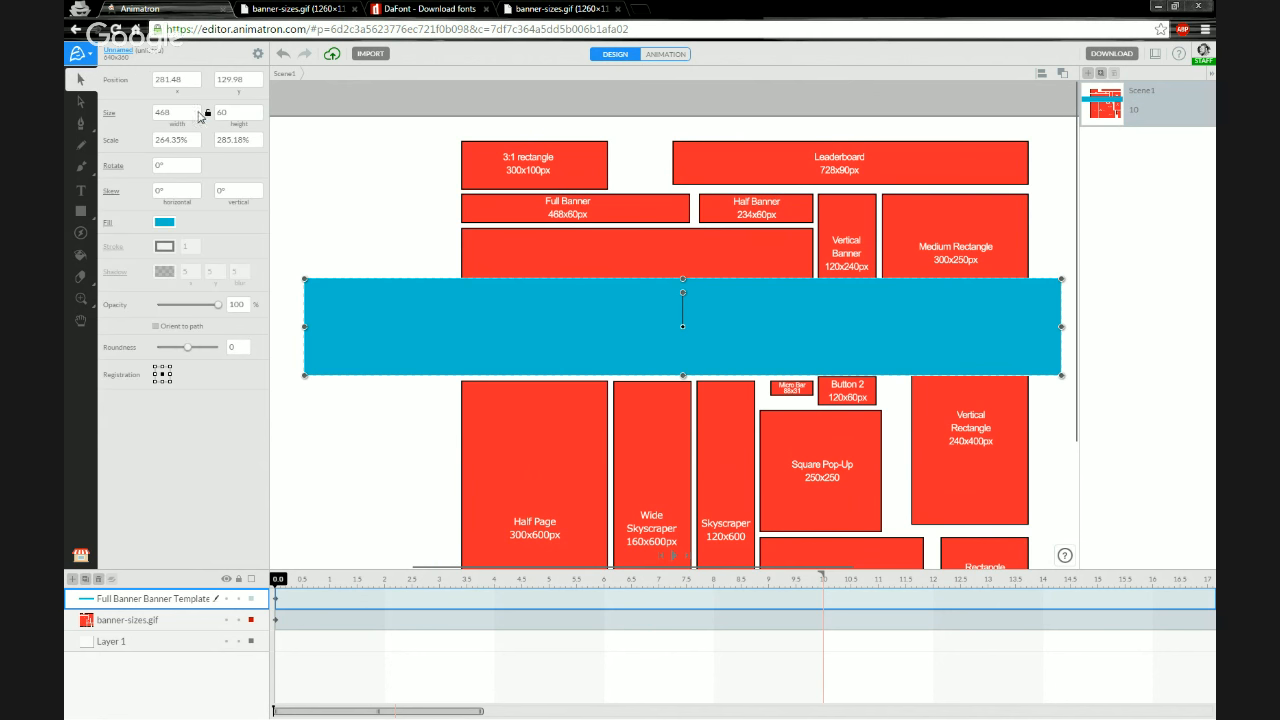
{"action": "left_click", "coordinate": [190, 113]}
{"action": "key", "text": "Return"}
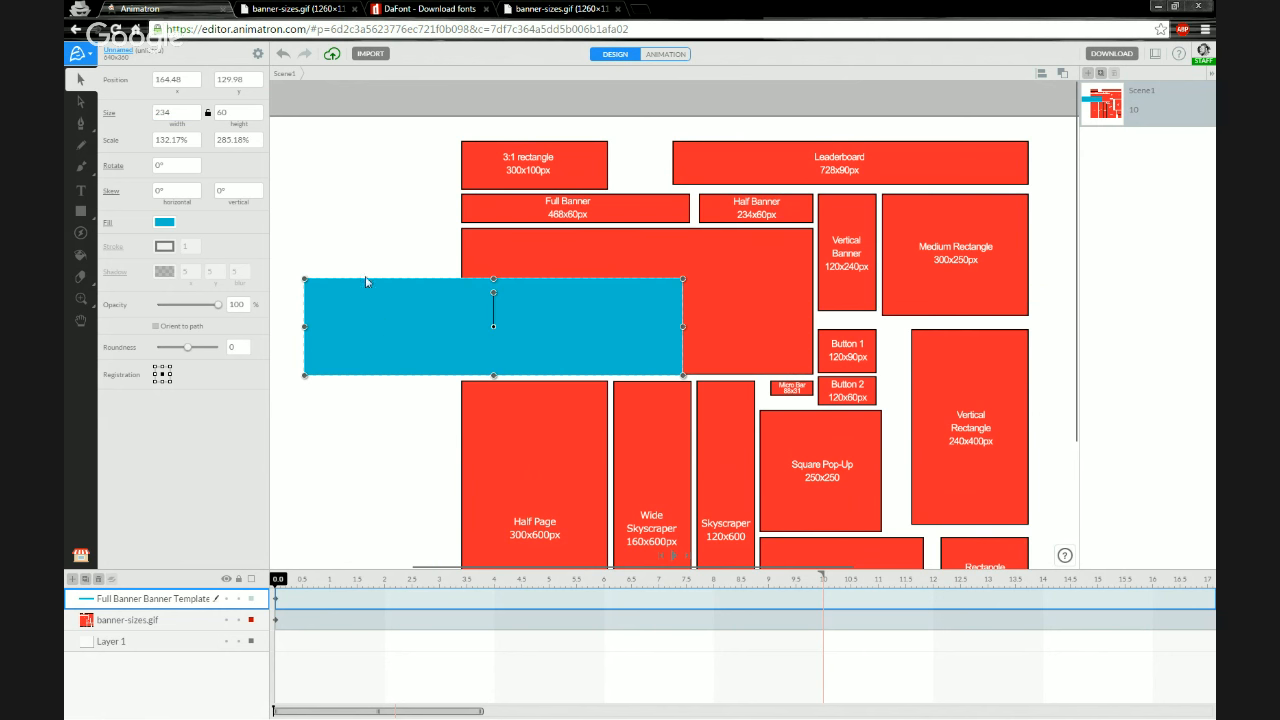
{"action": "left_click", "coordinate": [170, 228]}
{"action": "left_click", "coordinate": [160, 333]}
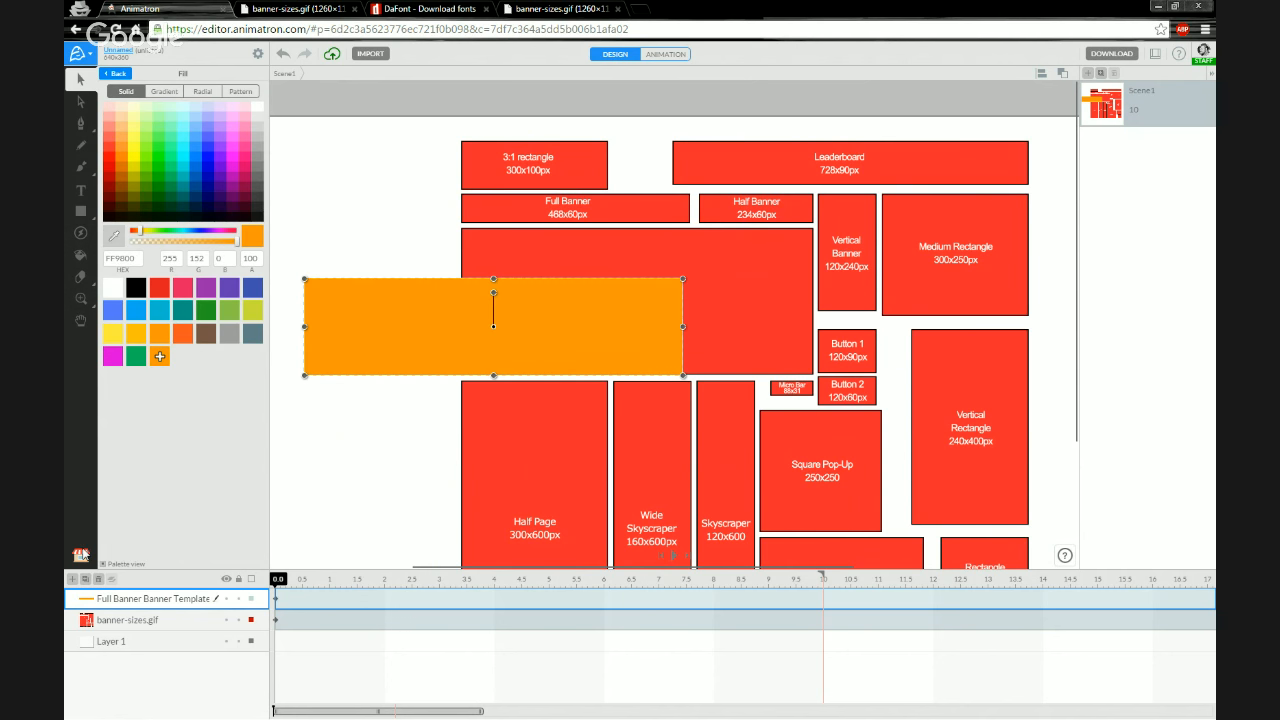
Rename the rectangle's layer to Half Banner Banner Template
{"action": "left_click", "coordinate": [82, 556]}
{"action": "double_click", "coordinate": [143, 598]}
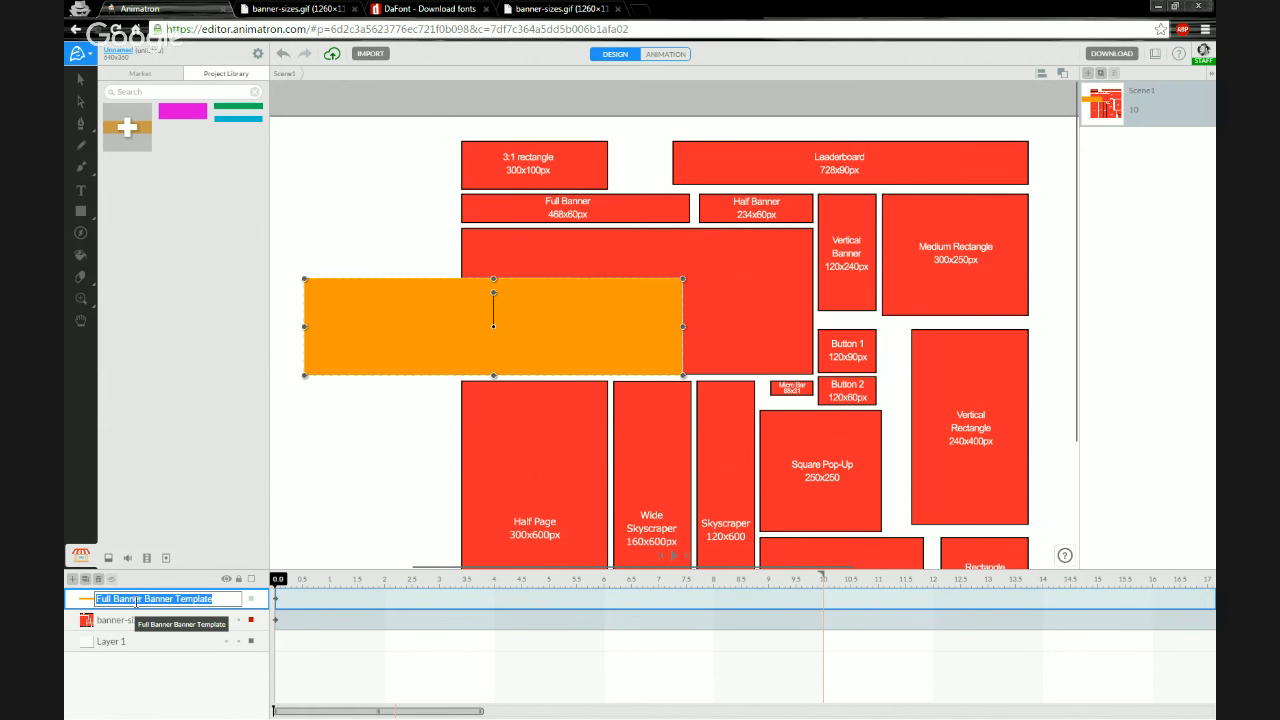
{"action": "left_click", "coordinate": [136, 599]}
{"action": "key", "text": "BackSpace"}
{"action": "key", "text": "BackSpace"}
{"action": "key", "text": "BackSpace"}
{"action": "key", "text": "BackSpace"}
{"action": "key", "text": "BackSpace"}
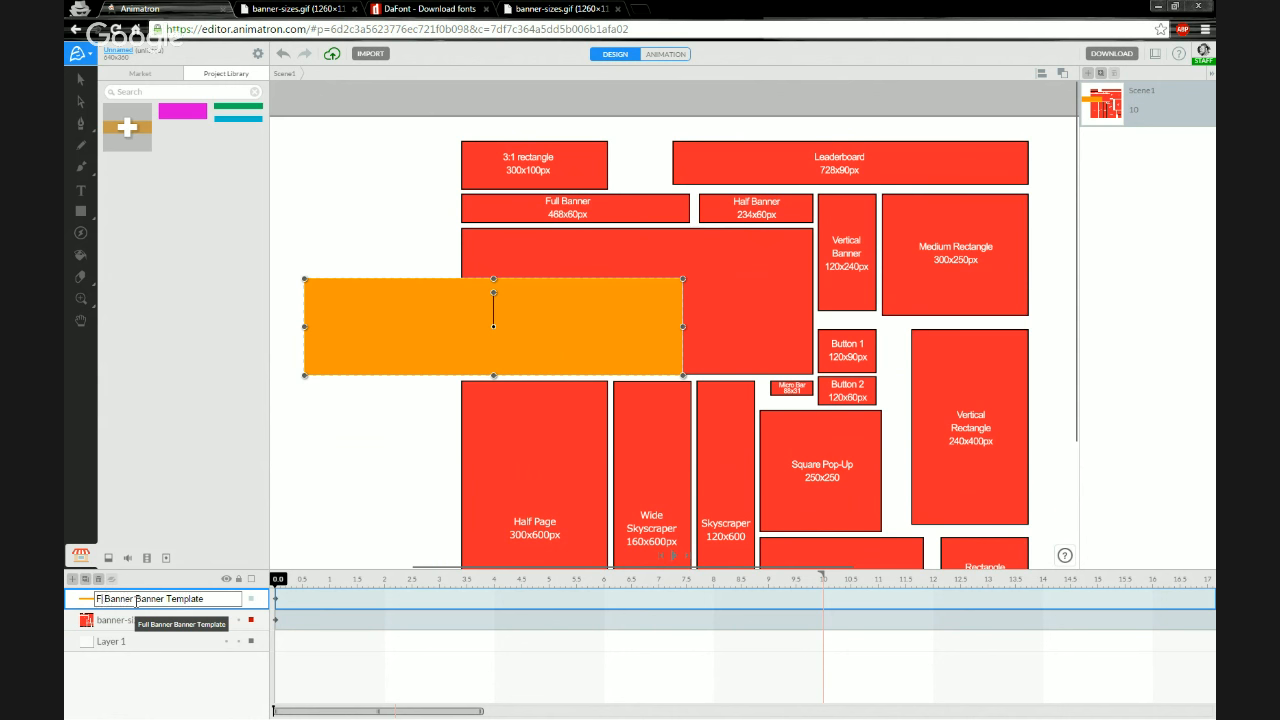
{"action": "type", "text": "Half"}
{"action": "key", "text": "Return"}
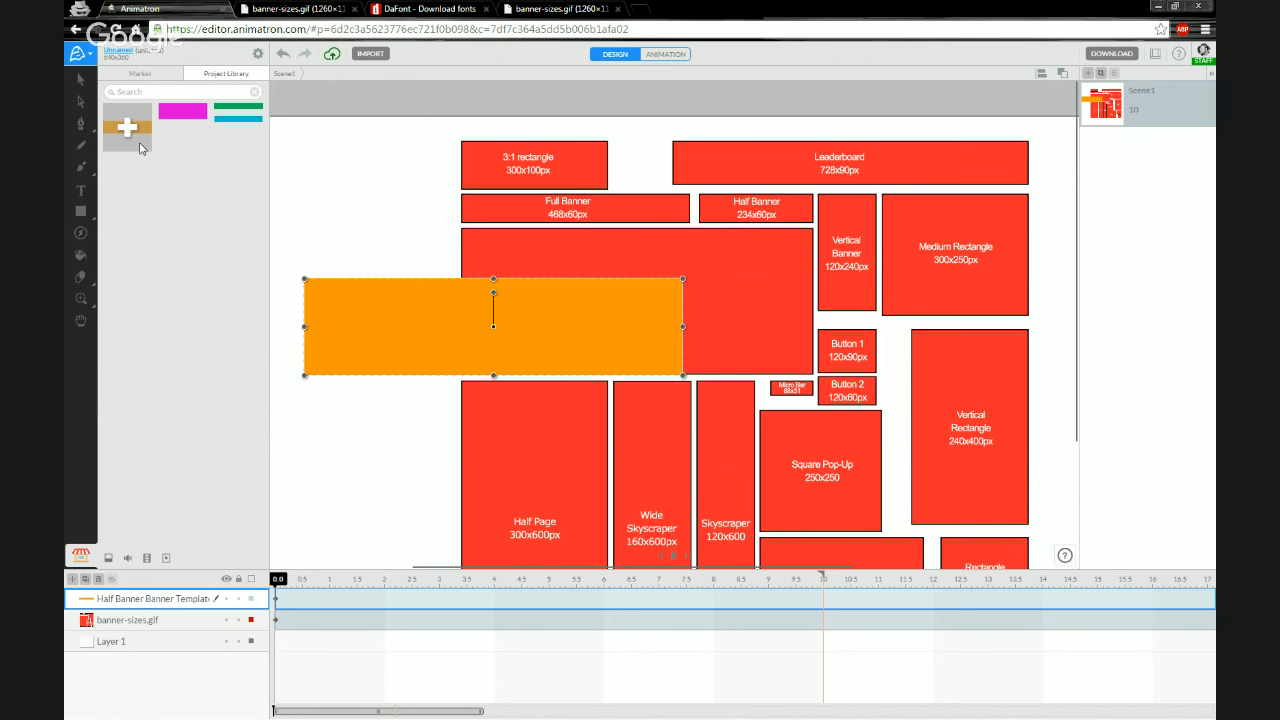
Add the Half Banner rectangle to the Project Library and move the rectangle lower on the canvas
{"action": "left_click", "coordinate": [131, 132]}
{"action": "left_click_drag", "start_coordinate": [417, 335], "coordinate": [458, 465]}
{"action": "left_click_drag", "start_coordinate": [411, 340], "coordinate": [360, 311]}
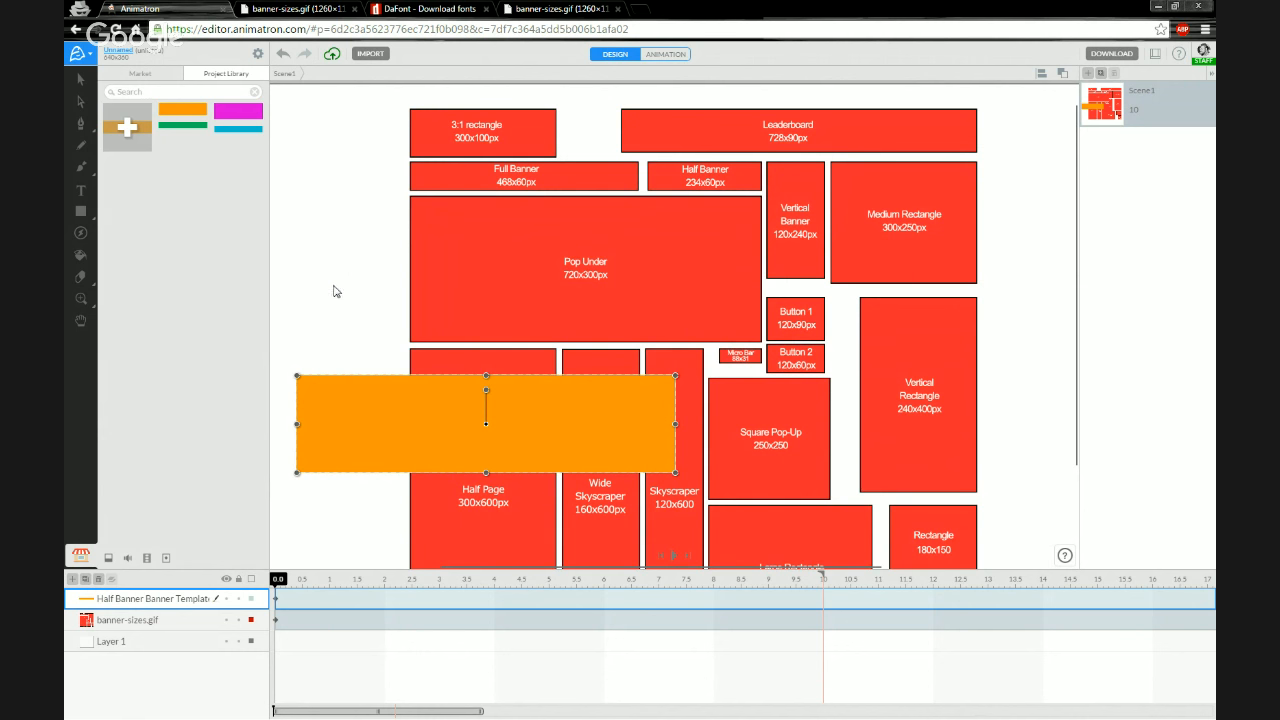
Resize the rectangle to 720 × 300 px and change its fill to yellow
{"action": "left_click", "coordinate": [84, 80]}
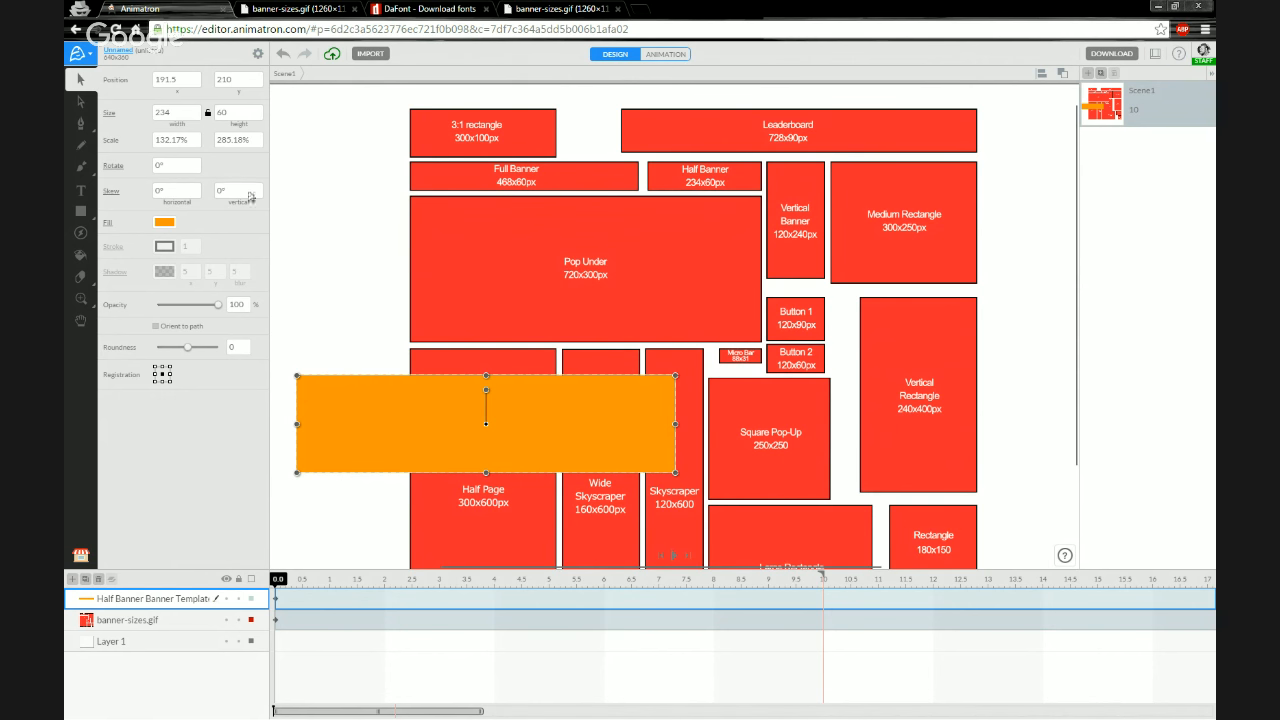
{"action": "left_click", "coordinate": [176, 113]}
{"action": "type", "text": "720"}
{"action": "key", "text": "Tab"}
{"action": "type", "text": "300"}
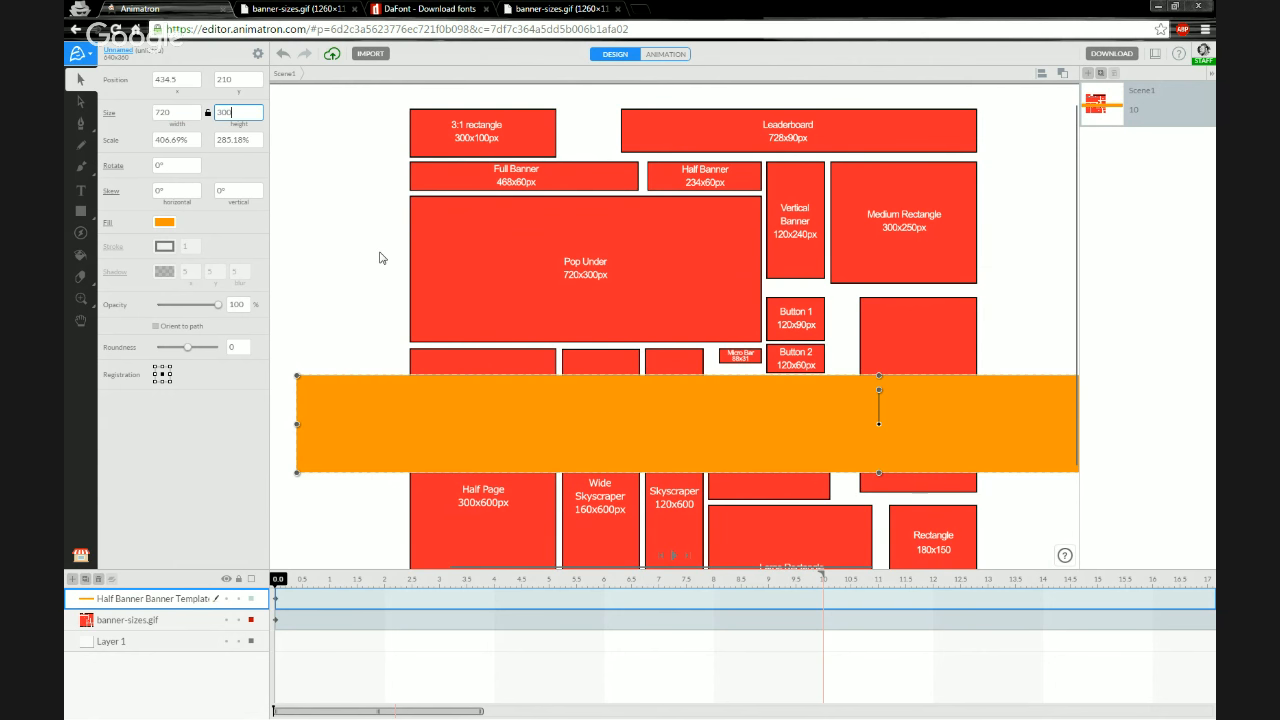
{"action": "key", "text": "Return"}
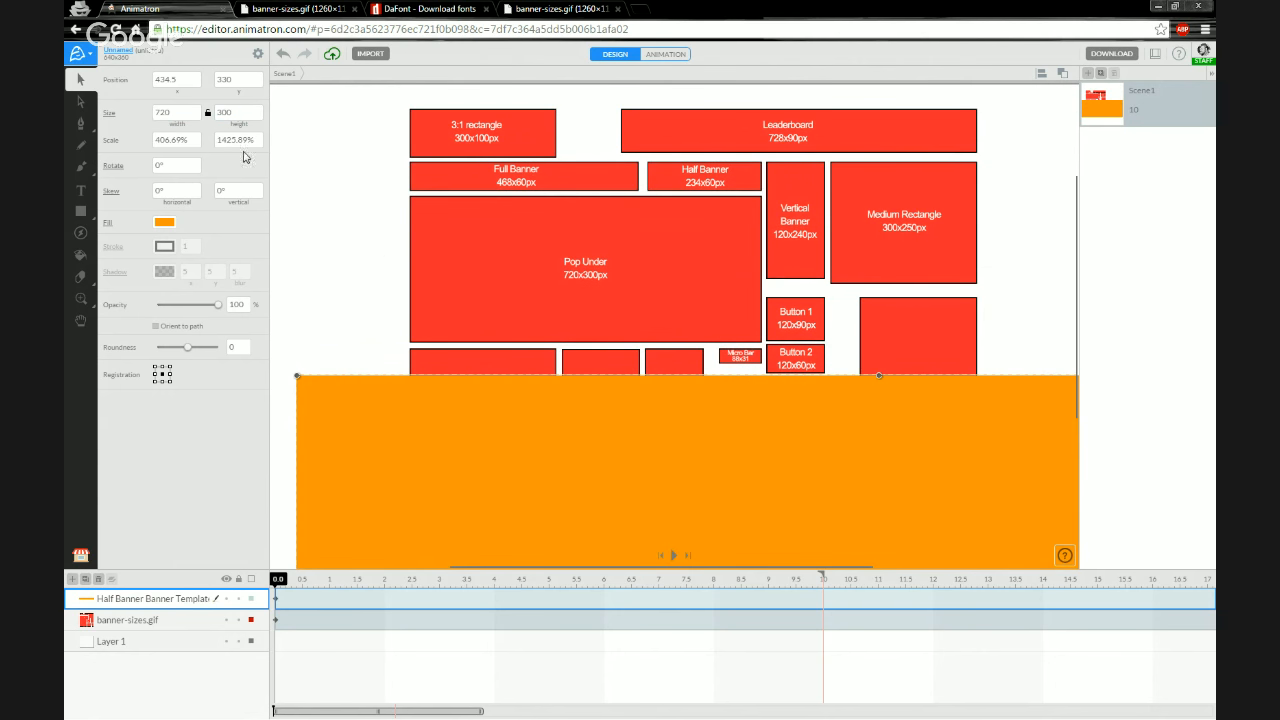
{"action": "left_click", "coordinate": [163, 223]}
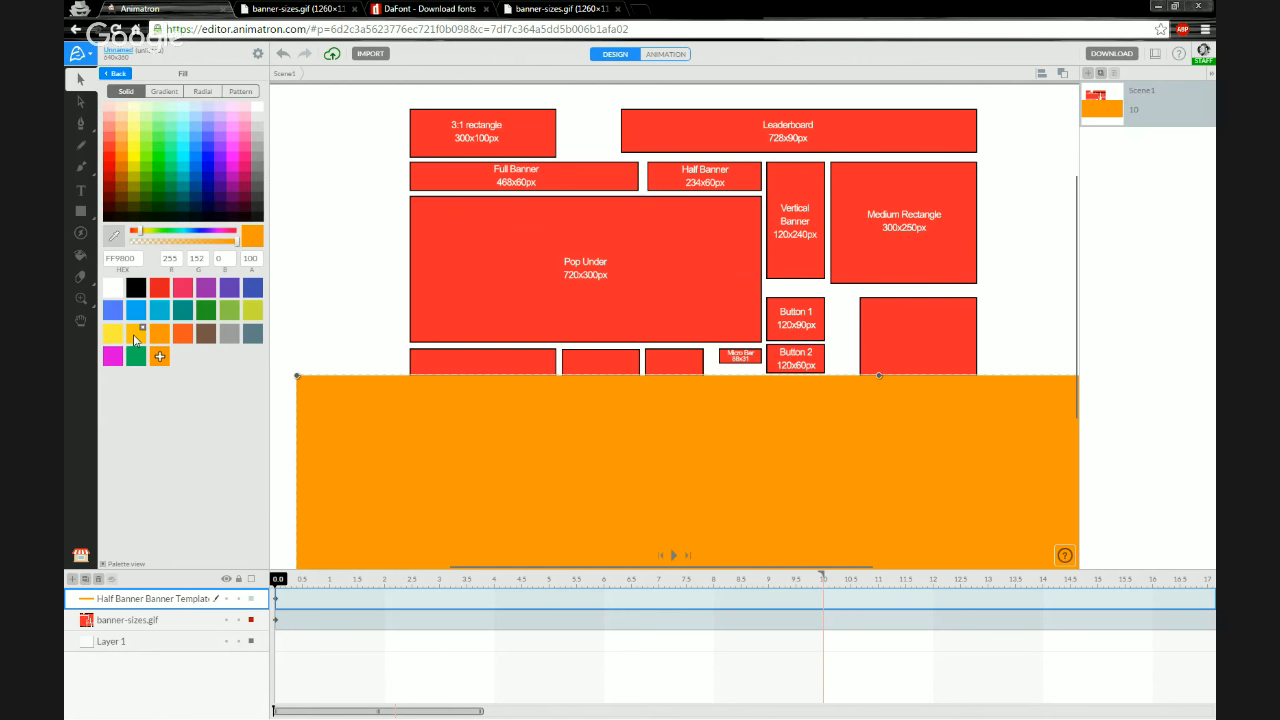
{"action": "left_click", "coordinate": [114, 336]}
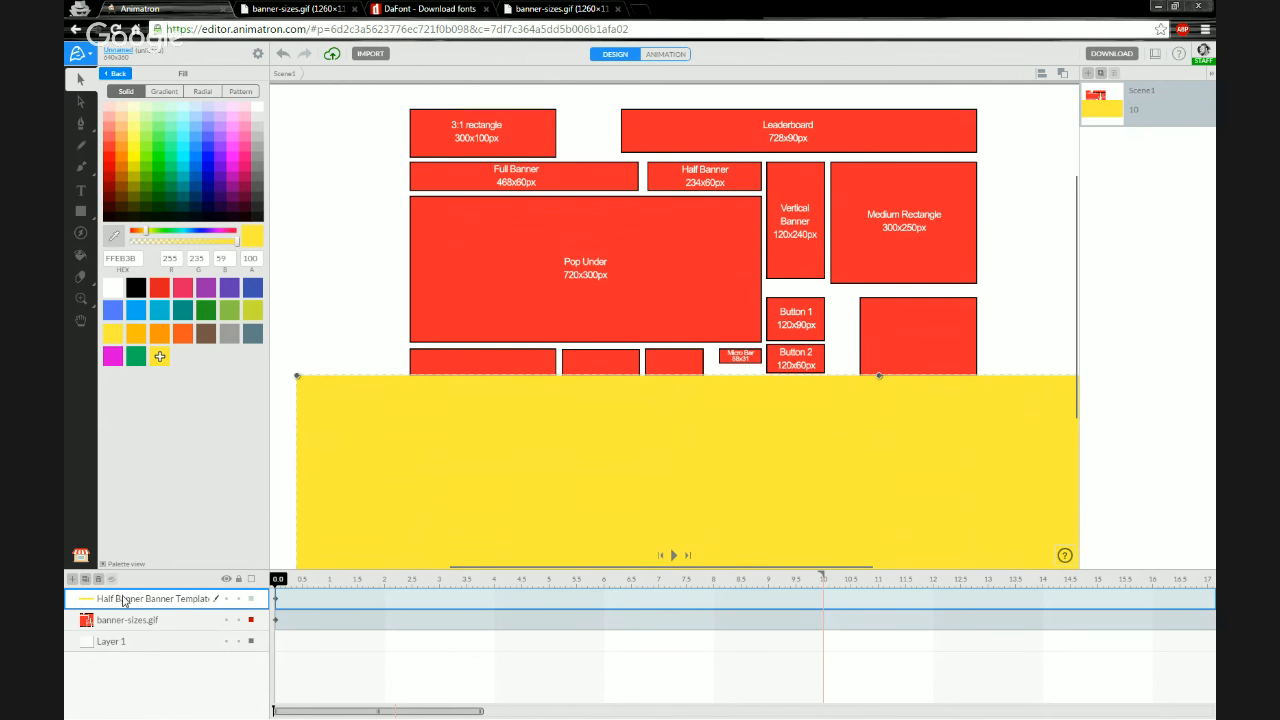
Rename the rectangle's layer to Pop Under Banner Template
{"action": "double_click", "coordinate": [122, 598]}
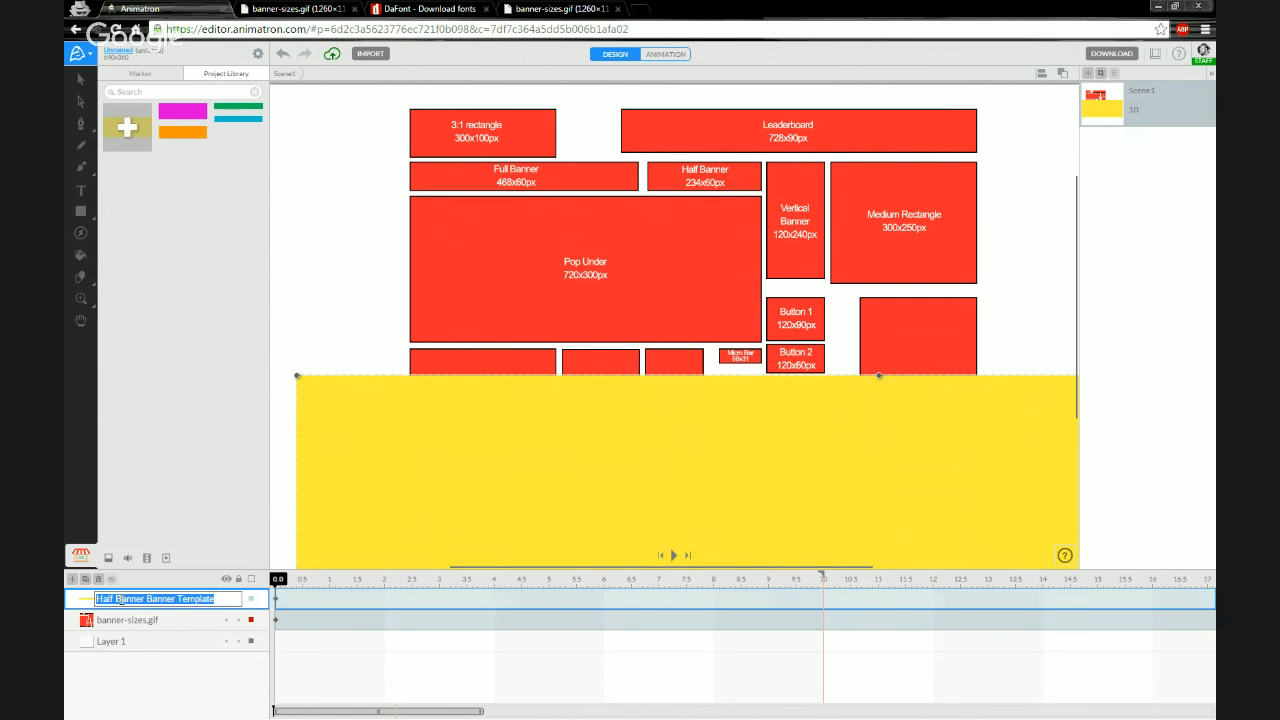
{"action": "left_click", "coordinate": [121, 598]}
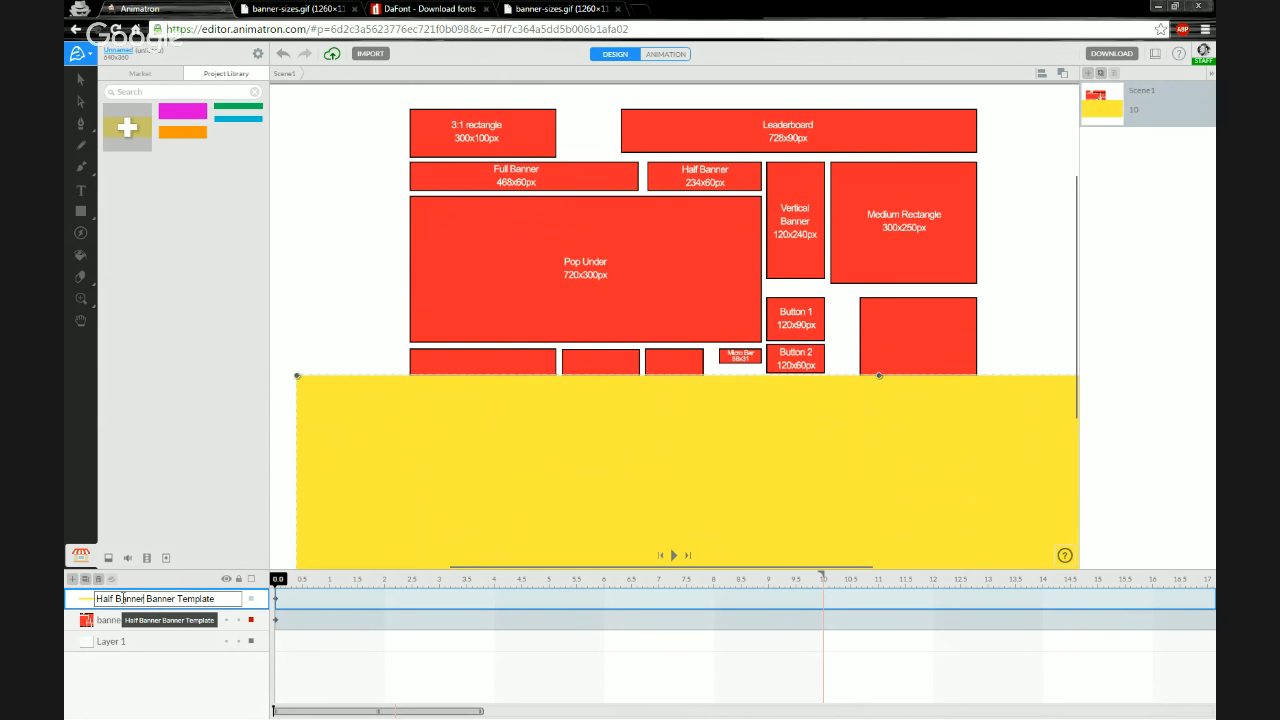
{"action": "key", "text": "BackSpace"}
{"action": "key", "text": "BackSpace"}
{"action": "key", "text": "BackSpace"}
{"action": "key", "text": "BackSpace"}
{"action": "key", "text": "BackSpace"}
{"action": "key", "text": "BackSpace"}
{"action": "key", "text": "BackSpace"}
{"action": "key", "text": "BackSpace"}
{"action": "key", "text": "BackSpace"}
{"action": "key", "text": "BackSpace"}
{"action": "key", "text": "BackSpace"}
{"action": "key", "text": "BackSpace"}
{"action": "type", "text": "Pop Under"}
{"action": "key", "text": "Return"}
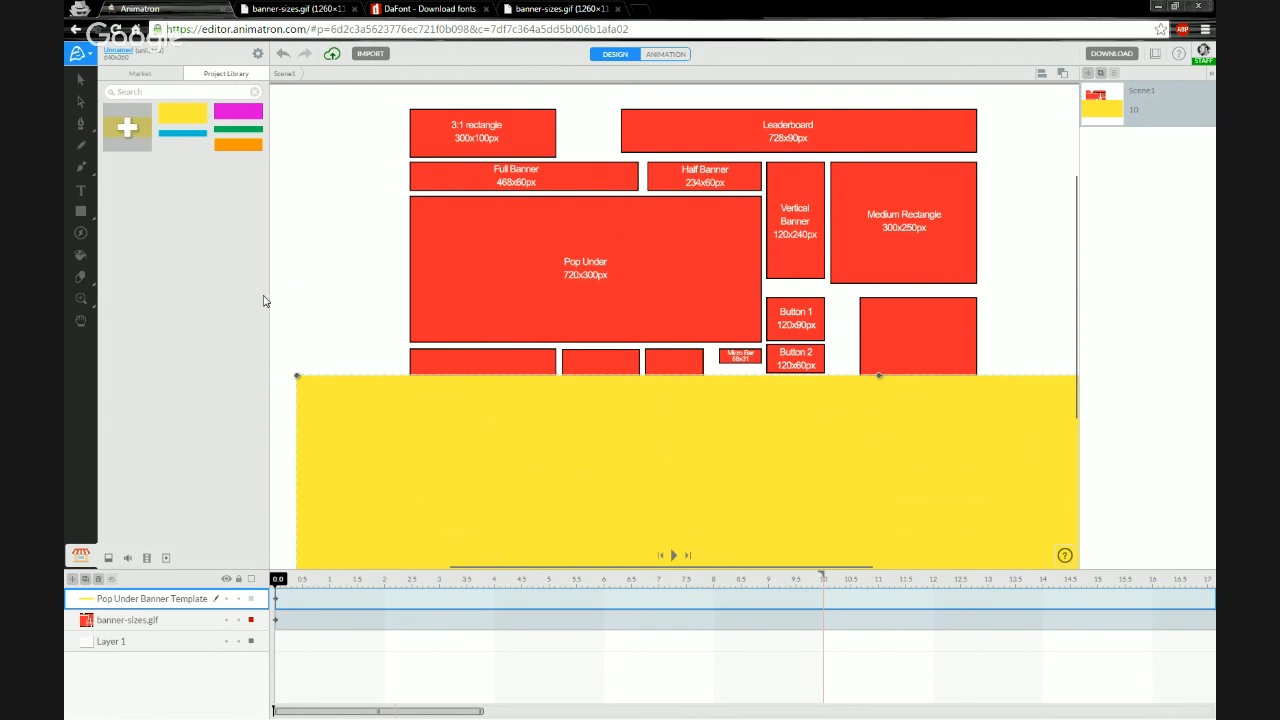
Resize the rectangle to 120 × 240 px and change its fill to slate grey
{"action": "left_click", "coordinate": [77, 86]}
{"action": "left_click", "coordinate": [185, 116]}
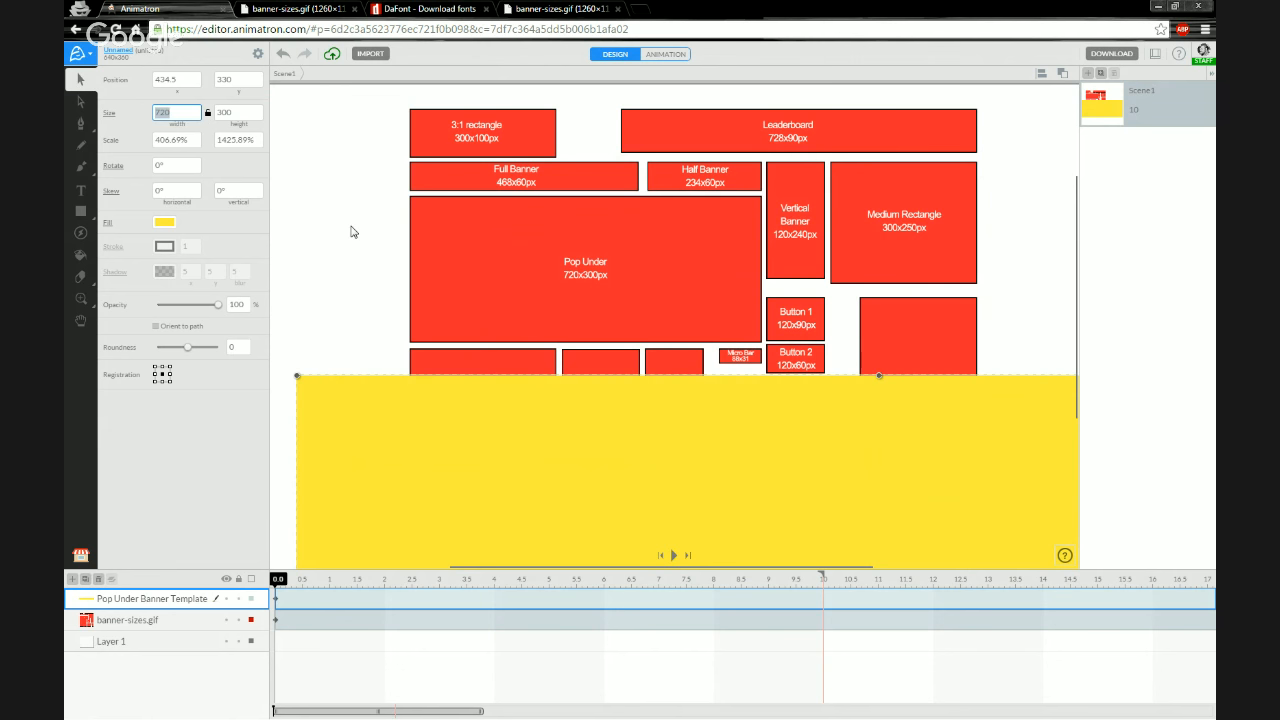
{"action": "type", "text": "120"}
{"action": "key", "text": "Tab"}
{"action": "type", "text": "24"}
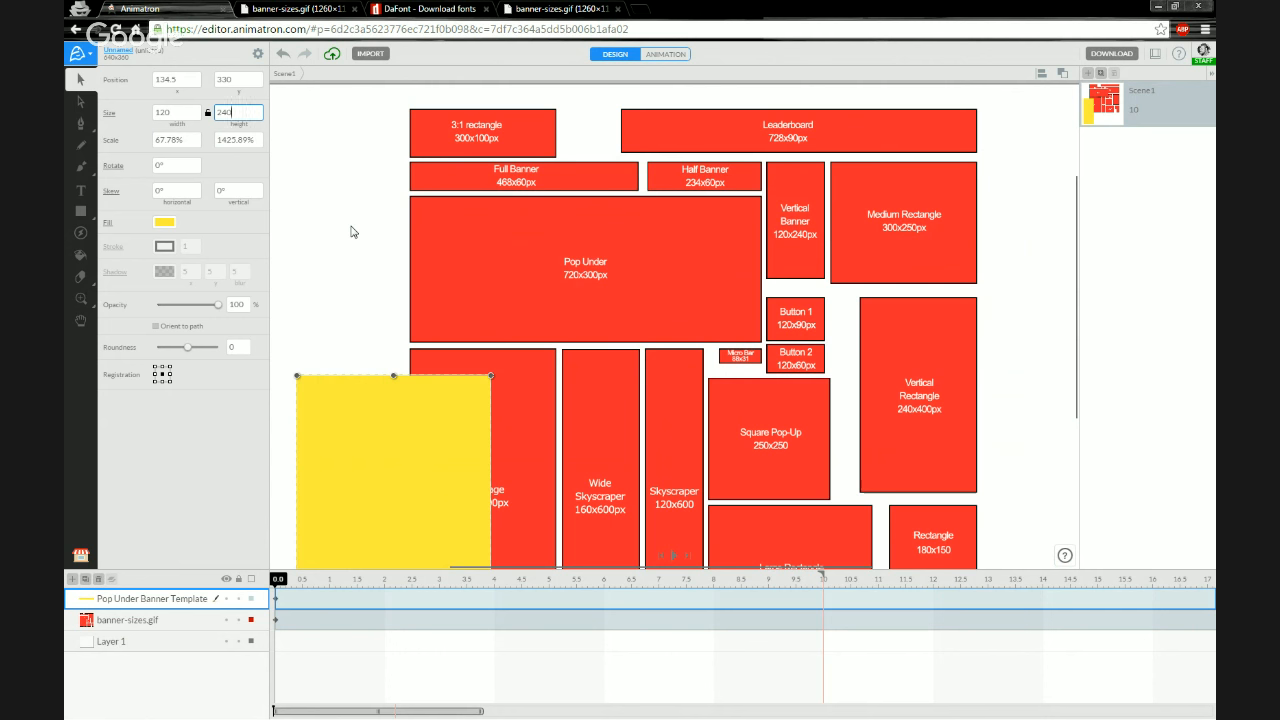
{"action": "type", "text": "0"}
{"action": "key", "text": "Return"}
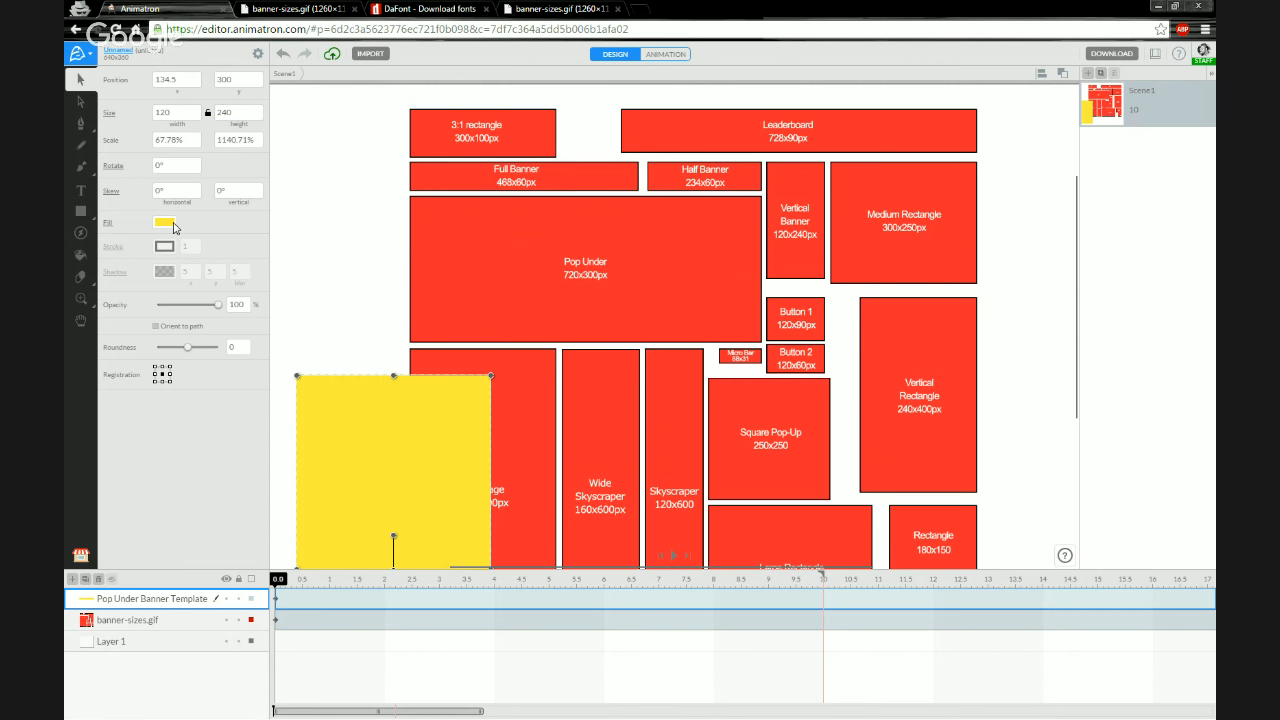
{"action": "left_click", "coordinate": [172, 223]}
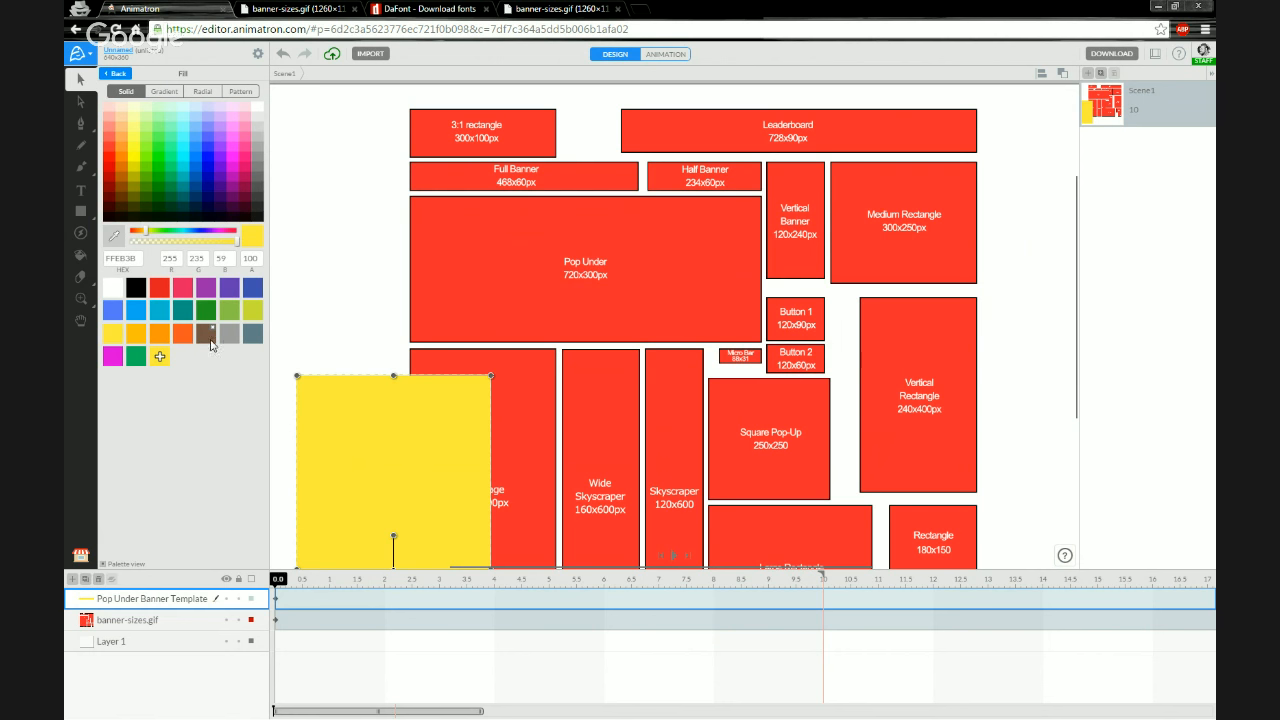
{"action": "left_click", "coordinate": [224, 338]}
{"action": "left_click", "coordinate": [251, 336]}
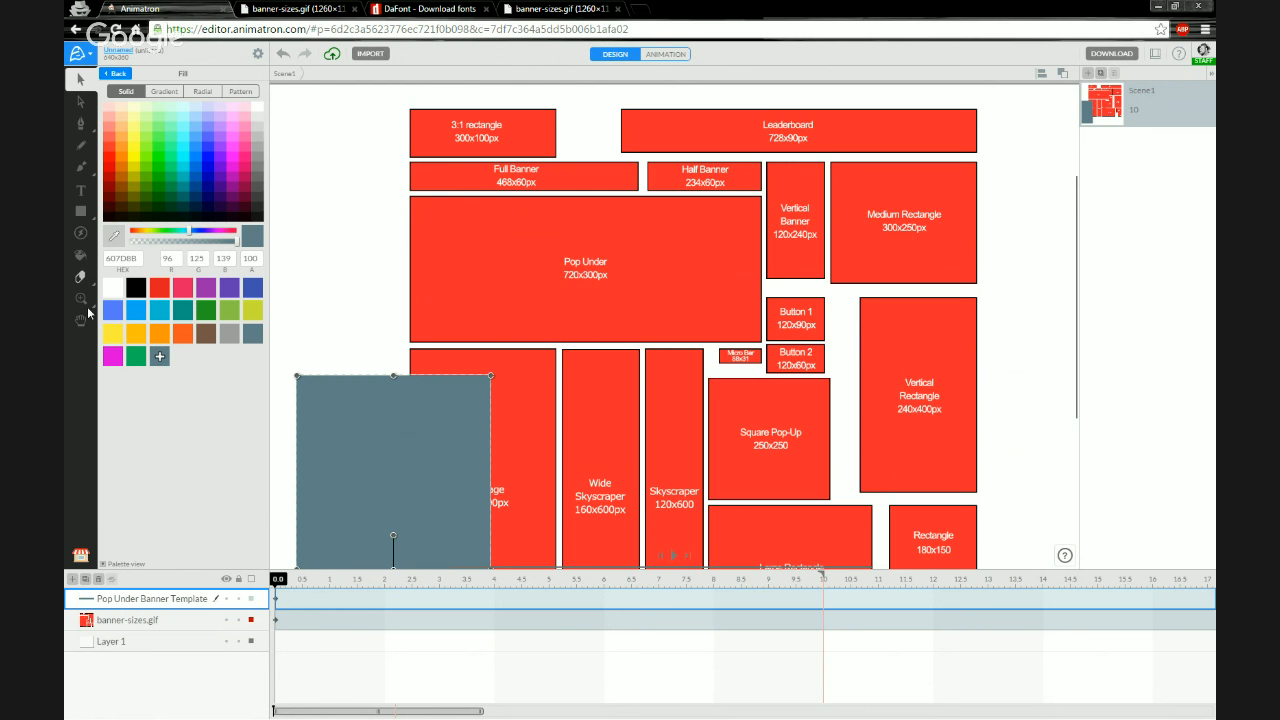
Rename the rectangle's layer to Vertical Banner Template
{"action": "left_click", "coordinate": [84, 556]}
{"action": "double_click", "coordinate": [148, 600]}
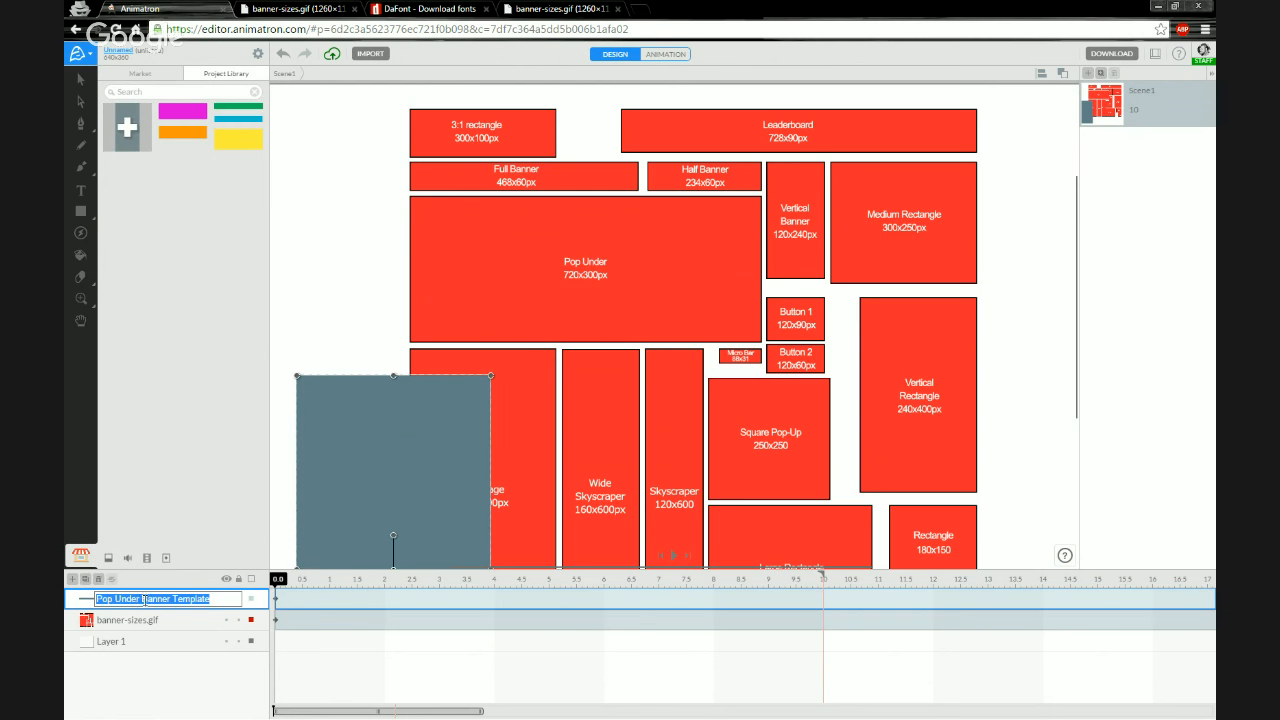
{"action": "left_click", "coordinate": [133, 599]}
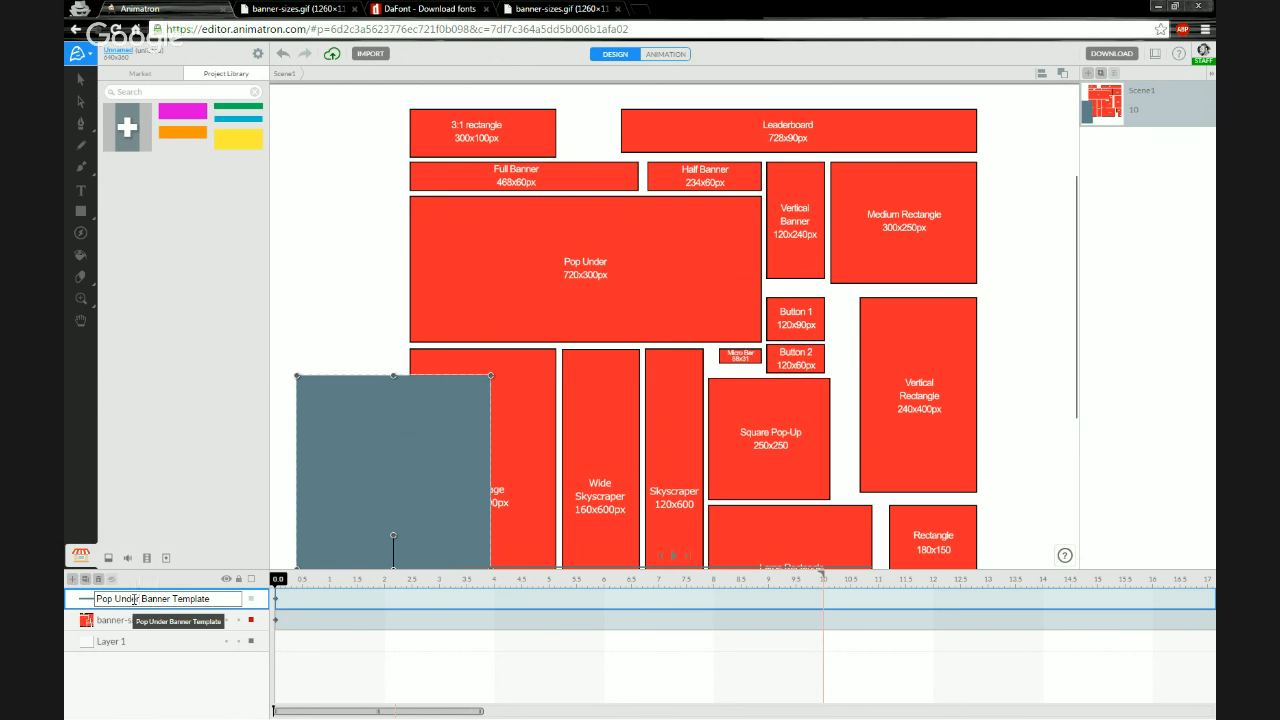
{"action": "key", "text": "BackSpace"}
{"action": "key", "text": "BackSpace"}
{"action": "key", "text": "BackSpace"}
{"action": "key", "text": "BackSpace"}
{"action": "key", "text": "BackSpace"}
{"action": "key", "text": "BackSpace"}
{"action": "key", "text": "BackSpace"}
{"action": "key", "text": "BackSpace"}
{"action": "key", "text": "BackSpace"}
{"action": "key", "text": "BackSpace"}
{"action": "type", "text": "Vertical"}
{"action": "key", "text": "Return"}
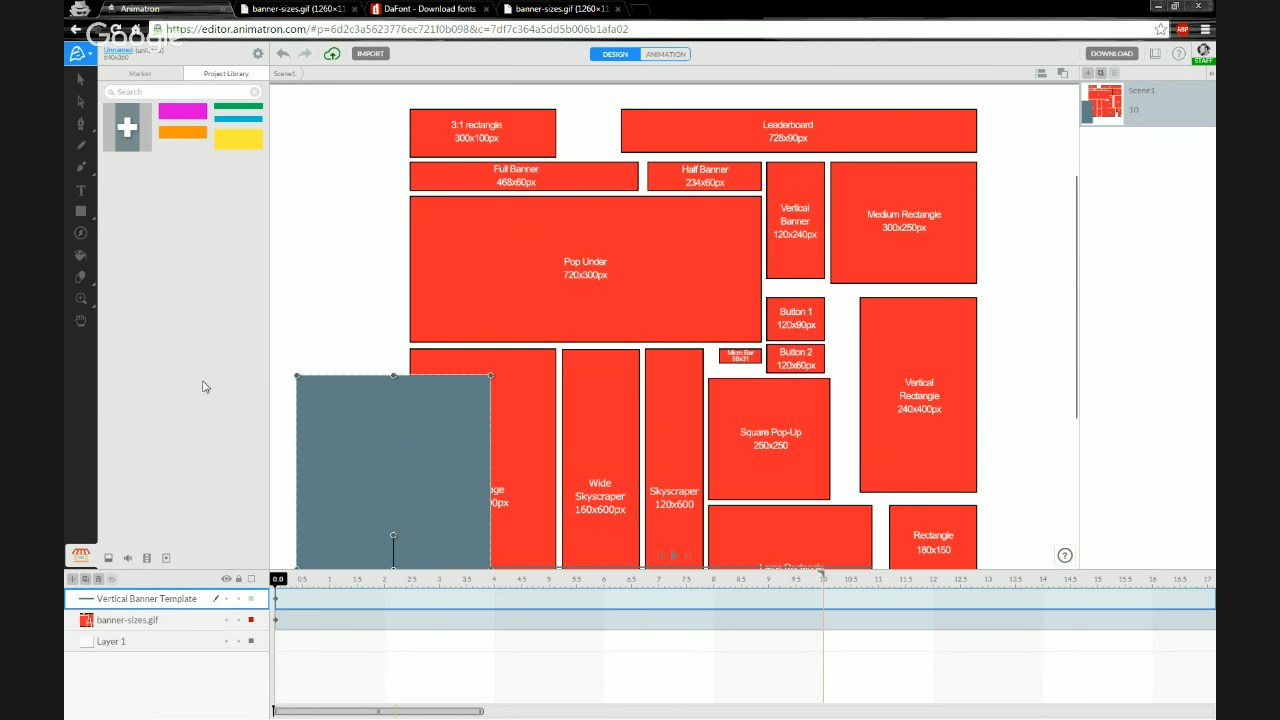
Add the Vertical Banner rectangle to the Project Library and move the rectangle up near the canvas top
{"action": "left_click", "coordinate": [133, 132]}
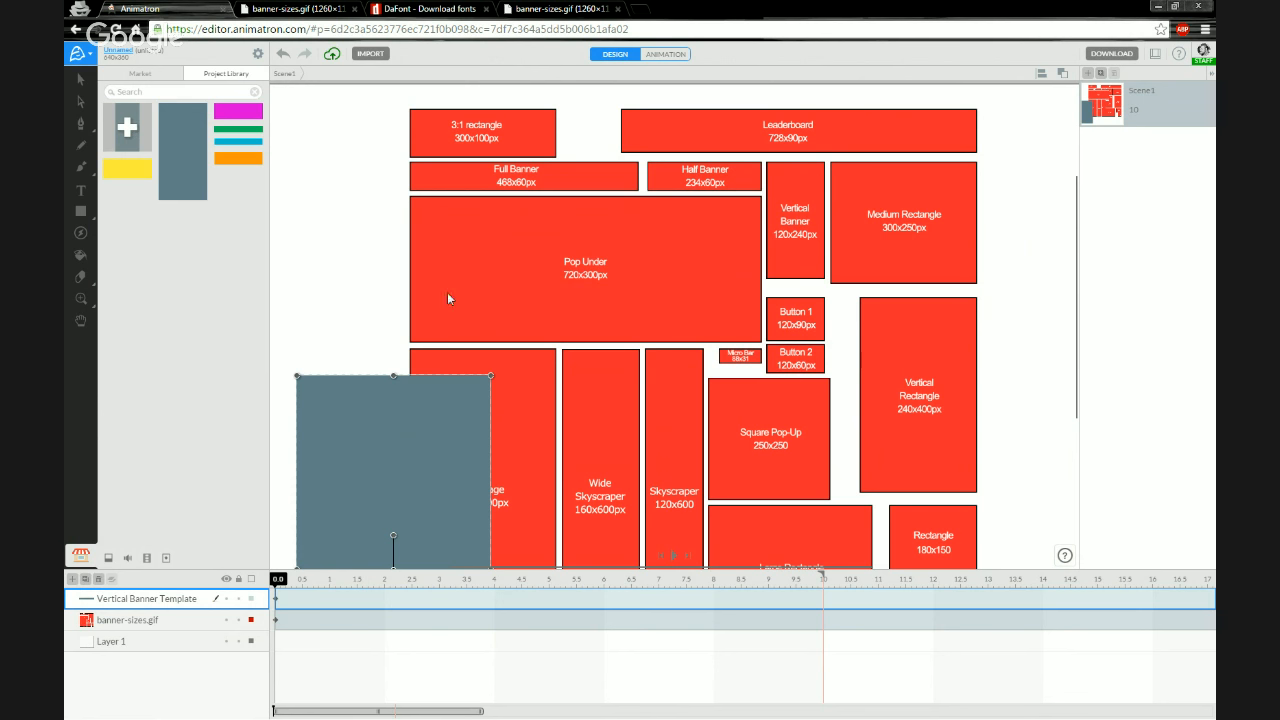
{"action": "left_click", "coordinate": [352, 309]}
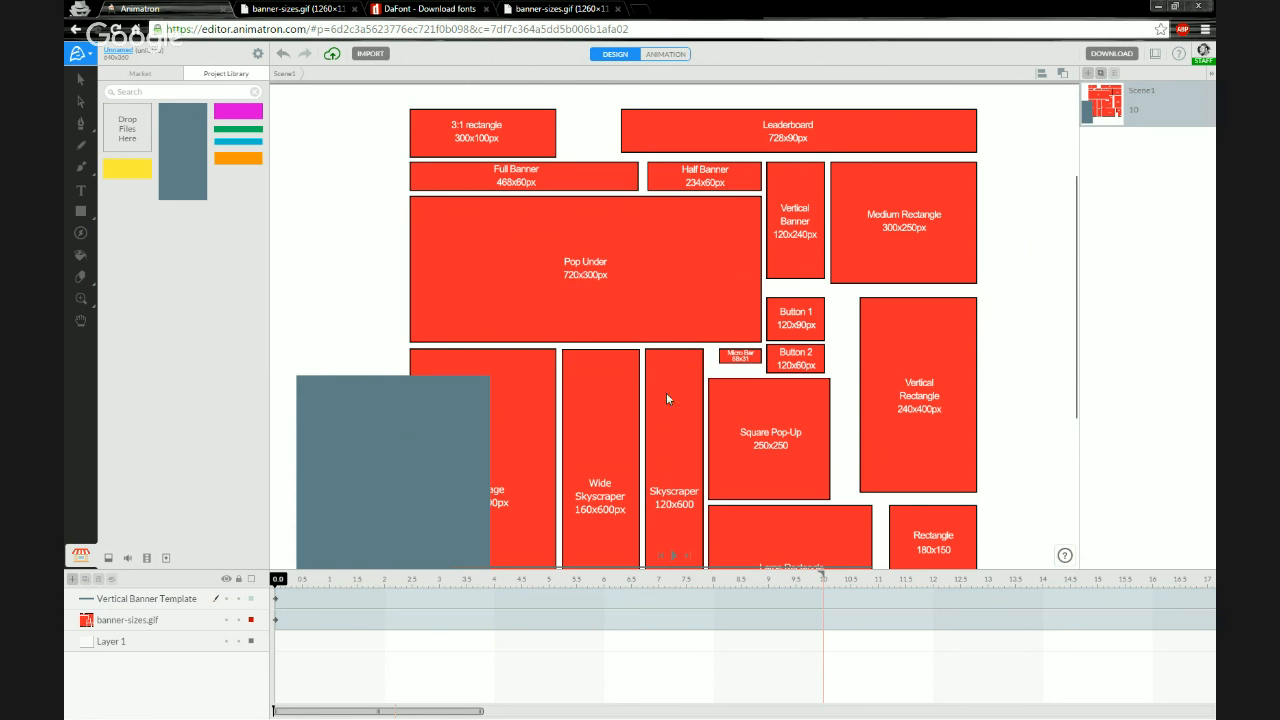
{"action": "left_click", "coordinate": [328, 410]}
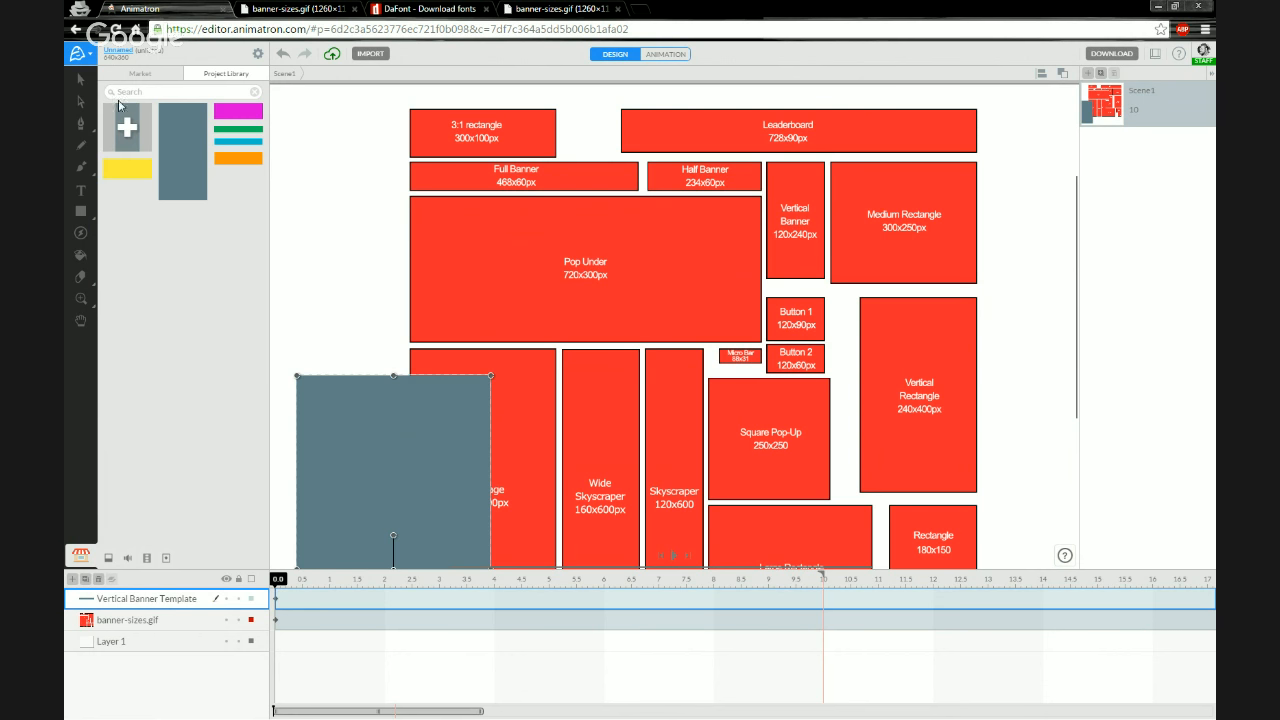
{"action": "left_click", "coordinate": [82, 80]}
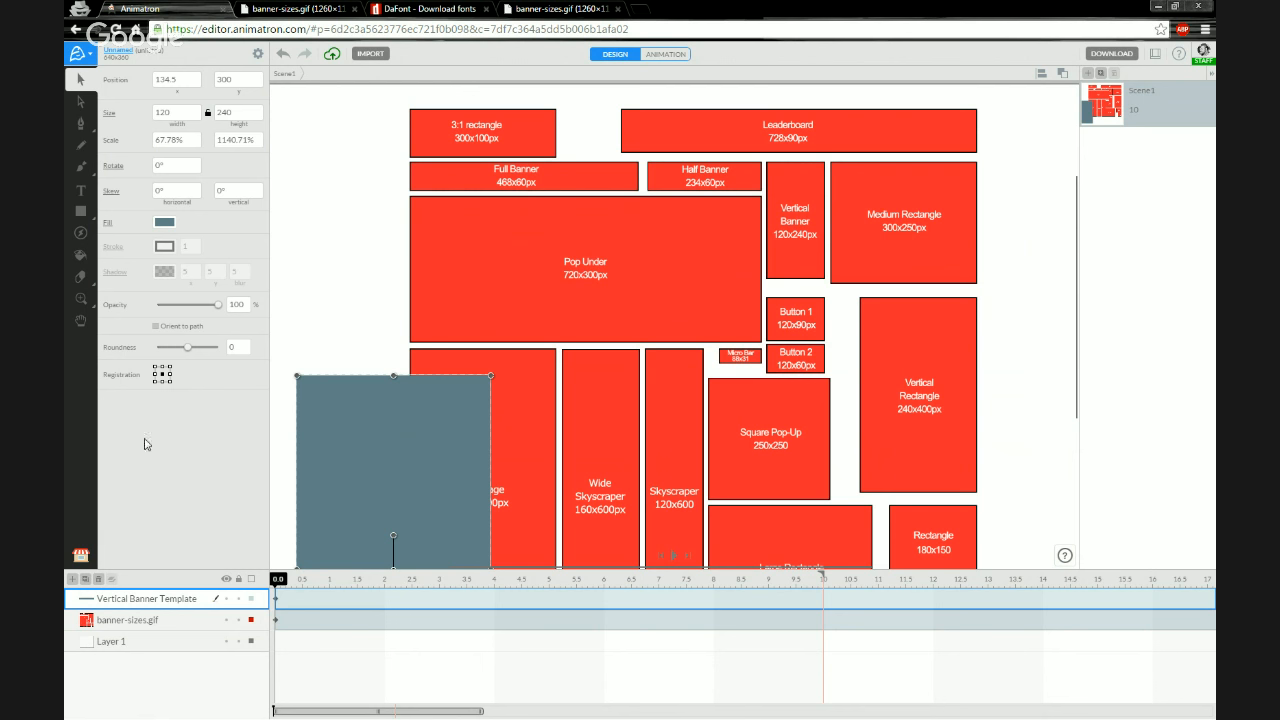
{"action": "left_click_drag", "start_coordinate": [317, 449], "coordinate": [362, 232]}
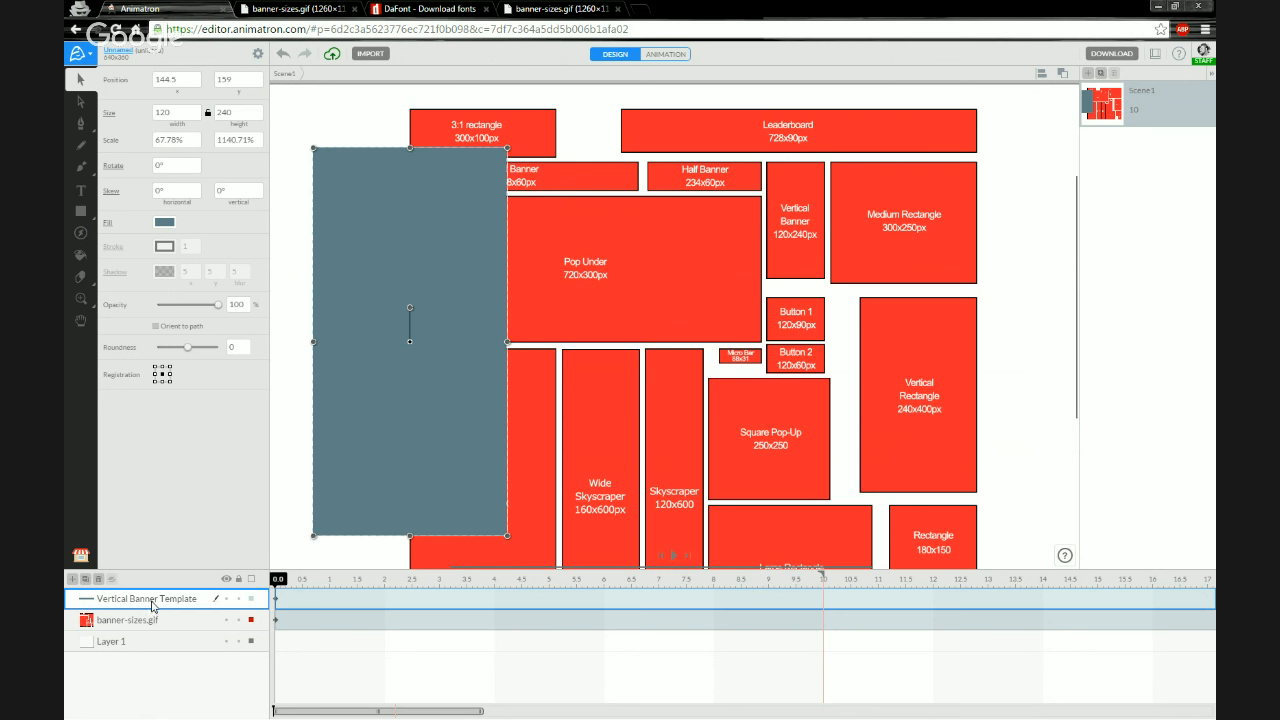
Resize the rectangle to 300 × 250 px and change its fill to blue
{"action": "double_click", "coordinate": [150, 600]}
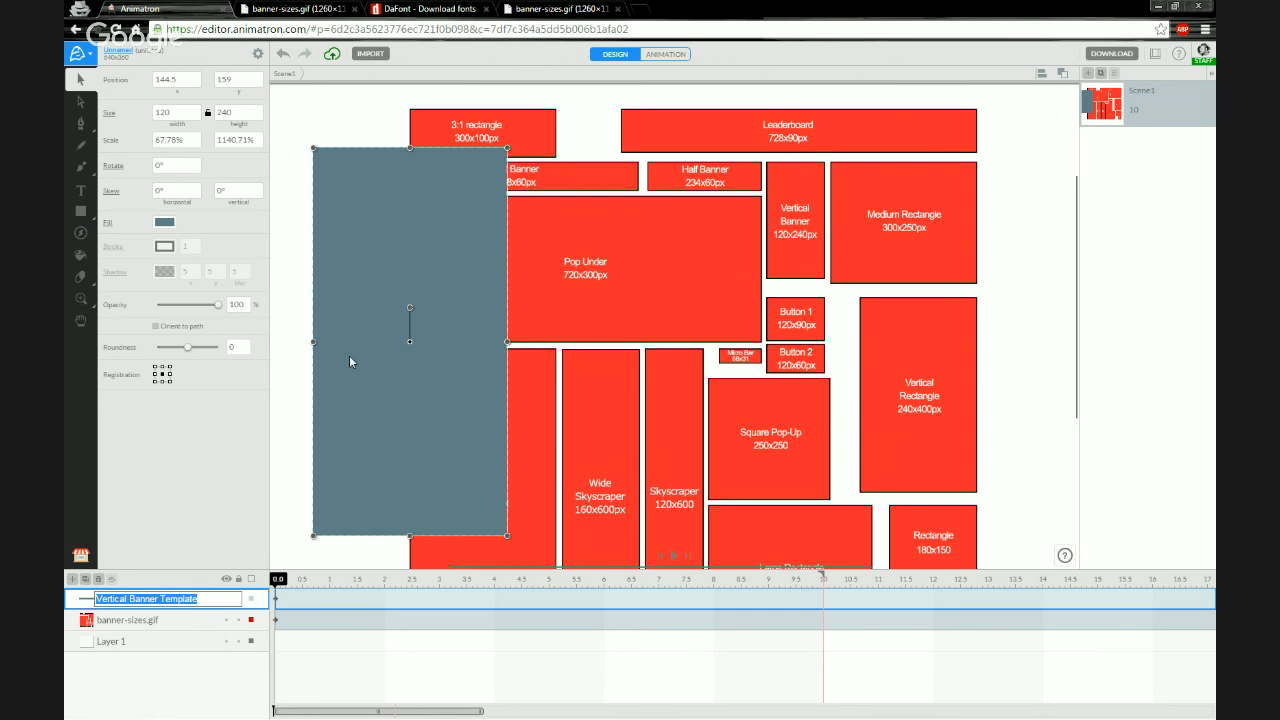
{"action": "left_click", "coordinate": [178, 120]}
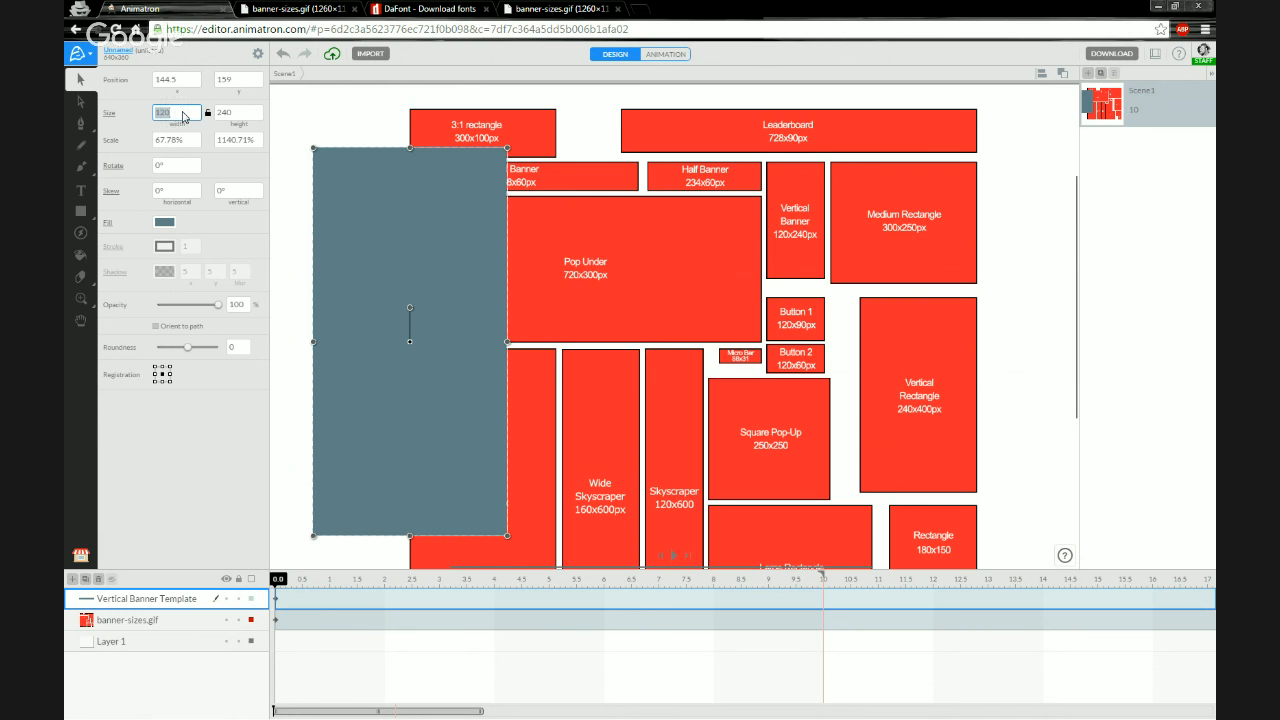
{"action": "type", "text": "300"}
{"action": "key", "text": "Tab"}
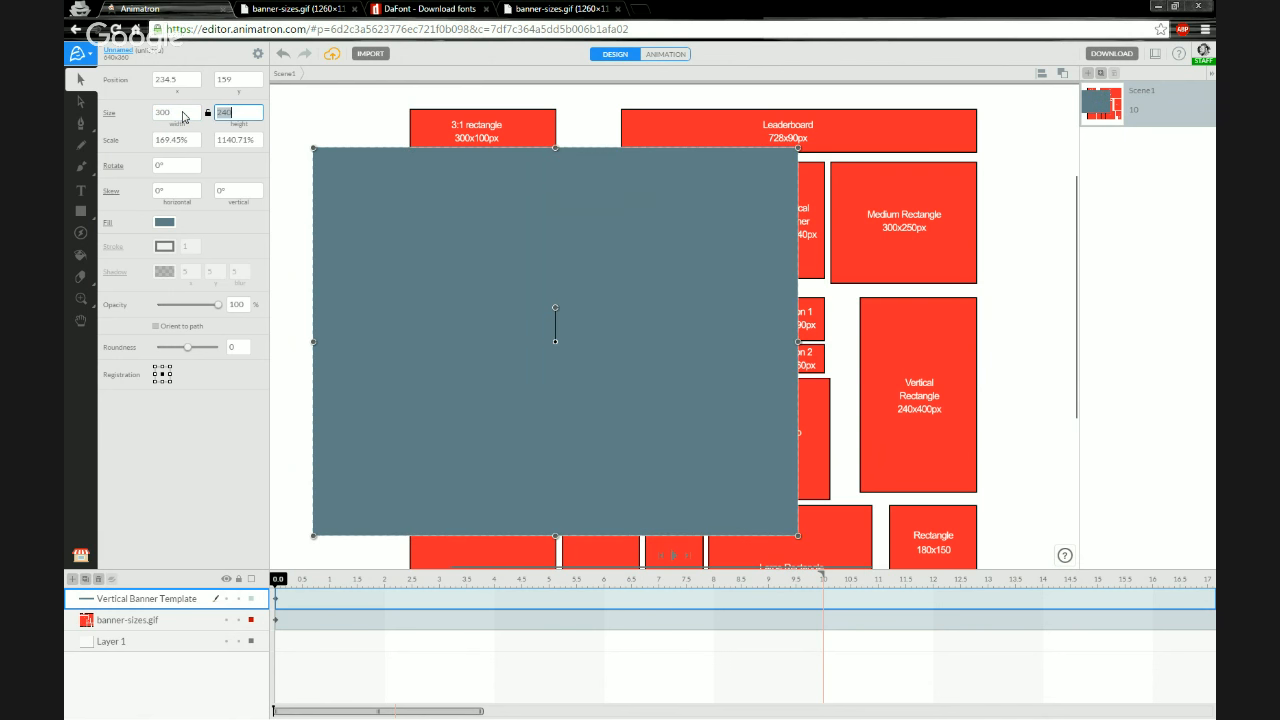
{"action": "type", "text": "250"}
{"action": "key", "text": "Return"}
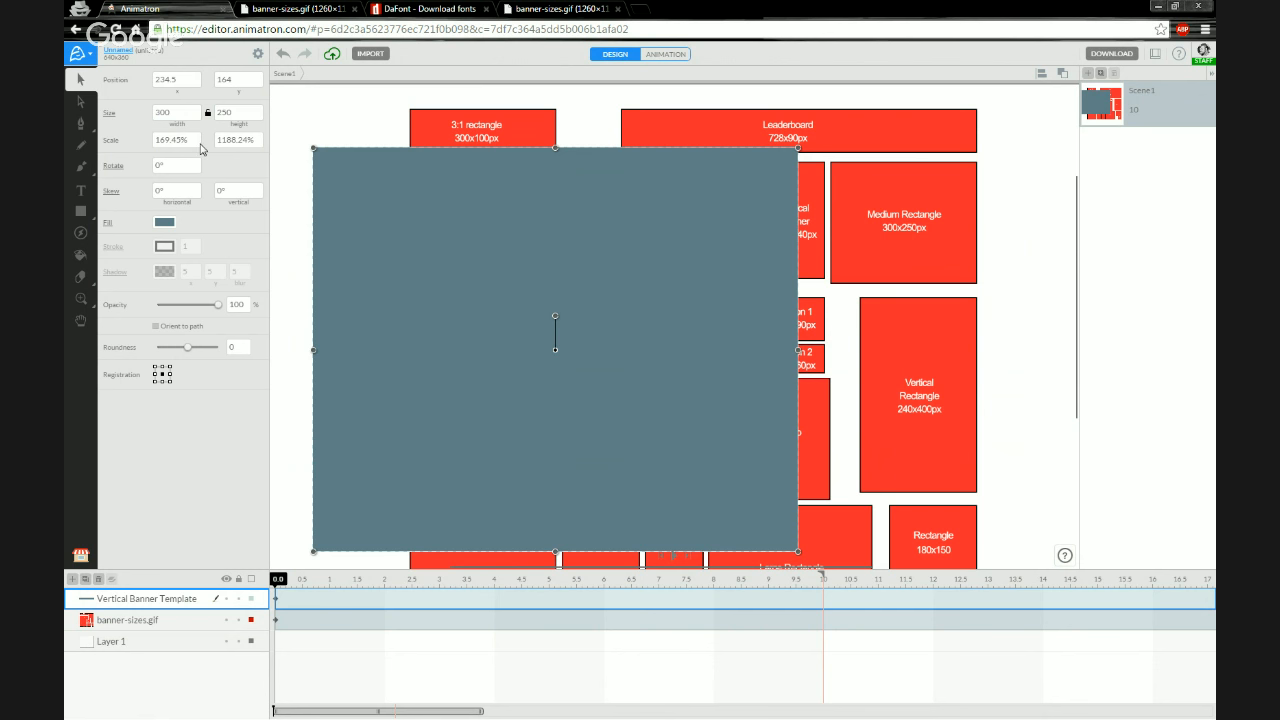
{"action": "left_click", "coordinate": [164, 223]}
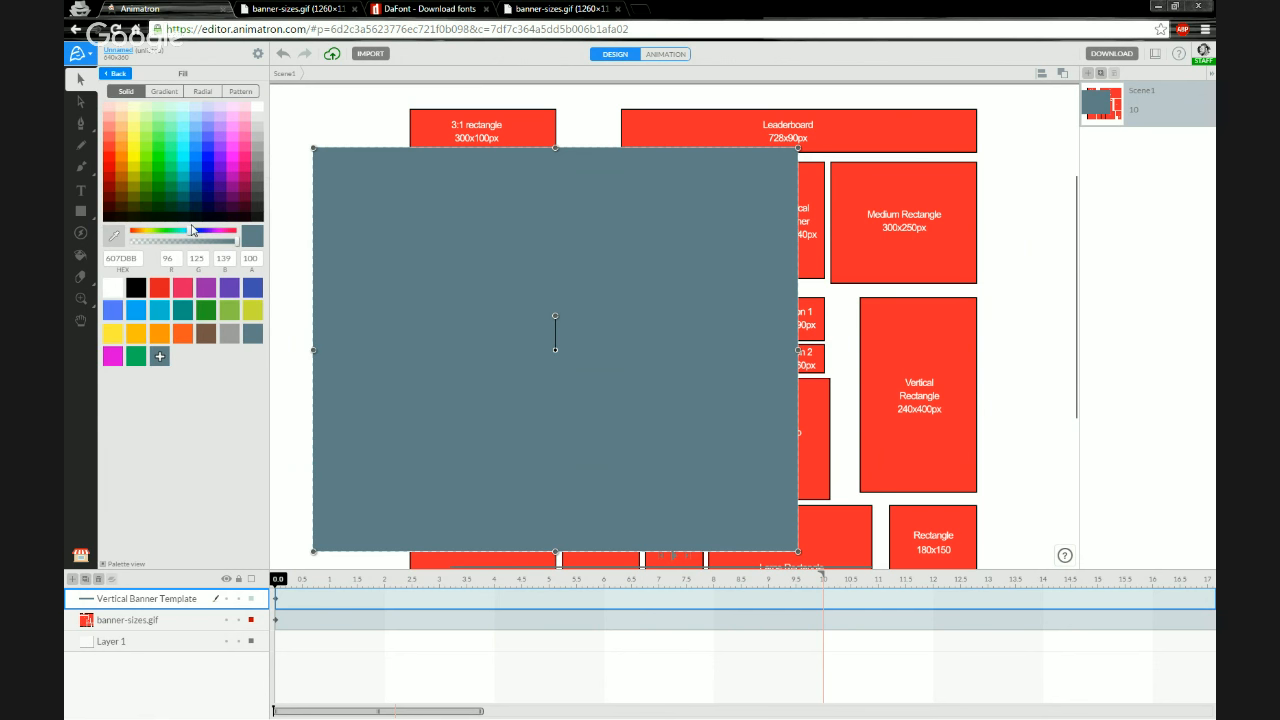
{"action": "left_click", "coordinate": [113, 313]}
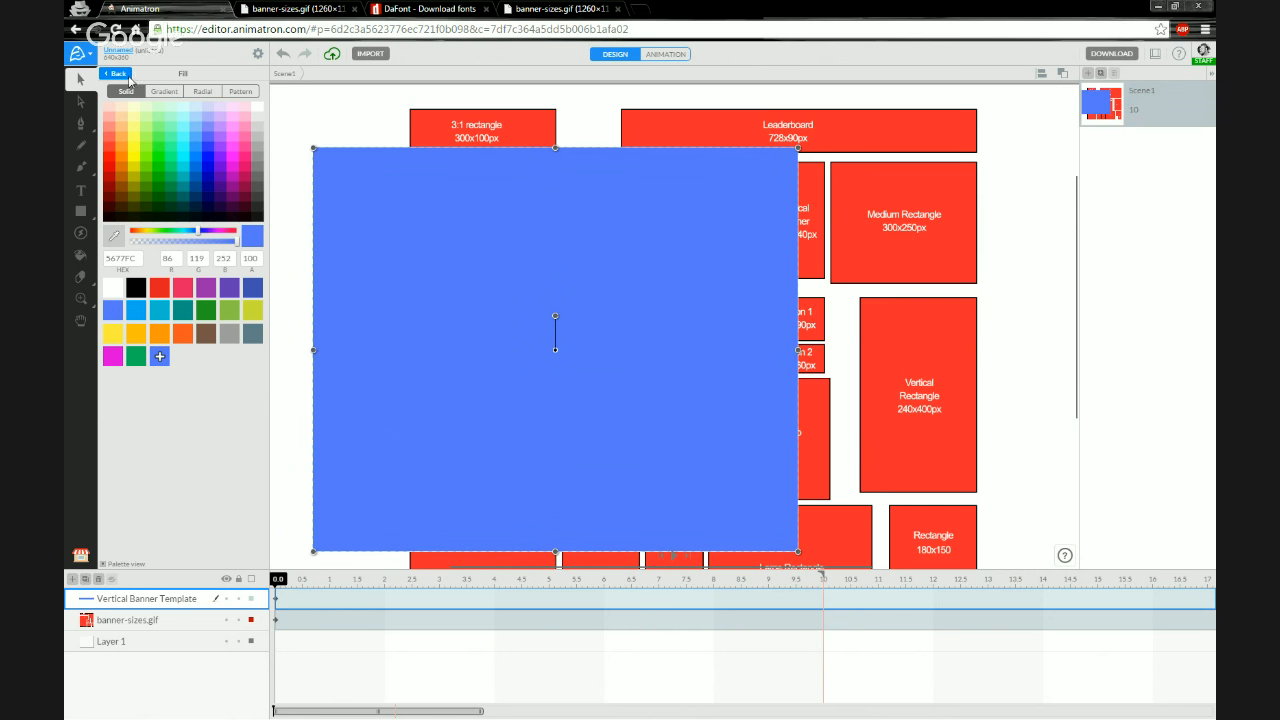
{"action": "left_click", "coordinate": [84, 558]}
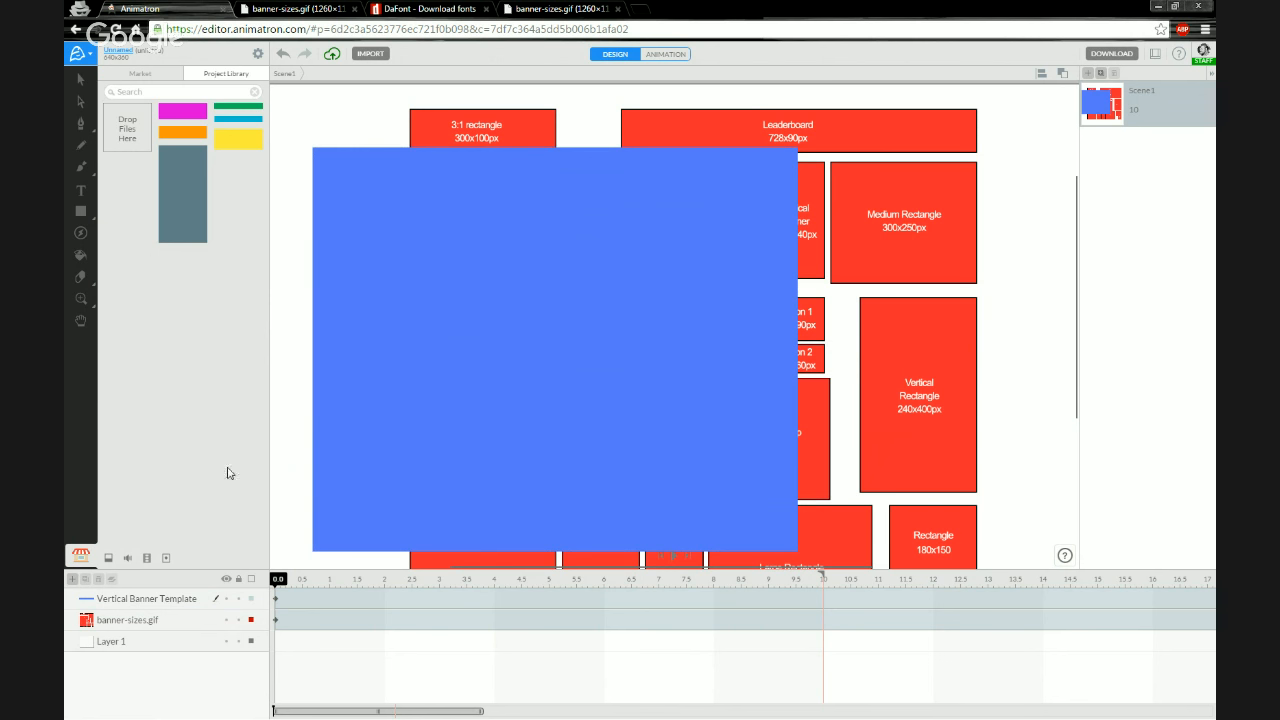
Rename the rectangle's layer to Medium Rectangle Banner Template
{"action": "left_click", "coordinate": [326, 460]}
{"action": "double_click", "coordinate": [143, 600]}
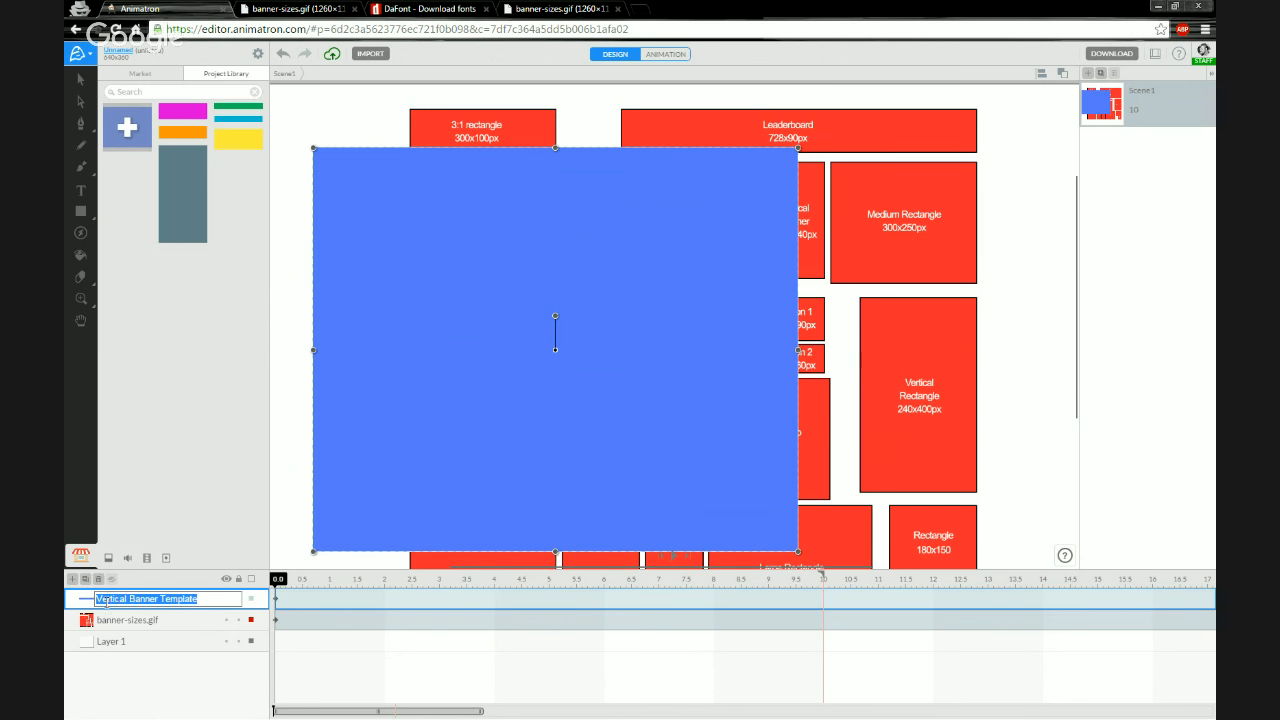
{"action": "left_click", "coordinate": [122, 599]}
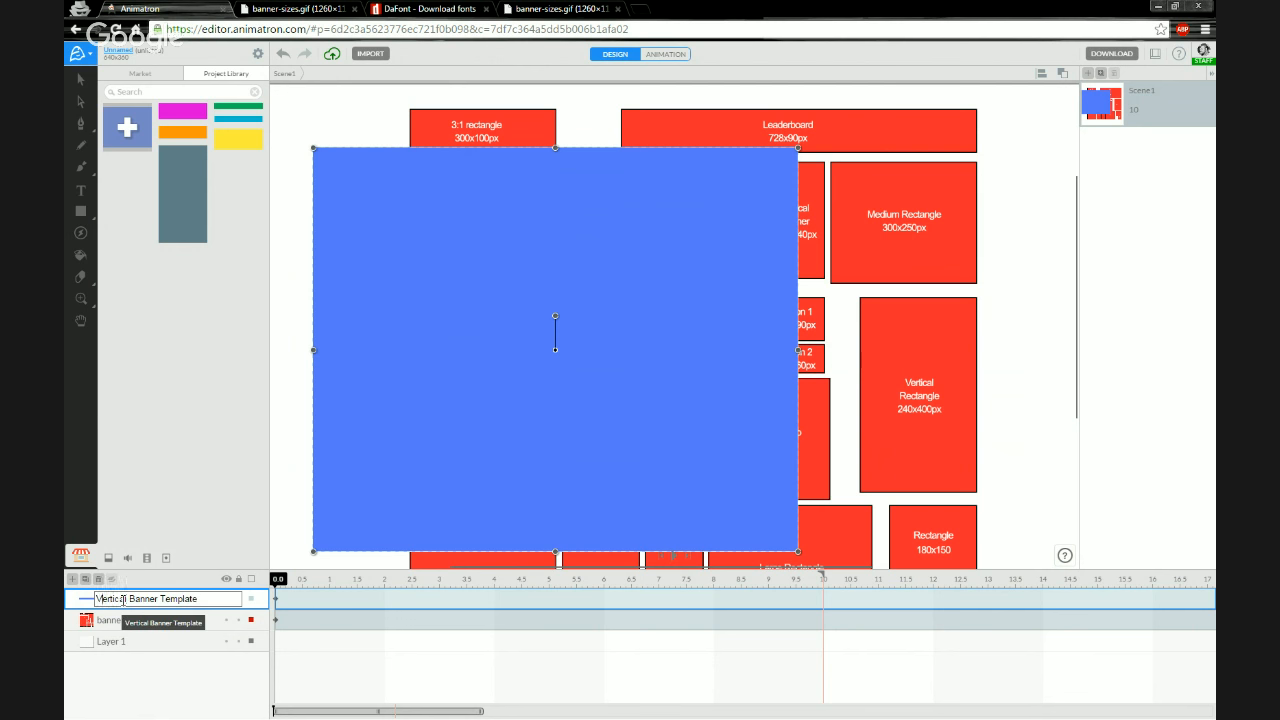
{"action": "key", "text": "BackSpace"}
{"action": "key", "text": "BackSpace"}
{"action": "key", "text": "BackSpace"}
{"action": "key", "text": "BackSpace"}
{"action": "key", "text": "BackSpace"}
{"action": "key", "text": "BackSpace"}
{"action": "key", "text": "BackSpace"}
{"action": "key", "text": "BackSpace"}
{"action": "key", "text": "BackSpace"}
{"action": "type", "text": "Medium Rectangle"}
{"action": "key", "text": "Return"}
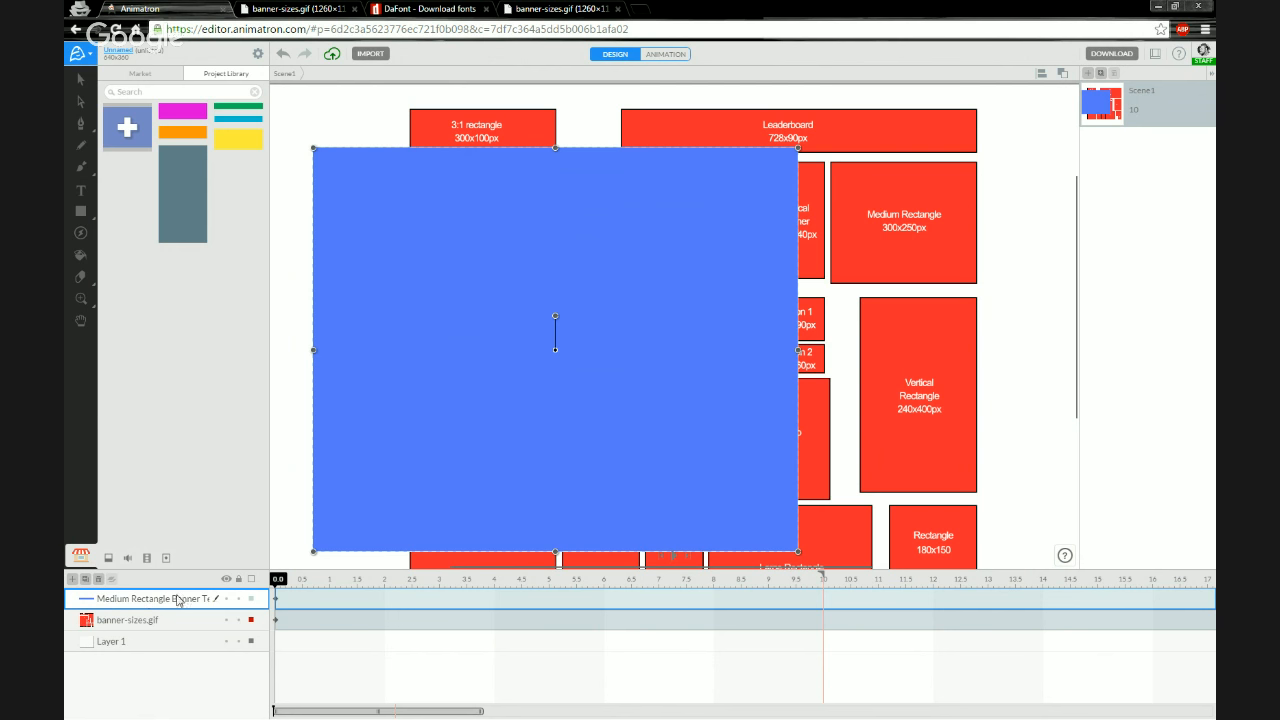
Add the Medium Rectangle to the Project Library and move the rectangle toward the canvas's left edge
{"action": "left_click", "coordinate": [128, 128]}
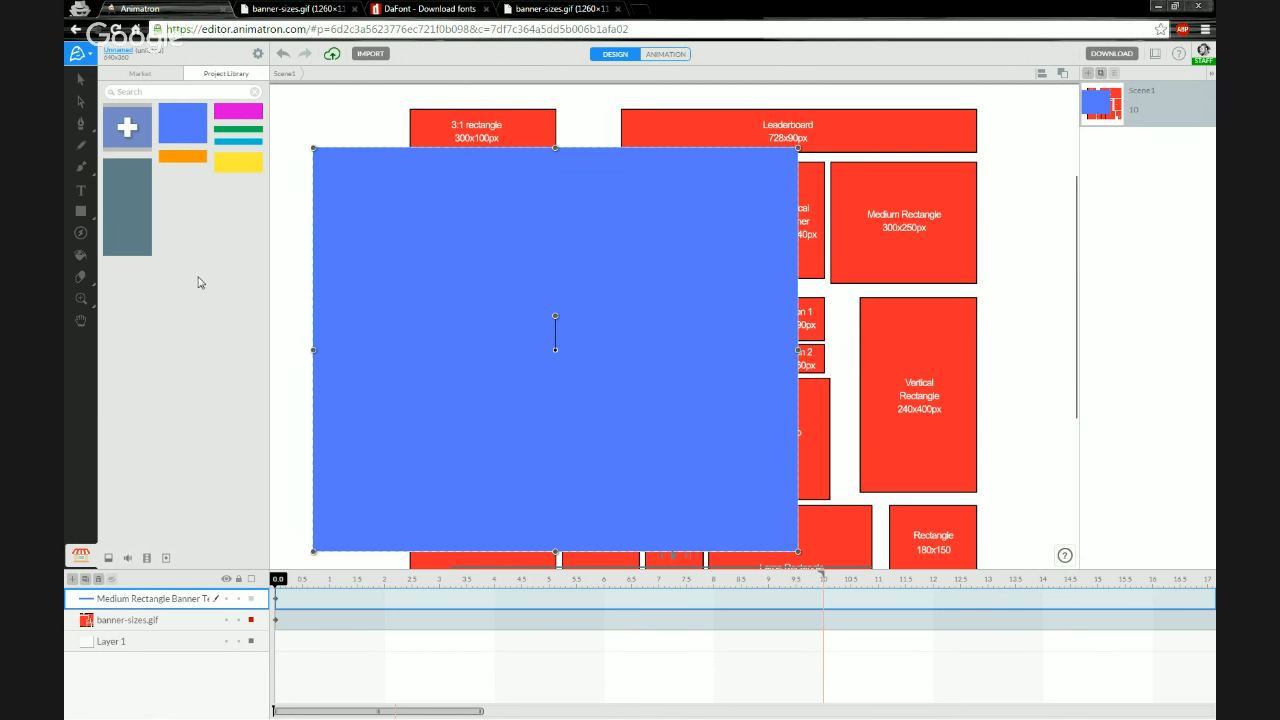
{"action": "left_click", "coordinate": [80, 79]}
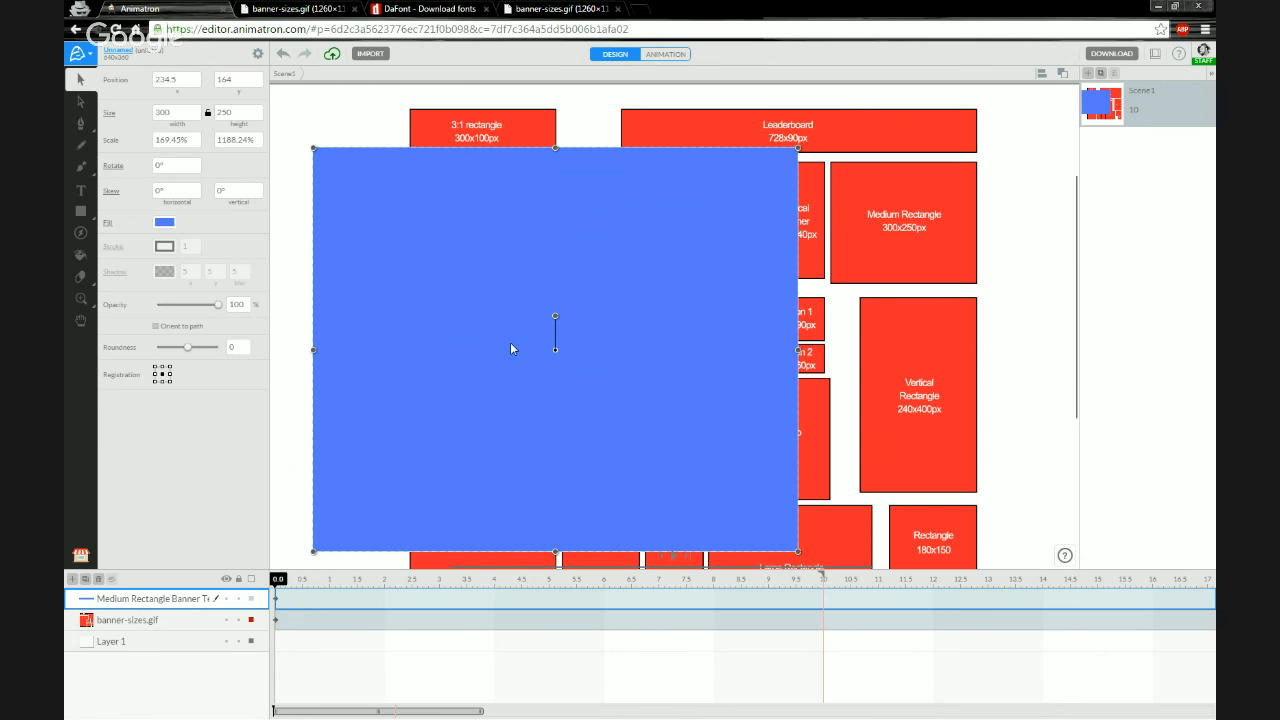
{"action": "left_click_drag", "start_coordinate": [506, 345], "coordinate": [384, 304]}
{"action": "left_click", "coordinate": [753, 518]}
{"action": "left_click_drag", "start_coordinate": [752, 519], "coordinate": [745, 388]}
{"action": "left_click_drag", "start_coordinate": [354, 306], "coordinate": [284, 410]}
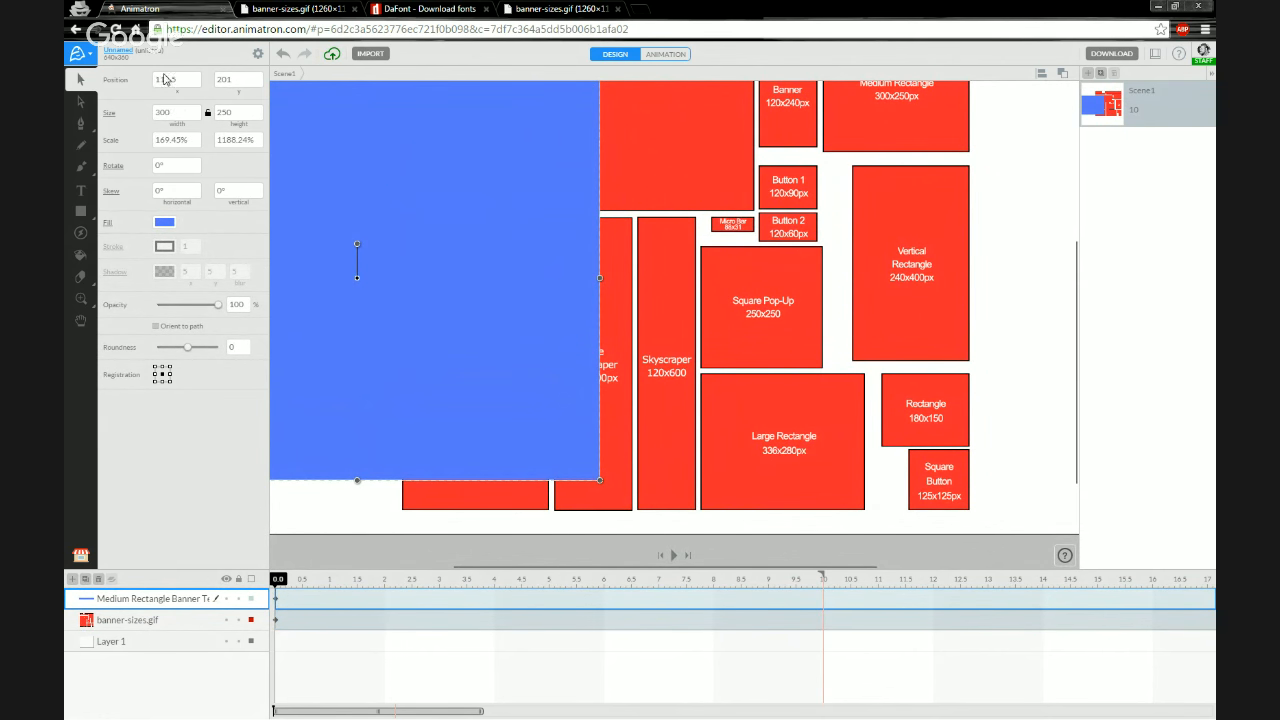
Resize the rectangle to 336 × 280 px
{"action": "double_click", "coordinate": [175, 112]}
{"action": "type", "text": "336"}
{"action": "key", "text": "Tab"}
{"action": "type", "text": "280"}
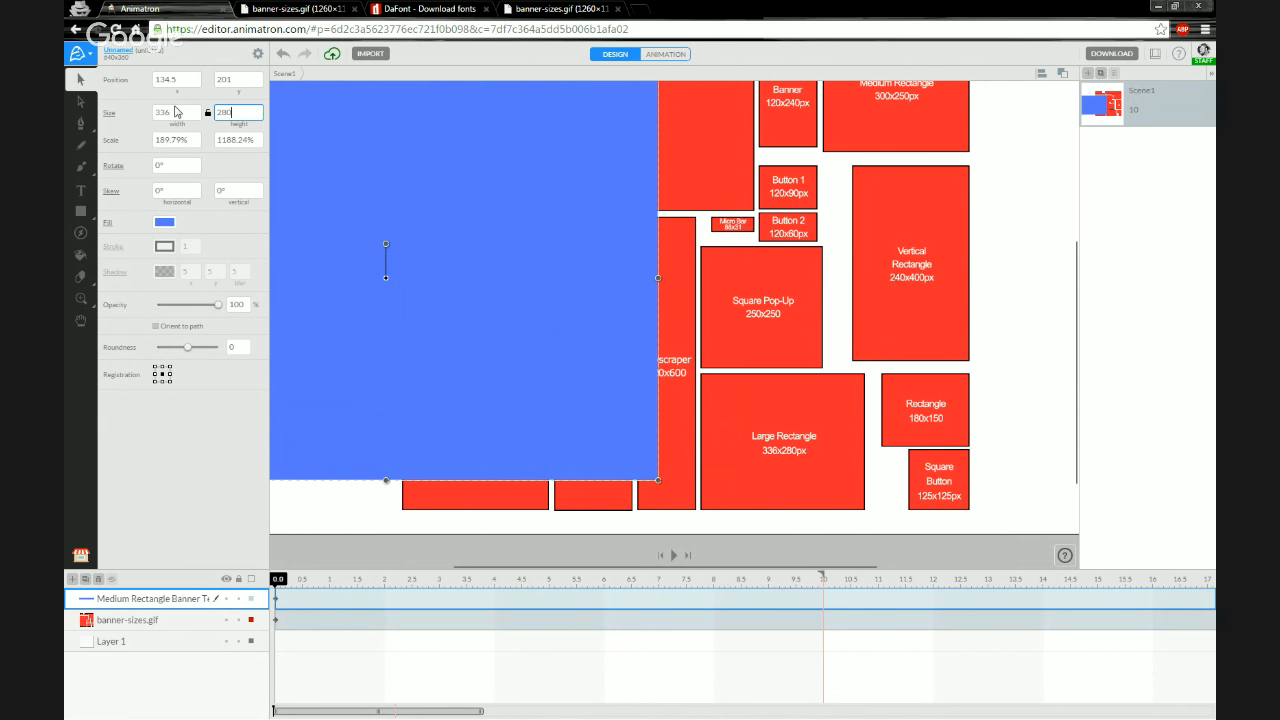
{"action": "key", "text": "Return"}
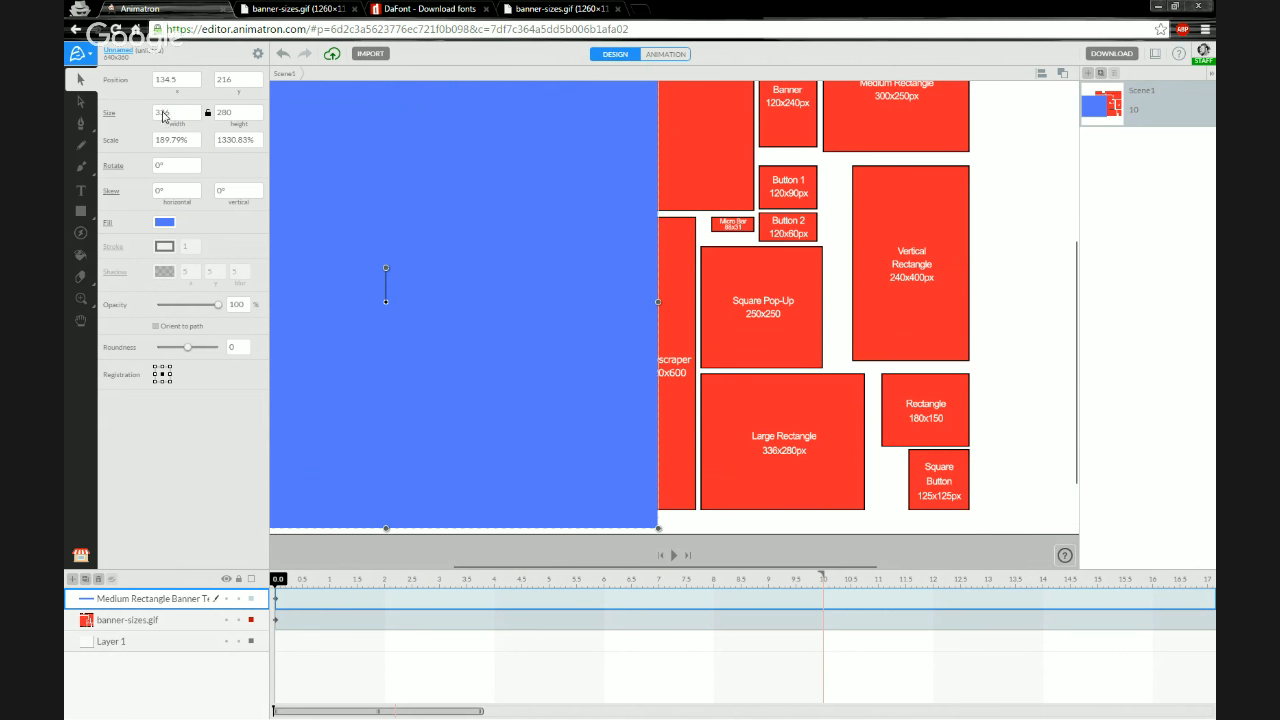
Rename the rectangle's layer to Large Rectangle Banner Template
{"action": "double_click", "coordinate": [154, 600]}
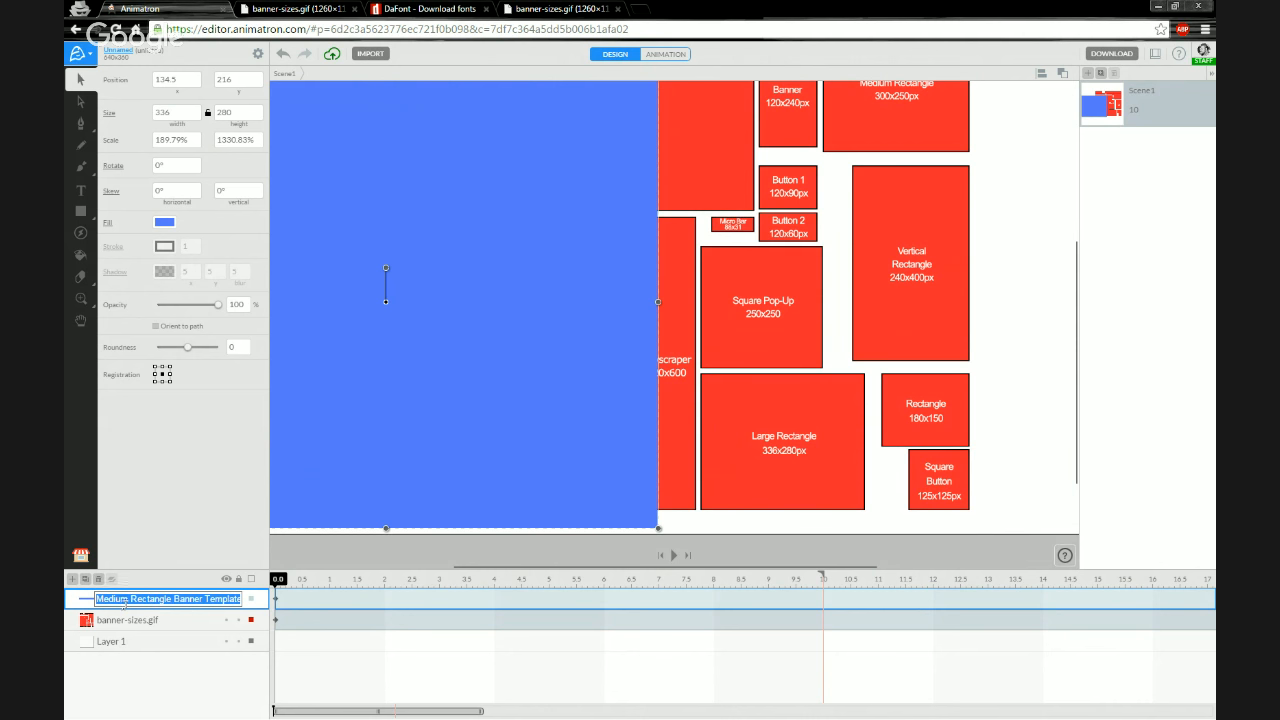
{"action": "left_click", "coordinate": [123, 600]}
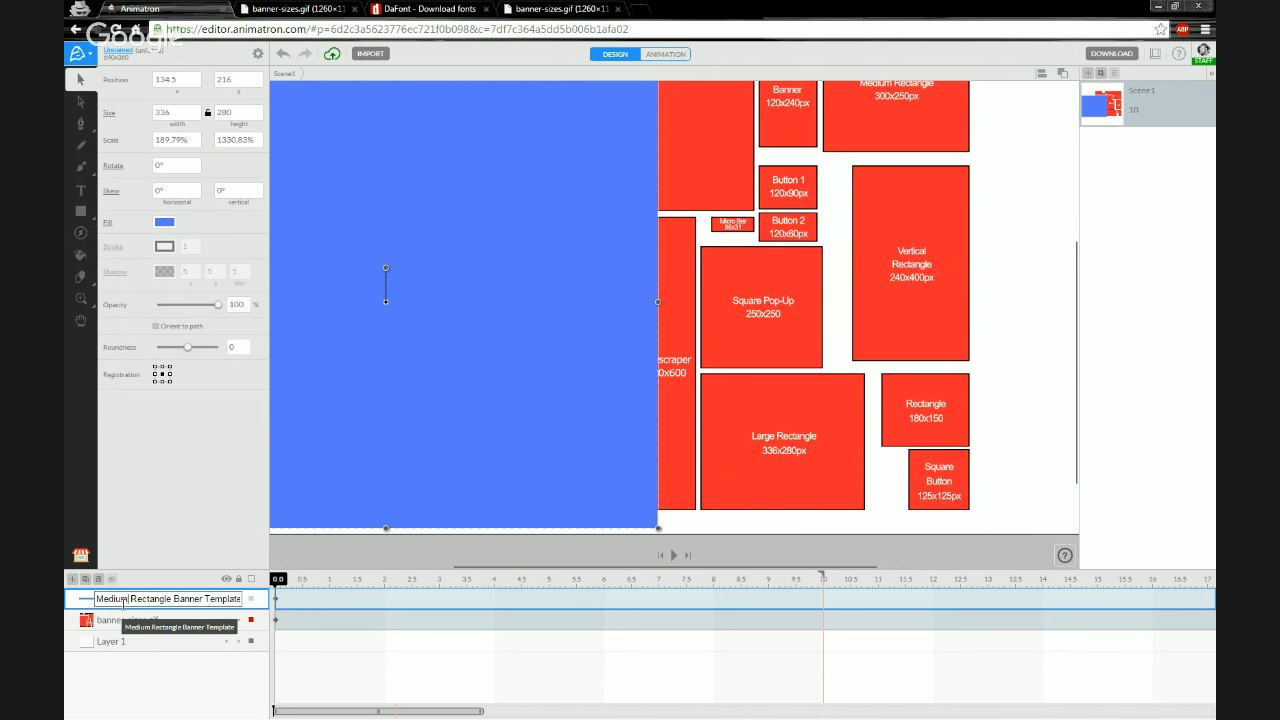
{"action": "key", "text": "BackSpace"}
{"action": "key", "text": "BackSpace"}
{"action": "key", "text": "BackSpace"}
{"action": "key", "text": "BackSpace"}
{"action": "key", "text": "BackSpace"}
{"action": "key", "text": "BackSpace"}
{"action": "type", "text": "Large"}
{"action": "key", "text": "Return"}
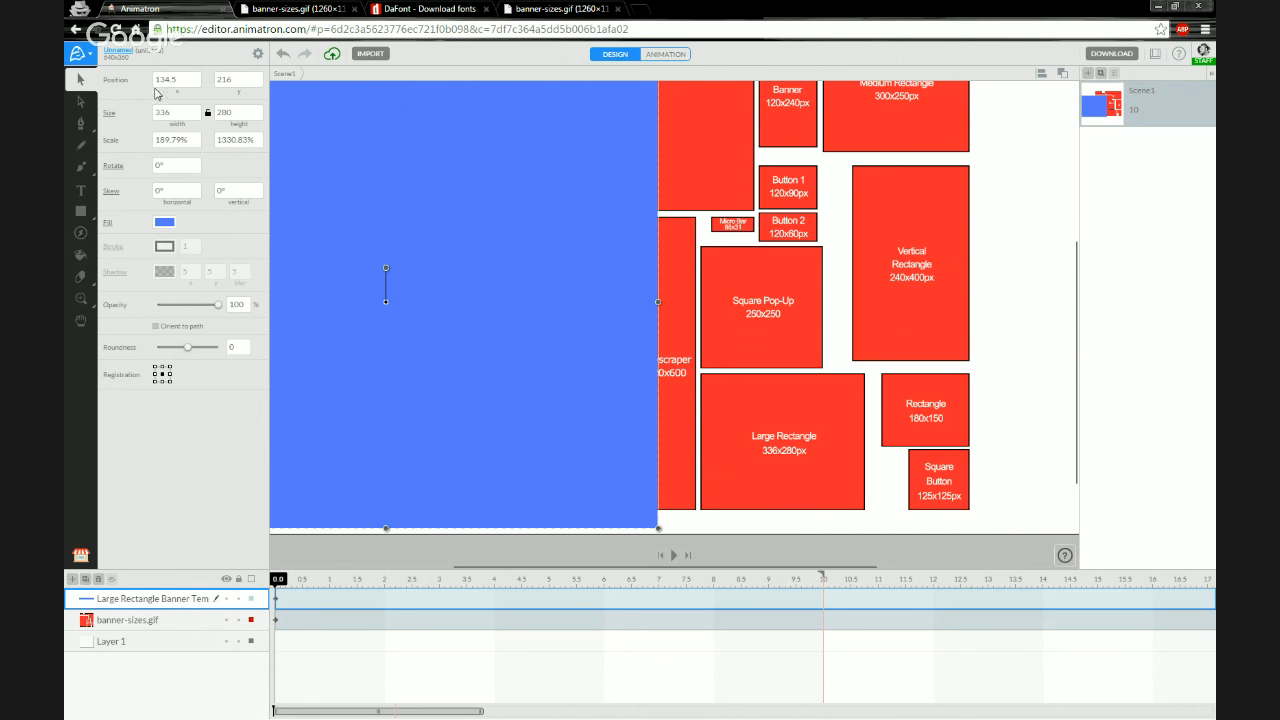
Remove the duplicate blue rectangle item from the Project Library
{"action": "left_click", "coordinate": [79, 556]}
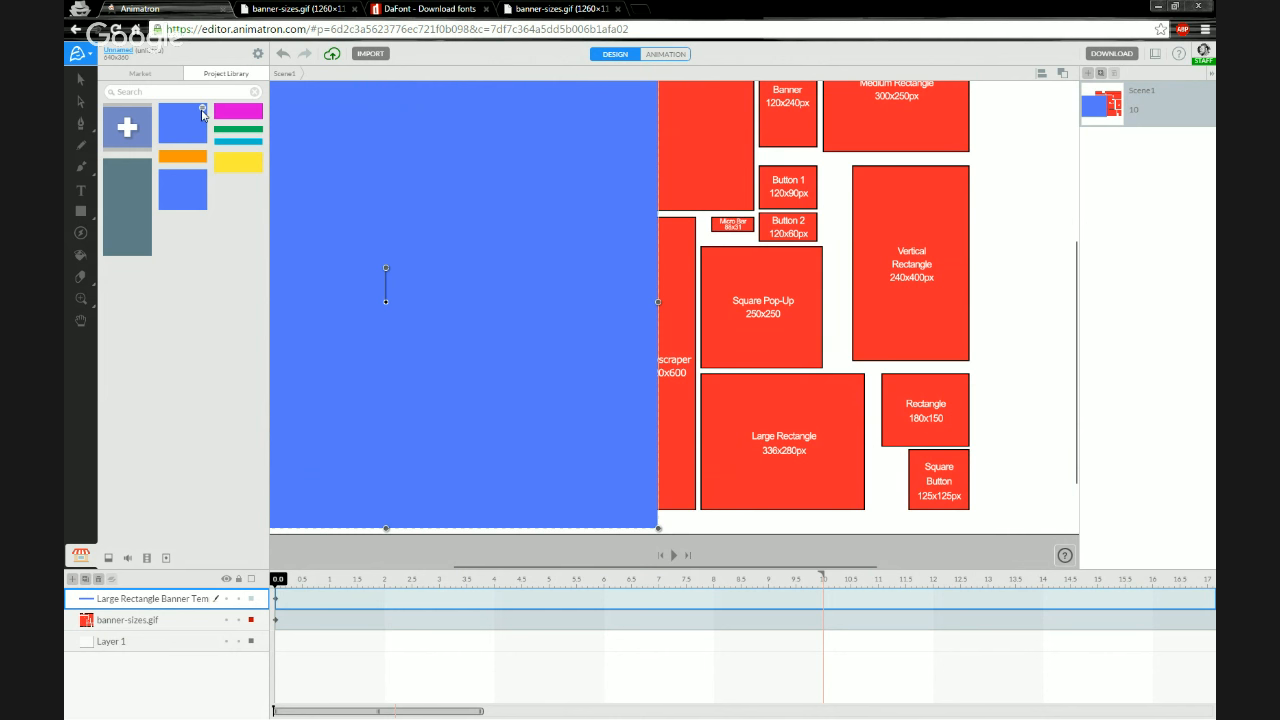
{"action": "left_click", "coordinate": [202, 110]}
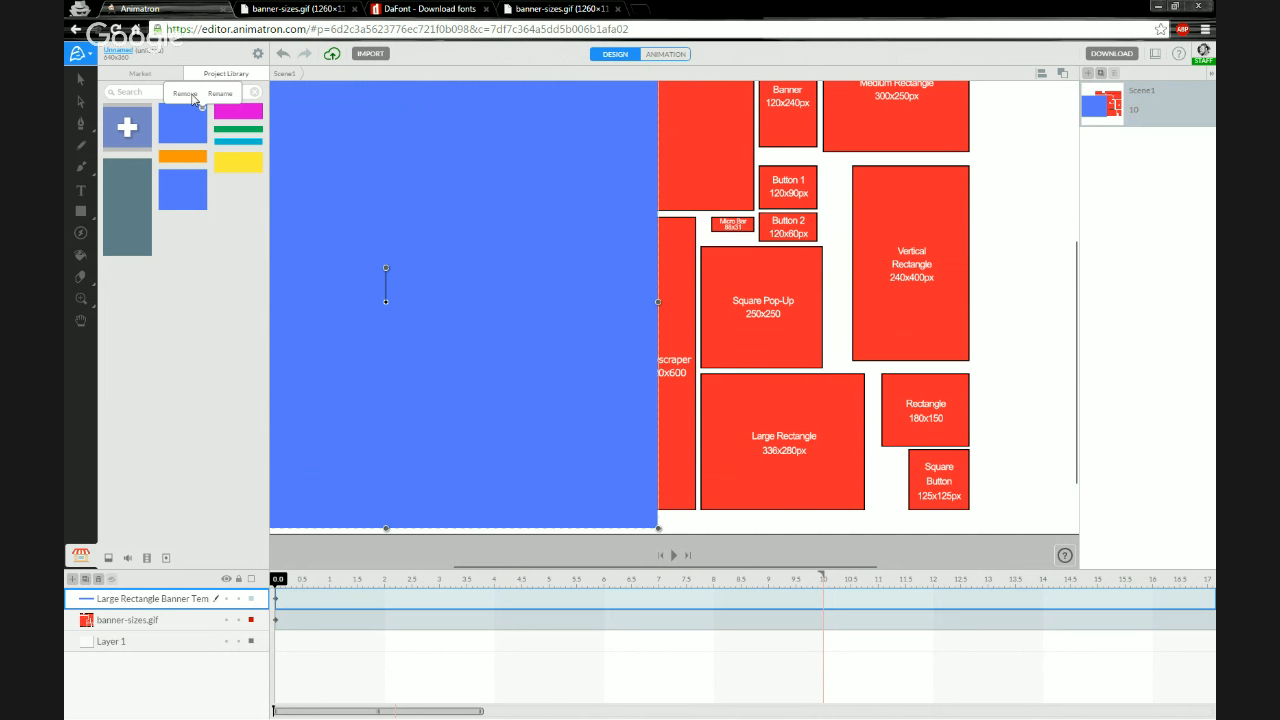
{"action": "left_click", "coordinate": [185, 94]}
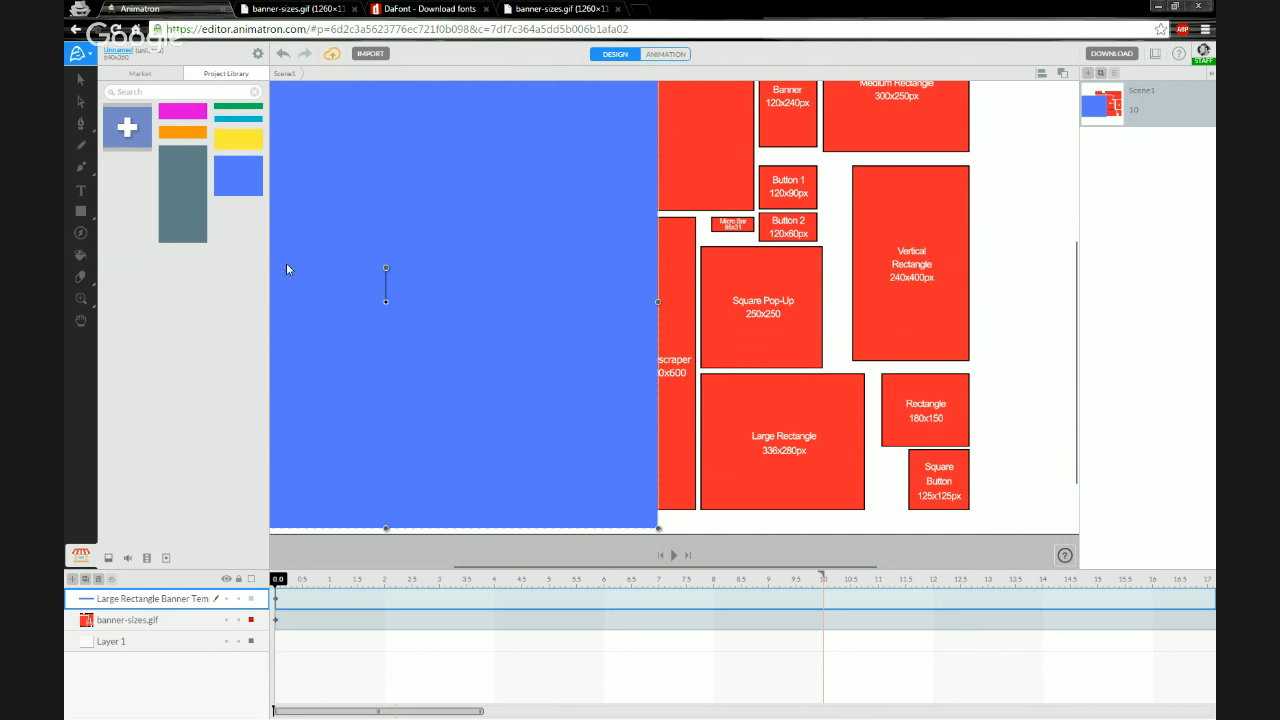
Change the rectangle's fill to green, trying pink first
{"action": "left_click", "coordinate": [83, 80]}
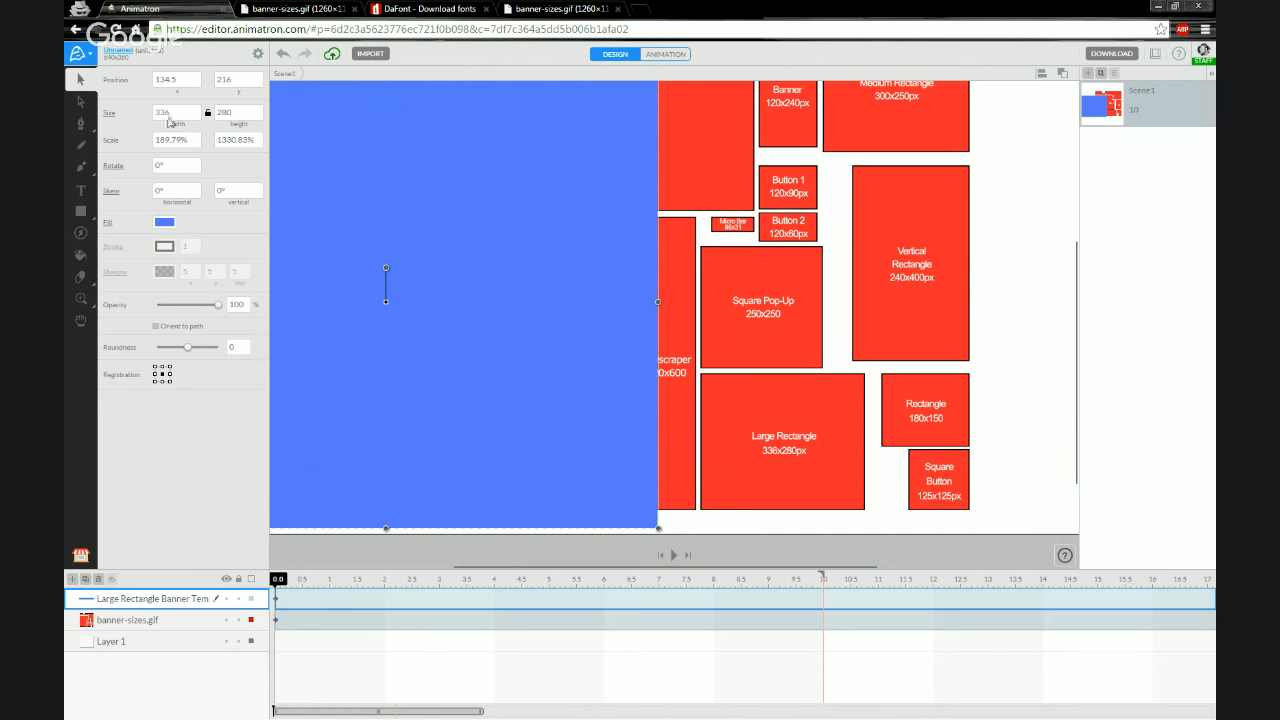
{"action": "left_click", "coordinate": [165, 224]}
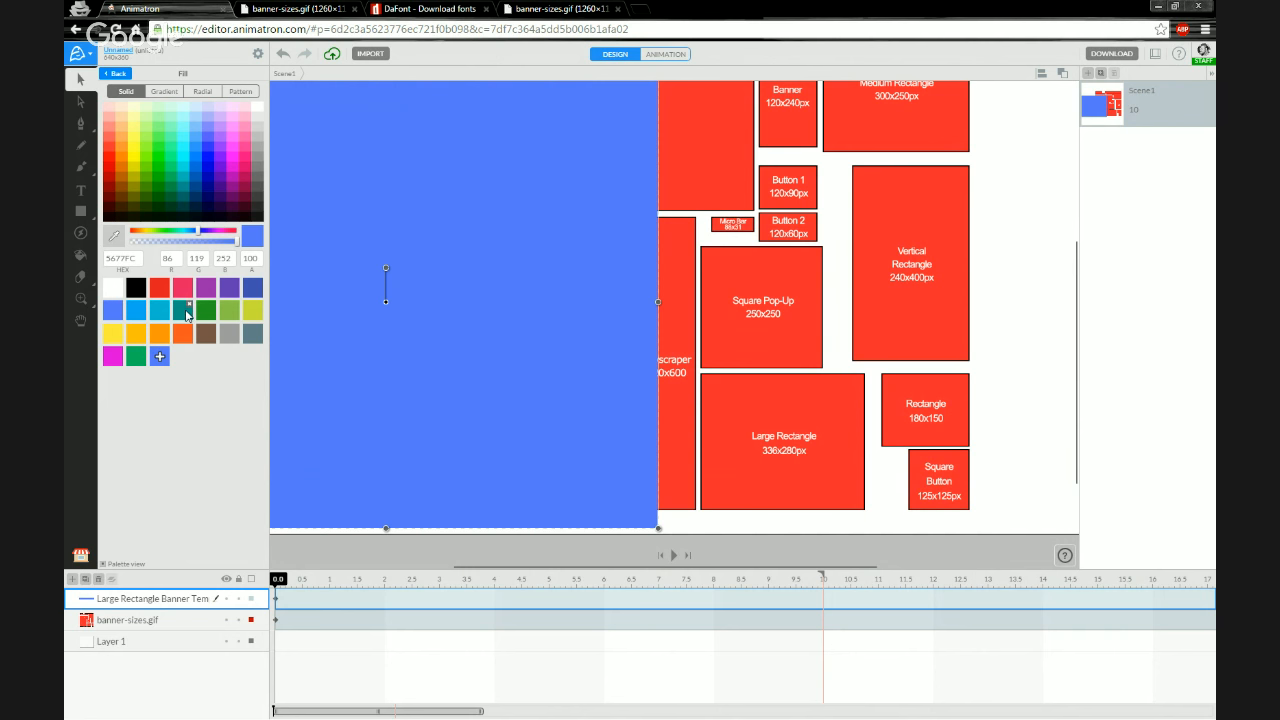
{"action": "left_click", "coordinate": [181, 294]}
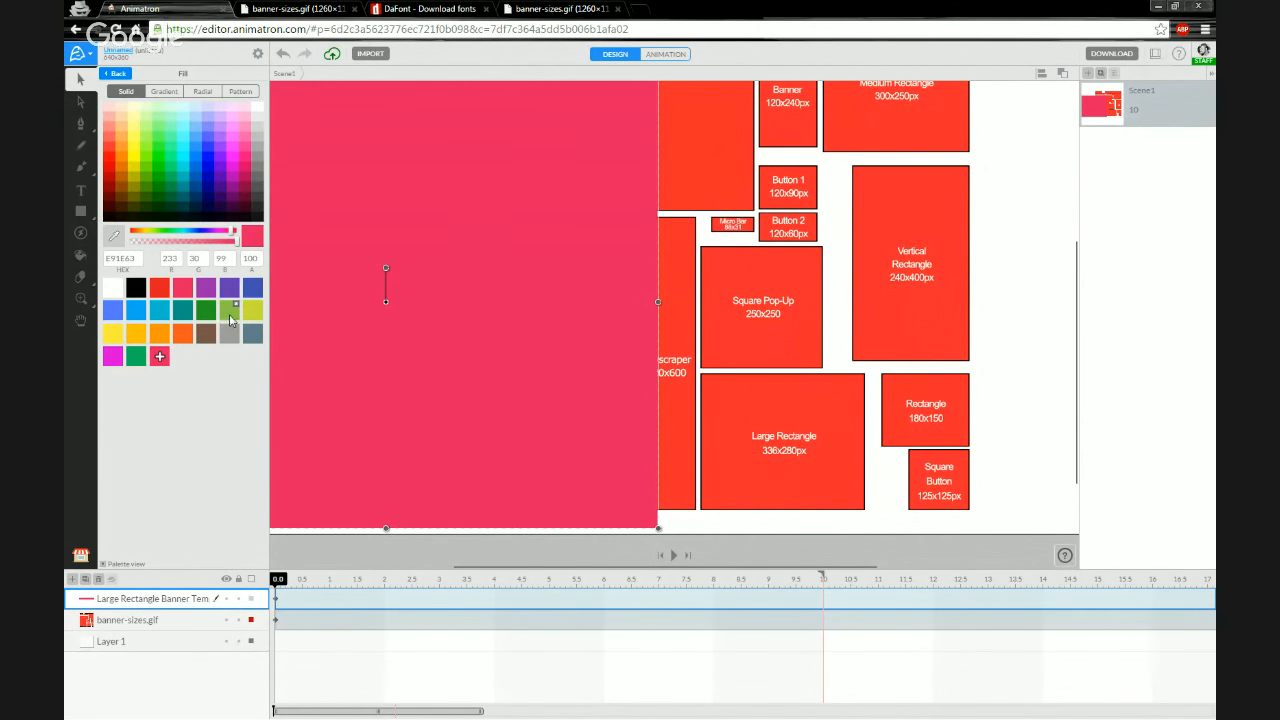
{"action": "left_click", "coordinate": [229, 314]}
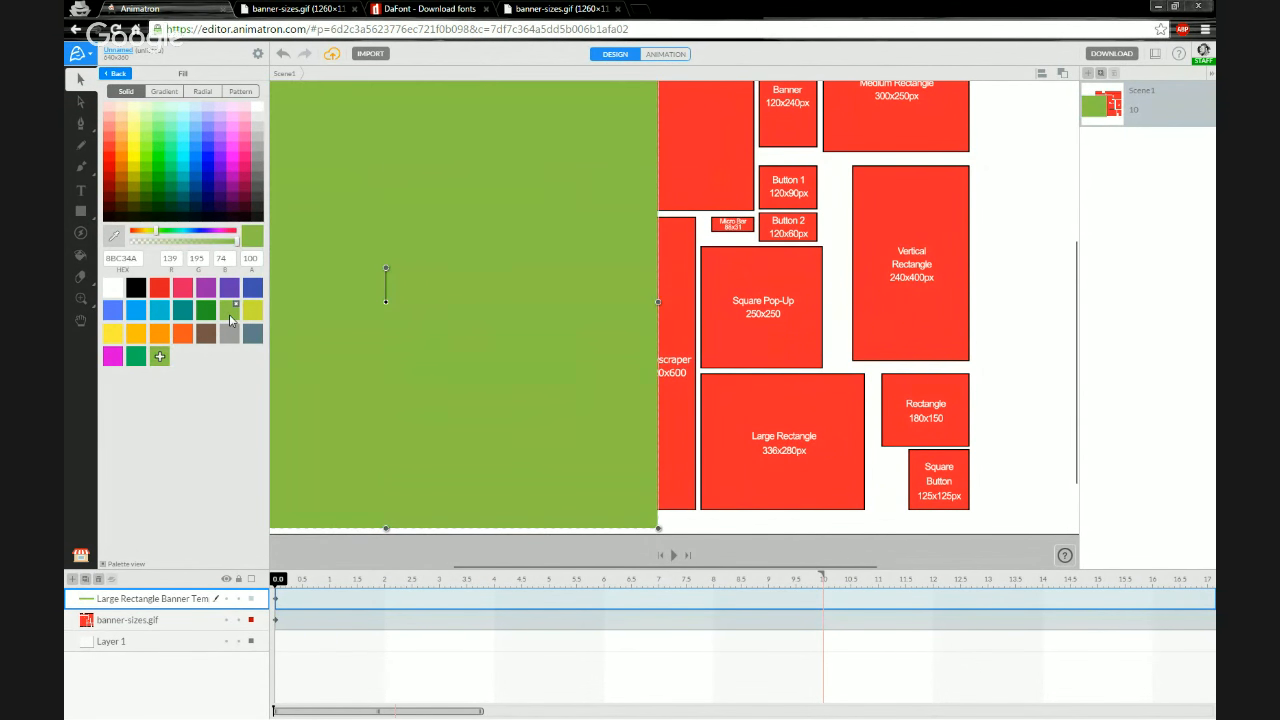
Add the Large Rectangle to the Project Library
{"action": "left_click", "coordinate": [79, 562]}
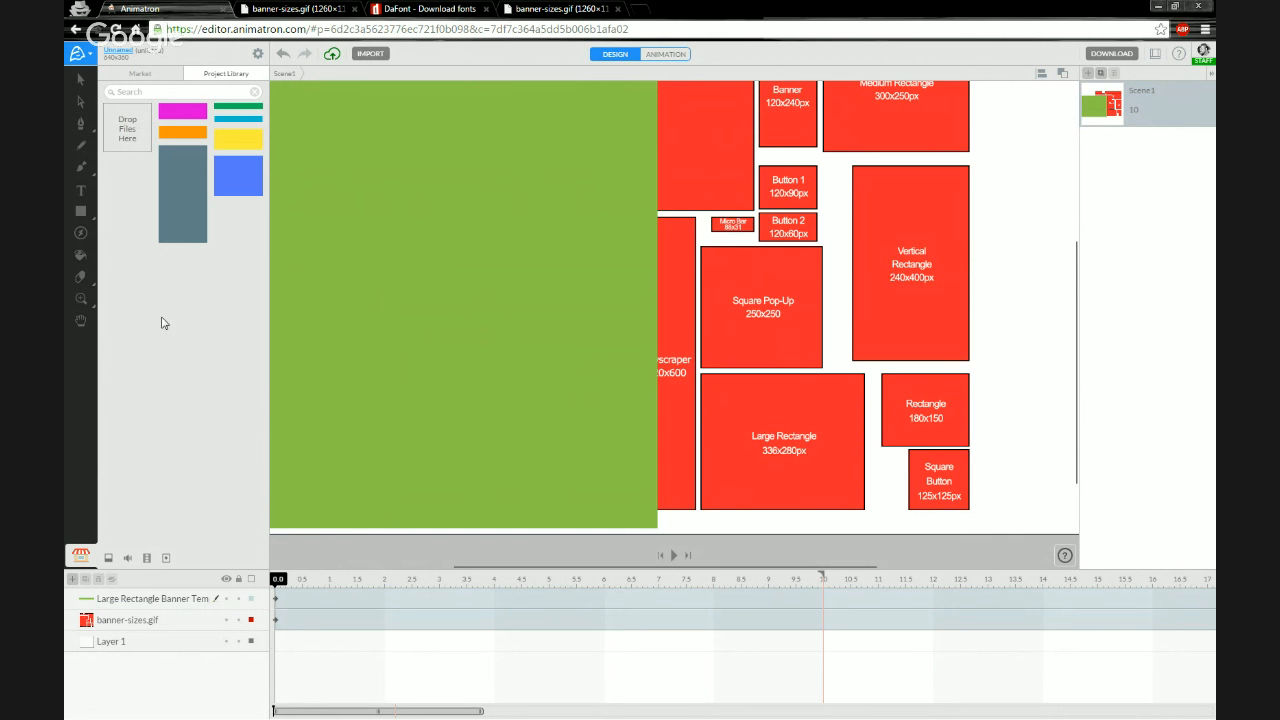
{"action": "left_click", "coordinate": [165, 598]}
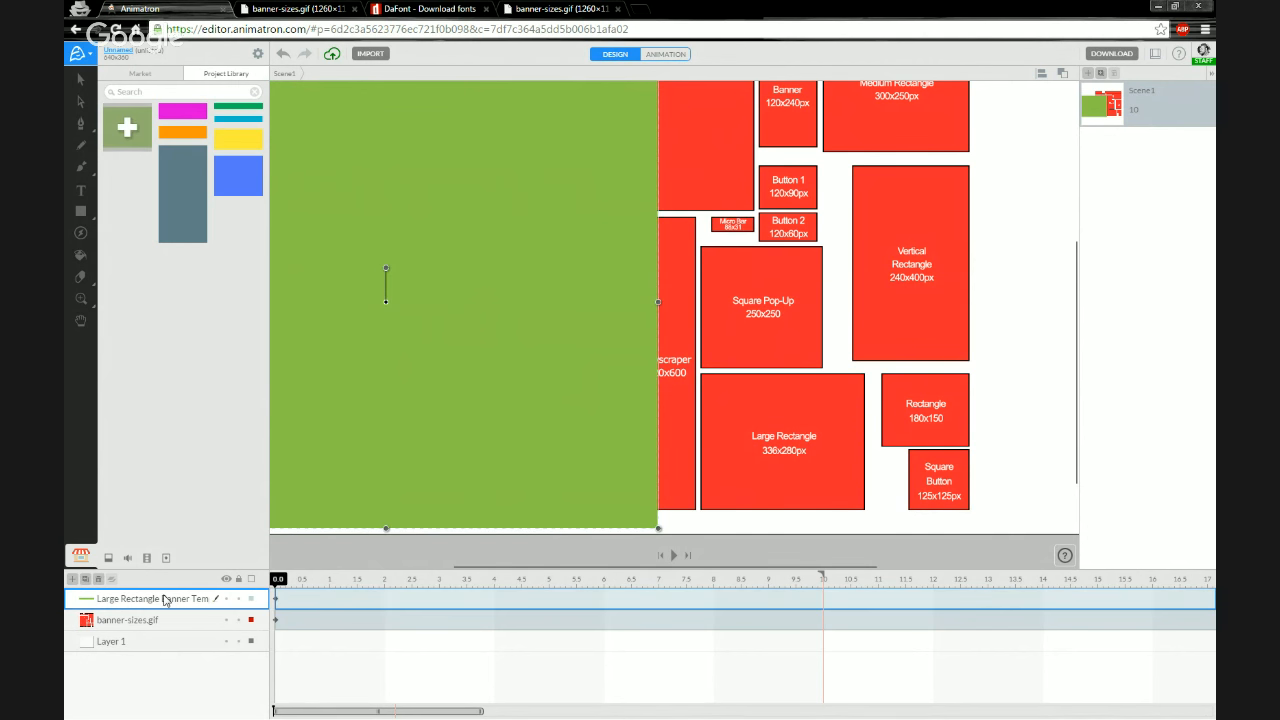
{"action": "left_click", "coordinate": [128, 130]}
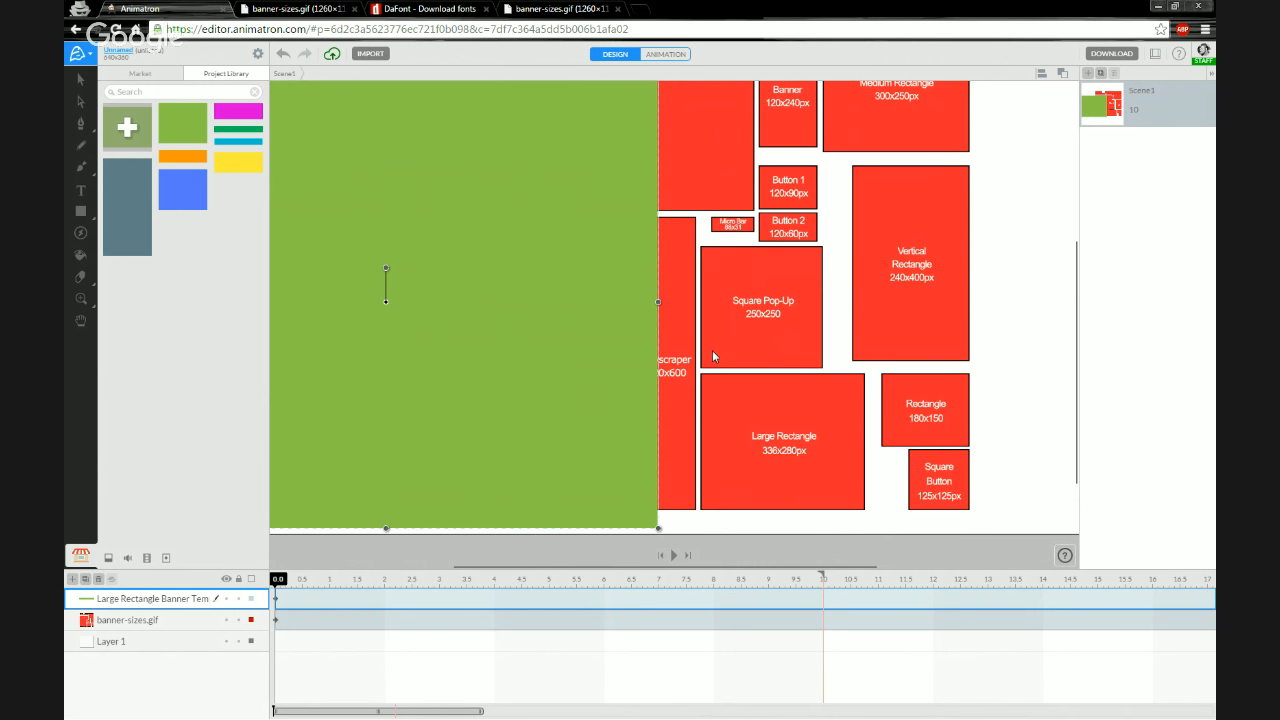
Move the rectangle toward the canvas's left edge
{"action": "left_click_drag", "start_coordinate": [566, 251], "coordinate": [378, 289]}
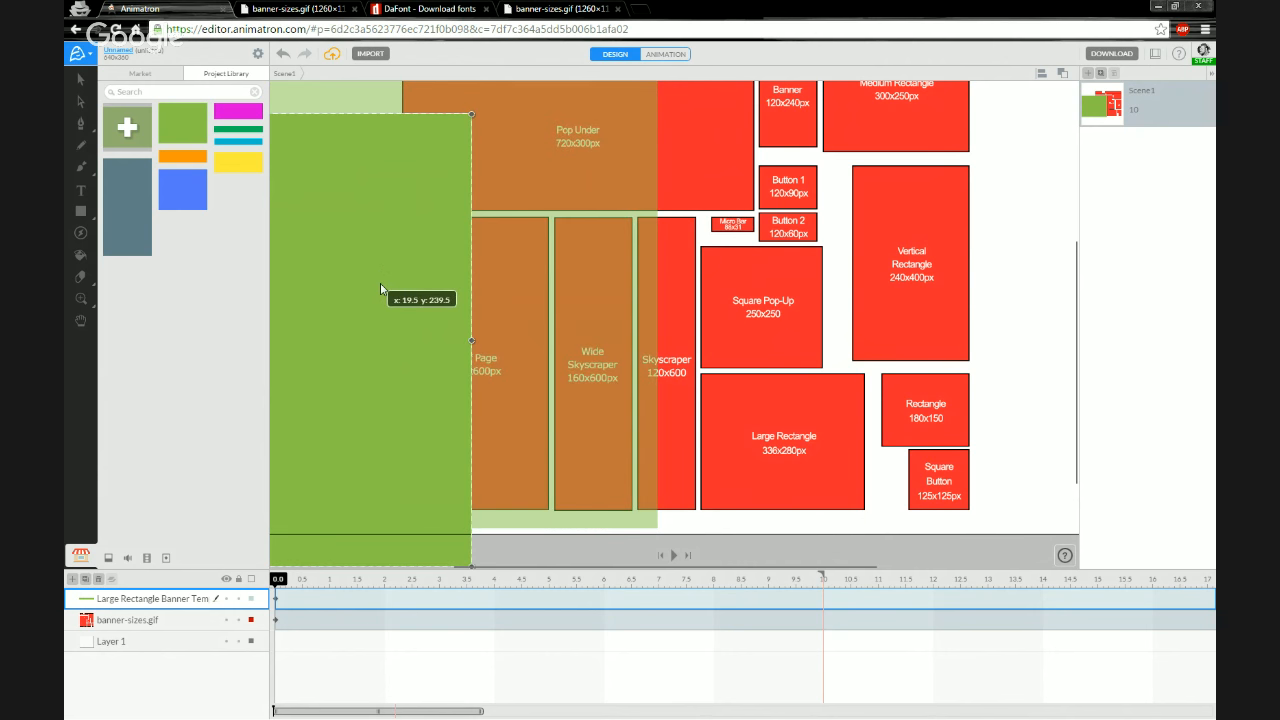
{"action": "scroll", "coordinate": [586, 291], "scroll_direction": "down", "scroll_amount": 4}
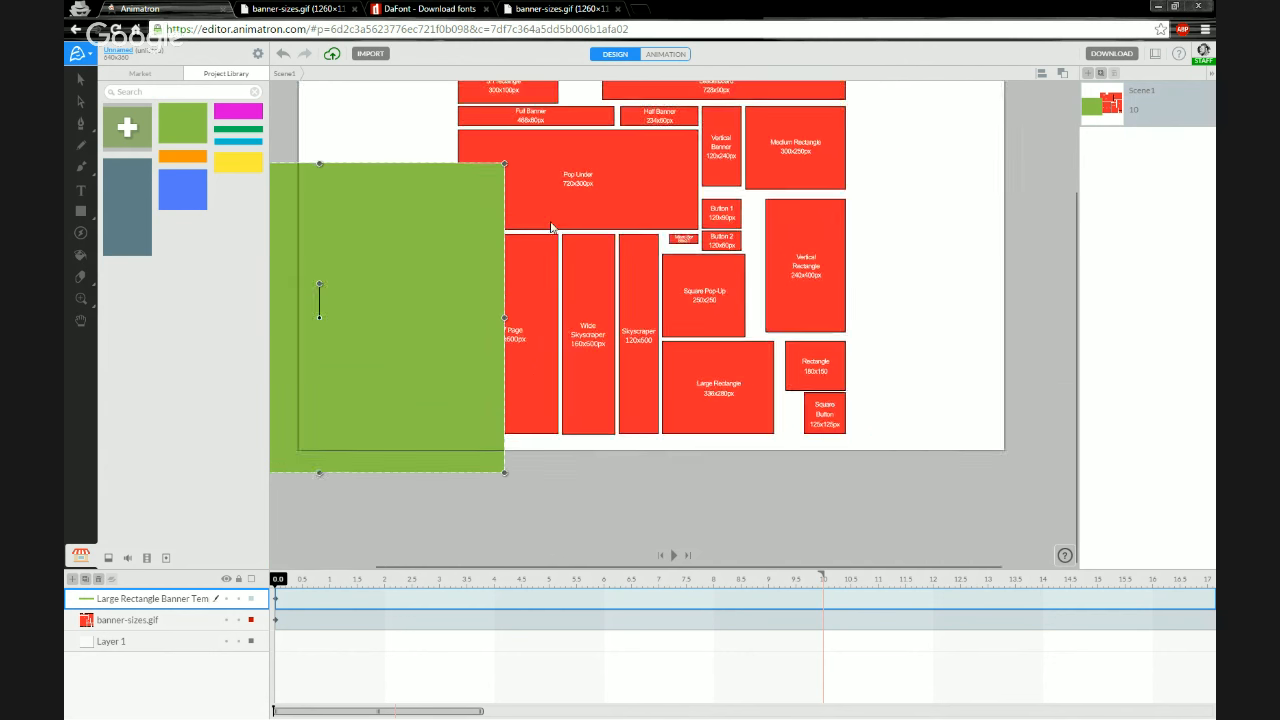
{"action": "scroll", "coordinate": [577, 203], "scroll_direction": "up", "scroll_amount": 4}
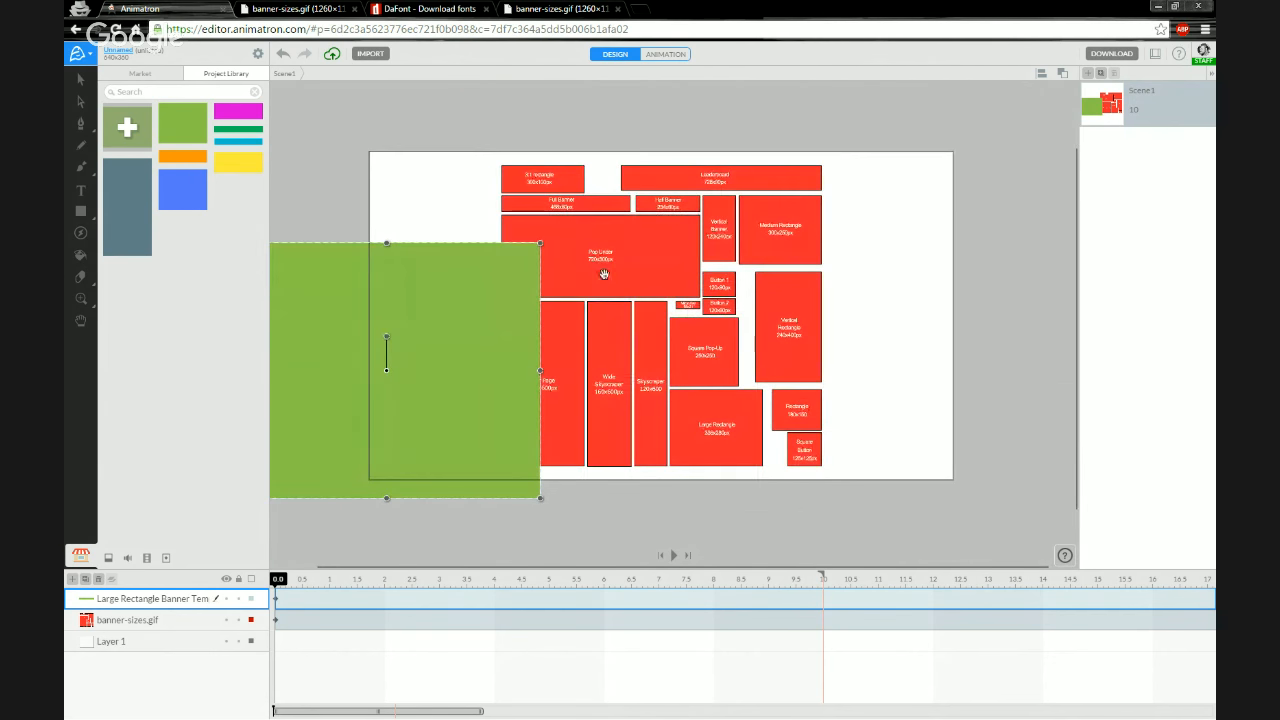
{"action": "scroll", "coordinate": [605, 348], "scroll_direction": "down", "scroll_amount": 1}
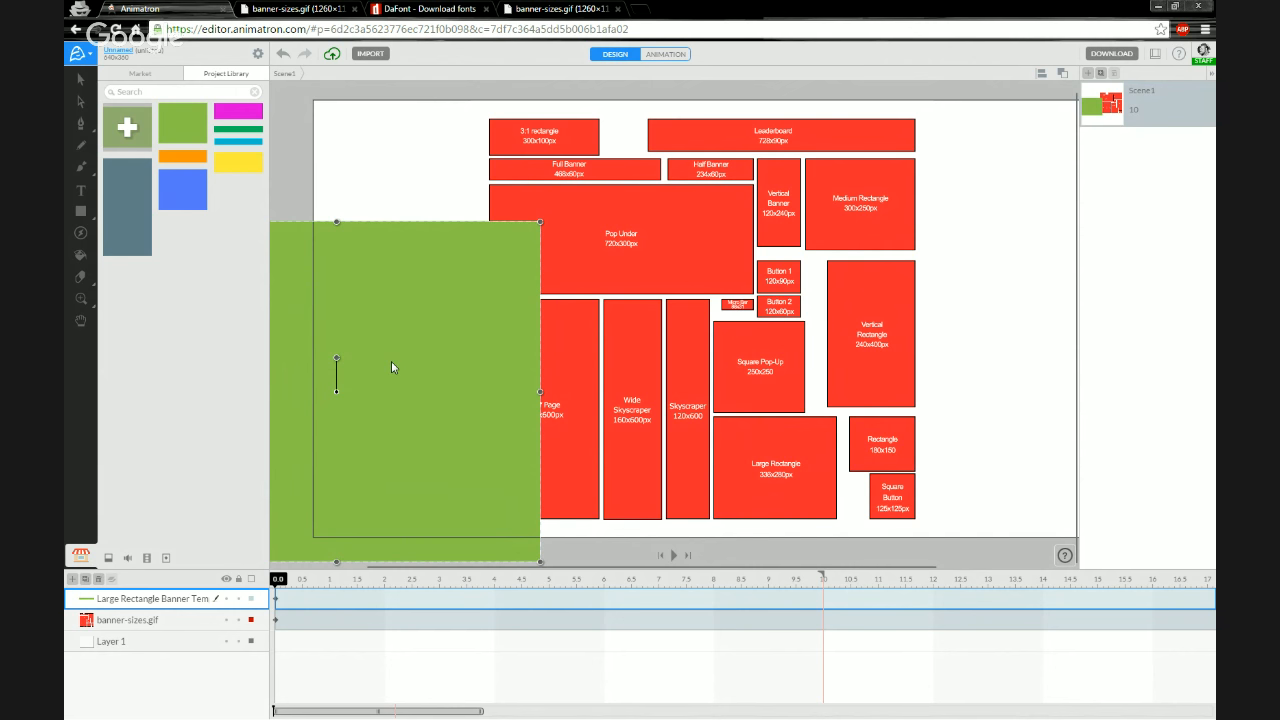
Clear the canvas by deleting the rectangle and undoing back past the banner-sizes image
{"action": "key", "text": "Delete"}
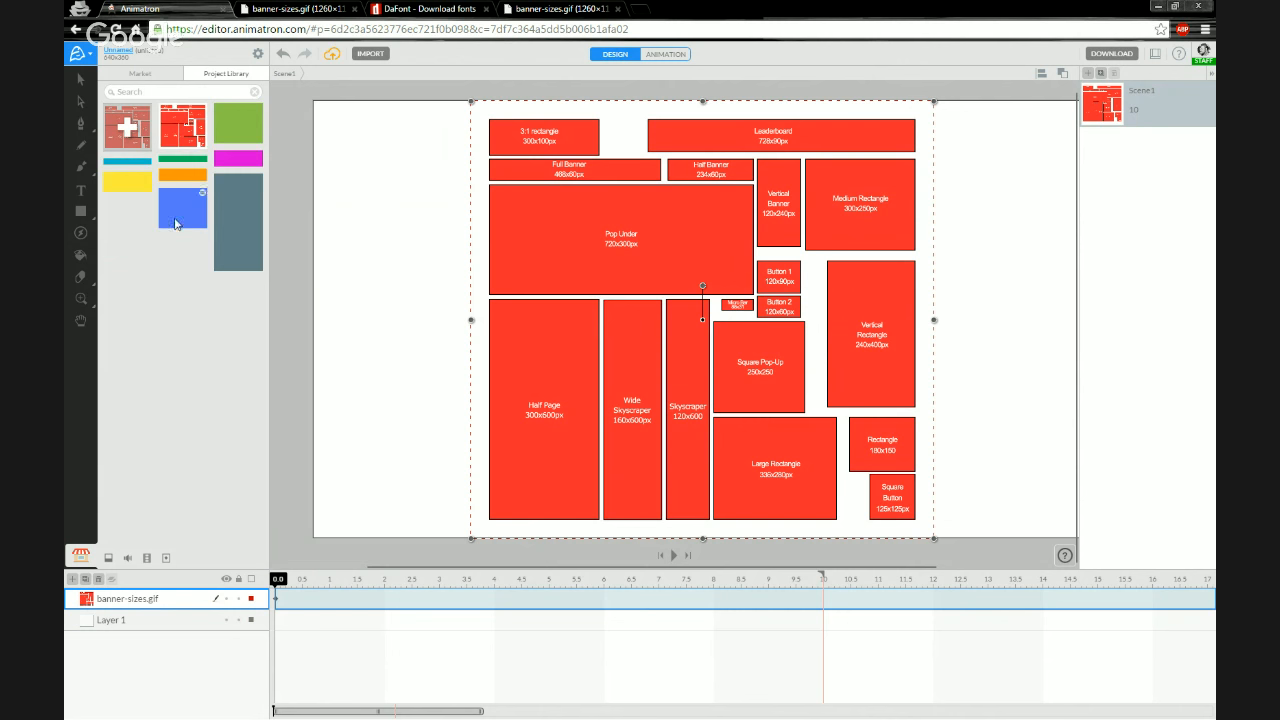
{"action": "left_click_drag", "start_coordinate": [185, 140], "coordinate": [463, 298]}
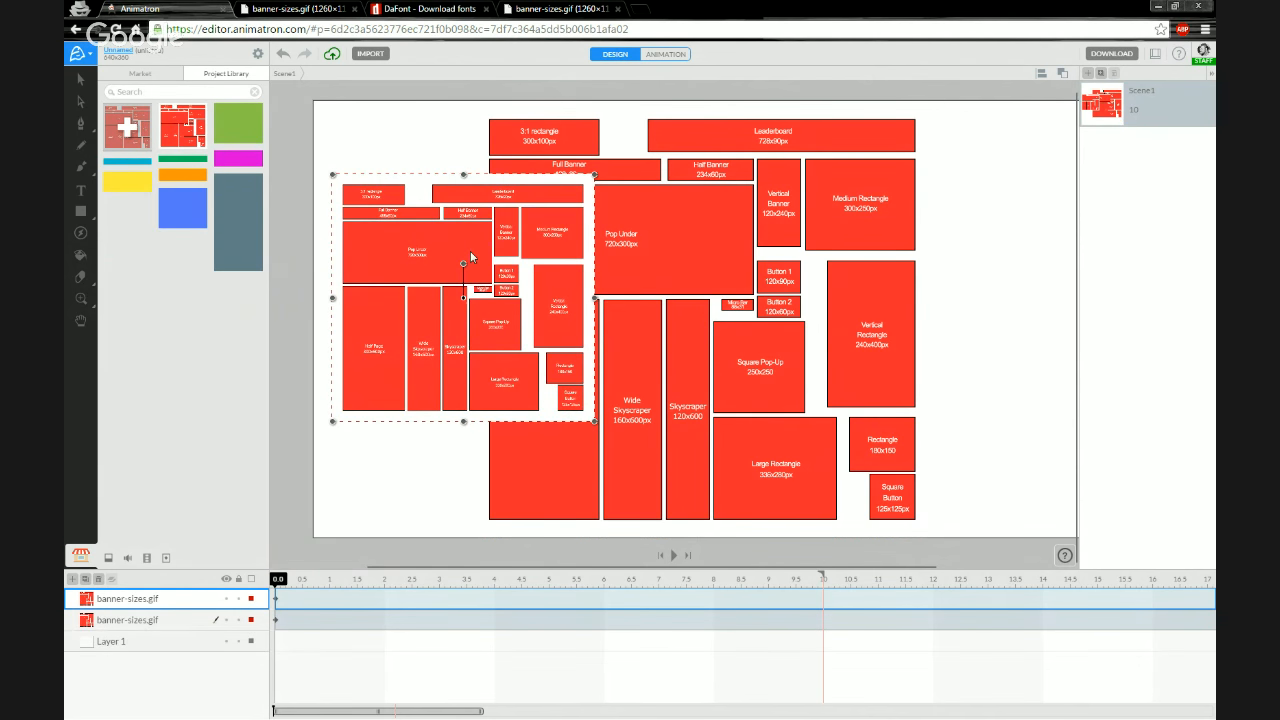
{"action": "key", "text": "ctrl+z"}
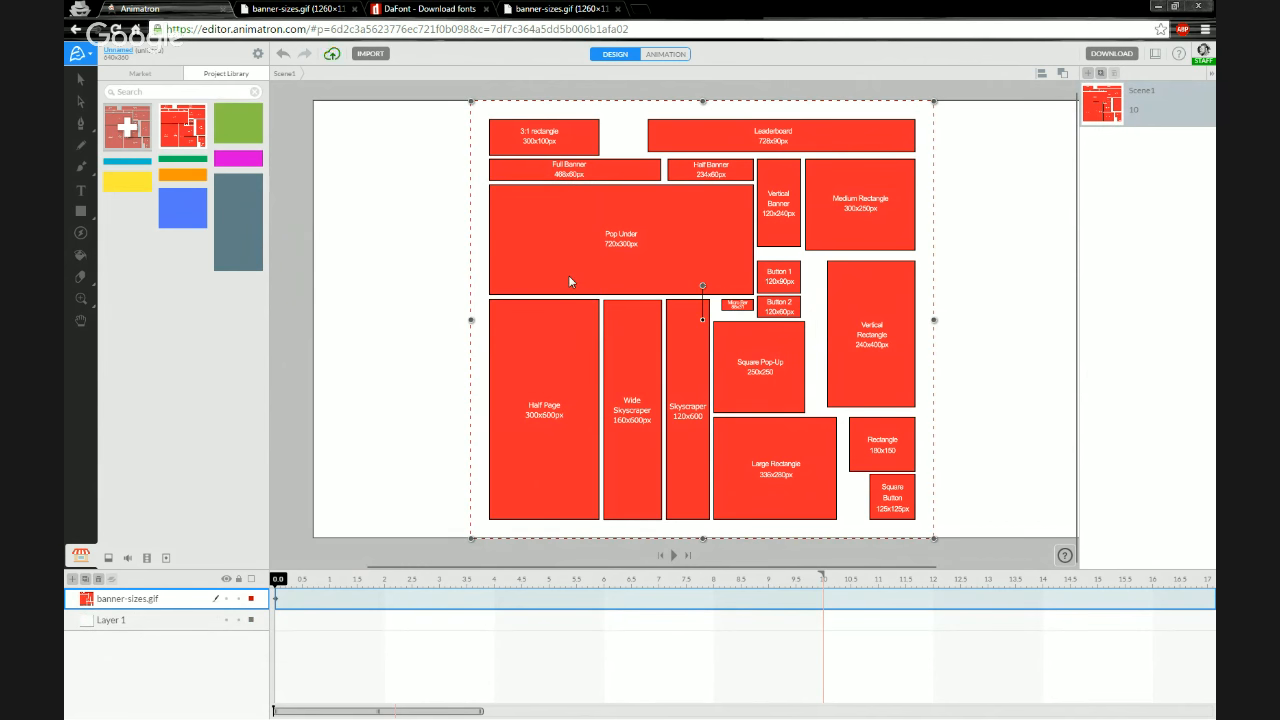
{"action": "key", "text": "ctrl+z"}
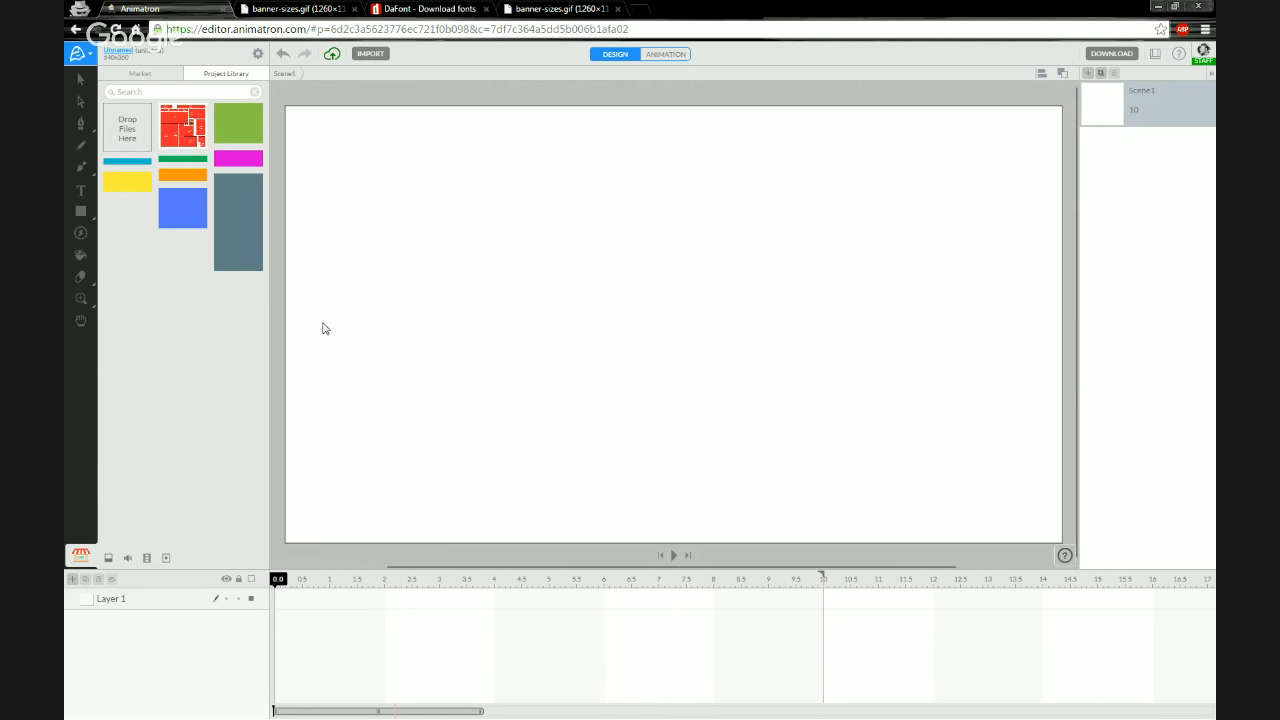
Name the project Web Banner Ad Template 01 in the project settings
{"action": "left_click", "coordinate": [123, 50]}
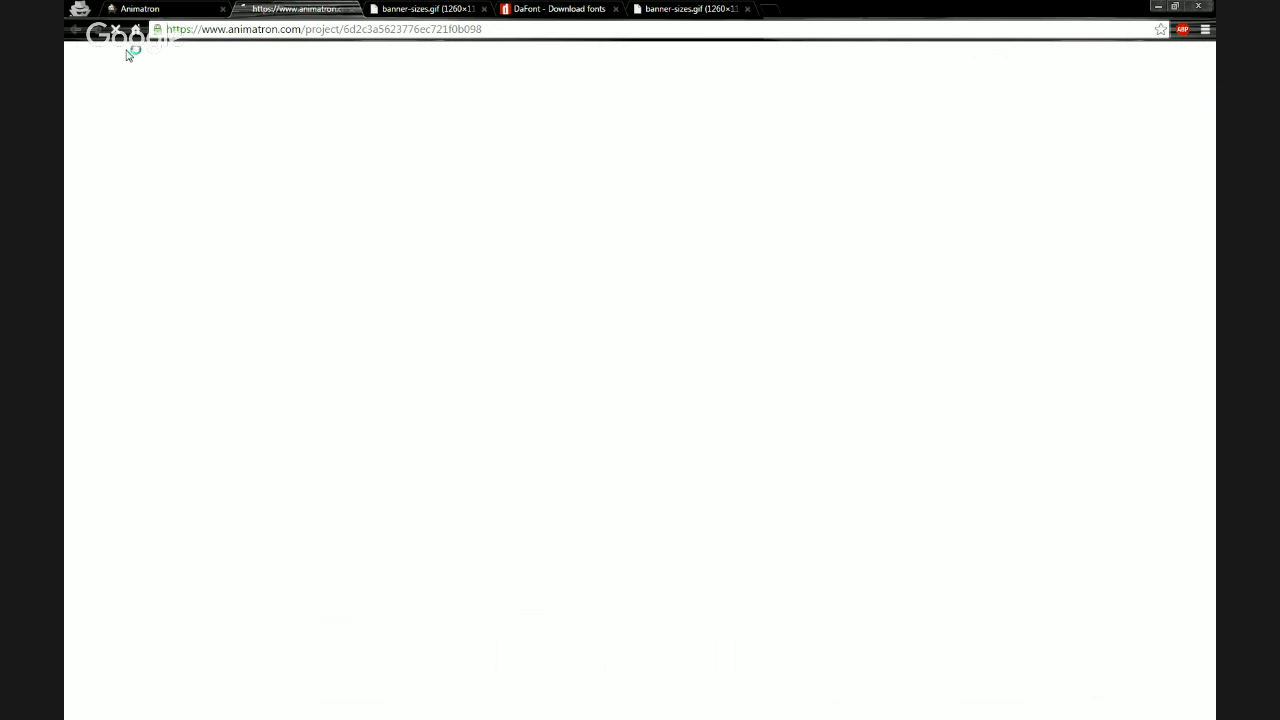
{"action": "left_click", "coordinate": [351, 9]}
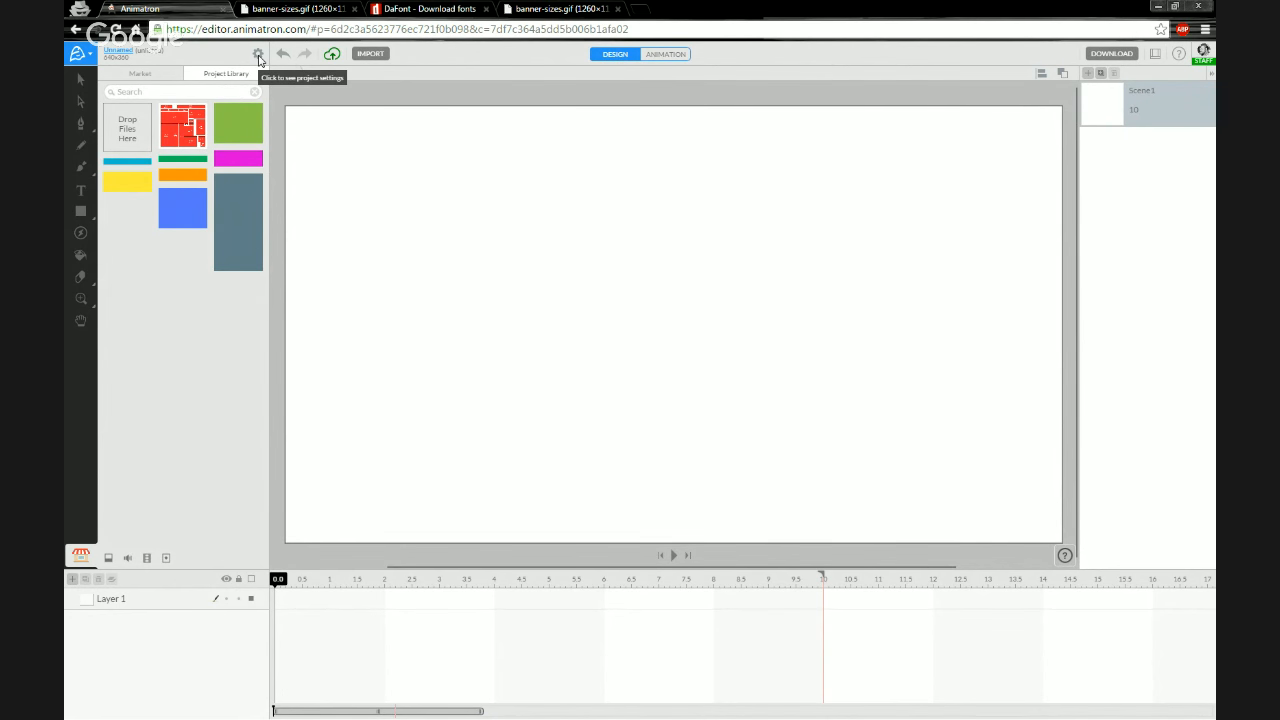
{"action": "left_click", "coordinate": [258, 56]}
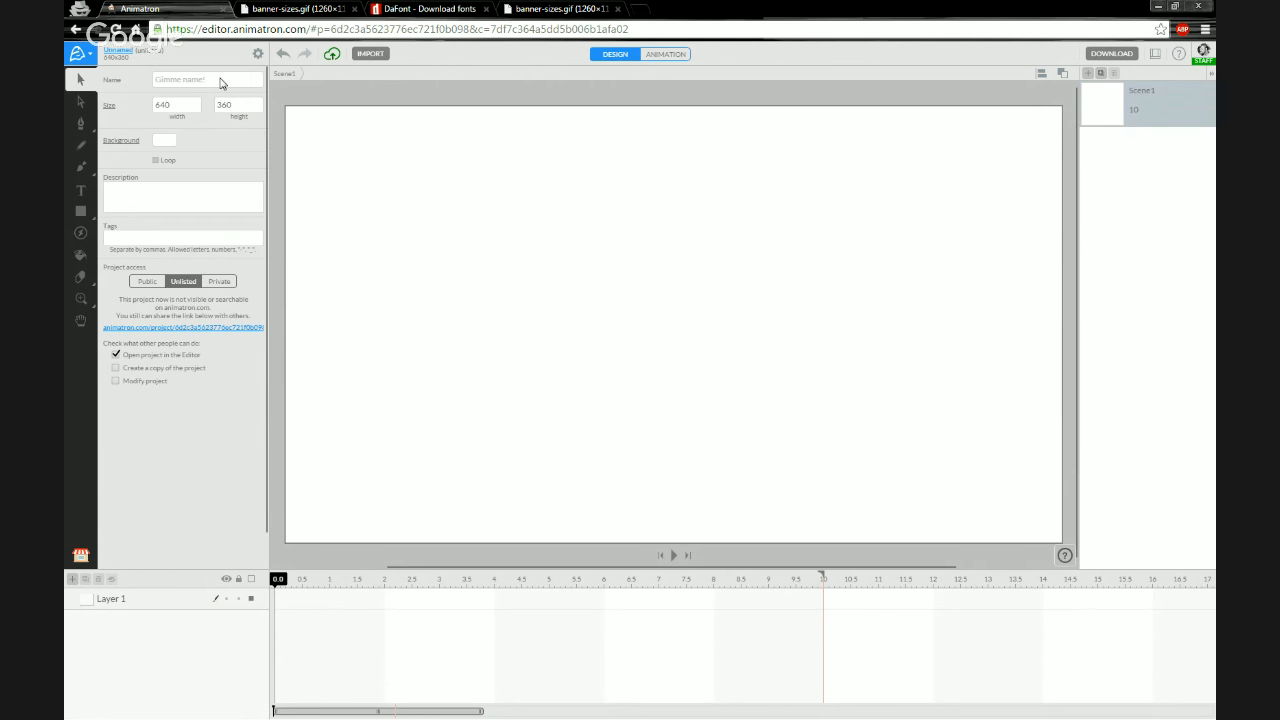
{"action": "left_click", "coordinate": [221, 83]}
{"action": "type", "text": "Web Banner Ad Template"}
{"action": "type", "text": "01"}
{"action": "key", "text": "Return"}
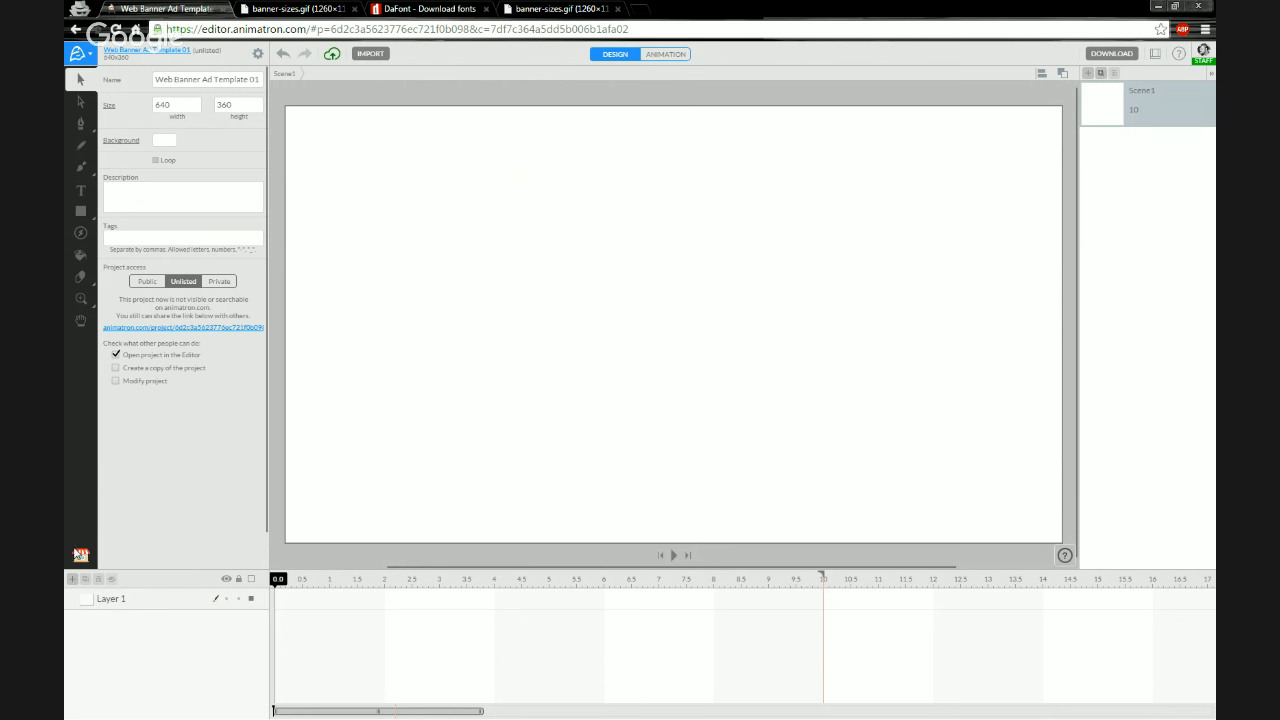
Place the Large Rectangle Banner Template from the Project Library on the canvas and undo the placement
{"action": "left_click", "coordinate": [81, 556]}
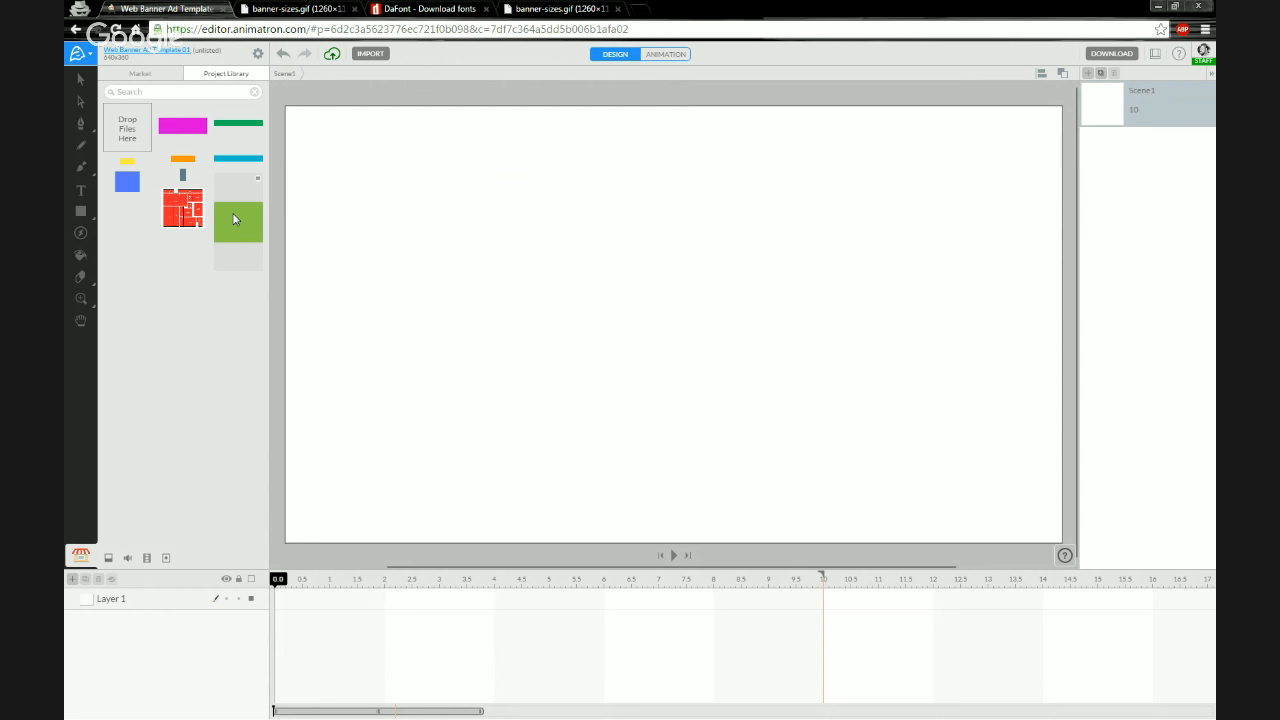
{"action": "left_click_drag", "start_coordinate": [234, 219], "coordinate": [236, 216]}
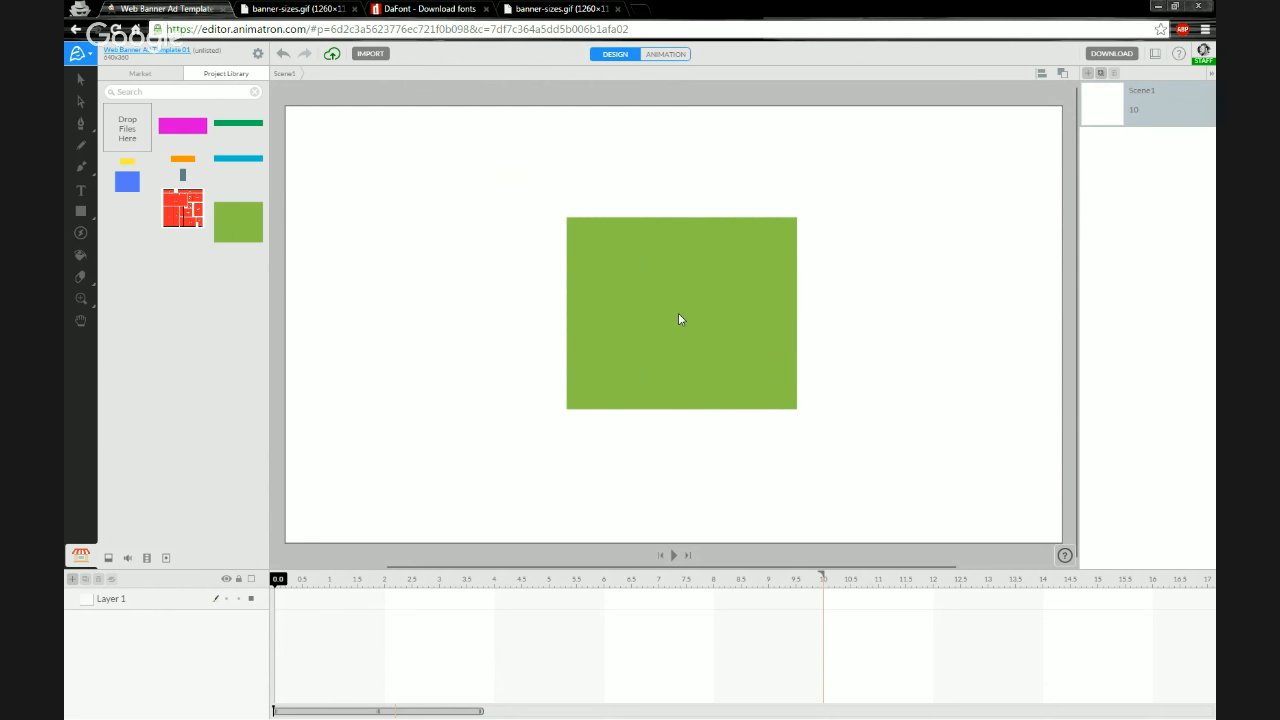
{"action": "left_click_drag", "start_coordinate": [678, 314], "coordinate": [677, 314]}
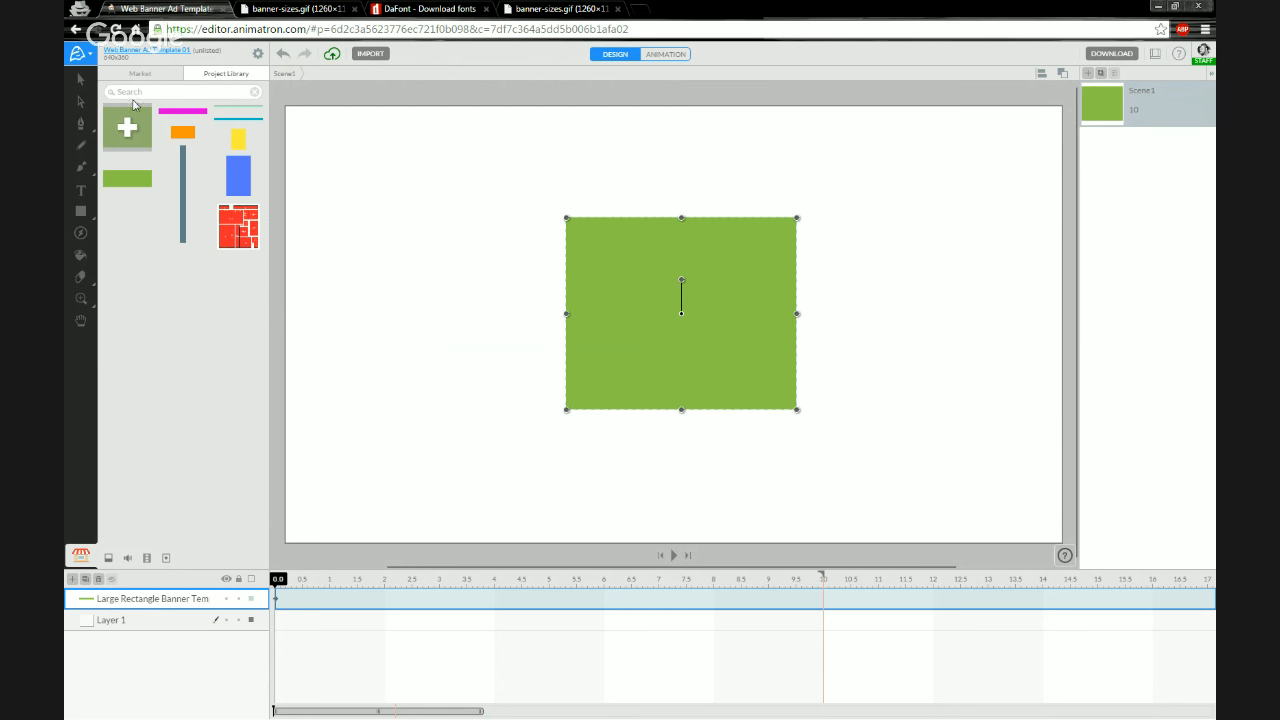
{"action": "left_click", "coordinate": [84, 80]}
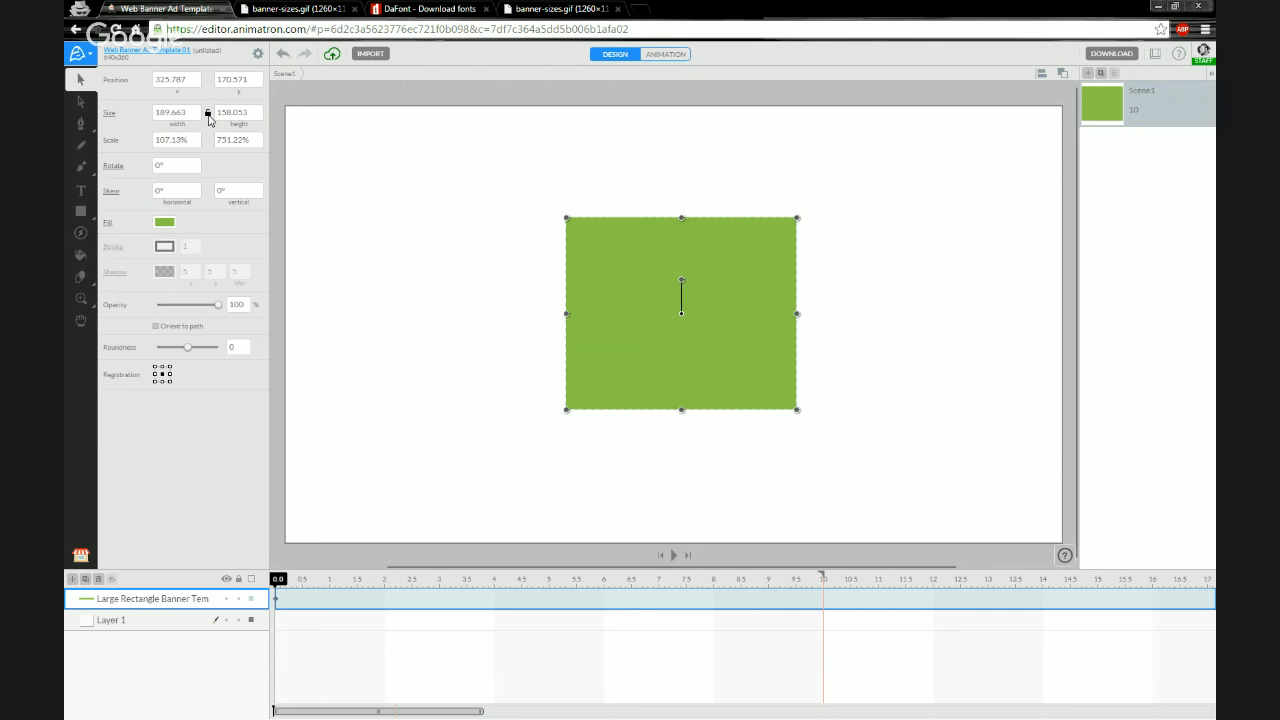
{"action": "left_click", "coordinate": [484, 352]}
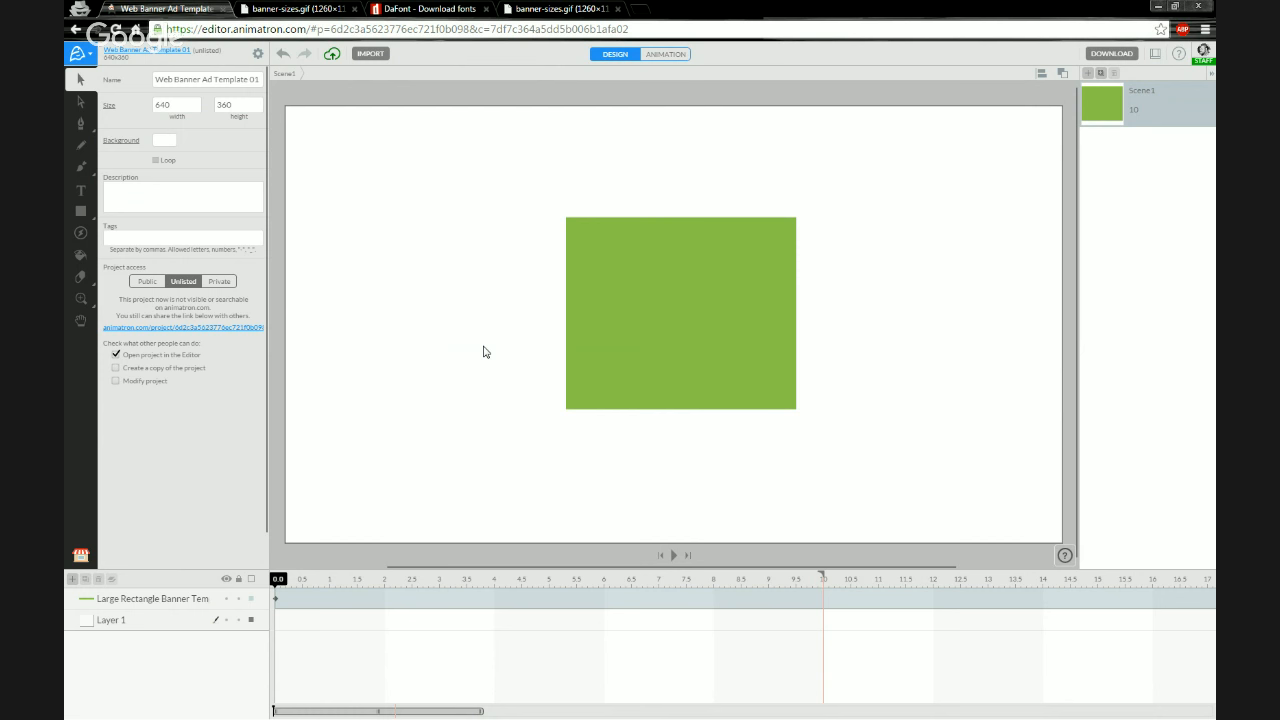
{"action": "key", "text": "ctrl+z"}
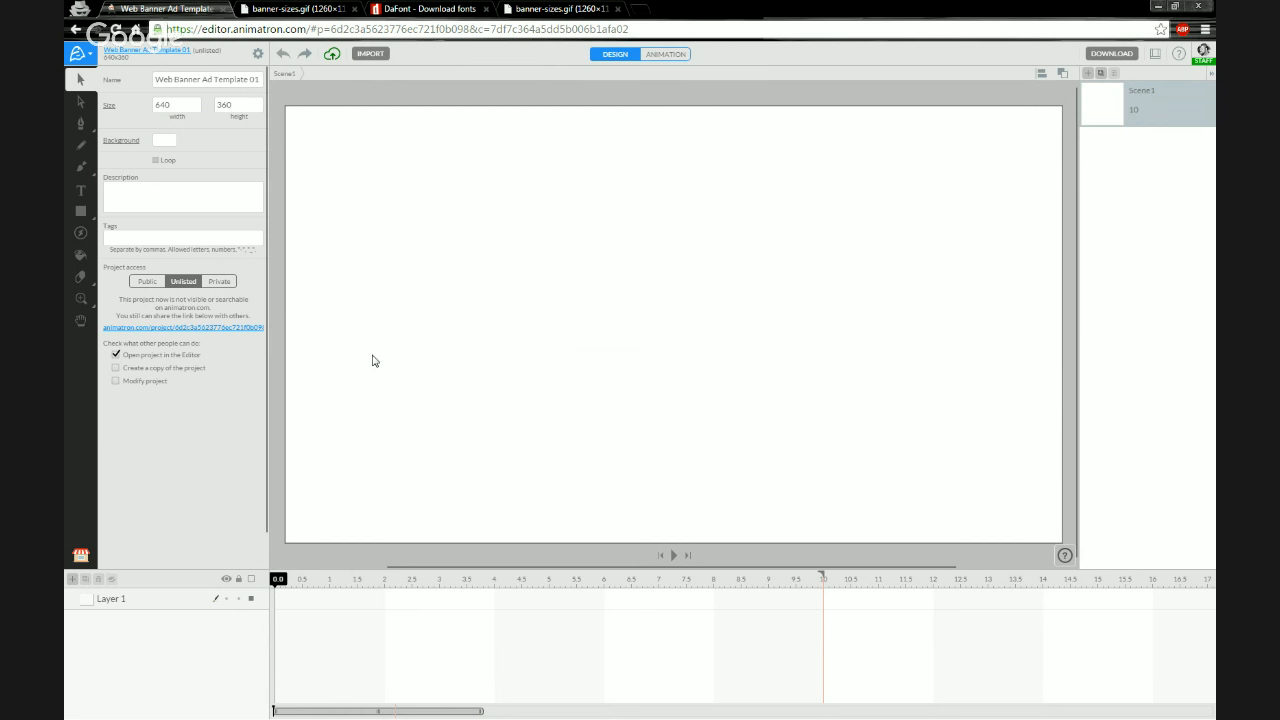
Place the Large Rectangle Banner Template on the fitted canvas, reposition it, and delete its layer
{"action": "key", "text": "ctrl+0"}
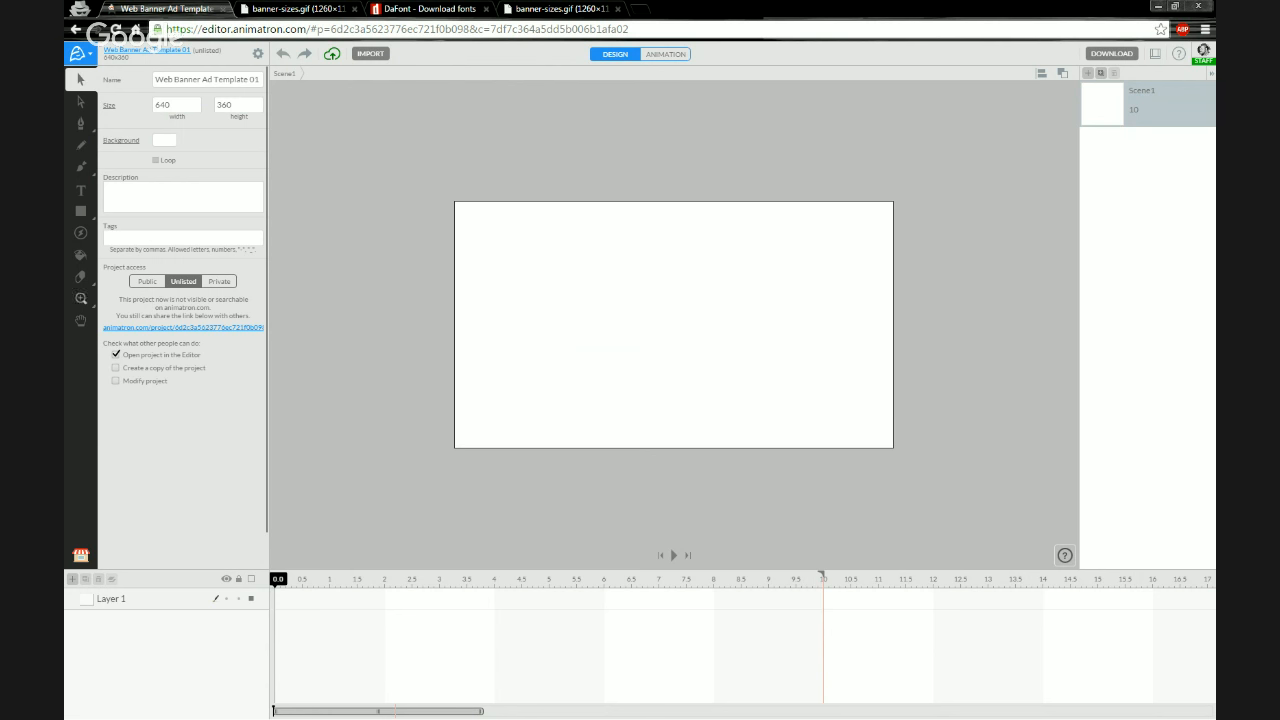
{"action": "left_click", "coordinate": [81, 558]}
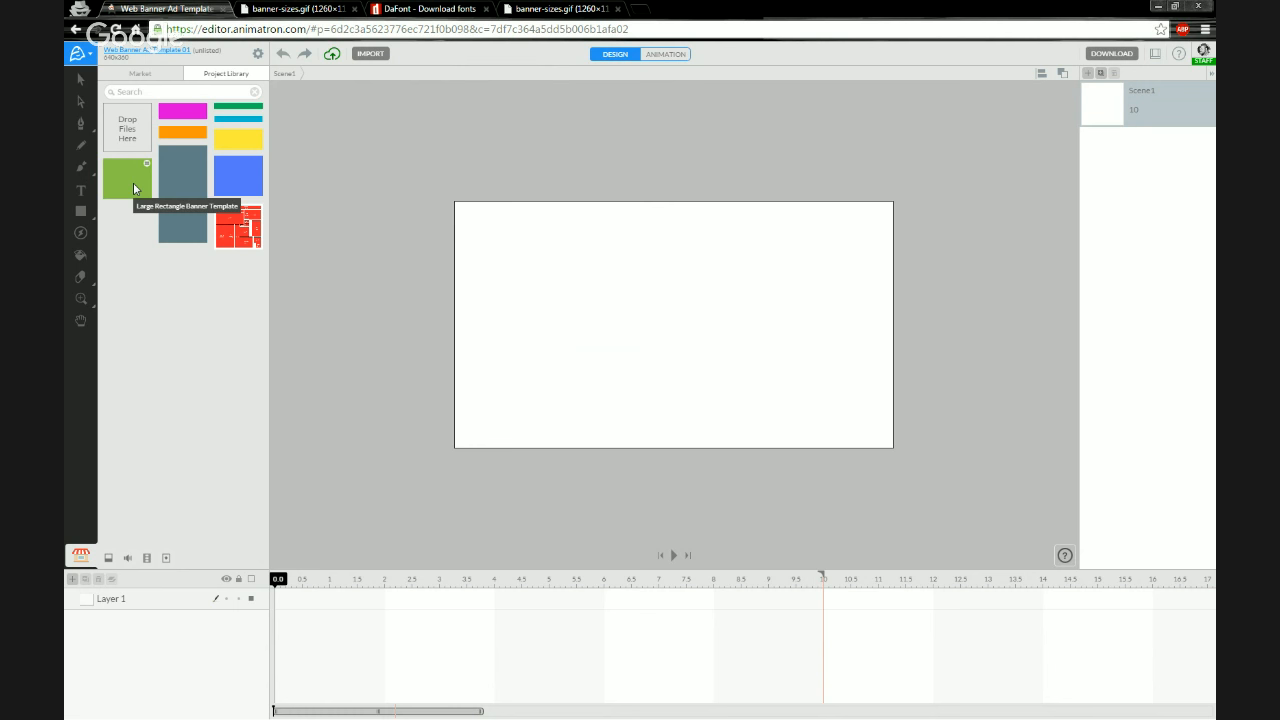
{"action": "left_click_drag", "start_coordinate": [133, 182], "coordinate": [783, 365]}
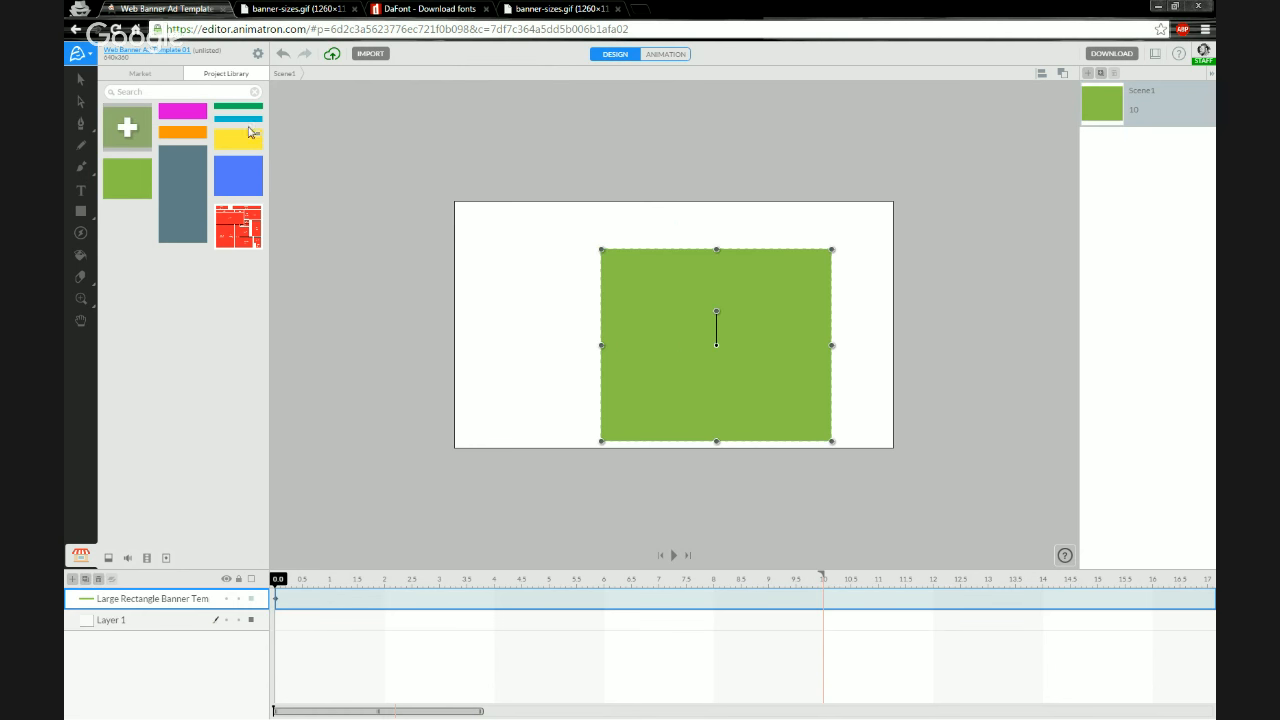
{"action": "left_click", "coordinate": [80, 78]}
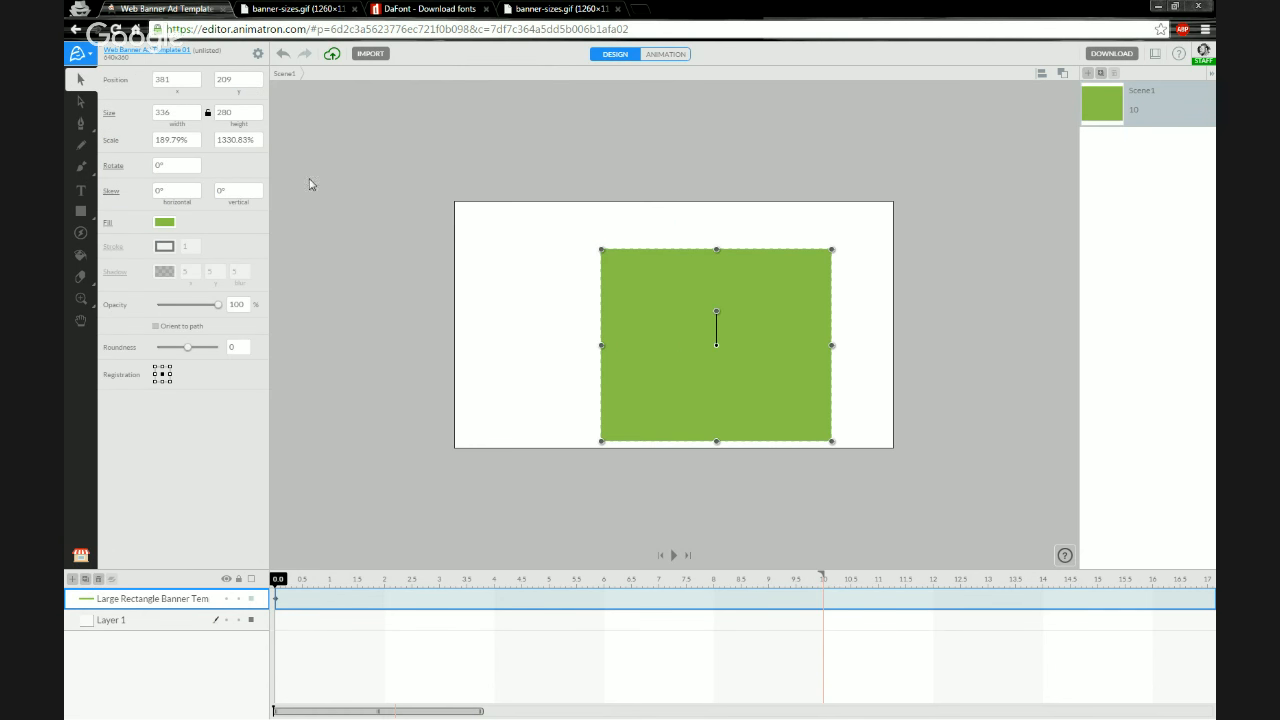
{"action": "left_click_drag", "start_coordinate": [661, 366], "coordinate": [625, 360]}
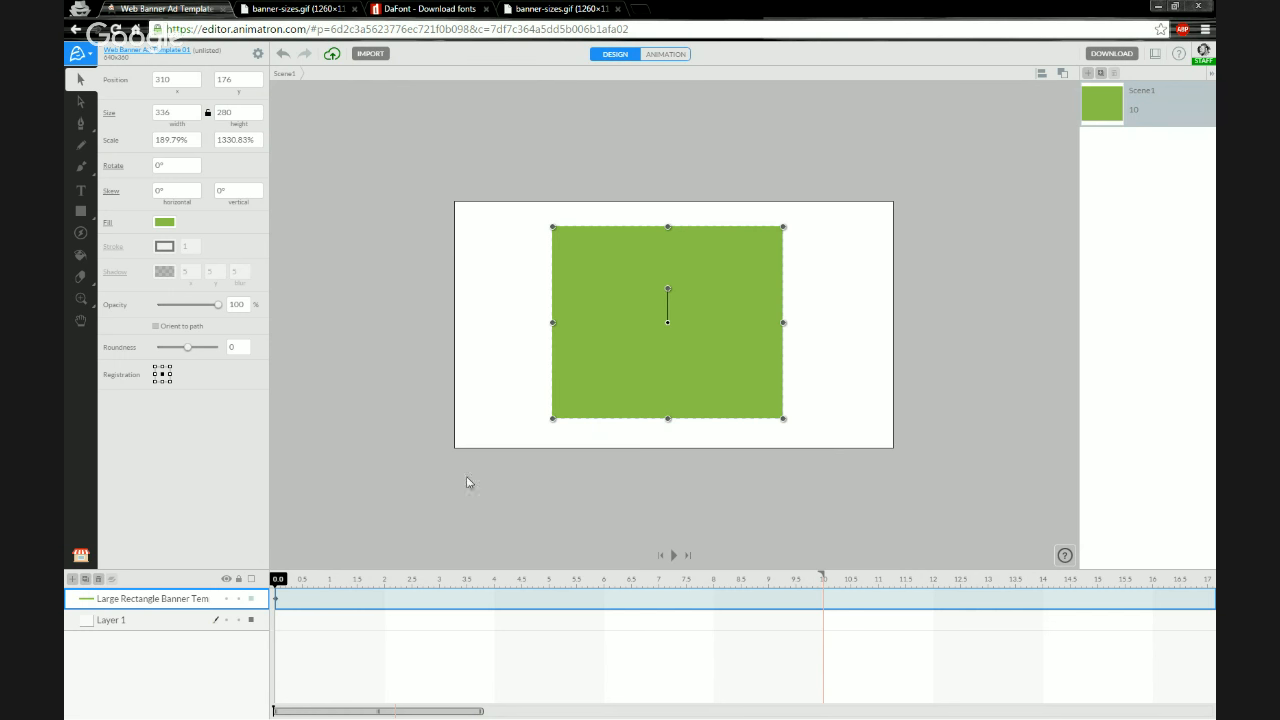
{"action": "left_click", "coordinate": [111, 579]}
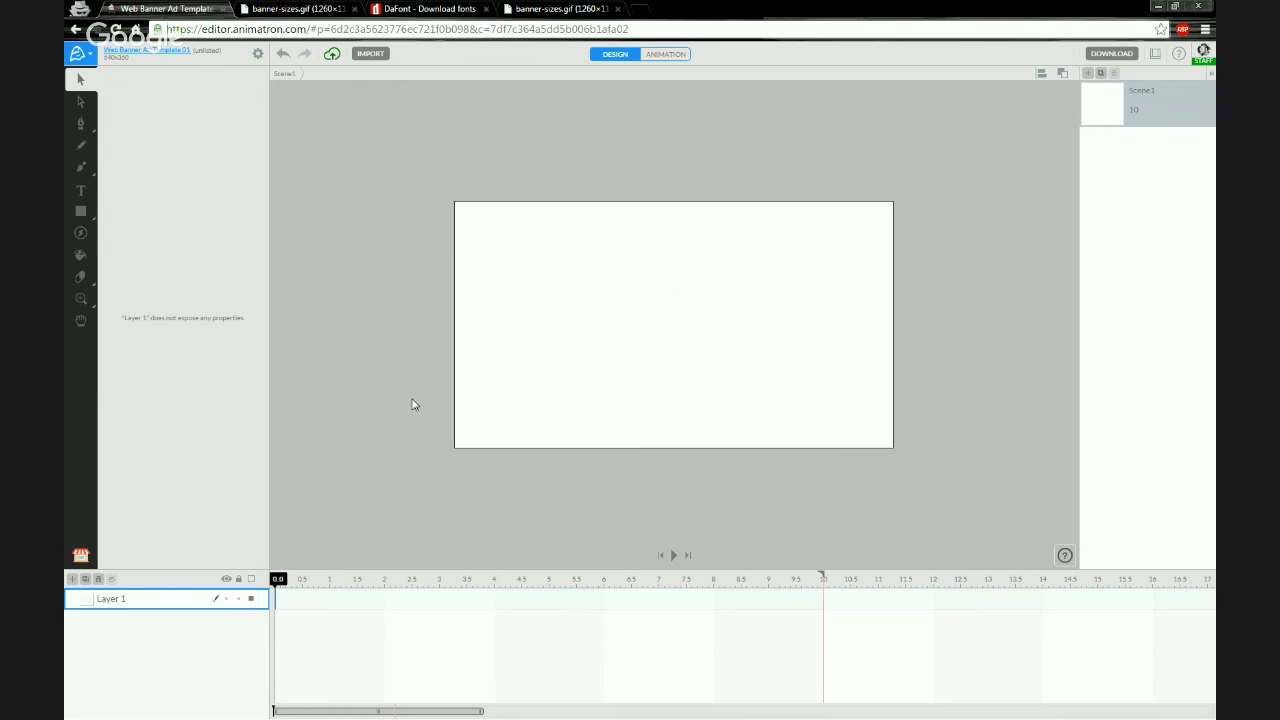
Add the text Web Banner Template 01 near the middle of the canvas
{"action": "left_click", "coordinate": [811, 484]}
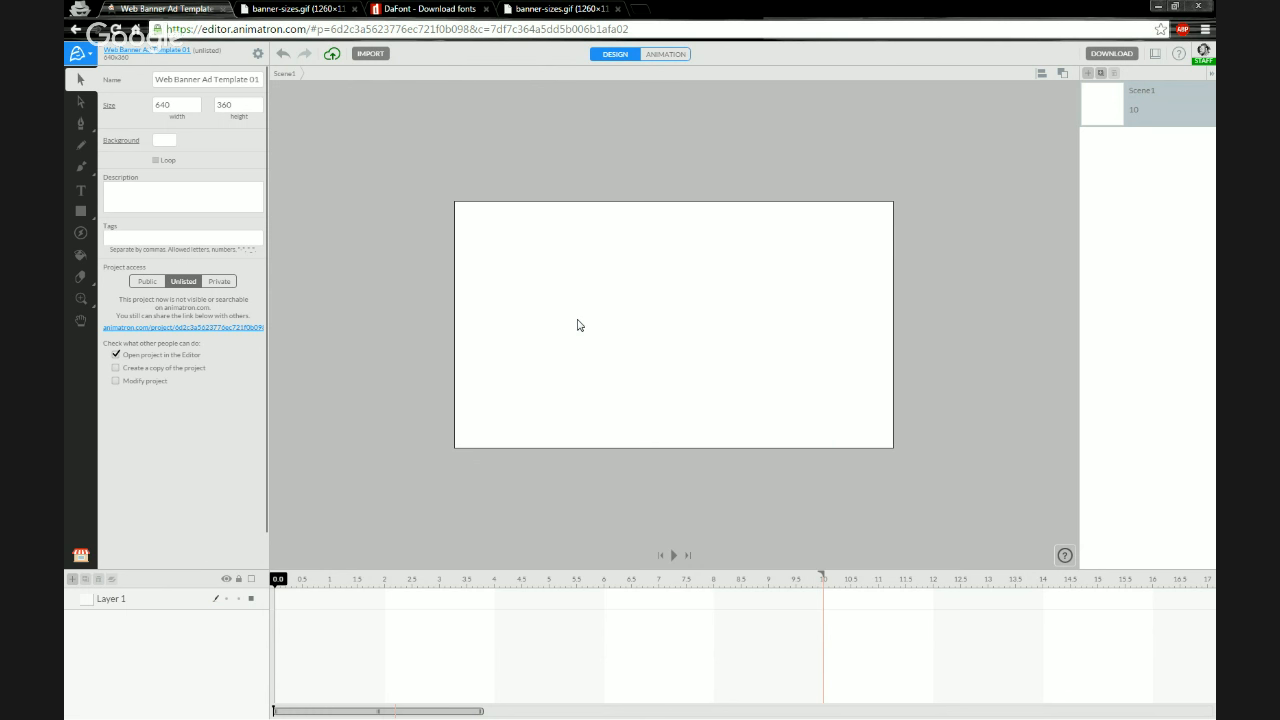
{"action": "key", "text": "t"}
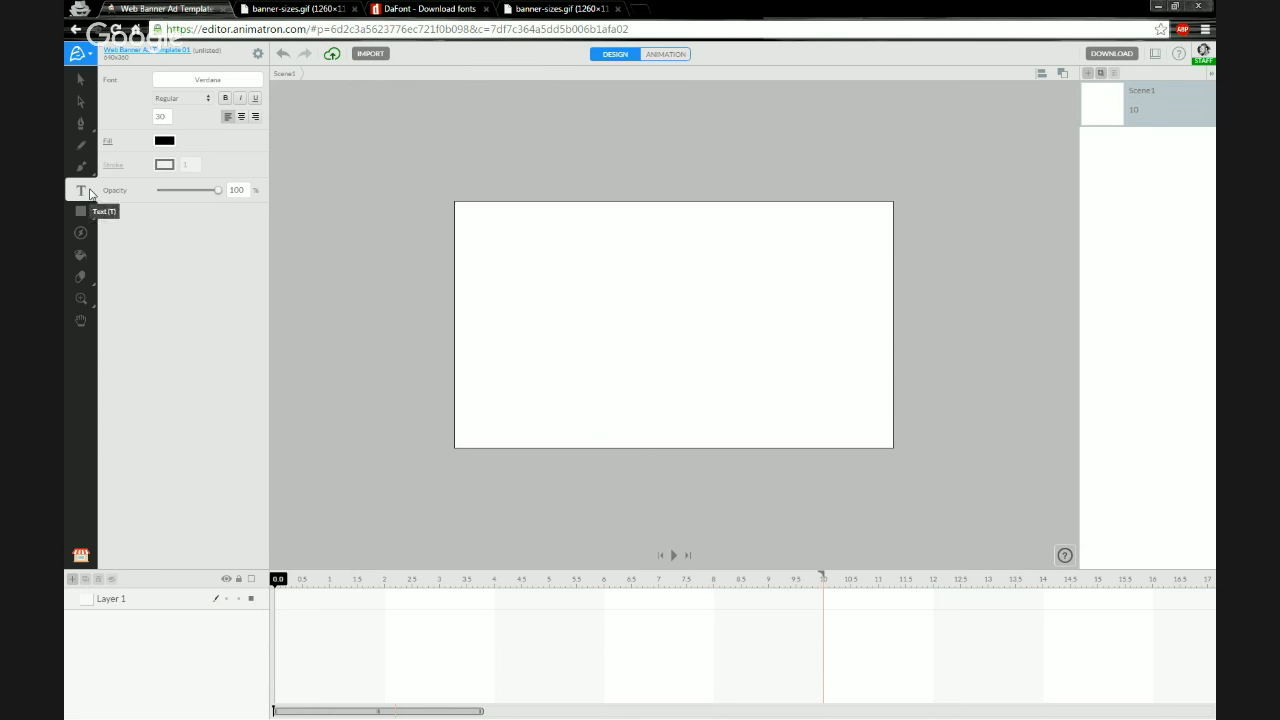
{"action": "left_click", "coordinate": [534, 313]}
{"action": "type", "text": "Web Ban"}
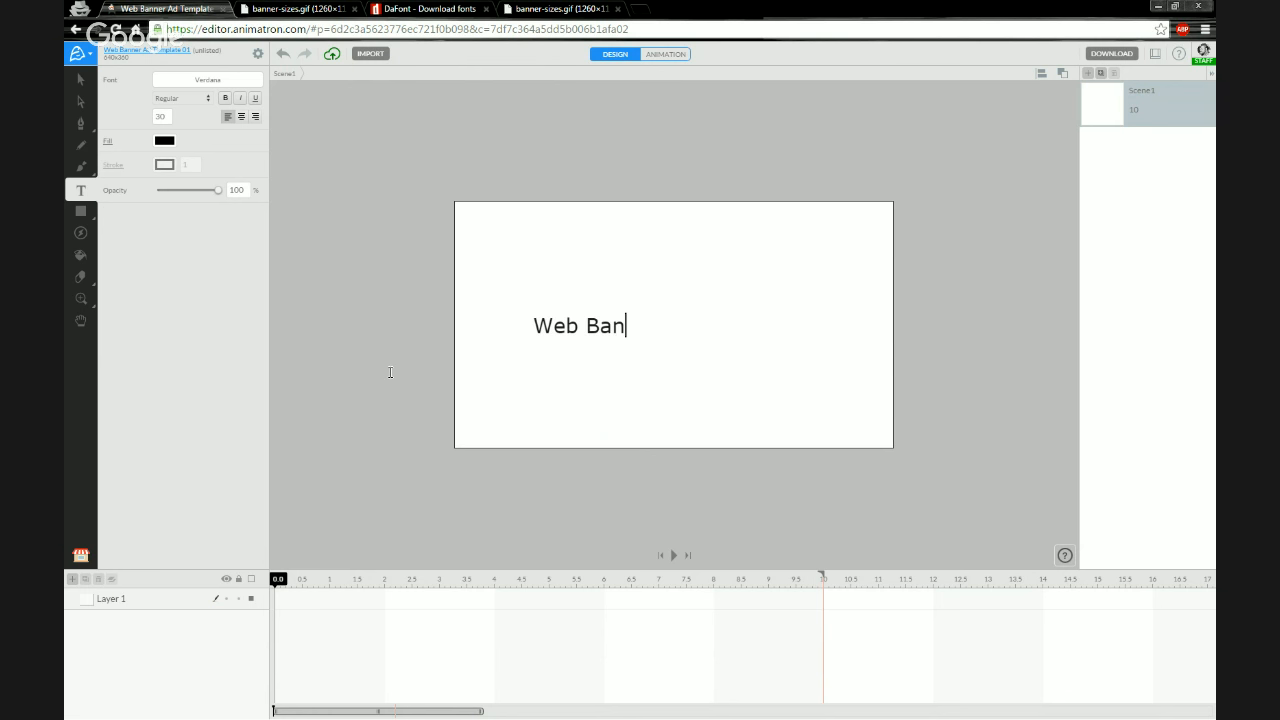
{"action": "type", "text": "ner Template"}
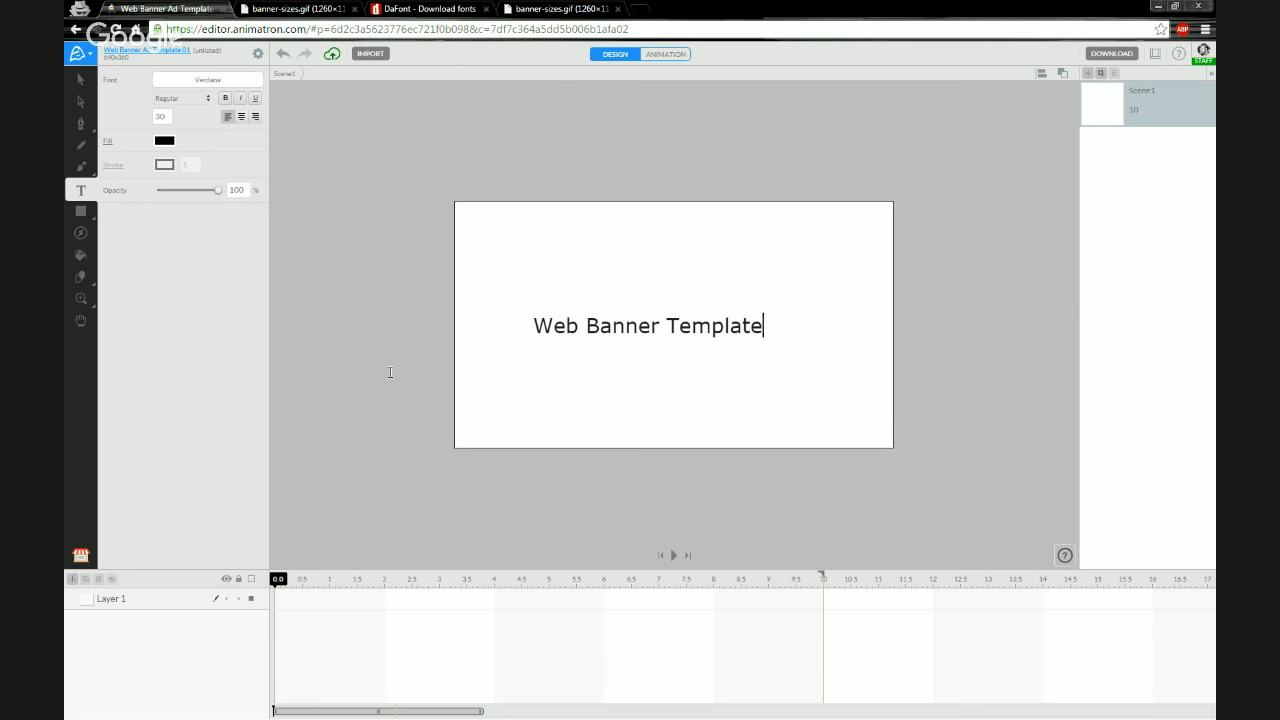
{"action": "type", "text": " 01"}
{"action": "left_click", "coordinate": [420, 331]}
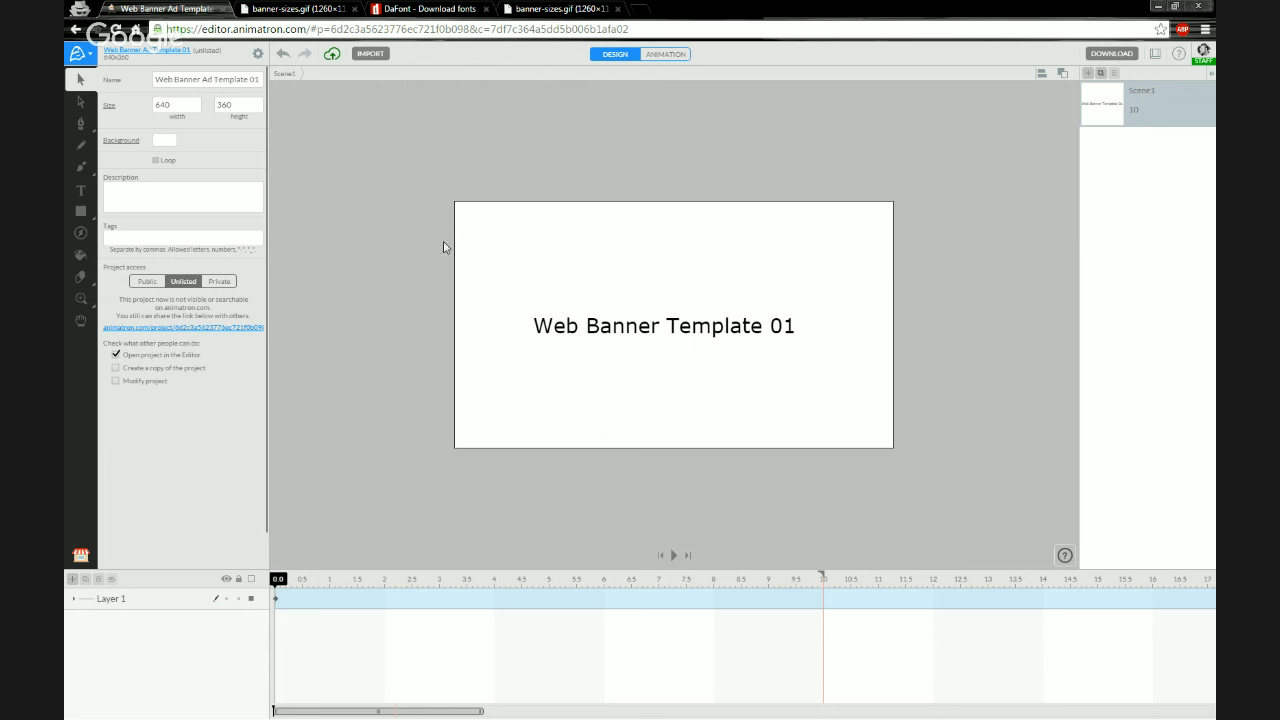
Duplicate the current project
{"action": "left_click", "coordinate": [81, 556]}
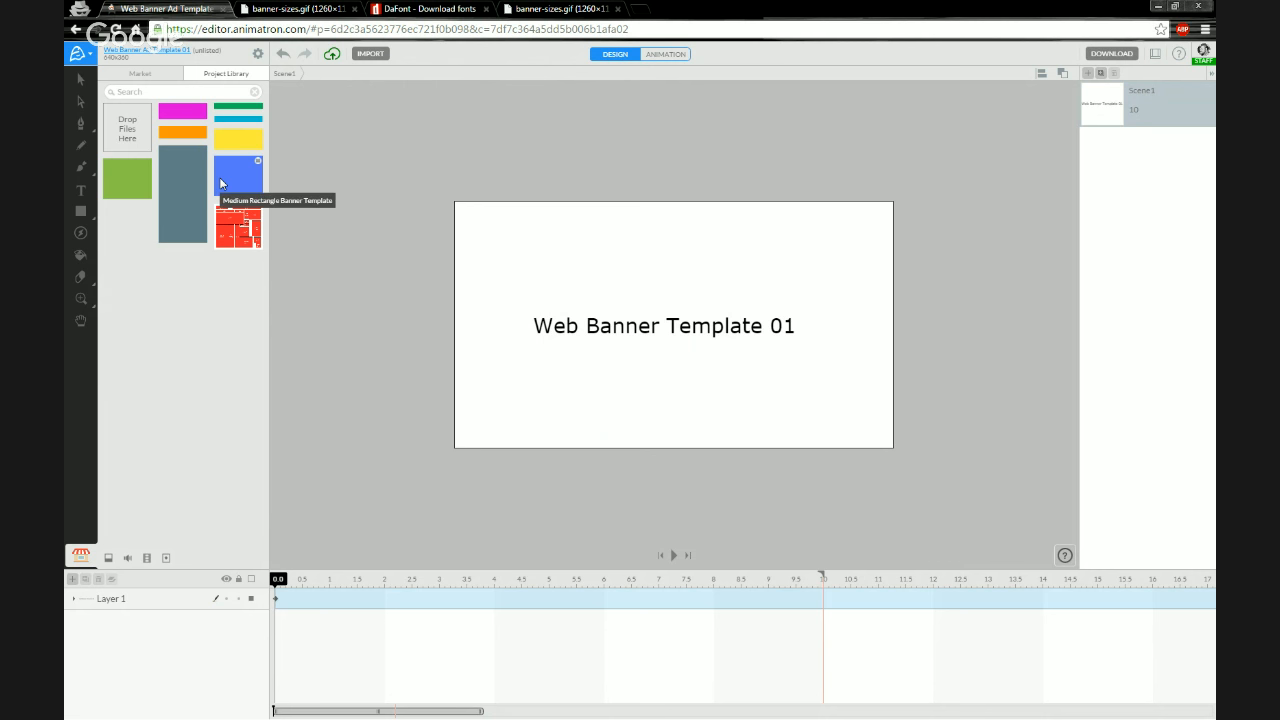
{"action": "left_click", "coordinate": [90, 61]}
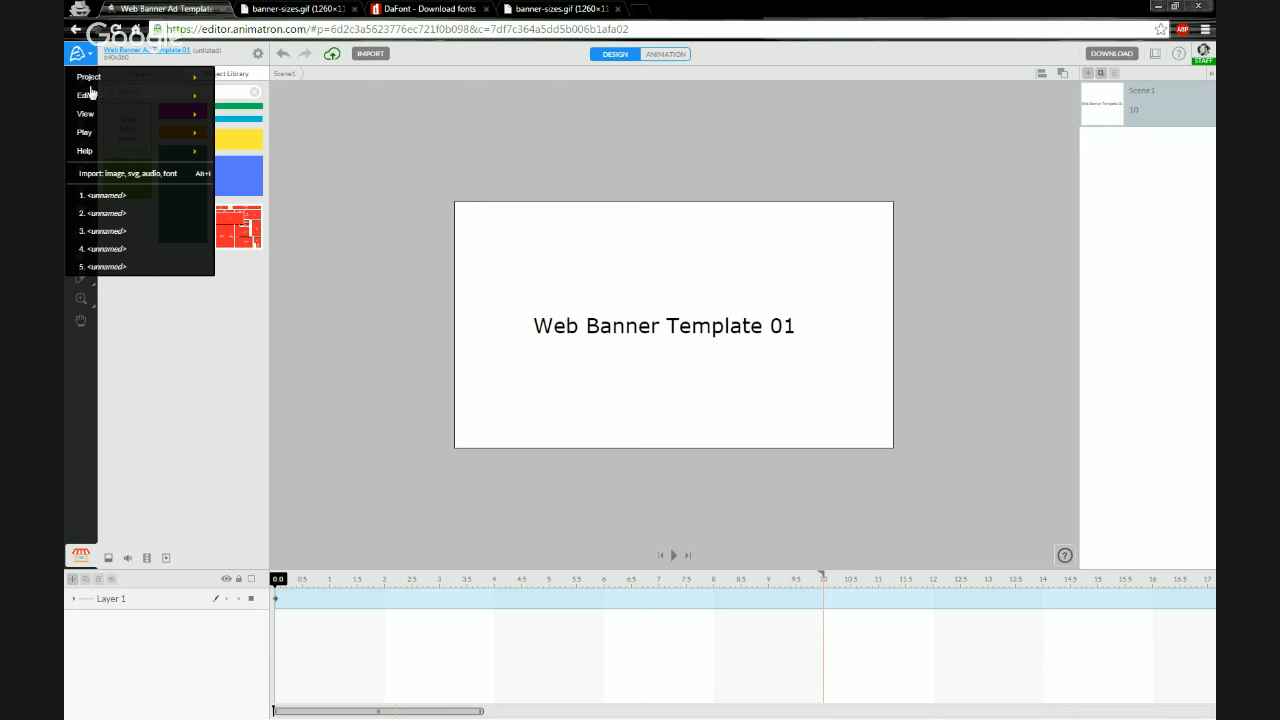
{"action": "mouse_move", "coordinate": [96, 80]}
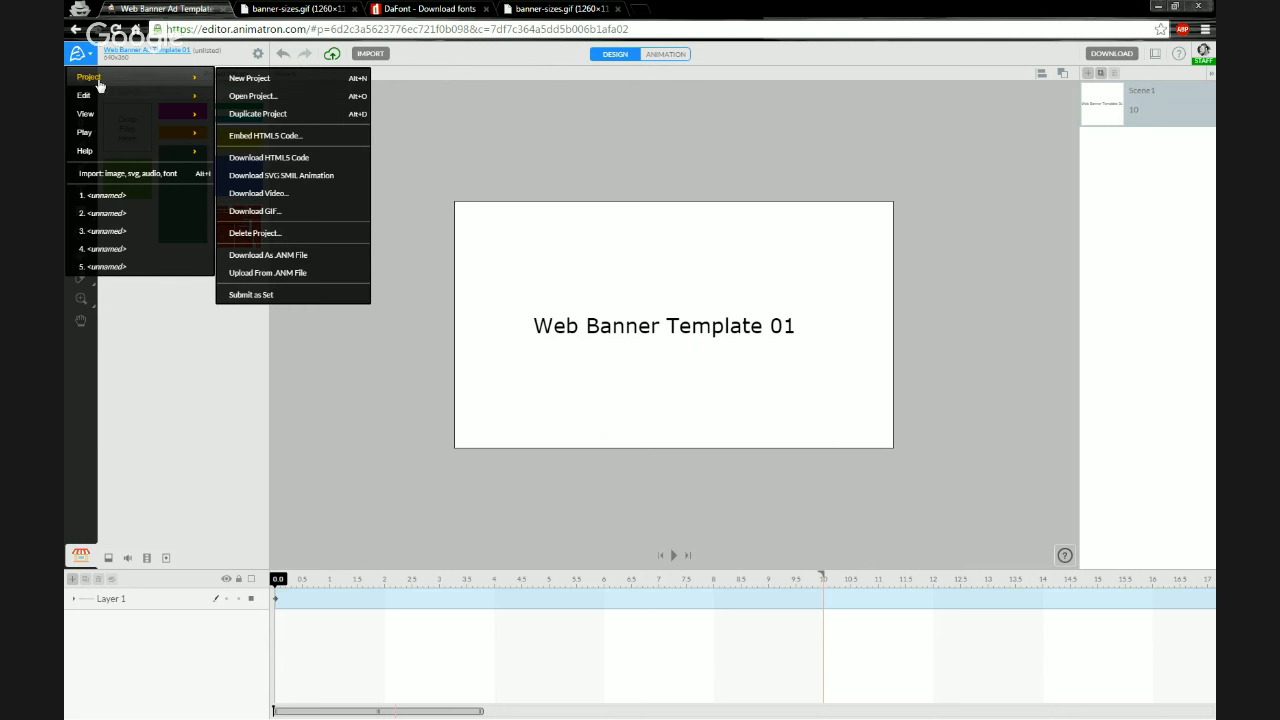
{"action": "left_click", "coordinate": [266, 118]}
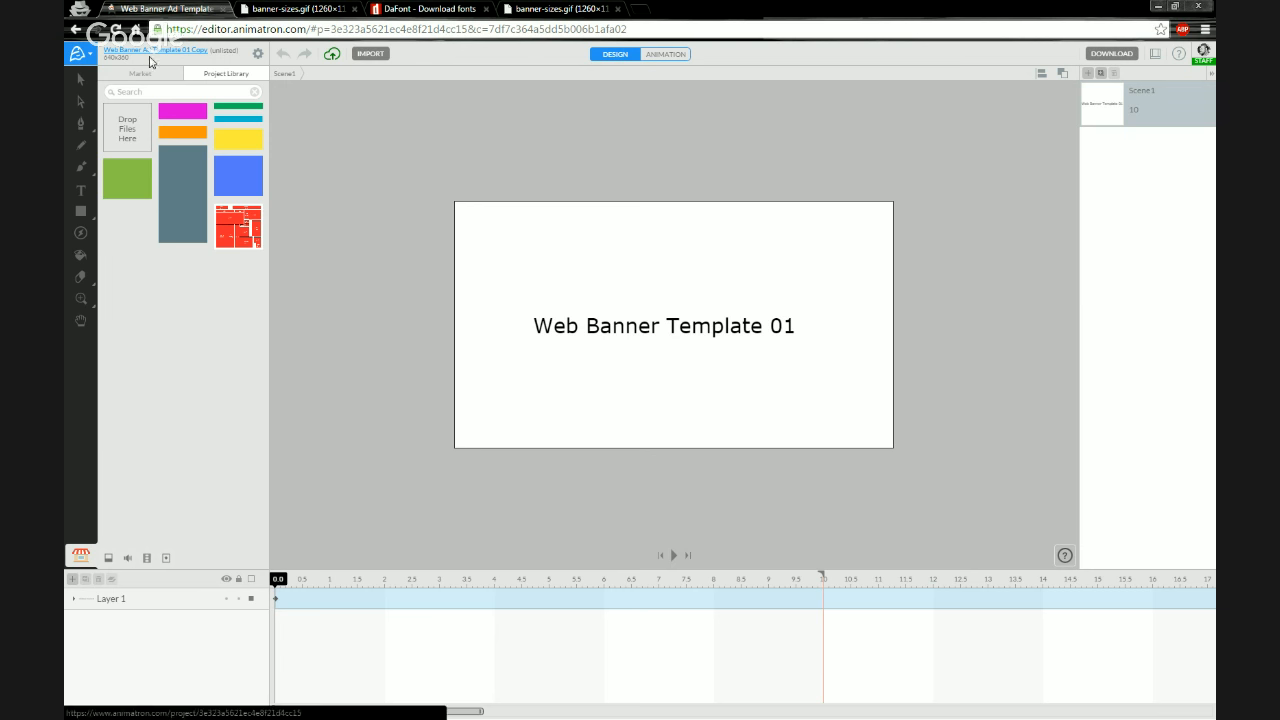
Rename the duplicated project Web Banner Ad Webinar Example in the project settings
{"action": "left_click", "coordinate": [258, 56]}
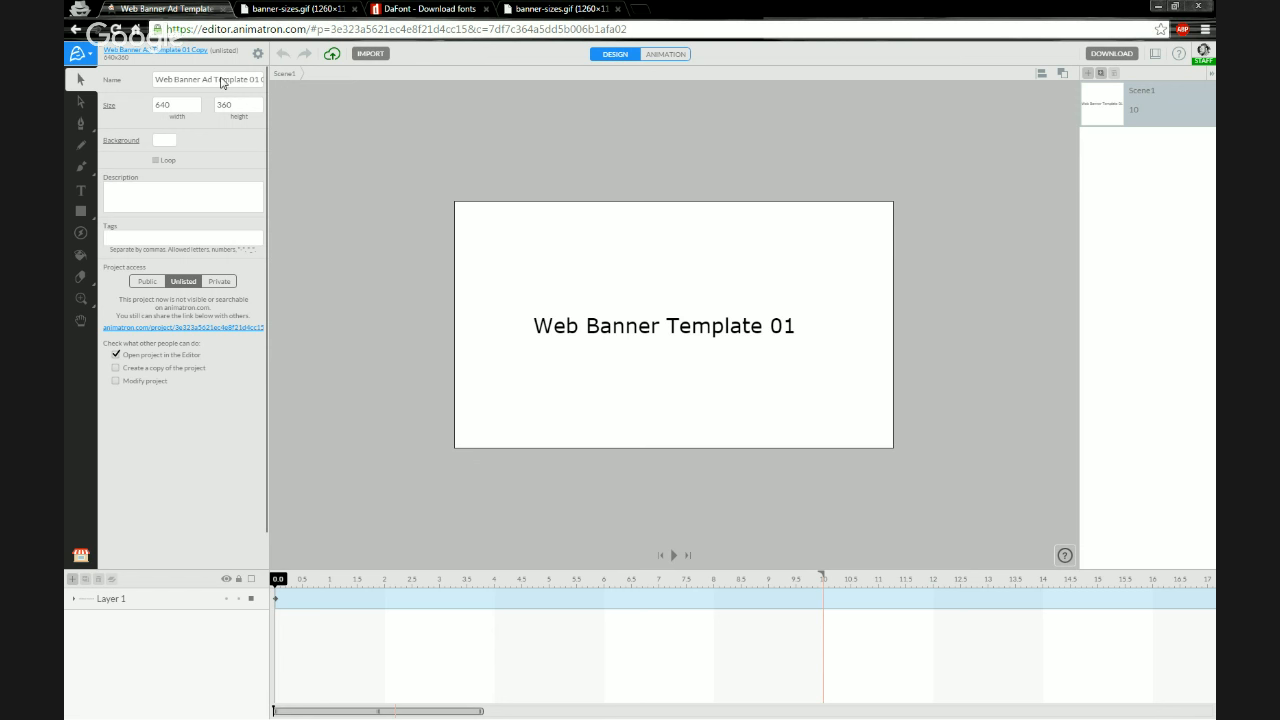
{"action": "left_click", "coordinate": [222, 83]}
{"action": "left_click_drag", "start_coordinate": [201, 85], "coordinate": [238, 89]}
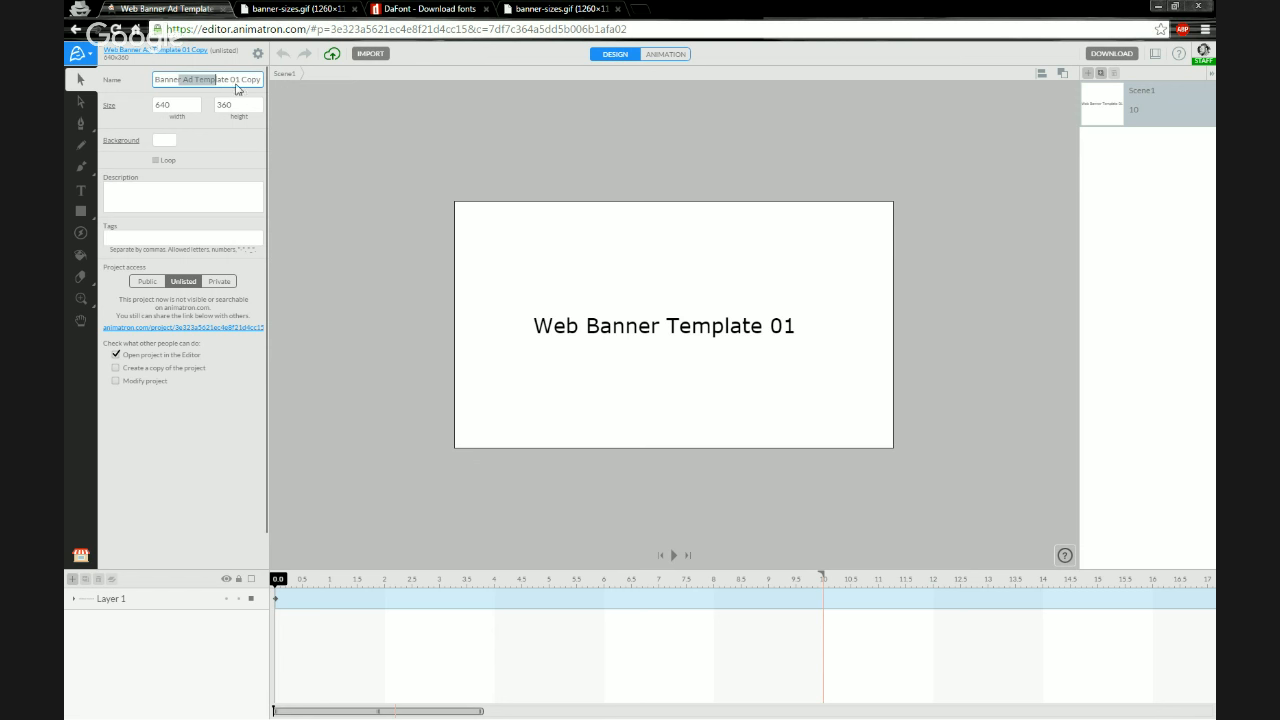
{"action": "left_click", "coordinate": [217, 83]}
{"action": "key", "text": "BackSpace"}
{"action": "key", "text": "BackSpace"}
{"action": "key", "text": "BackSpace"}
{"action": "key", "text": "BackSpace"}
{"action": "key", "text": "BackSpace"}
{"action": "key", "text": "BackSpace"}
{"action": "key", "text": "BackSpace"}
{"action": "key", "text": "BackSpace"}
{"action": "key", "text": "BackSpace"}
{"action": "key", "text": "BackSpace"}
{"action": "key", "text": "BackSpace"}
{"action": "key", "text": "BackSpace"}
{"action": "key", "text": "BackSpace"}
{"action": "type", "text": "Webinar Example"}
{"action": "key", "text": "Return"}
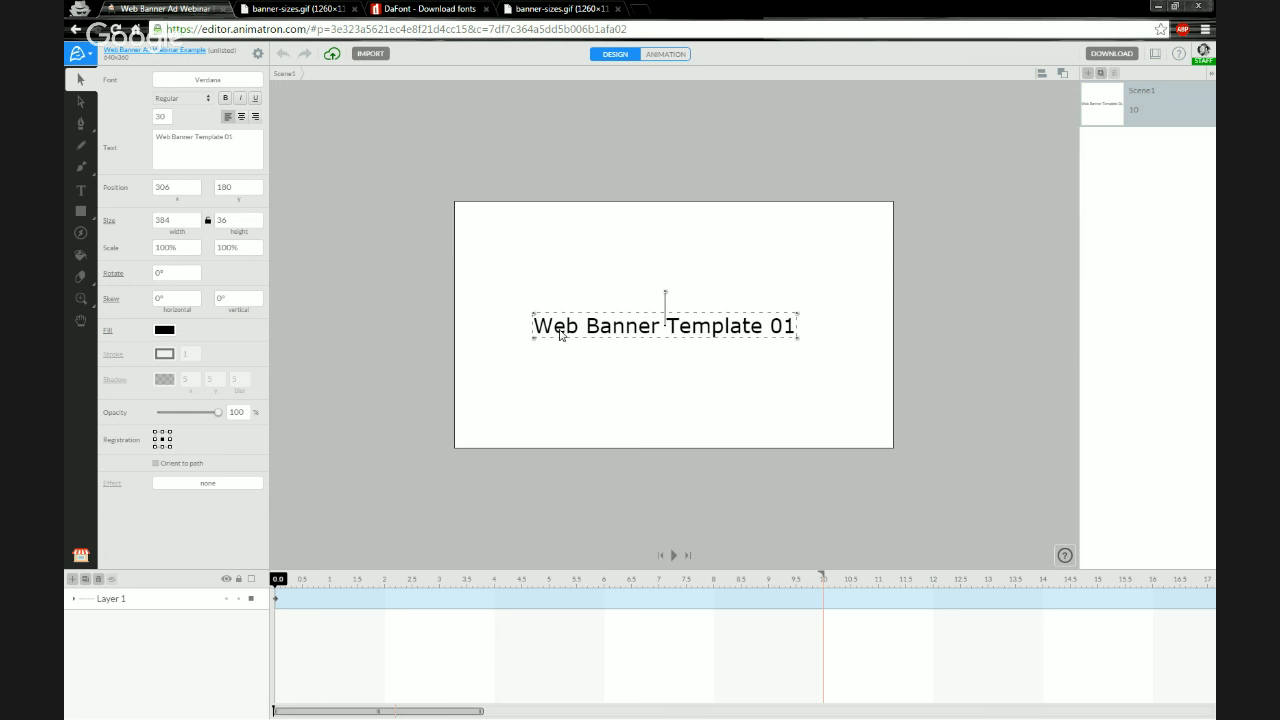
Delete the title text from the duplicate and open the My Projects page
{"action": "key", "text": "Delete"}
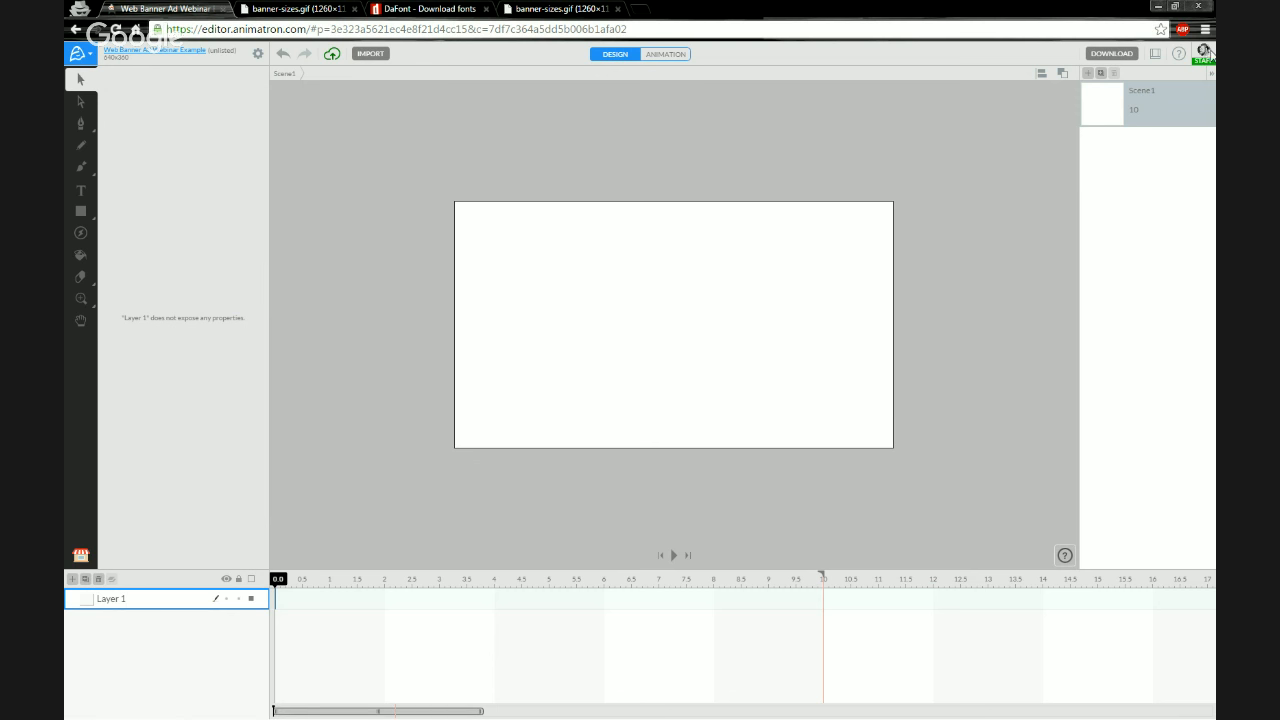
{"action": "left_click", "coordinate": [1204, 52]}
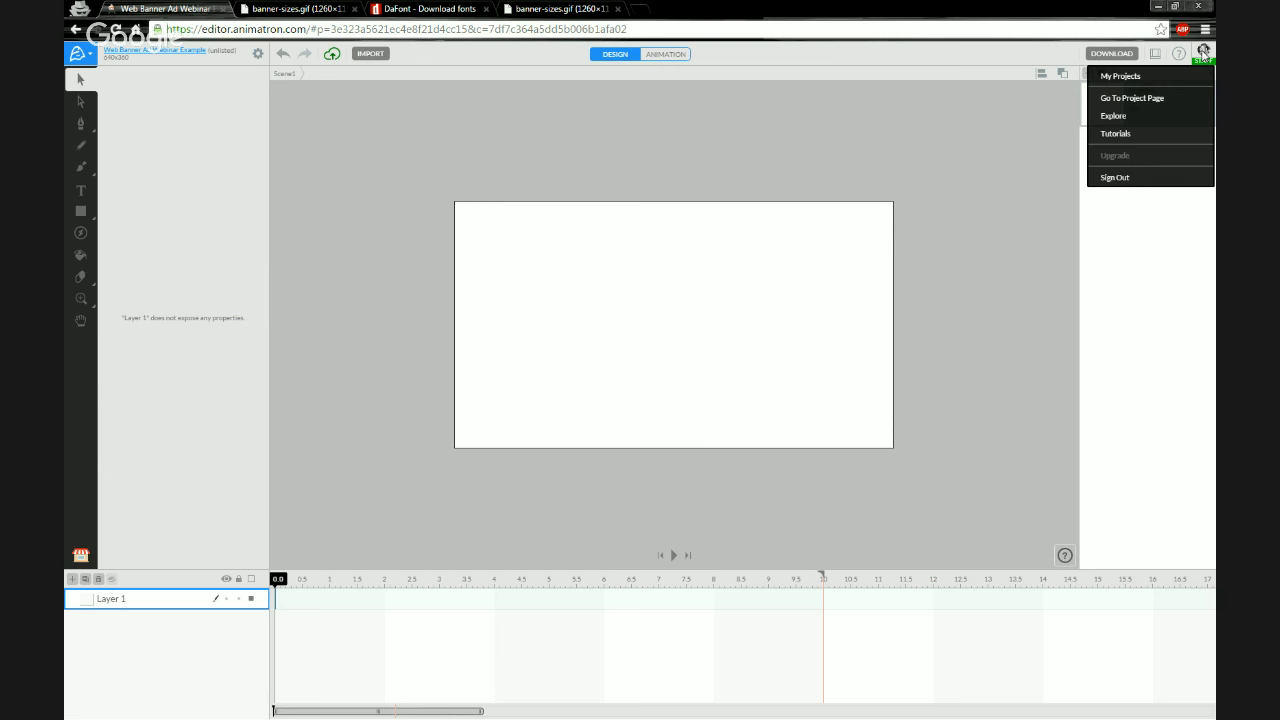
{"action": "left_click", "coordinate": [1158, 79]}
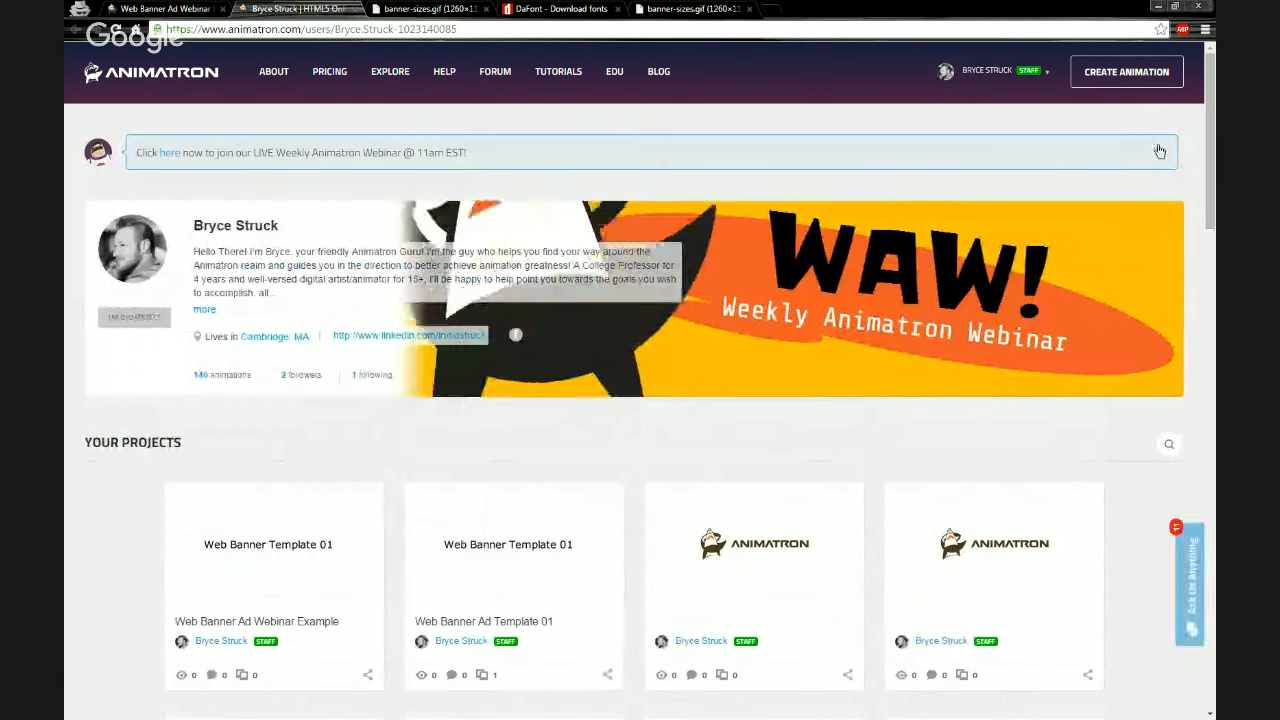
Duplicate the Web Banner Ad Template 01 project from its project page and close the preview
{"action": "left_click", "coordinate": [1159, 151]}
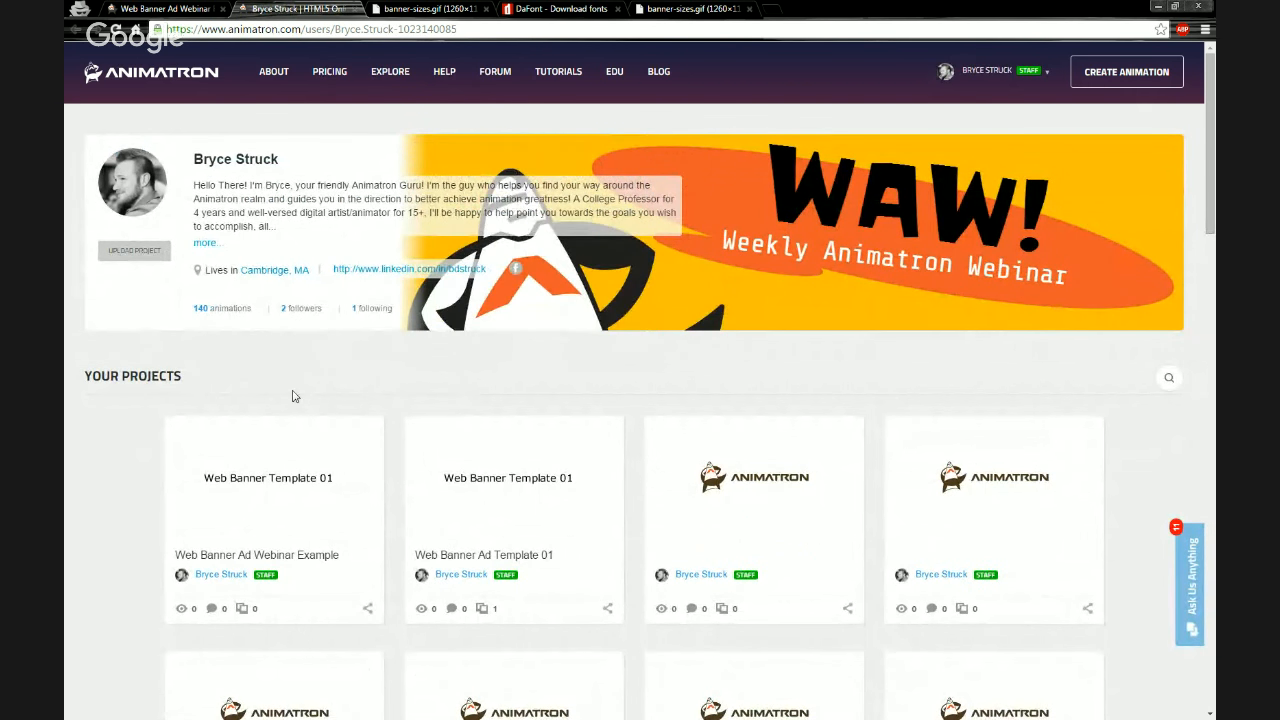
{"action": "scroll", "coordinate": [293, 397], "scroll_direction": "down", "scroll_amount": 2}
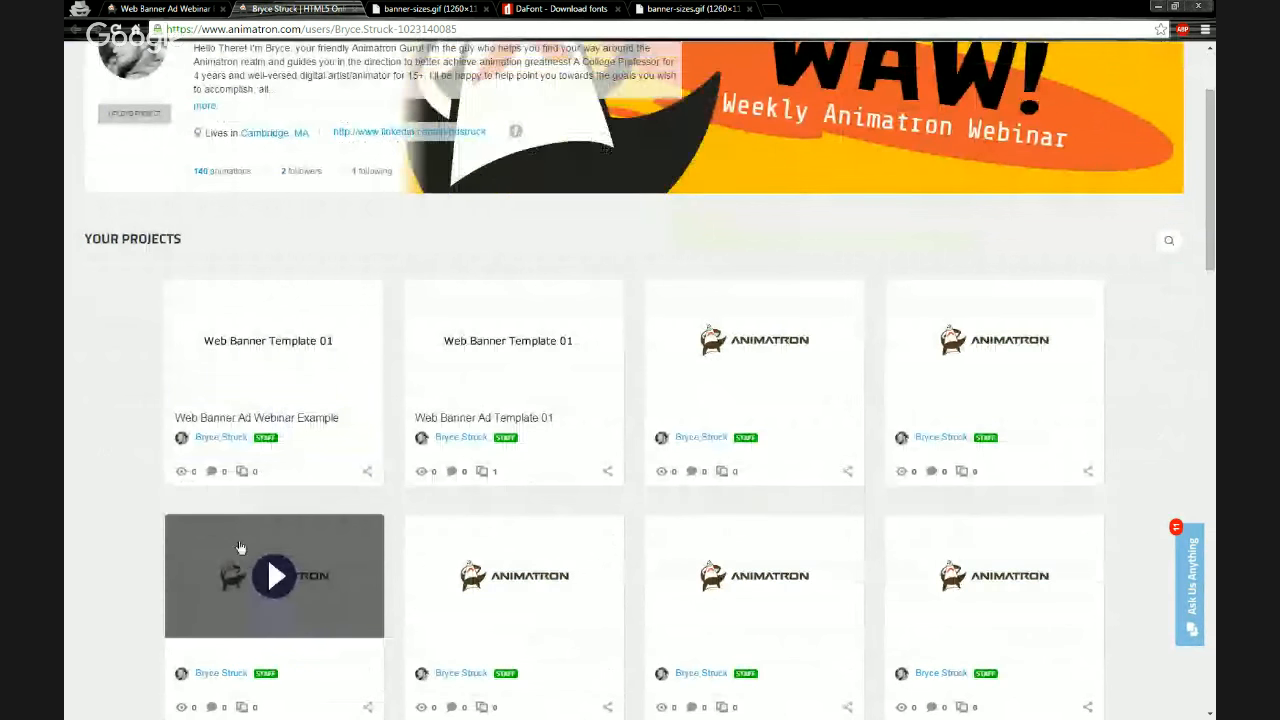
{"action": "scroll", "coordinate": [291, 492], "scroll_direction": "up", "scroll_amount": 1}
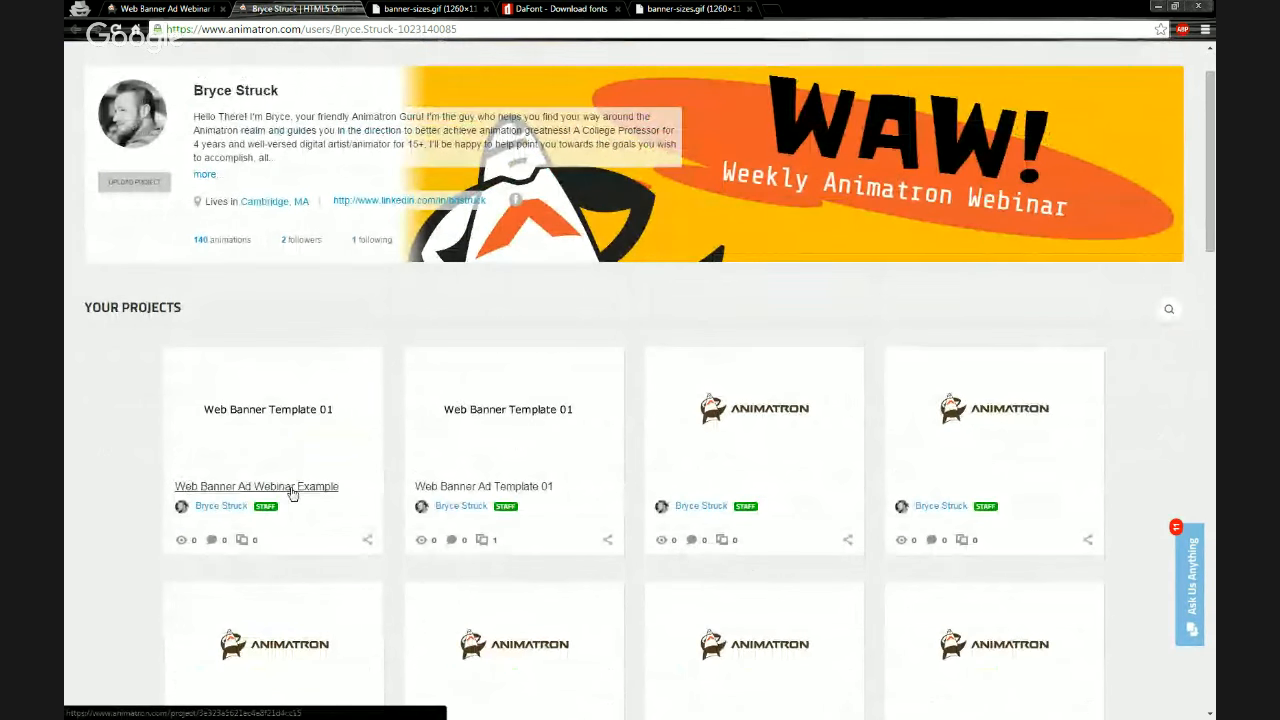
{"action": "scroll", "coordinate": [200, 486], "scroll_direction": "up", "scroll_amount": 1}
{"action": "scroll", "coordinate": [200, 486], "scroll_direction": "down", "scroll_amount": 1}
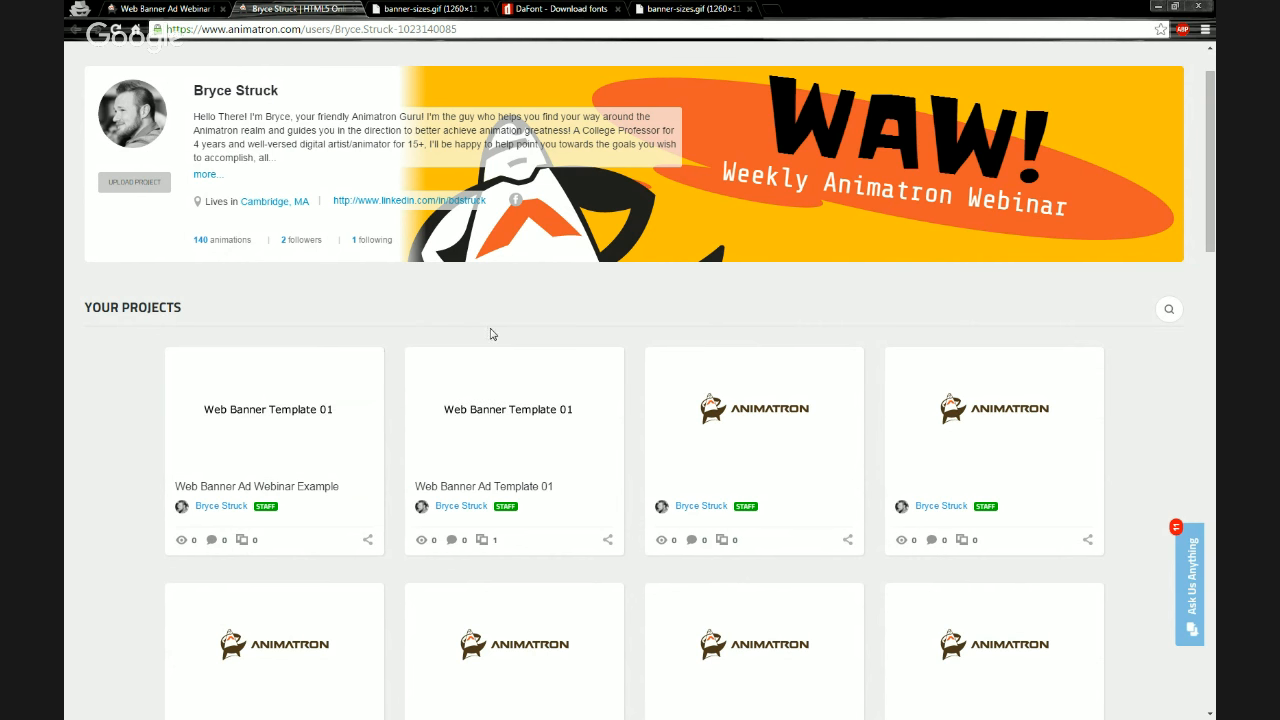
{"action": "left_click", "coordinate": [467, 409]}
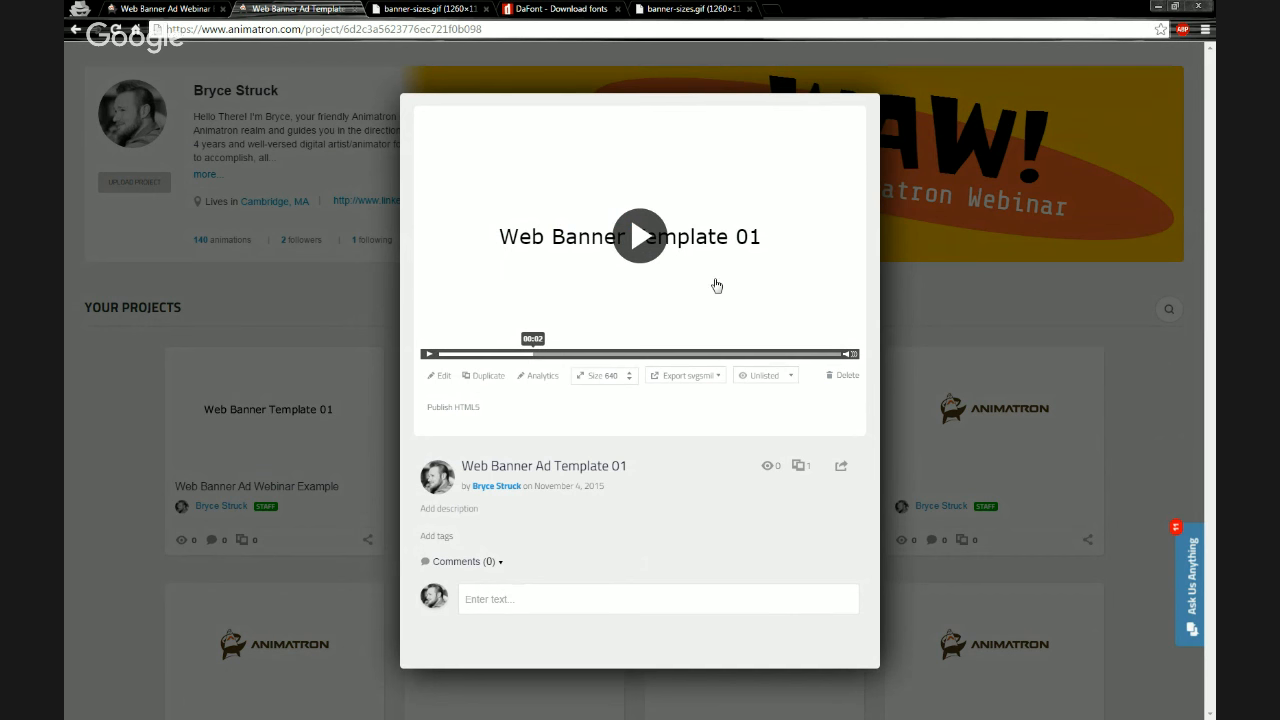
{"action": "left_click", "coordinate": [489, 376]}
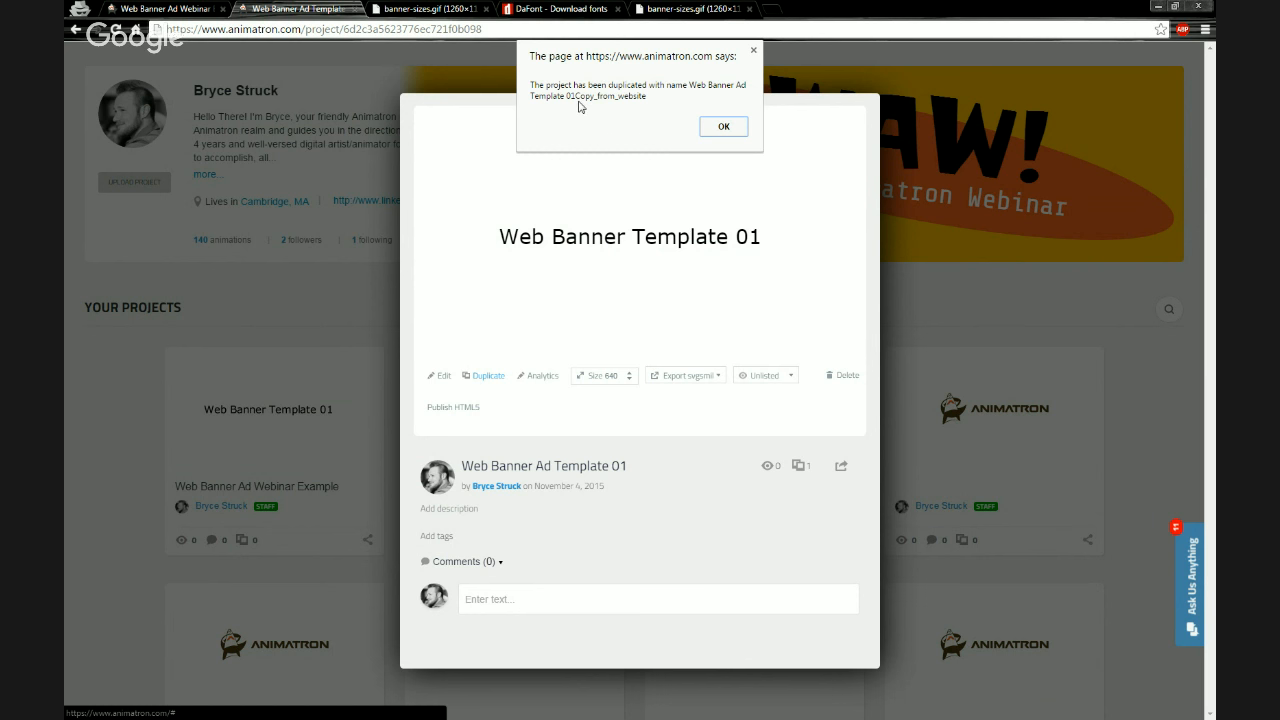
{"action": "left_click", "coordinate": [721, 127]}
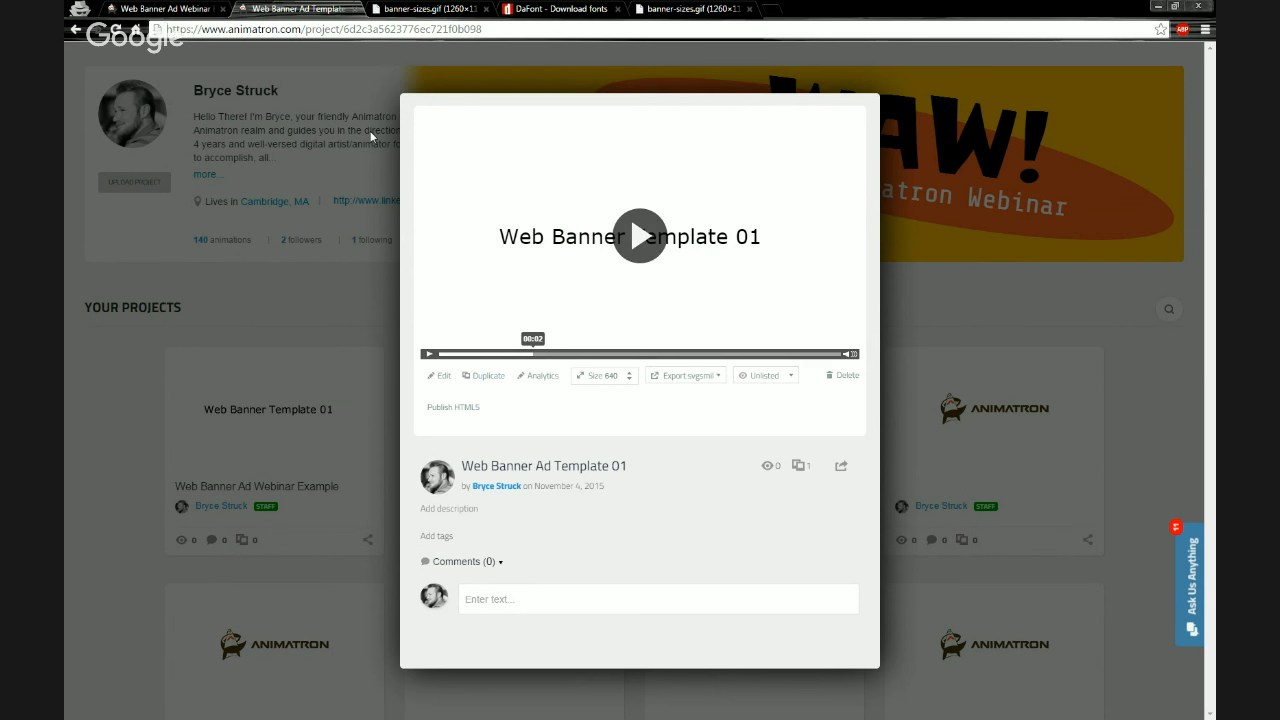
{"action": "left_click", "coordinate": [321, 295]}
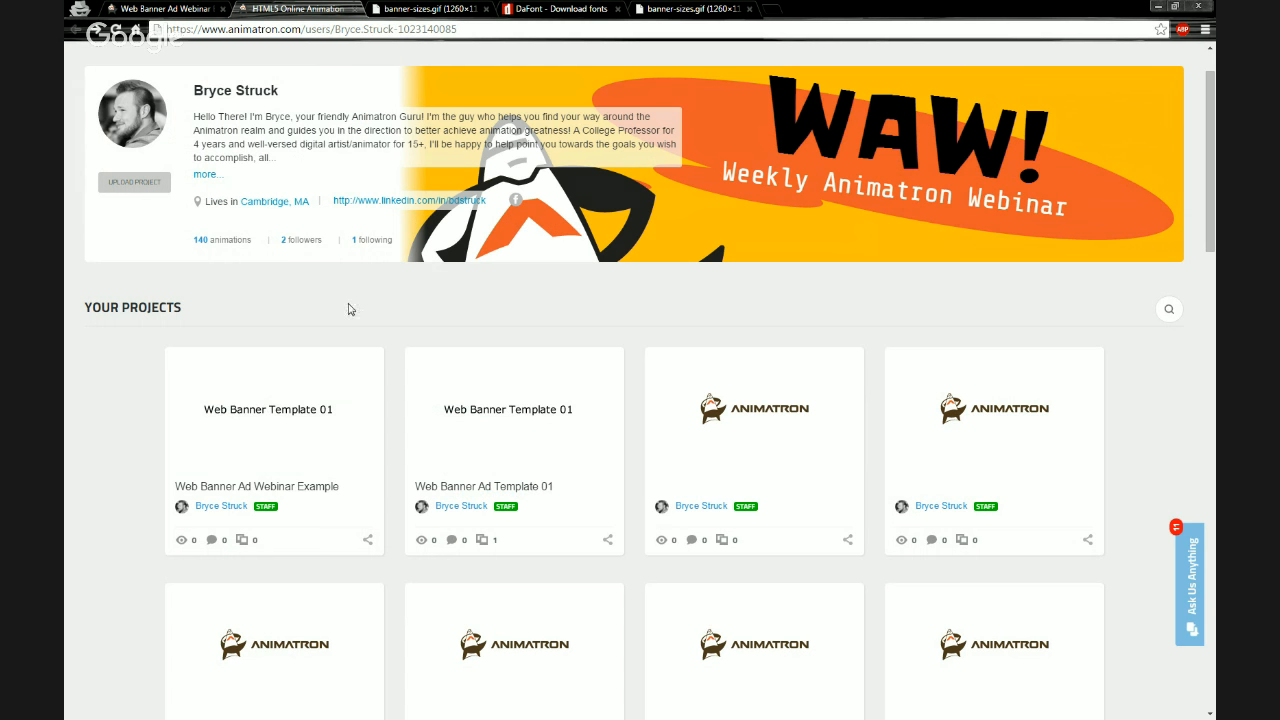
Reload the projects page and open the copied Web Banner Ad Template 01Copy_from_website project
{"action": "left_click", "coordinate": [117, 30]}
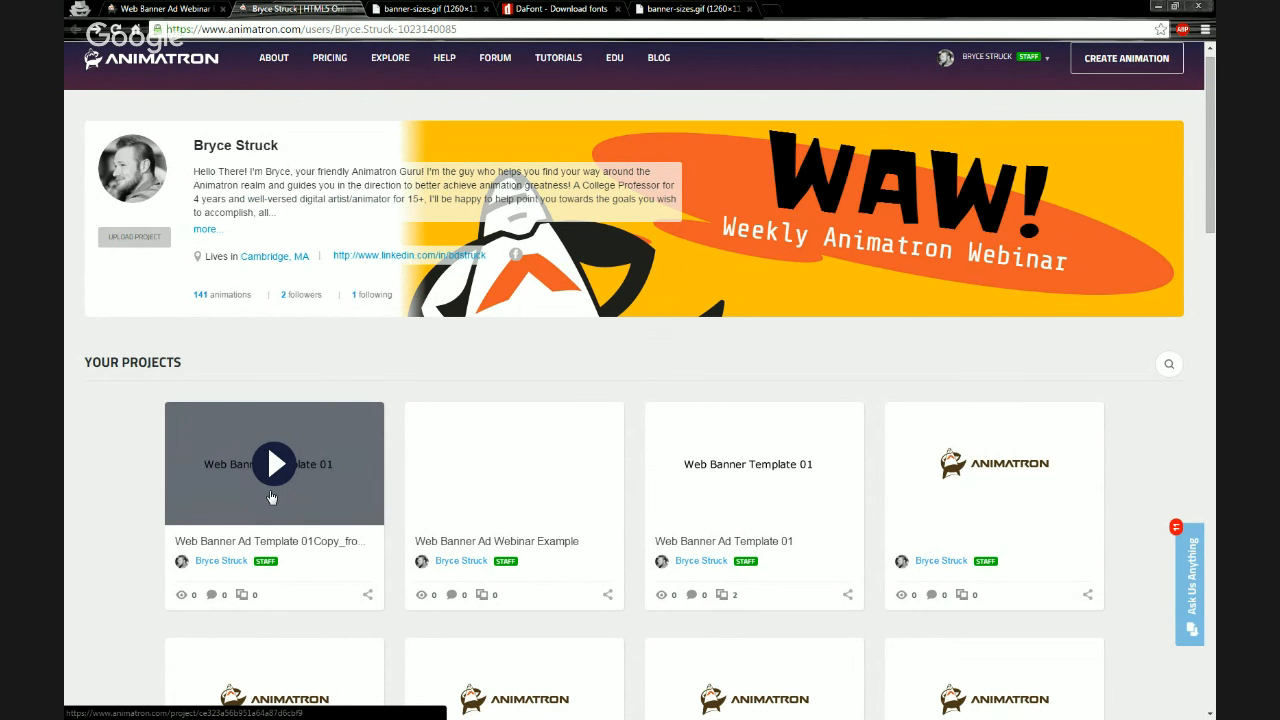
{"action": "left_click", "coordinate": [271, 497]}
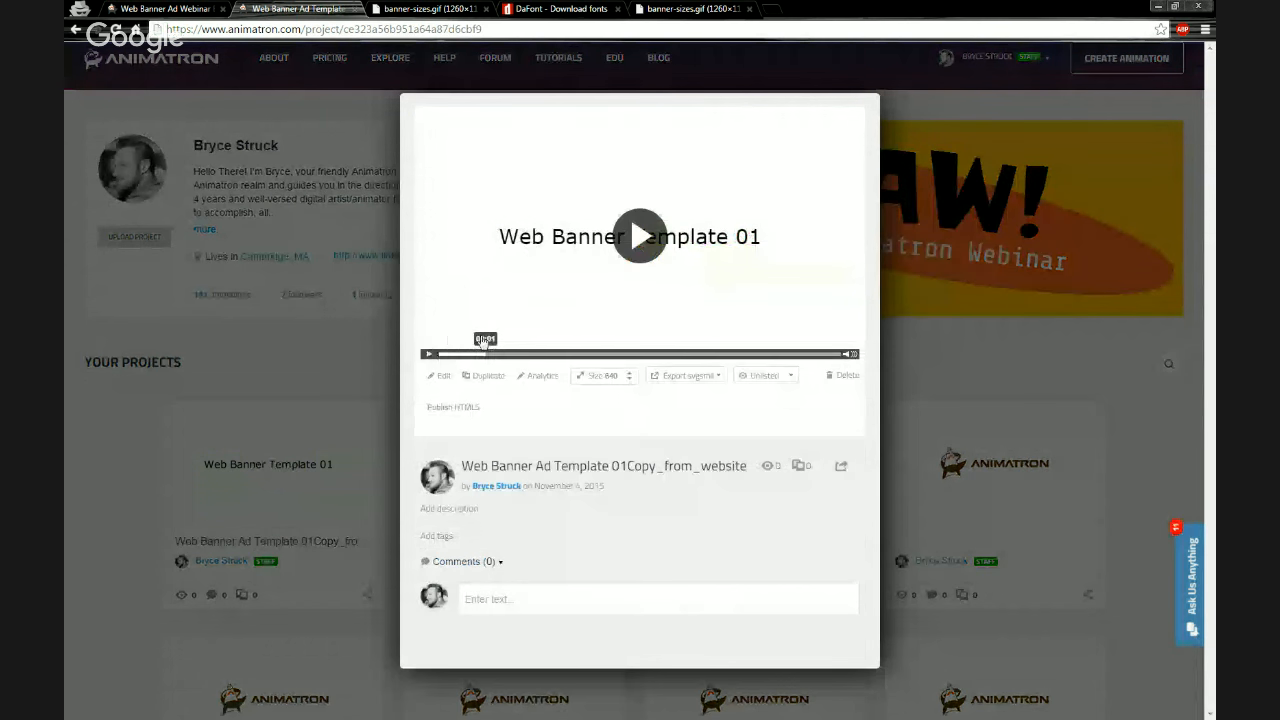
{"action": "double_click", "coordinate": [565, 466]}
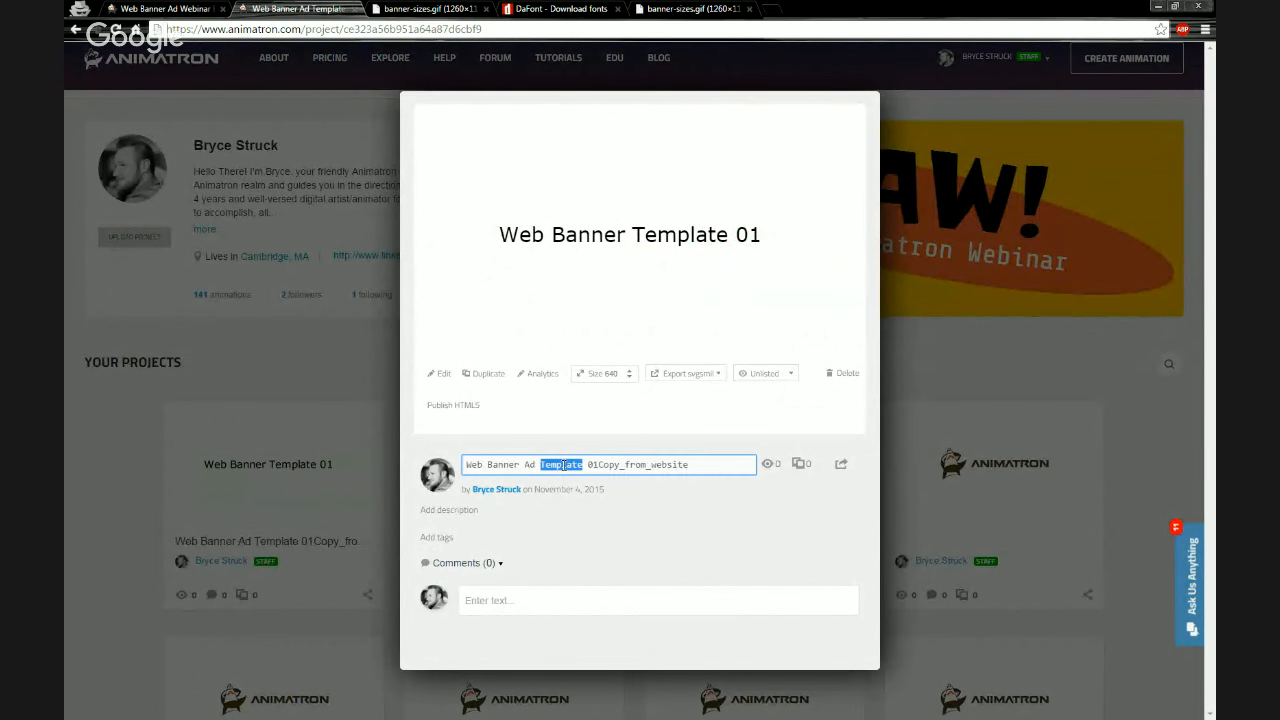
{"action": "left_click", "coordinate": [520, 464]}
{"action": "left_click", "coordinate": [636, 498]}
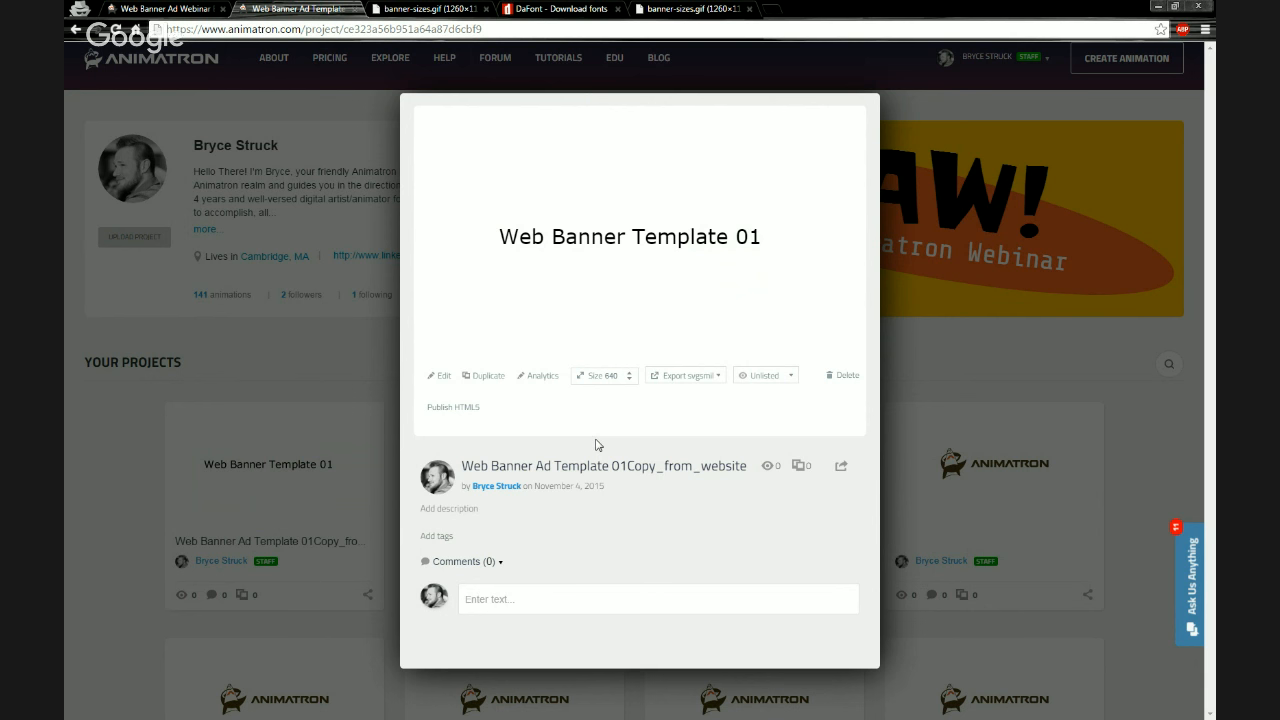
Play the copied project's preview and close it
{"action": "mouse_move", "coordinate": [577, 282]}
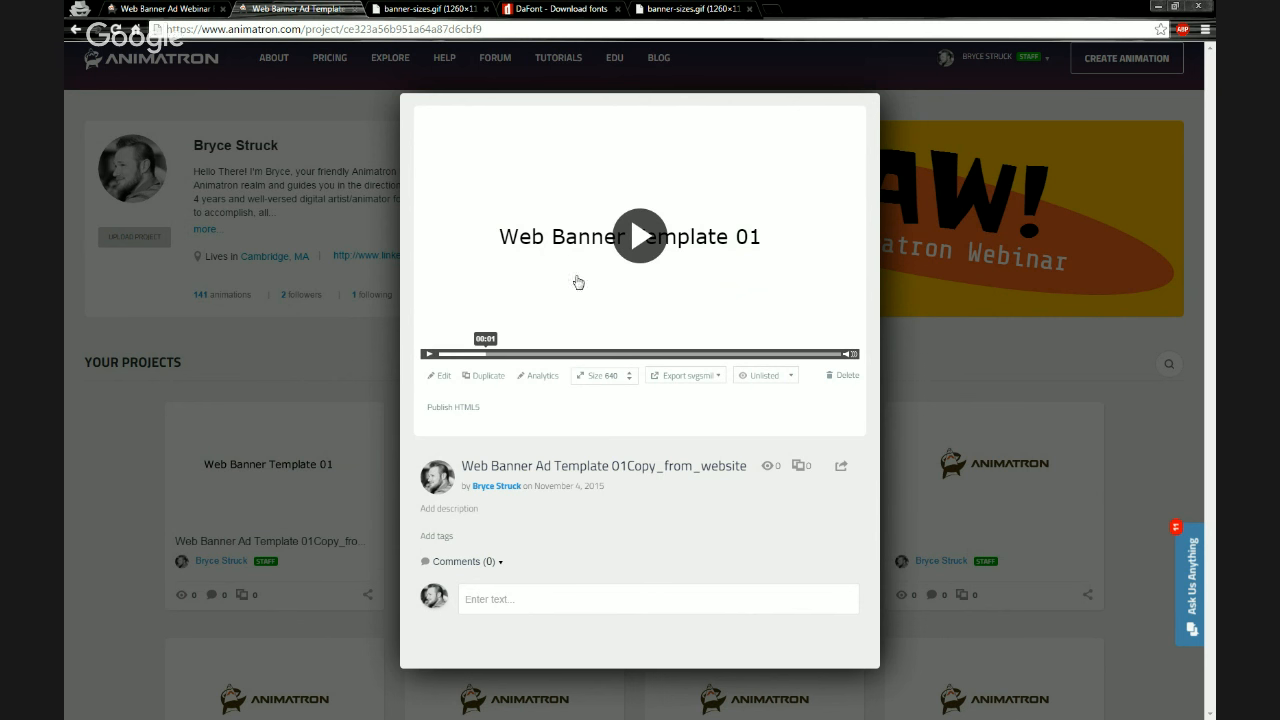
{"action": "left_click", "coordinate": [429, 354]}
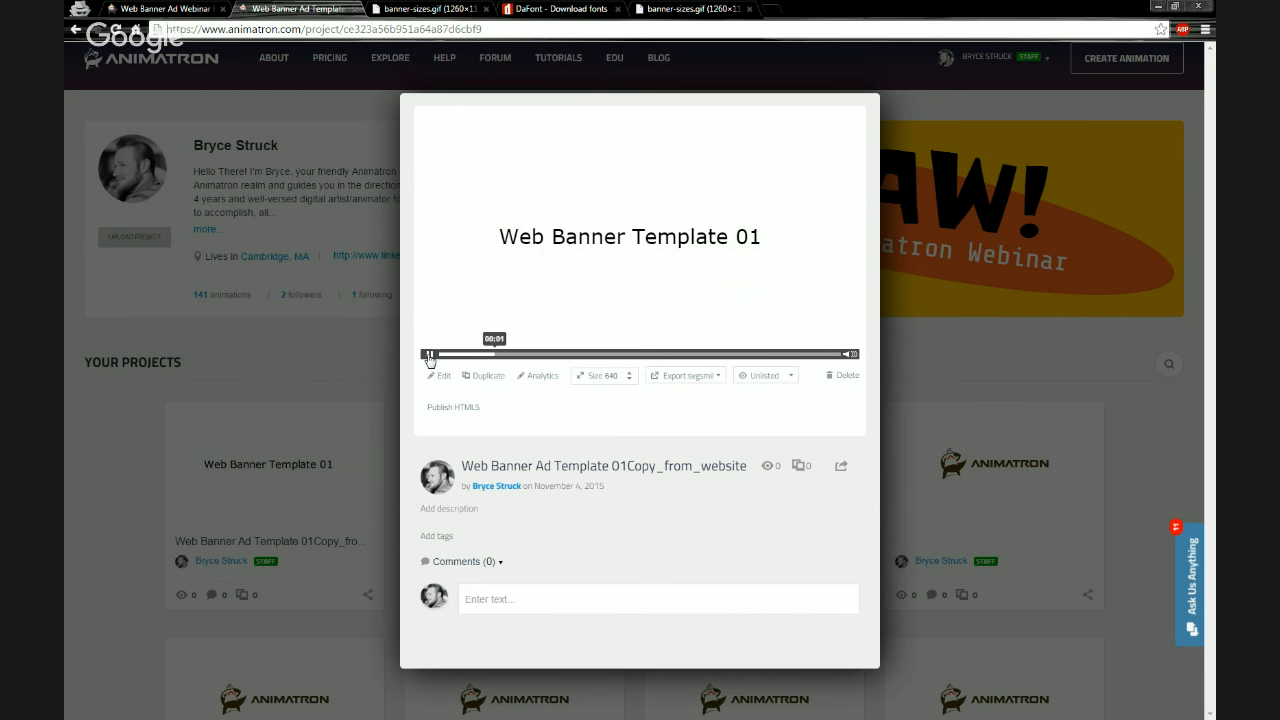
{"action": "left_click", "coordinate": [429, 354]}
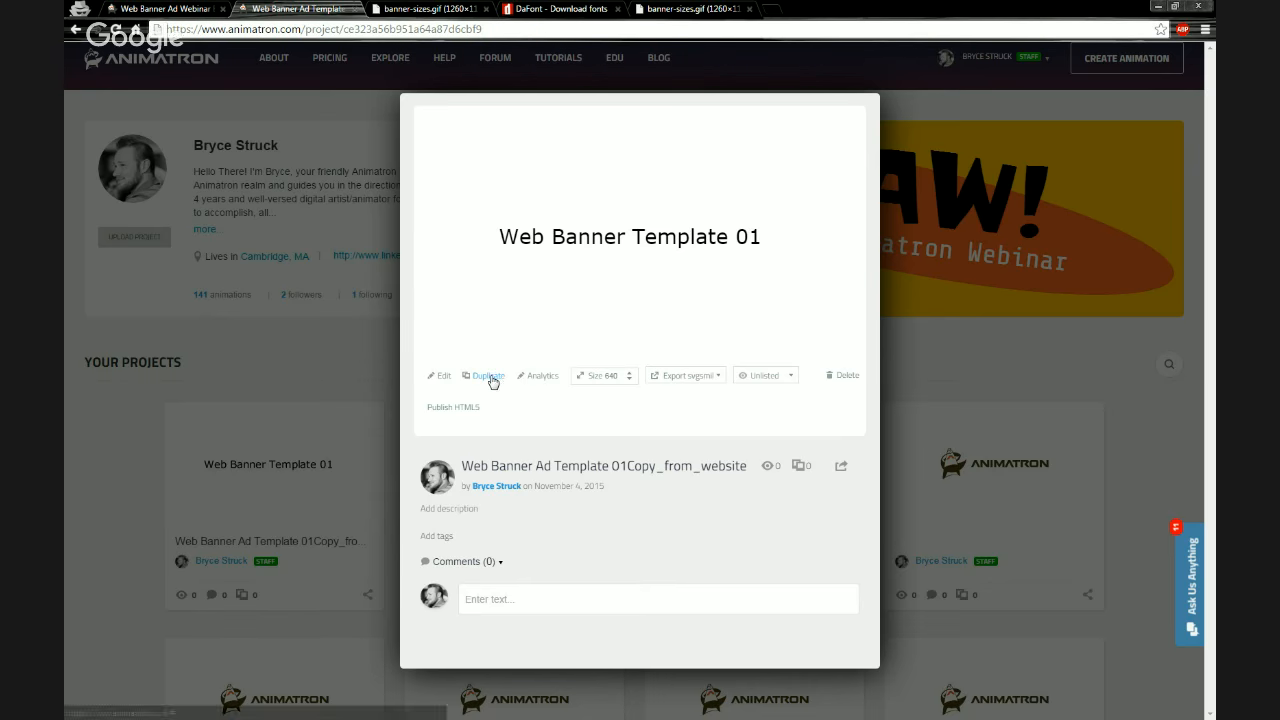
{"action": "left_click", "coordinate": [336, 362]}
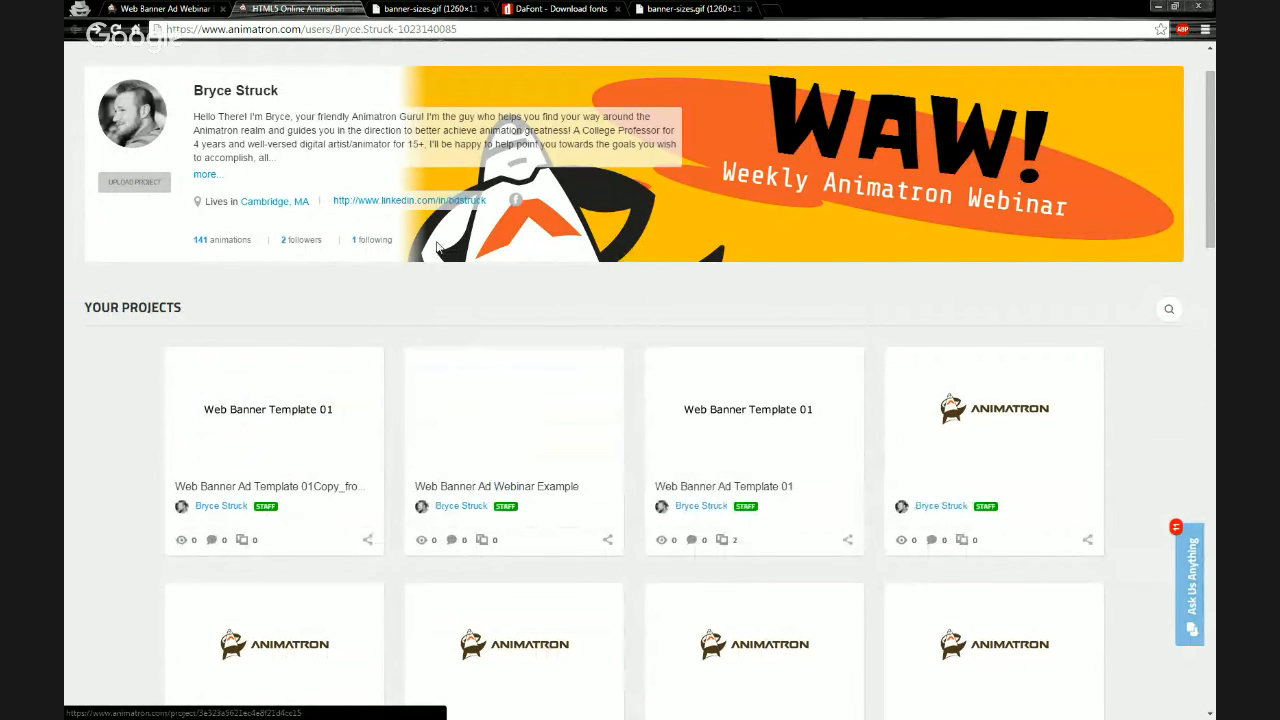
Switch to the Web Banner Ad Webinar Example editor tab and open the project library
{"action": "left_click", "coordinate": [170, 10]}
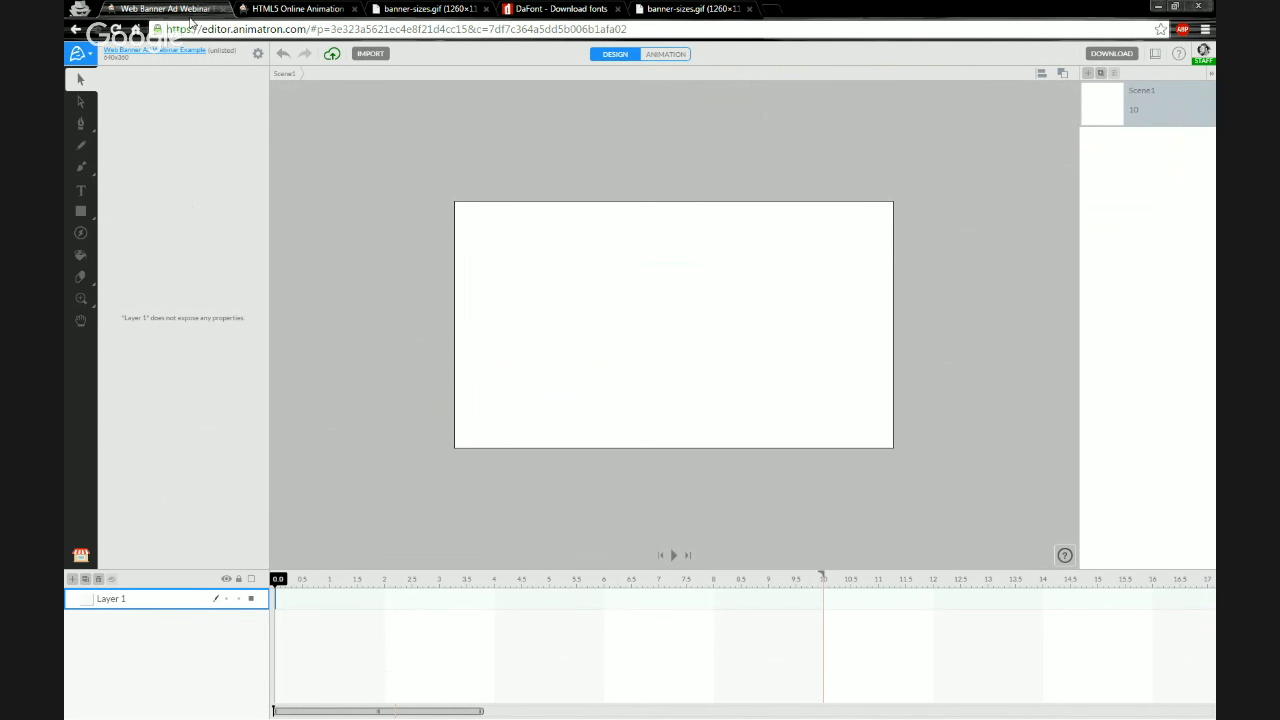
{"action": "left_click", "coordinate": [339, 216]}
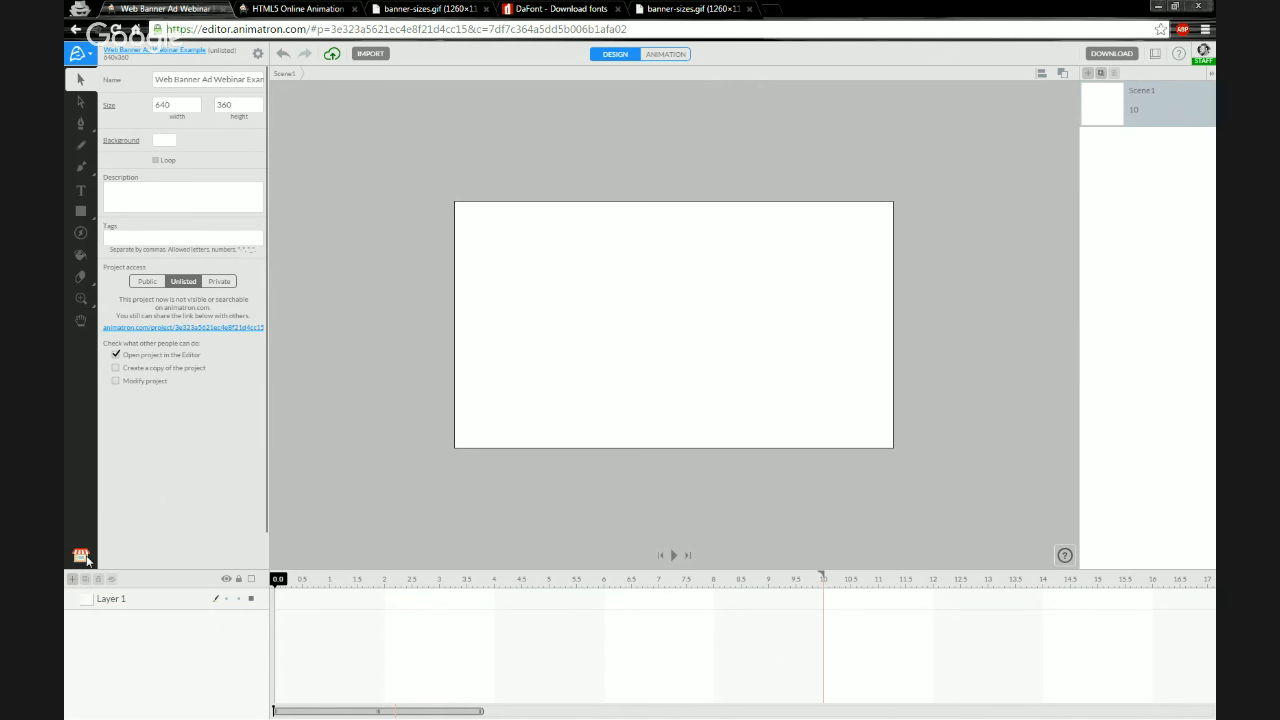
{"action": "left_click", "coordinate": [81, 557]}
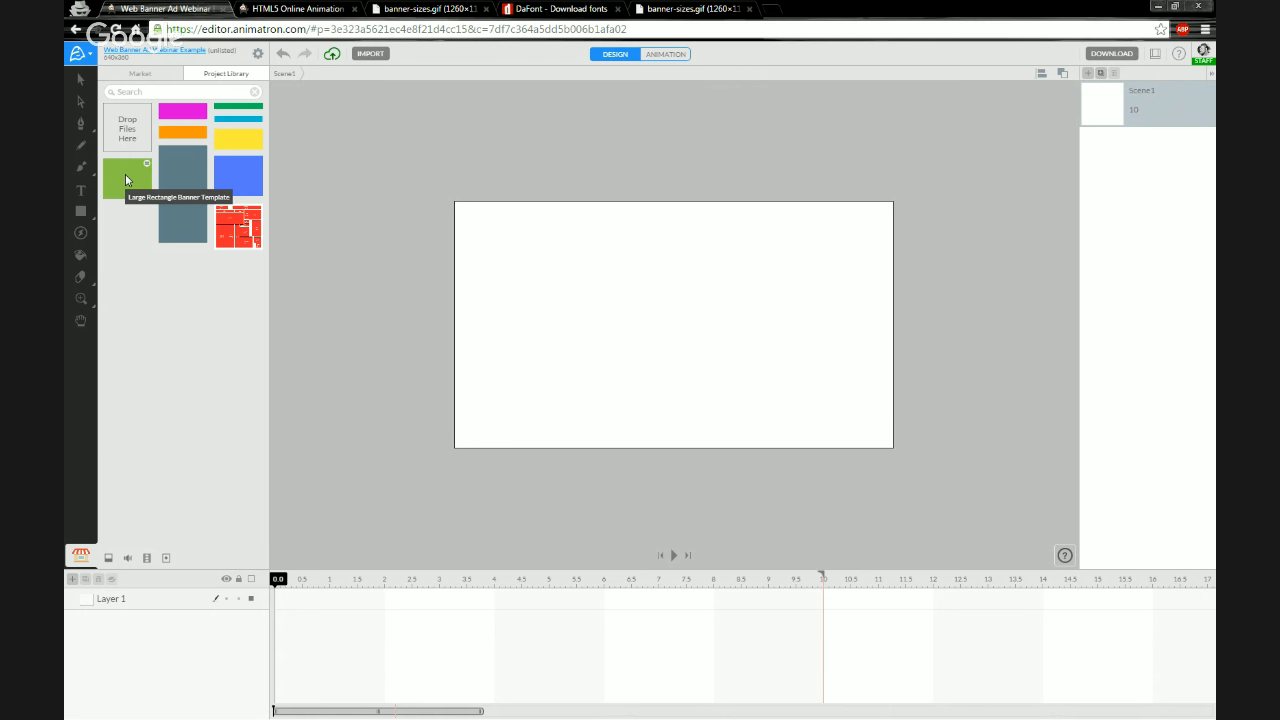
{"action": "left_click_drag", "start_coordinate": [125, 179], "coordinate": [657, 334]}
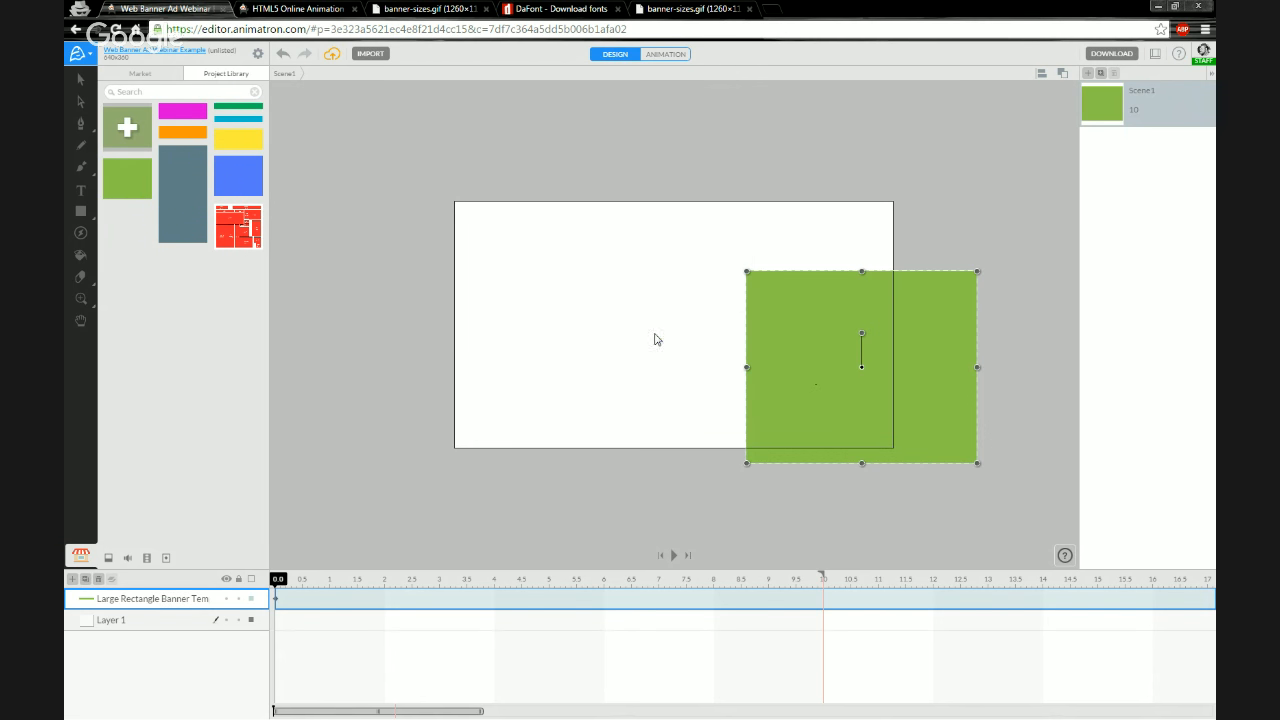
{"action": "left_click_drag", "start_coordinate": [837, 391], "coordinate": [613, 313]}
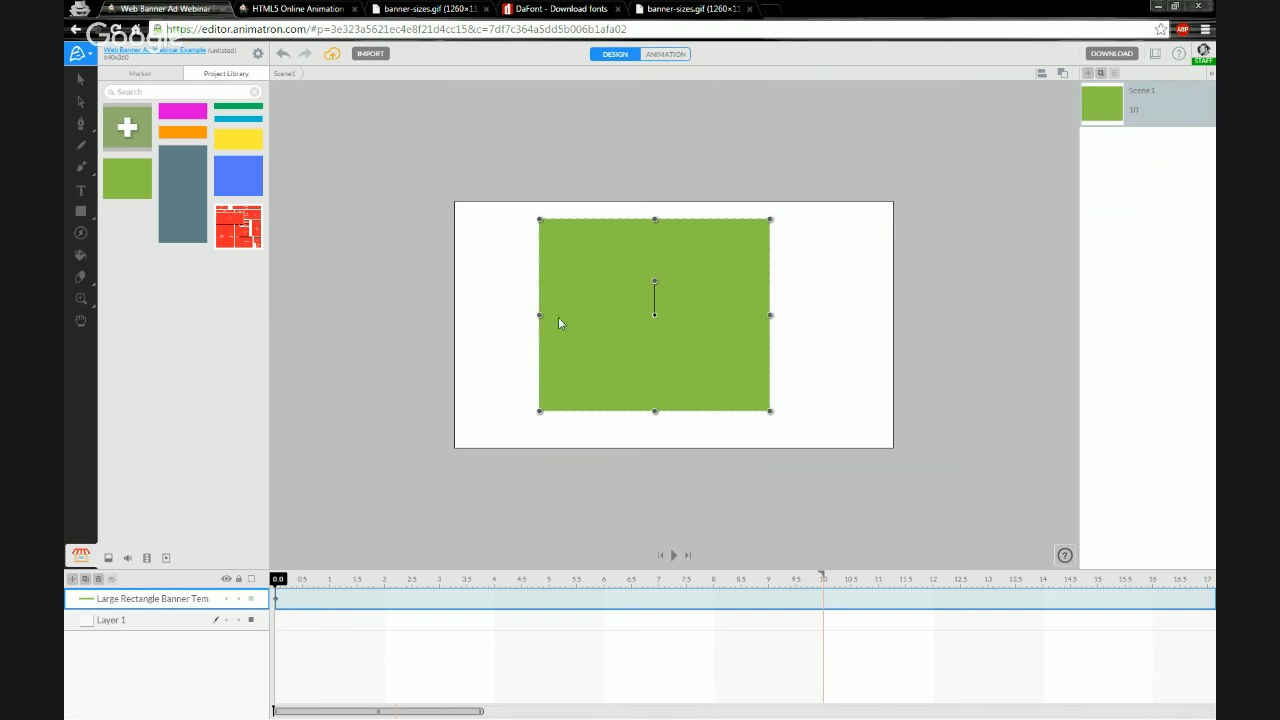
{"action": "left_click", "coordinate": [79, 79]}
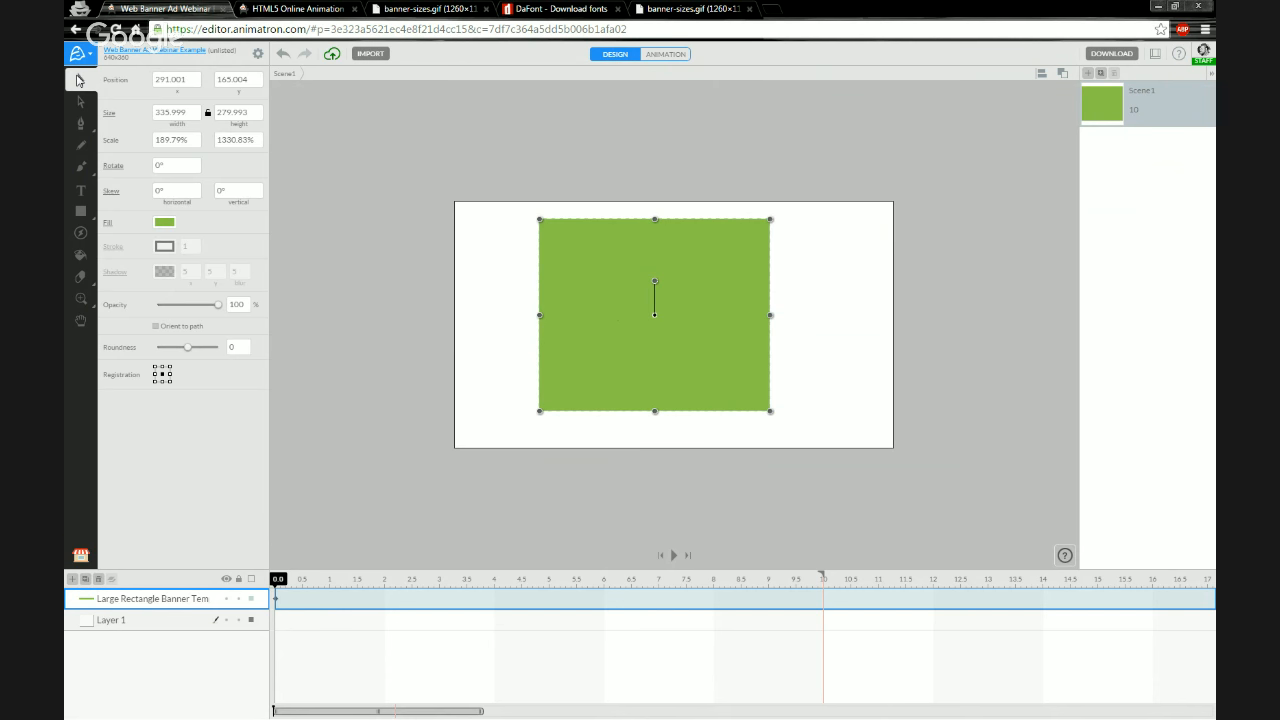
{"action": "left_click", "coordinate": [191, 117]}
{"action": "left_click", "coordinate": [572, 306]}
{"action": "key", "text": "Delete"}
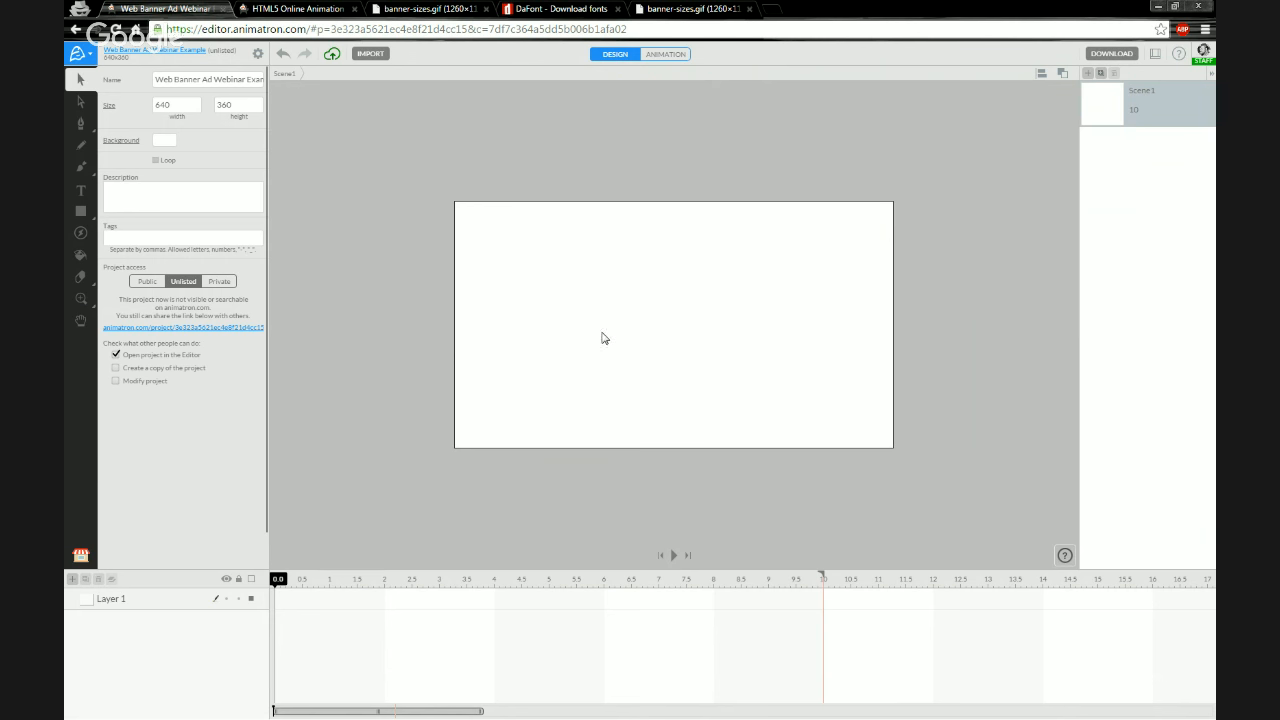
Place the Large Rectangle Banner Template from the project library on the stage and position it
{"action": "left_click", "coordinate": [81, 557]}
{"action": "left_click_drag", "start_coordinate": [108, 171], "coordinate": [640, 326]}
{"action": "left_click_drag", "start_coordinate": [812, 414], "coordinate": [609, 374]}
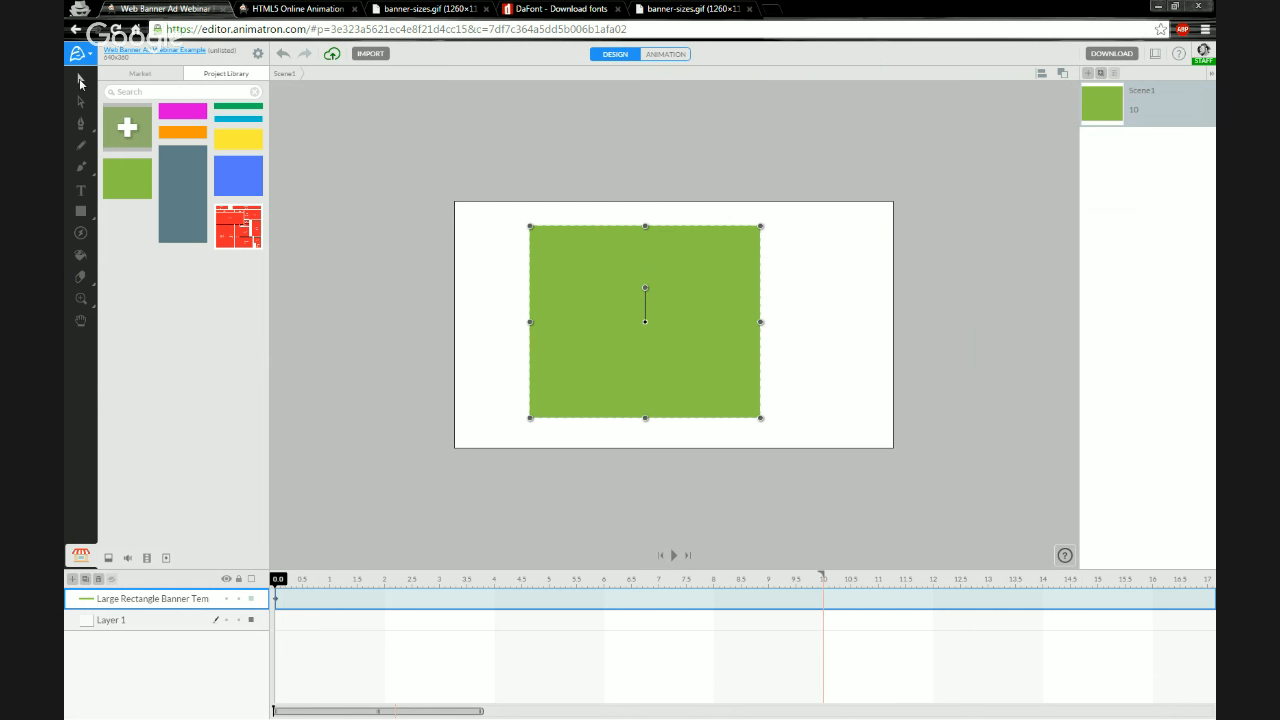
Set the banner rectangle's size to 336 by 280
{"action": "left_click", "coordinate": [81, 81]}
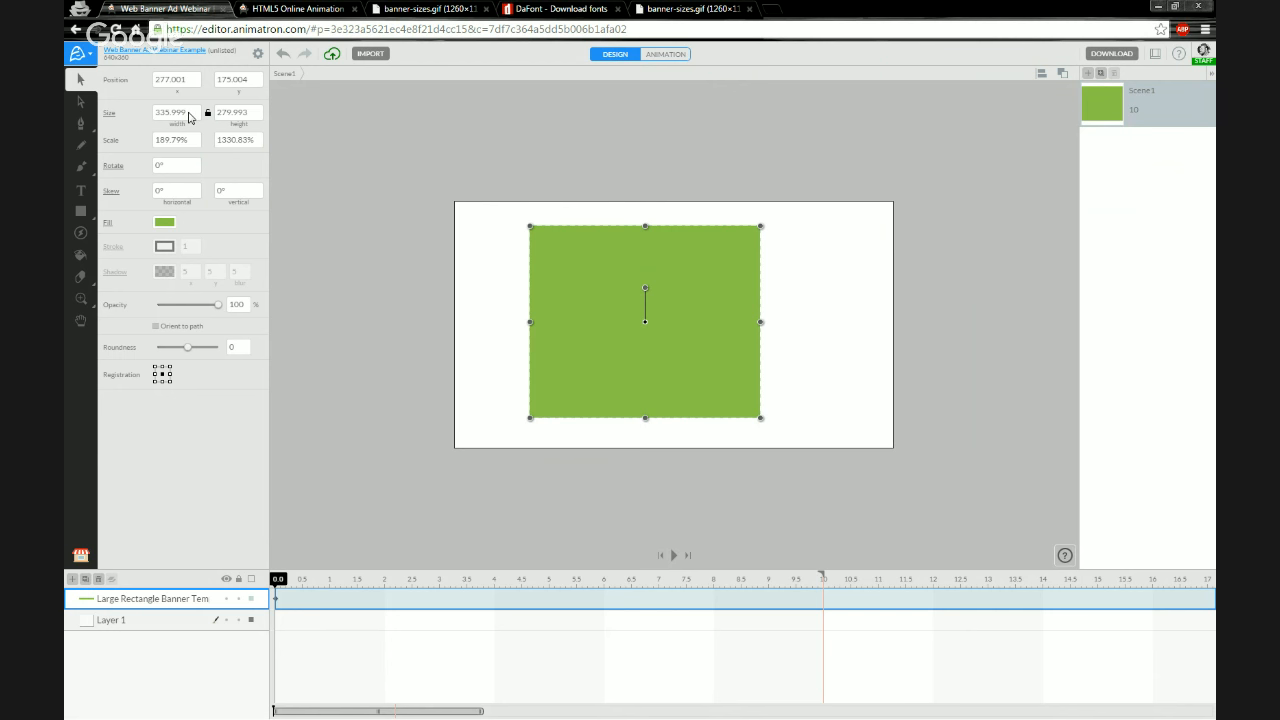
{"action": "left_click", "coordinate": [189, 115]}
{"action": "type", "text": "336"}
{"action": "key", "text": "Tab"}
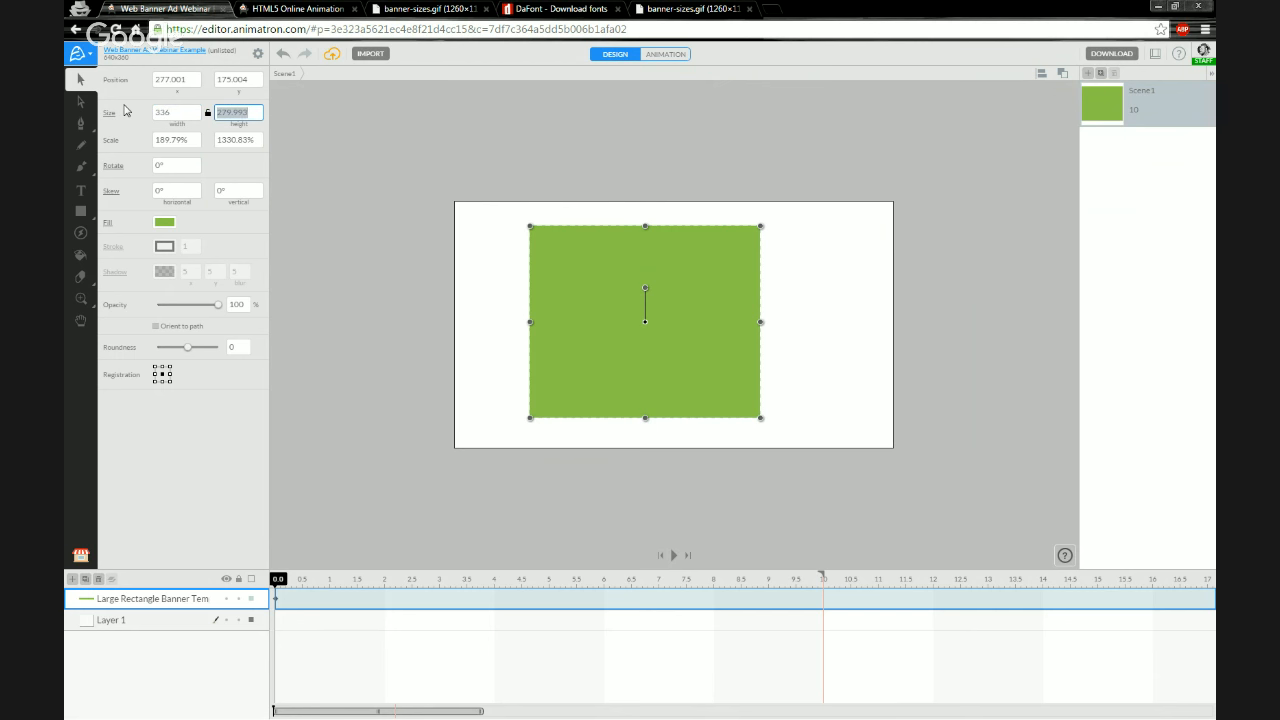
{"action": "type", "text": "280"}
{"action": "key", "text": "Return"}
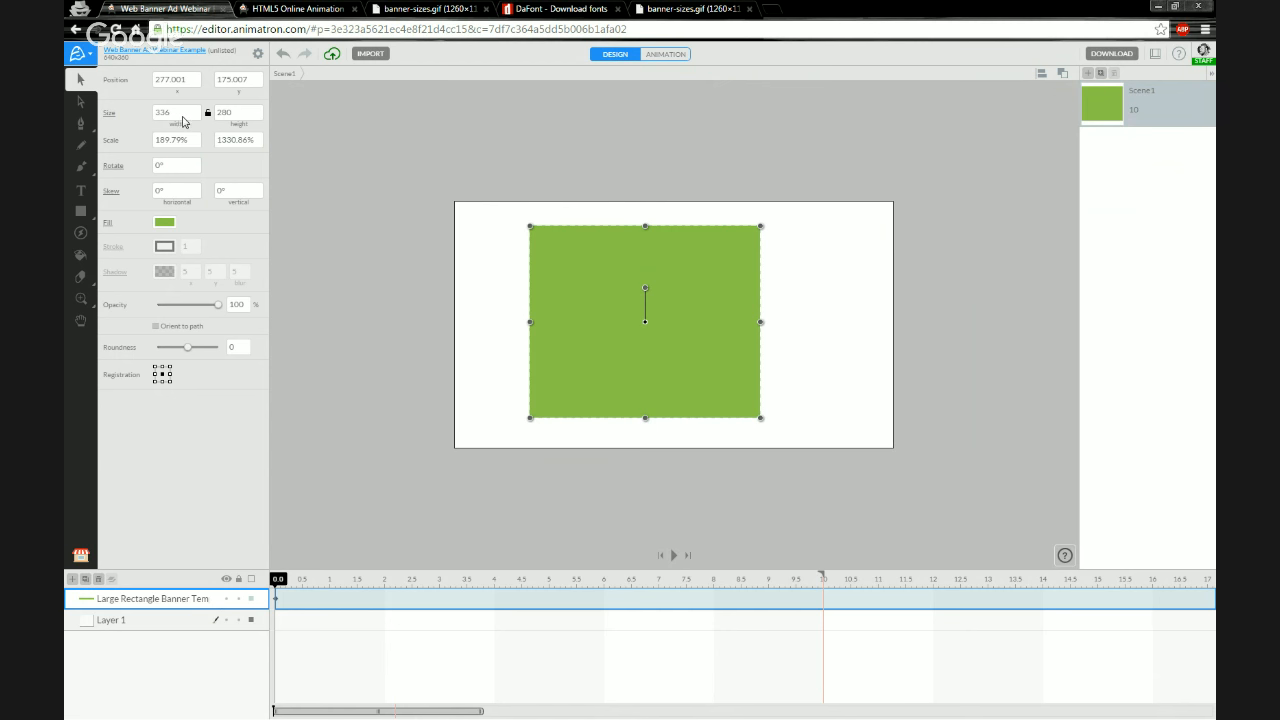
Set the project canvas size to 336 by 280 in the project settings
{"action": "left_click", "coordinate": [258, 55]}
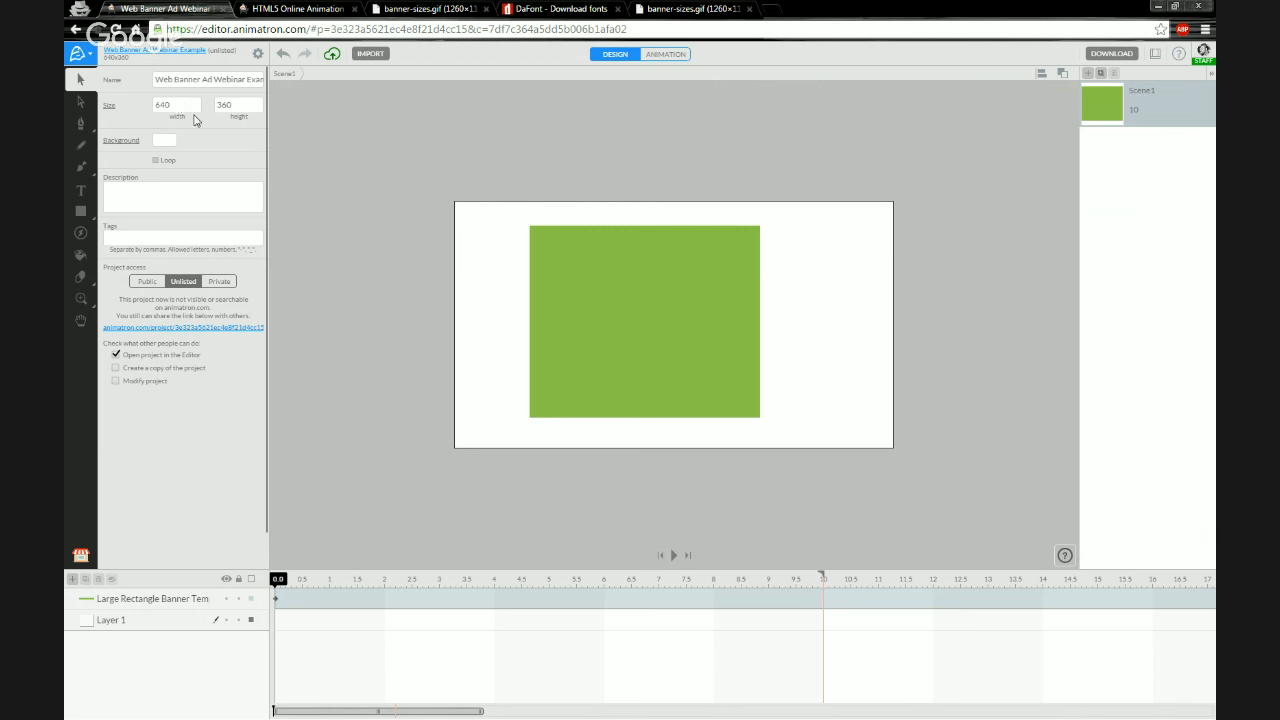
{"action": "double_click", "coordinate": [181, 107]}
{"action": "type", "text": "23"}
{"action": "type", "text": "6"}
{"action": "key", "text": "Tab"}
{"action": "type", "text": "2"}
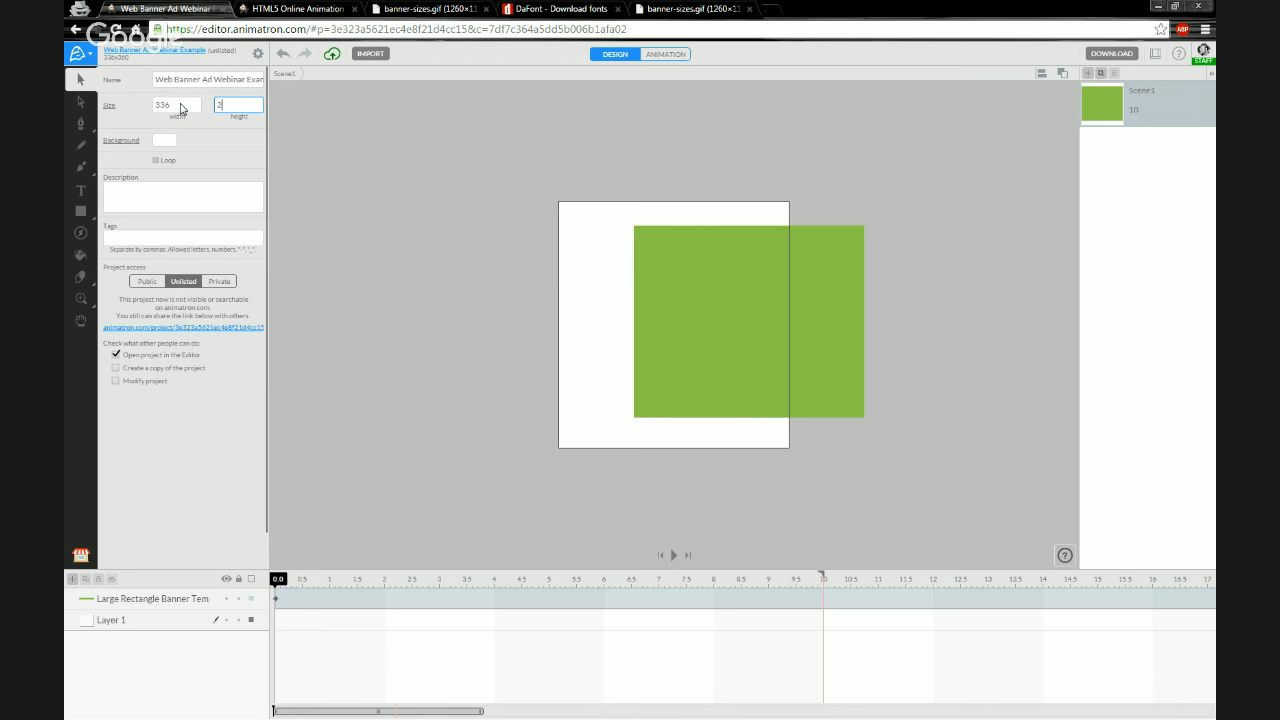
{"action": "type", "text": "80"}
{"action": "key", "text": "Return"}
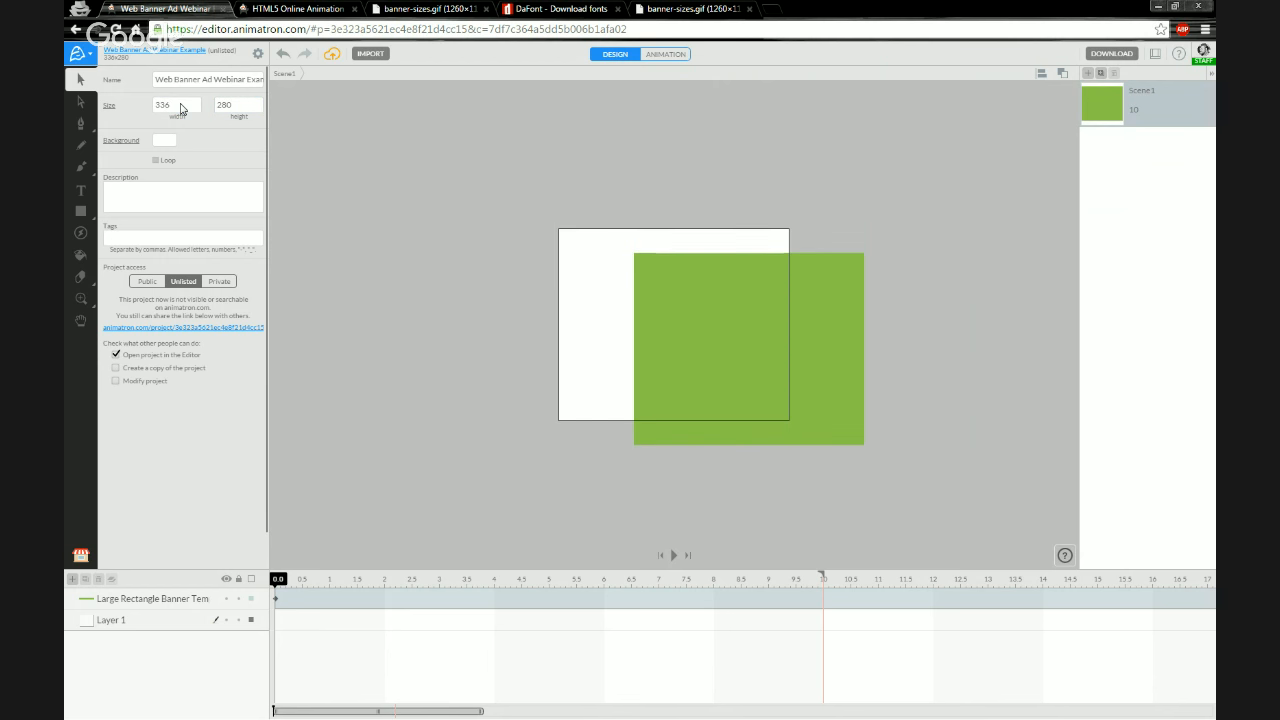
{"action": "left_click", "coordinate": [743, 304]}
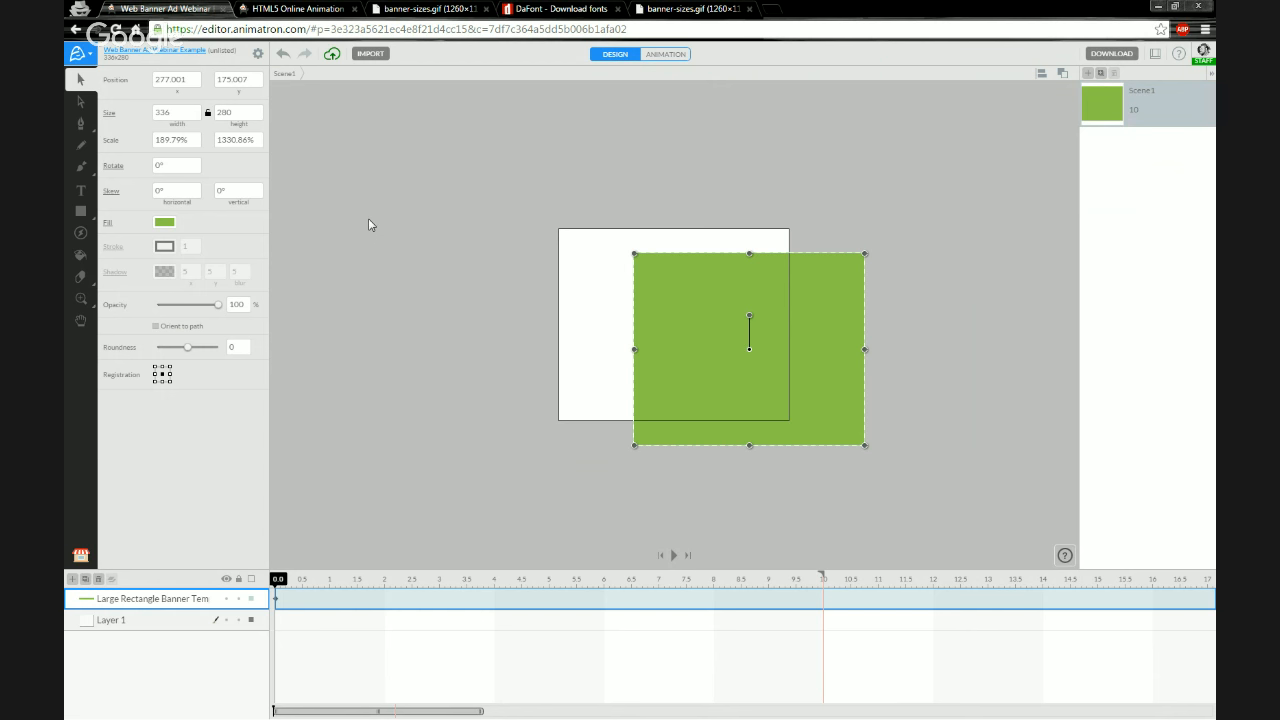
{"action": "left_click", "coordinate": [80, 556]}
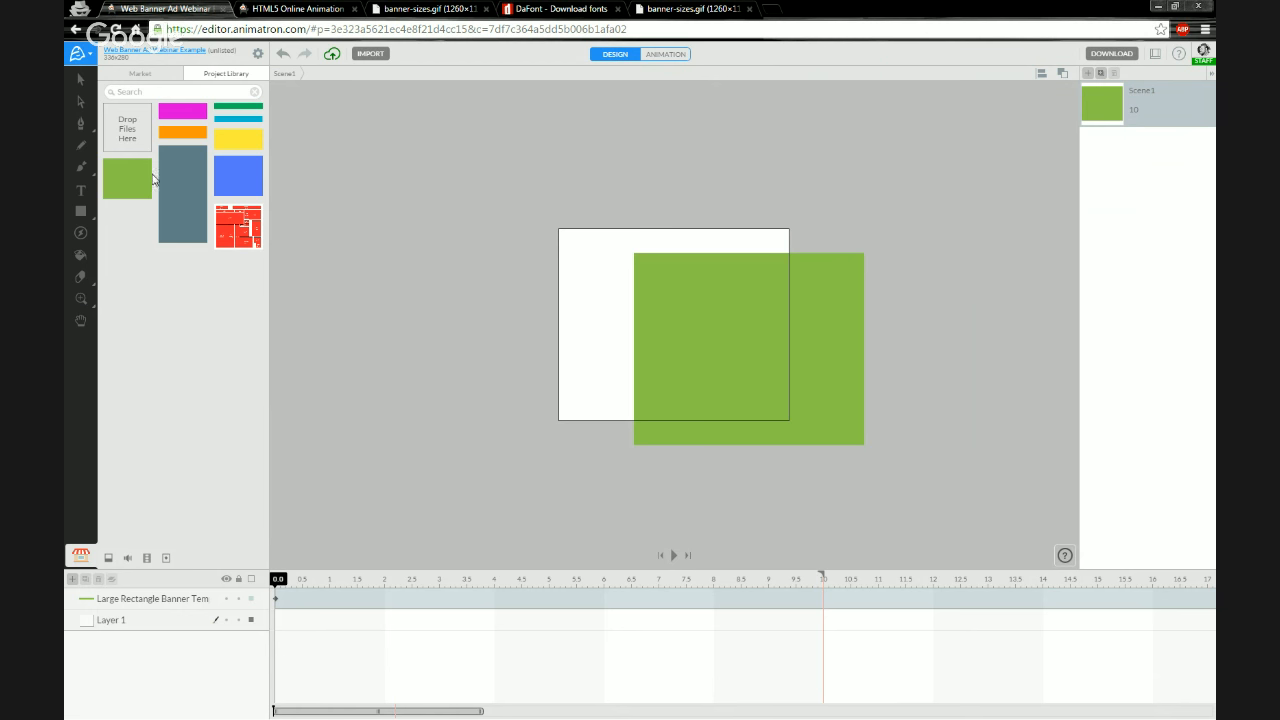
{"action": "left_click", "coordinate": [152, 75]}
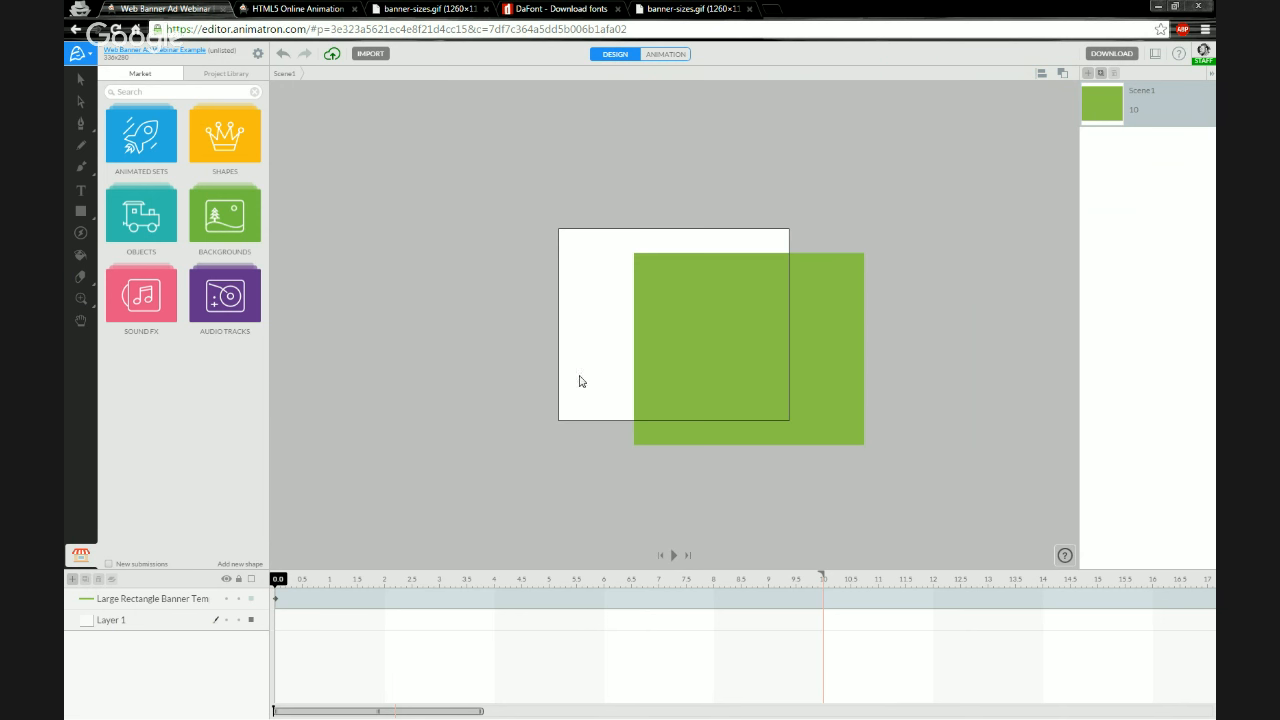
{"action": "left_click", "coordinate": [649, 371]}
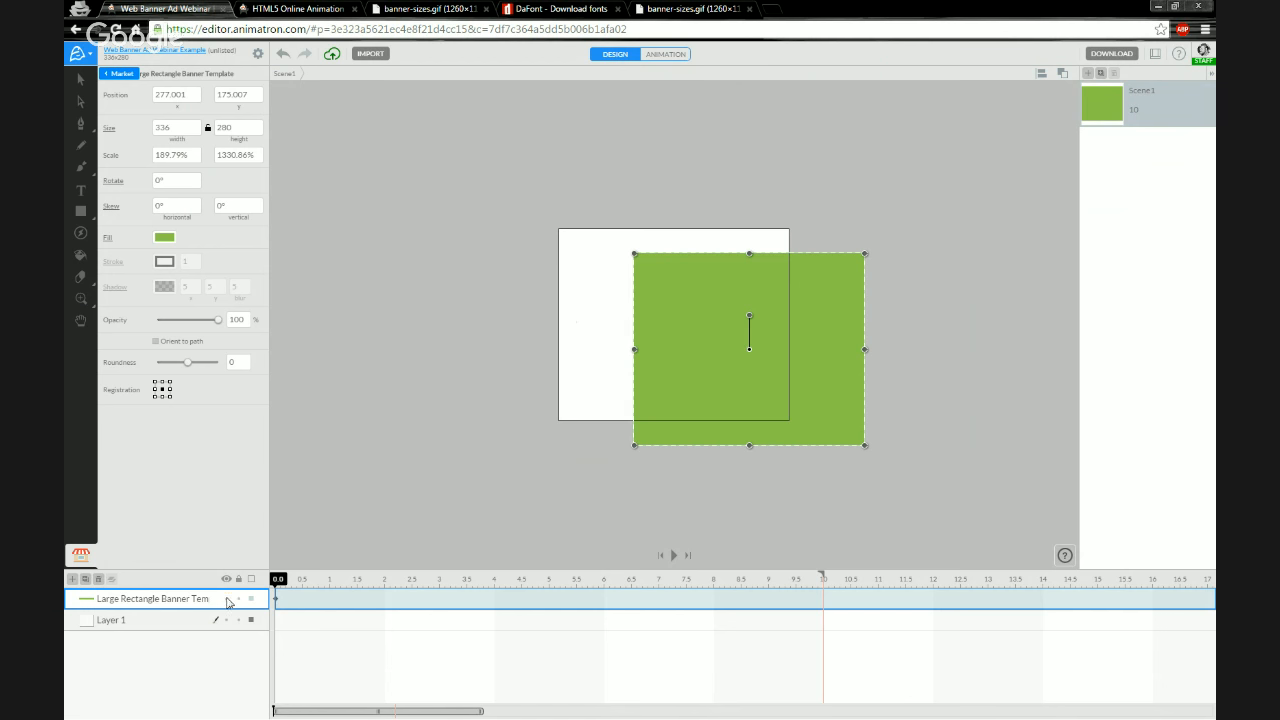
{"action": "left_click", "coordinate": [98, 580]}
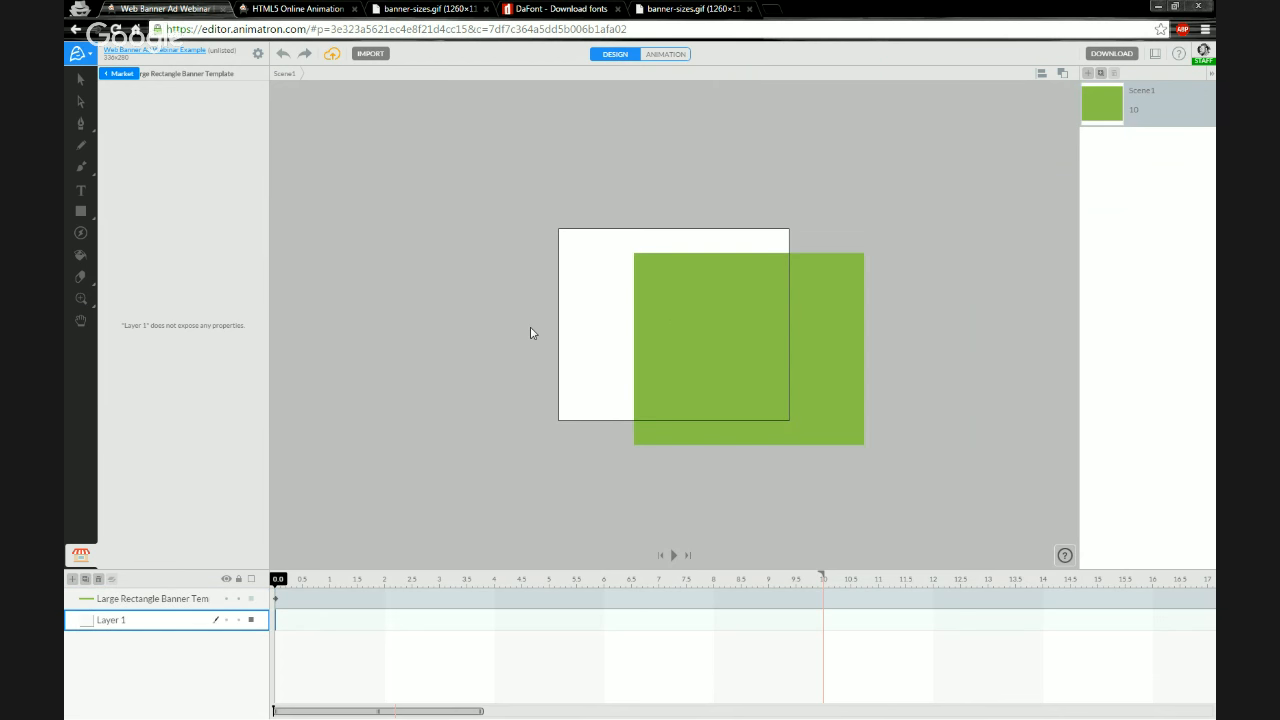
{"action": "left_click", "coordinate": [653, 338]}
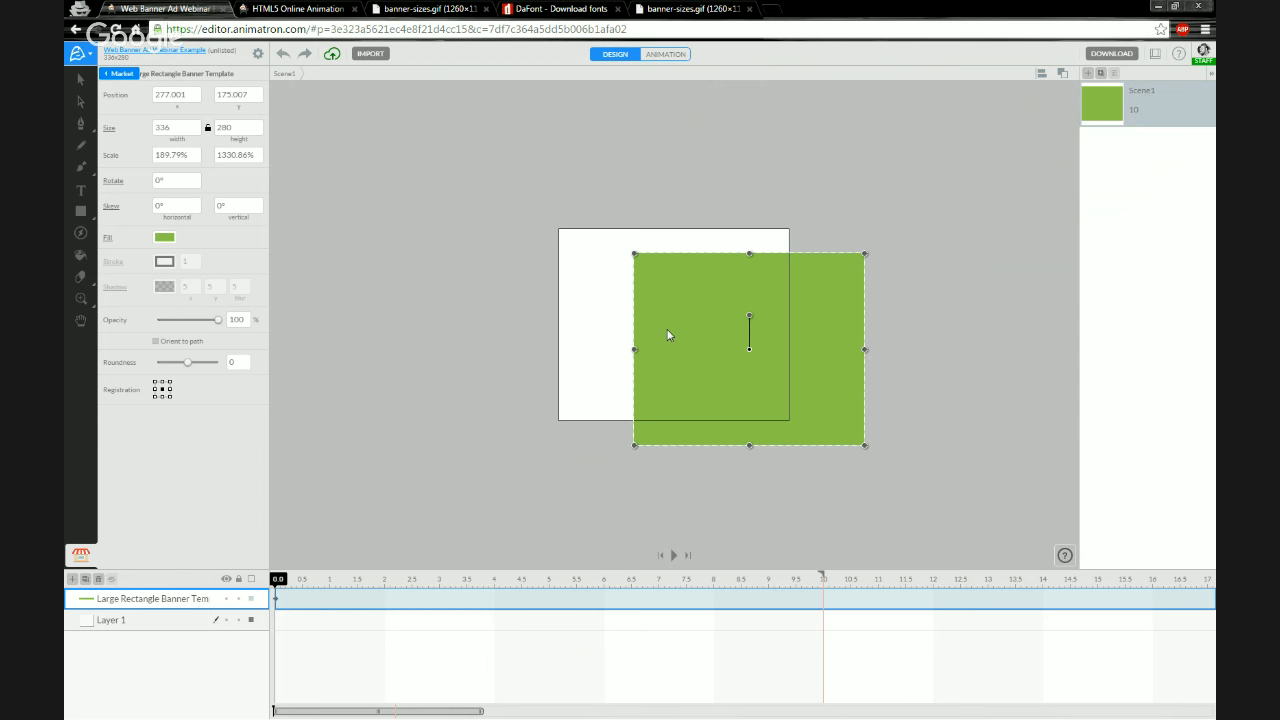
{"action": "left_click", "coordinate": [259, 55]}
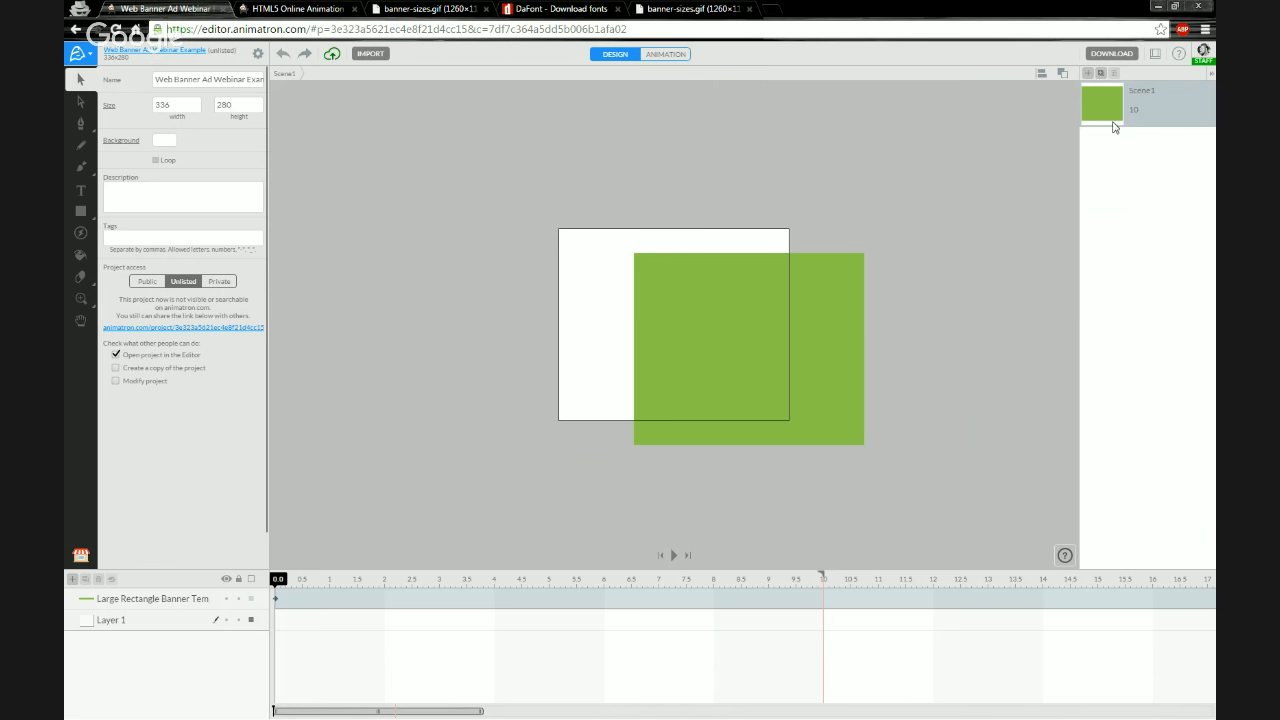
Add two new scenes and paste a copy of Scene1's banner rectangle layer into Scene2
{"action": "left_click", "coordinate": [1086, 75]}
{"action": "left_click", "coordinate": [1088, 75]}
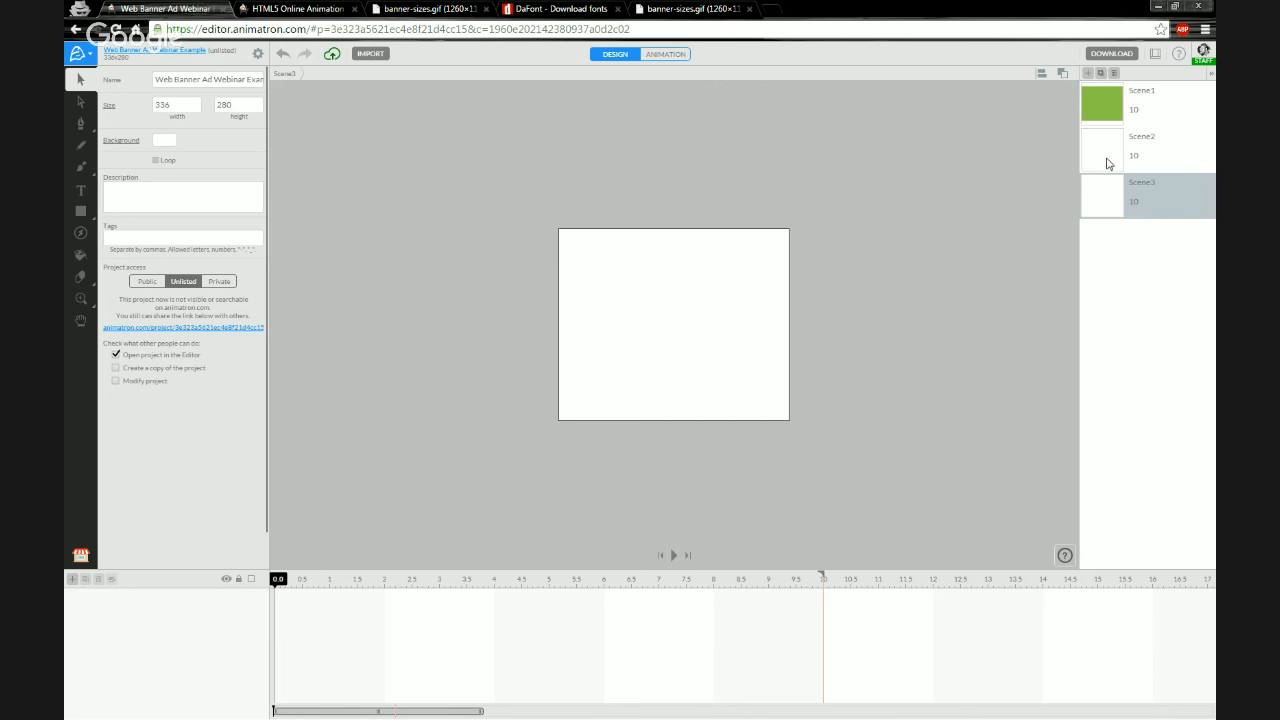
{"action": "left_click", "coordinate": [1104, 120]}
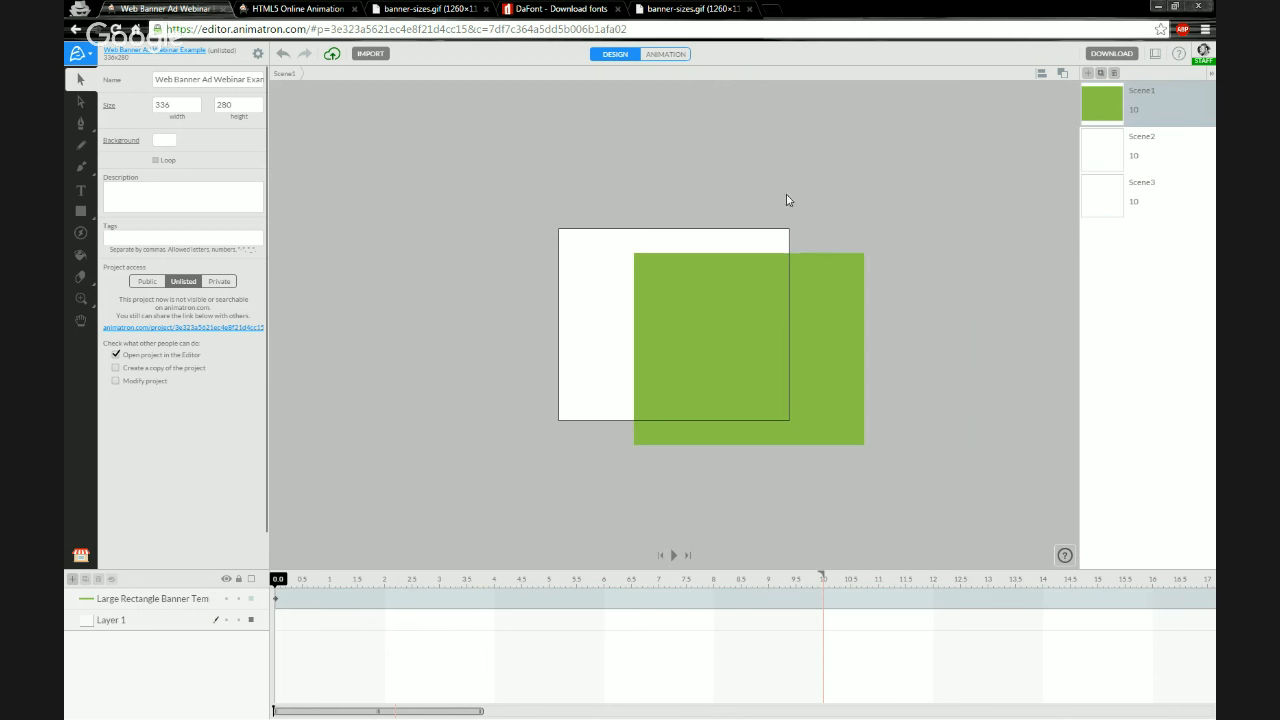
{"action": "left_click", "coordinate": [174, 604]}
{"action": "right_click", "coordinate": [166, 601]}
{"action": "left_click", "coordinate": [199, 532]}
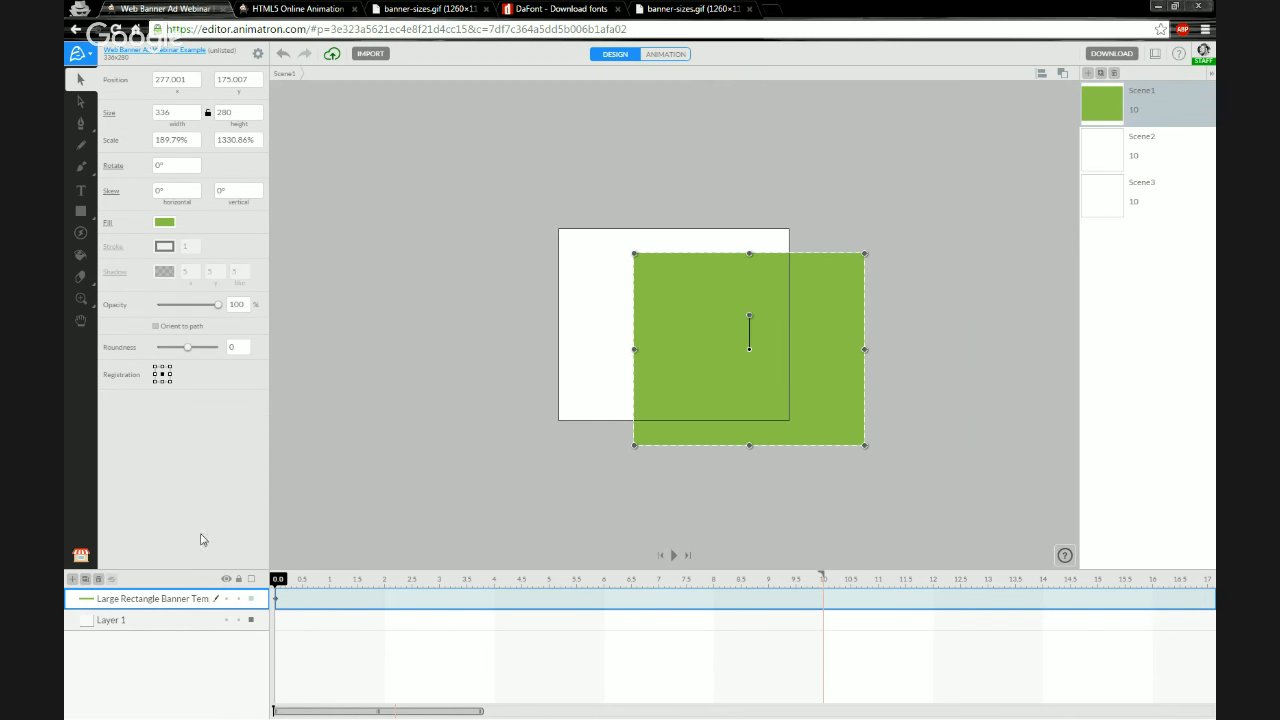
{"action": "left_click", "coordinate": [1117, 160]}
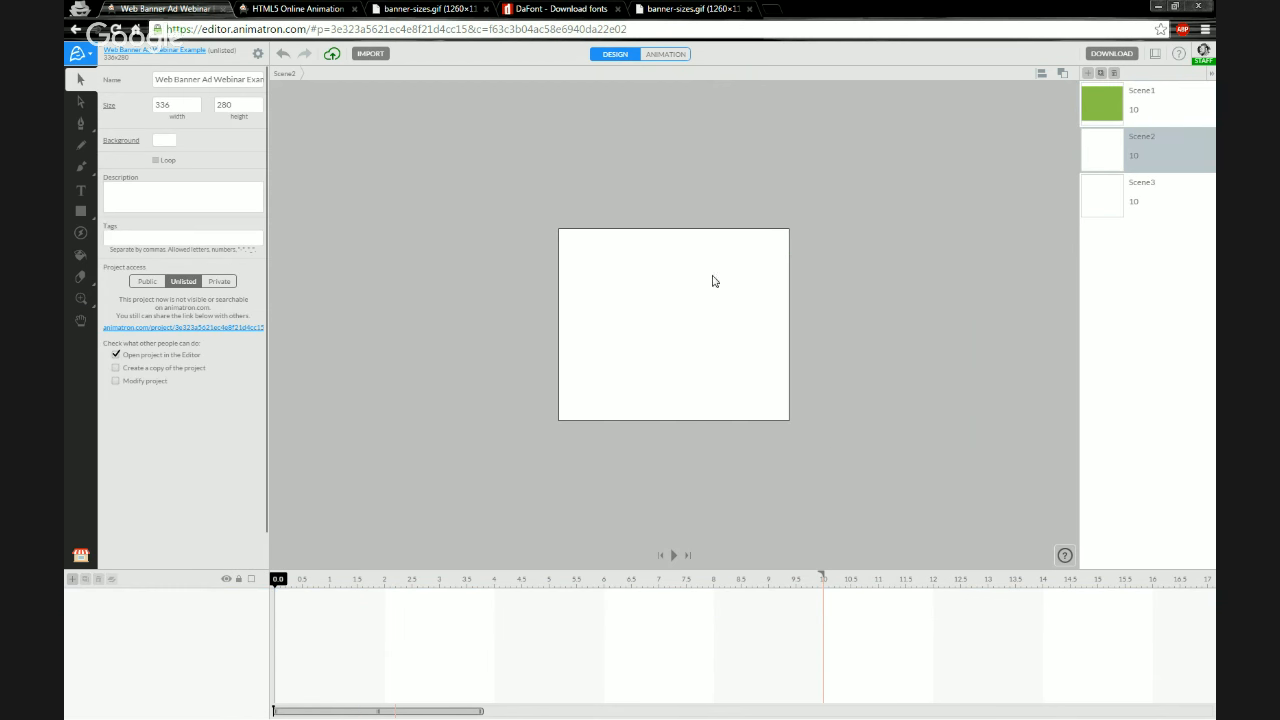
{"action": "right_click", "coordinate": [132, 616]}
{"action": "left_click", "coordinate": [184, 561]}
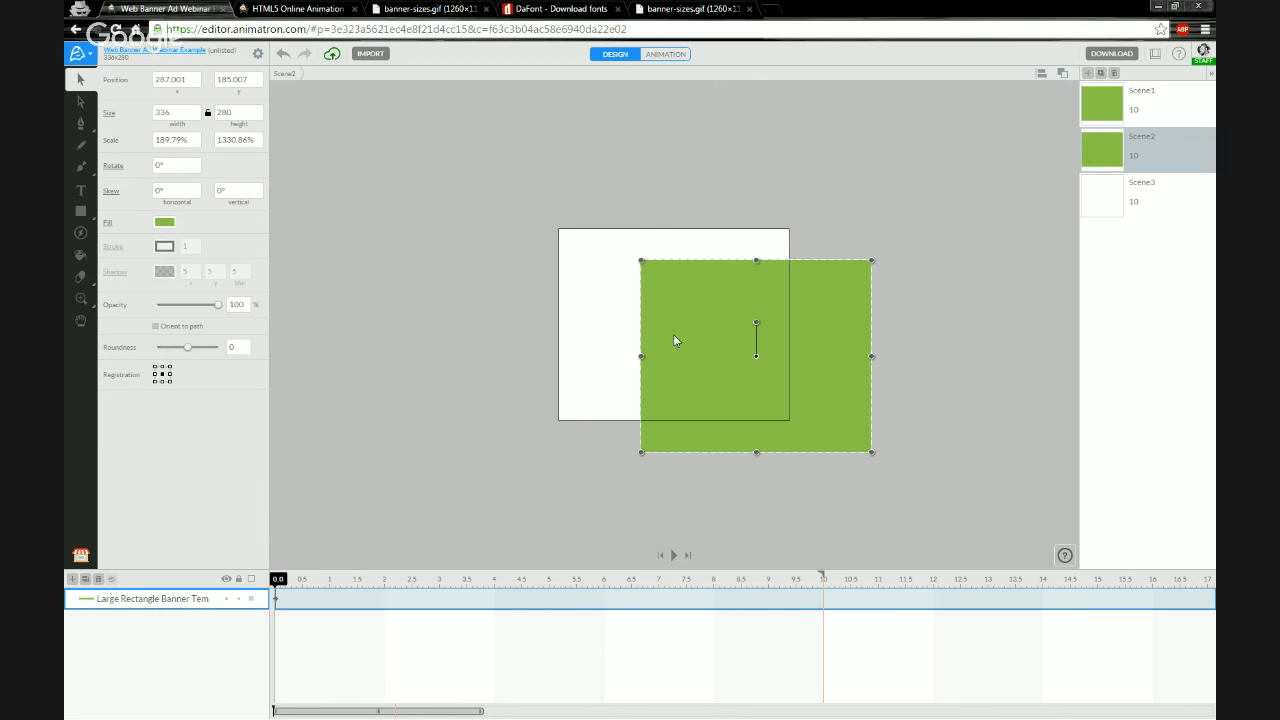
Change the Scene2 rectangle's fill to dark green 008F47
{"action": "left_click", "coordinate": [166, 222]}
{"action": "left_click", "coordinate": [168, 190]}
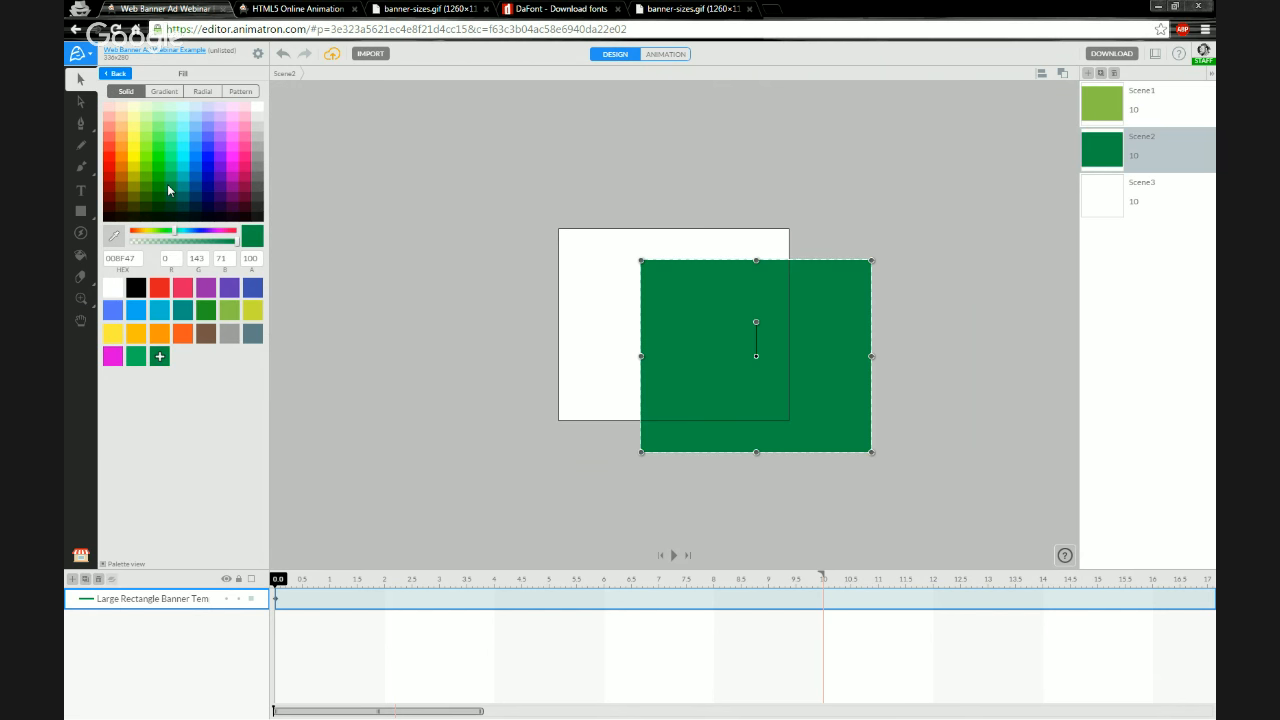
Change the Scene2 rectangle's fill to yellow E0E000 and move it beside the banner
{"action": "left_click", "coordinate": [133, 167]}
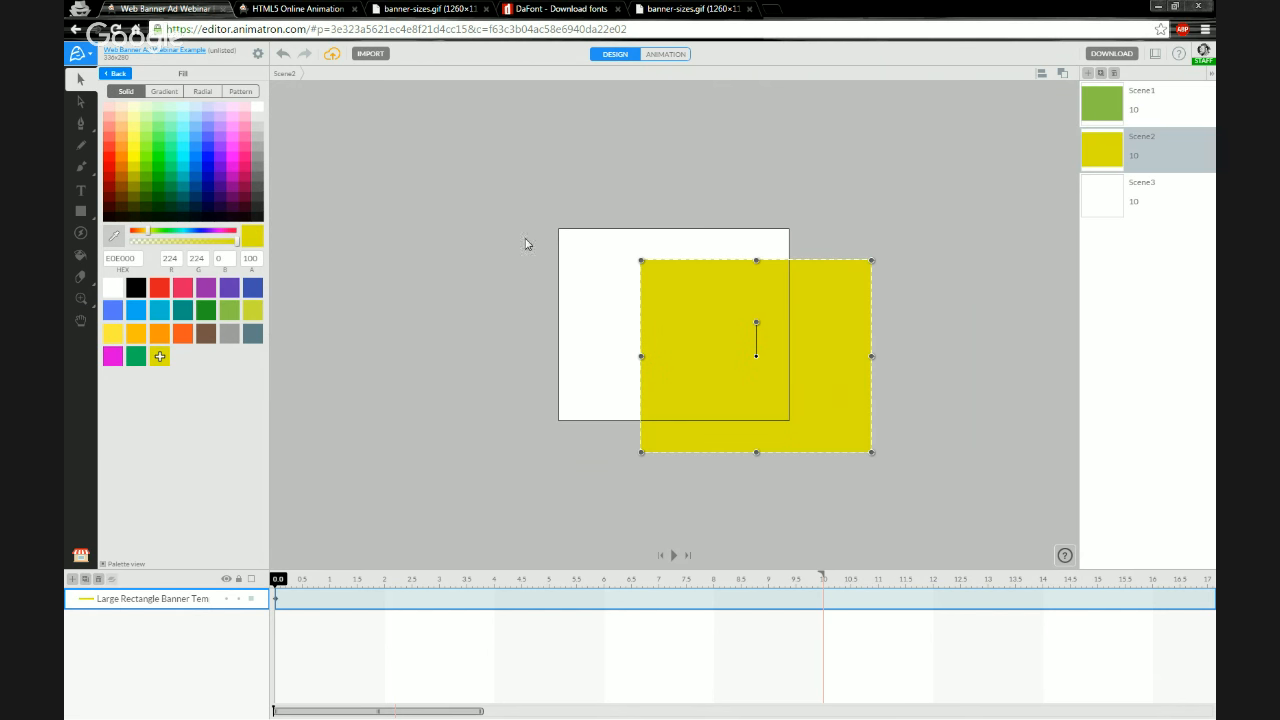
{"action": "left_click", "coordinate": [489, 272]}
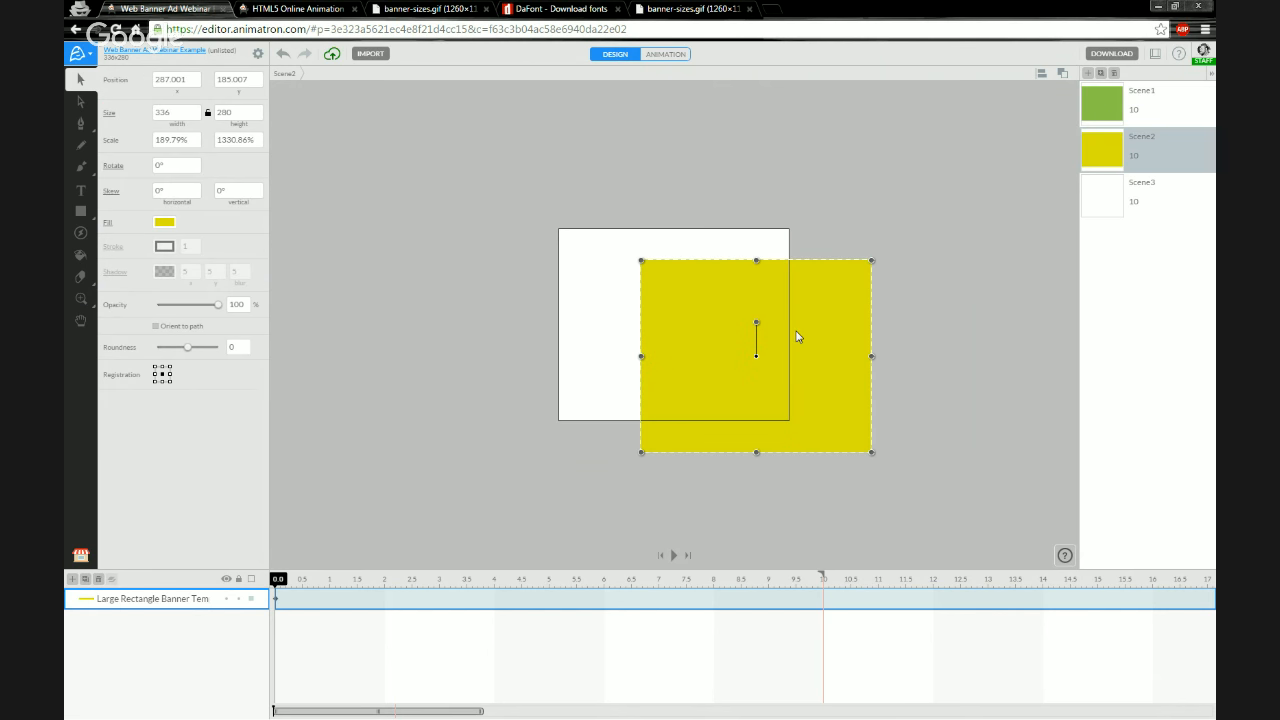
{"action": "left_click_drag", "start_coordinate": [797, 337], "coordinate": [959, 321]}
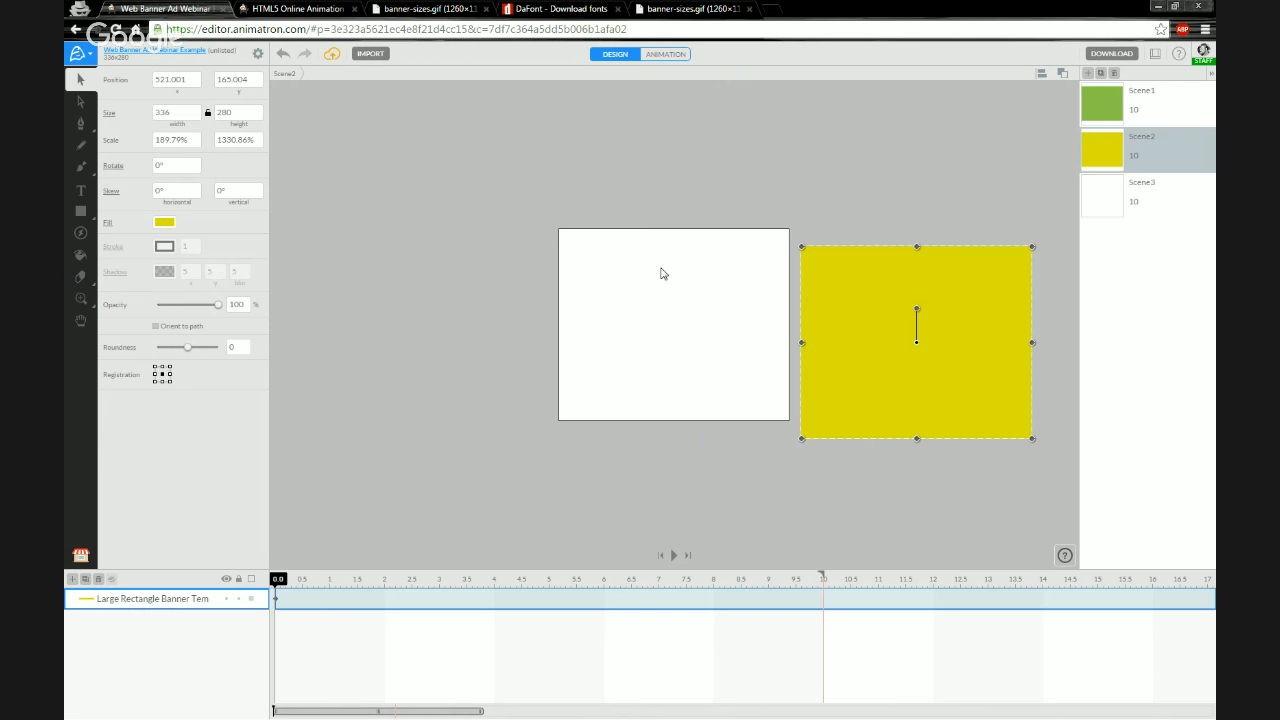
Switch to Scene1 and move its green rectangle off the banner toward the upper right
{"action": "left_click", "coordinate": [1102, 103]}
{"action": "left_click_drag", "start_coordinate": [673, 330], "coordinate": [863, 169]}
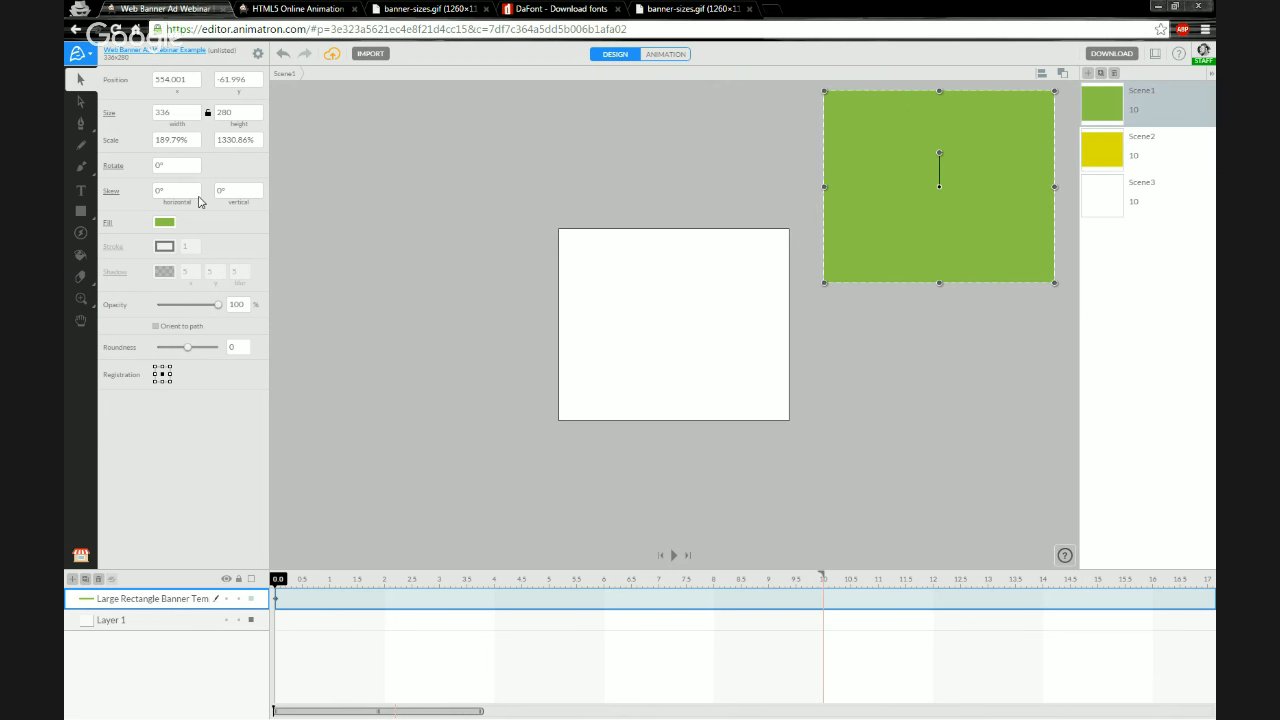
Set the project background colour to blue 00478F and preview it in each scene
{"action": "left_click", "coordinate": [258, 54]}
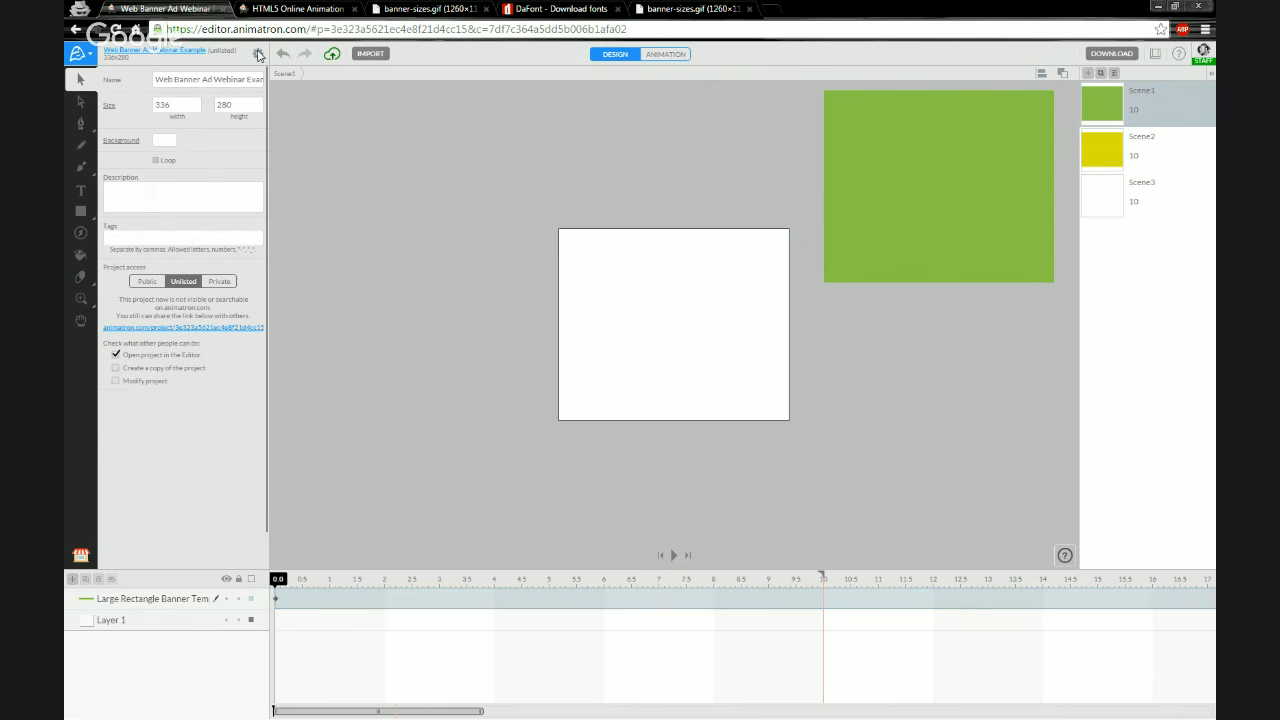
{"action": "left_click", "coordinate": [164, 142]}
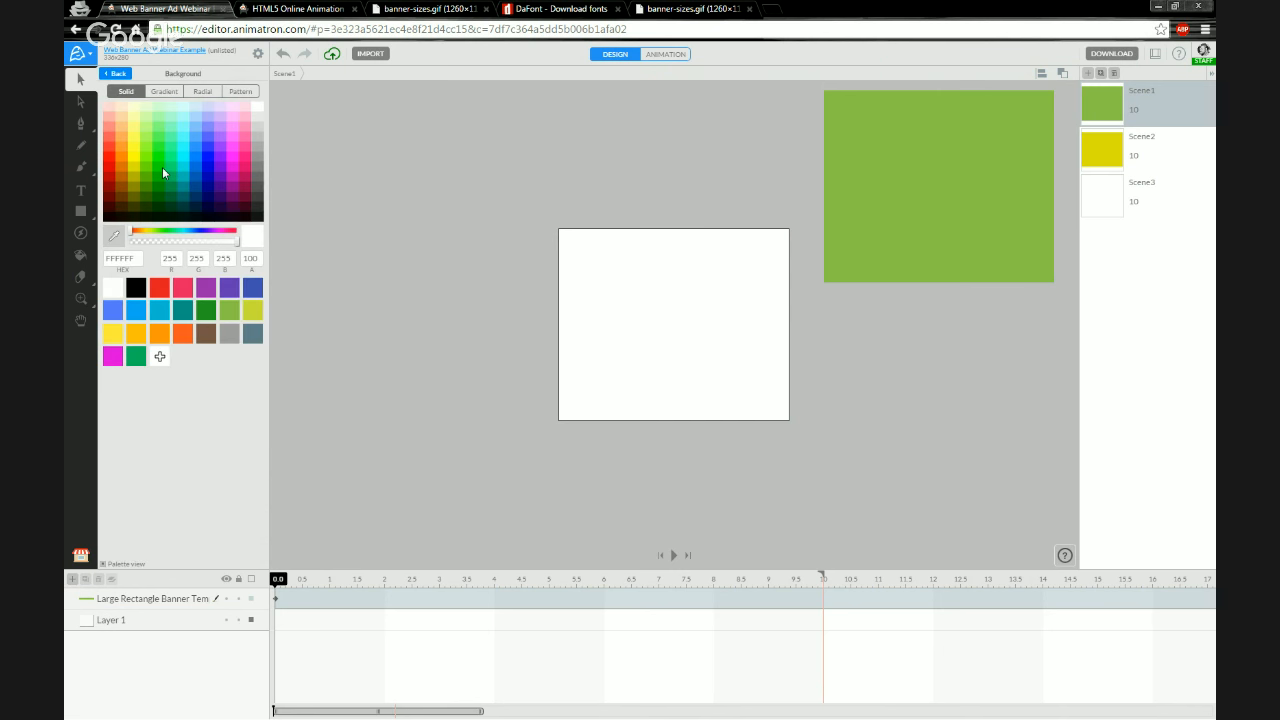
{"action": "left_click", "coordinate": [213, 200]}
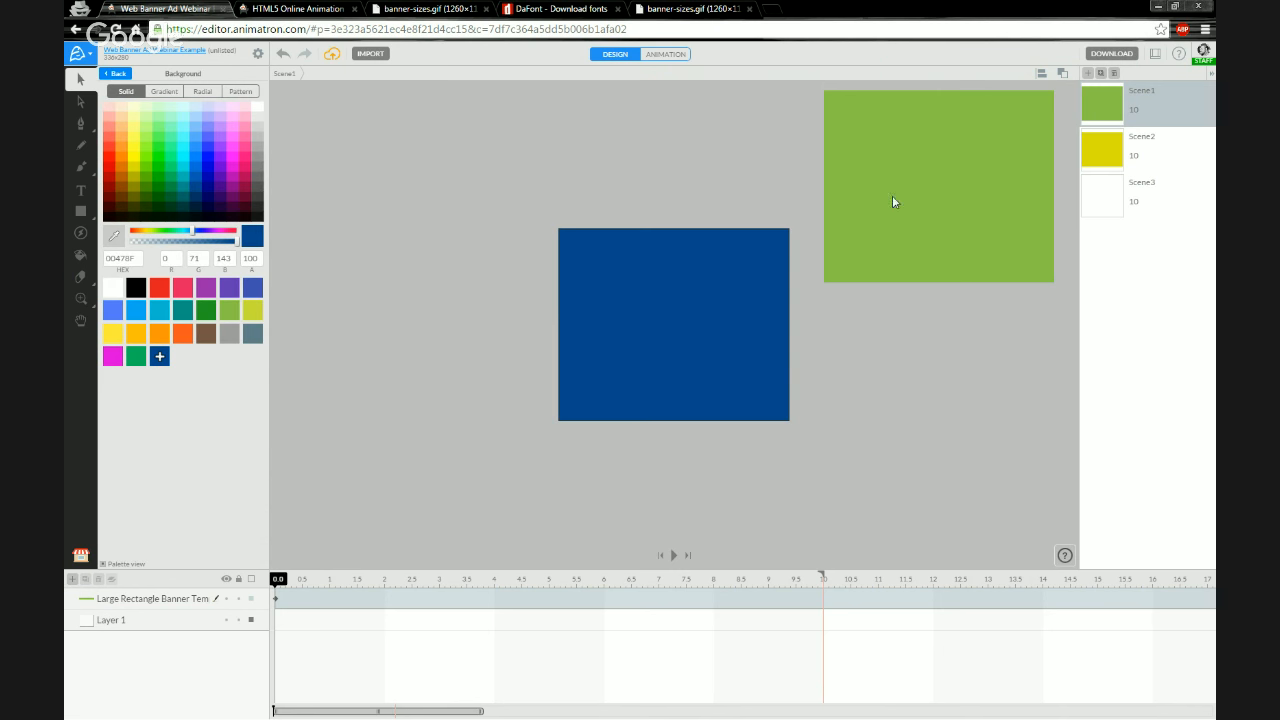
{"action": "left_click", "coordinate": [1117, 148]}
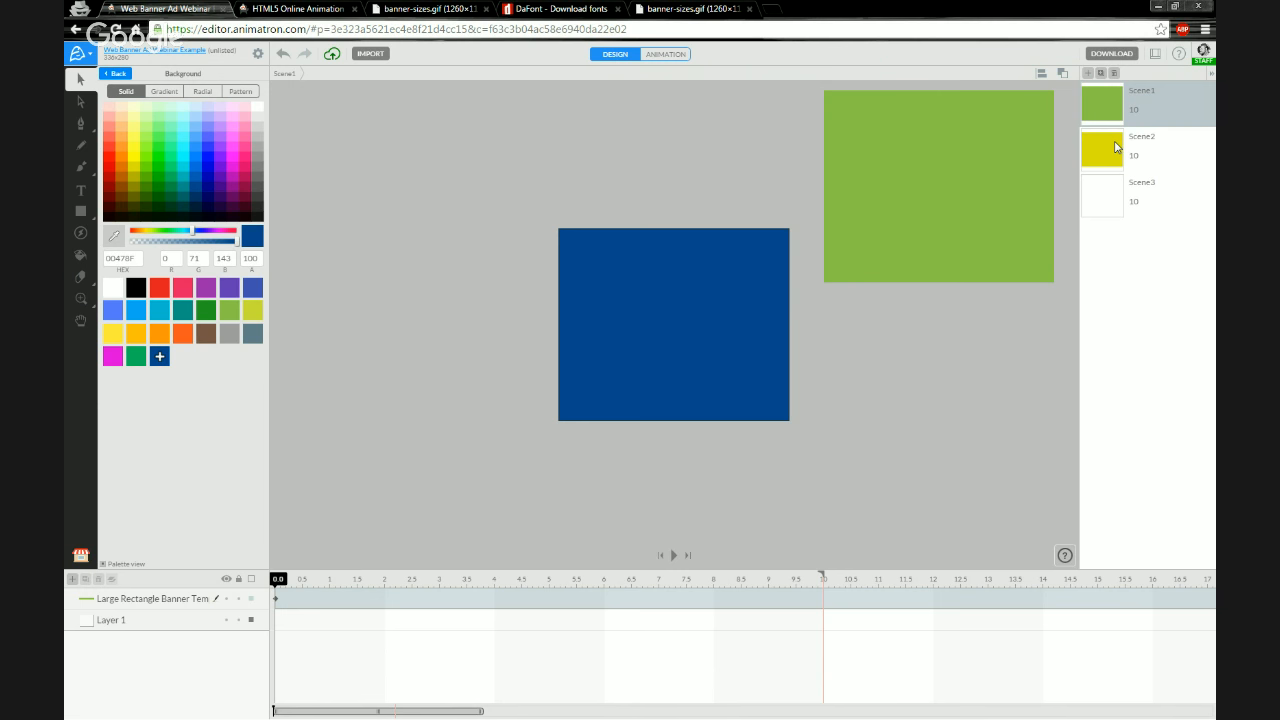
{"action": "left_click", "coordinate": [1110, 201]}
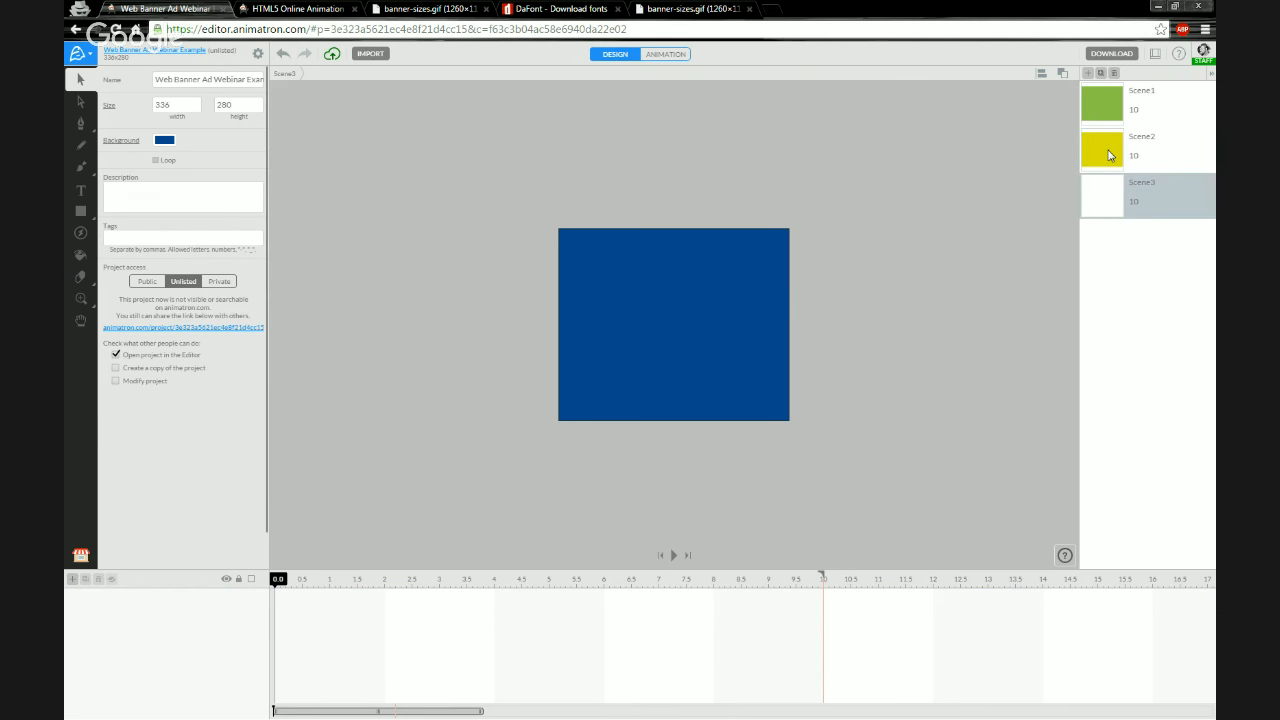
{"action": "left_click", "coordinate": [1110, 152]}
{"action": "left_click", "coordinate": [1108, 117]}
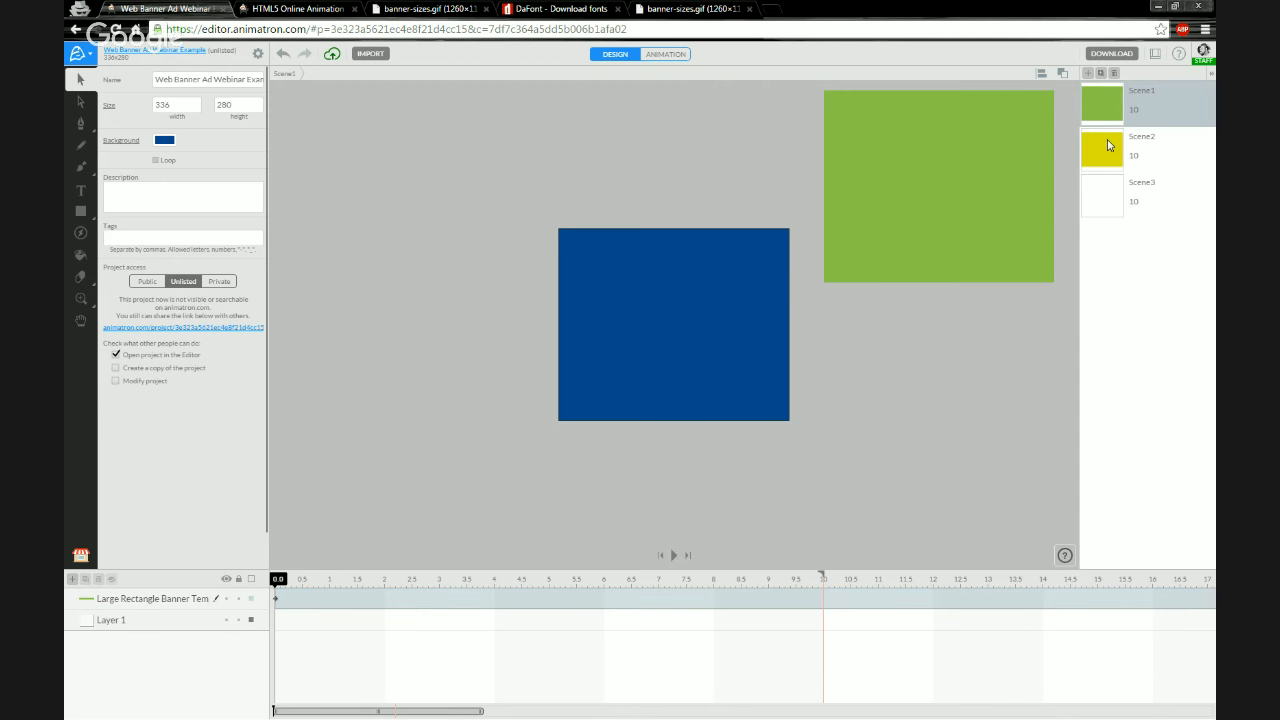
Restore the project background colour to white FFFFFF
{"action": "left_click", "coordinate": [169, 144]}
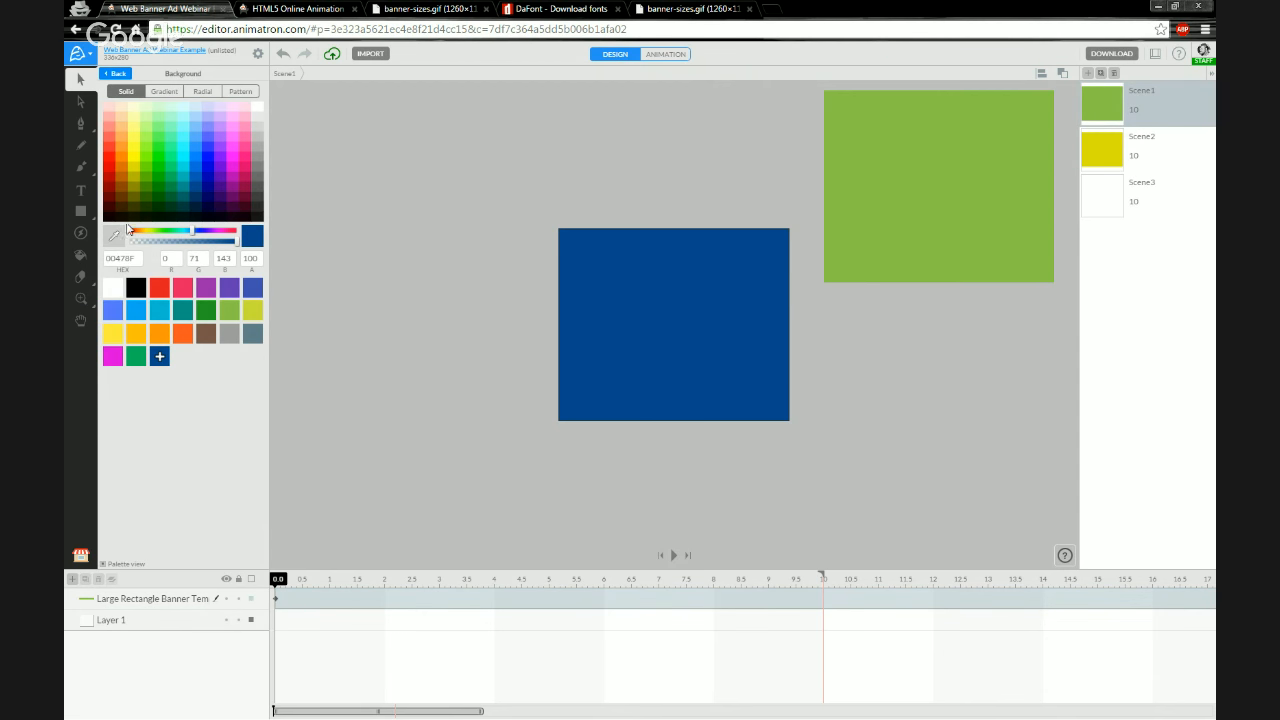
{"action": "left_click", "coordinate": [258, 112]}
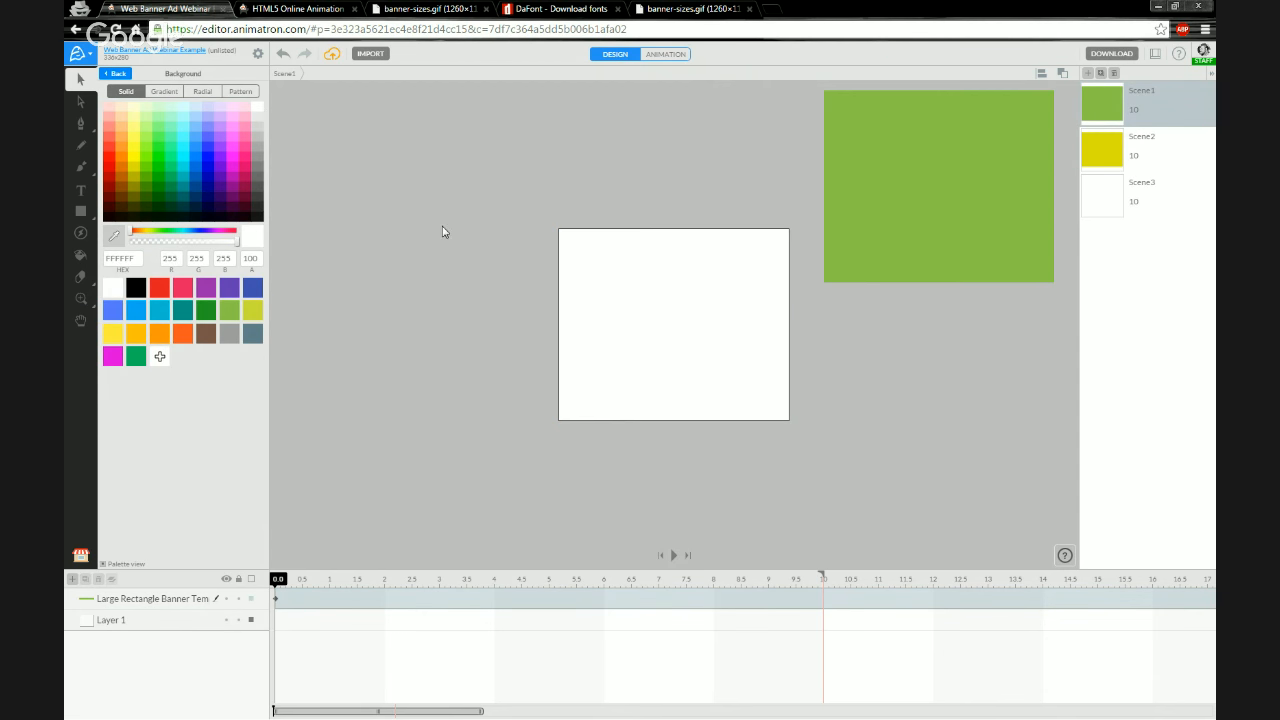
{"action": "left_click", "coordinate": [114, 74]}
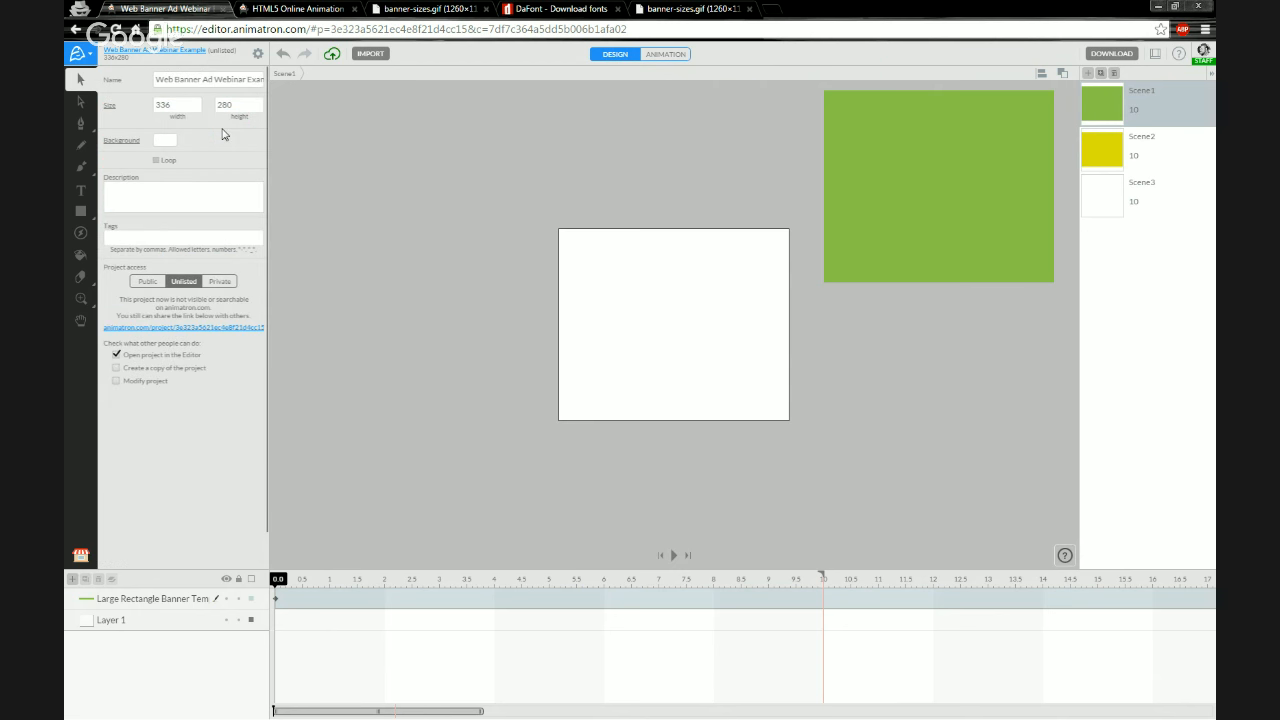
Align Scene1's green rectangle to the horizontal and vertical centre of the canvas
{"action": "left_click", "coordinate": [875, 203]}
{"action": "left_click_drag", "start_coordinate": [896, 181], "coordinate": [684, 271]}
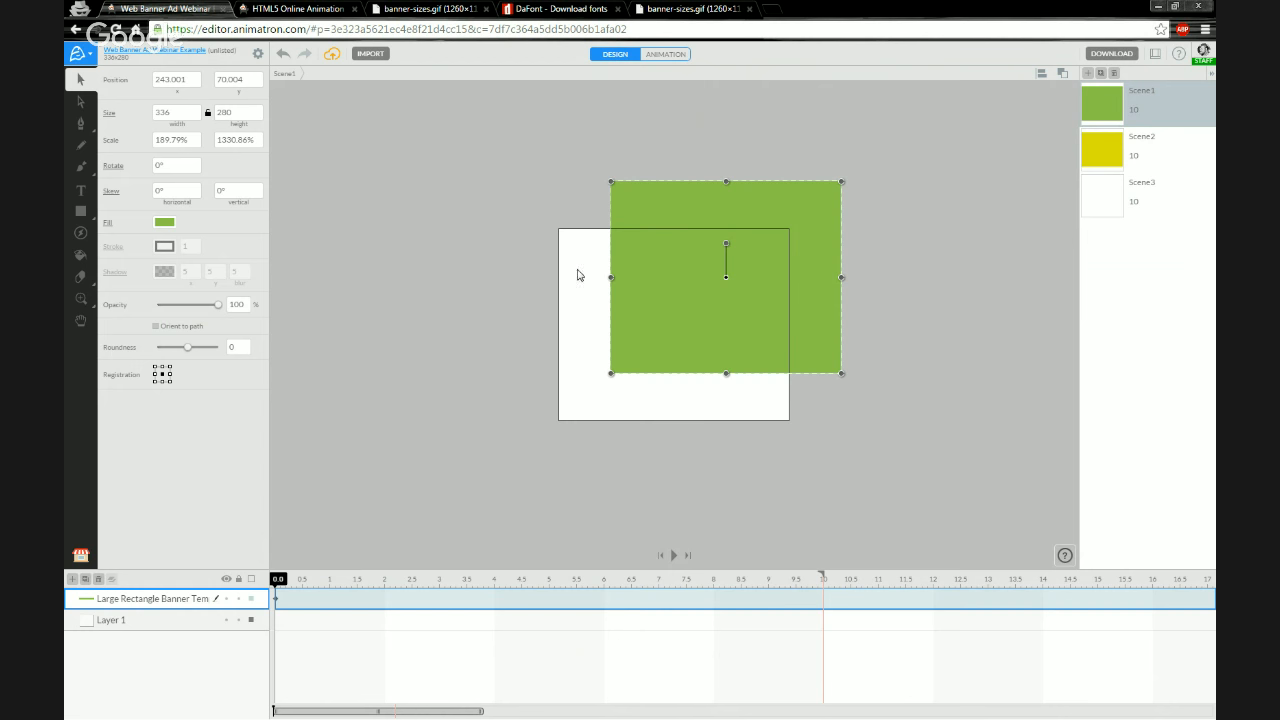
{"action": "left_click", "coordinate": [1112, 155]}
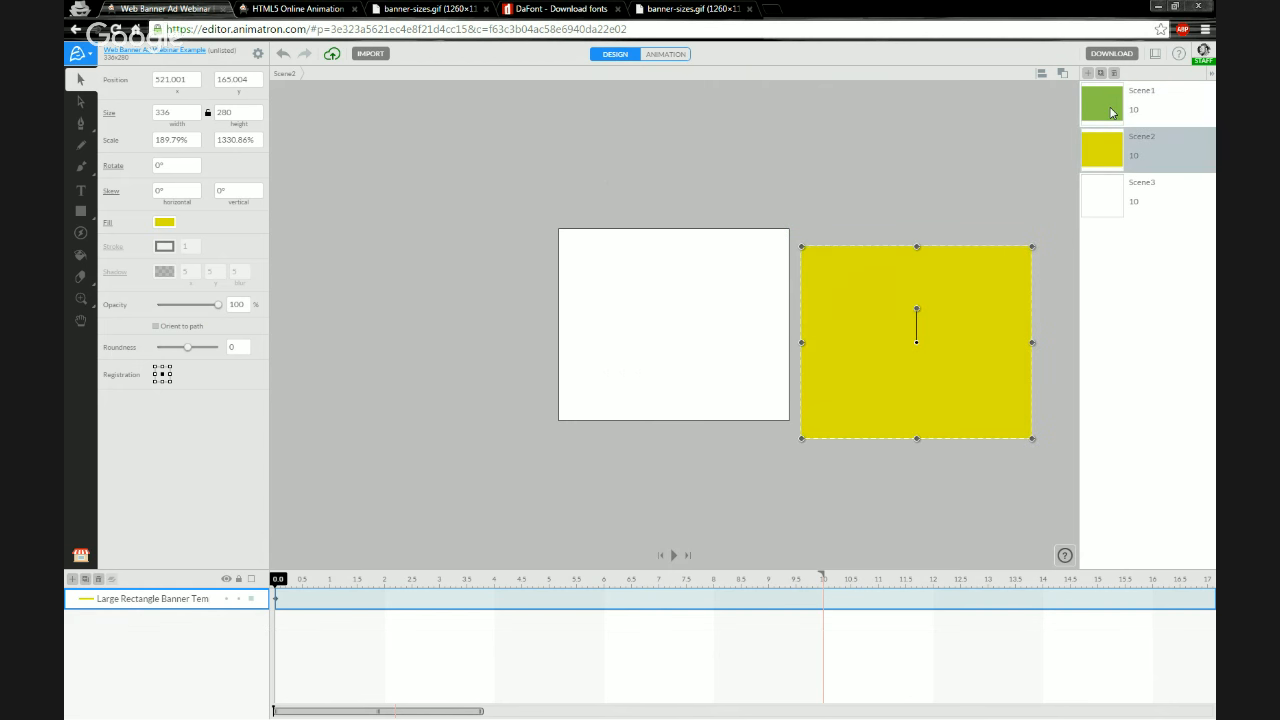
{"action": "left_click", "coordinate": [1110, 110]}
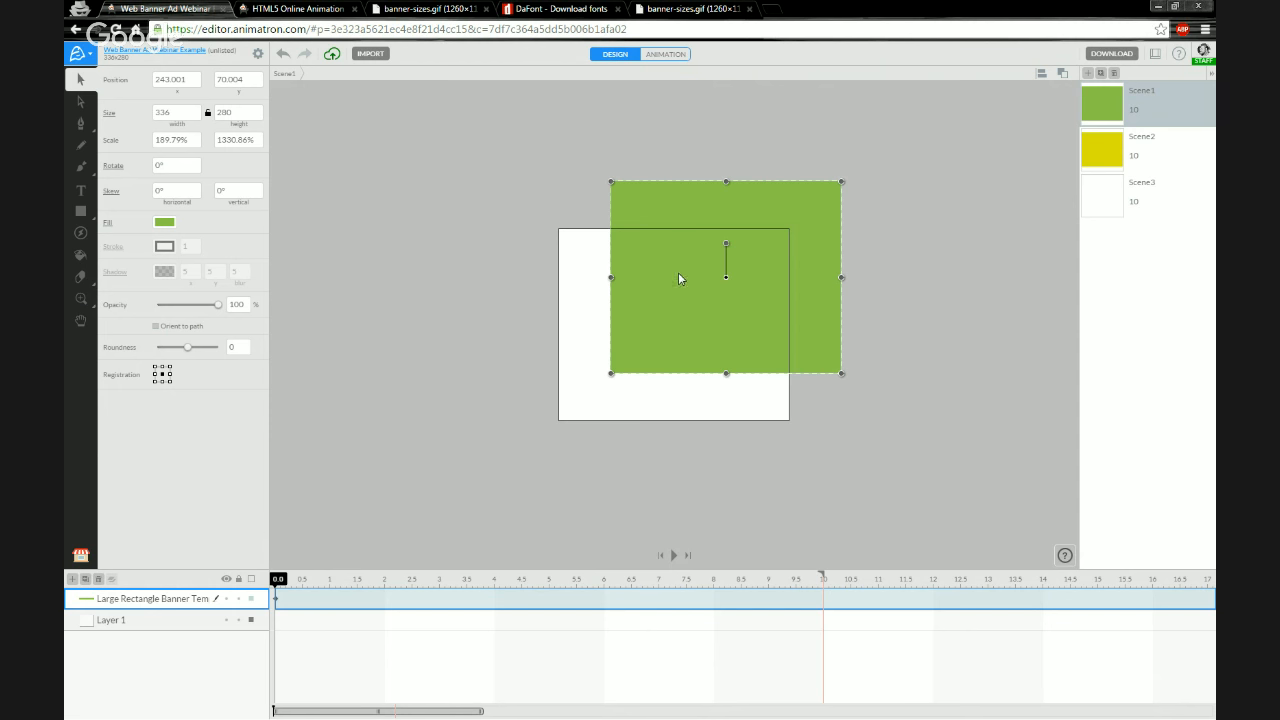
{"action": "left_click_drag", "start_coordinate": [678, 273], "coordinate": [681, 273]}
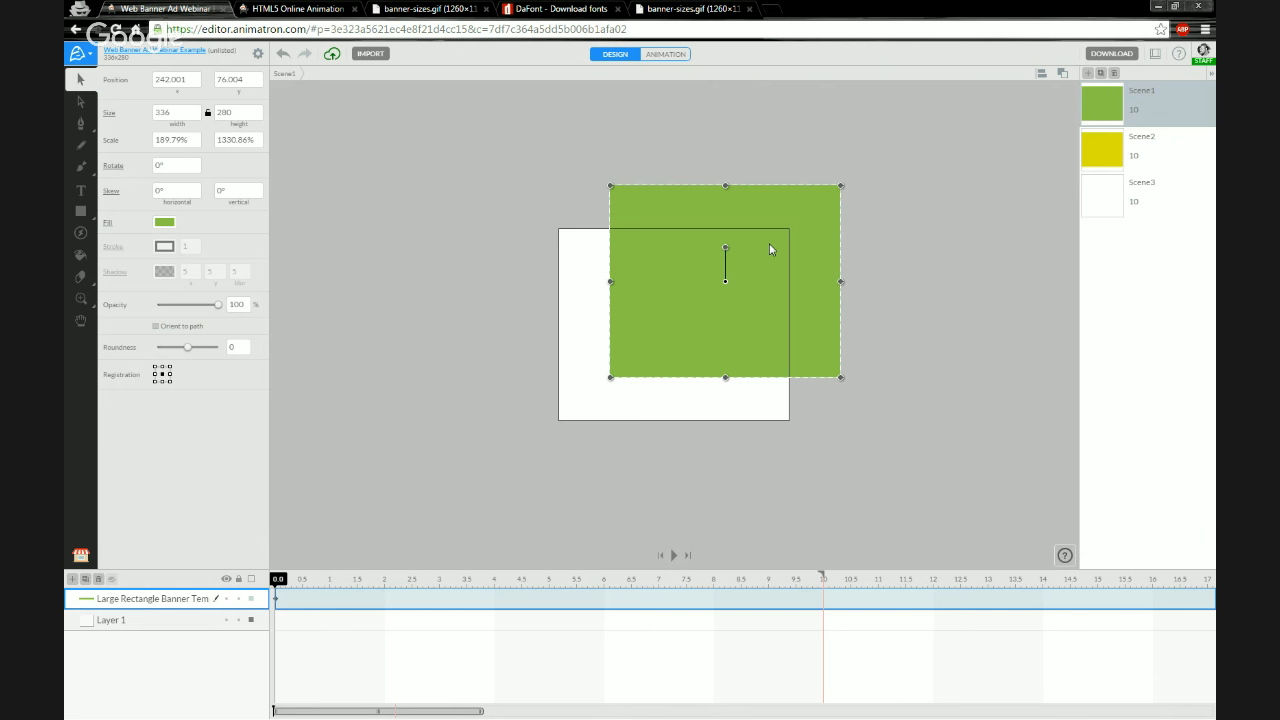
{"action": "left_click", "coordinate": [1041, 76]}
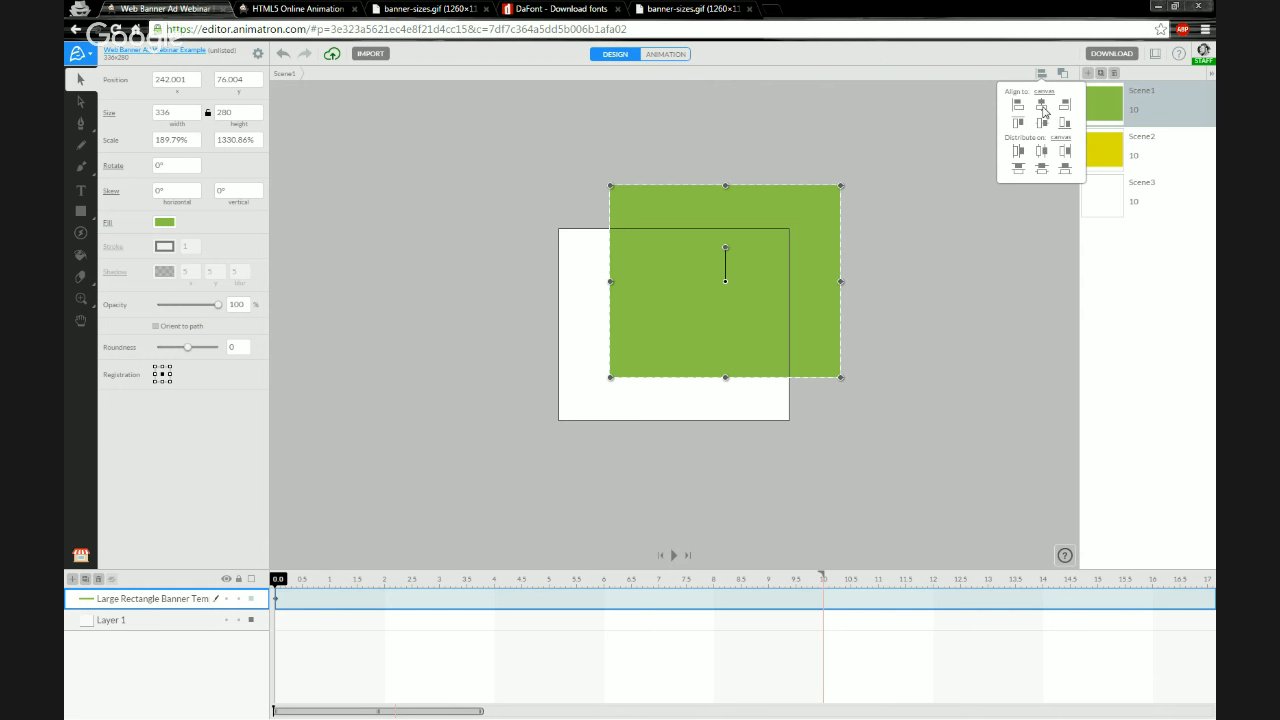
{"action": "left_click", "coordinate": [1043, 110]}
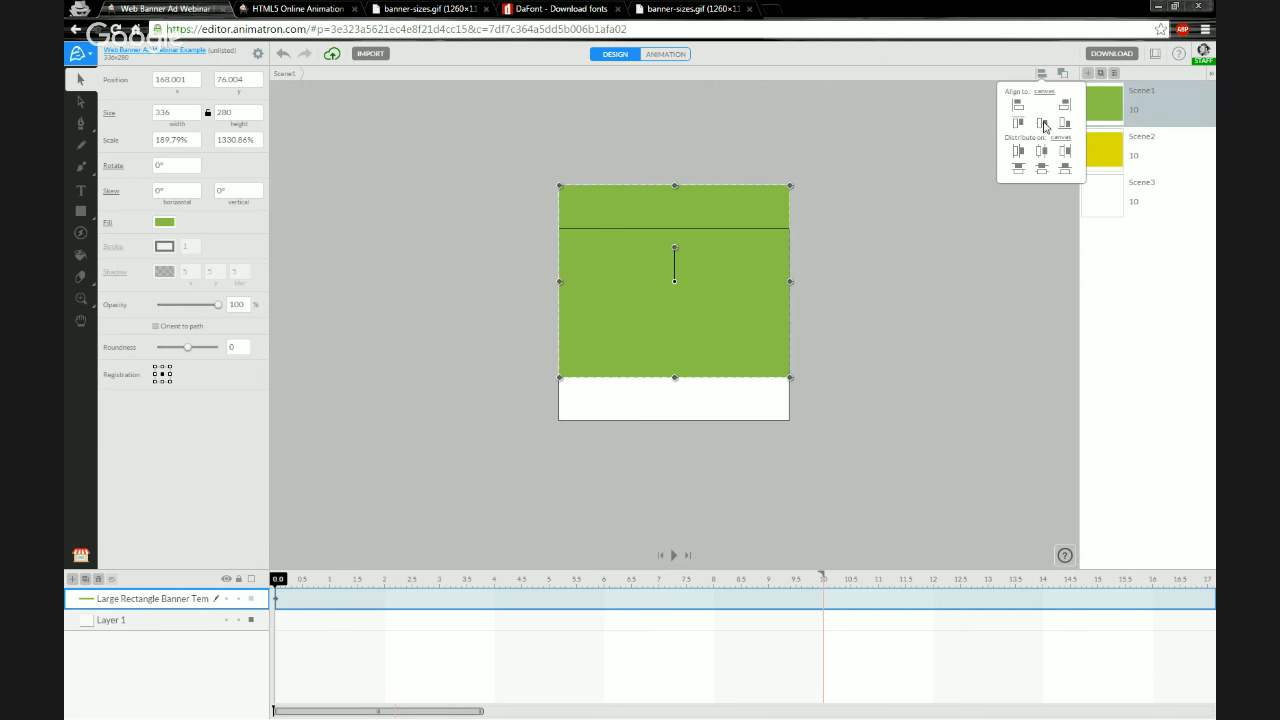
{"action": "left_click", "coordinate": [1046, 127]}
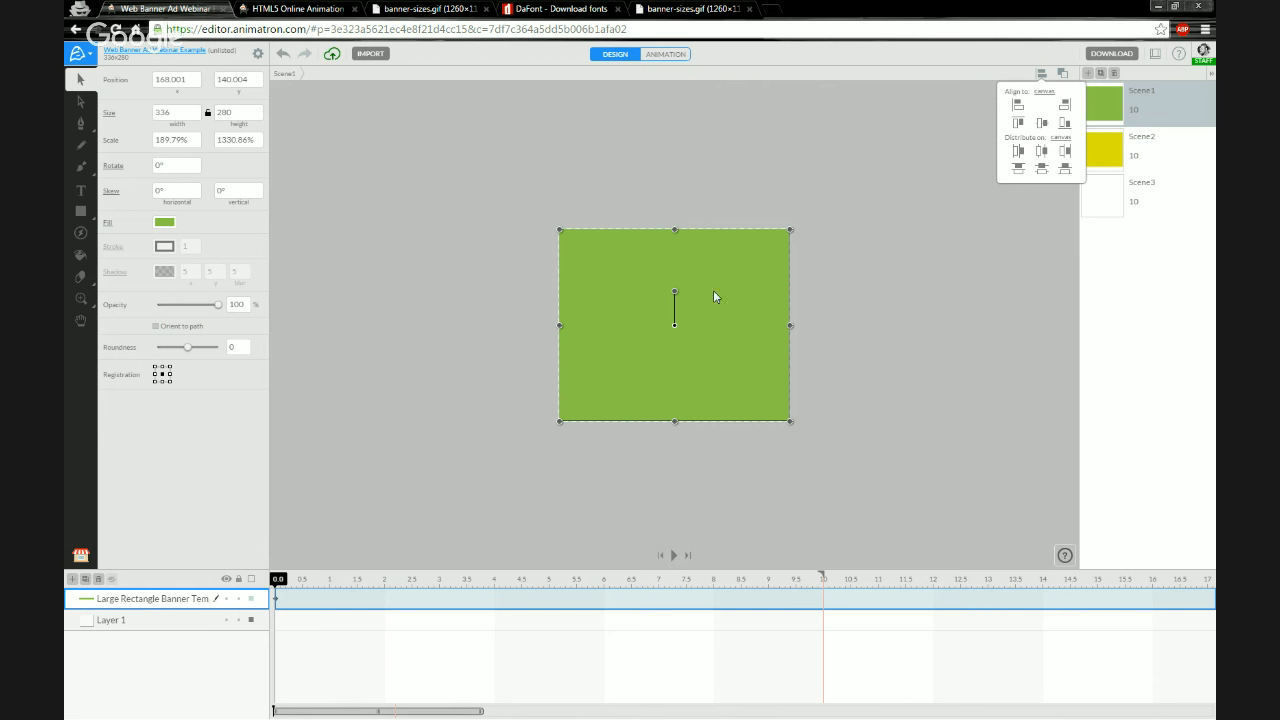
{"action": "left_click", "coordinate": [1041, 76]}
{"action": "left_click", "coordinate": [468, 405]}
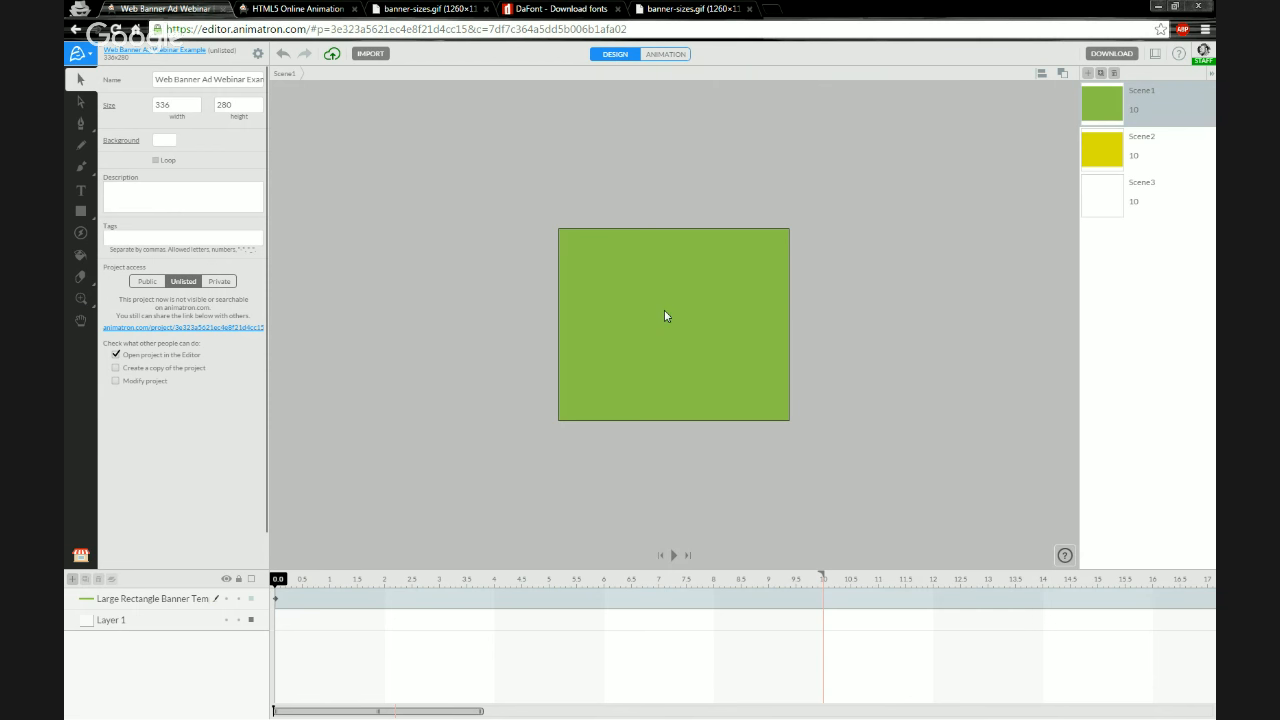
Give Scene1's rectangle a white-to-black linear gradient fill preset
{"action": "left_click", "coordinate": [188, 599]}
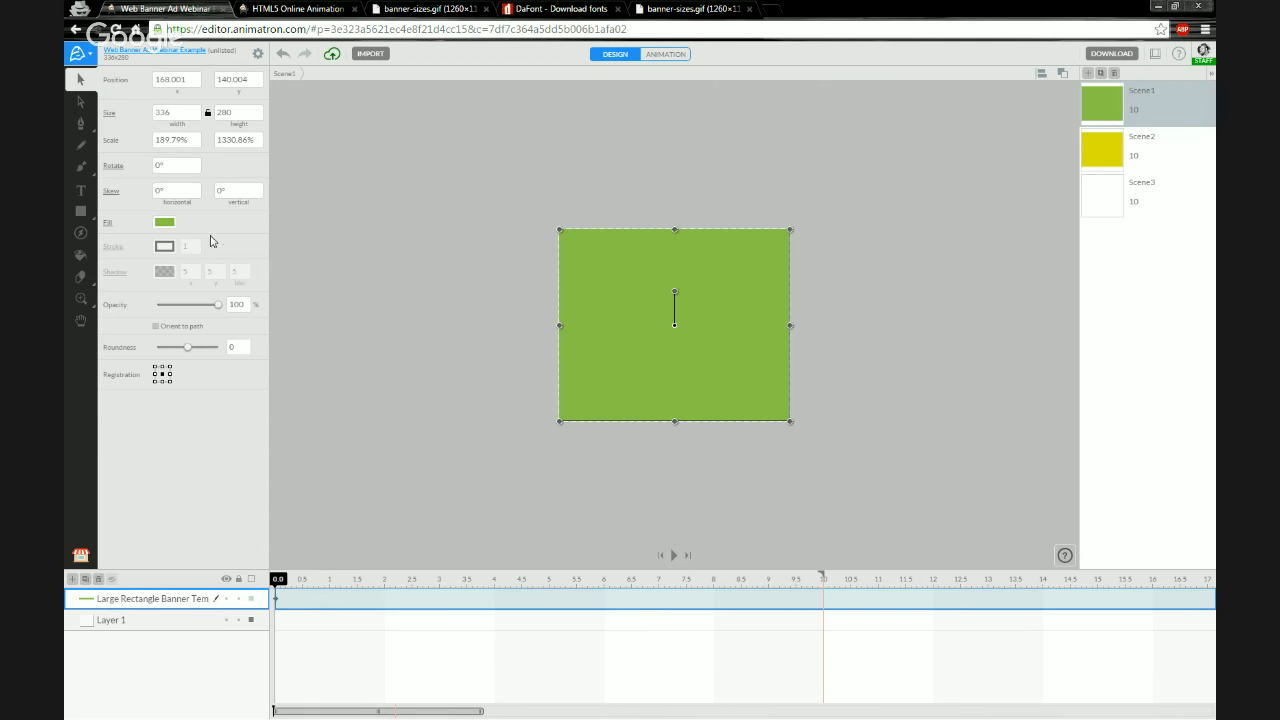
{"action": "left_click", "coordinate": [165, 222]}
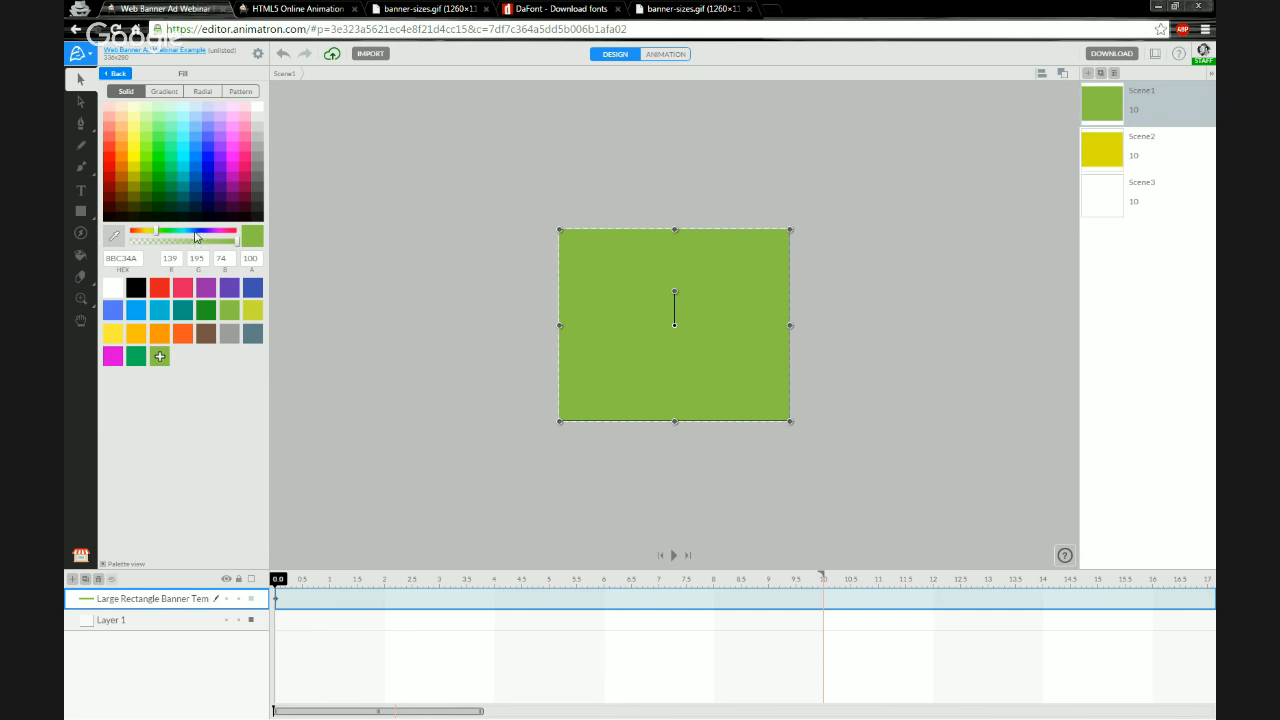
{"action": "left_click", "coordinate": [165, 92]}
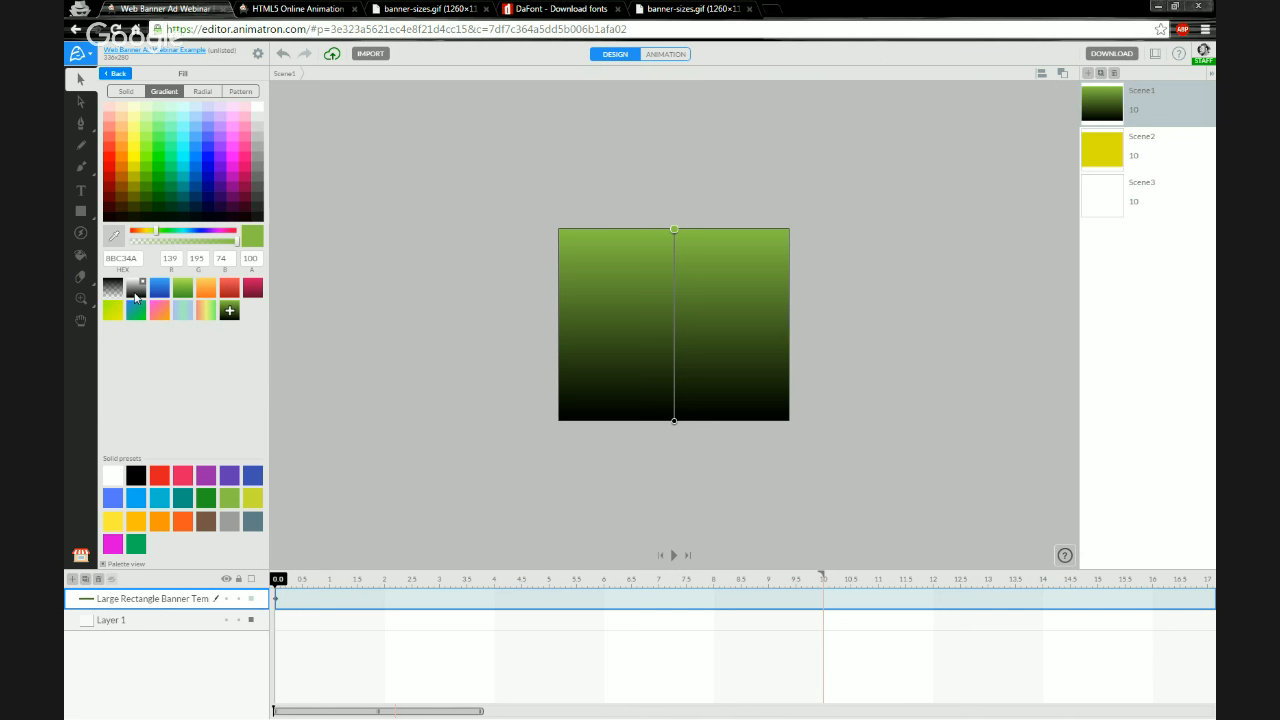
{"action": "left_click", "coordinate": [114, 313]}
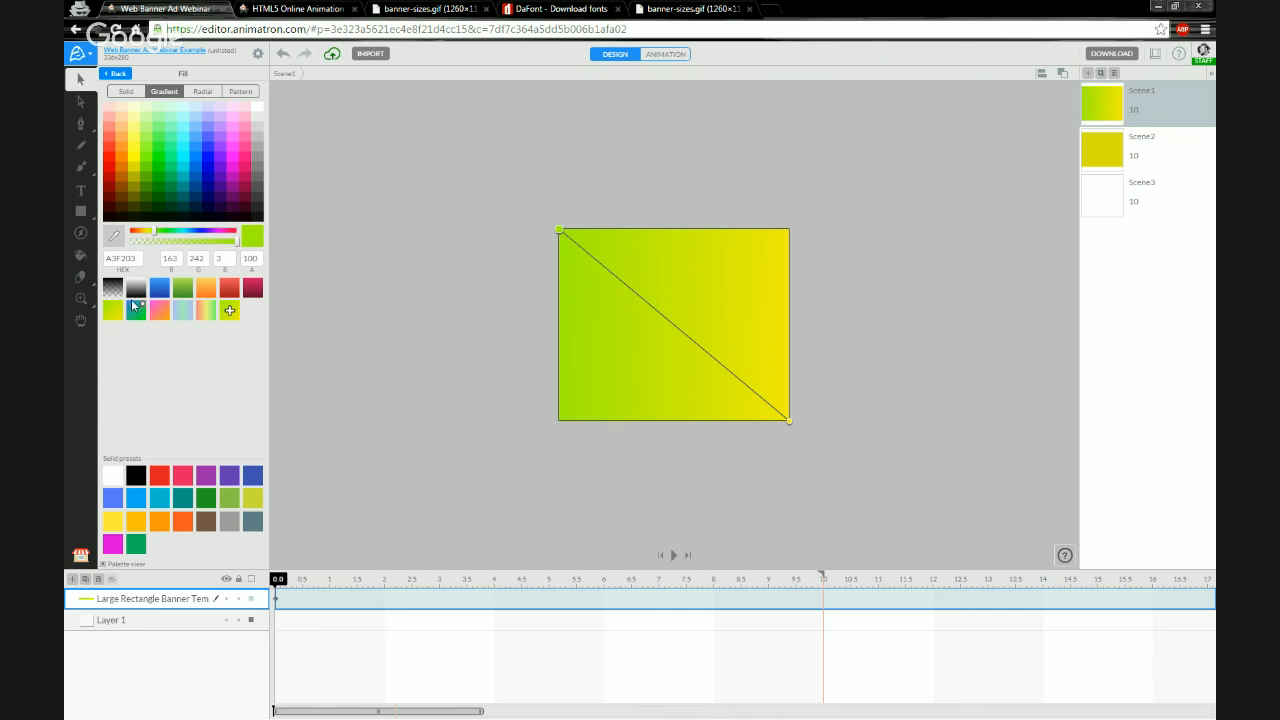
{"action": "left_click", "coordinate": [137, 297]}
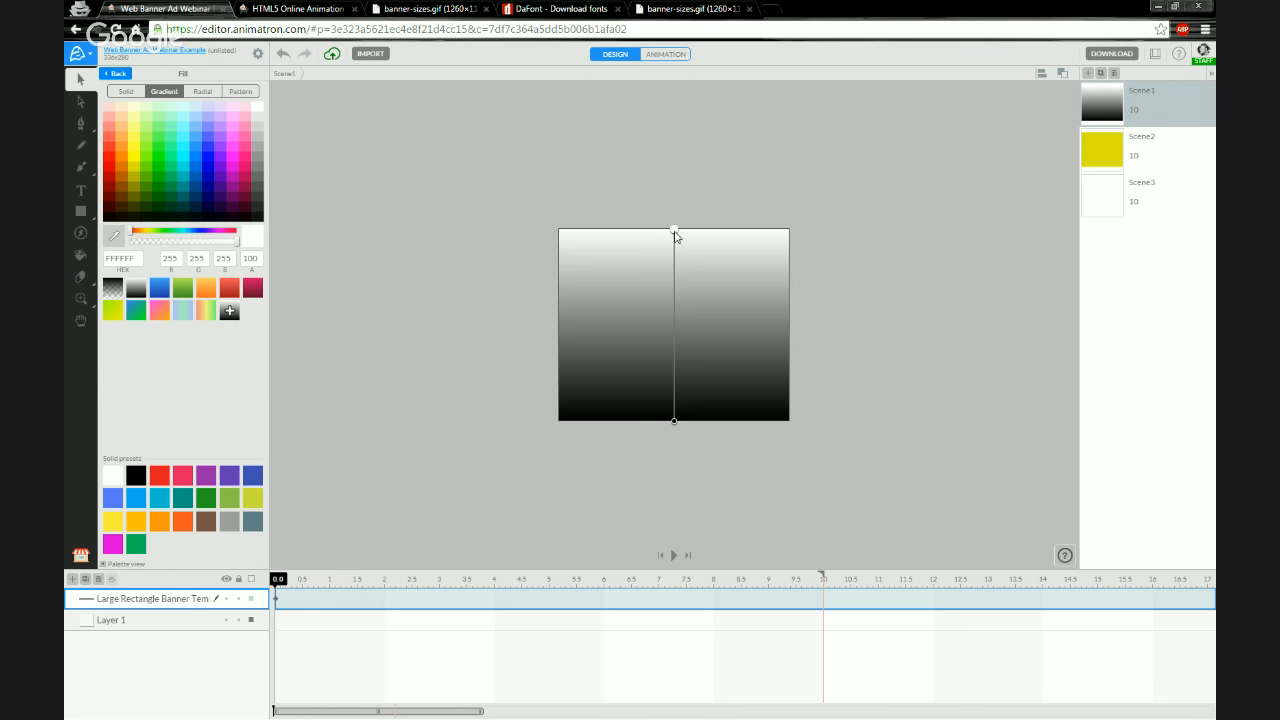
Set the gradient's bottom stop colour to light blue 85C2FF
{"action": "left_click", "coordinate": [674, 421]}
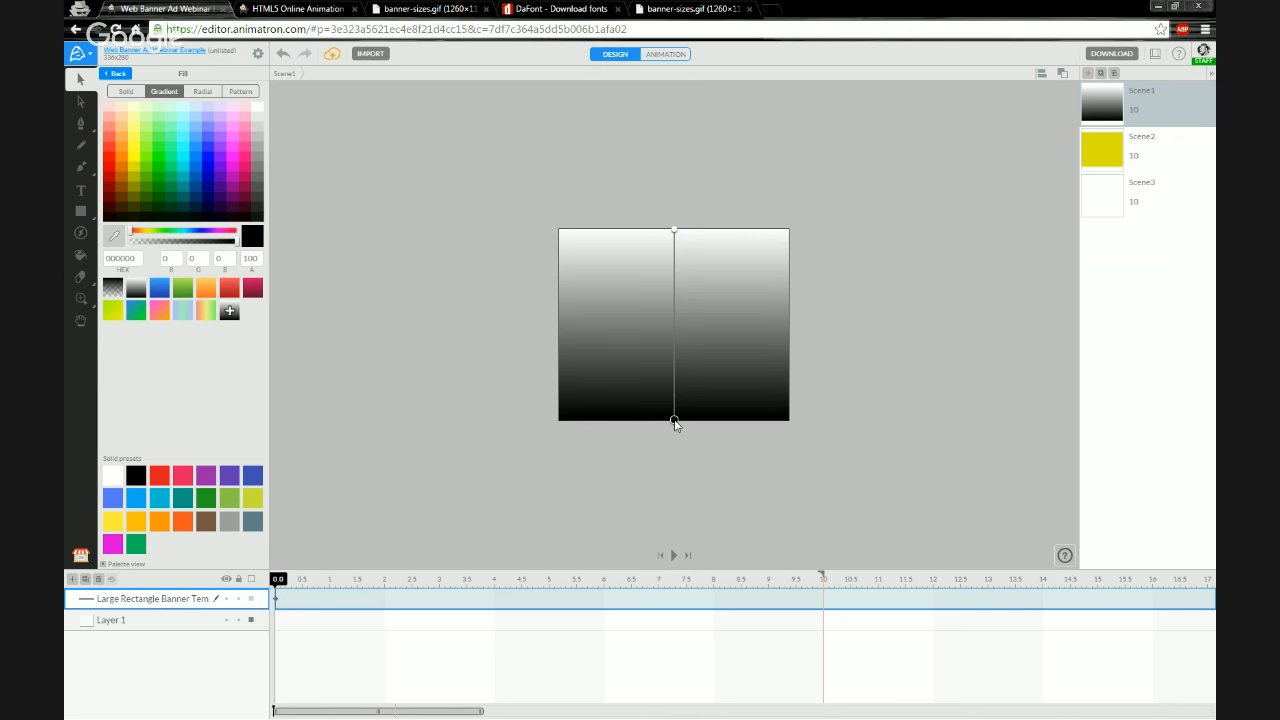
{"action": "left_click", "coordinate": [136, 176]}
{"action": "left_click", "coordinate": [193, 166]}
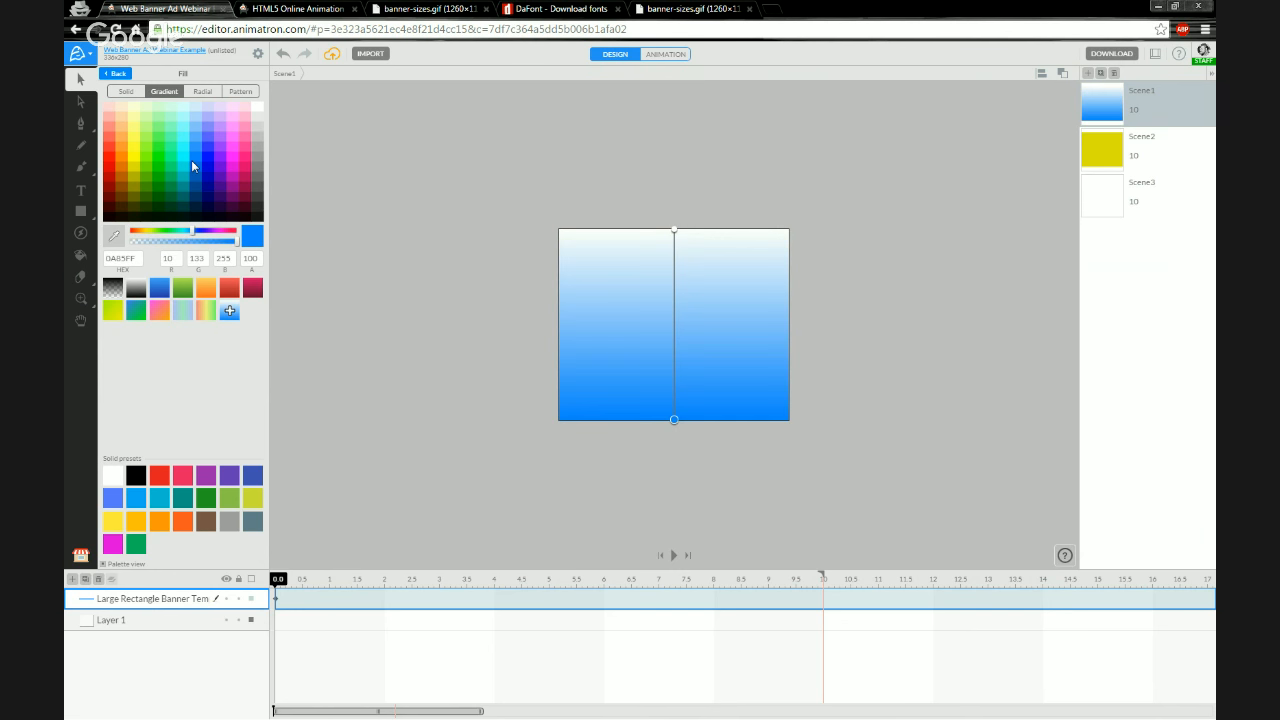
{"action": "left_click", "coordinate": [193, 130]}
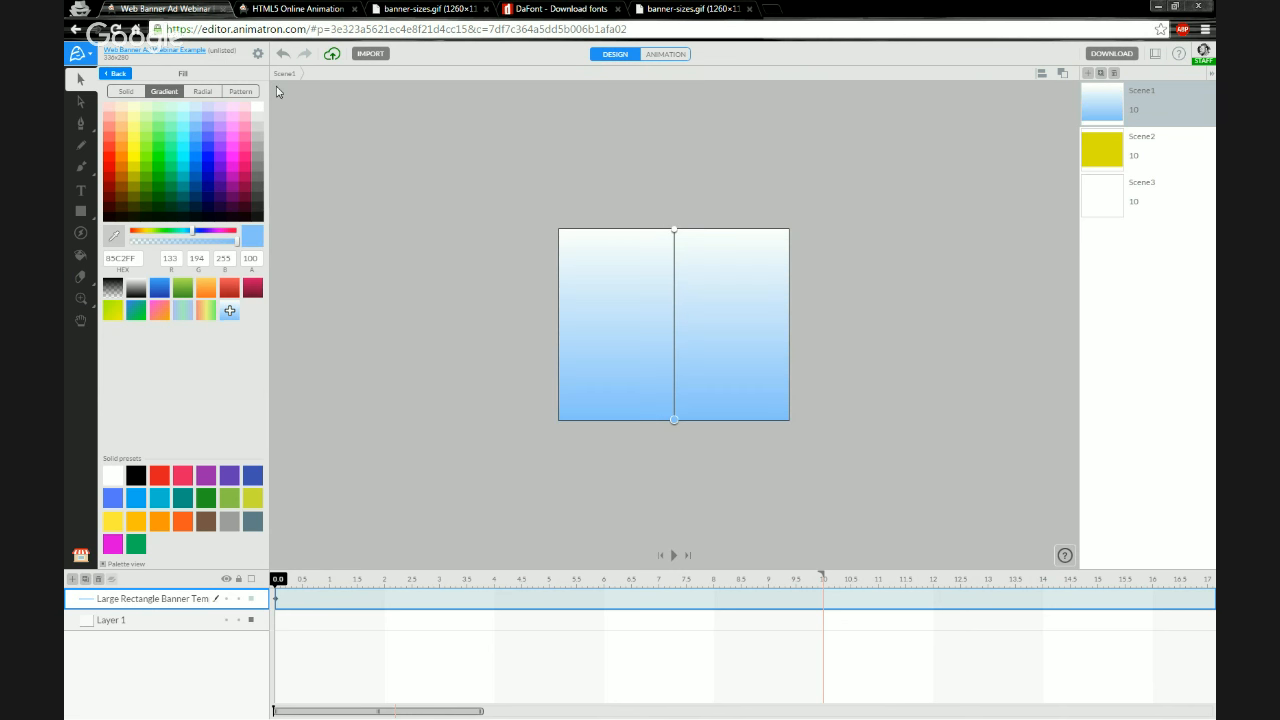
{"action": "left_click", "coordinate": [109, 76]}
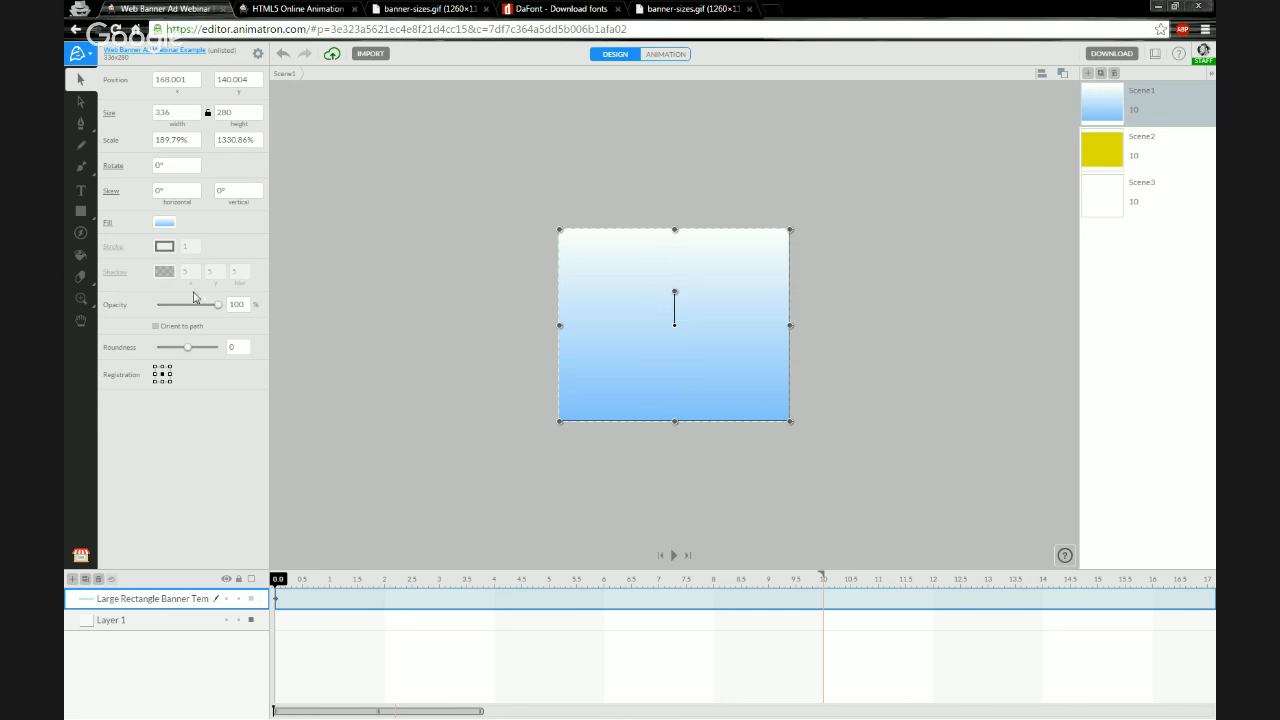
{"action": "left_click", "coordinate": [316, 408]}
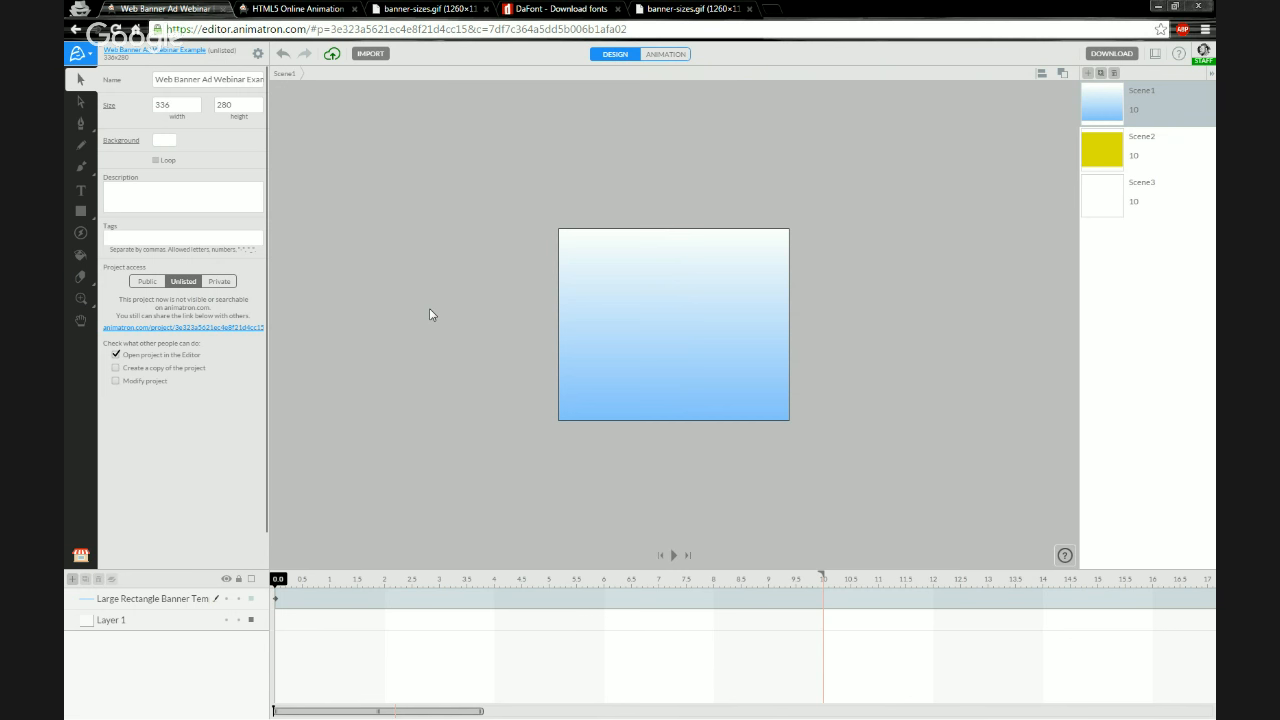
Align Scene2's yellow rectangle to the horizontal and vertical centre of the canvas
{"action": "left_click", "coordinate": [1109, 144]}
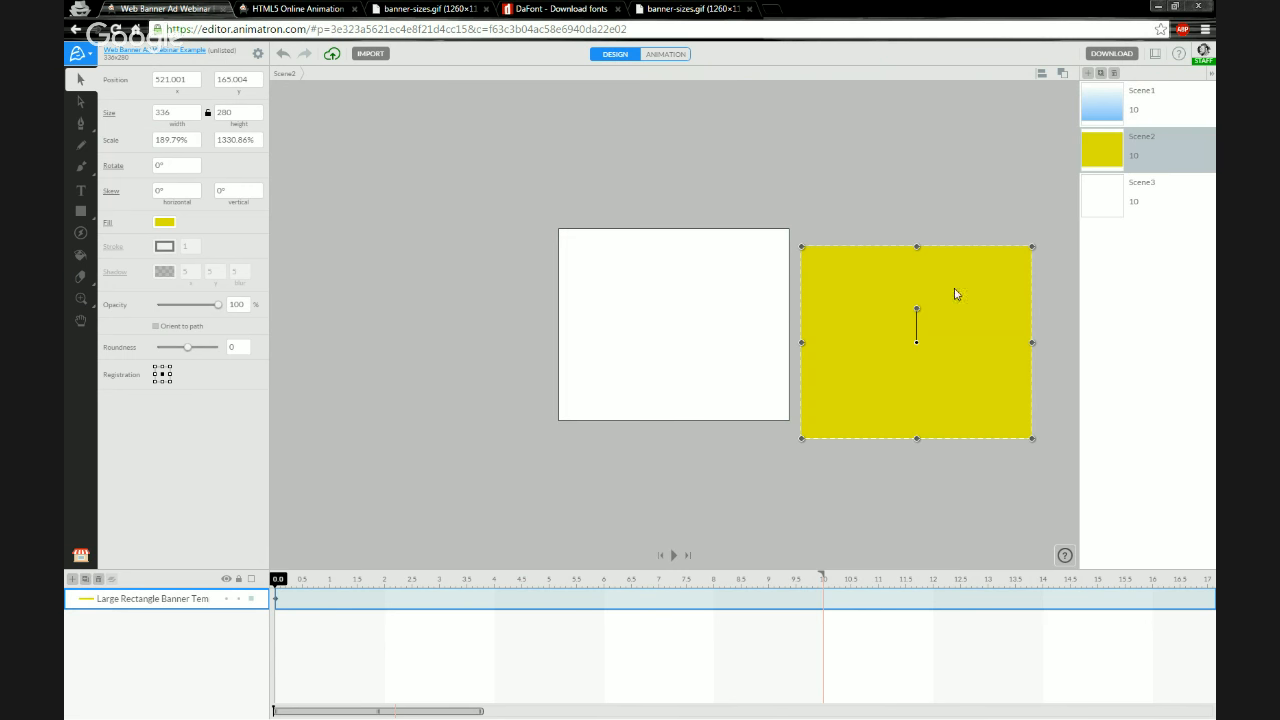
{"action": "left_click", "coordinate": [1041, 73]}
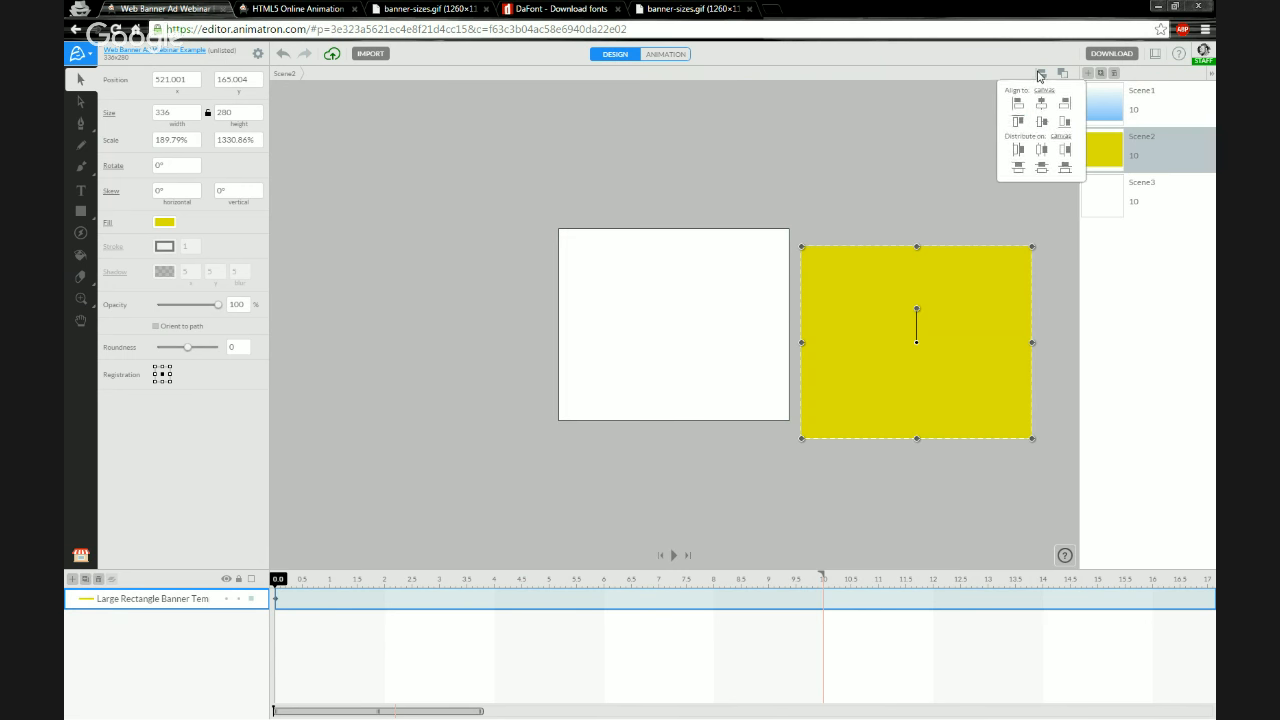
{"action": "left_click", "coordinate": [1040, 124]}
{"action": "left_click", "coordinate": [1041, 123]}
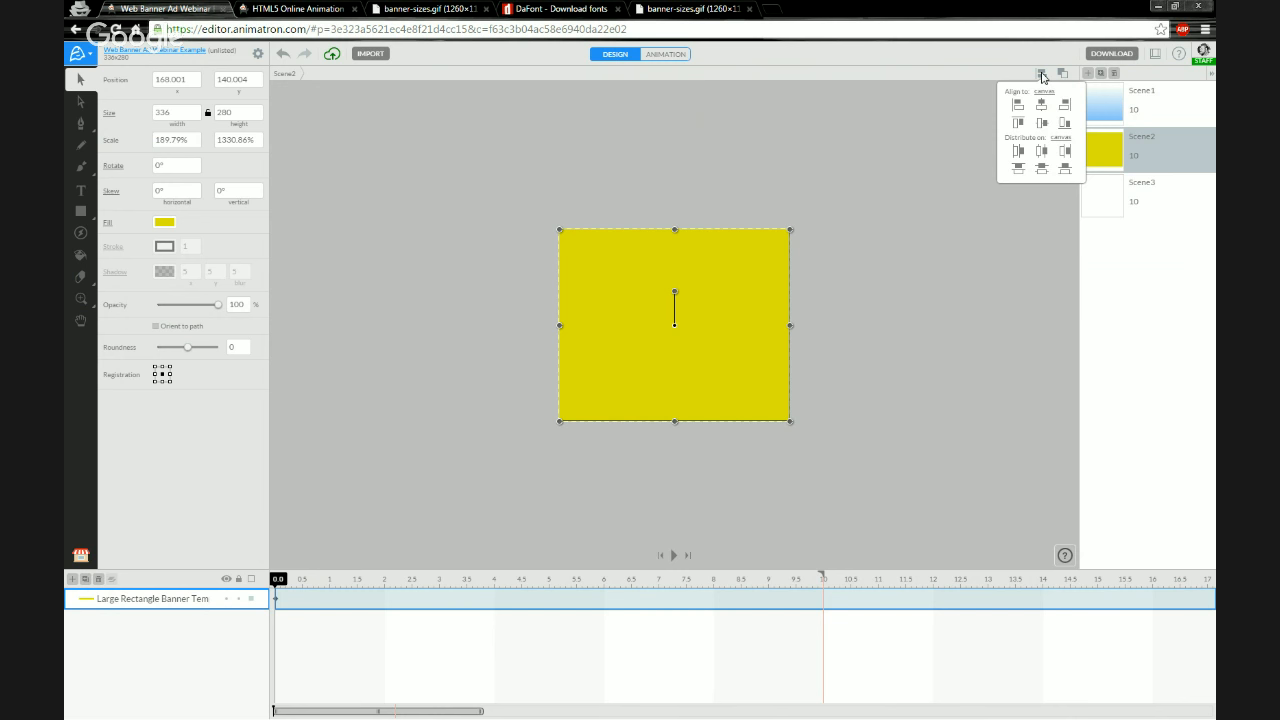
{"action": "left_click", "coordinate": [1041, 75]}
Give Scene2's rectangle a white-to-black linear gradient fill preset
{"action": "left_click", "coordinate": [164, 222]}
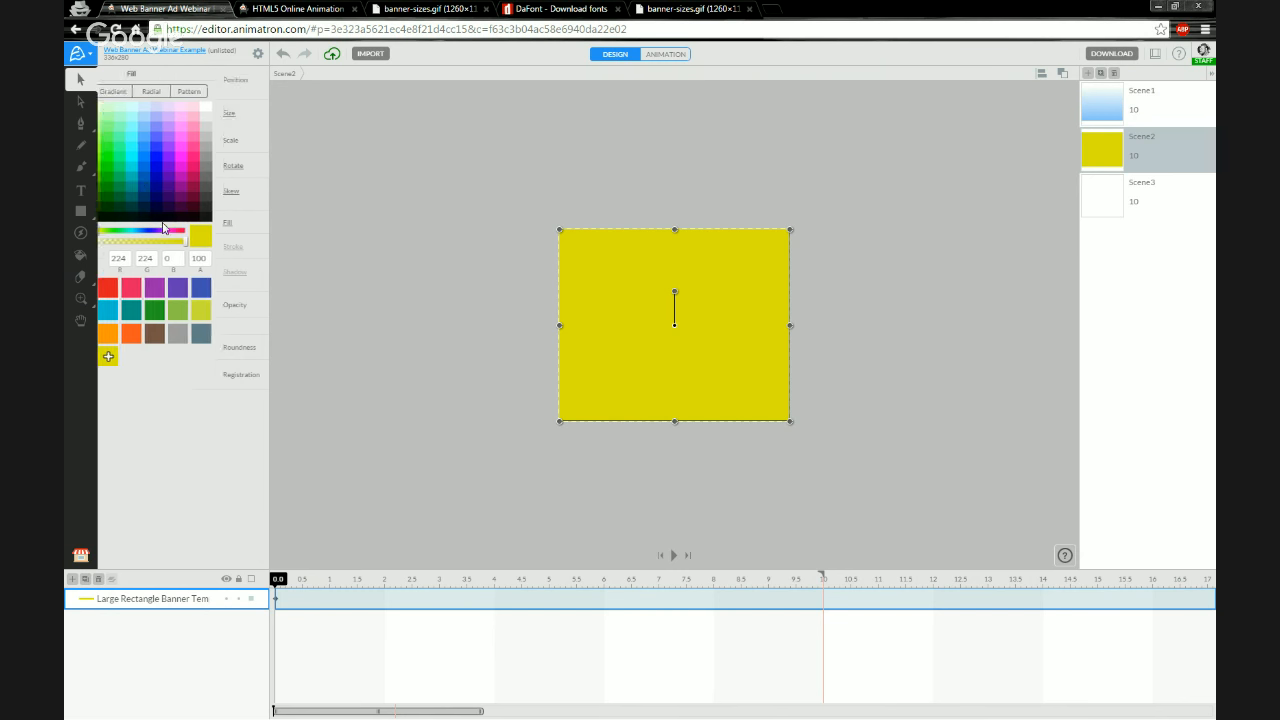
{"action": "left_click", "coordinate": [172, 96]}
{"action": "left_click", "coordinate": [210, 177]}
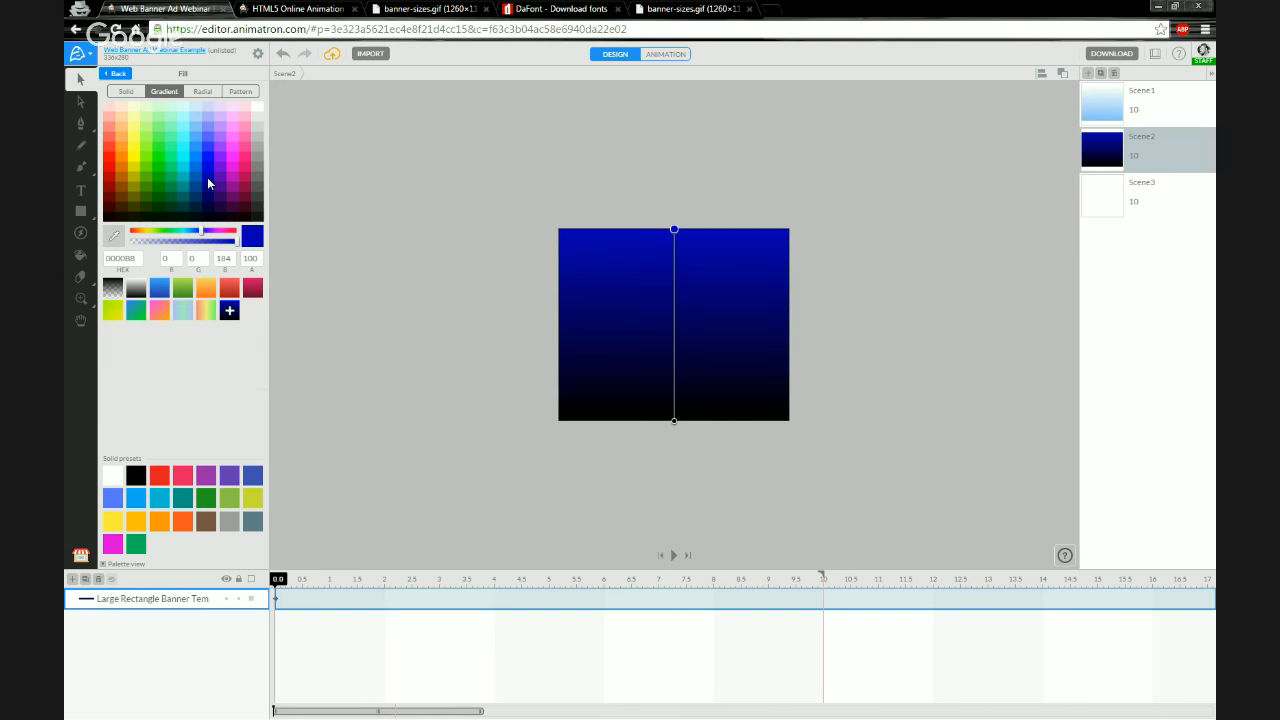
{"action": "left_click", "coordinate": [136, 290]}
Set the gradient's bottom stop colour to pink
{"action": "left_click_drag", "start_coordinate": [675, 421], "coordinate": [675, 421]}
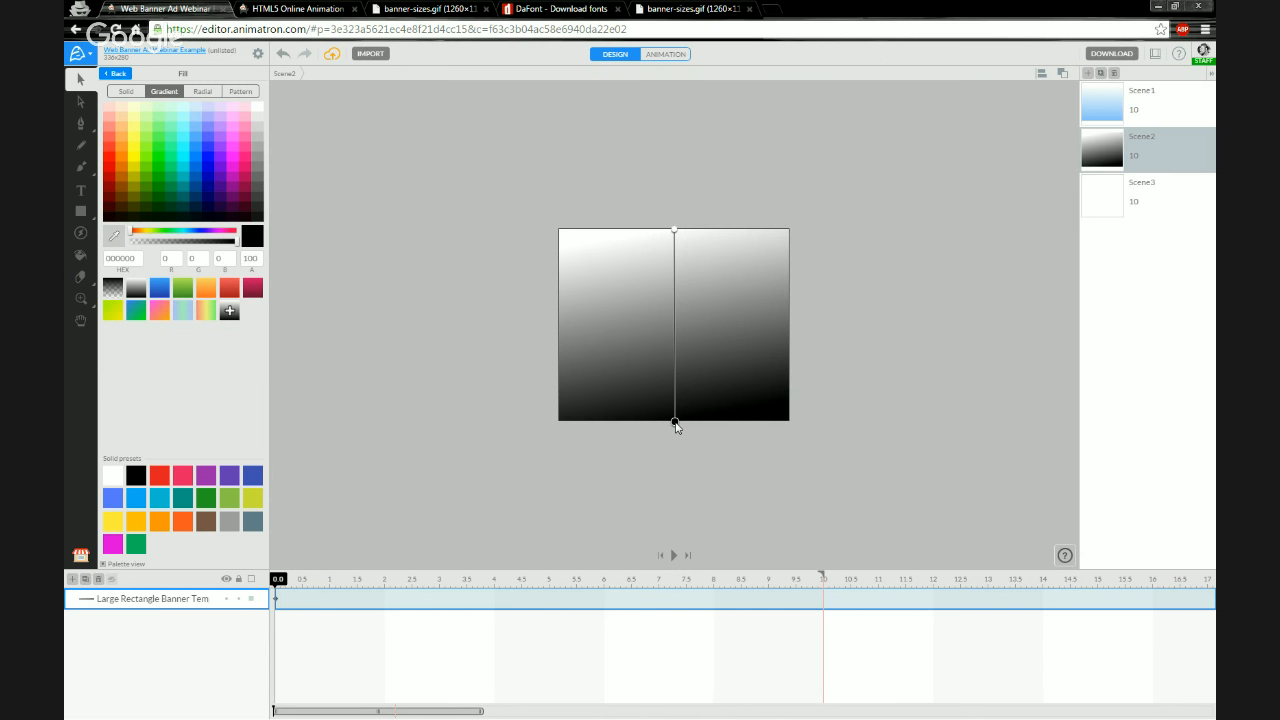
{"action": "left_click", "coordinate": [230, 178]}
{"action": "left_click", "coordinate": [242, 143]}
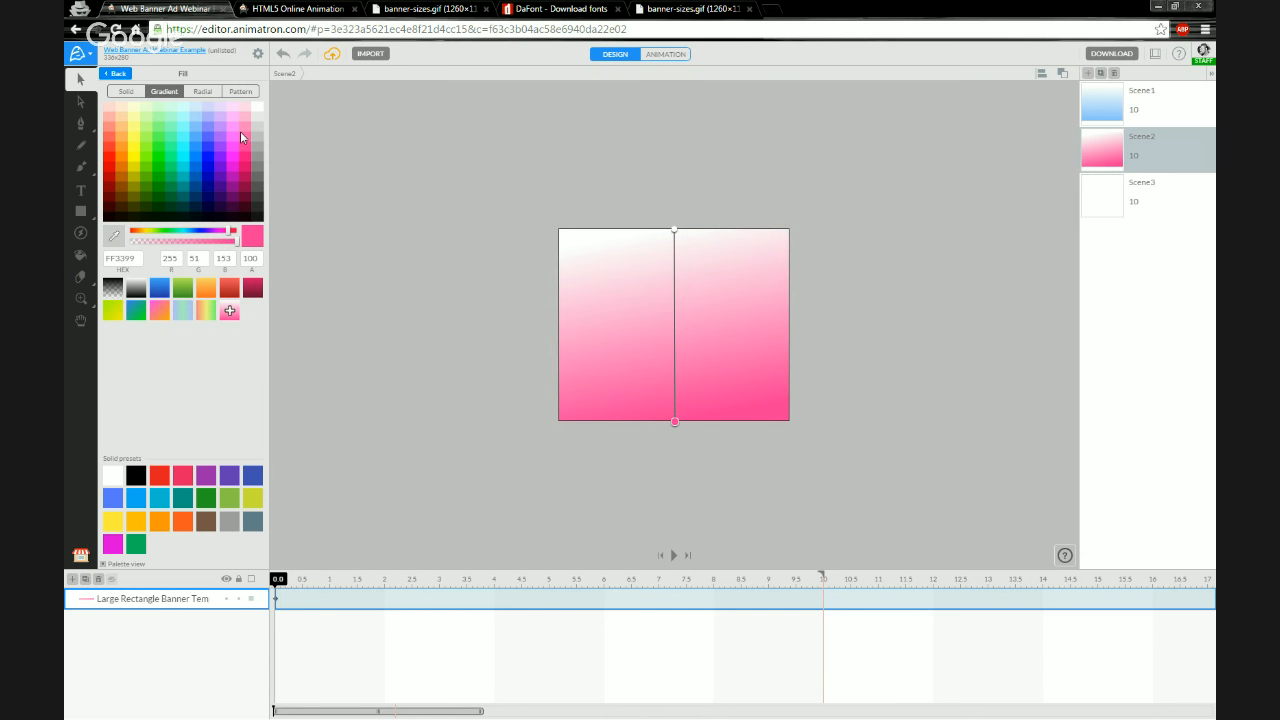
{"action": "left_click", "coordinate": [240, 131]}
{"action": "left_click", "coordinate": [914, 168]}
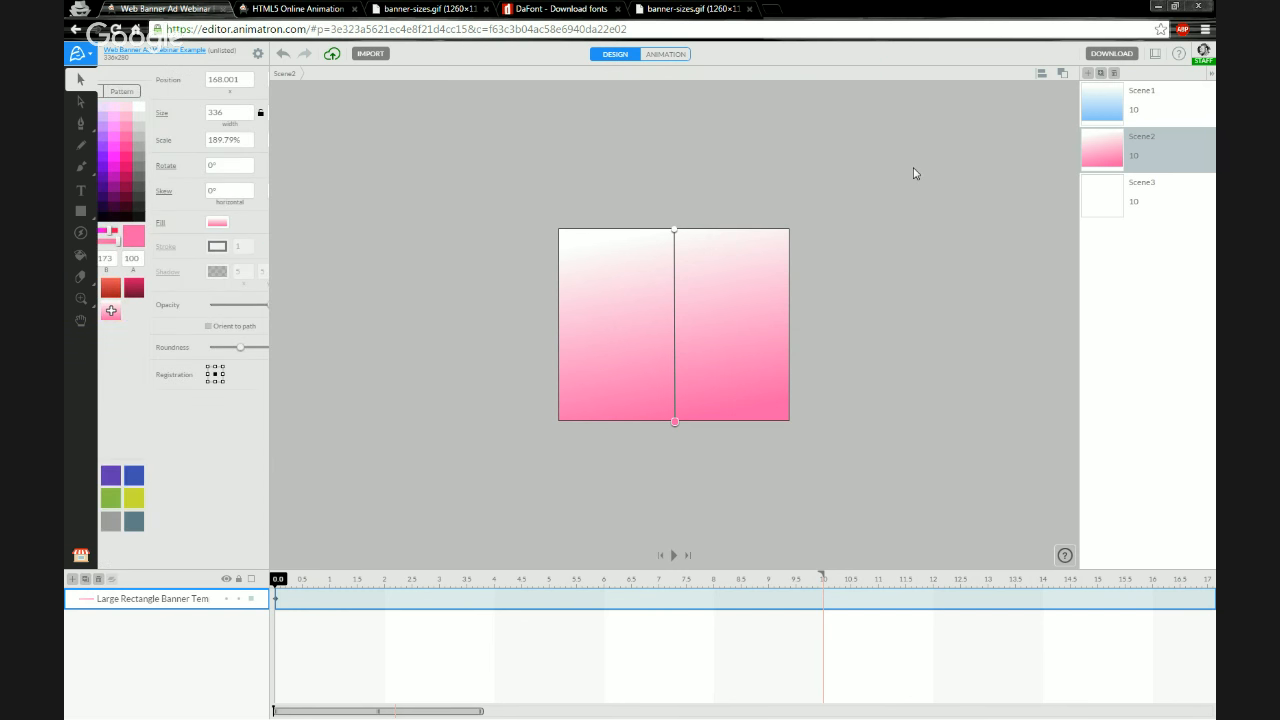
{"action": "left_click", "coordinate": [908, 186]}
Rename Scene1's rectangle layer to BG
{"action": "left_click", "coordinate": [1104, 112]}
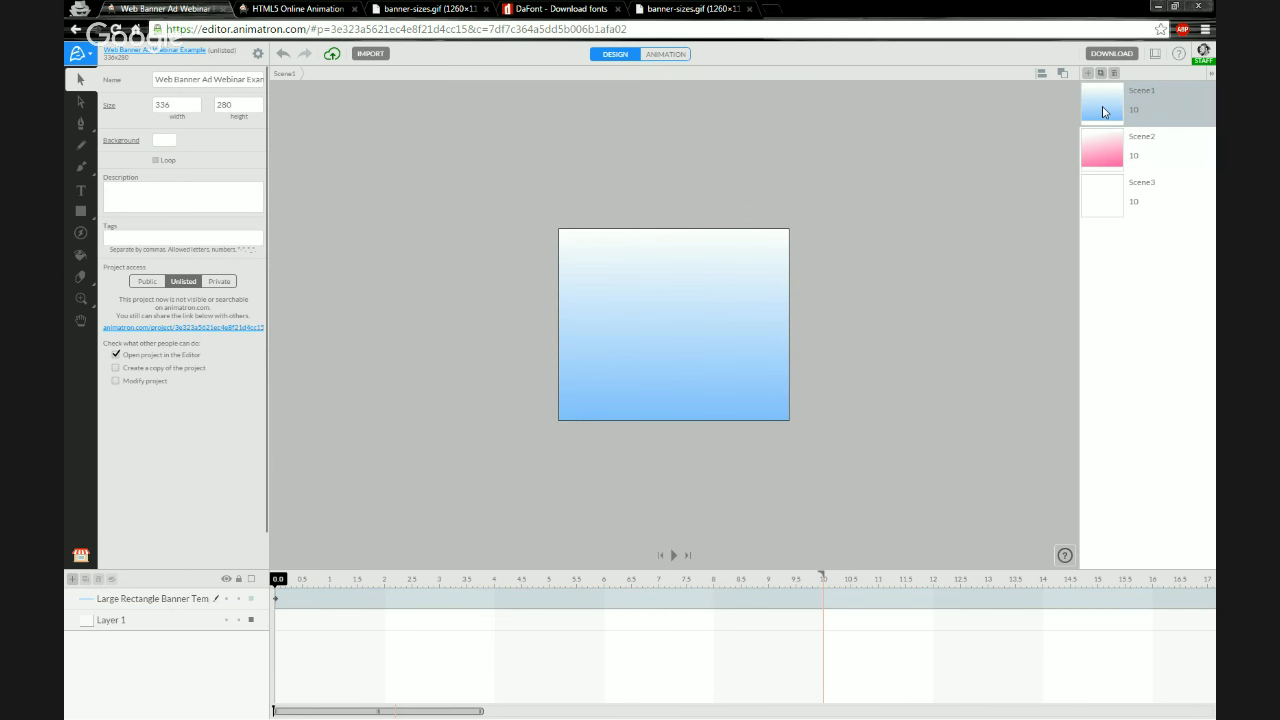
{"action": "left_click", "coordinate": [1112, 160]}
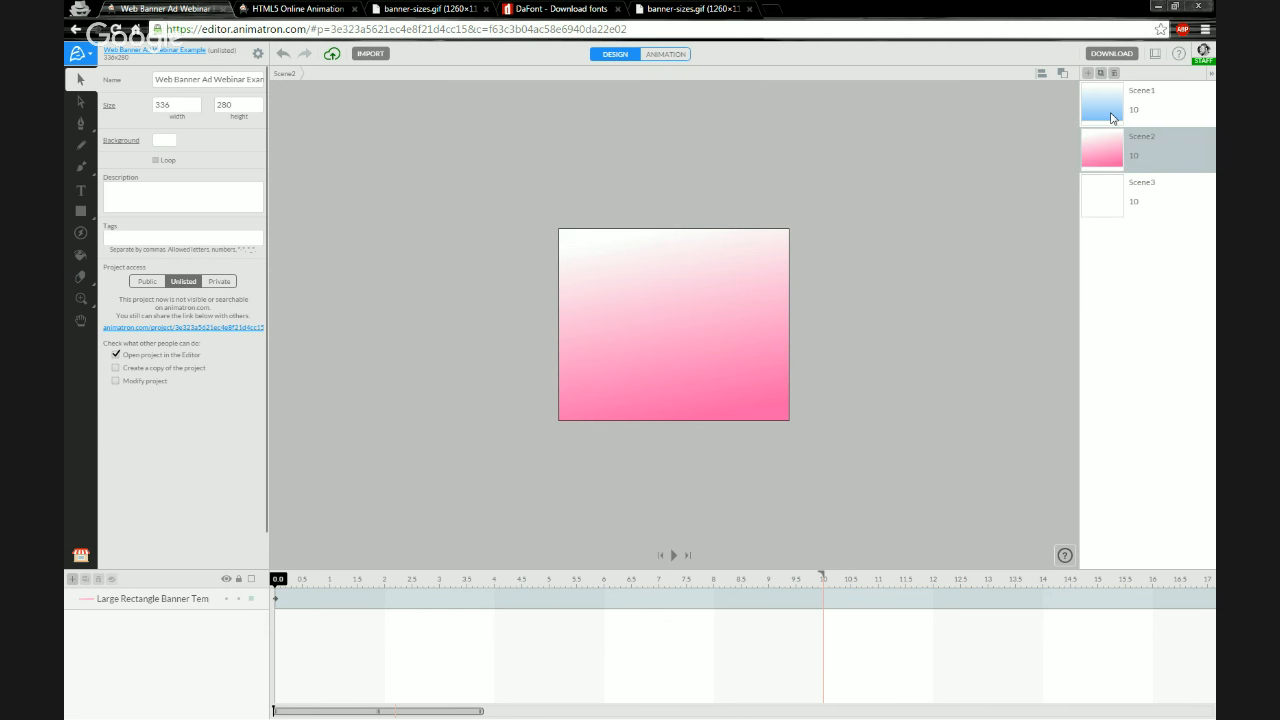
{"action": "left_click", "coordinate": [1112, 118]}
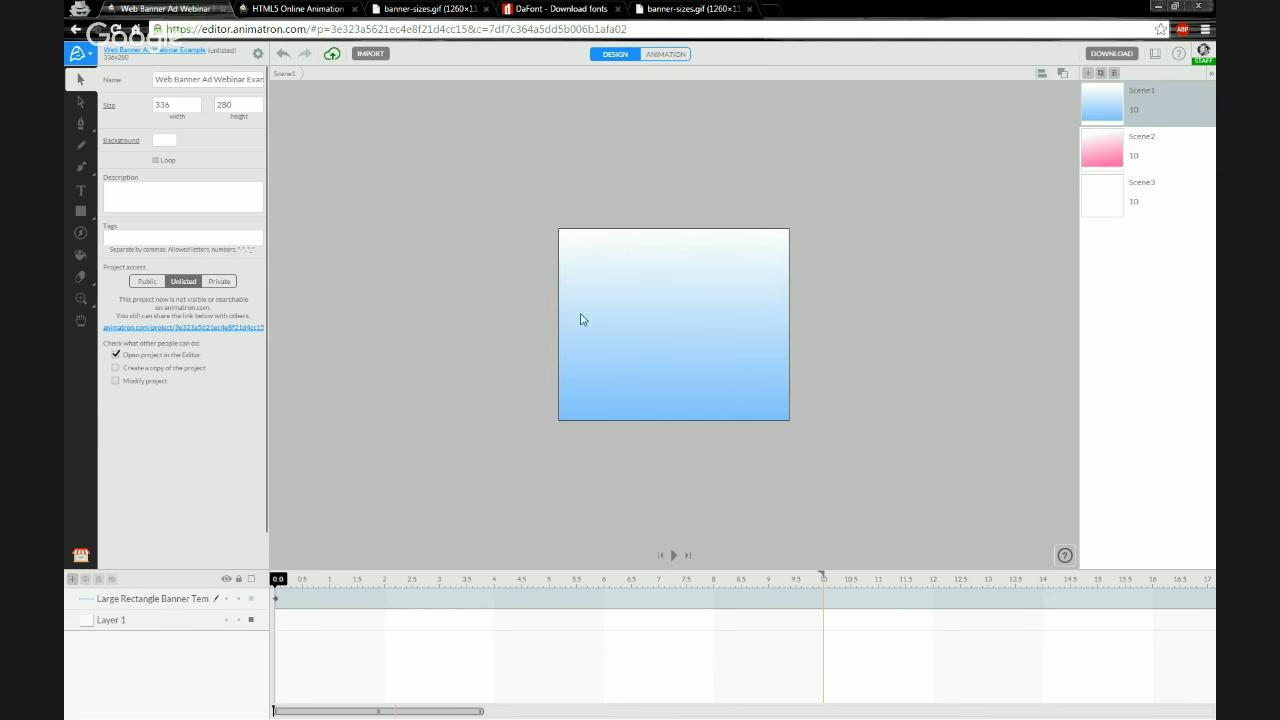
{"action": "double_click", "coordinate": [160, 599]}
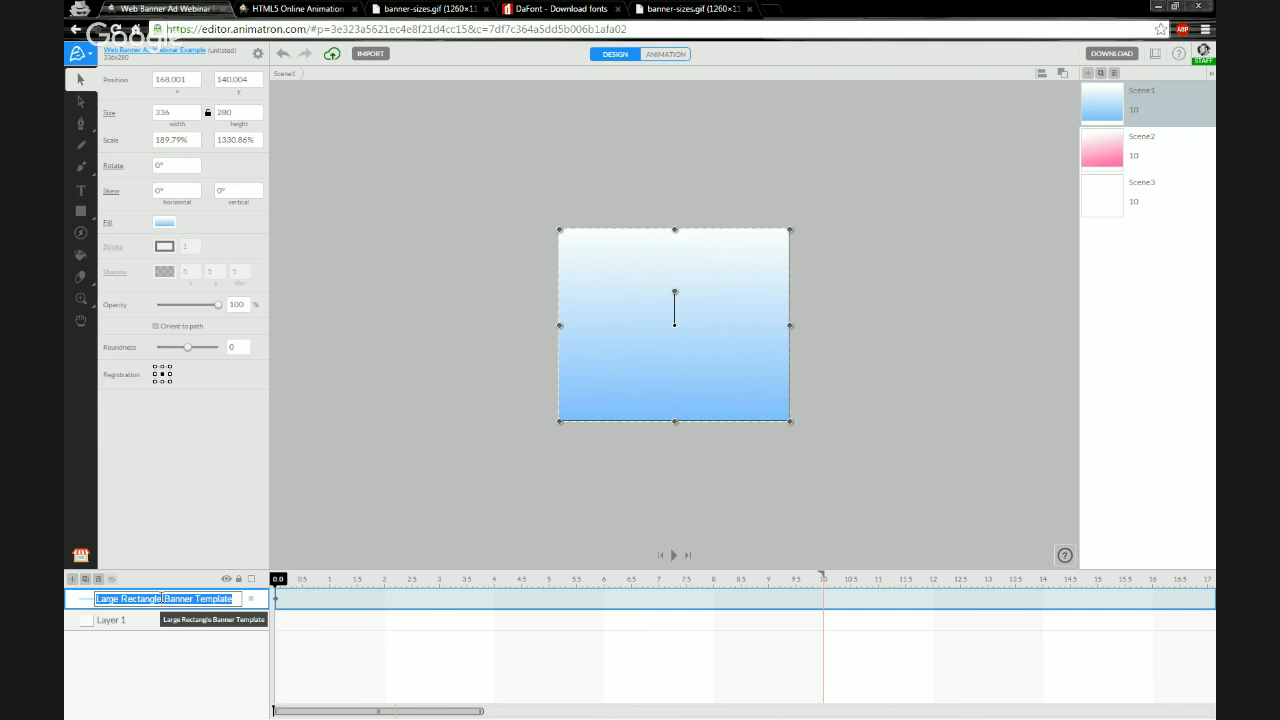
{"action": "type", "text": "BG"}
{"action": "key", "text": "Return"}
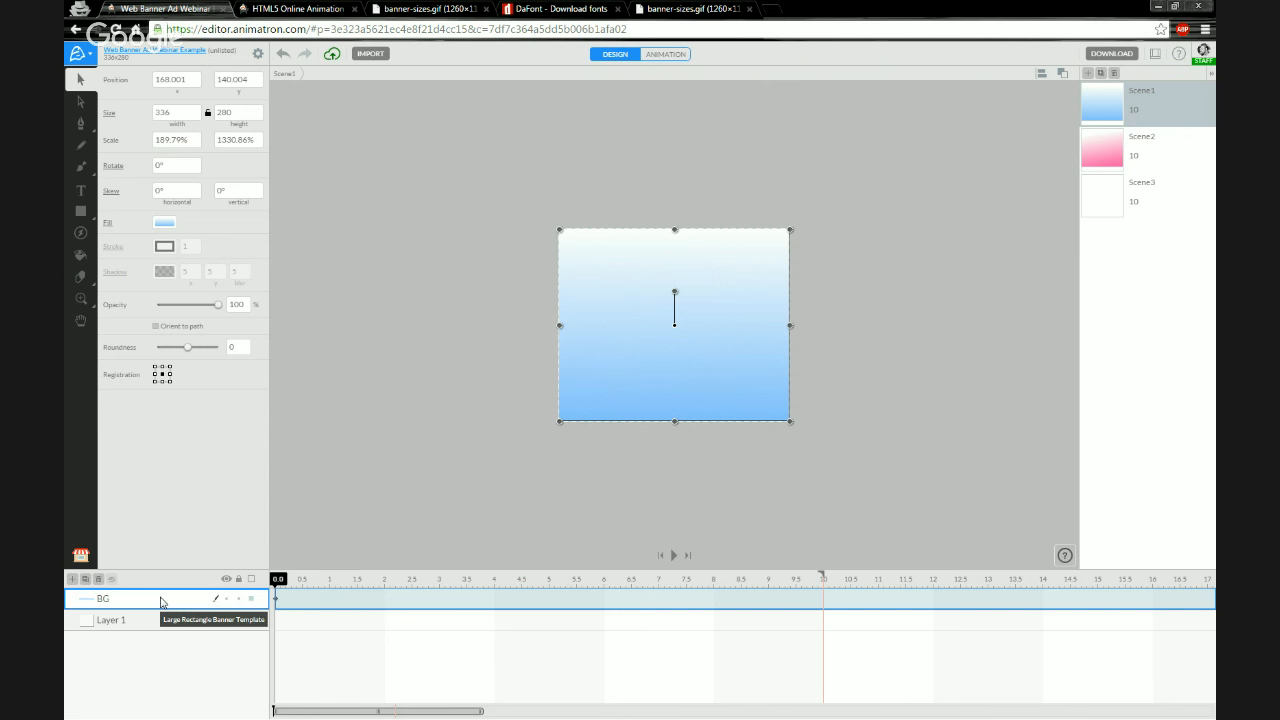
Delete Scene1's empty Layer 1 and lock the BG layer
{"action": "left_click", "coordinate": [152, 621]}
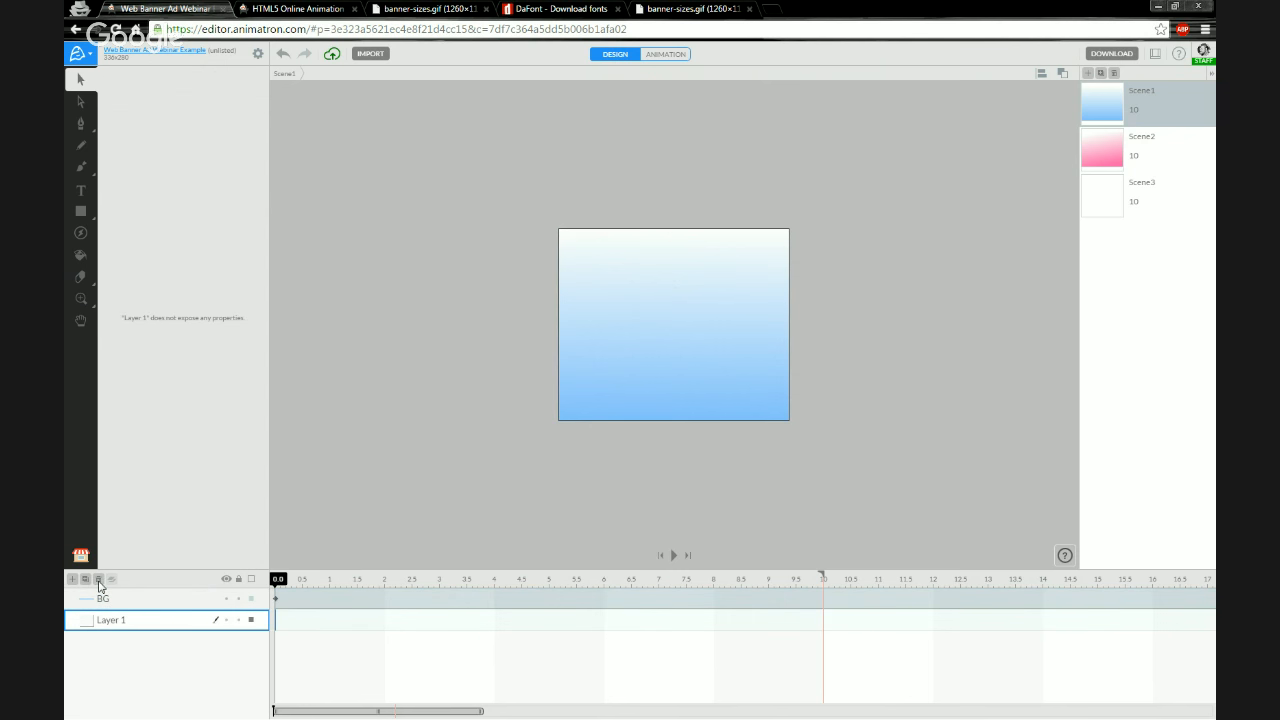
{"action": "left_click", "coordinate": [98, 579]}
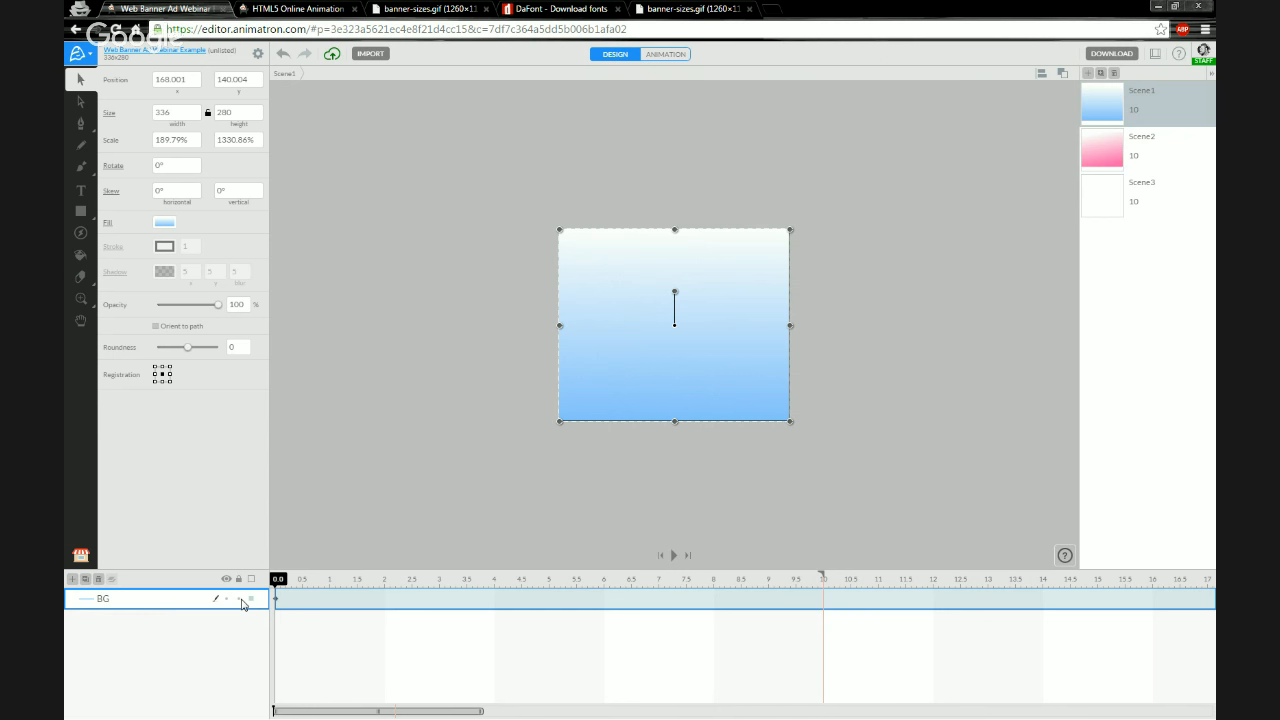
{"action": "left_click", "coordinate": [371, 464]}
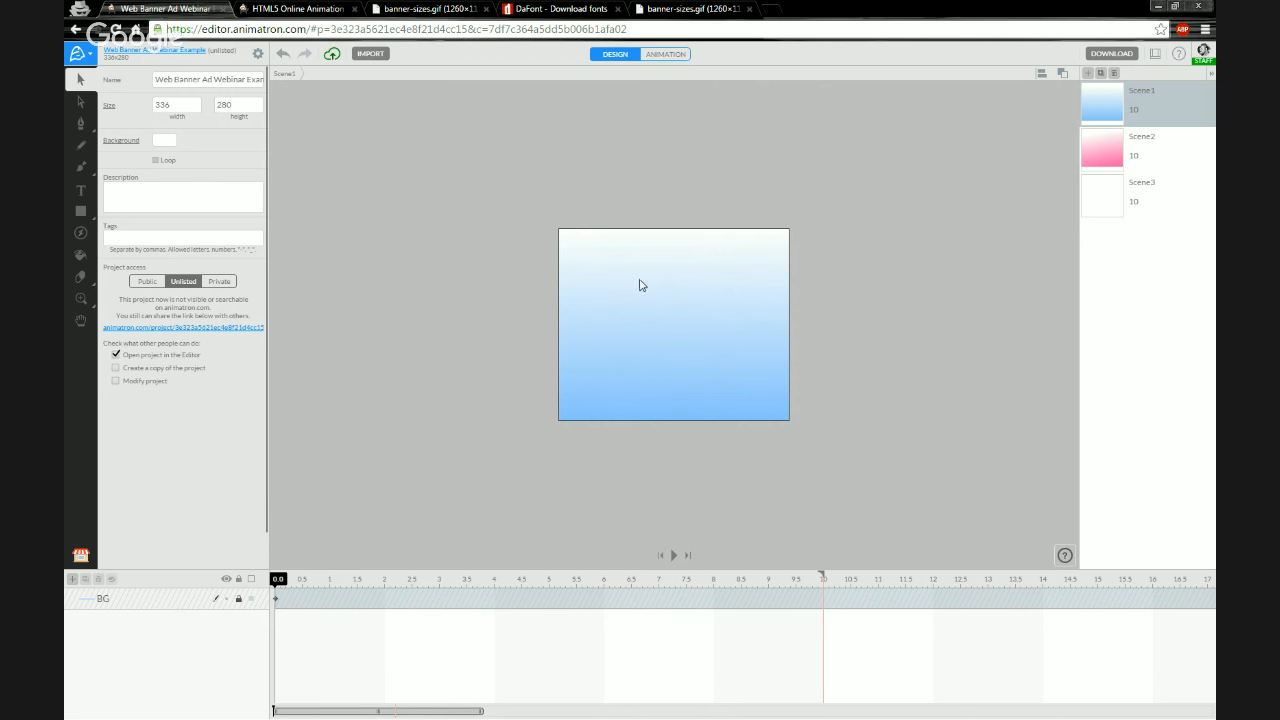
Try to drag the locked BG rectangle around the canvas
{"action": "left_click_drag", "start_coordinate": [698, 343], "coordinate": [820, 276]}
{"action": "left_click_drag", "start_coordinate": [687, 327], "coordinate": [570, 179]}
{"action": "left_click_drag", "start_coordinate": [607, 312], "coordinate": [514, 452]}
{"action": "left_click_drag", "start_coordinate": [668, 360], "coordinate": [802, 480]}
{"action": "left_click_drag", "start_coordinate": [724, 325], "coordinate": [916, 365]}
Rename Scene2's rectangle layer to BG and lock it
{"action": "left_click", "coordinate": [1099, 150]}
{"action": "left_click", "coordinate": [141, 600]}
{"action": "double_click", "coordinate": [141, 600]}
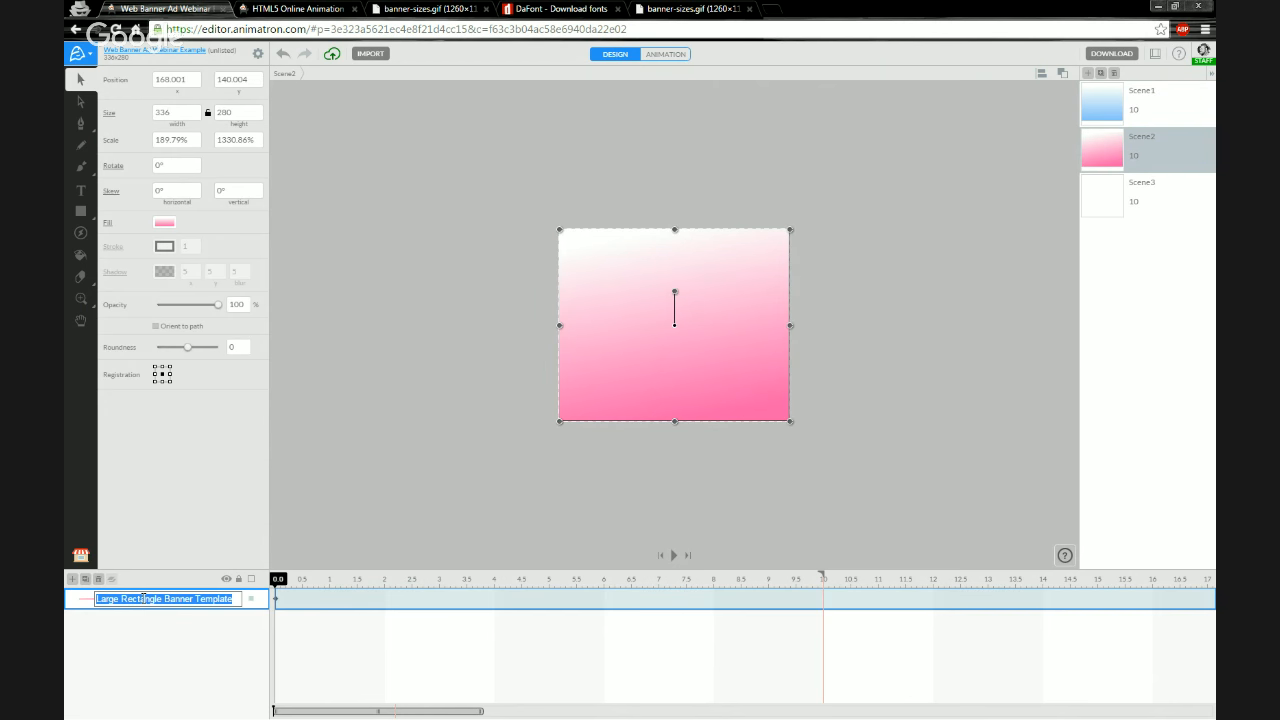
{"action": "type", "text": "BG"}
{"action": "key", "text": "Return"}
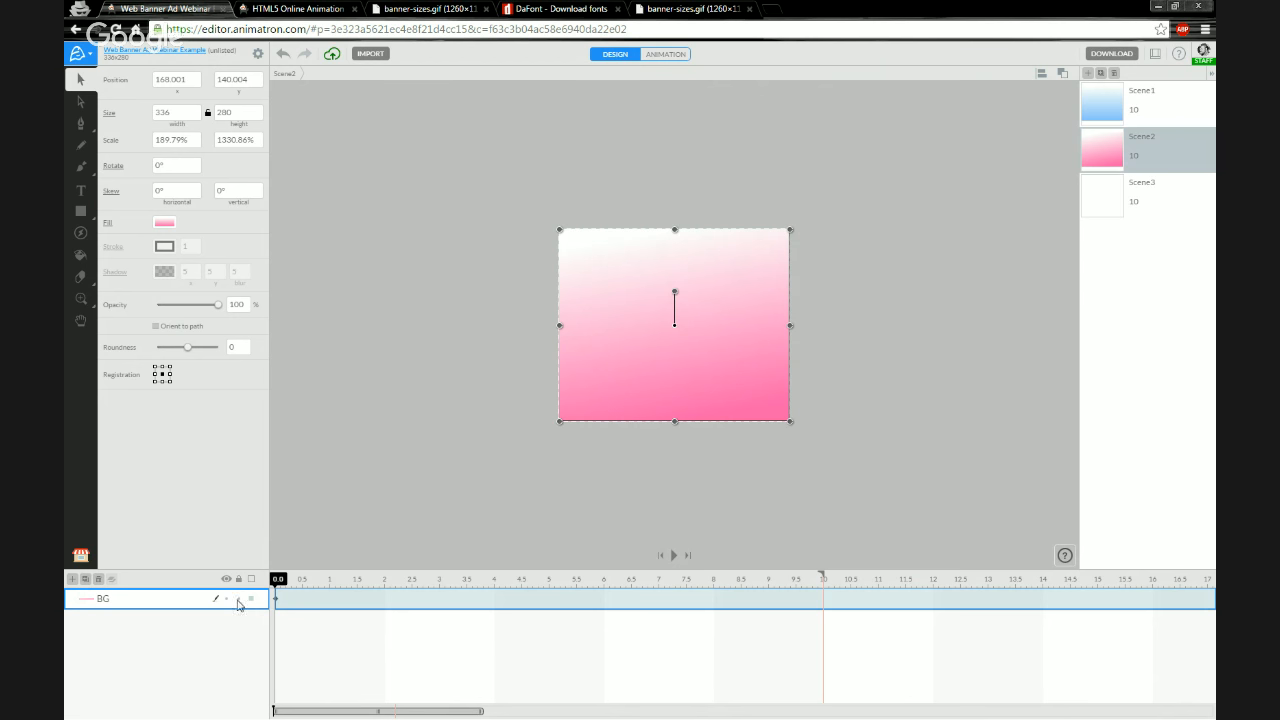
{"action": "left_click", "coordinate": [239, 599]}
{"action": "left_click", "coordinate": [379, 452]}
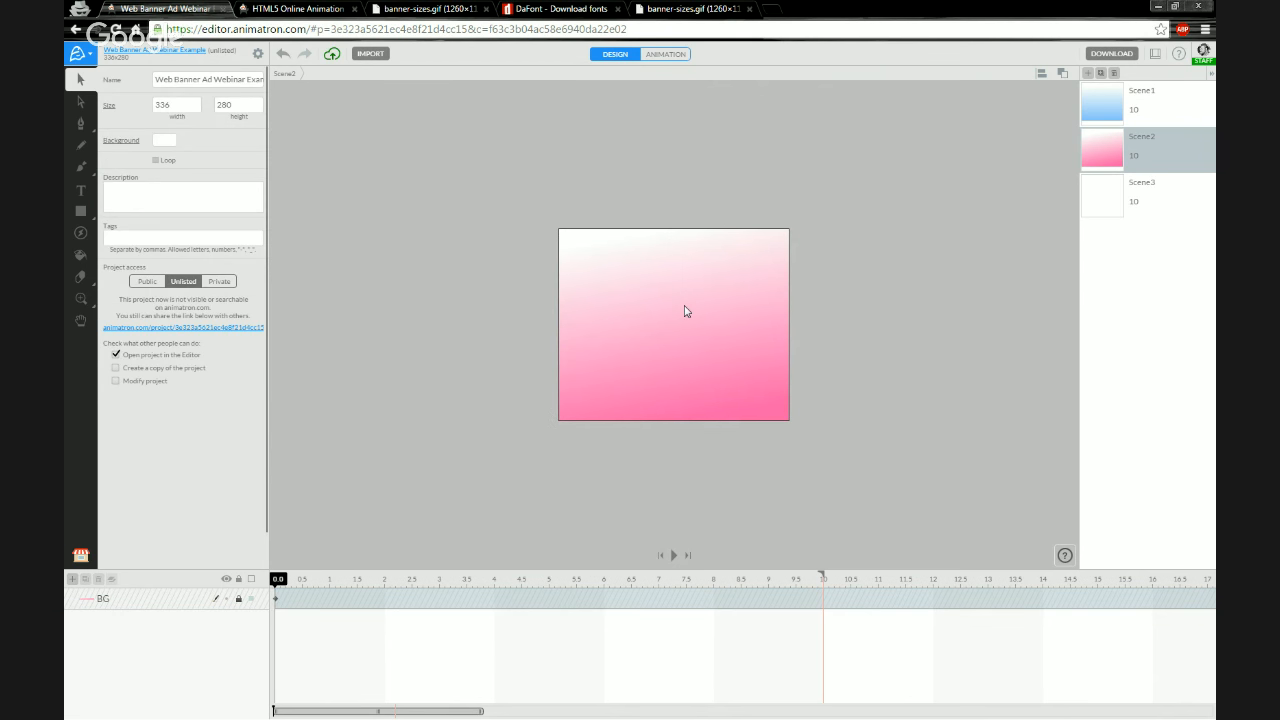
Import the Global Business Logo image from the Images folder into the project library, removing its layer from Scene1
{"action": "left_click", "coordinate": [1106, 102]}
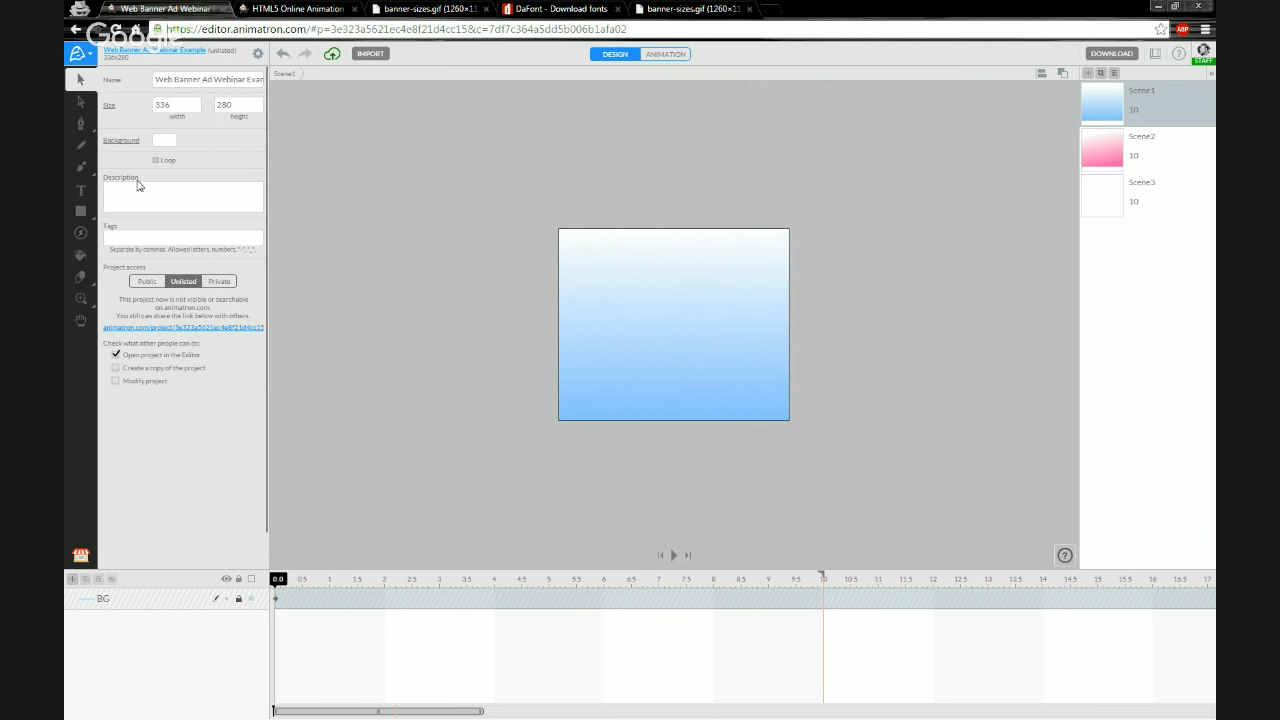
{"action": "left_click", "coordinate": [84, 560]}
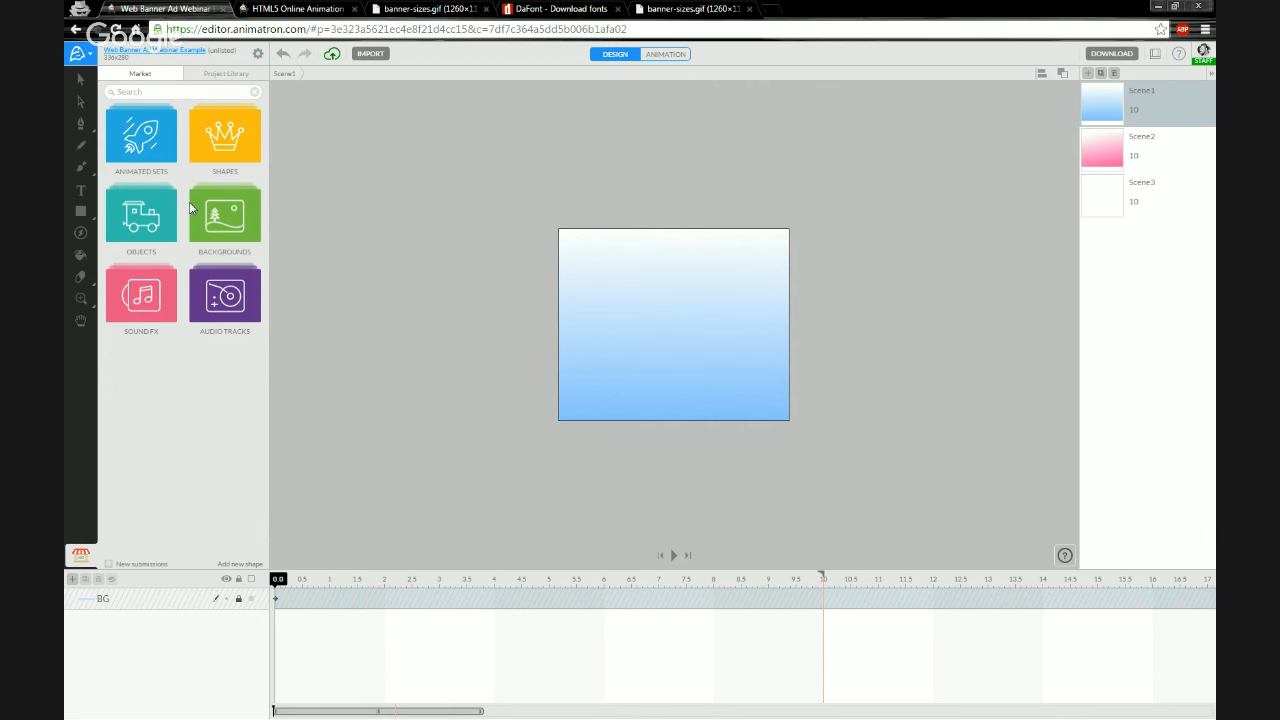
{"action": "left_click", "coordinate": [234, 77]}
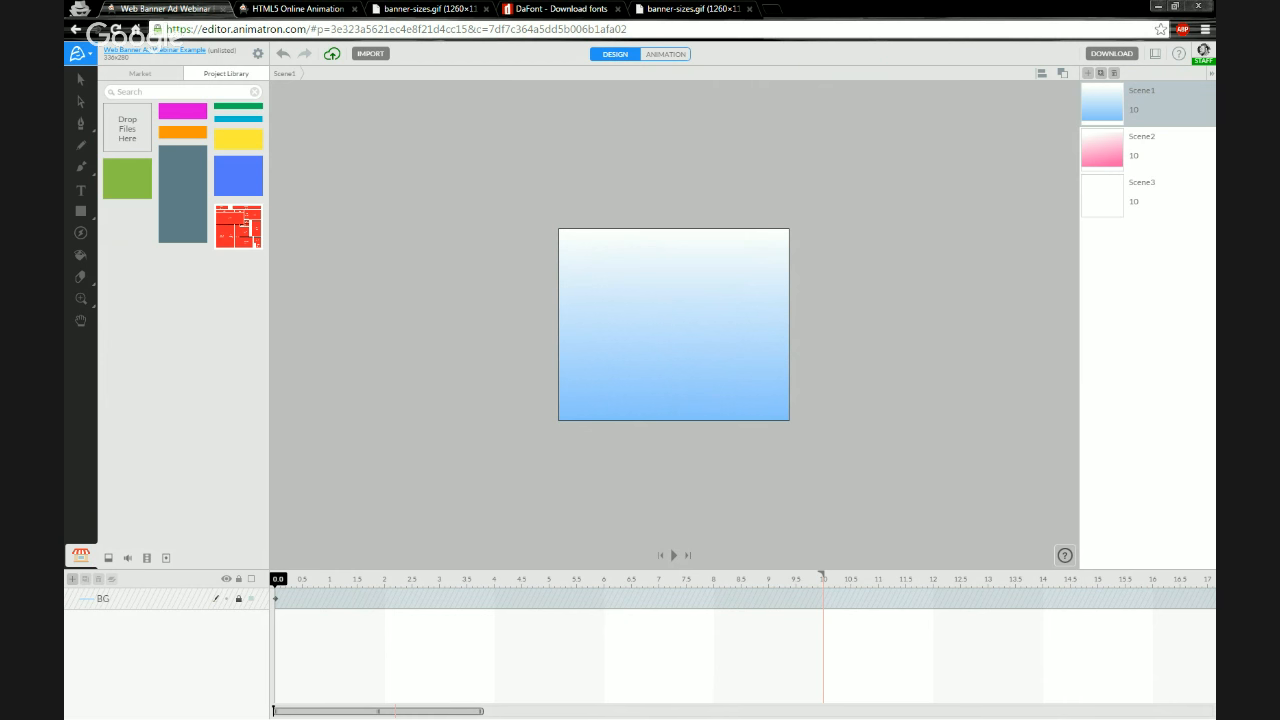
{"action": "key", "text": "alt+Tab"}
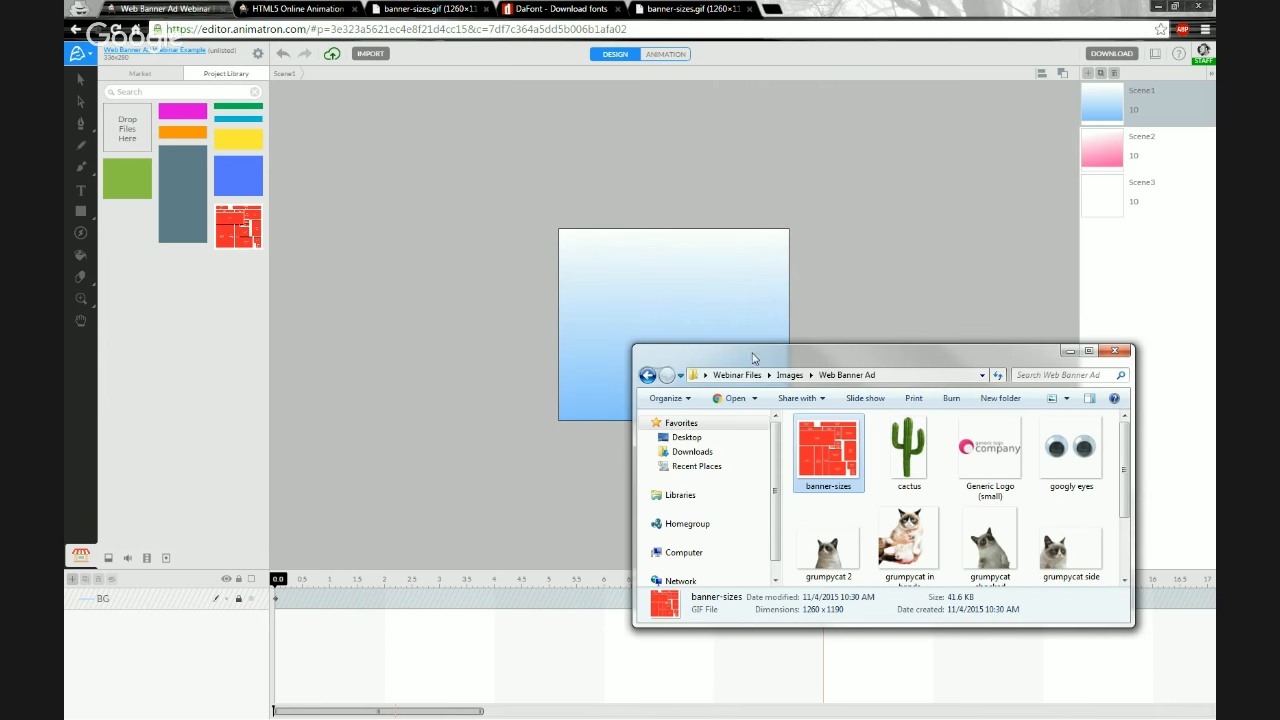
{"action": "left_click_drag", "start_coordinate": [852, 361], "coordinate": [897, 407]}
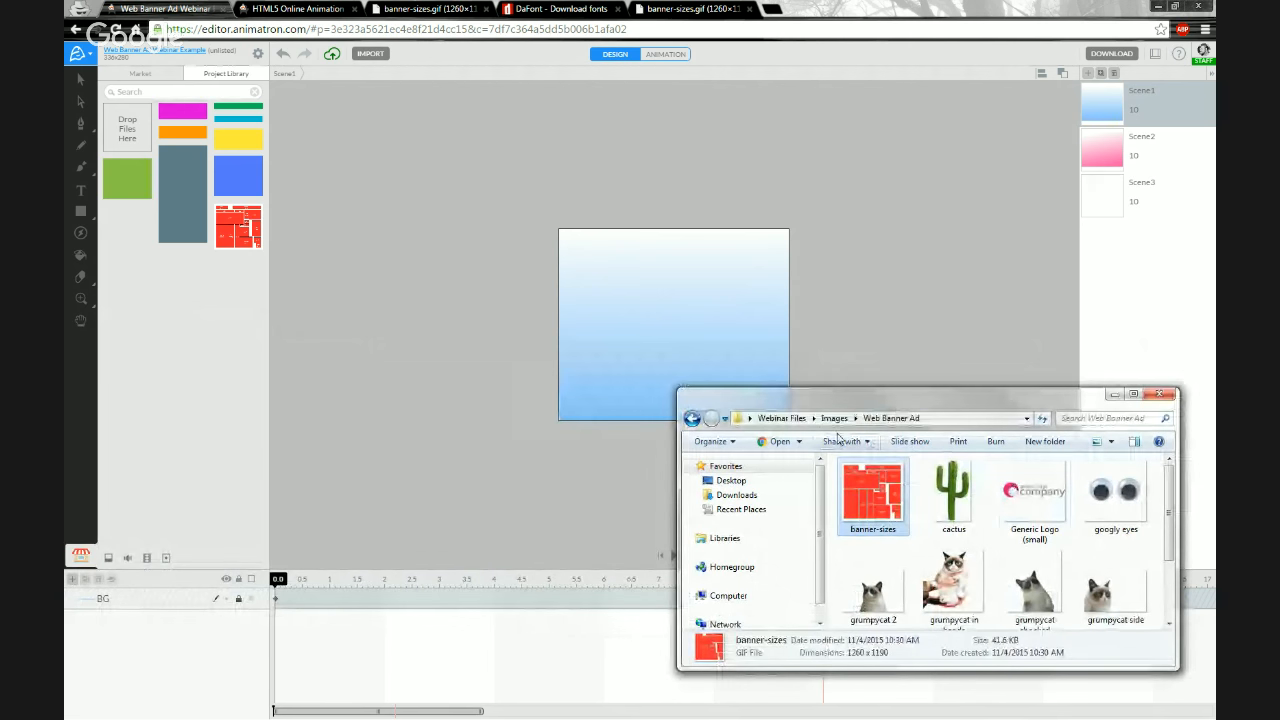
{"action": "left_click", "coordinate": [836, 420]}
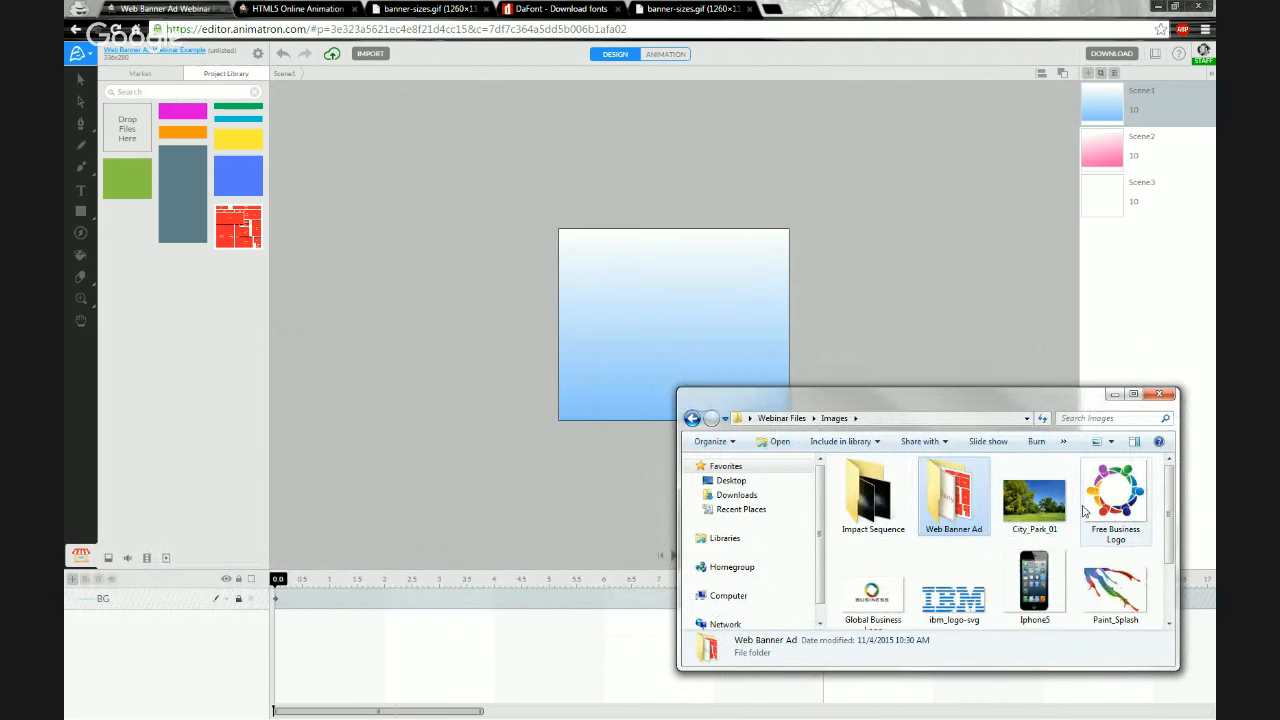
{"action": "scroll", "coordinate": [1093, 511], "scroll_direction": "down", "scroll_amount": 3}
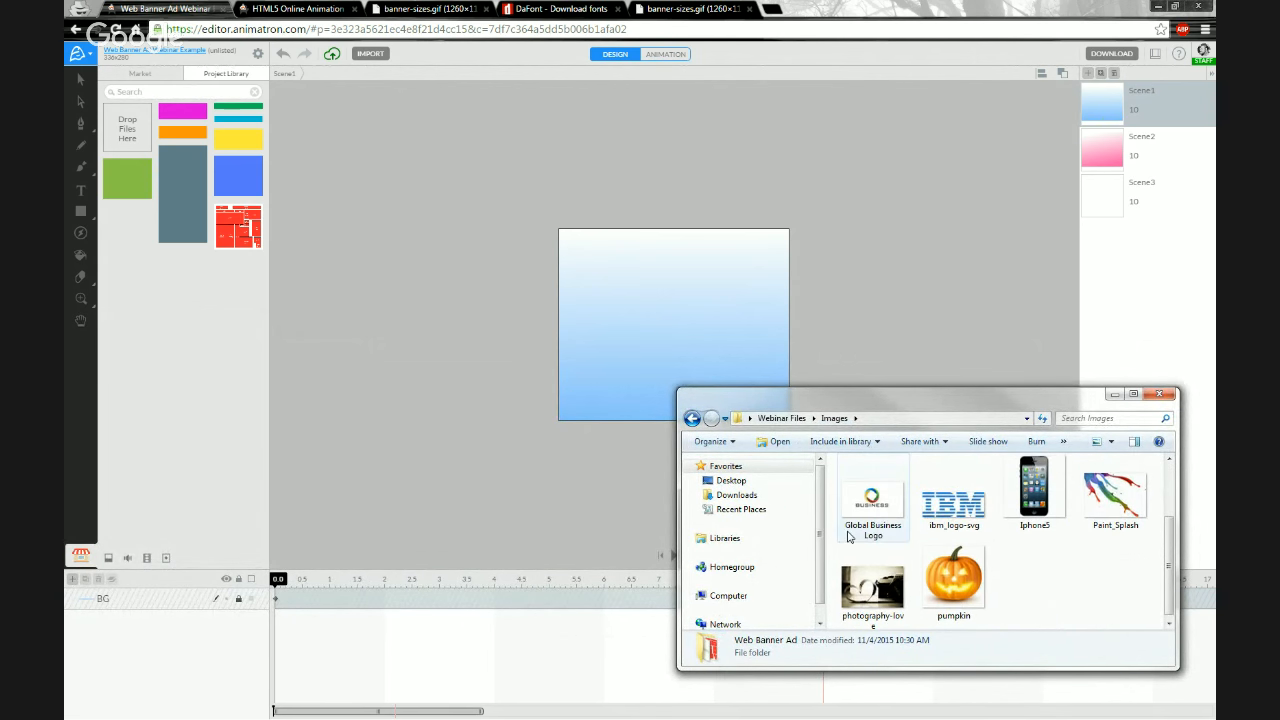
{"action": "scroll", "coordinate": [872, 508], "scroll_direction": "up", "scroll_amount": 2}
{"action": "scroll", "coordinate": [872, 508], "scroll_direction": "down", "scroll_amount": 1}
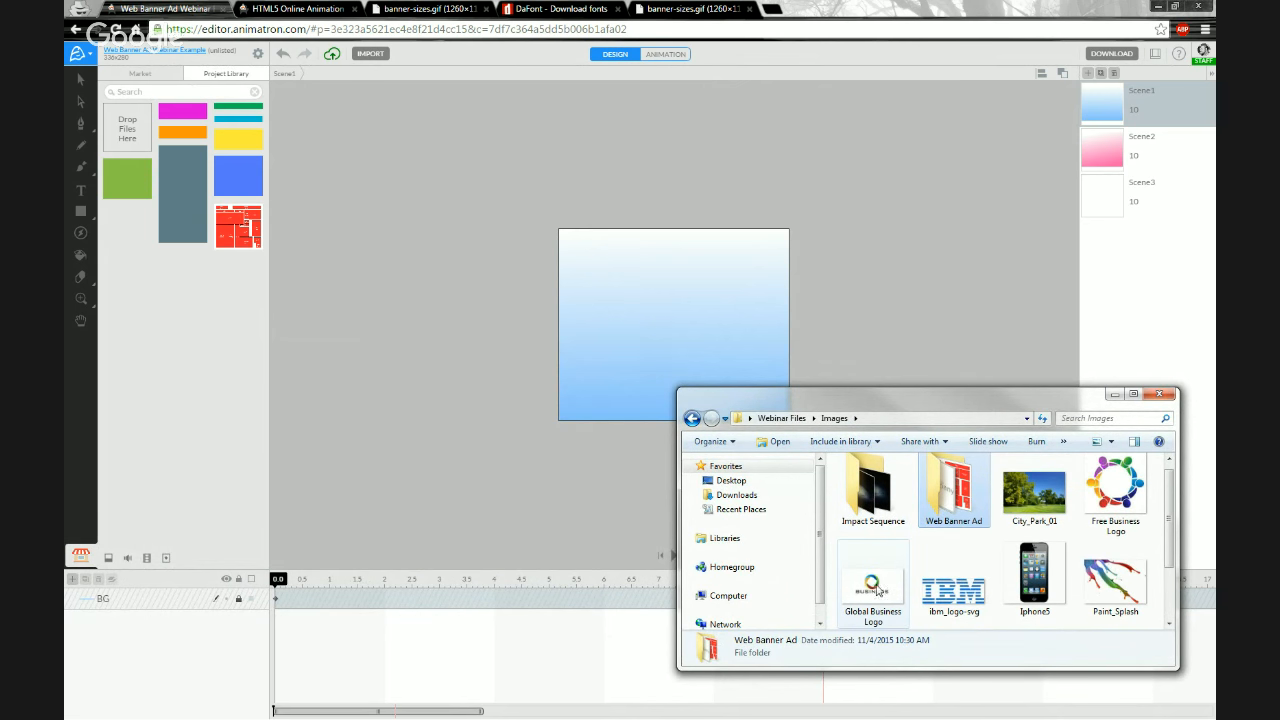
{"action": "left_click_drag", "start_coordinate": [870, 585], "coordinate": [614, 330]}
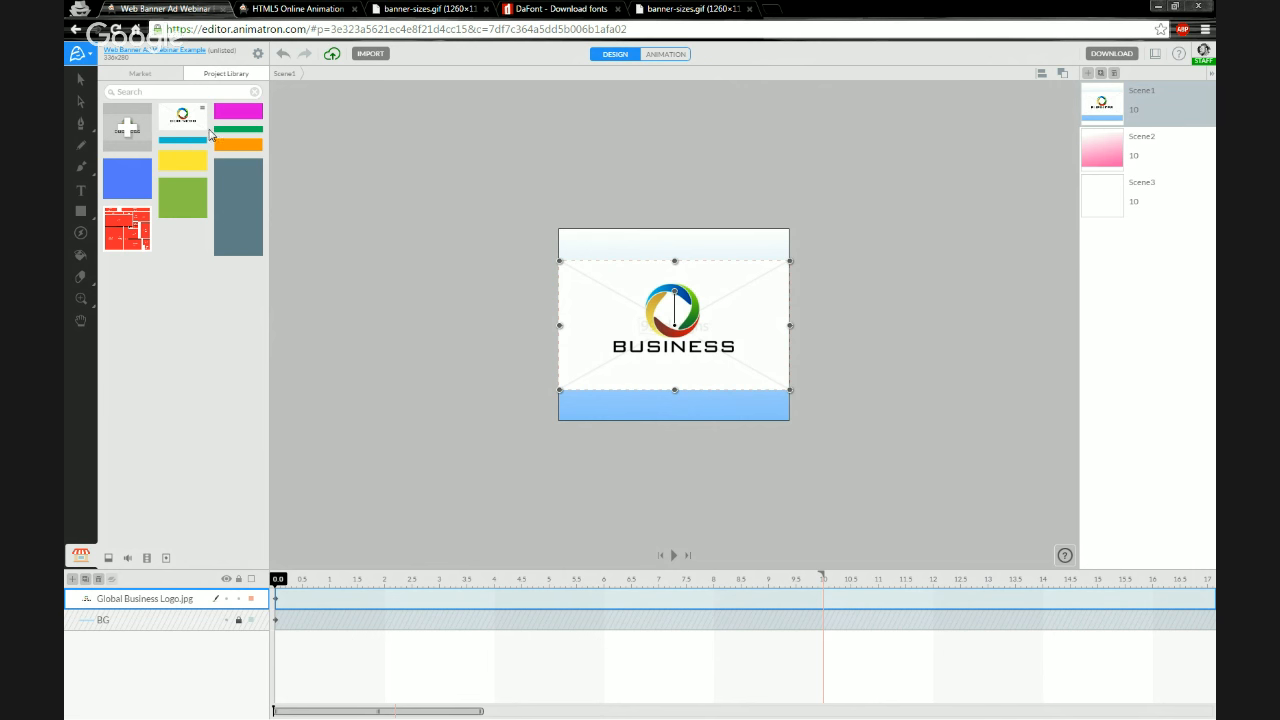
{"action": "left_click", "coordinate": [98, 580]}
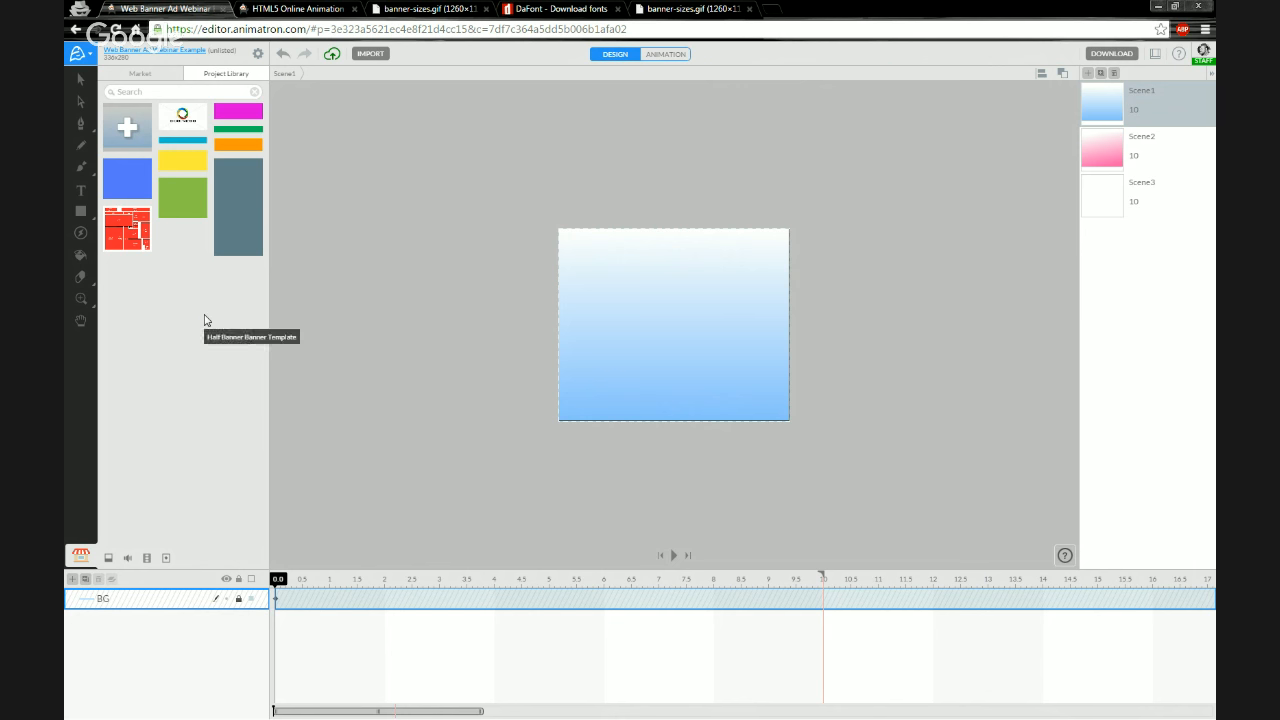
Add a text object reading "This is Text" near the top of Scene1's banner
{"action": "left_click", "coordinate": [366, 325]}
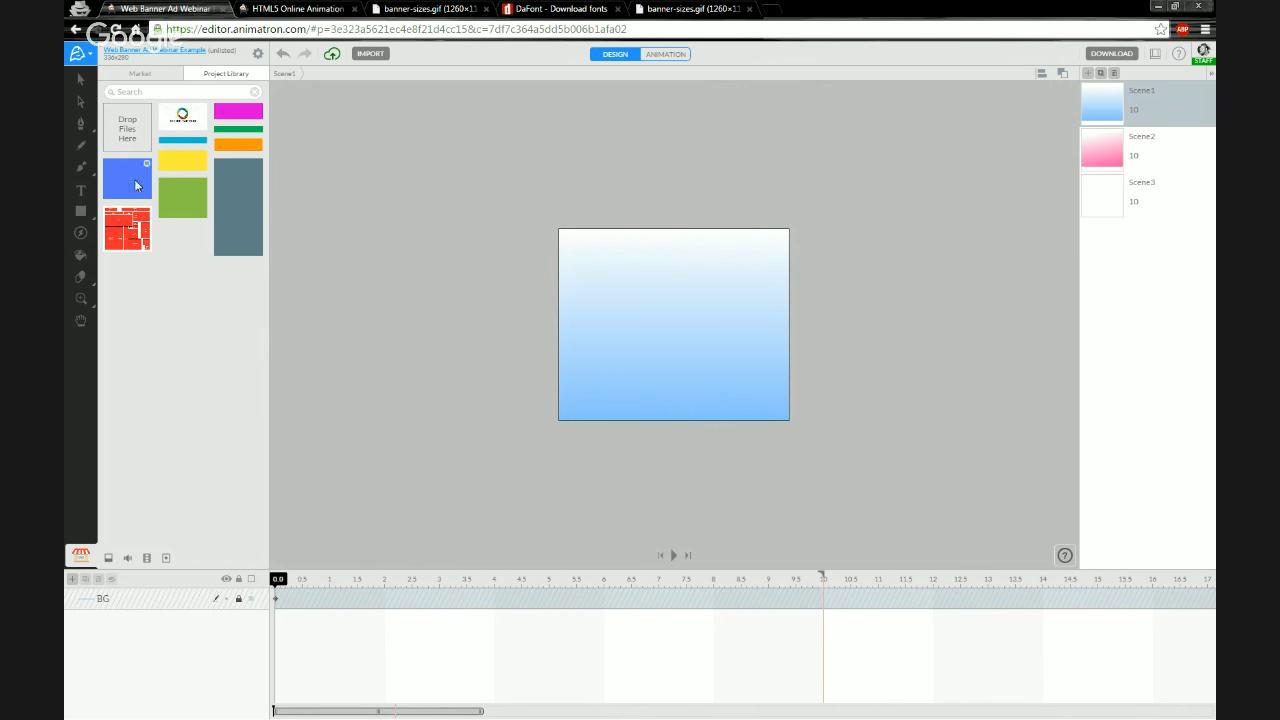
{"action": "left_click", "coordinate": [82, 190]}
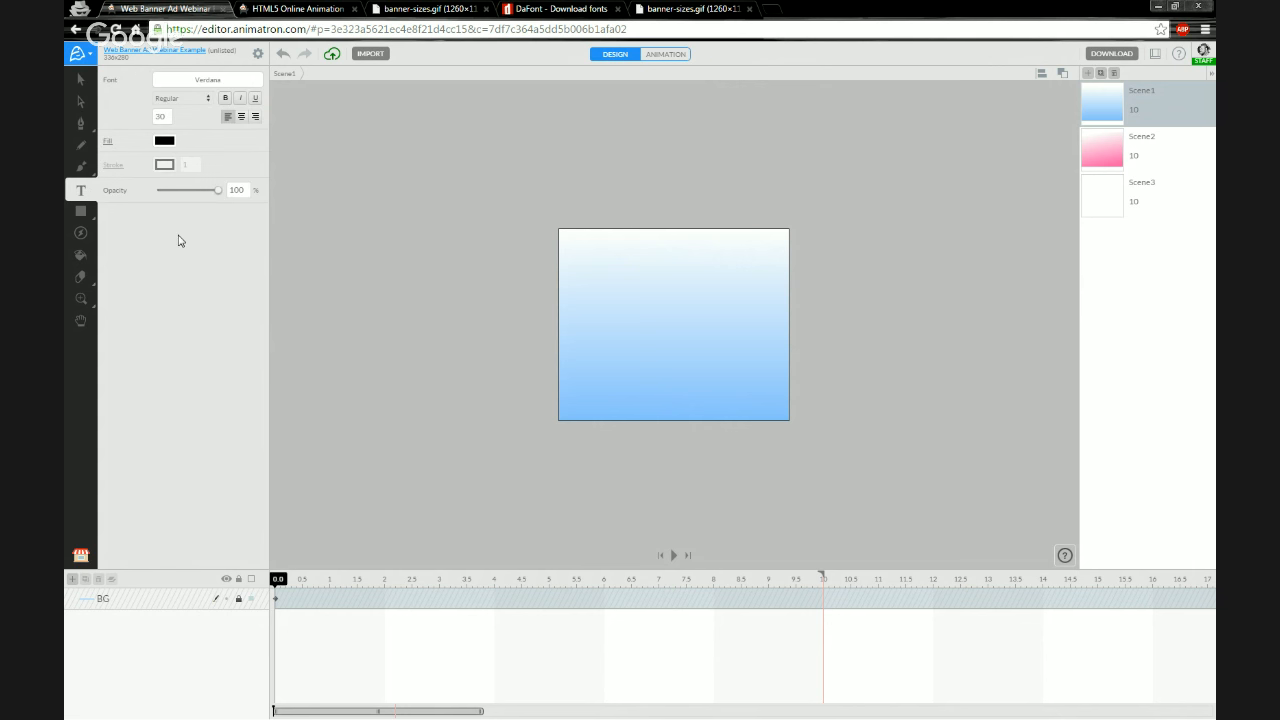
{"action": "left_click", "coordinate": [595, 281]}
{"action": "type", "text": "s"}
{"action": "key", "text": "BackSpace"}
{"action": "type", "text": "This is Tex"}
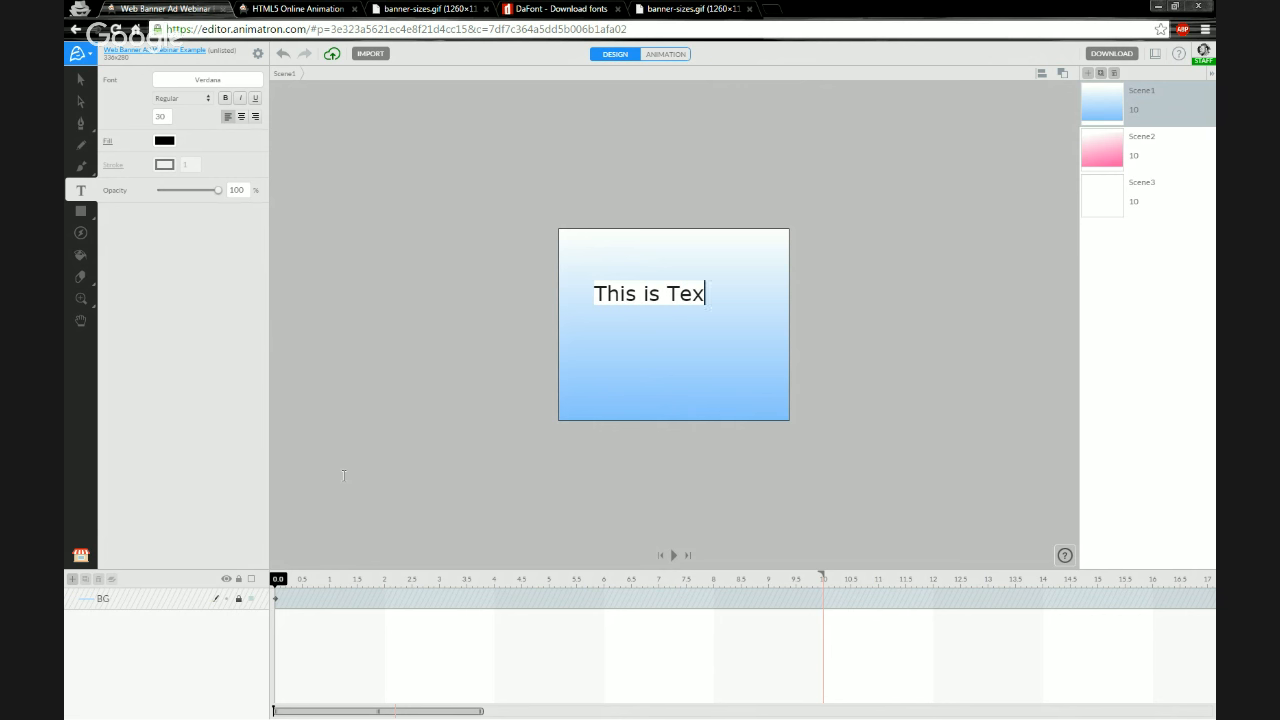
{"action": "type", "text": "t"}
{"action": "key", "text": "Escape"}
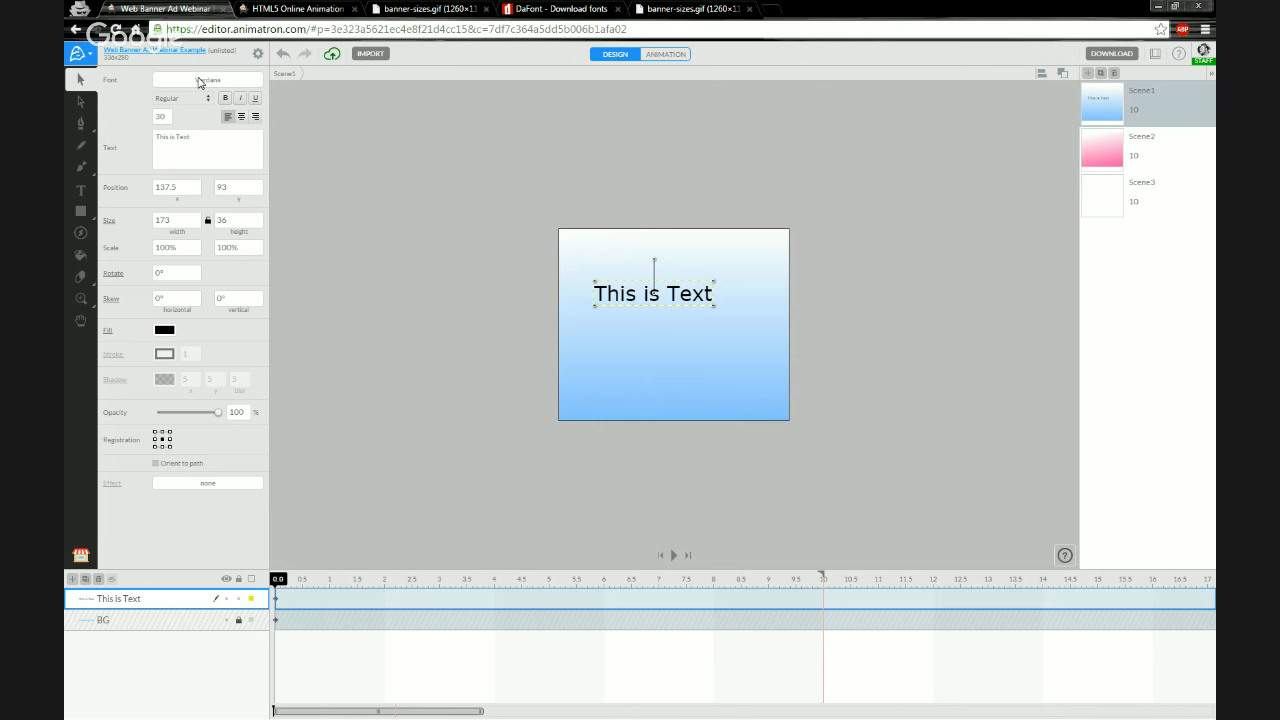
Change the text's font to Ubuntu Italic
{"action": "left_click", "coordinate": [195, 84]}
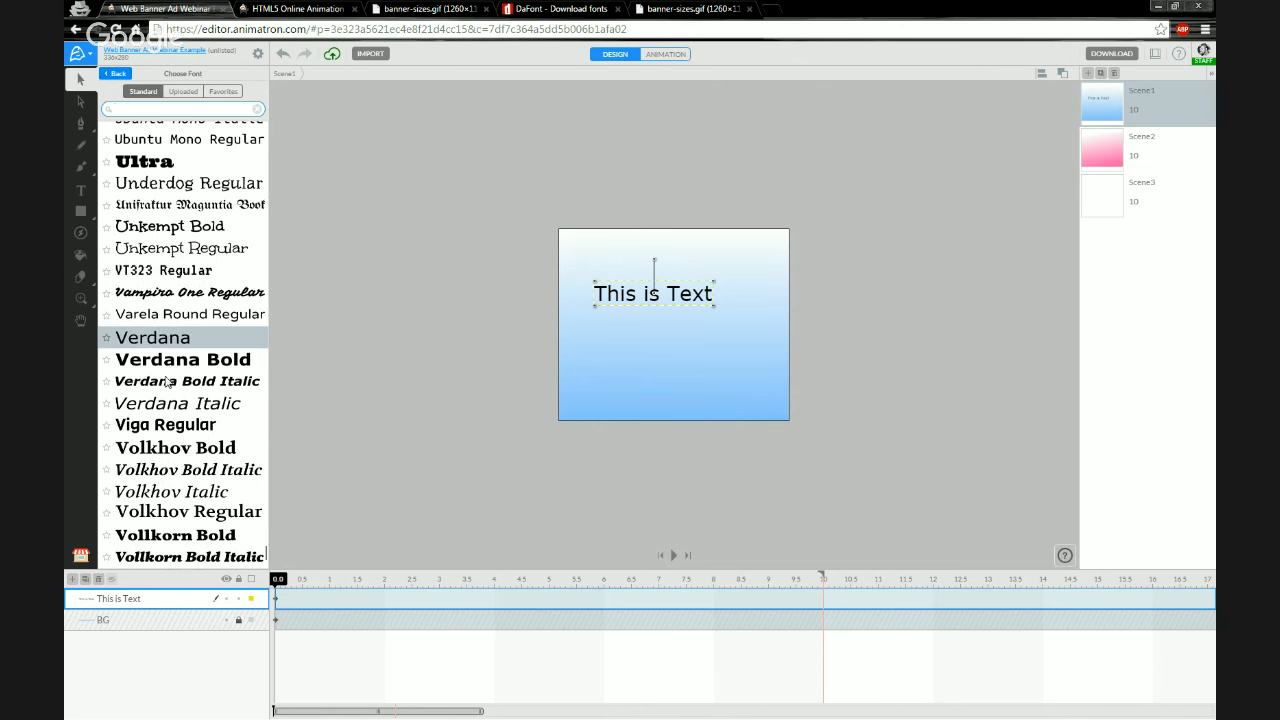
{"action": "scroll", "coordinate": [170, 380], "scroll_direction": "up", "scroll_amount": 3}
{"action": "scroll", "coordinate": [170, 380], "scroll_direction": "up", "scroll_amount": 9}
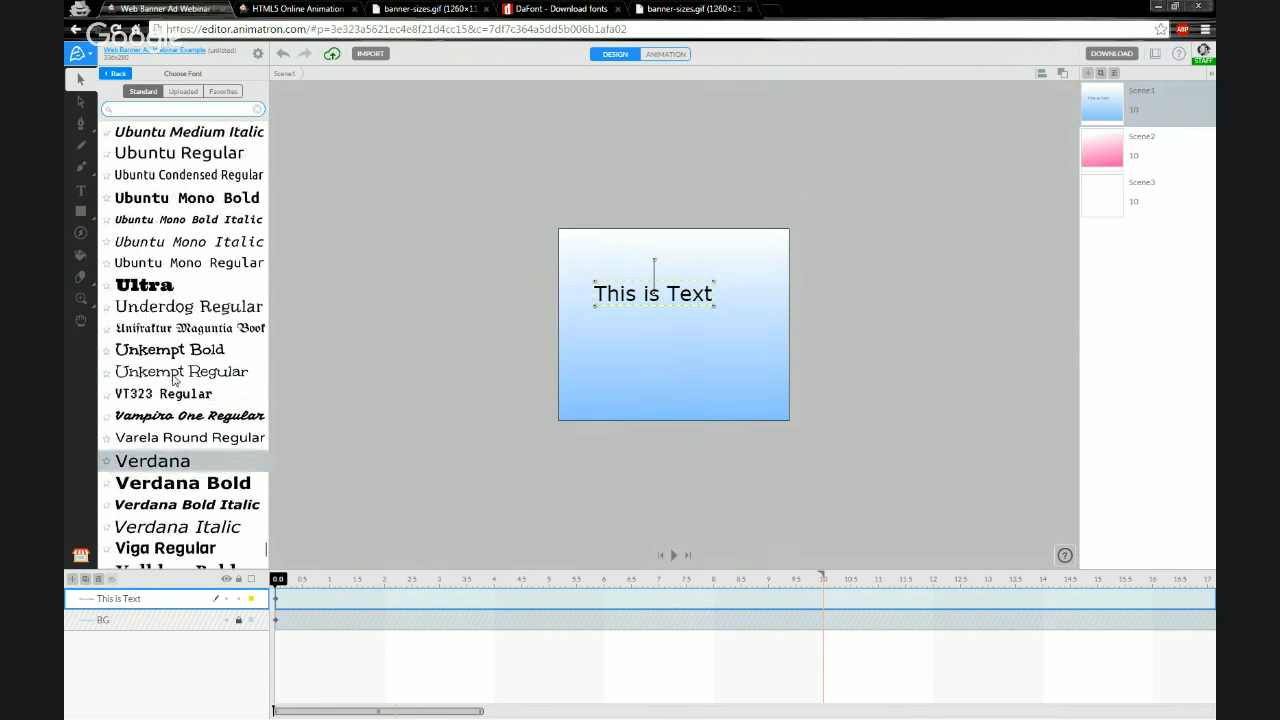
{"action": "scroll", "coordinate": [178, 382], "scroll_direction": "up", "scroll_amount": 2}
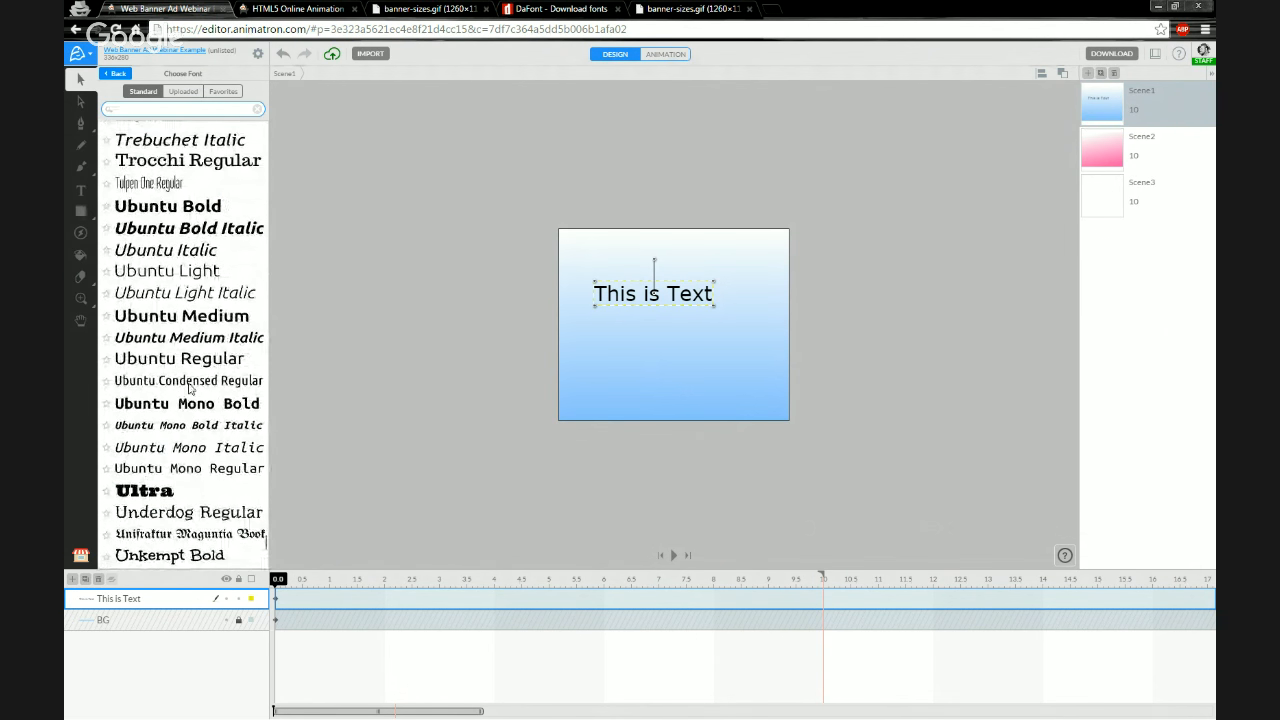
{"action": "left_click", "coordinate": [166, 252]}
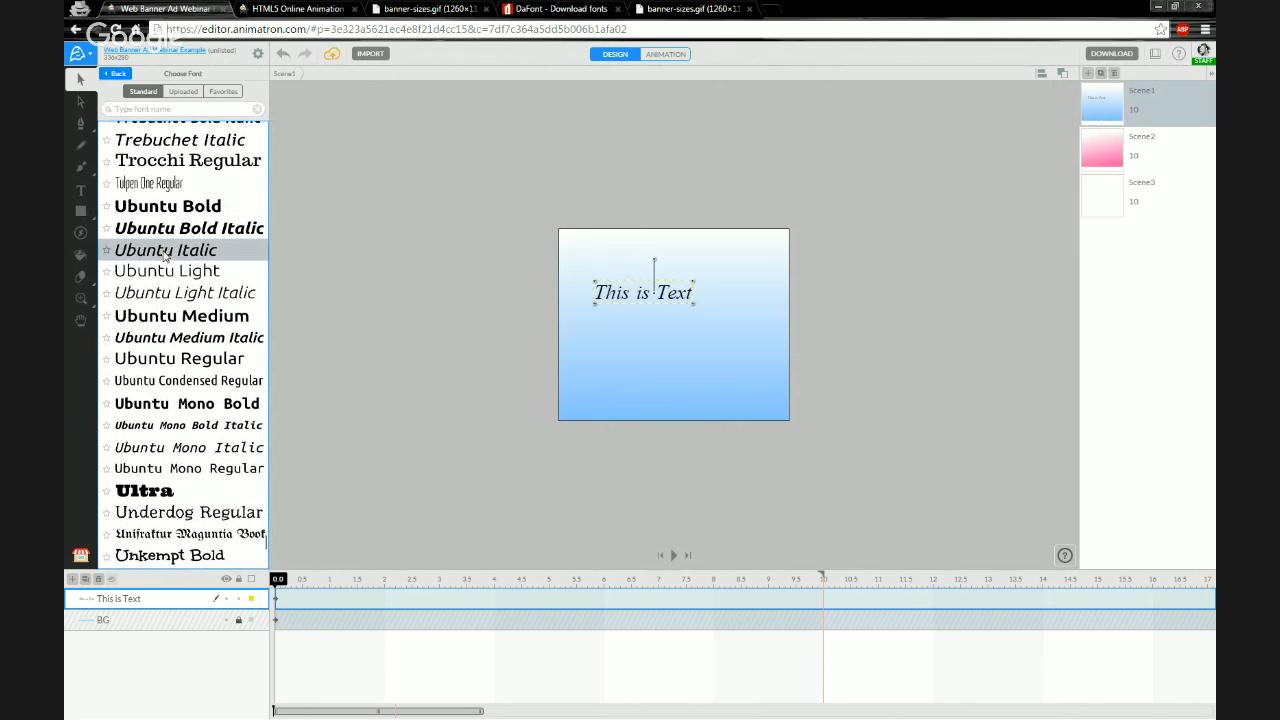
{"action": "scroll", "coordinate": [205, 410], "scroll_direction": "up", "scroll_amount": 3}
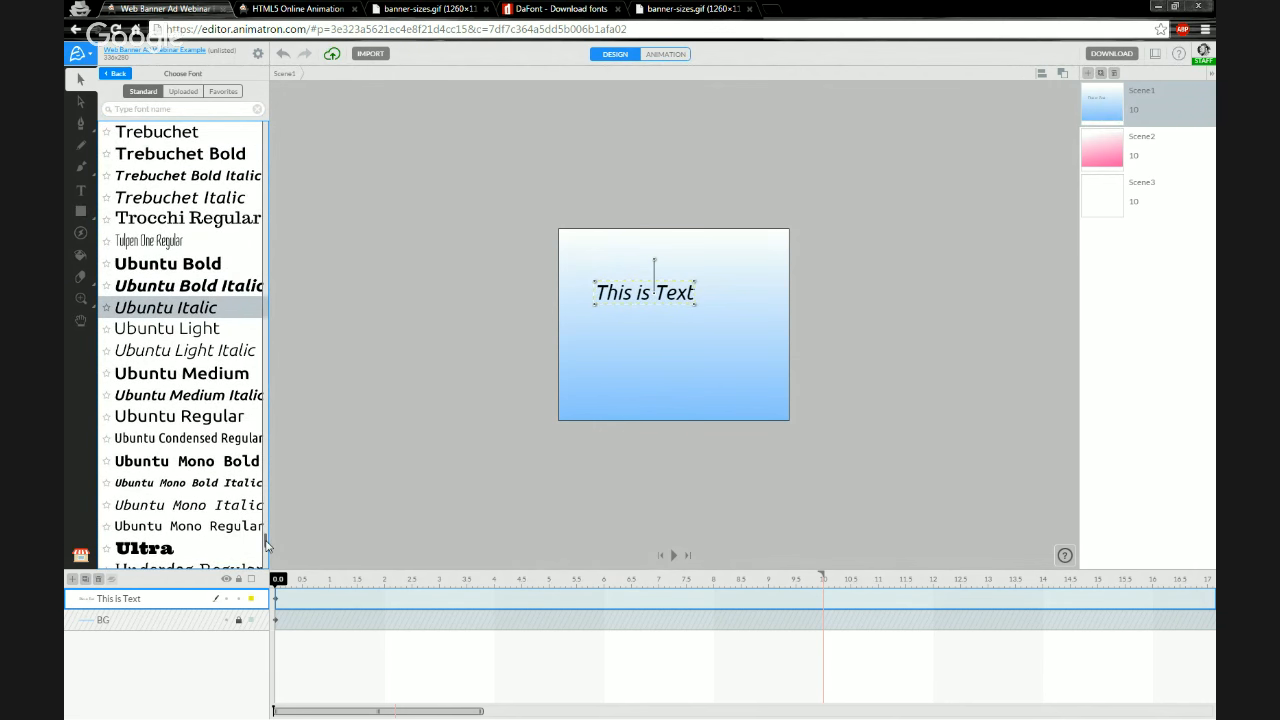
Try the Permanent Marker and Patrick Hand Regular fonts on the selected text
{"action": "left_click_drag", "start_coordinate": [268, 551], "coordinate": [266, 418]}
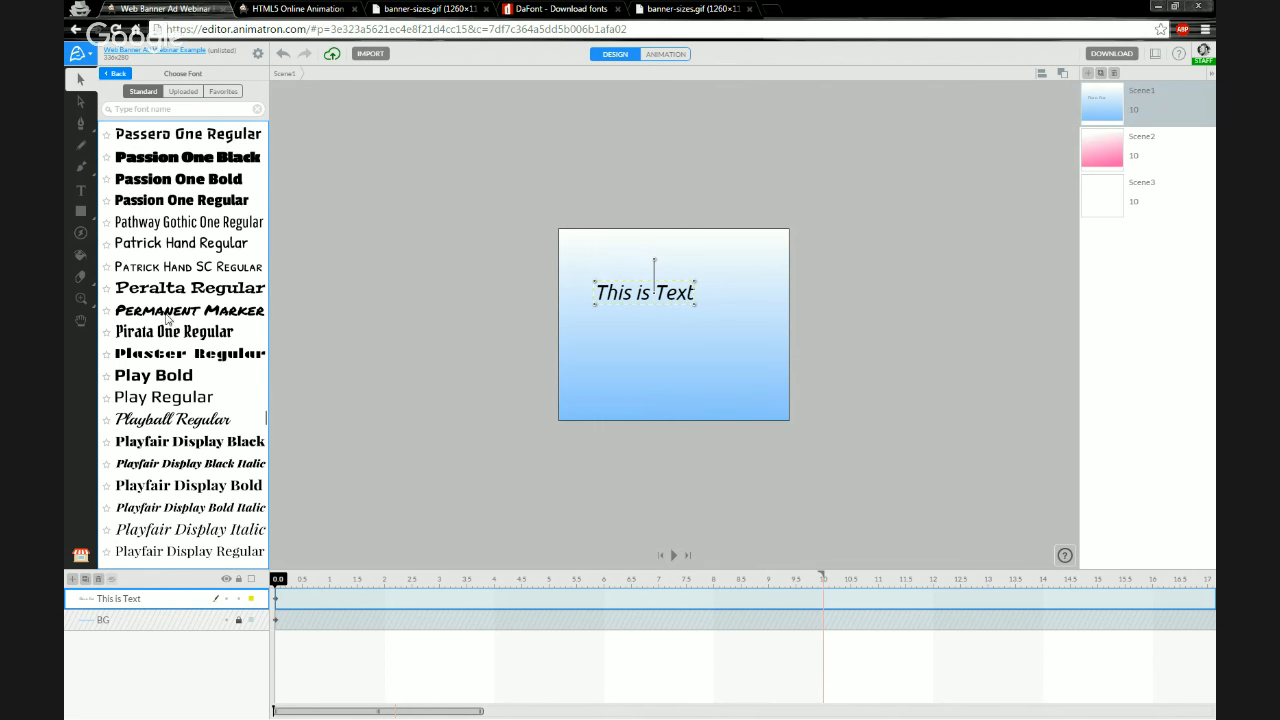
{"action": "left_click", "coordinate": [178, 322]}
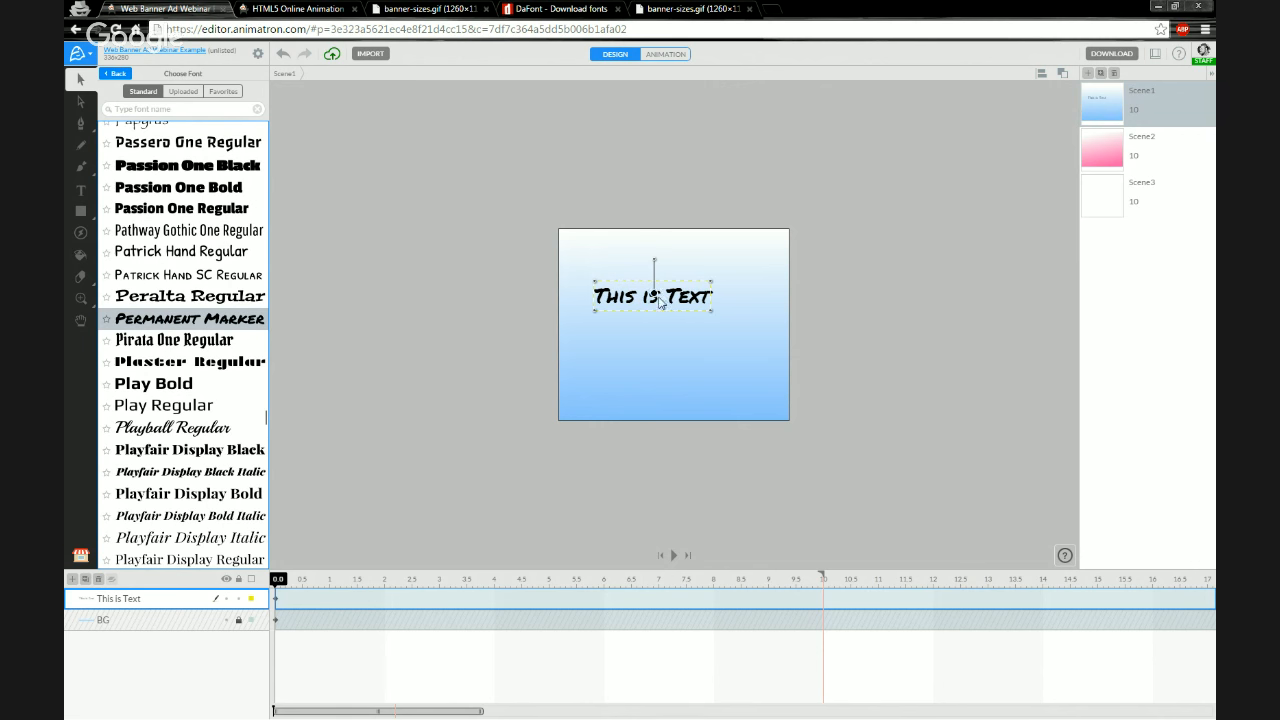
{"action": "scroll", "coordinate": [673, 306], "scroll_direction": "up", "scroll_amount": 3}
{"action": "scroll", "coordinate": [640, 285], "scroll_direction": "up", "scroll_amount": 2}
{"action": "scroll", "coordinate": [668, 310], "scroll_direction": "down", "scroll_amount": 1}
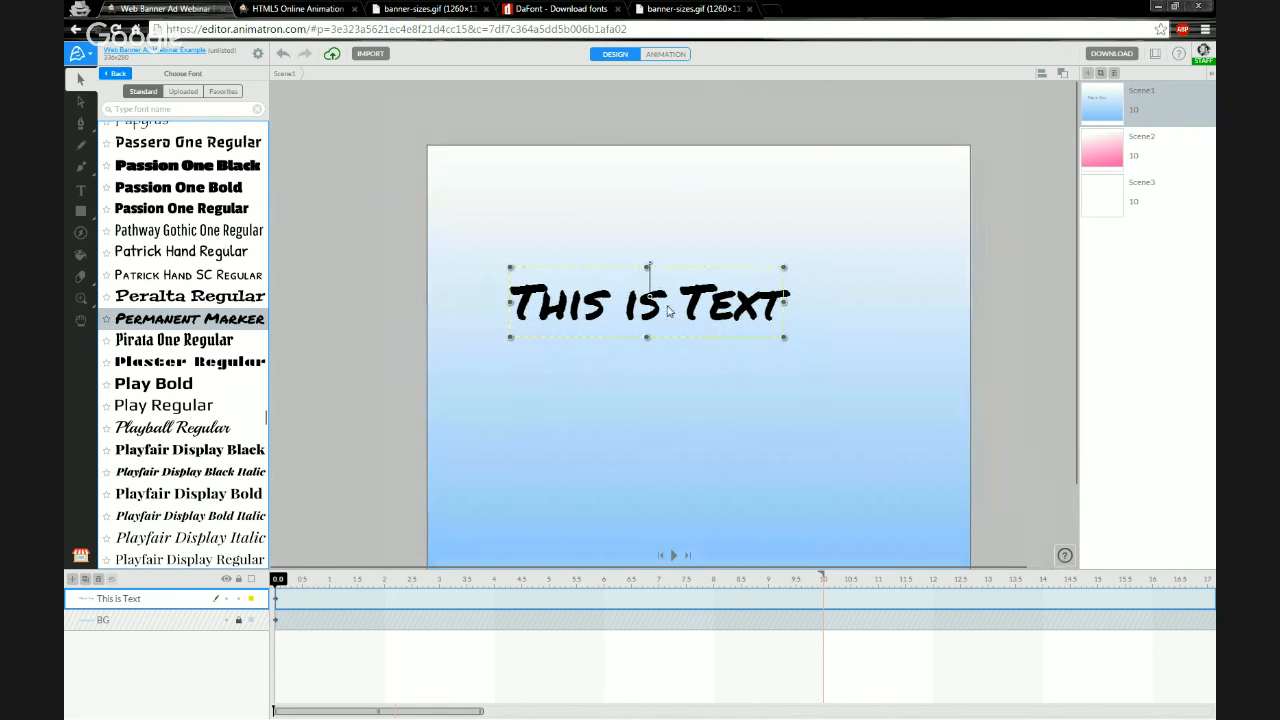
{"action": "scroll", "coordinate": [645, 348], "scroll_direction": "down", "scroll_amount": 1}
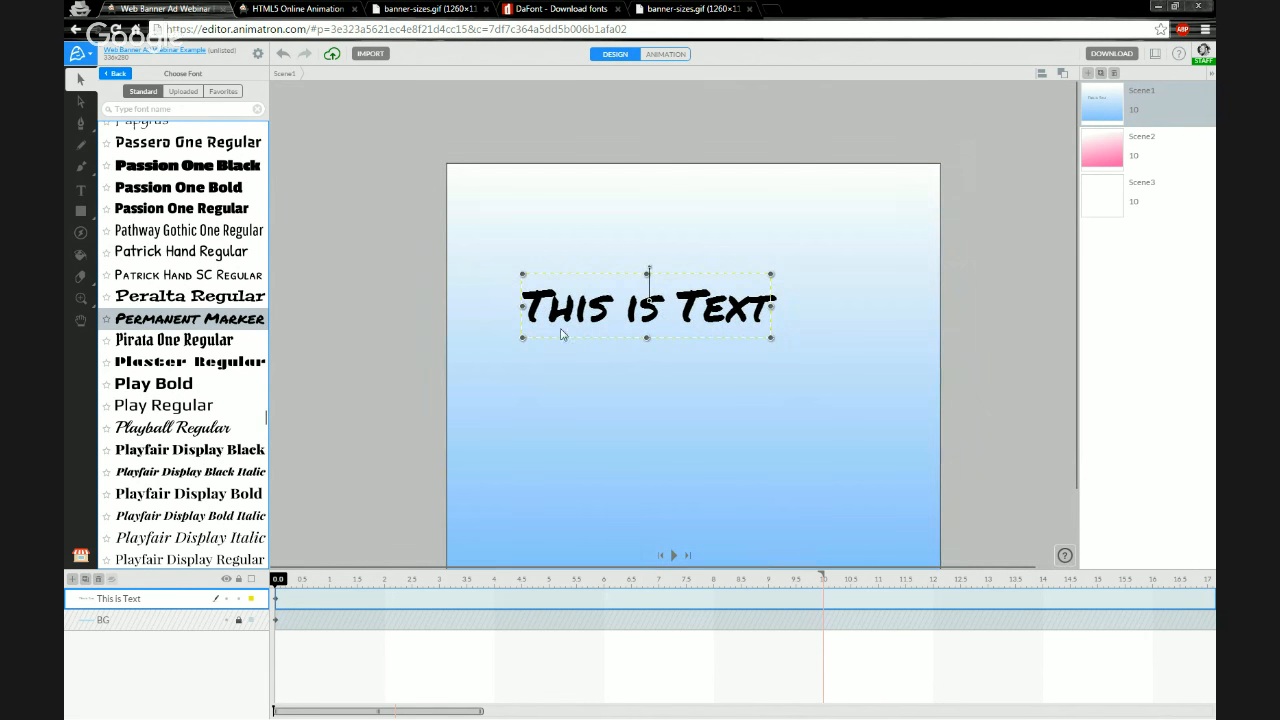
{"action": "left_click", "coordinate": [184, 268]}
{"action": "left_click", "coordinate": [185, 253]}
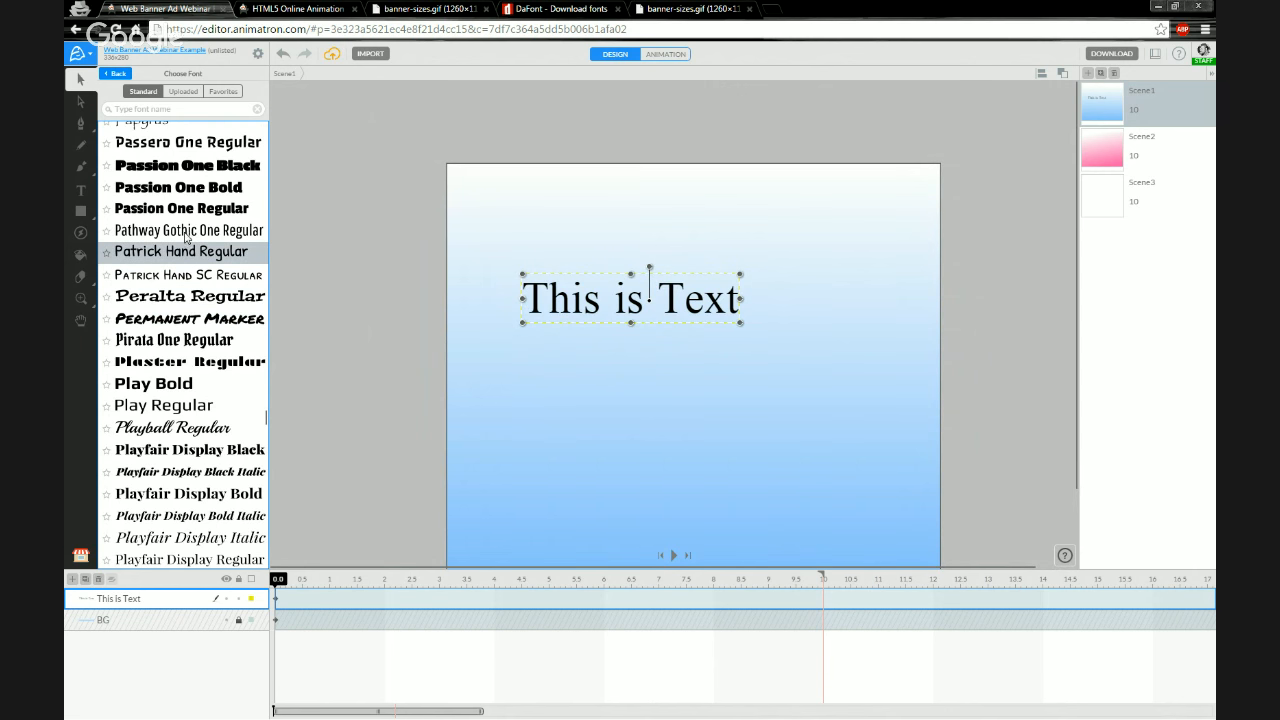
{"action": "left_click", "coordinate": [186, 235]}
{"action": "left_click", "coordinate": [188, 252]}
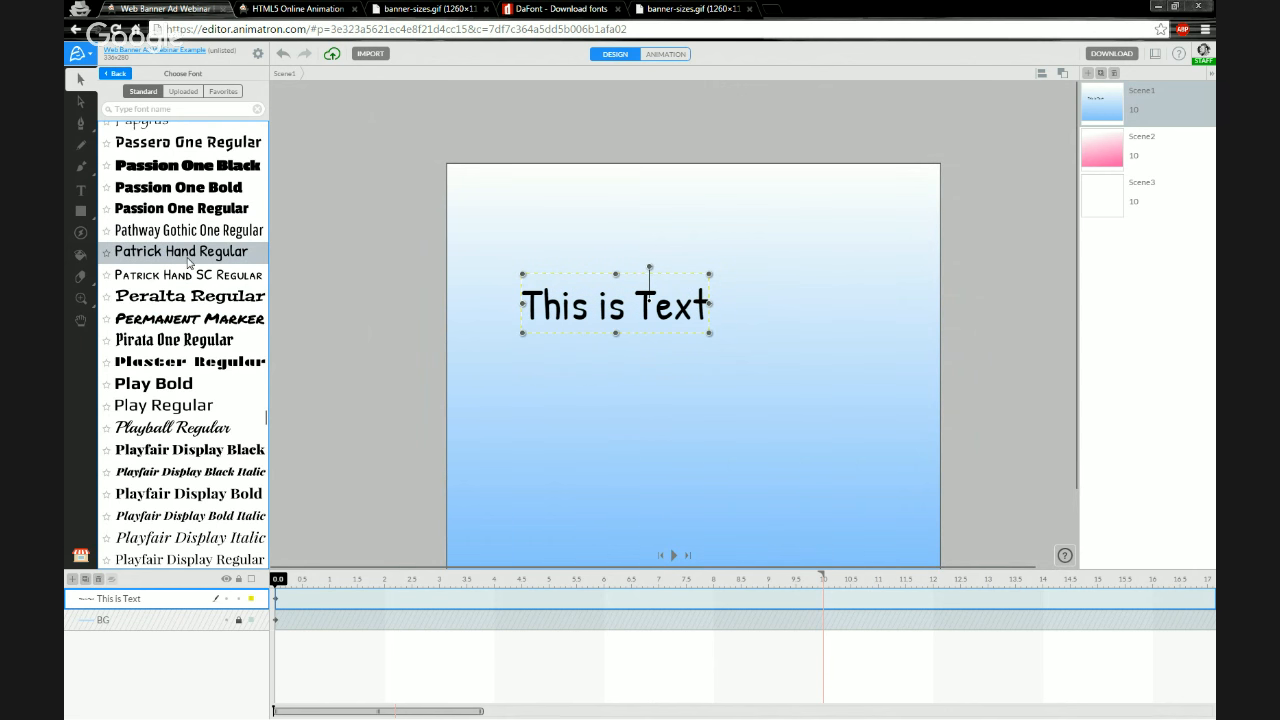
Apply the Overlock Black font to the text
{"action": "scroll", "coordinate": [187, 262], "scroll_direction": "up", "scroll_amount": 2}
{"action": "scroll", "coordinate": [186, 269], "scroll_direction": "up", "scroll_amount": 4}
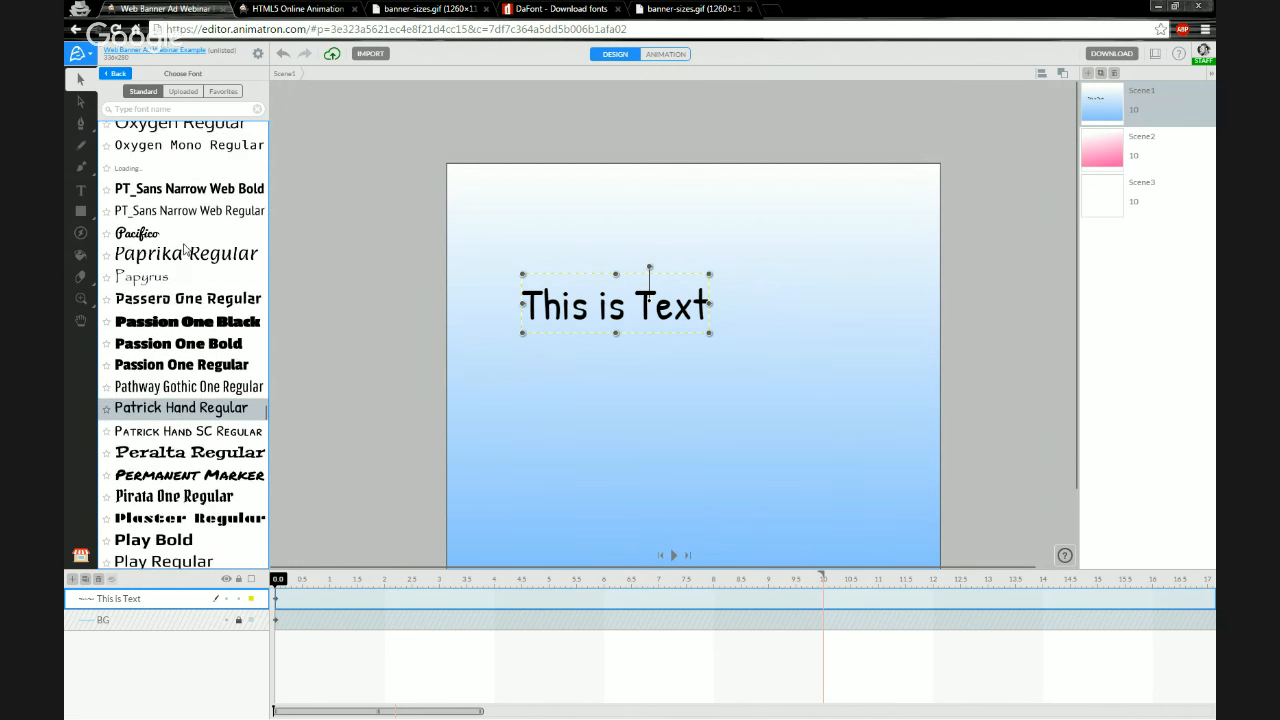
{"action": "scroll", "coordinate": [185, 262], "scroll_direction": "up", "scroll_amount": 3}
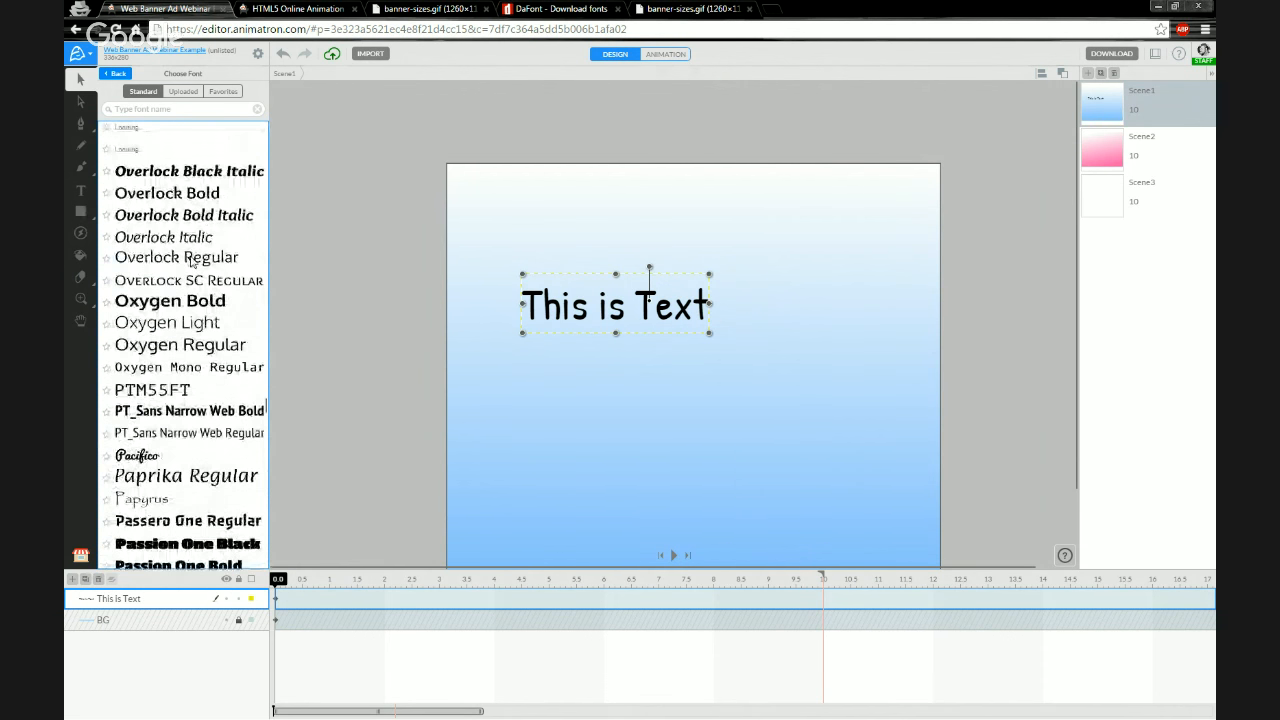
{"action": "left_click", "coordinate": [183, 203]}
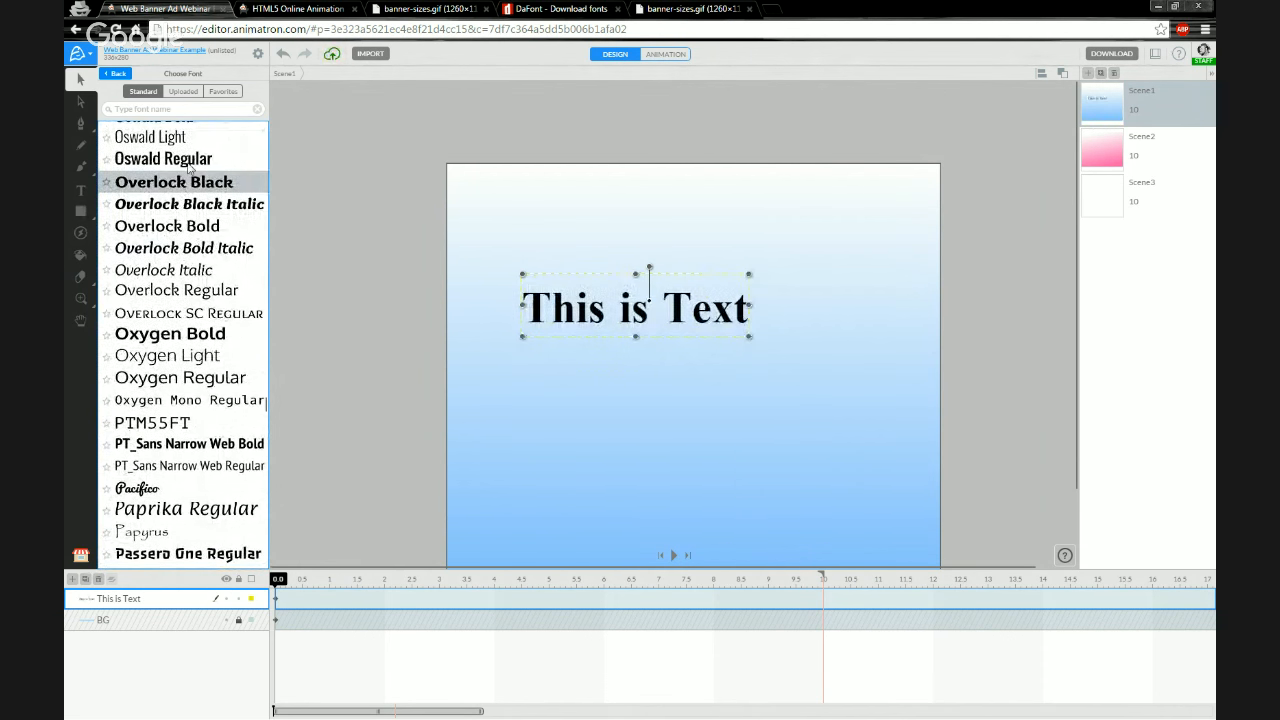
{"action": "left_click", "coordinate": [191, 181]}
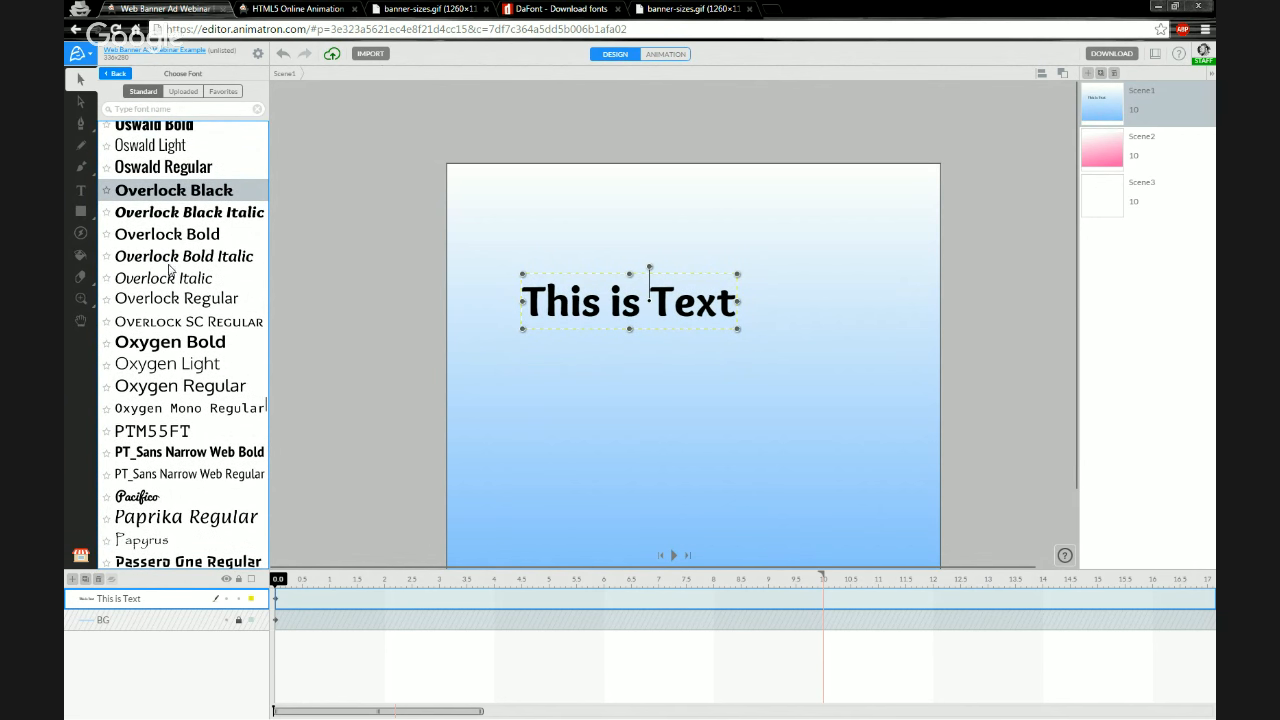
Search the font list for "print", then clear the font search field
{"action": "scroll", "coordinate": [204, 262], "scroll_direction": "up", "scroll_amount": 3}
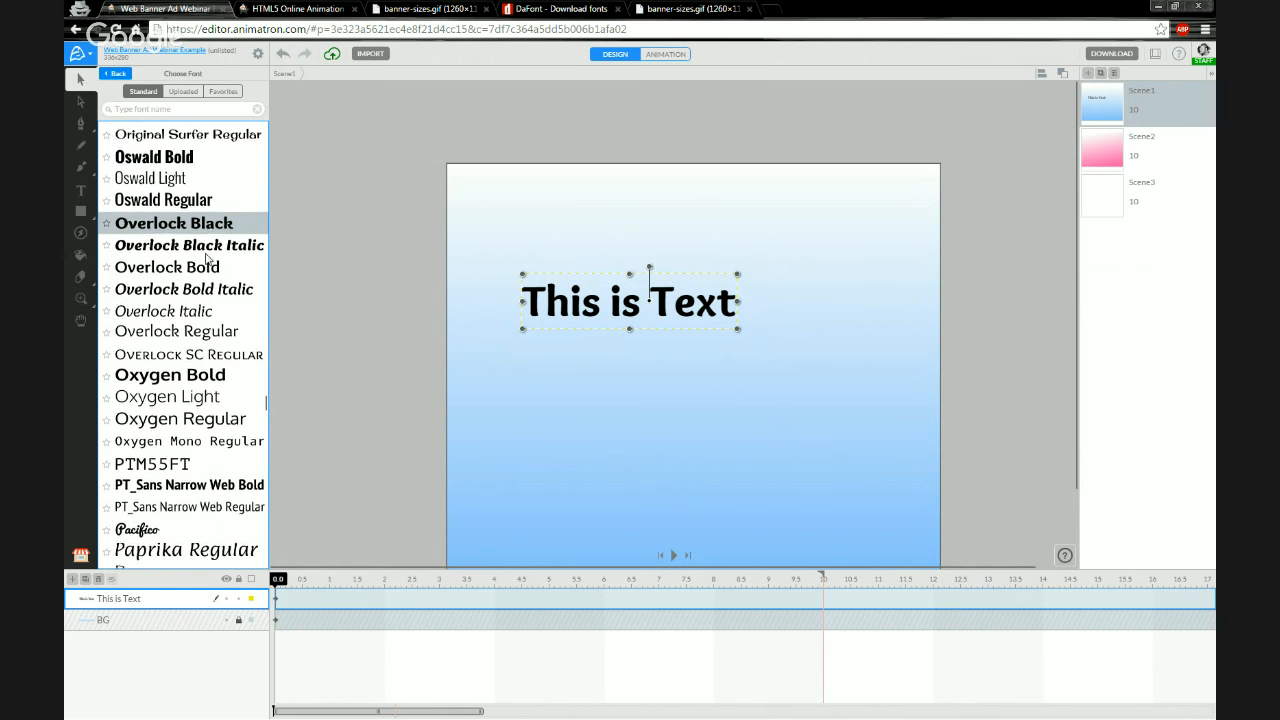
{"action": "left_click", "coordinate": [197, 111]}
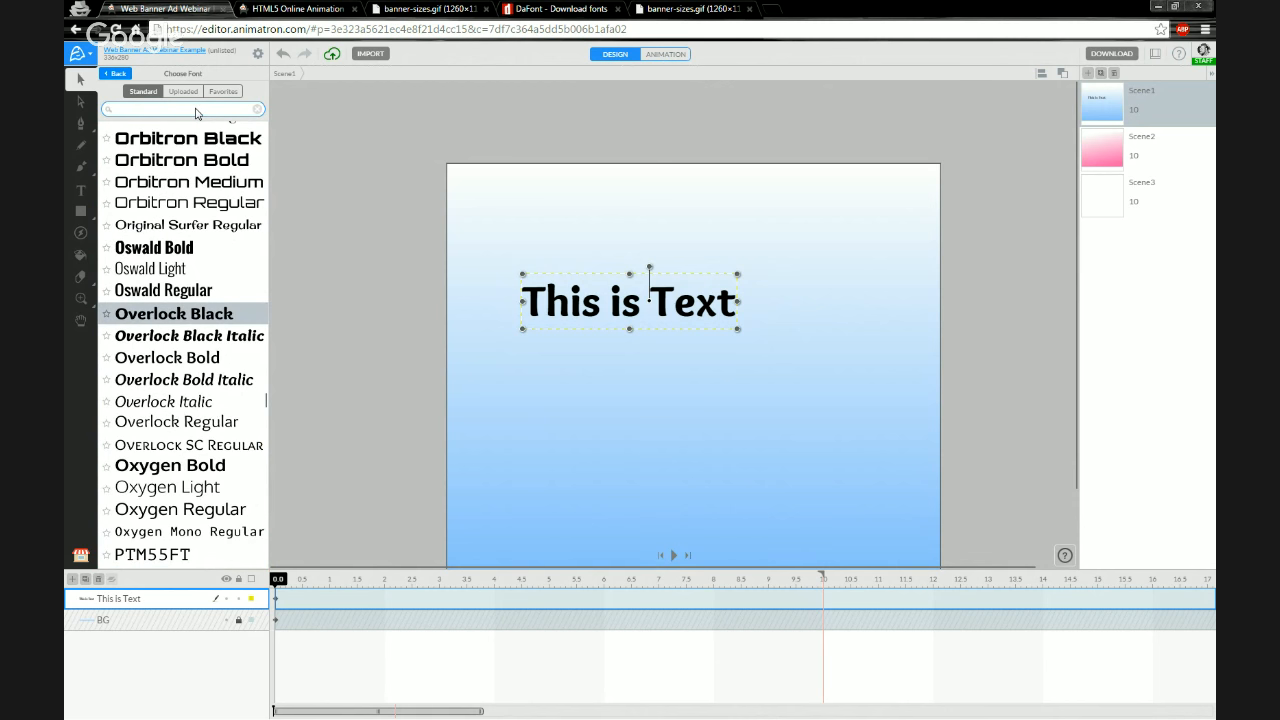
{"action": "type", "text": "print"}
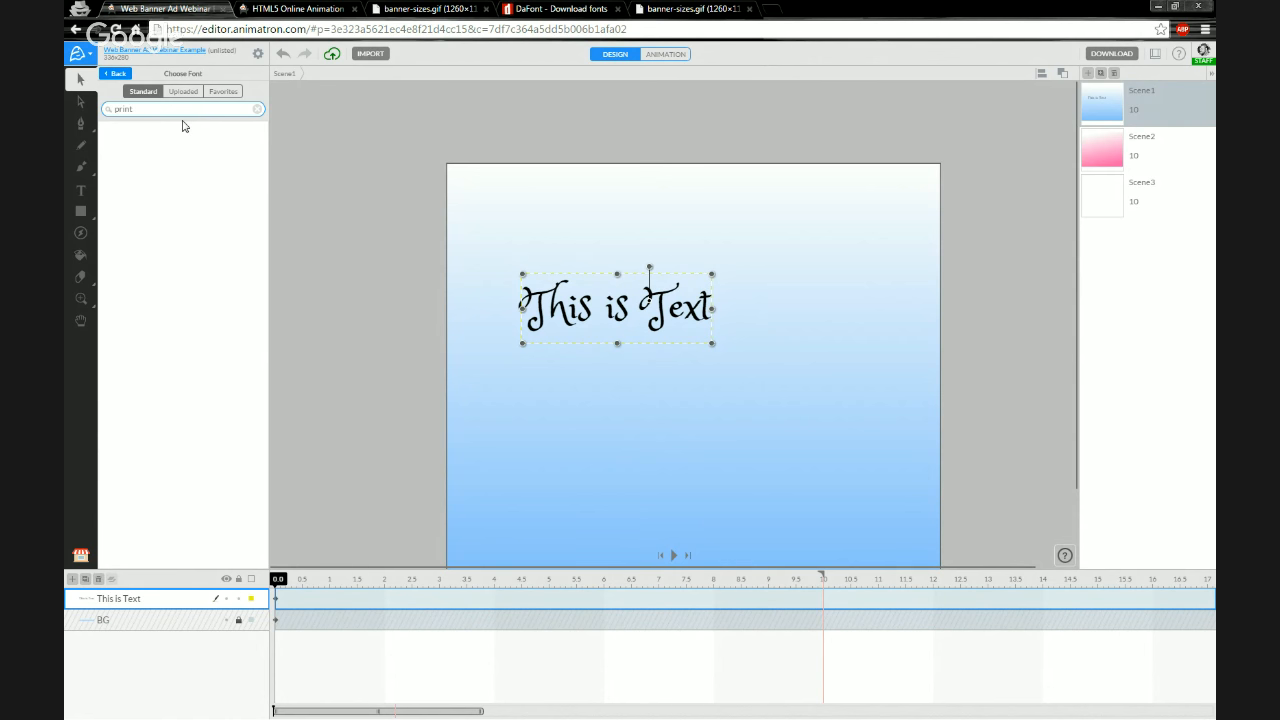
{"action": "left_click_drag", "start_coordinate": [138, 110], "coordinate": [107, 107]}
{"action": "key", "text": "BackSpace"}
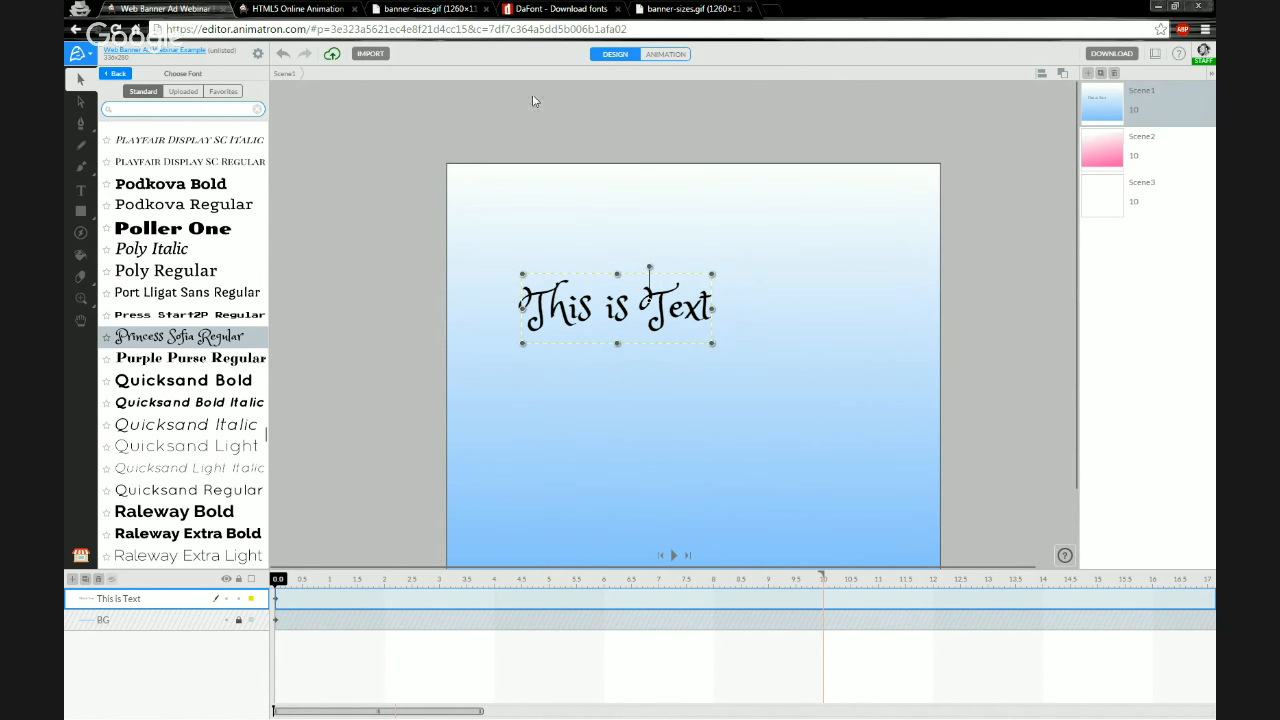
Switch to the DaFont tab and search the site for the font printcess
{"action": "left_click", "coordinate": [562, 10]}
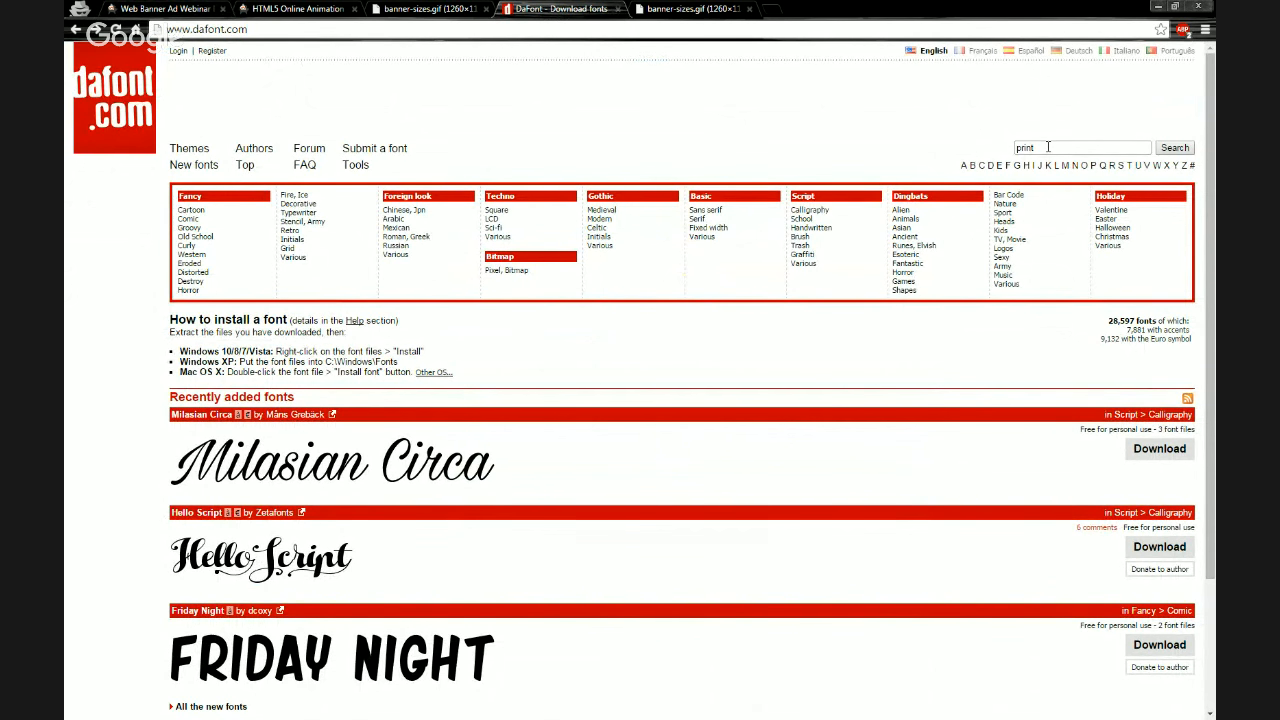
{"action": "left_click", "coordinate": [1048, 147]}
{"action": "left_click_drag", "start_coordinate": [1048, 147], "coordinate": [1014, 148]}
{"action": "left_click", "coordinate": [1049, 147]}
{"action": "type", "text": "cess"}
{"action": "key", "text": "Return"}
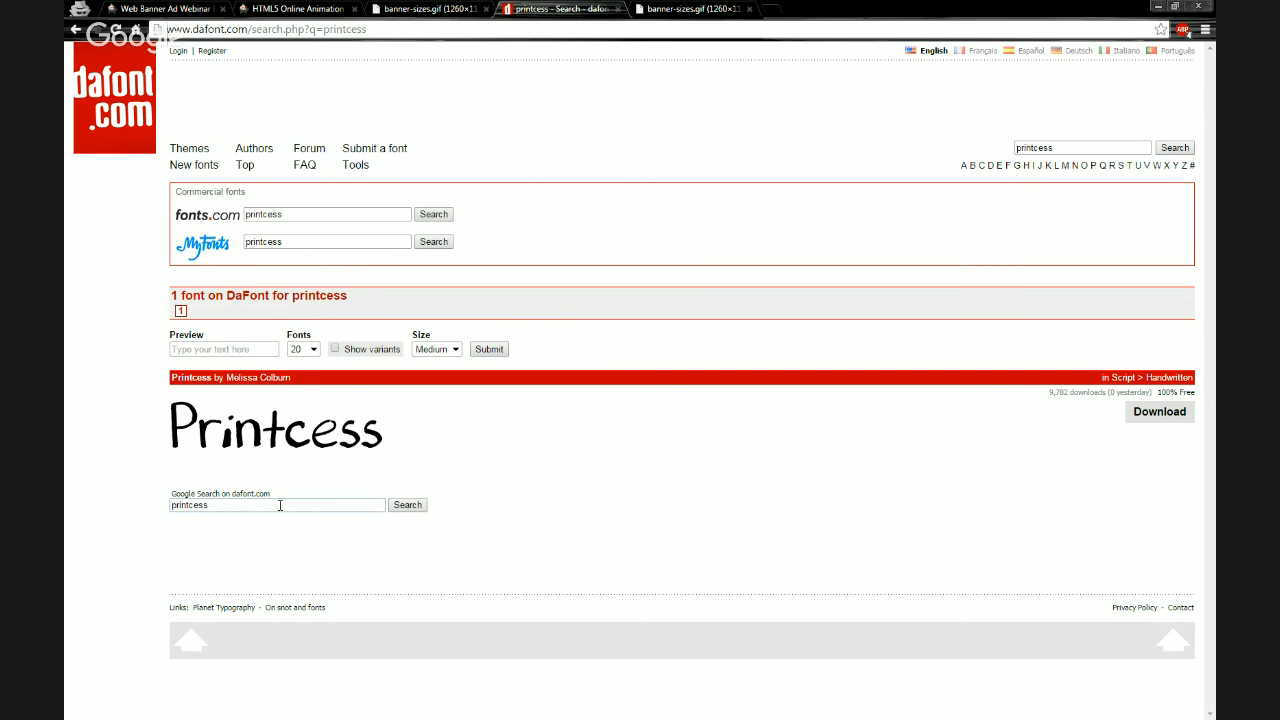
Open the Printcess font page and preview the custom text ABCDEFGHIJKabcdefghi
{"action": "left_click", "coordinate": [294, 436]}
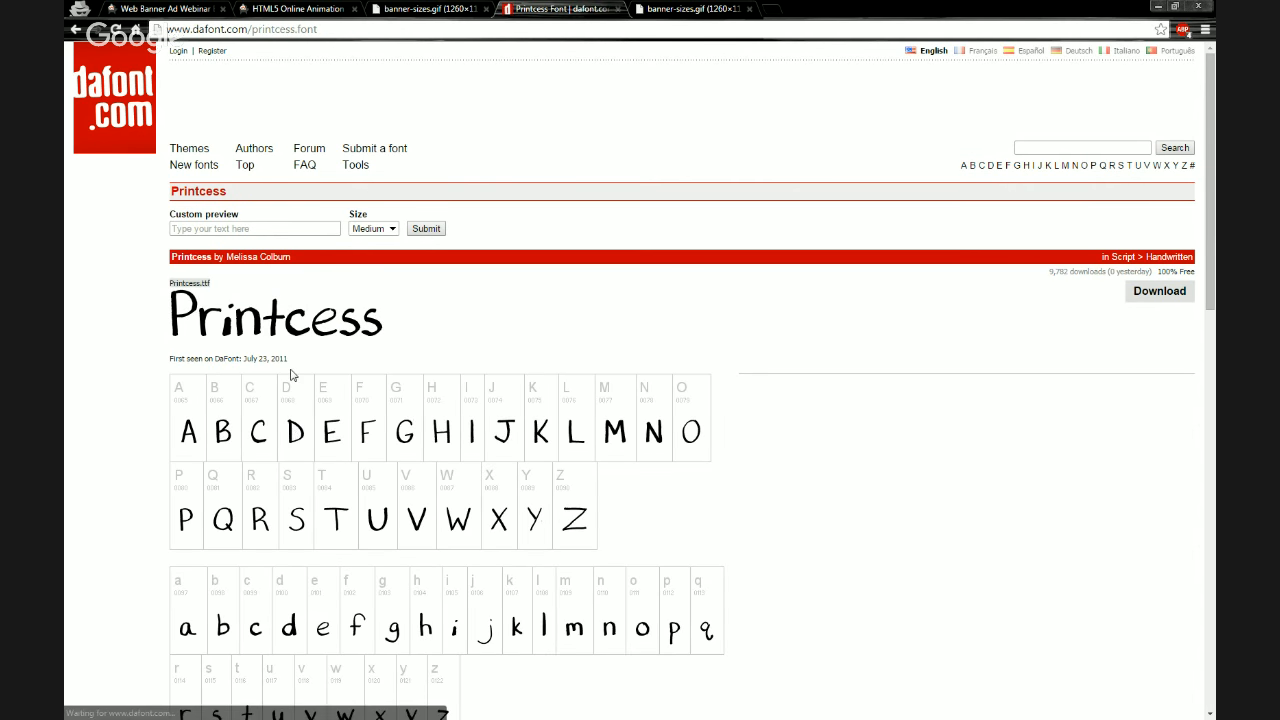
{"action": "left_click", "coordinate": [266, 226]}
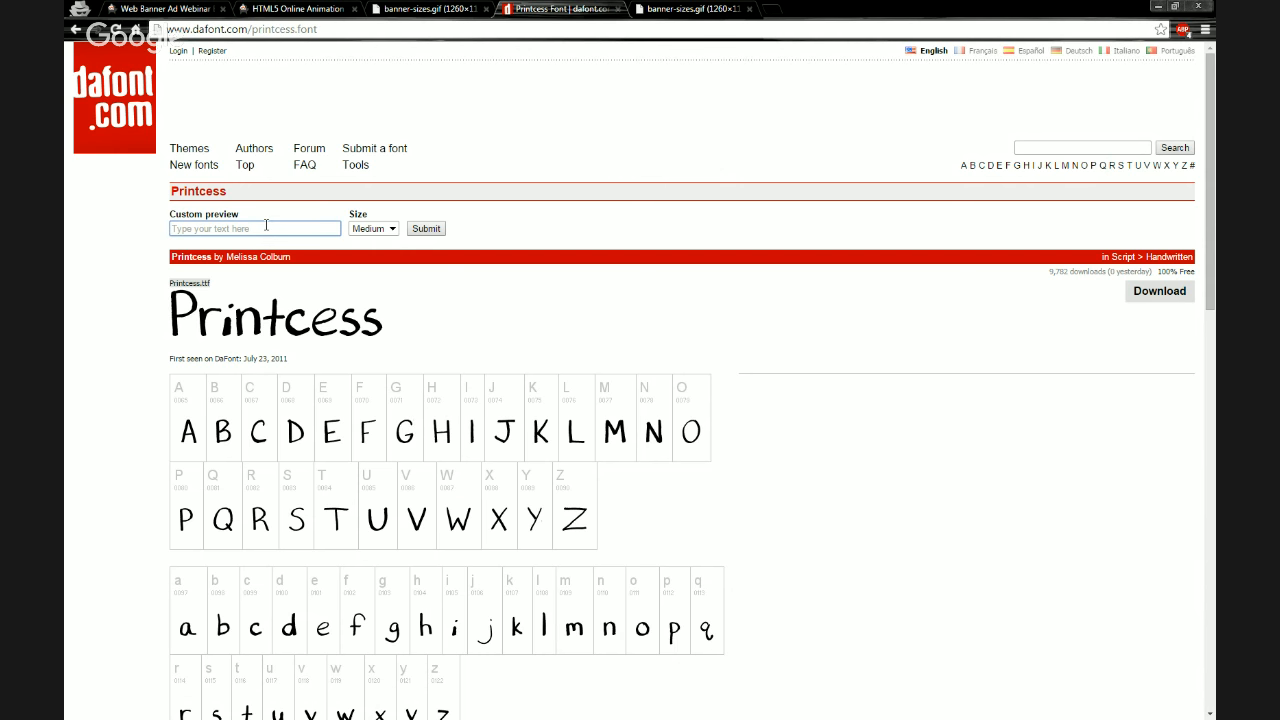
{"action": "type", "text": "A"}
{"action": "type", "text": "CCDEFGHIJK"}
{"action": "key", "text": "Return"}
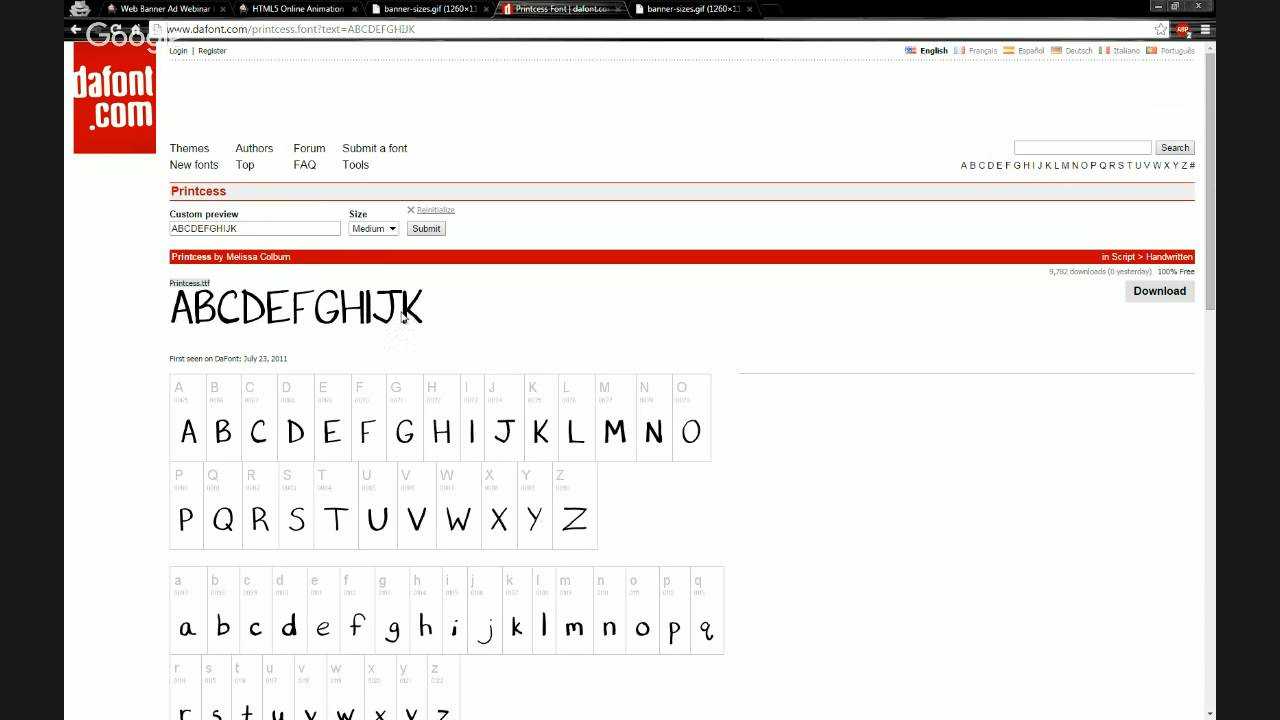
{"action": "left_click", "coordinate": [271, 230]}
{"action": "type", "text": "abc"}
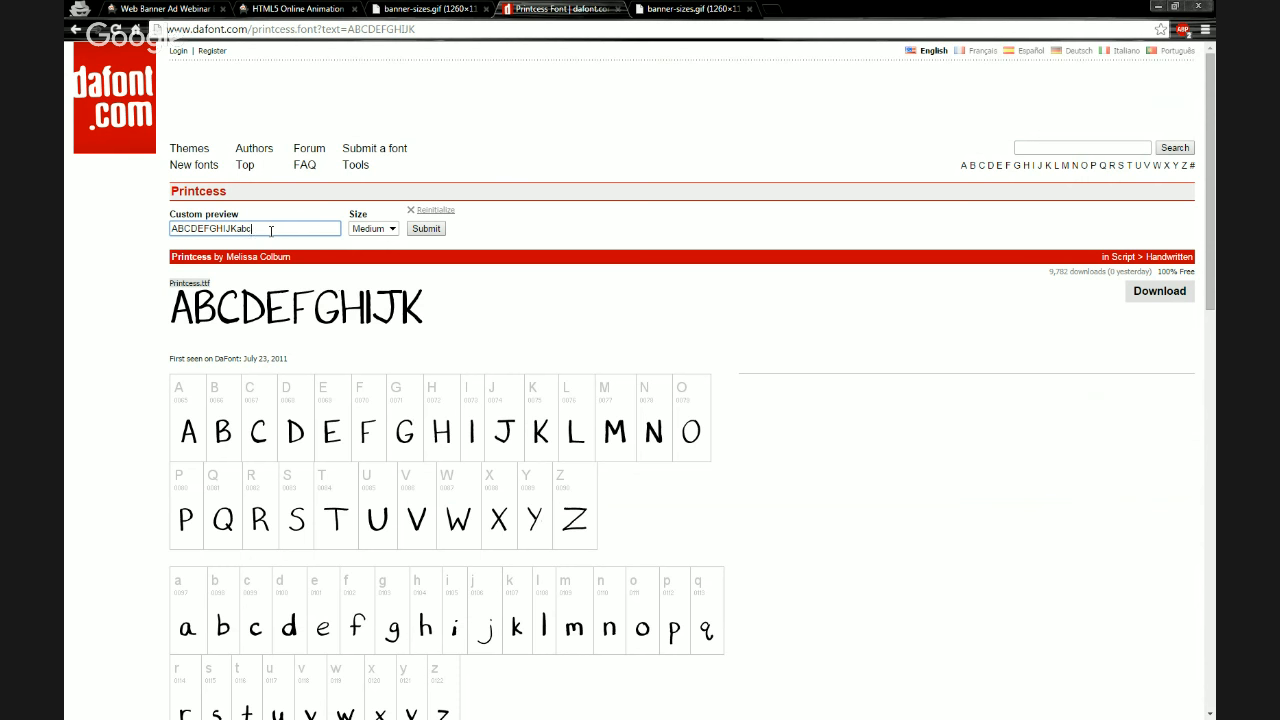
{"action": "type", "text": "defghi"}
{"action": "key", "text": "Return"}
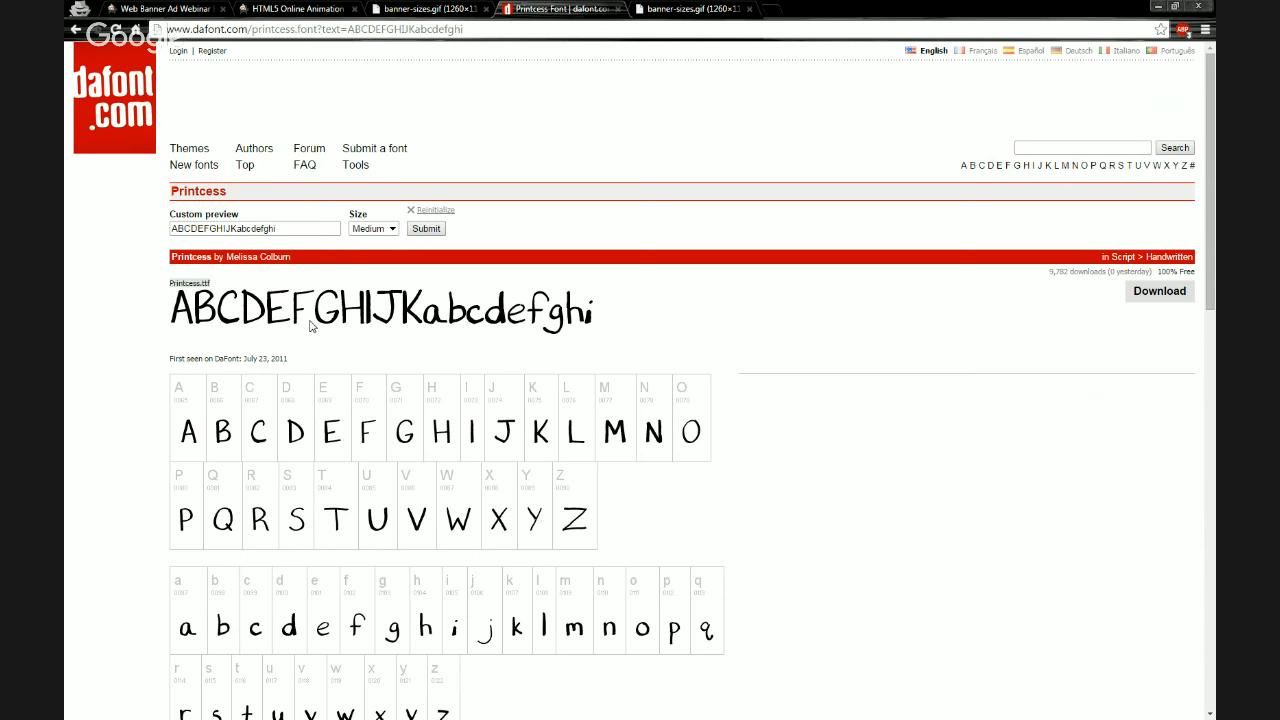
Look over the Printcess character set and download the Printcess font zip
{"action": "scroll", "coordinate": [310, 325], "scroll_direction": "down", "scroll_amount": 1}
{"action": "scroll", "coordinate": [310, 325], "scroll_direction": "down", "scroll_amount": 5}
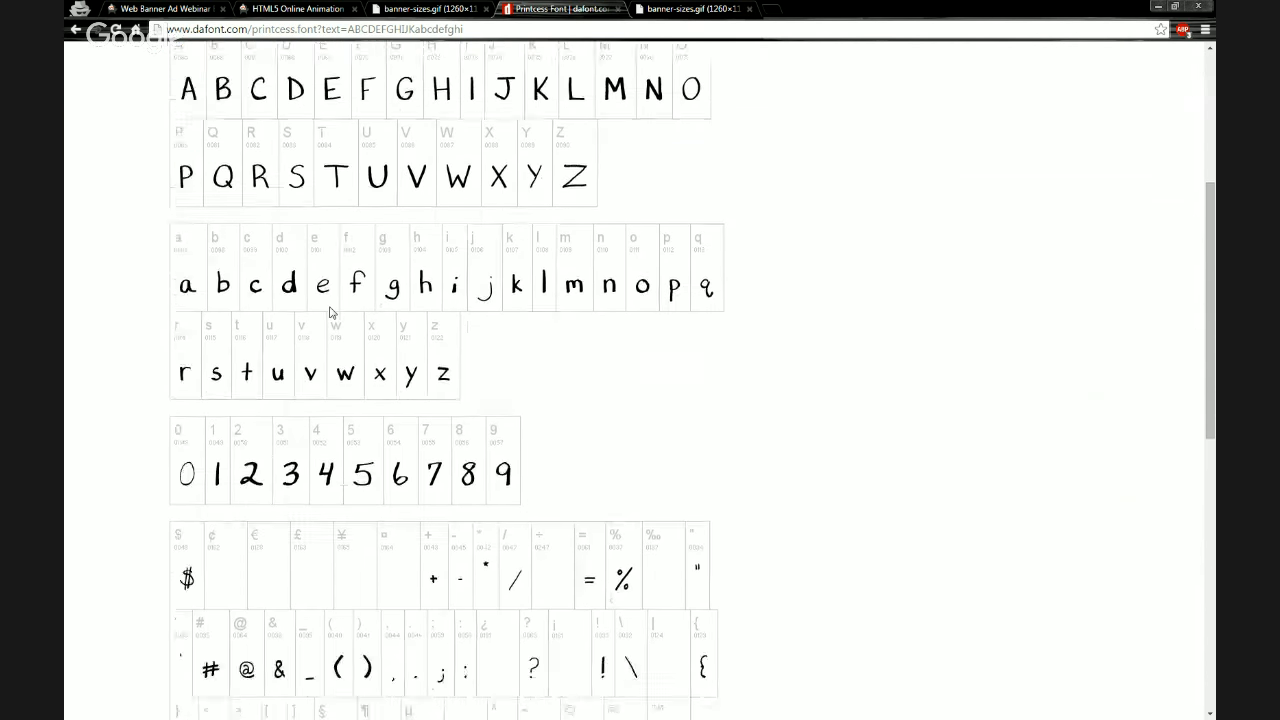
{"action": "scroll", "coordinate": [340, 350], "scroll_direction": "down", "scroll_amount": 2}
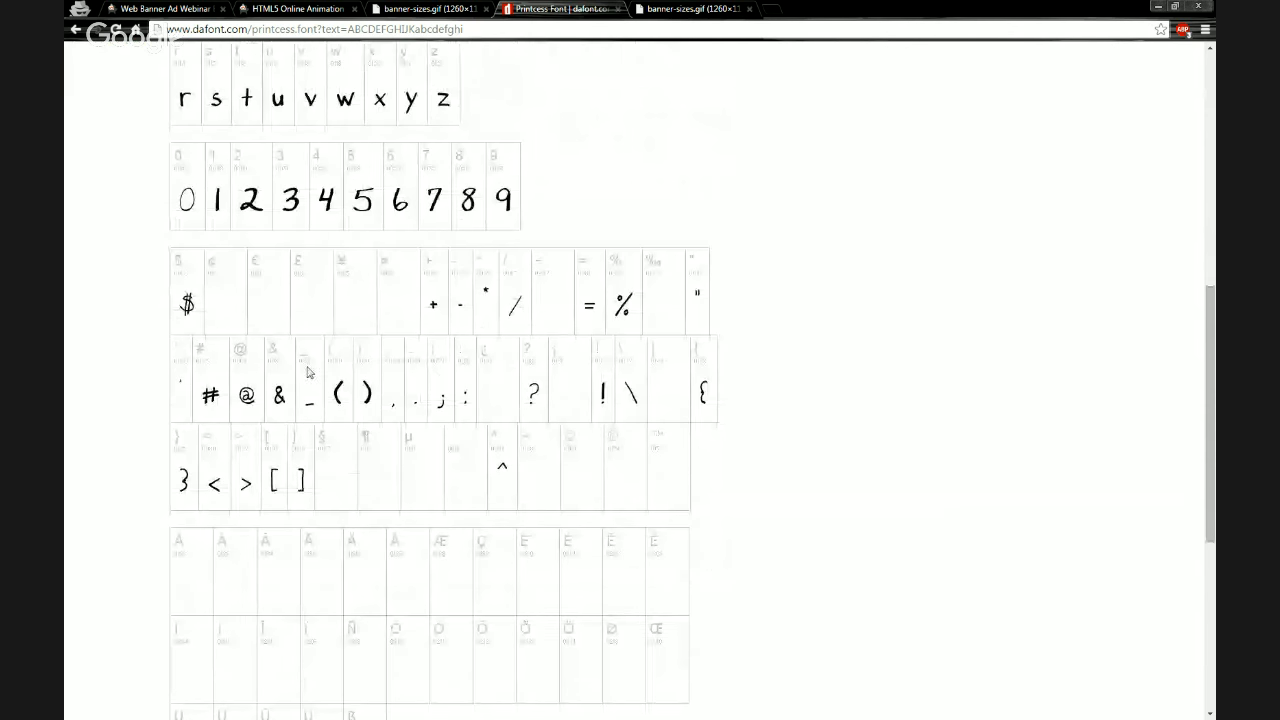
{"action": "scroll", "coordinate": [308, 373], "scroll_direction": "up", "scroll_amount": 3}
{"action": "scroll", "coordinate": [310, 370], "scroll_direction": "up", "scroll_amount": 6}
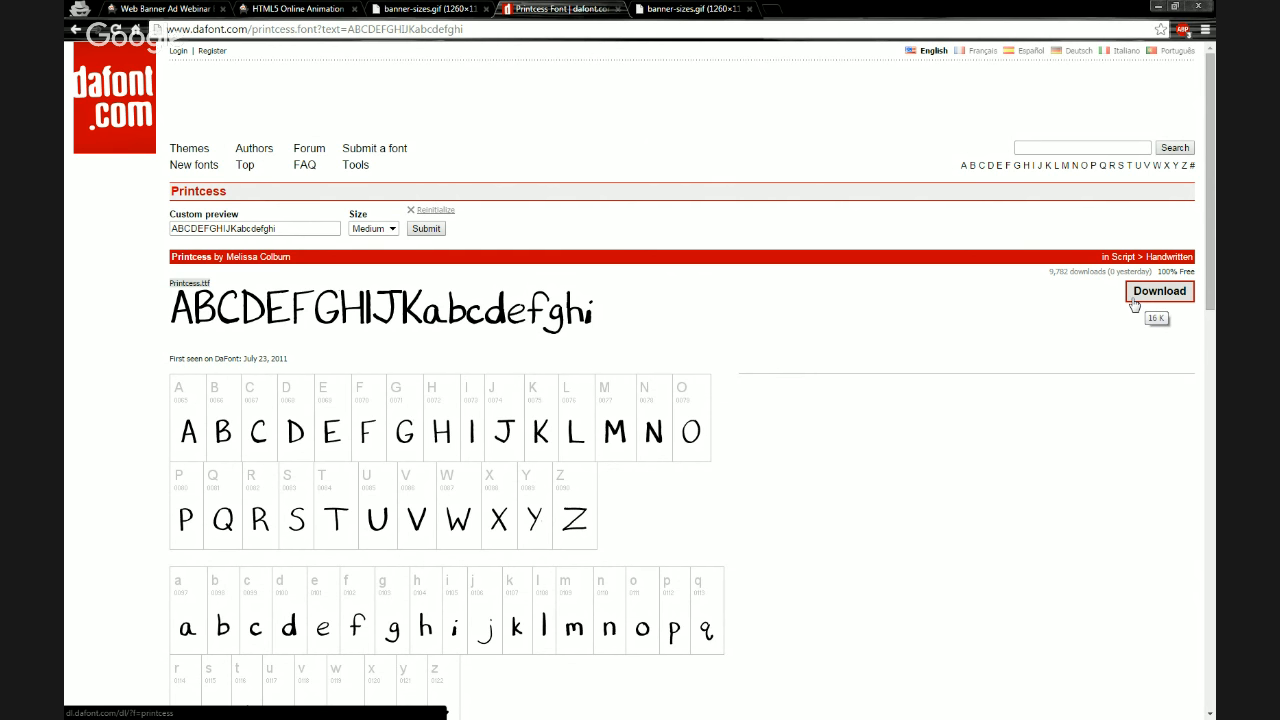
{"action": "left_click", "coordinate": [1133, 301]}
{"action": "left_click_drag", "start_coordinate": [1049, 272], "coordinate": [1100, 274]}
{"action": "left_click", "coordinate": [1066, 275]}
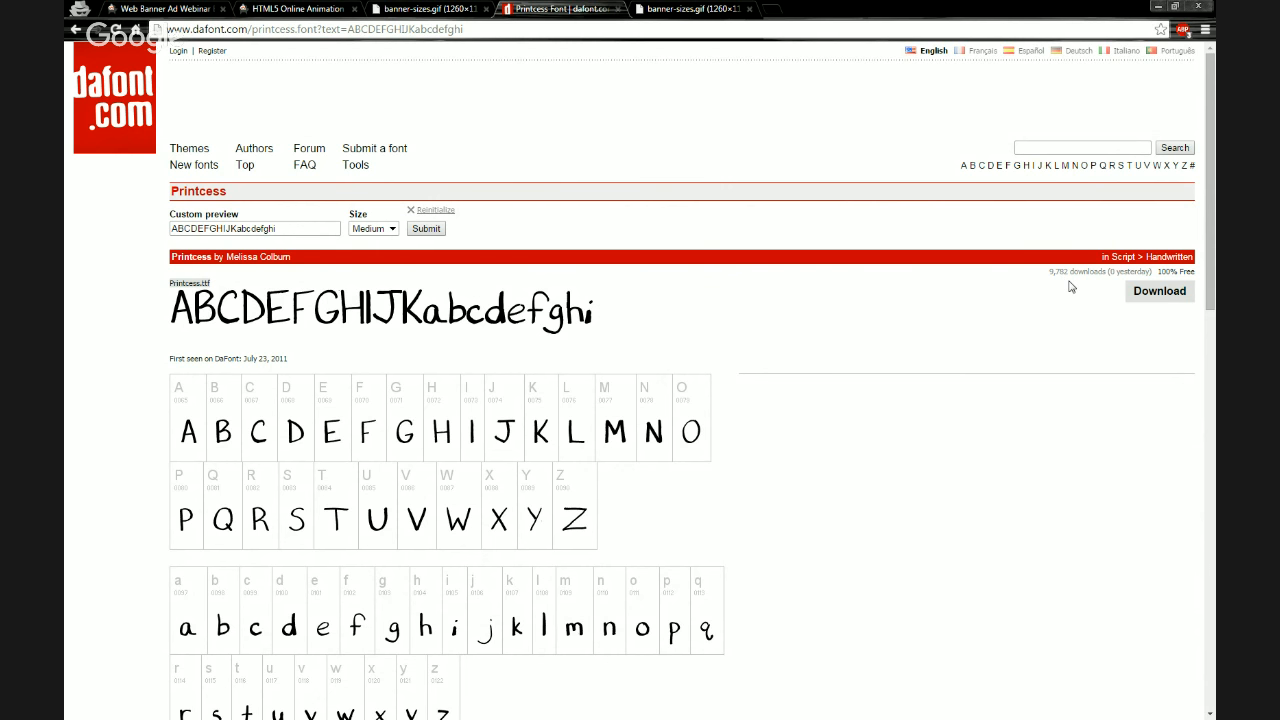
{"action": "left_click", "coordinate": [1140, 302]}
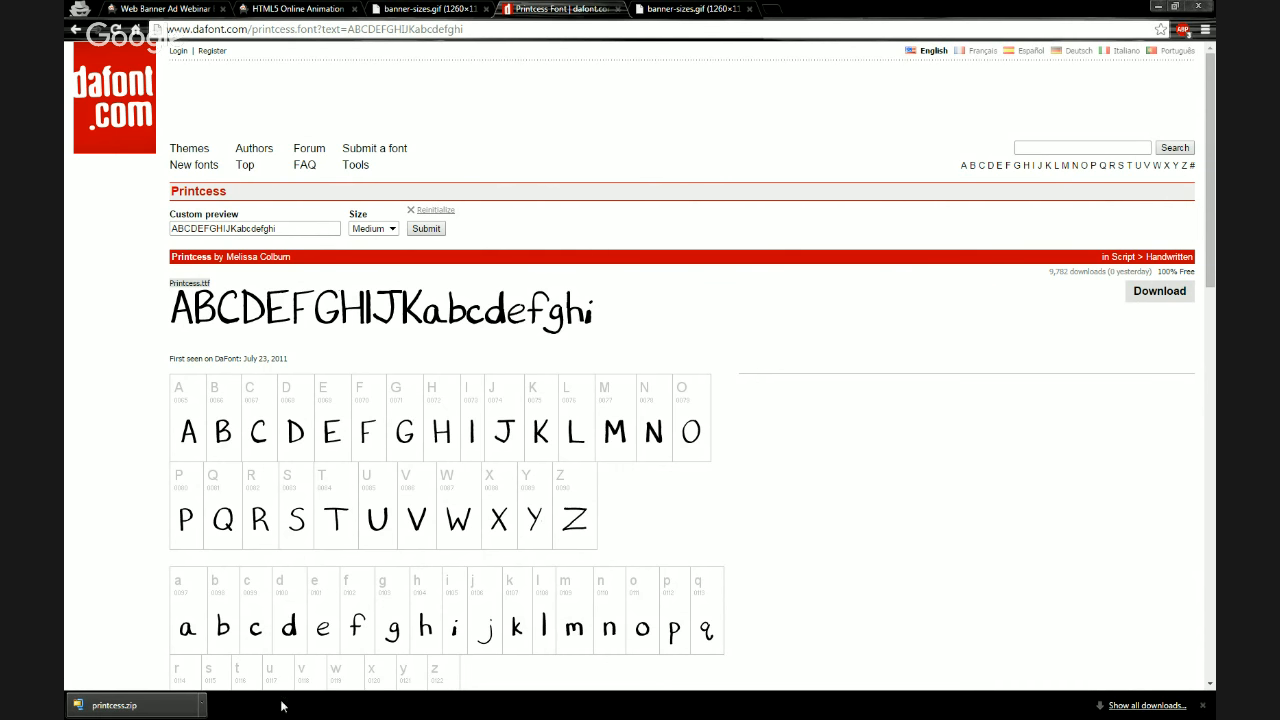
{"action": "left_click", "coordinate": [1202, 705]}
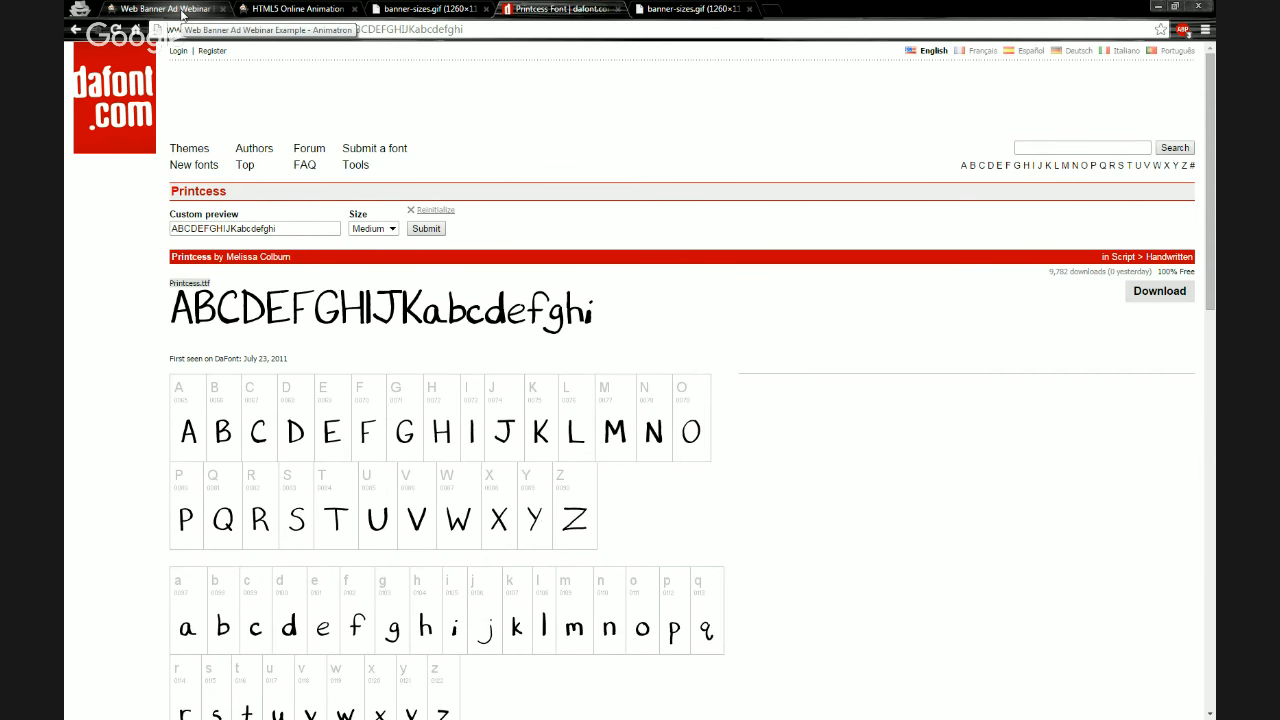
Extract the downloaded printcess zip archive in place inside the Webinar Files Fonts folder
{"action": "left_click", "coordinate": [183, 12]}
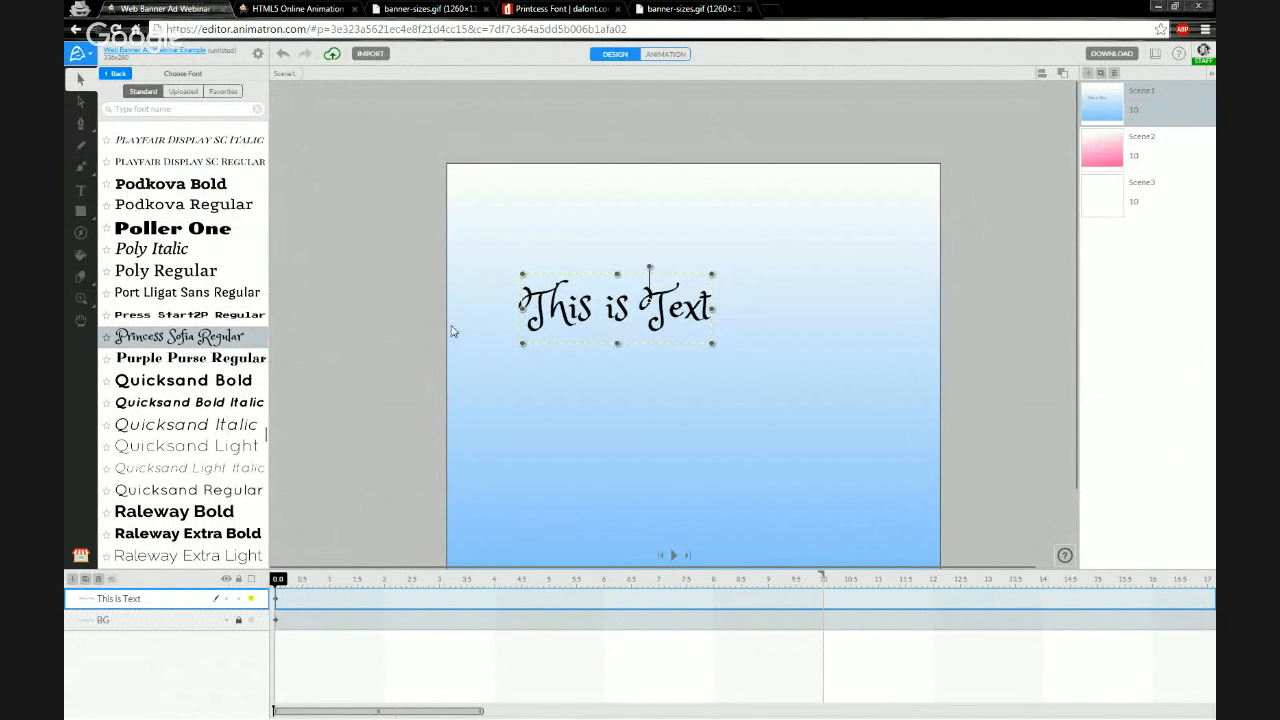
{"action": "left_click", "coordinate": [421, 335]}
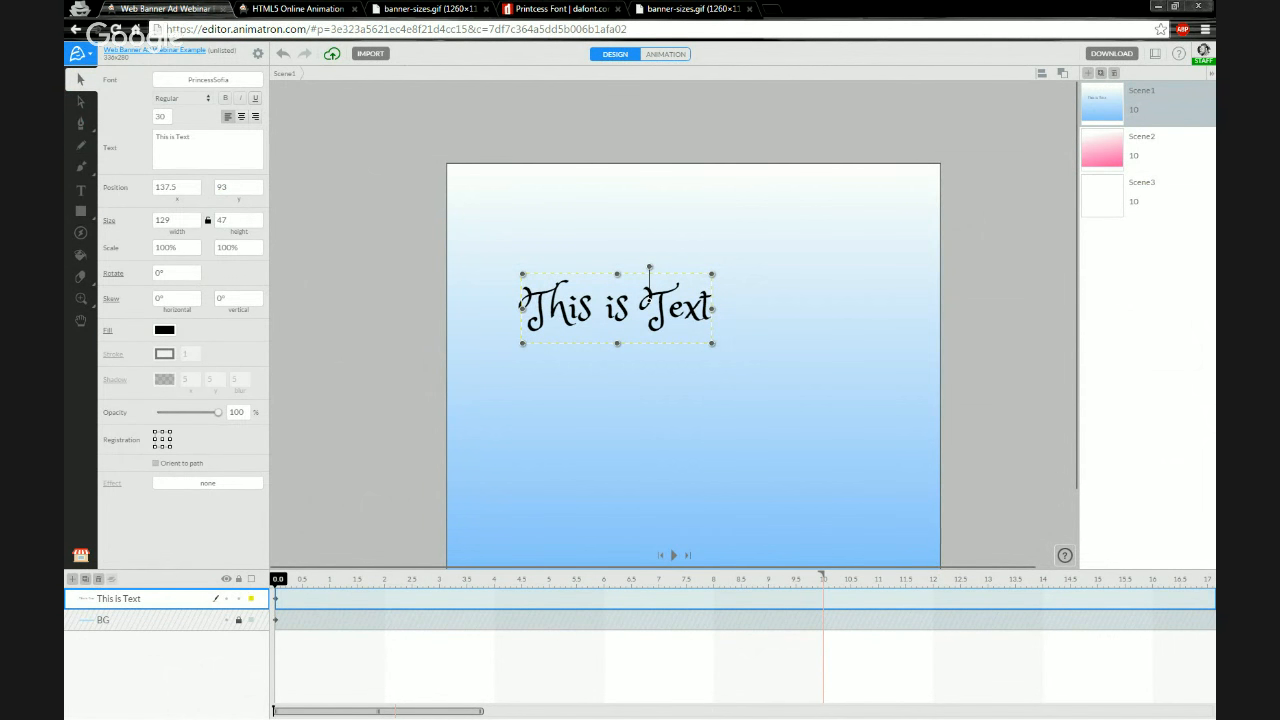
{"action": "key", "text": "alt+Tab"}
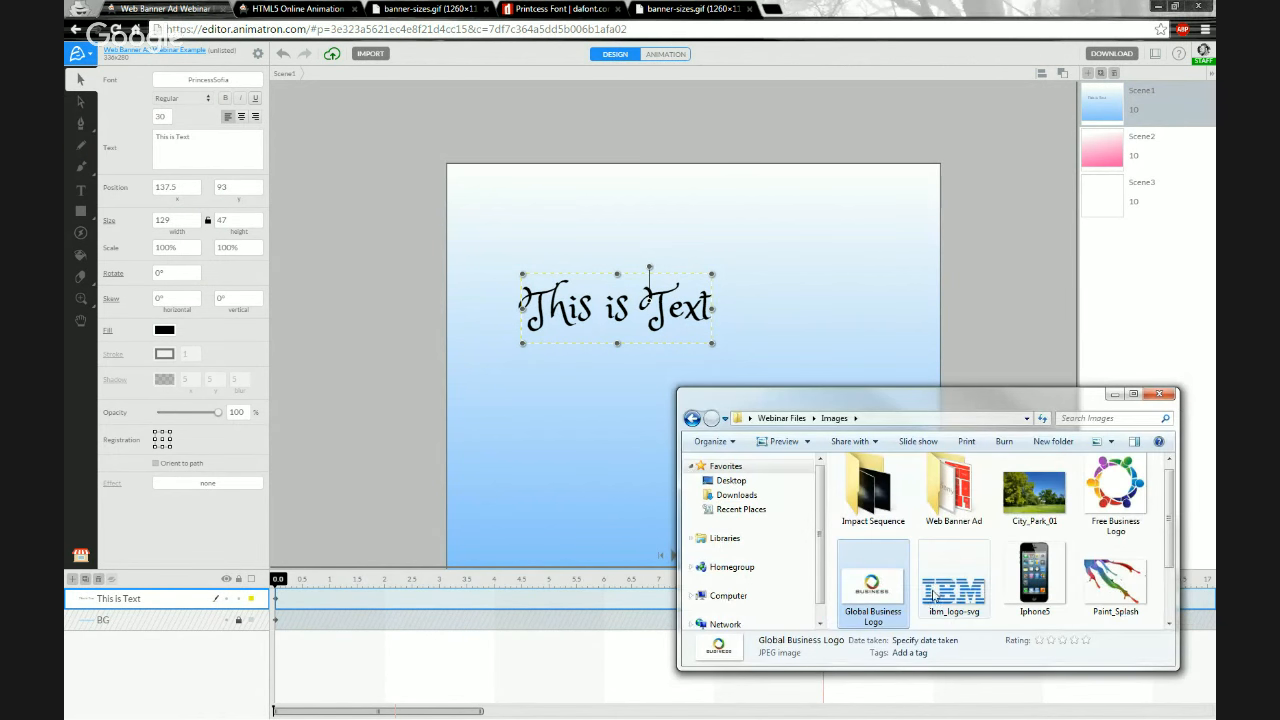
{"action": "double_click", "coordinate": [954, 494]}
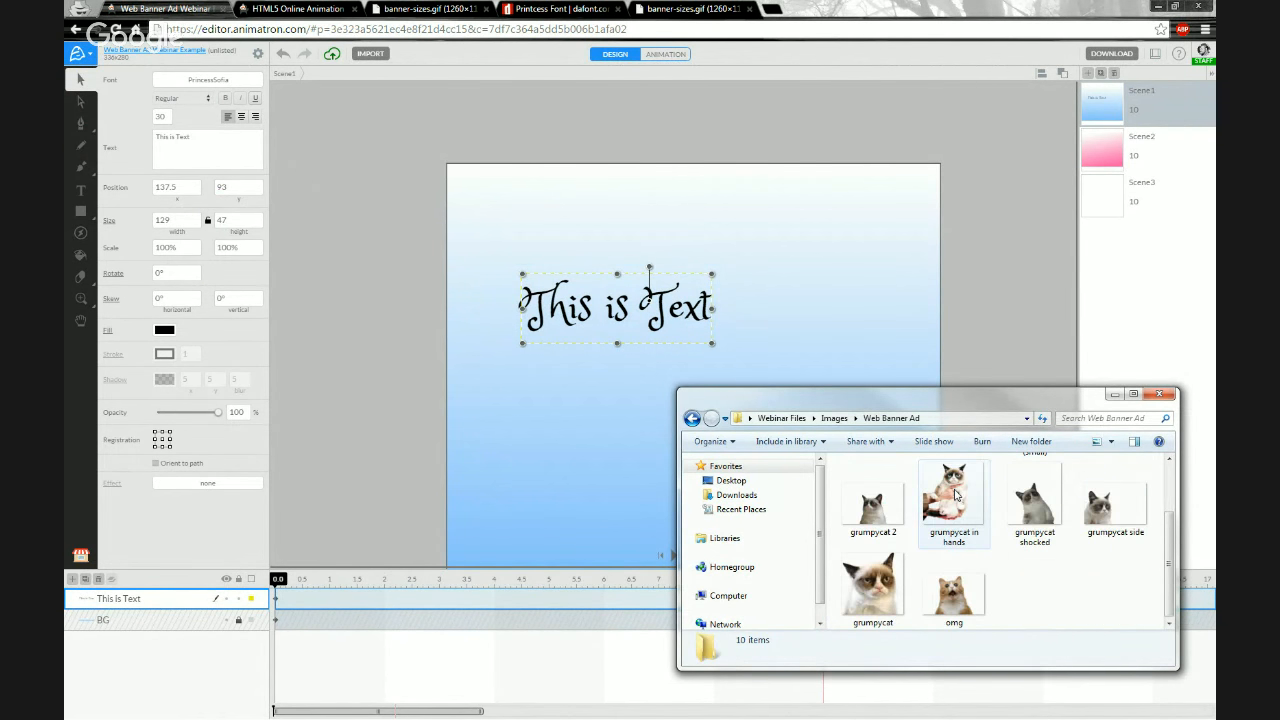
{"action": "left_click", "coordinate": [834, 418]}
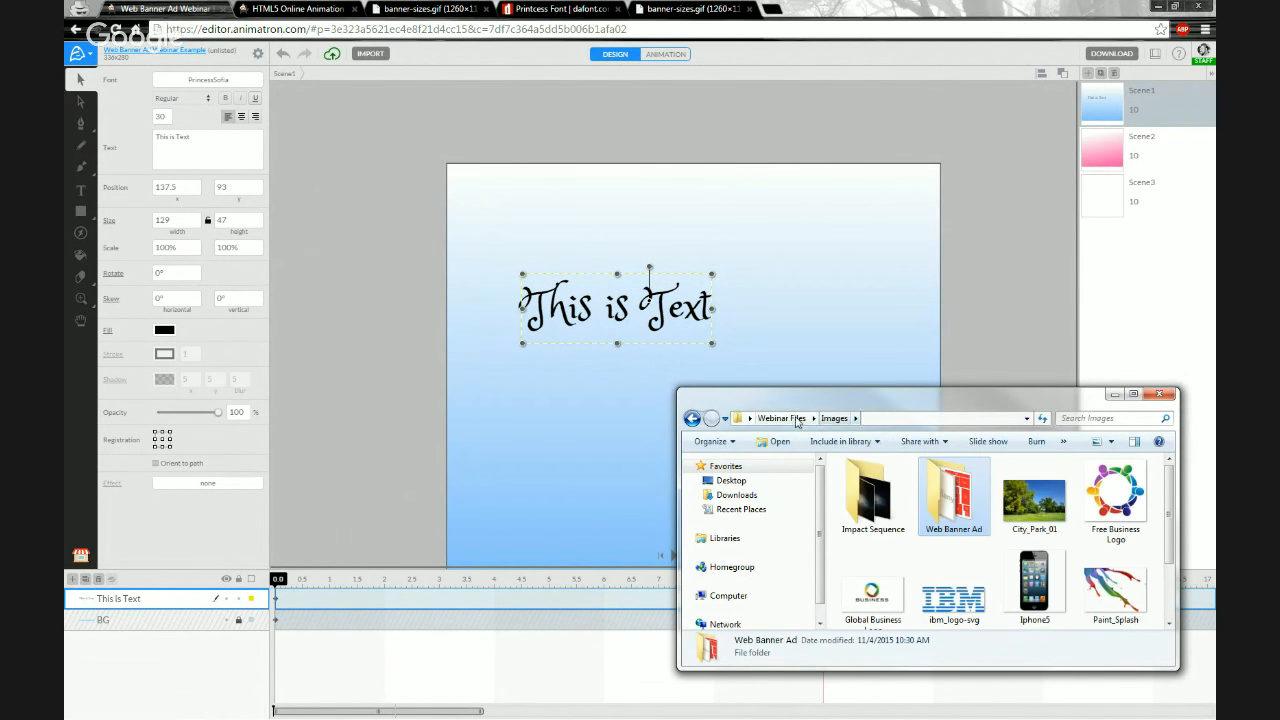
{"action": "left_click", "coordinate": [781, 418]}
{"action": "double_click", "coordinate": [841, 478]}
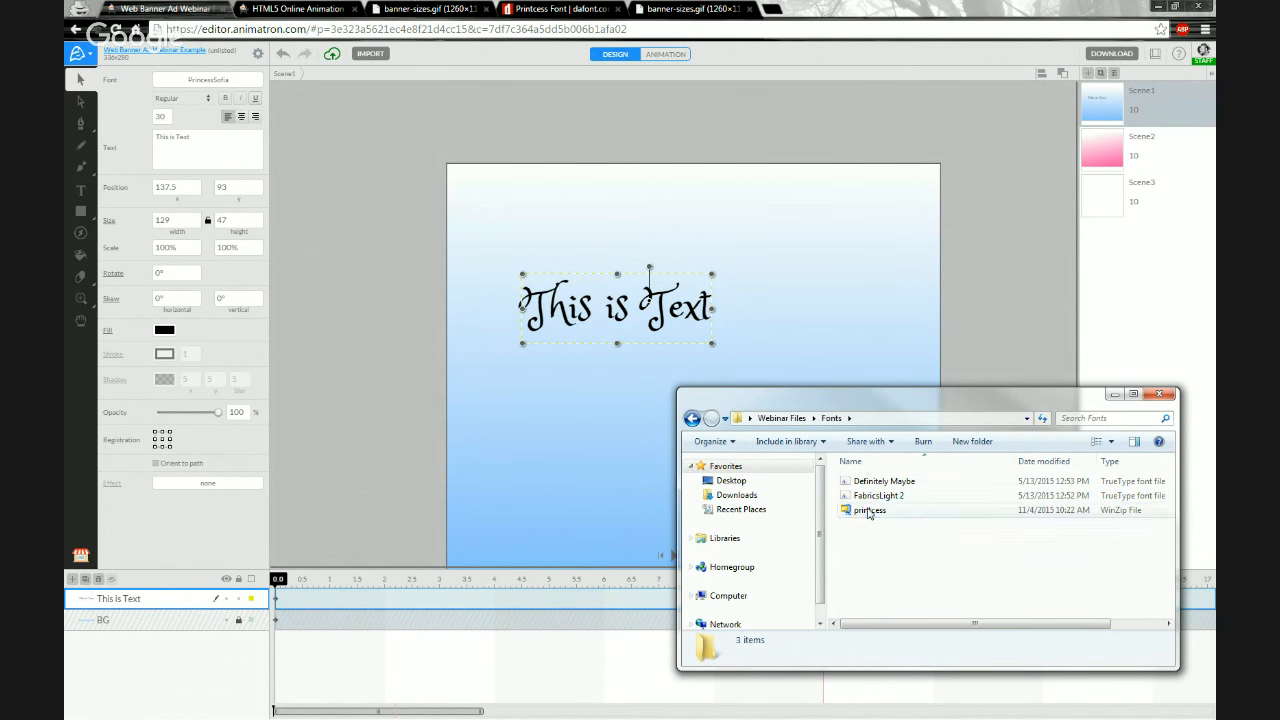
{"action": "left_click", "coordinate": [868, 512]}
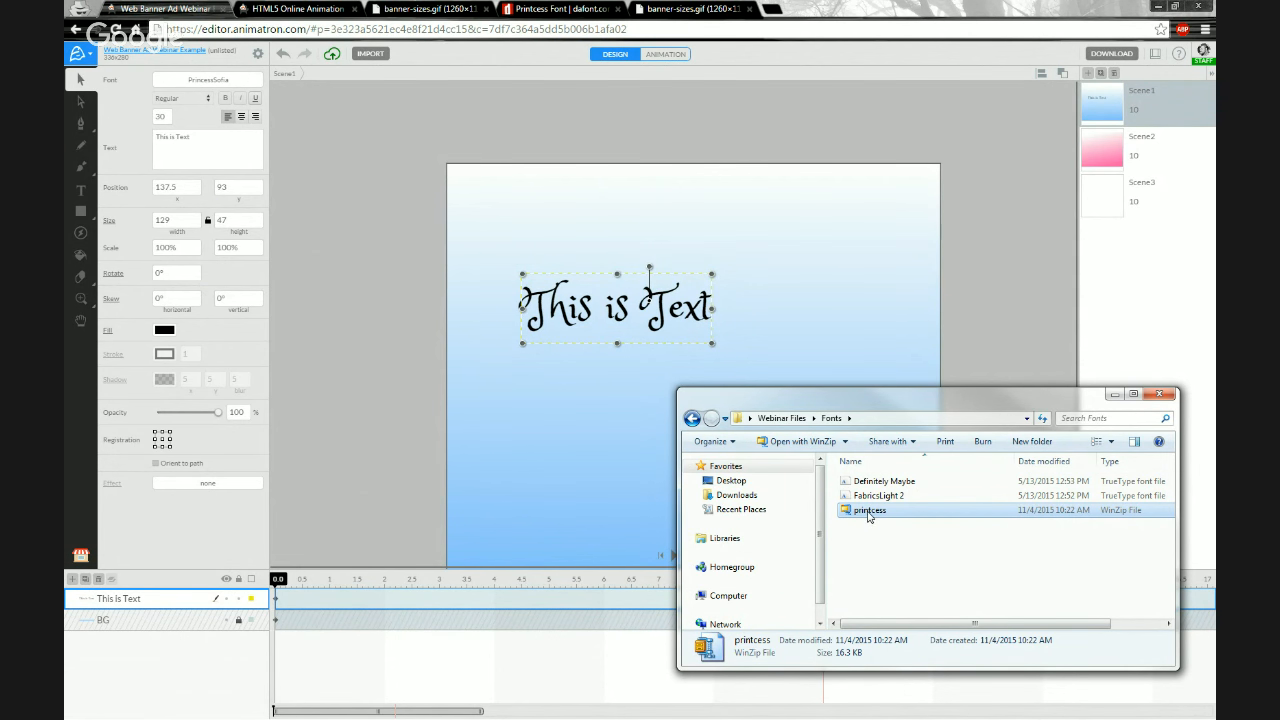
{"action": "right_click", "coordinate": [869, 514]}
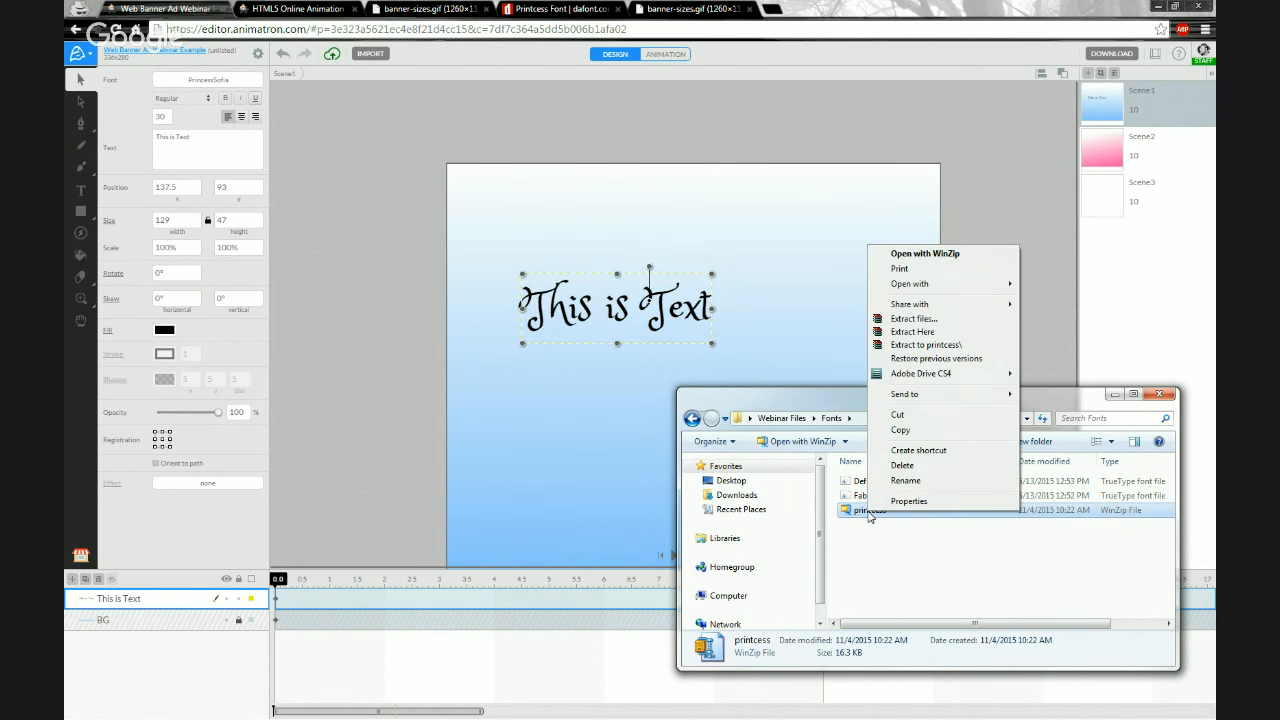
{"action": "left_click", "coordinate": [924, 333]}
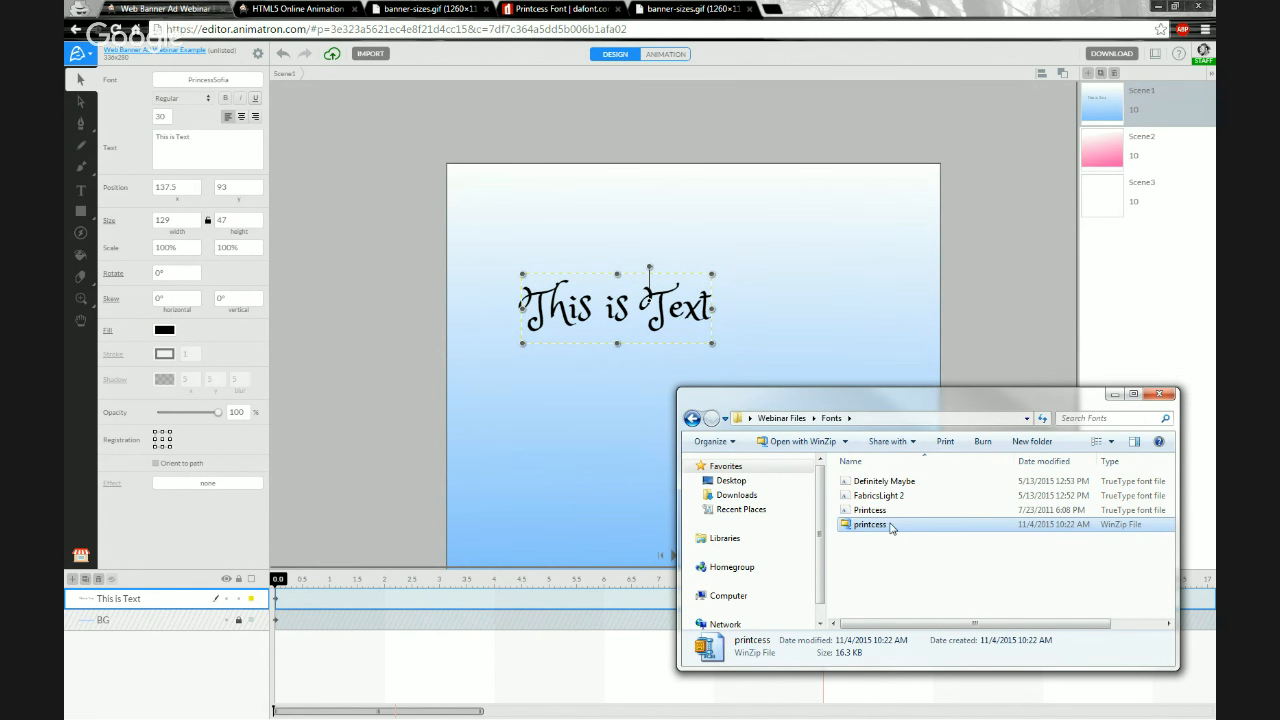
Import the extracted Printcess font file into the project through the import dialog
{"action": "left_click", "coordinate": [883, 511]}
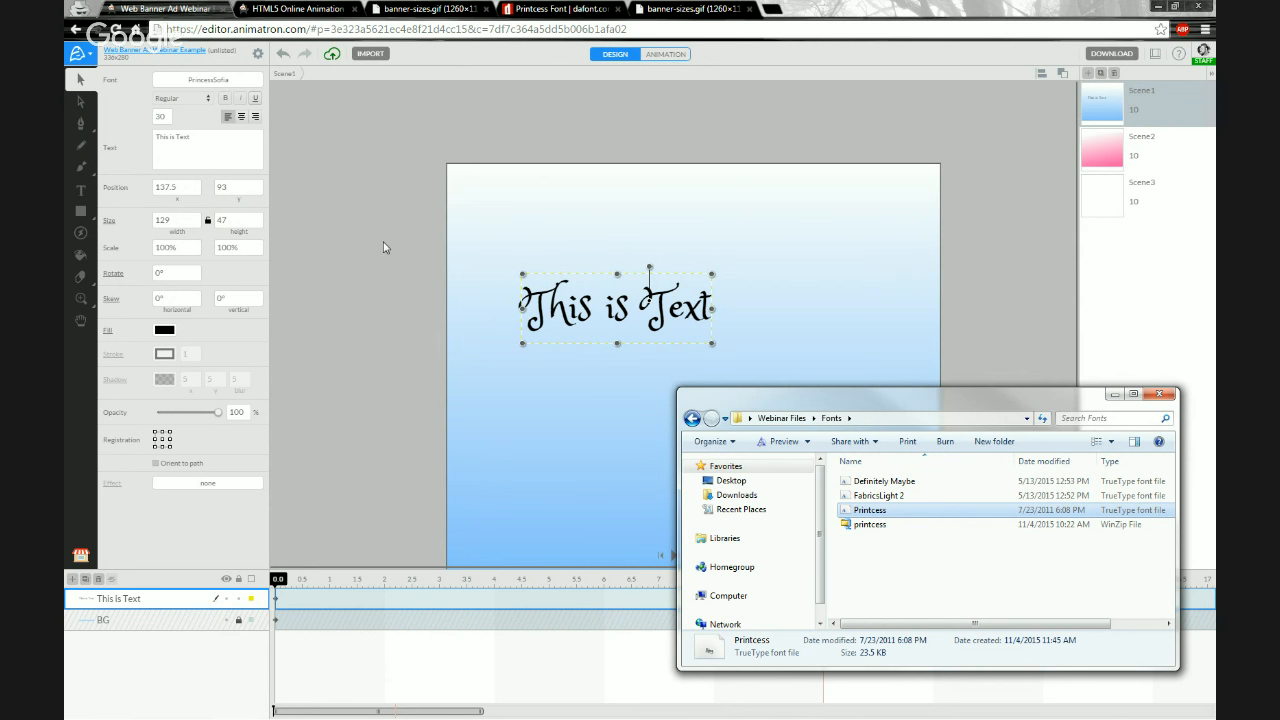
{"action": "left_click", "coordinate": [391, 206]}
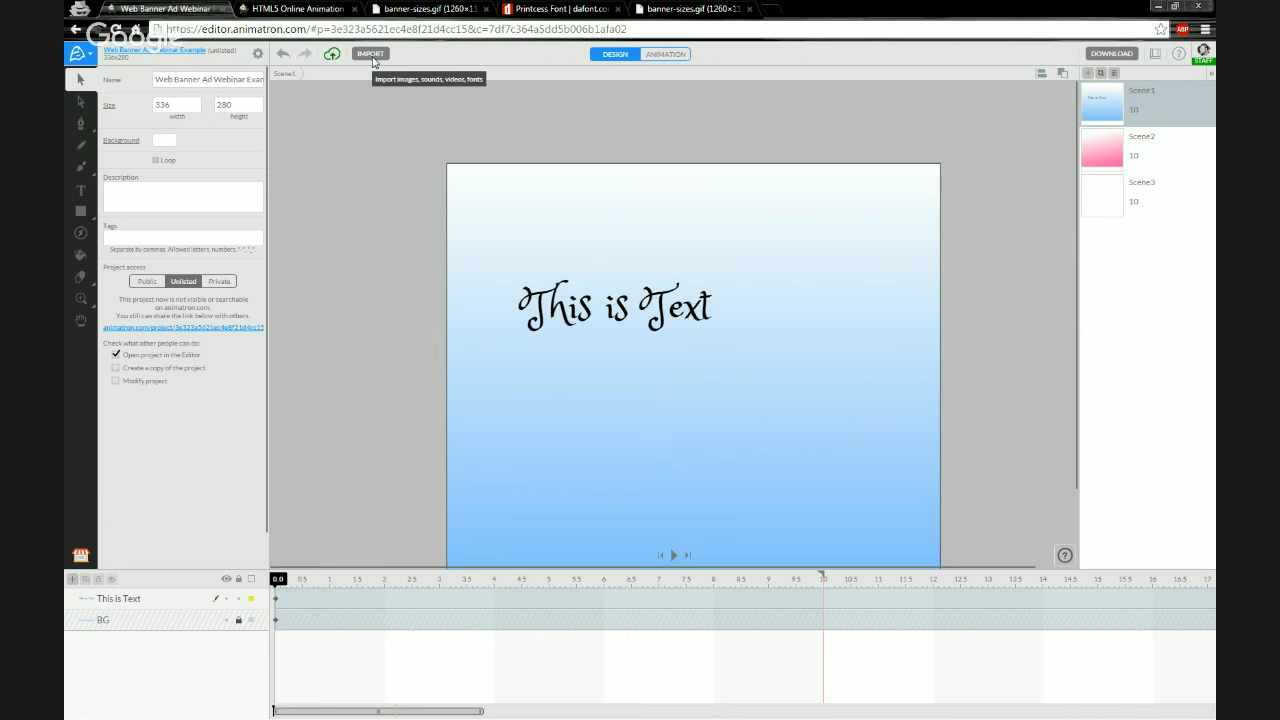
{"action": "left_click", "coordinate": [371, 54]}
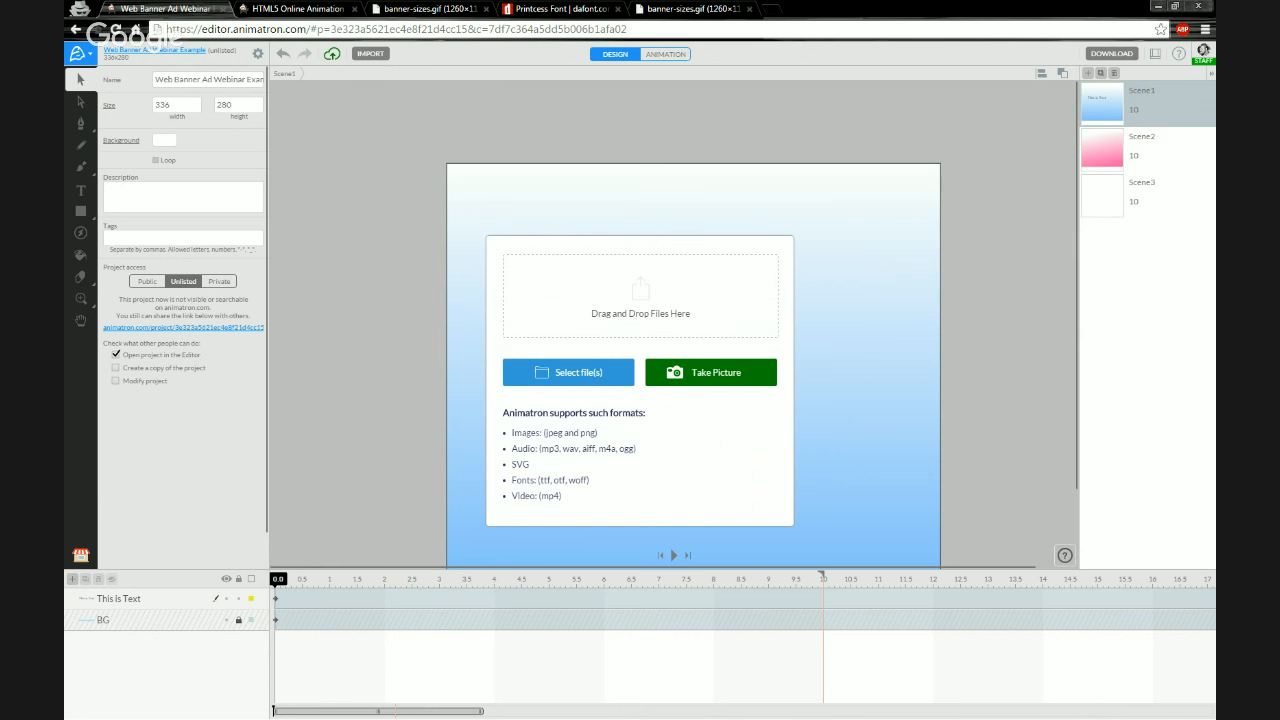
{"action": "key", "text": "alt+Tab"}
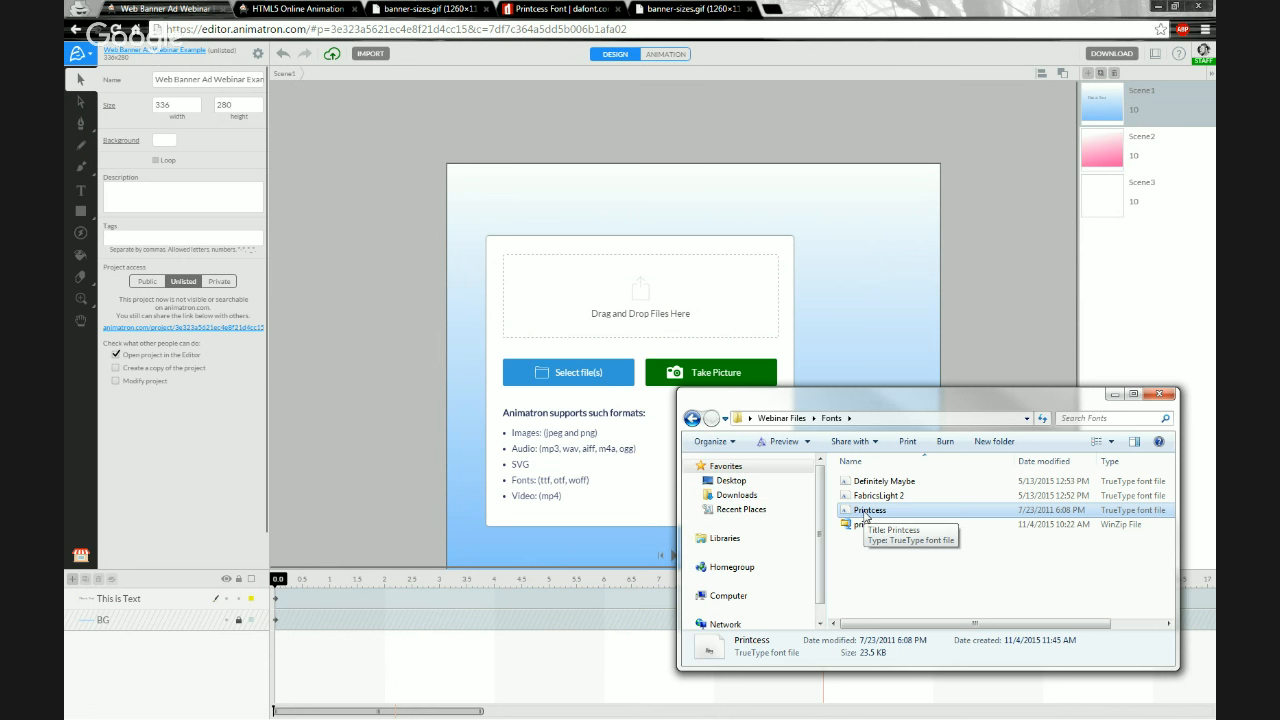
{"action": "left_click_drag", "start_coordinate": [866, 516], "coordinate": [635, 295]}
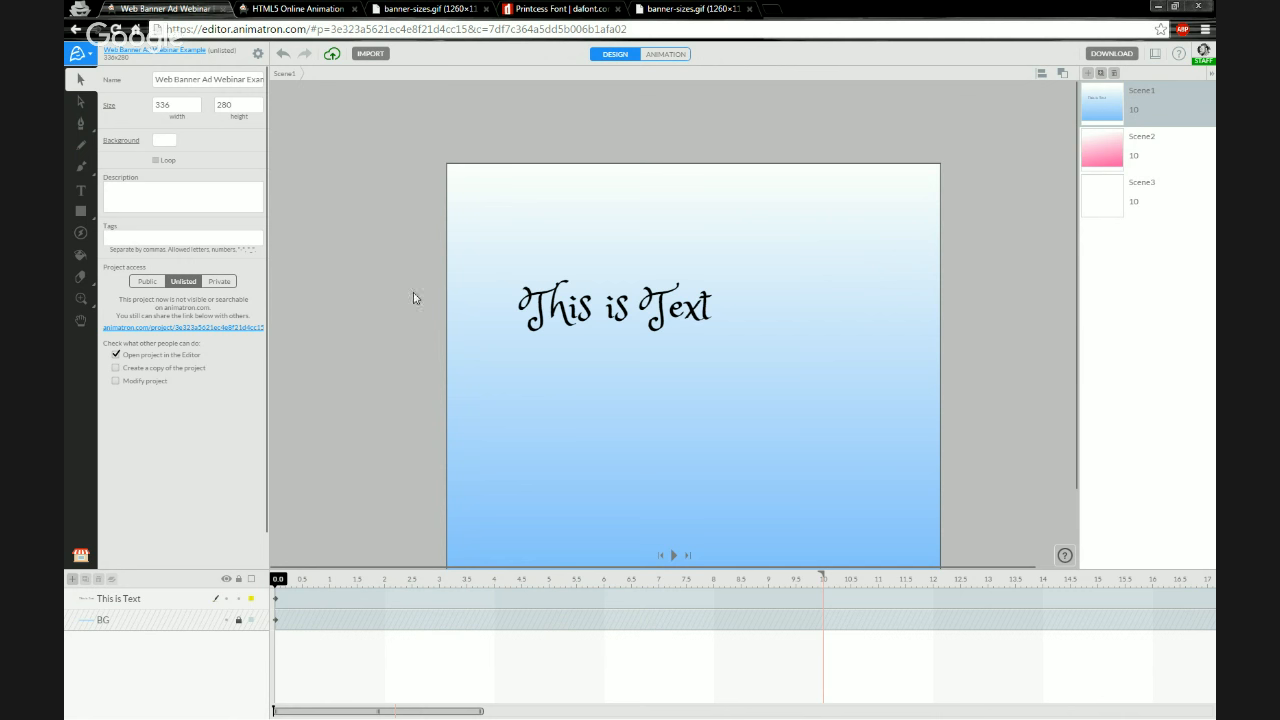
Apply the uploaded Printcess font to the "This is Text" text layer
{"action": "left_click", "coordinate": [540, 313]}
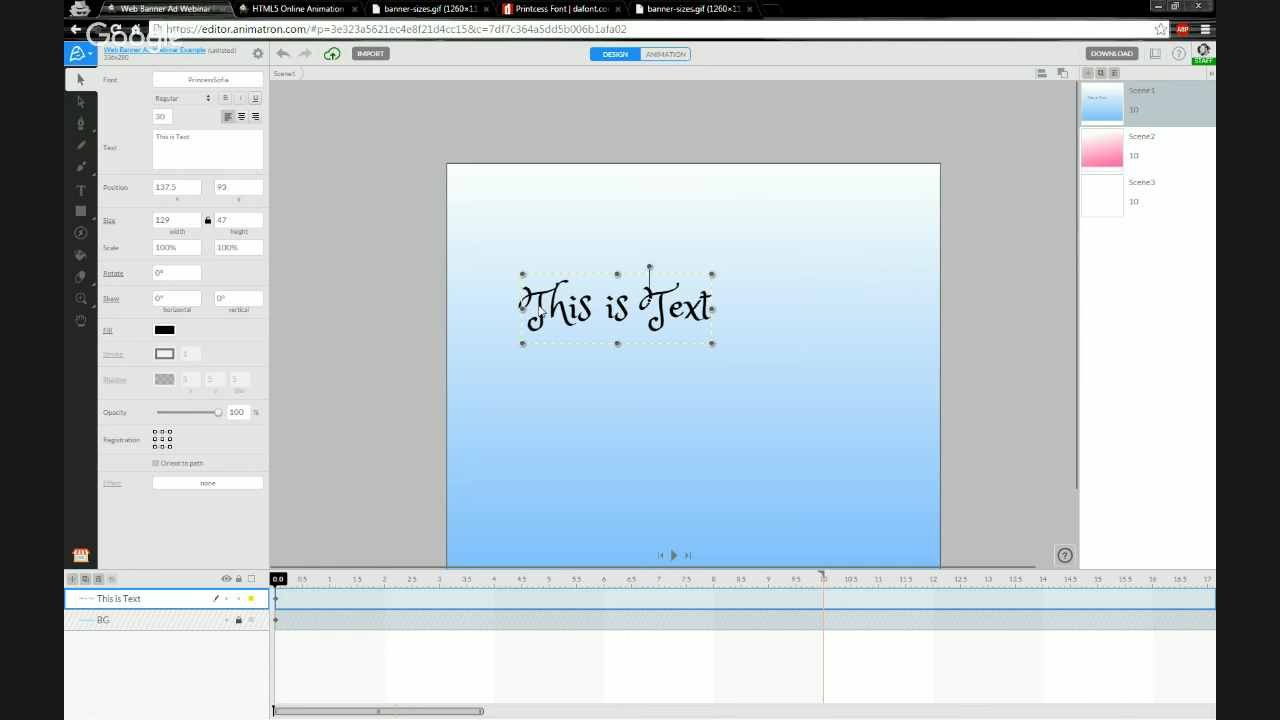
{"action": "left_click", "coordinate": [193, 82]}
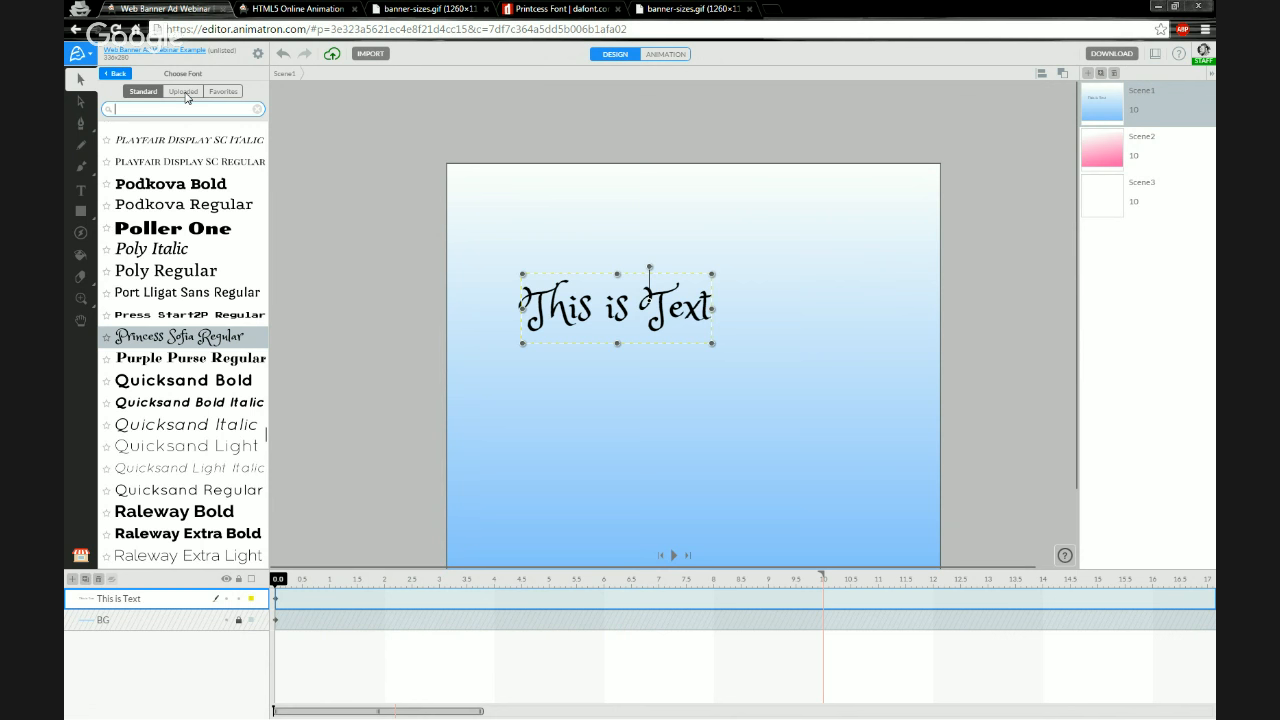
{"action": "left_click", "coordinate": [185, 96]}
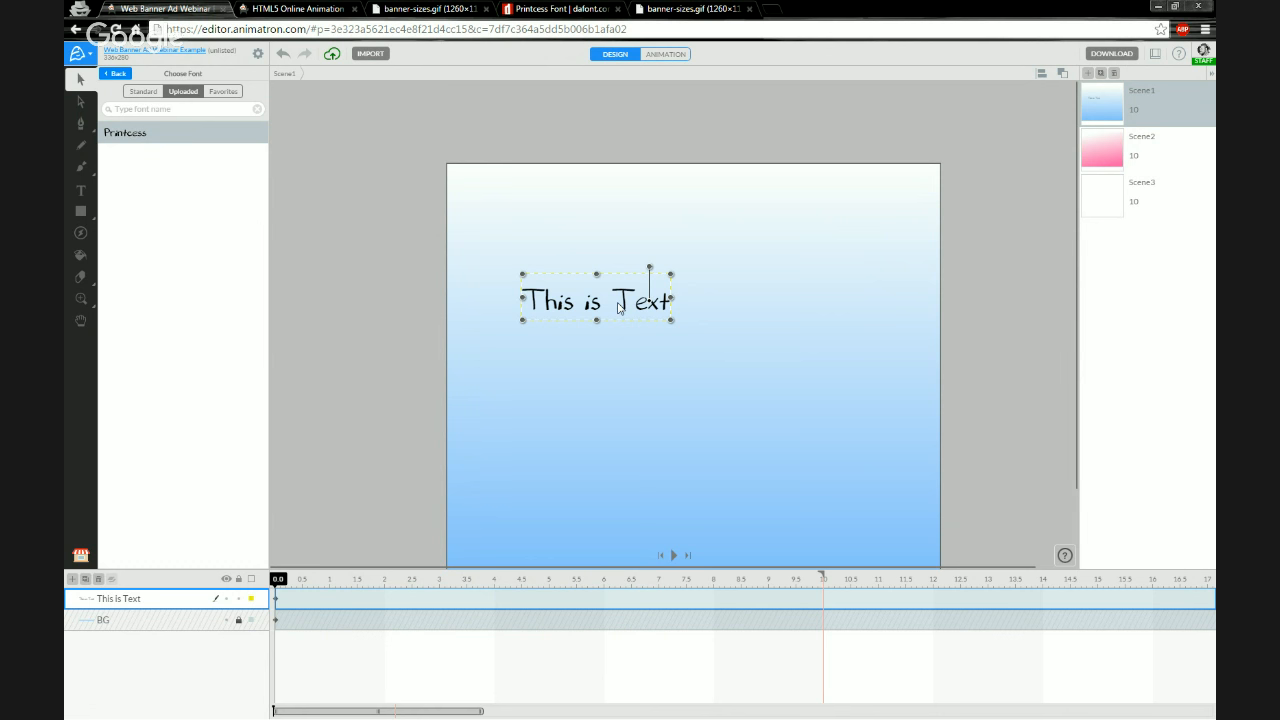
{"action": "left_click", "coordinate": [118, 74]}
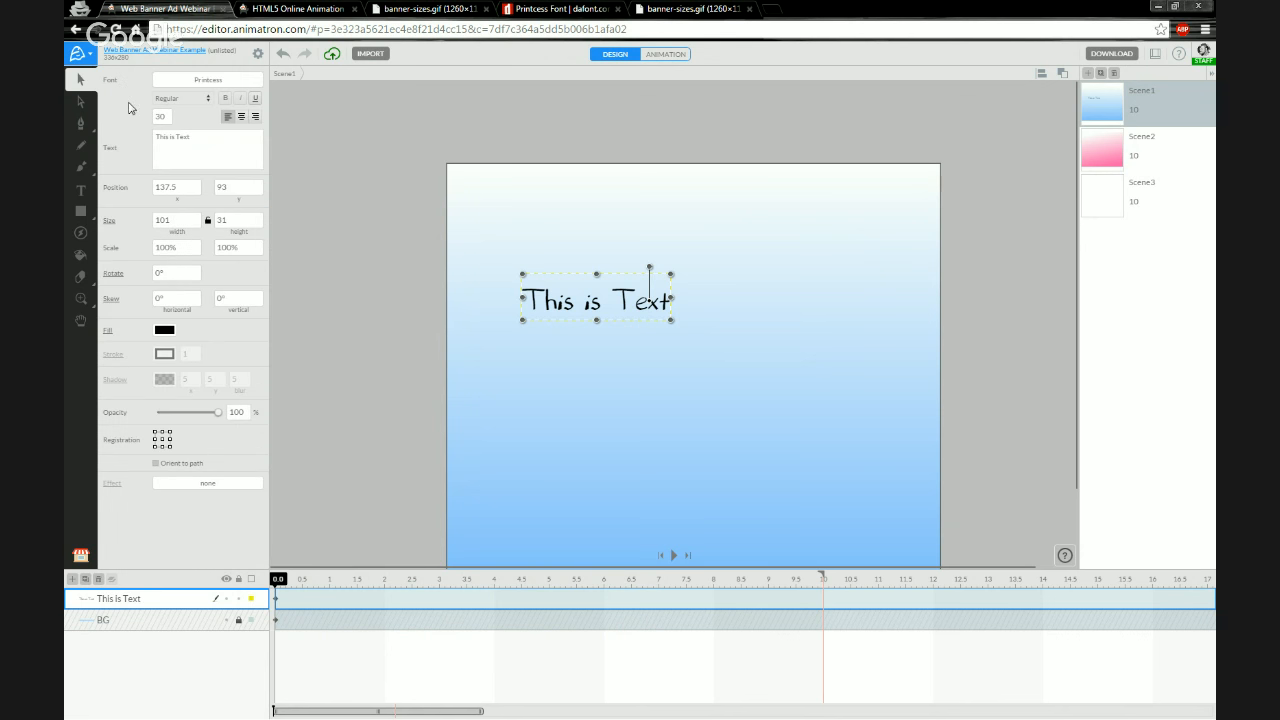
Center-align the text, keeping the Regular style
{"action": "left_click", "coordinate": [208, 100]}
{"action": "left_click", "coordinate": [210, 101]}
{"action": "left_click", "coordinate": [241, 120]}
Review the import dialog and the list of uploaded fonts again
{"action": "left_click", "coordinate": [370, 56]}
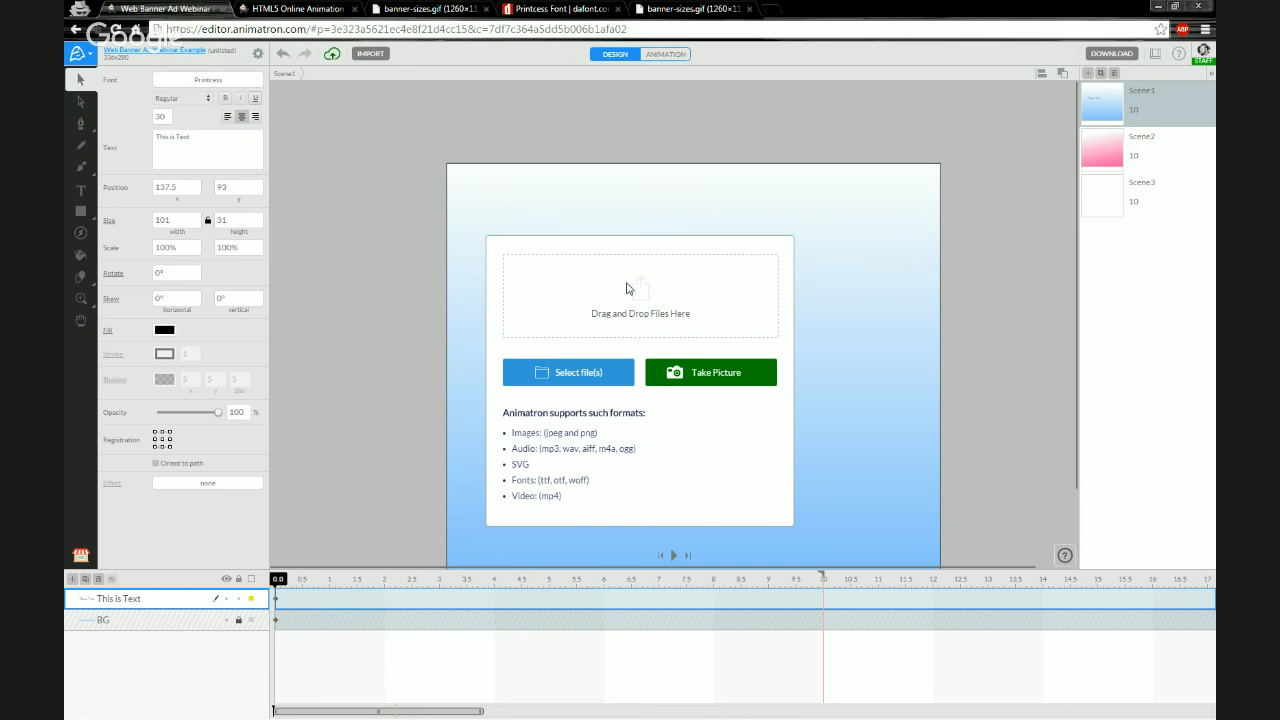
{"action": "left_click", "coordinate": [184, 80]}
{"action": "left_click", "coordinate": [184, 93]}
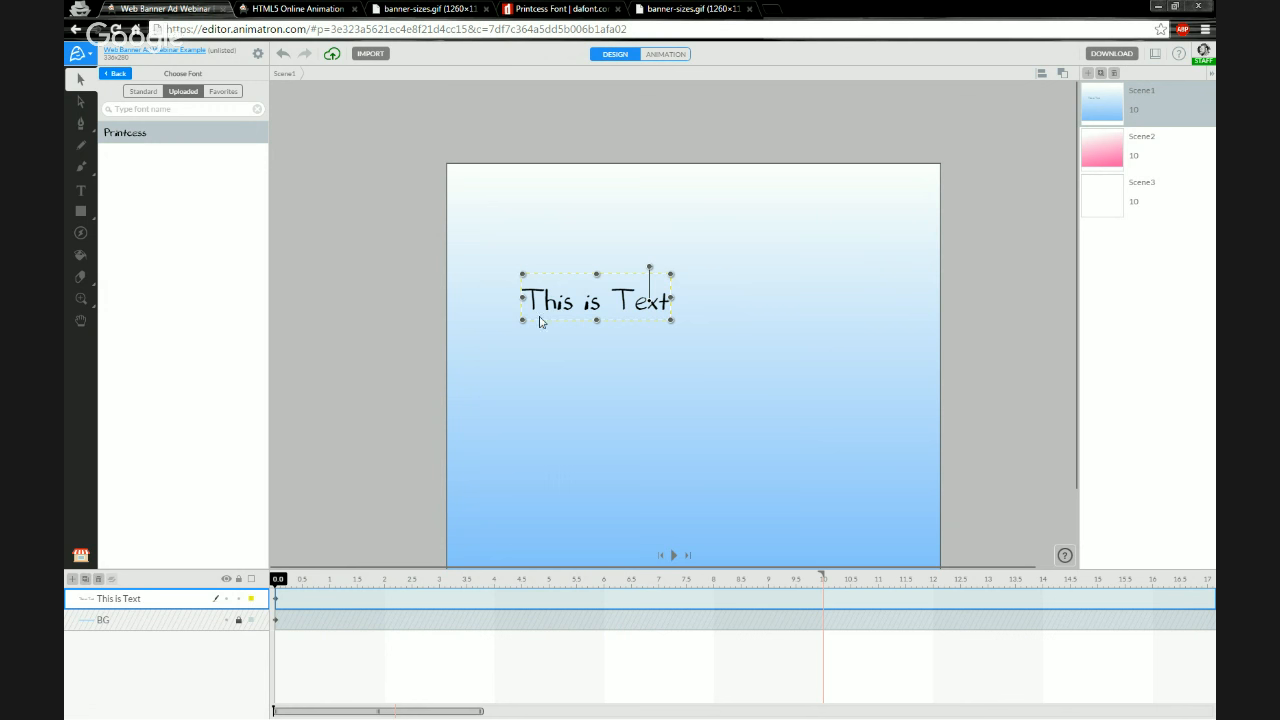
Hide the BG layer, then convert the text to a shape in Animation mode
{"action": "left_click", "coordinate": [227, 620]}
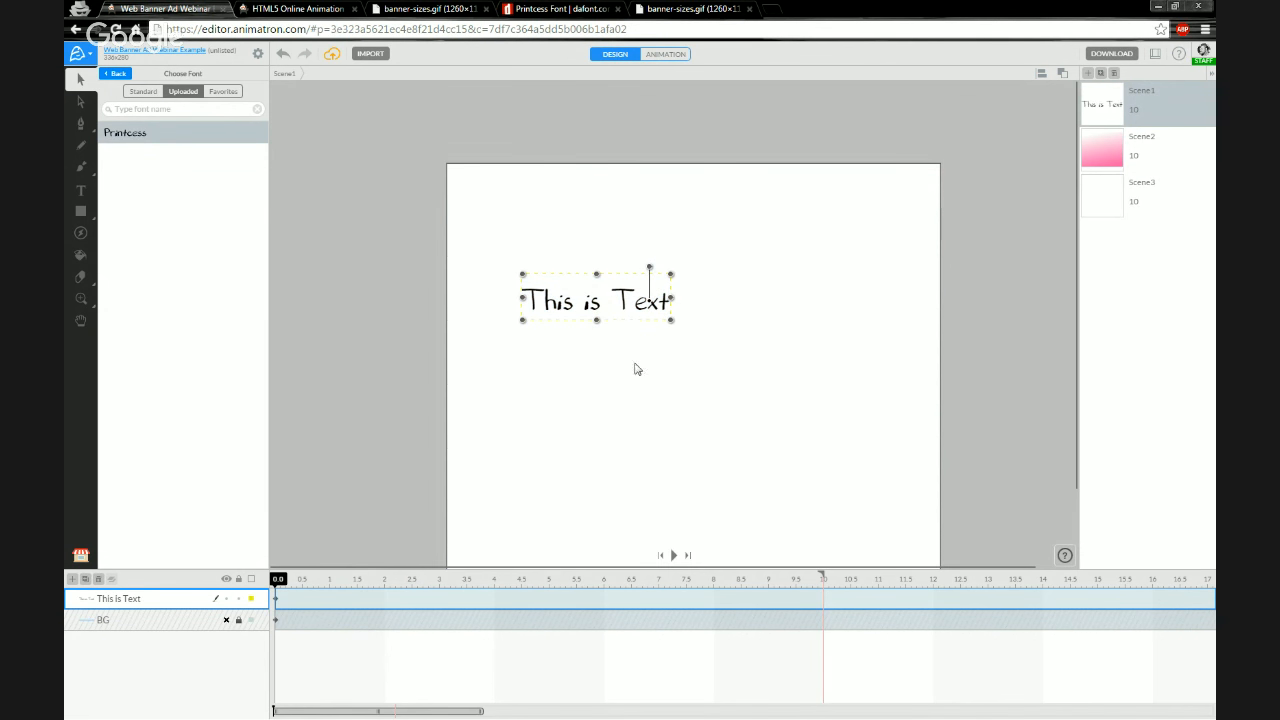
{"action": "left_click", "coordinate": [645, 55]}
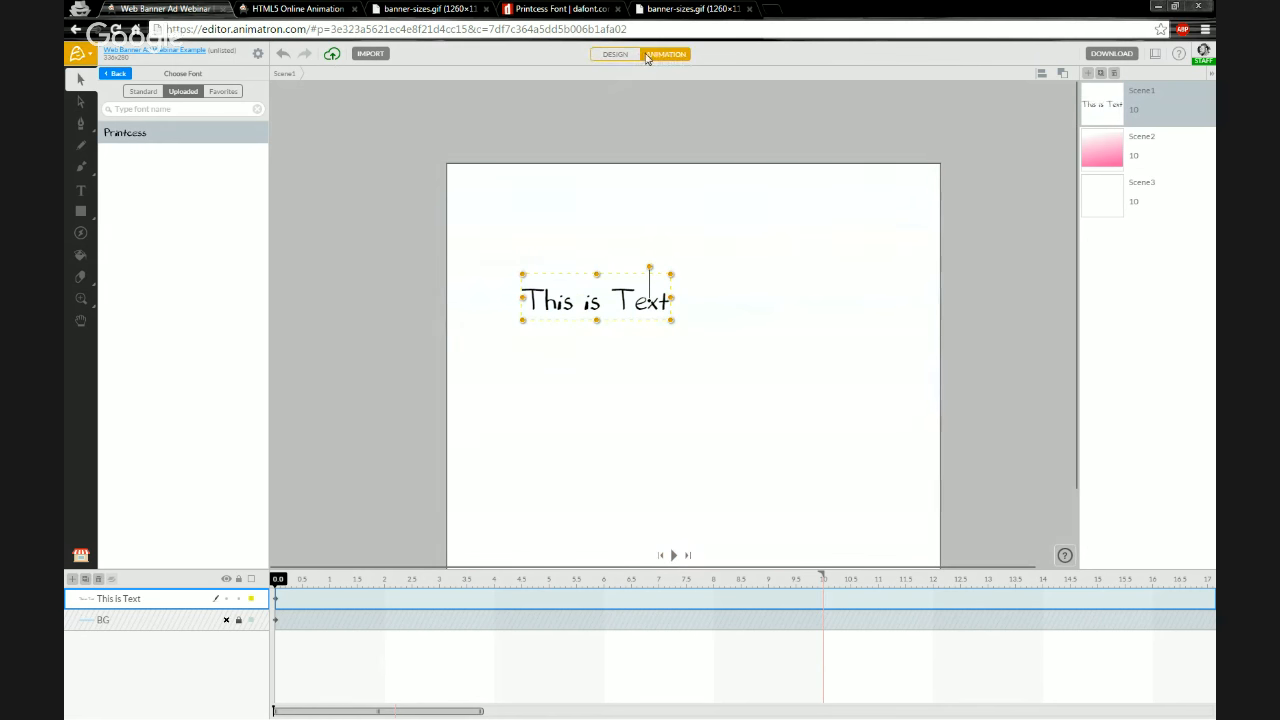
{"action": "right_click", "coordinate": [550, 303]}
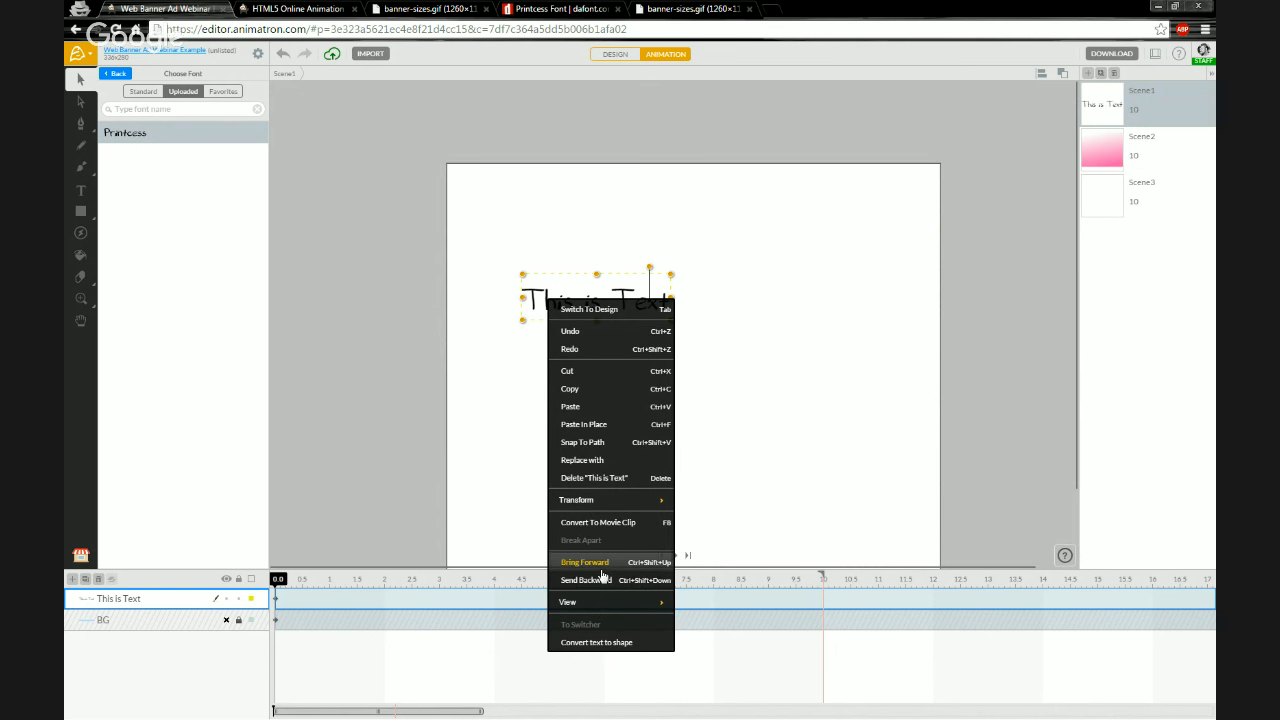
{"action": "left_click", "coordinate": [573, 643]}
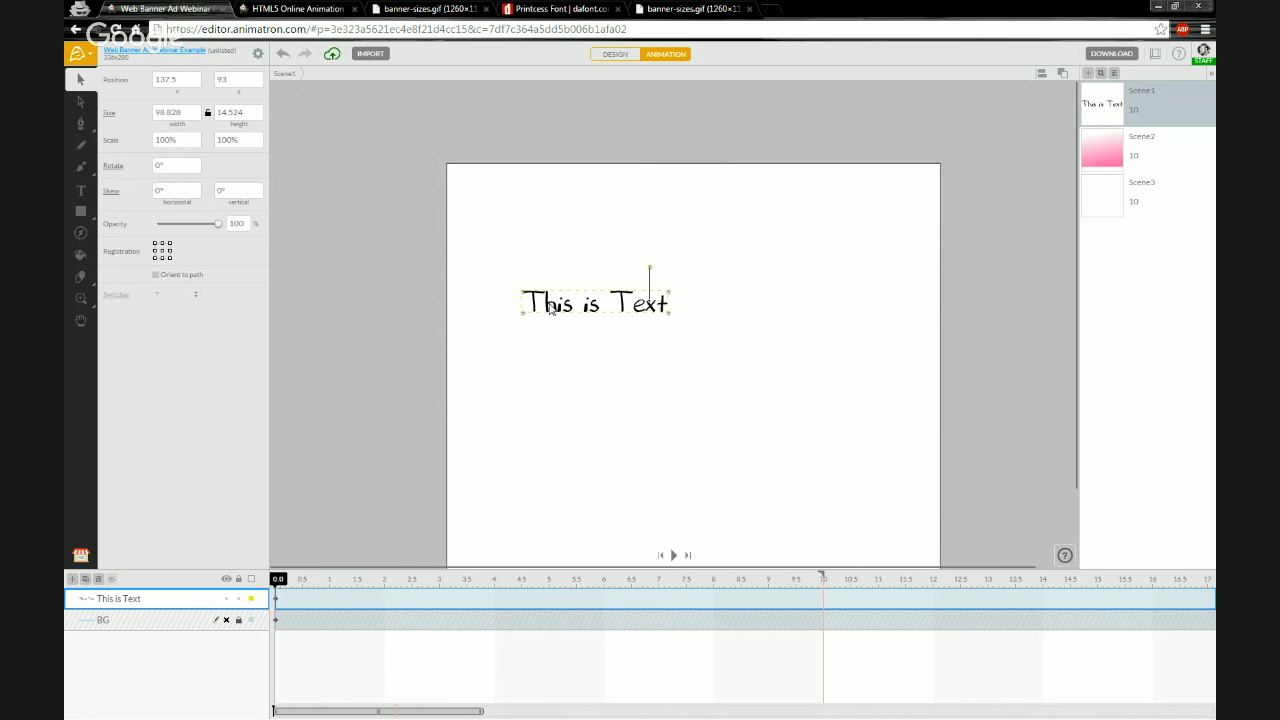
Move the converted text shape to about position 191, 135 on the canvas
{"action": "left_click", "coordinate": [87, 603]}
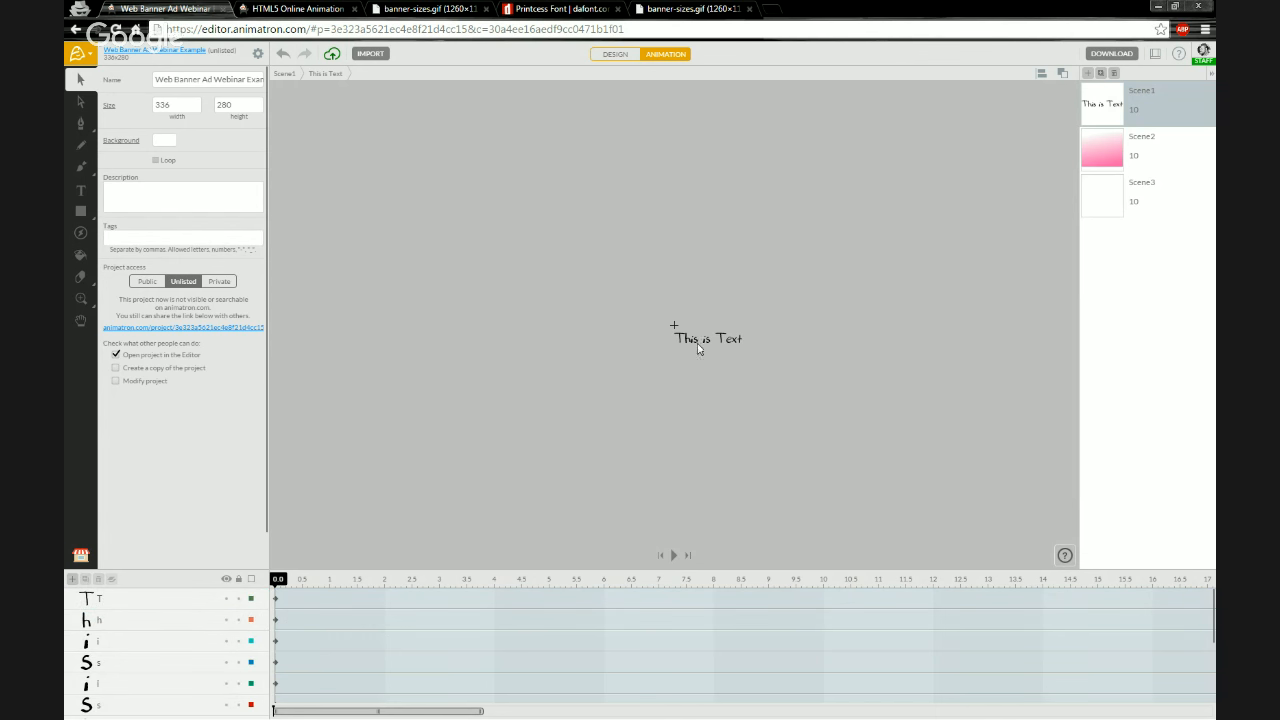
{"action": "scroll", "coordinate": [705, 342], "scroll_direction": "up", "scroll_amount": 6}
{"action": "scroll", "coordinate": [718, 358], "scroll_direction": "up", "scroll_amount": 2}
{"action": "left_click", "coordinate": [285, 76]}
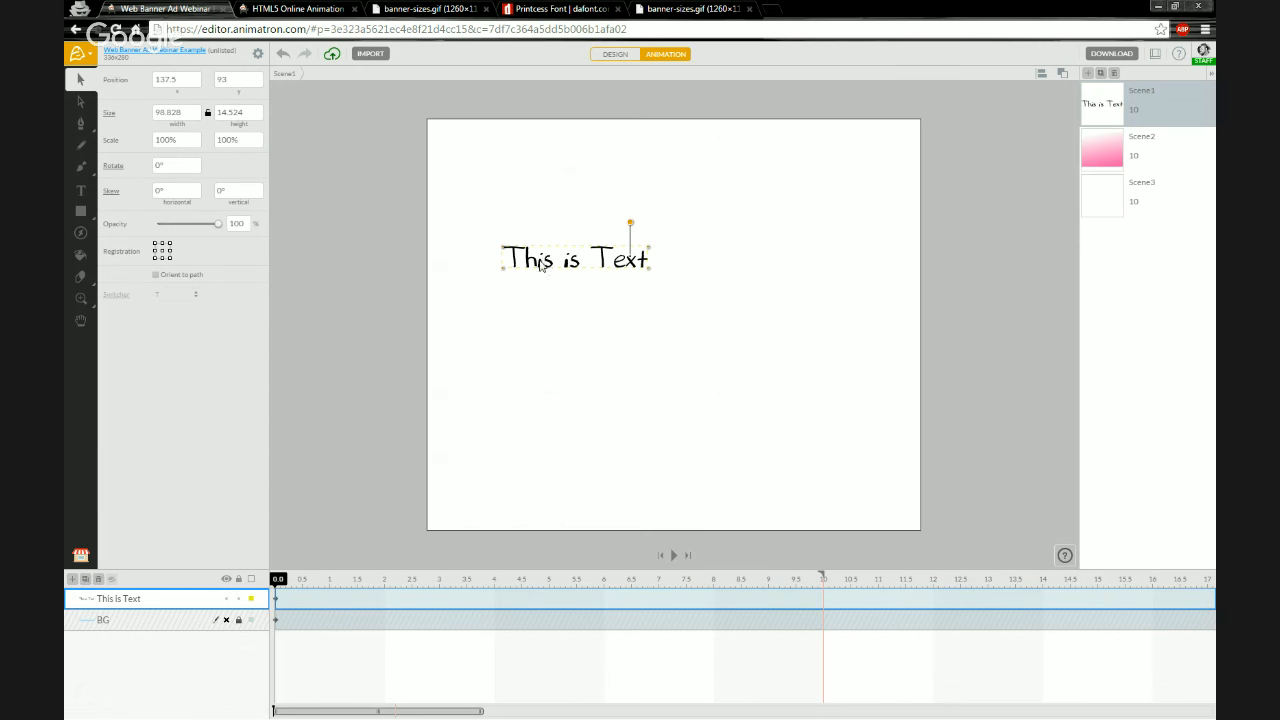
{"action": "left_click_drag", "start_coordinate": [541, 265], "coordinate": [620, 326]}
{"action": "scroll", "coordinate": [620, 326], "scroll_direction": "up", "scroll_amount": 2}
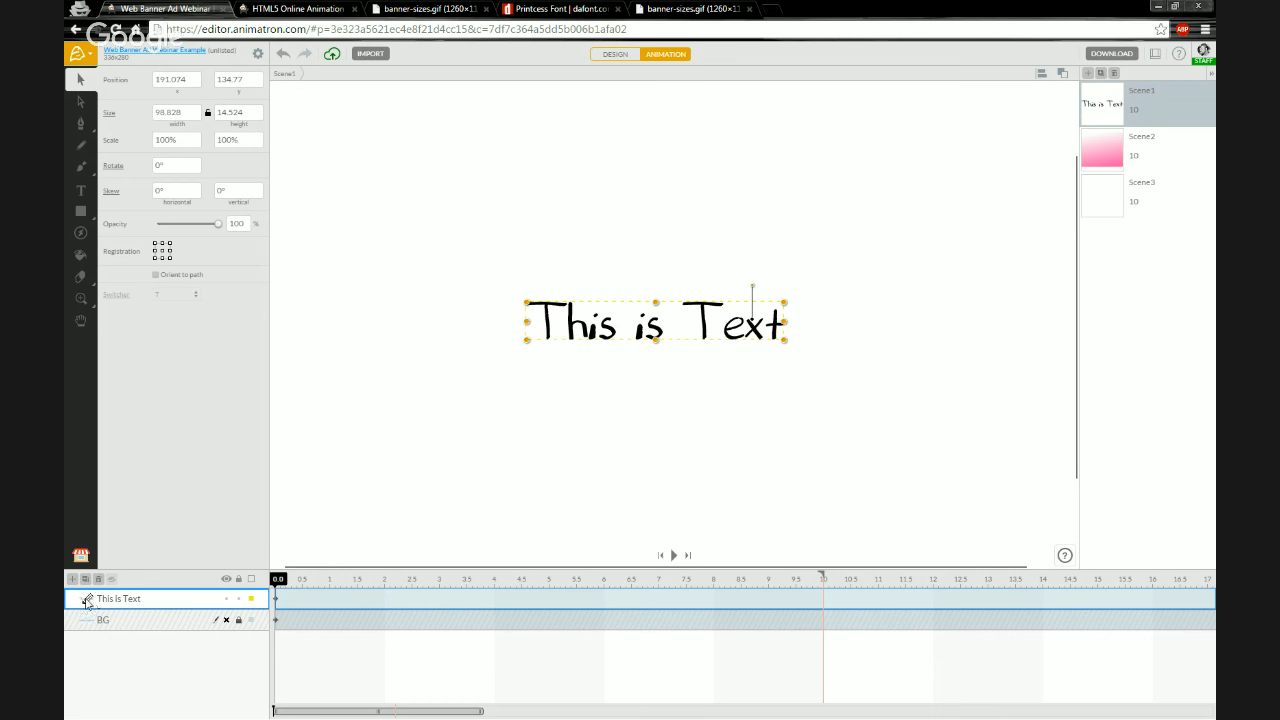
Open the converted text group to reach its individual letter layers and select single letters
{"action": "left_click", "coordinate": [88, 601]}
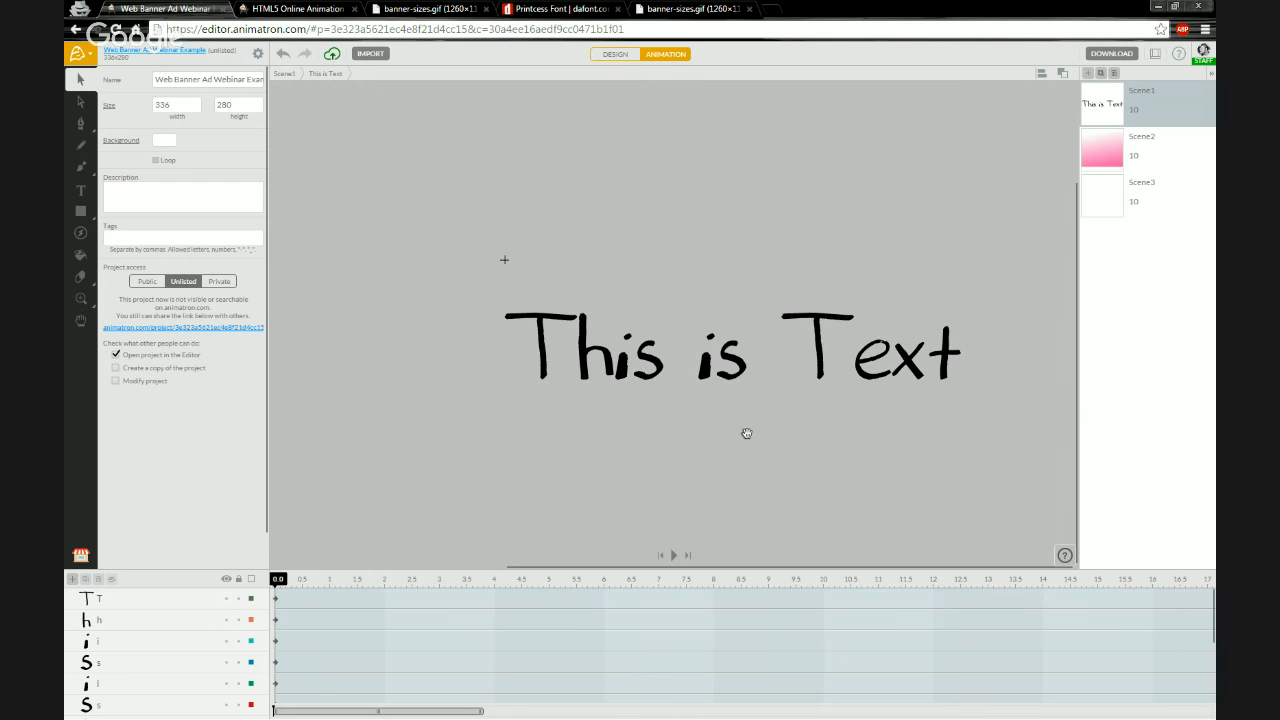
{"action": "scroll", "coordinate": [960, 388], "scroll_direction": "up", "scroll_amount": 1}
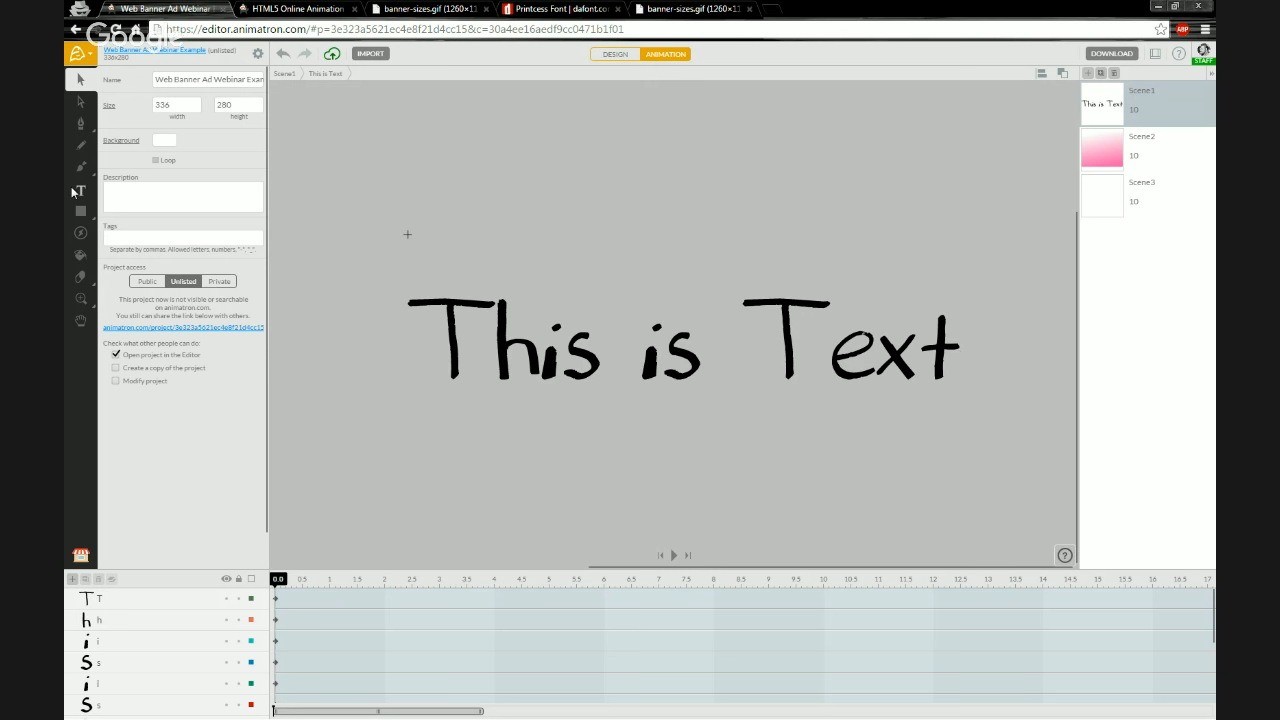
{"action": "left_click", "coordinate": [163, 600]}
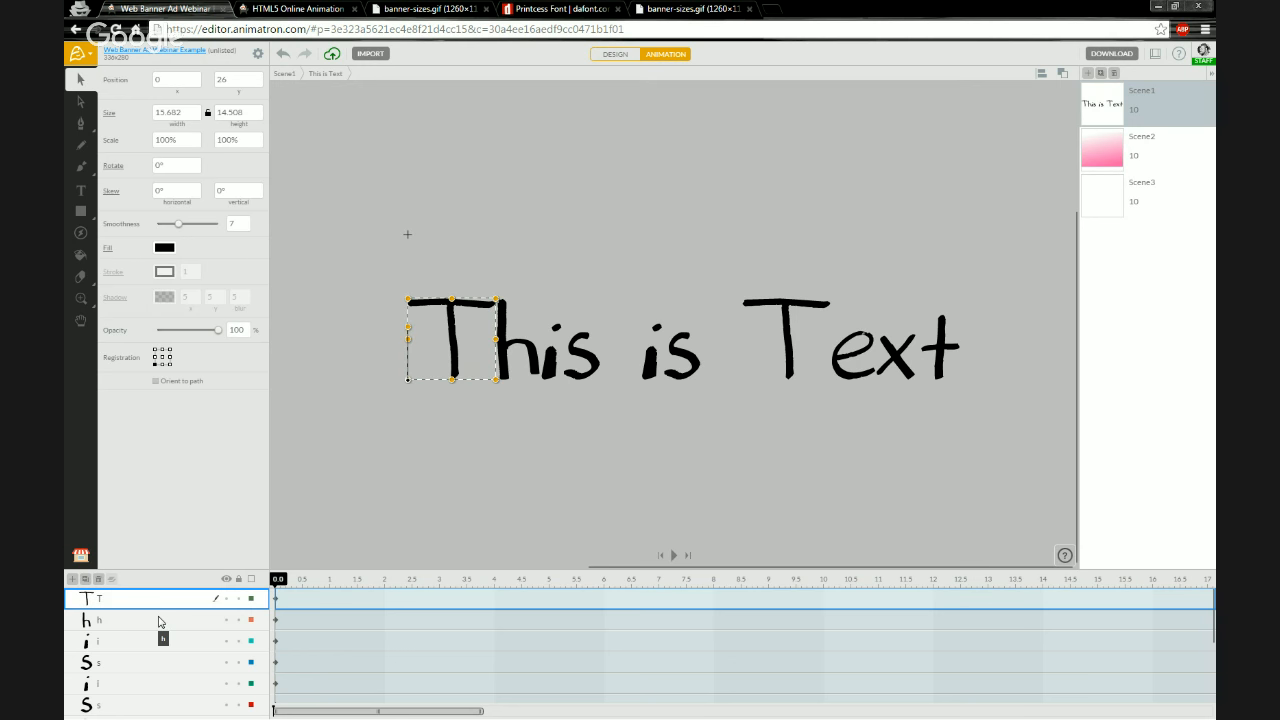
{"action": "left_click", "coordinate": [158, 621]}
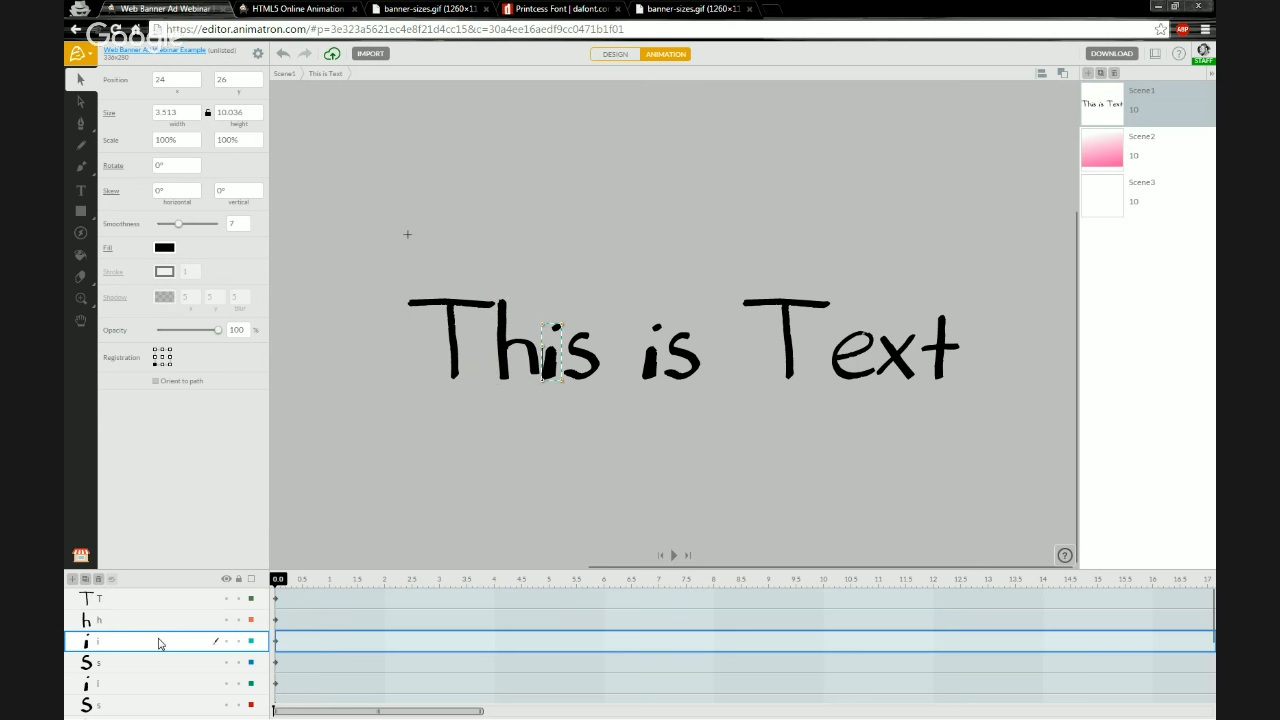
{"action": "left_click", "coordinate": [158, 602]}
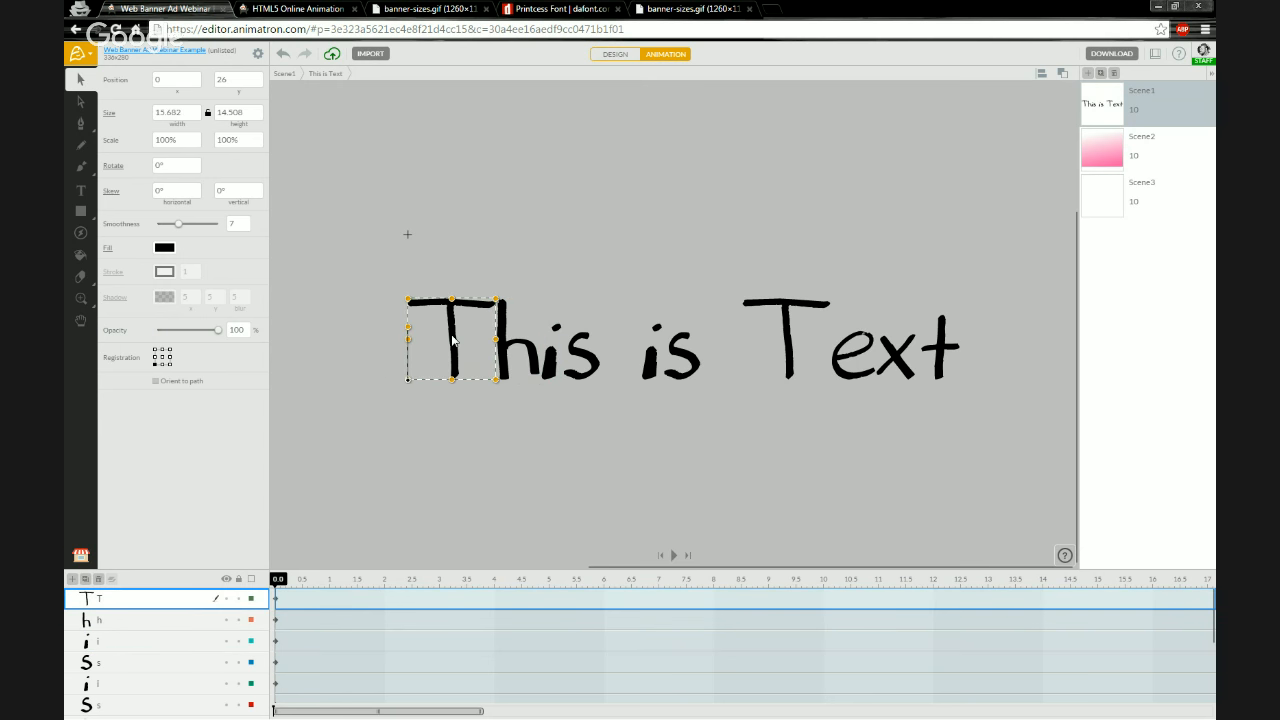
Try moving the T, h and i letters apart, then undo all three moves
{"action": "left_click_drag", "start_coordinate": [452, 340], "coordinate": [383, 283]}
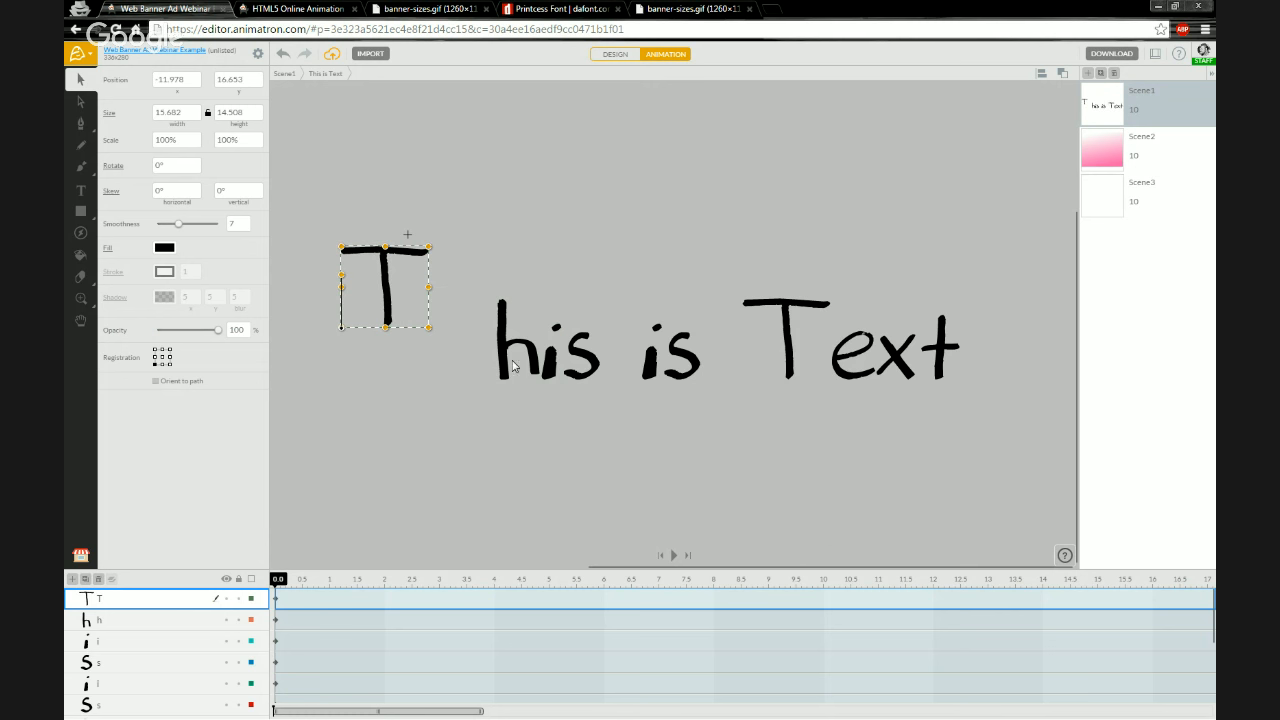
{"action": "left_click_drag", "start_coordinate": [494, 368], "coordinate": [472, 440]}
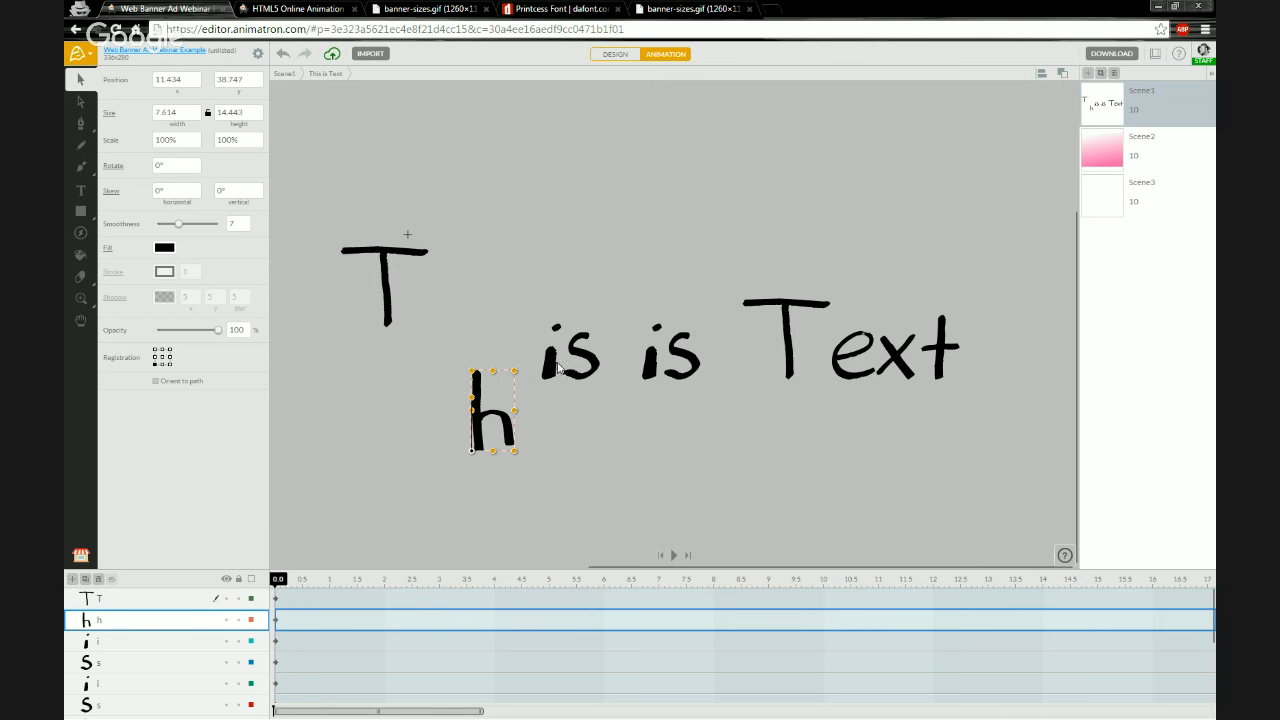
{"action": "left_click_drag", "start_coordinate": [552, 362], "coordinate": [546, 279]}
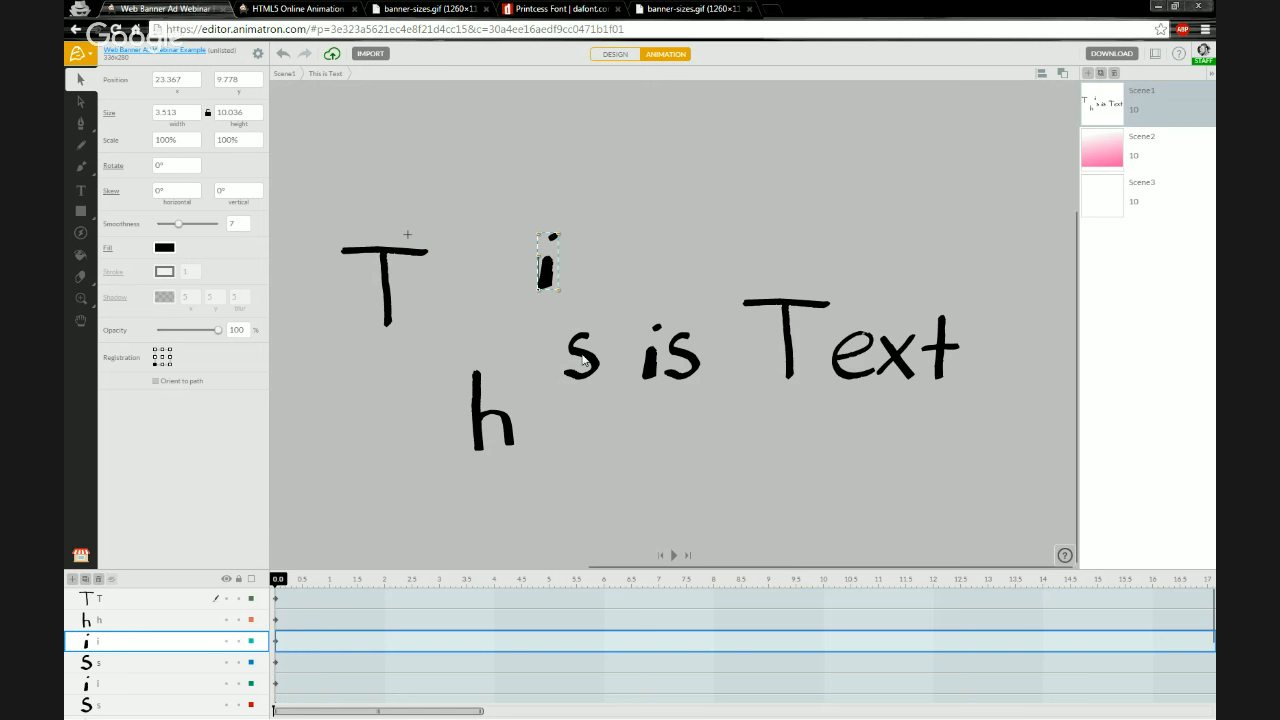
{"action": "key", "text": "ctrl+z"}
{"action": "key", "text": "ctrl+z"}
{"action": "key", "text": "ctrl+z"}
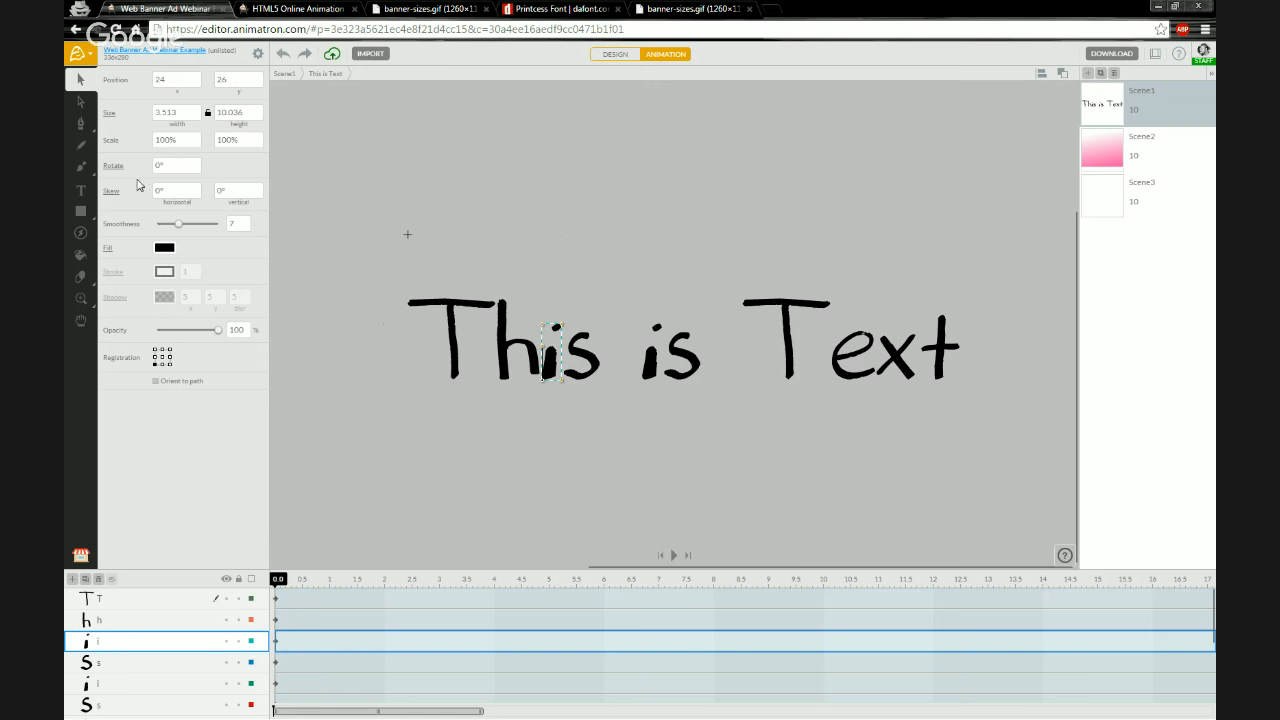
With Direct Selection, reshape the T's top bar by dragging its anchor points into uneven peaks and dips
{"action": "left_click", "coordinate": [386, 336]}
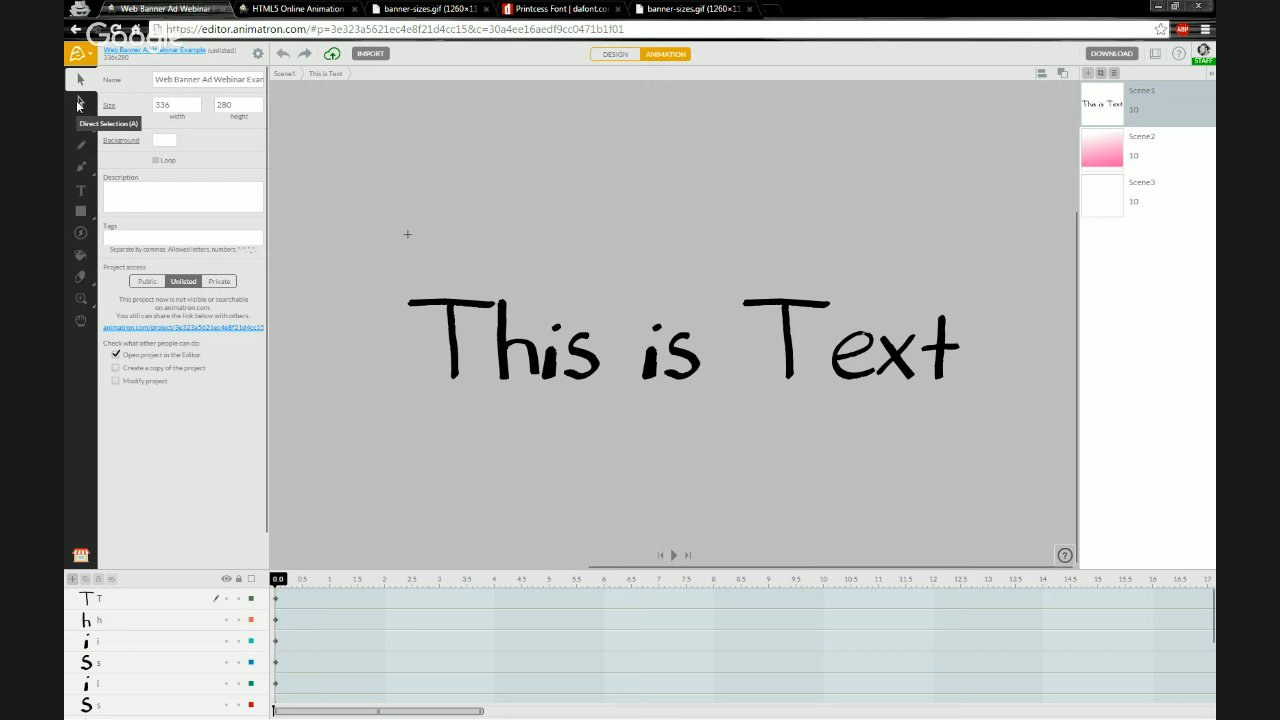
{"action": "left_click", "coordinate": [80, 103]}
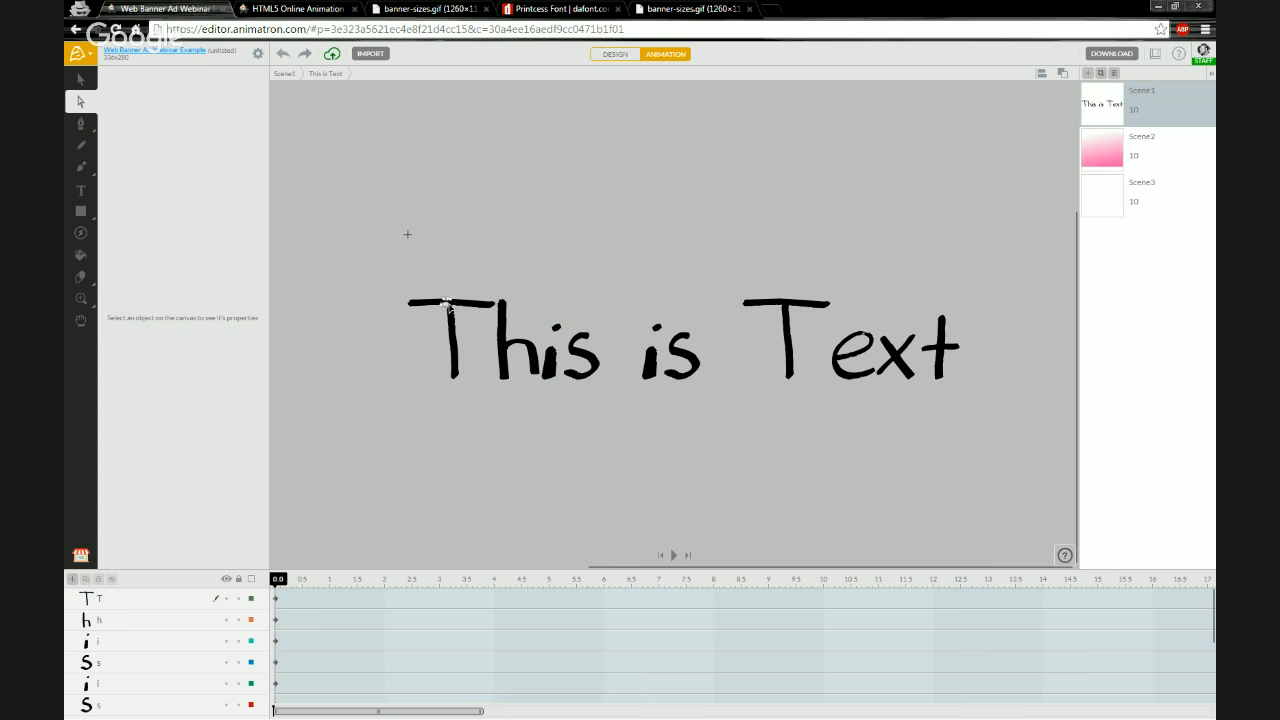
{"action": "left_click", "coordinate": [452, 311]}
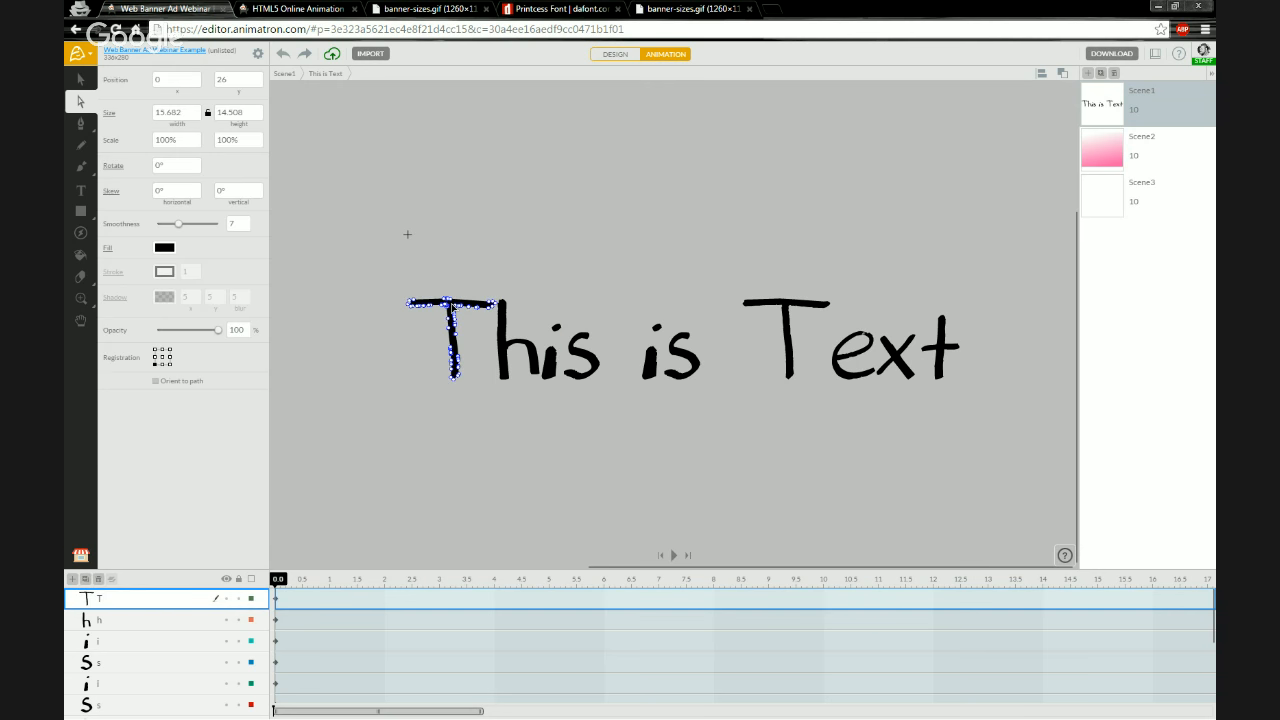
{"action": "scroll", "coordinate": [386, 323], "scroll_direction": "up", "scroll_amount": 5}
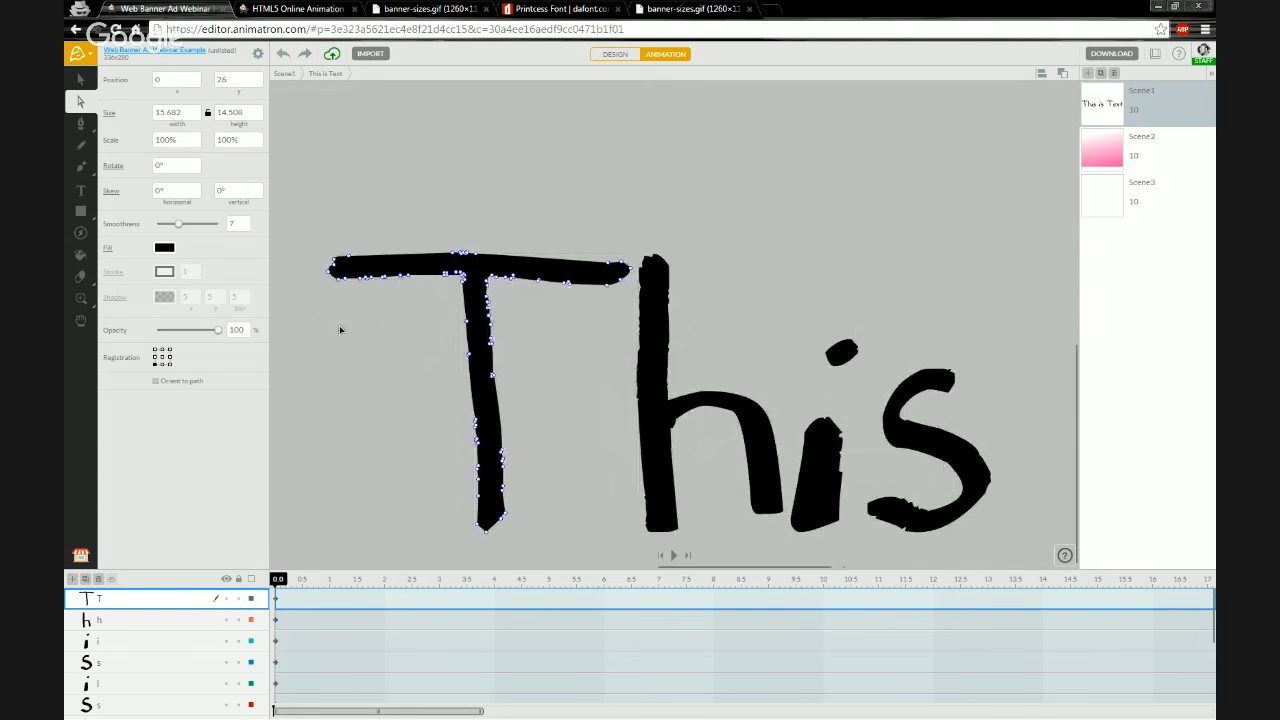
{"action": "left_click_drag", "start_coordinate": [420, 394], "coordinate": [446, 362]}
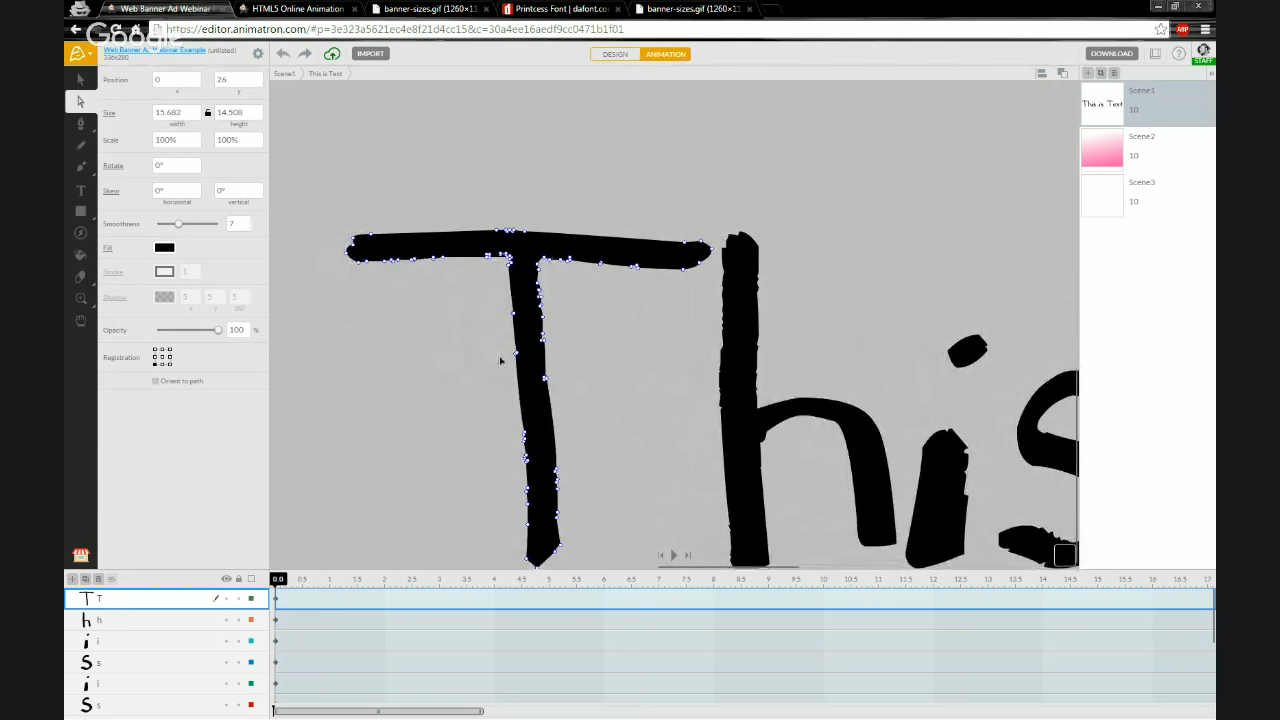
{"action": "scroll", "coordinate": [475, 178], "scroll_direction": "down", "scroll_amount": 1}
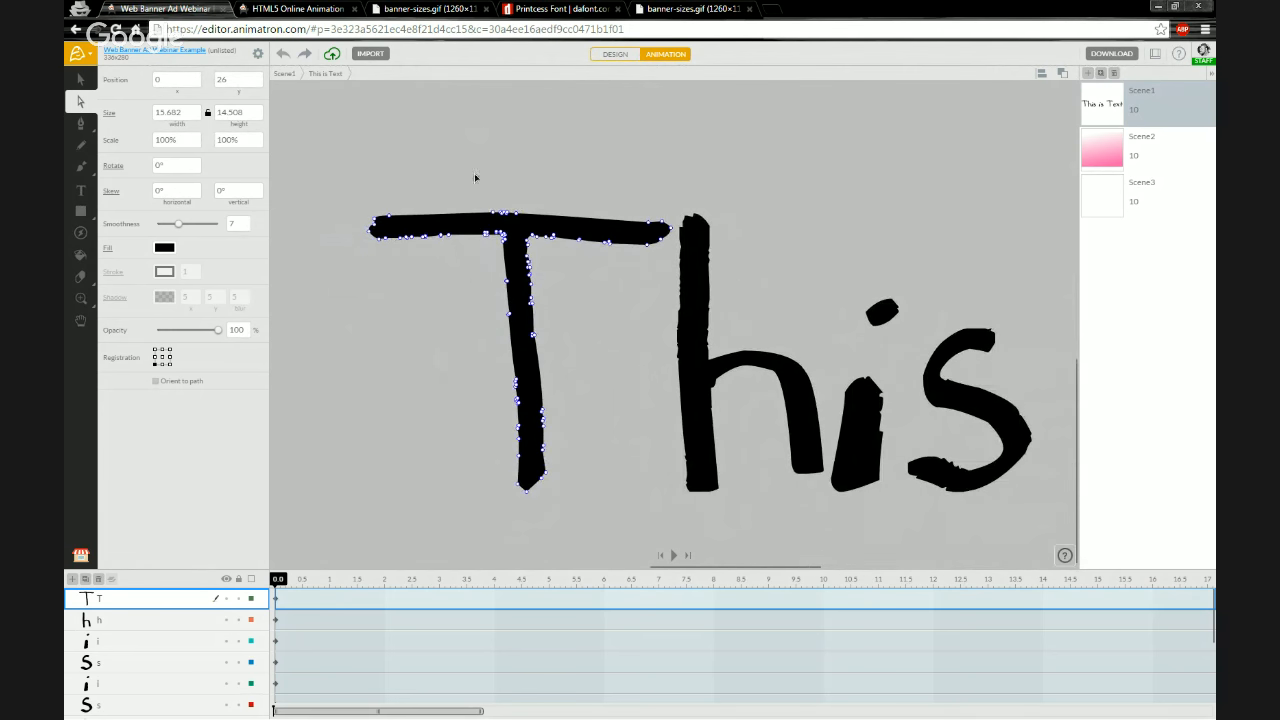
{"action": "scroll", "coordinate": [469, 404], "scroll_direction": "up", "scroll_amount": 1}
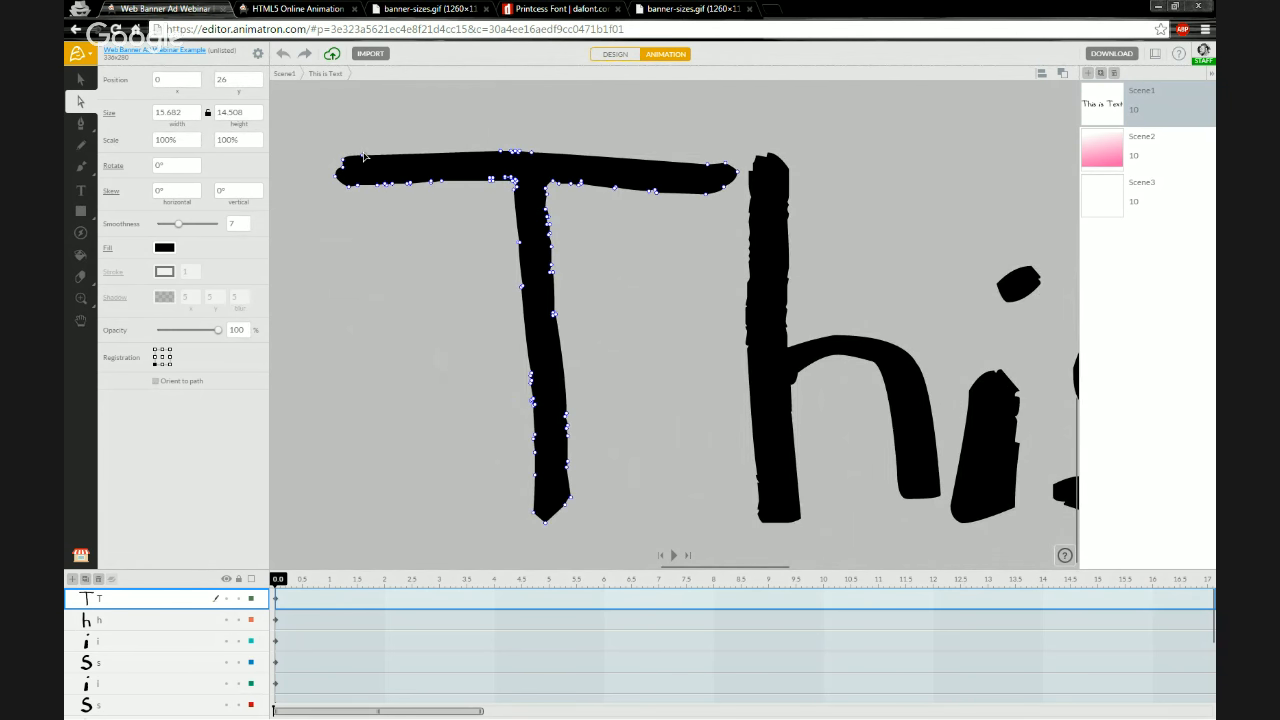
{"action": "left_click_drag", "start_coordinate": [365, 158], "coordinate": [362, 110]}
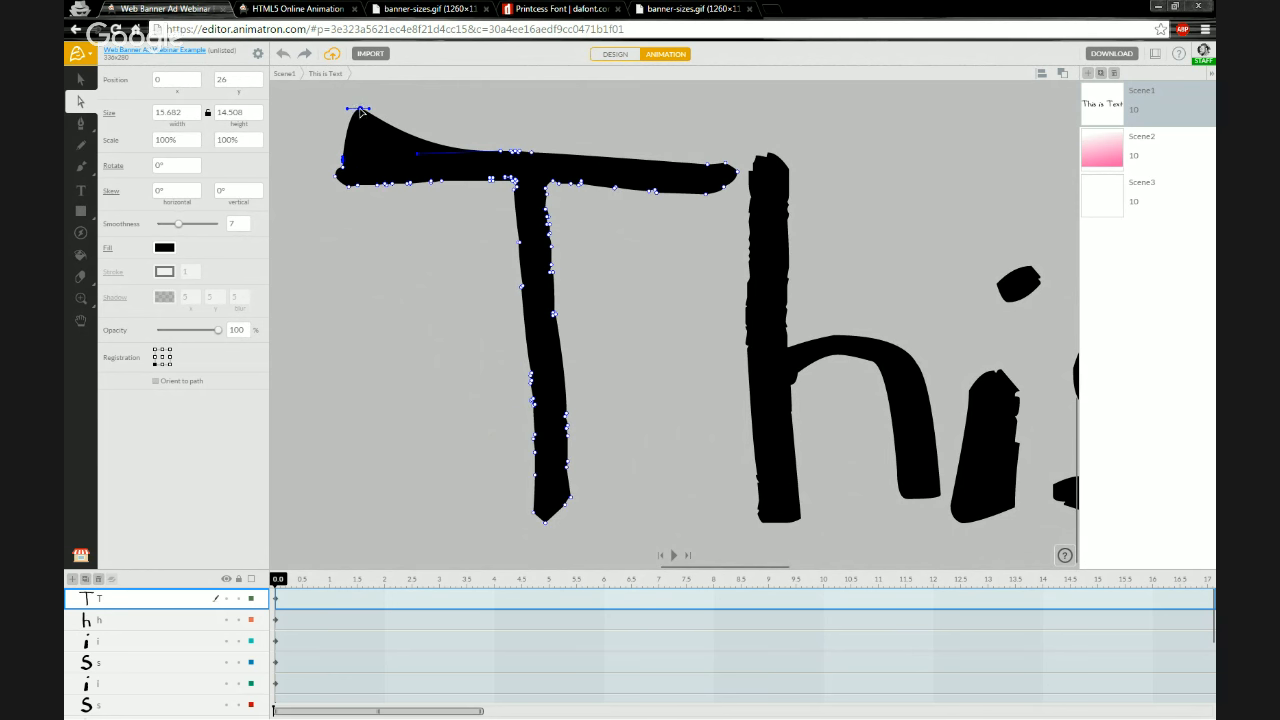
{"action": "left_click_drag", "start_coordinate": [532, 154], "coordinate": [579, 129]}
{"action": "left_click_drag", "start_coordinate": [712, 197], "coordinate": [715, 219]}
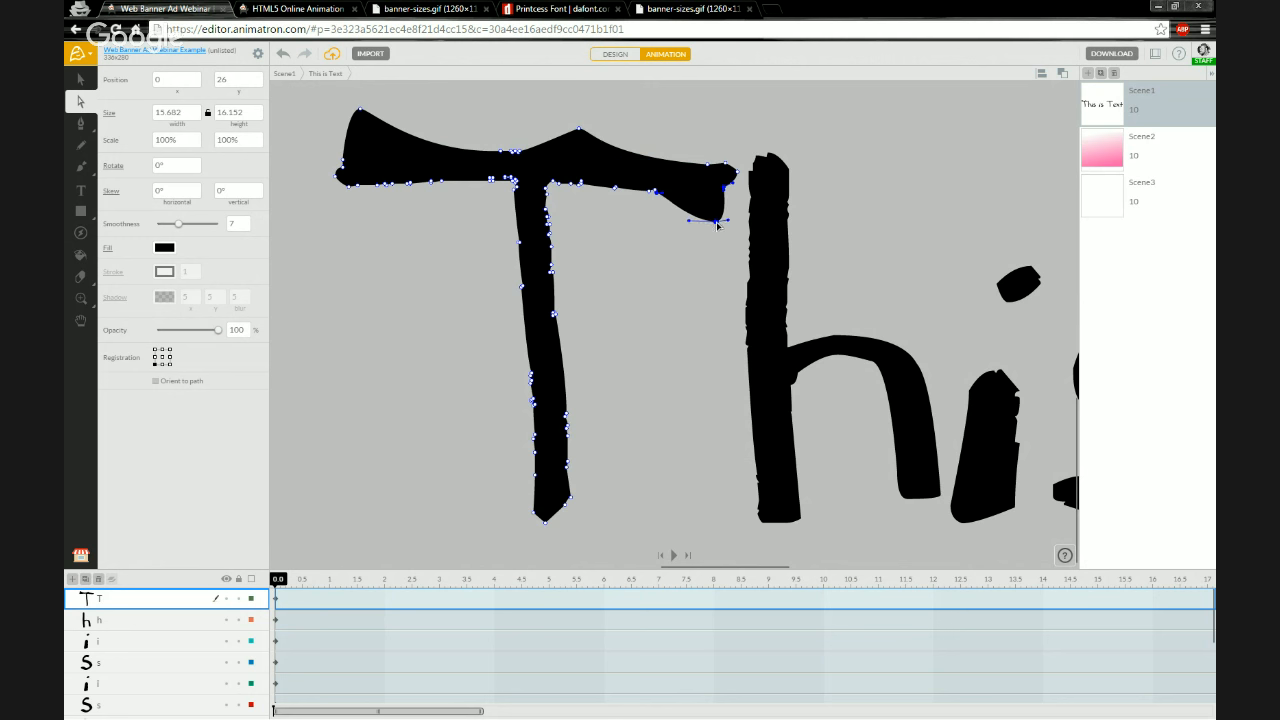
{"action": "left_click_drag", "start_coordinate": [443, 183], "coordinate": [455, 211]}
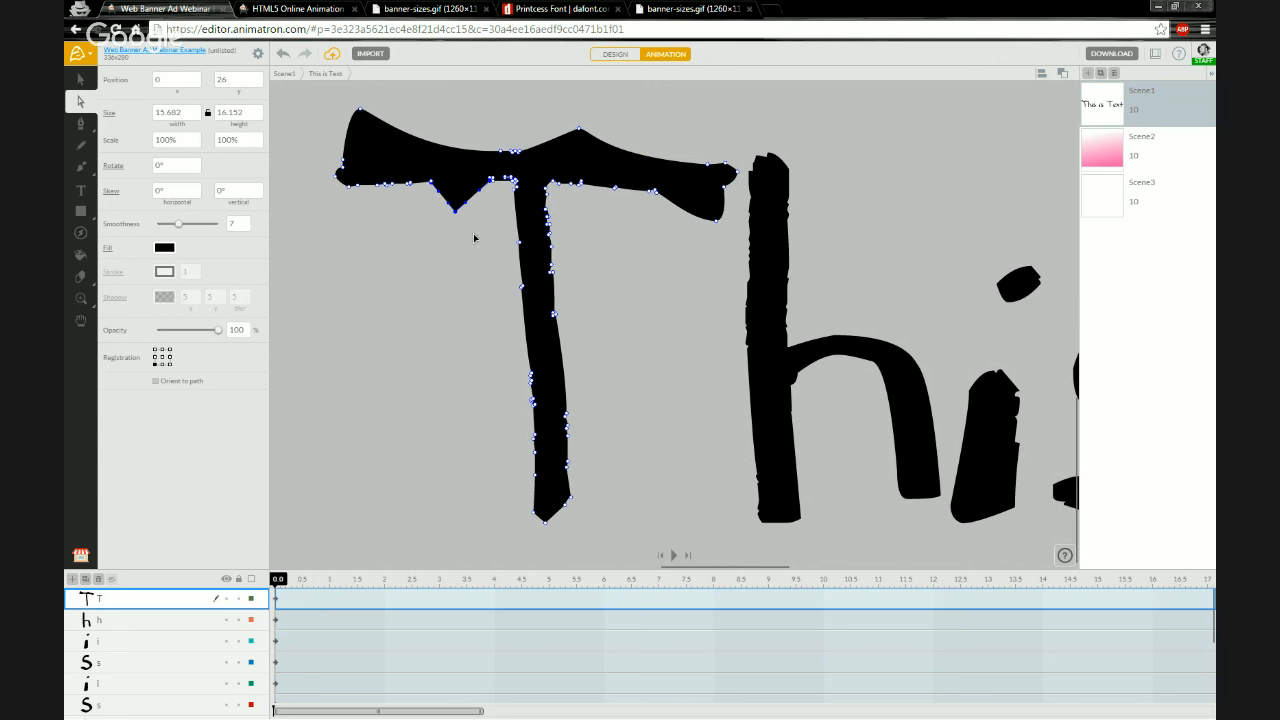
Distort the T's stem by dragging several of its anchor points outward into jagged shapes
{"action": "mouse_move", "coordinate": [521, 272]}
{"action": "left_mouse_down"}
{"action": "mouse_move", "coordinate": [485, 243]}
{"action": "mouse_move", "coordinate": [499, 262]}
{"action": "left_mouse_up"}
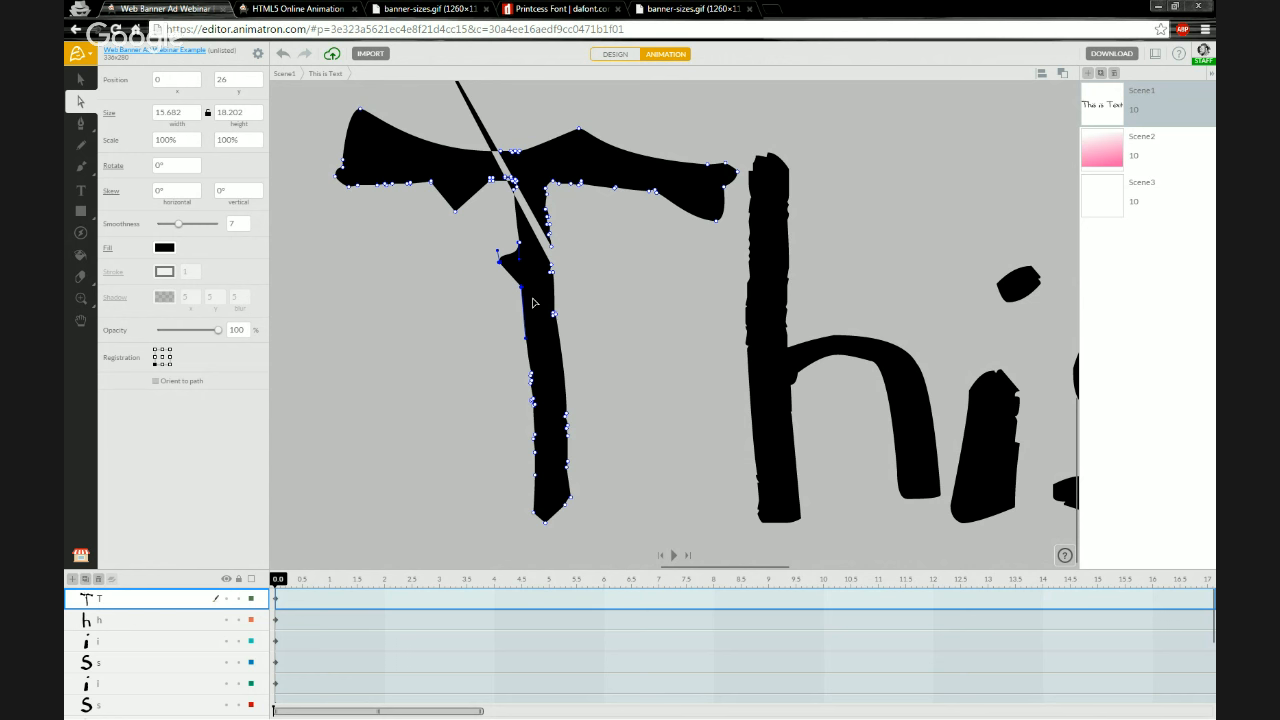
{"action": "left_click_drag", "start_coordinate": [555, 315], "coordinate": [596, 325]}
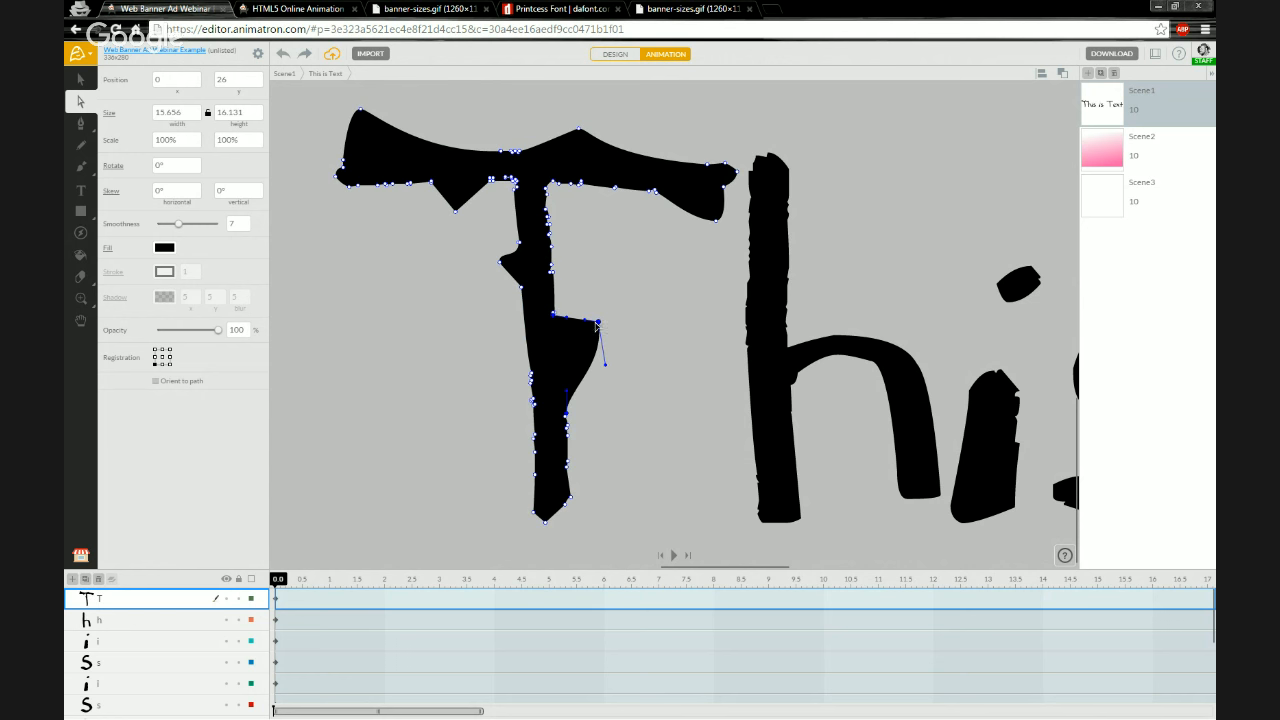
{"action": "left_click_drag", "start_coordinate": [532, 398], "coordinate": [512, 387]}
{"action": "left_click_drag", "start_coordinate": [535, 474], "coordinate": [514, 480]}
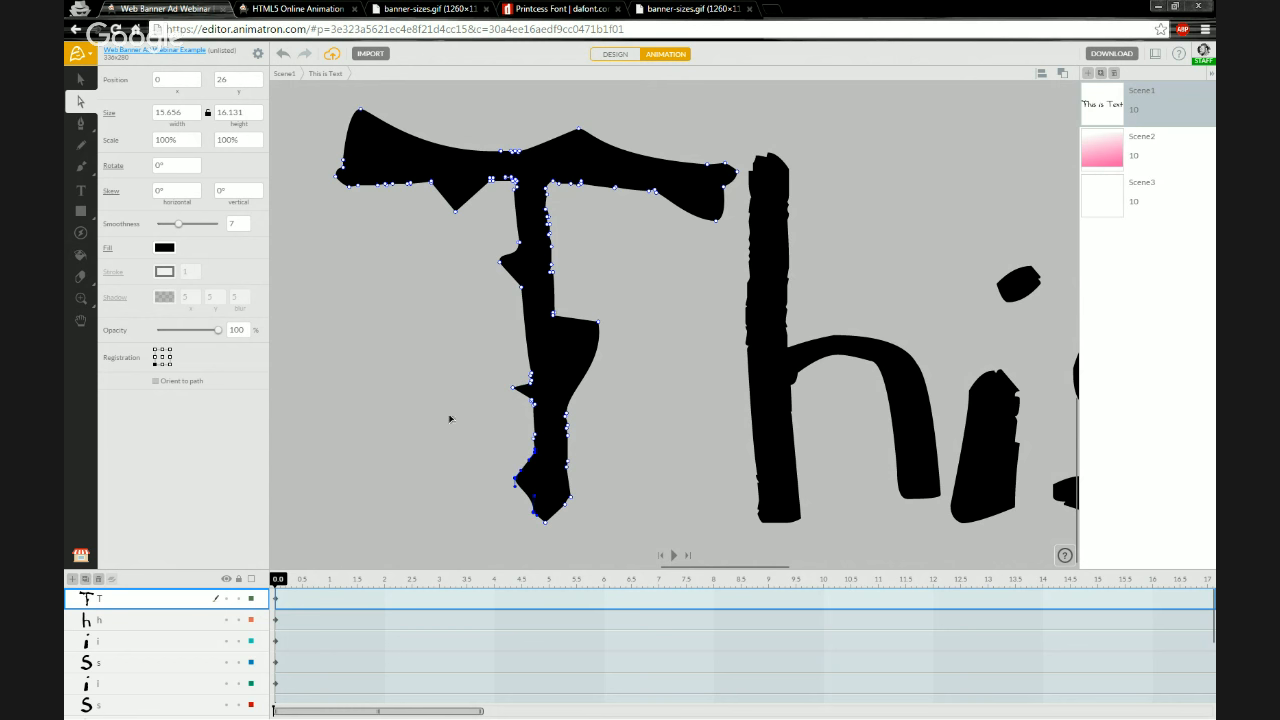
{"action": "scroll", "coordinate": [450, 418], "scroll_direction": "down", "scroll_amount": 5}
{"action": "left_click", "coordinate": [458, 485]}
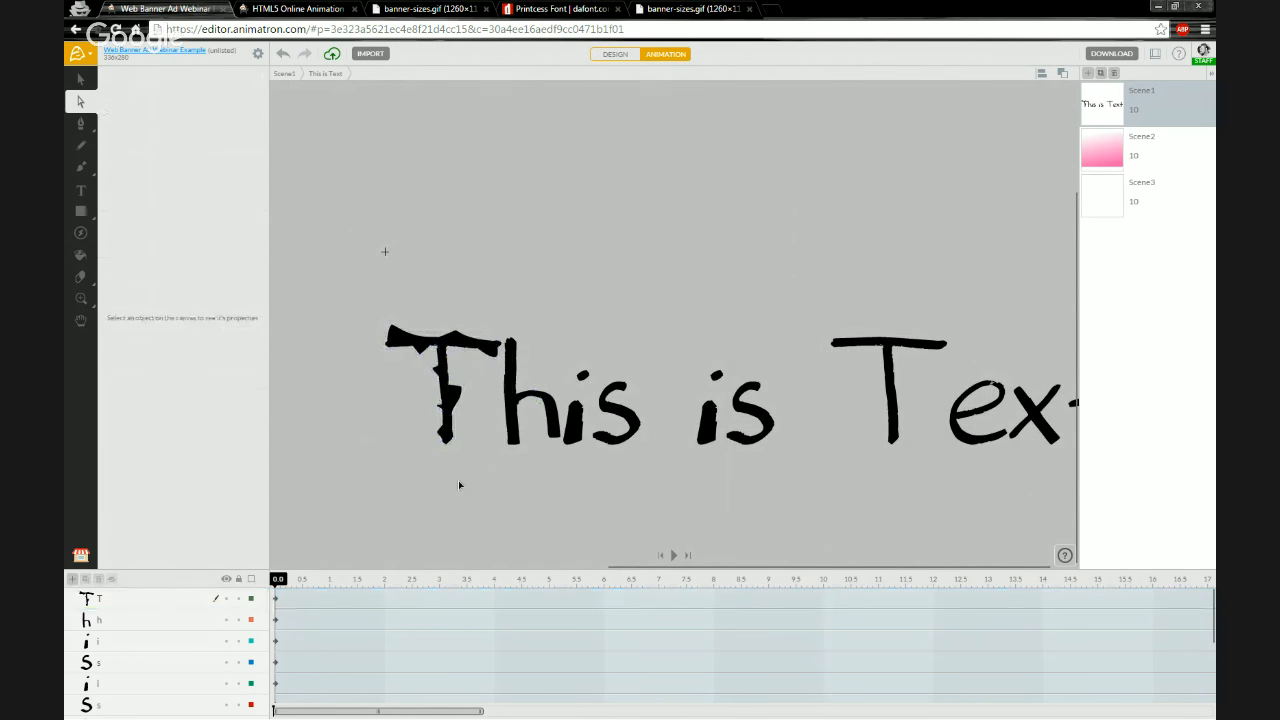
Examine the reshaped T alongside the rest of the text at several zoom levels
{"action": "scroll", "coordinate": [420, 477], "scroll_direction": "down", "scroll_amount": 3}
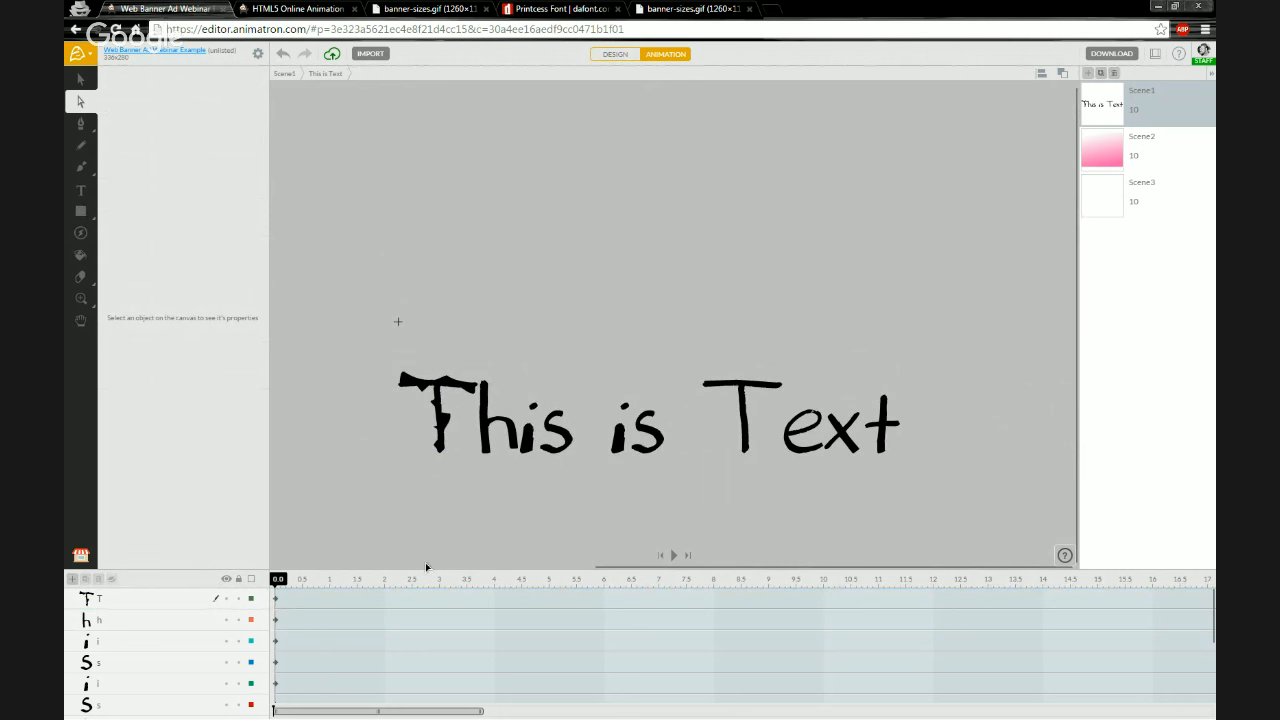
{"action": "scroll", "coordinate": [427, 565], "scroll_direction": "up", "scroll_amount": 4}
{"action": "key", "text": "space"}
{"action": "left_click_drag", "start_coordinate": [648, 465], "coordinate": [540, 465]}
{"action": "scroll", "coordinate": [490, 424], "scroll_direction": "down", "scroll_amount": 1}
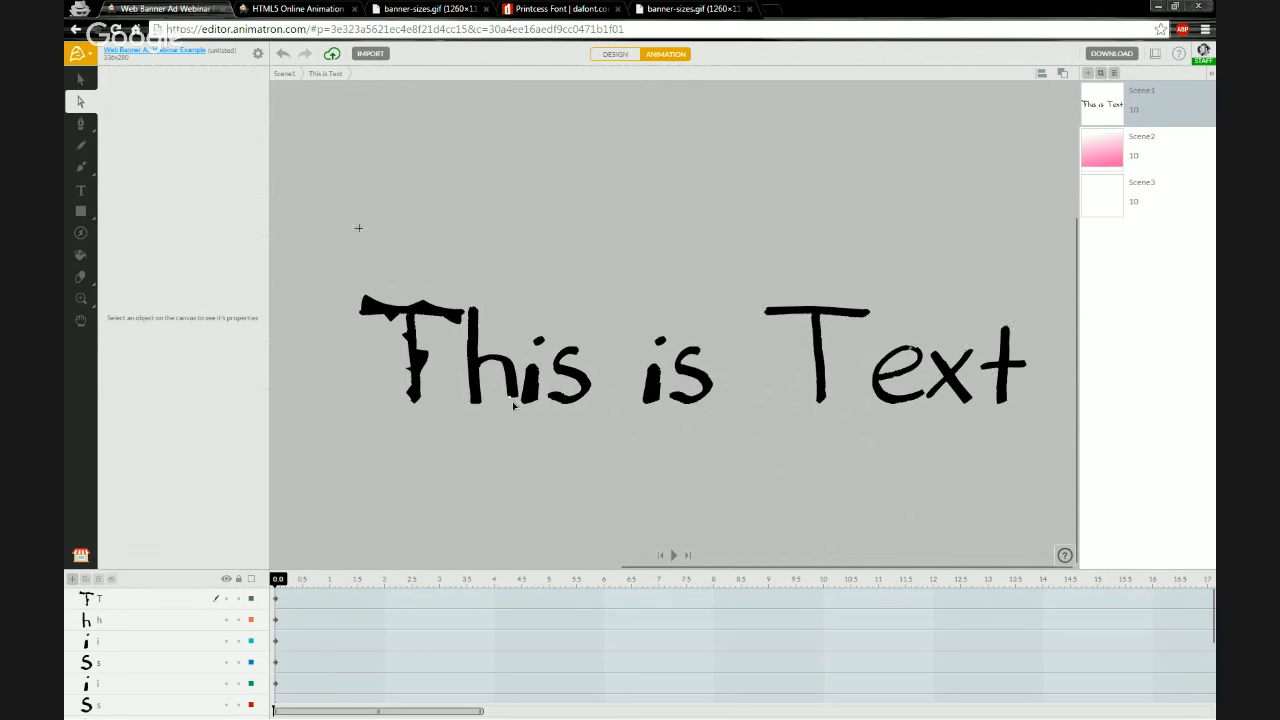
{"action": "scroll", "coordinate": [514, 405], "scroll_direction": "down", "scroll_amount": 1}
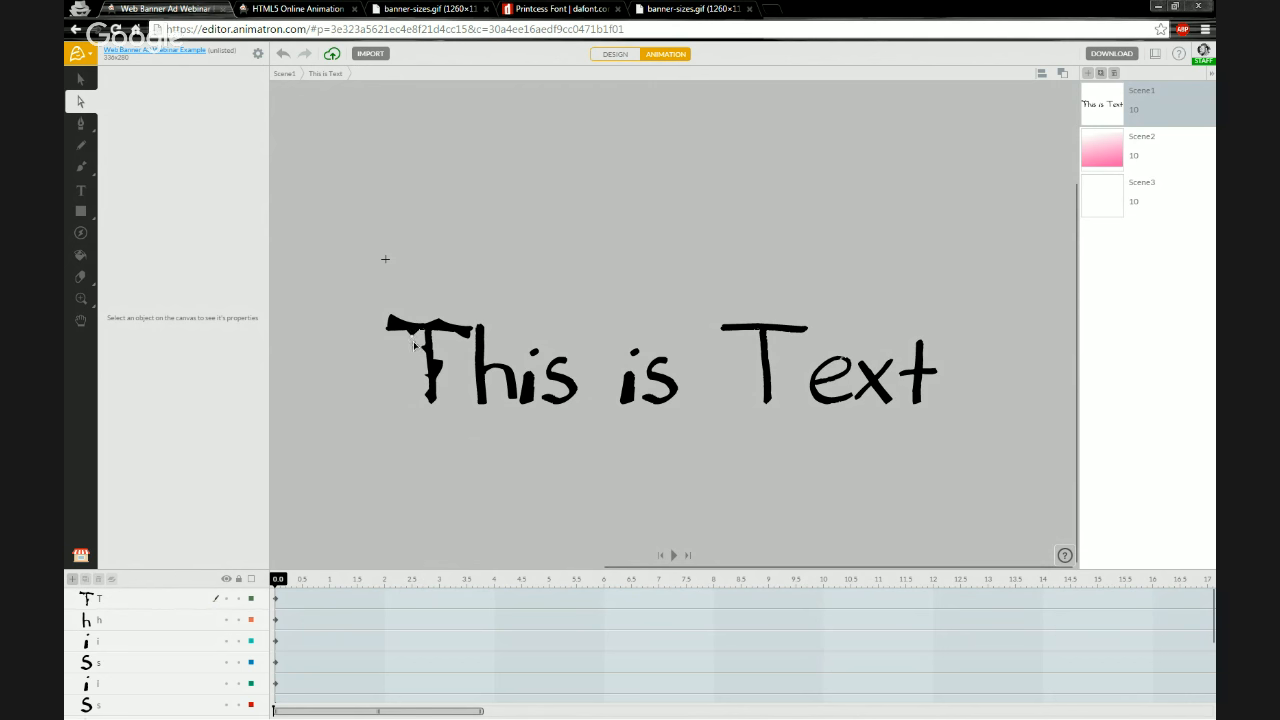
{"action": "scroll", "coordinate": [410, 341], "scroll_direction": "up", "scroll_amount": 5}
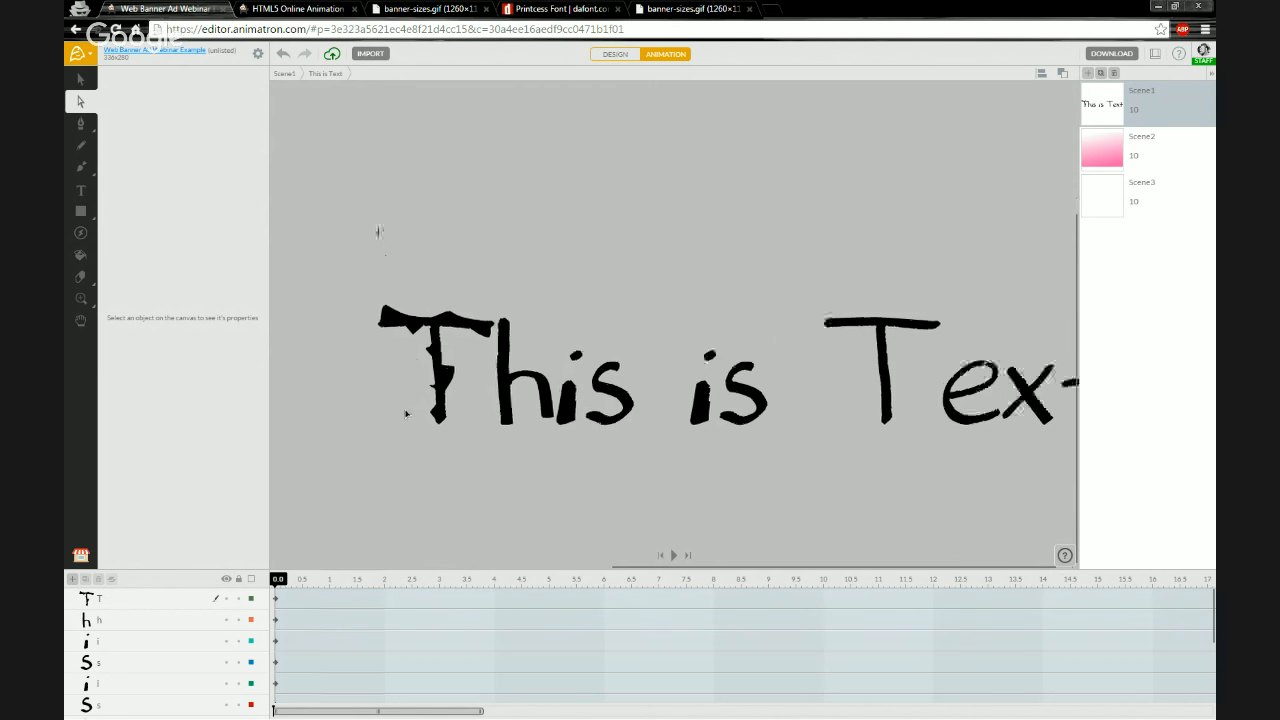
{"action": "scroll", "coordinate": [420, 366], "scroll_direction": "up", "scroll_amount": 3}
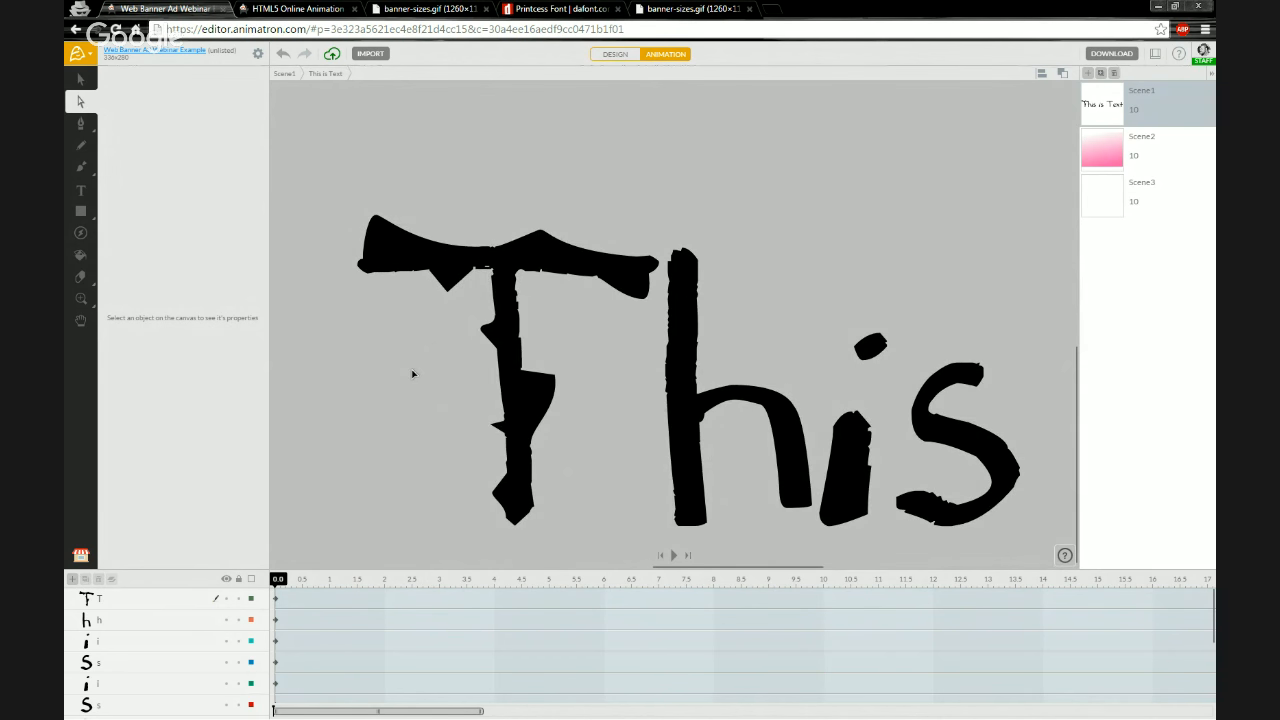
{"action": "scroll", "coordinate": [412, 372], "scroll_direction": "up", "scroll_amount": 2}
Drag anchor points along the underside of the T's top bar into sharp downward spikes and adjust their handles
{"action": "key", "text": "space"}
{"action": "left_click_drag", "start_coordinate": [417, 403], "coordinate": [443, 351]}
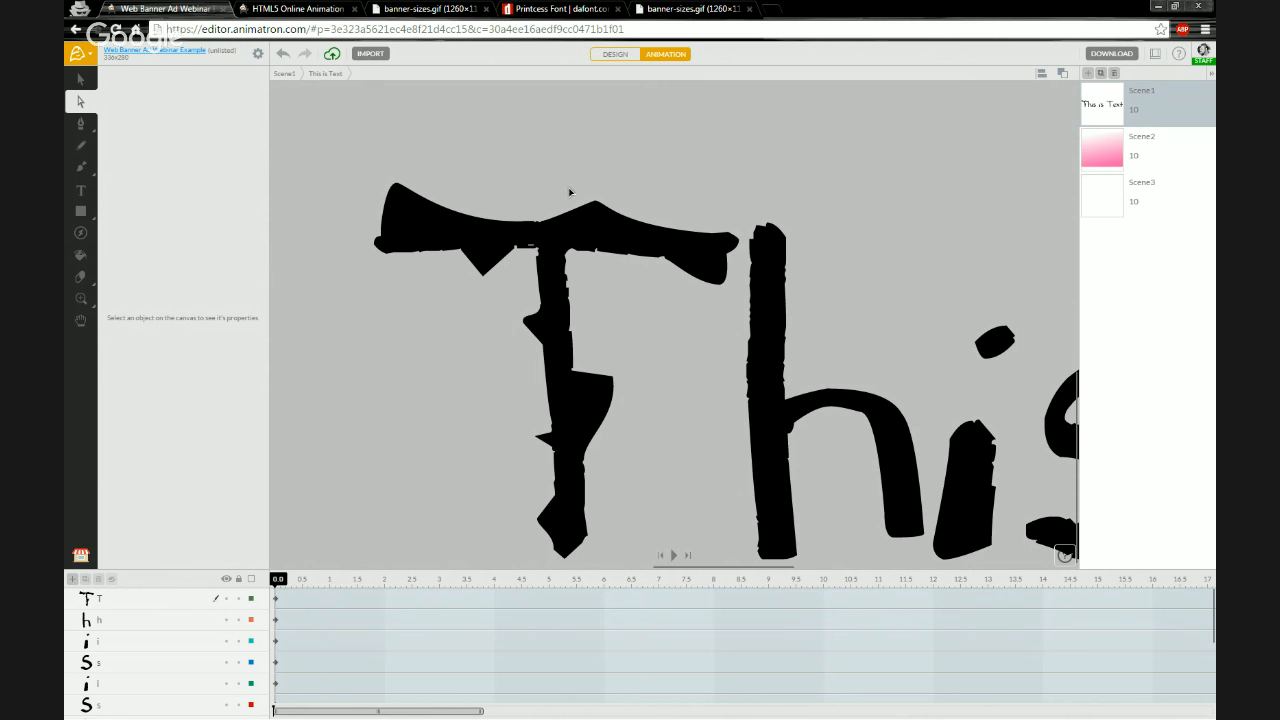
{"action": "scroll", "coordinate": [556, 220], "scroll_direction": "up", "scroll_amount": 6}
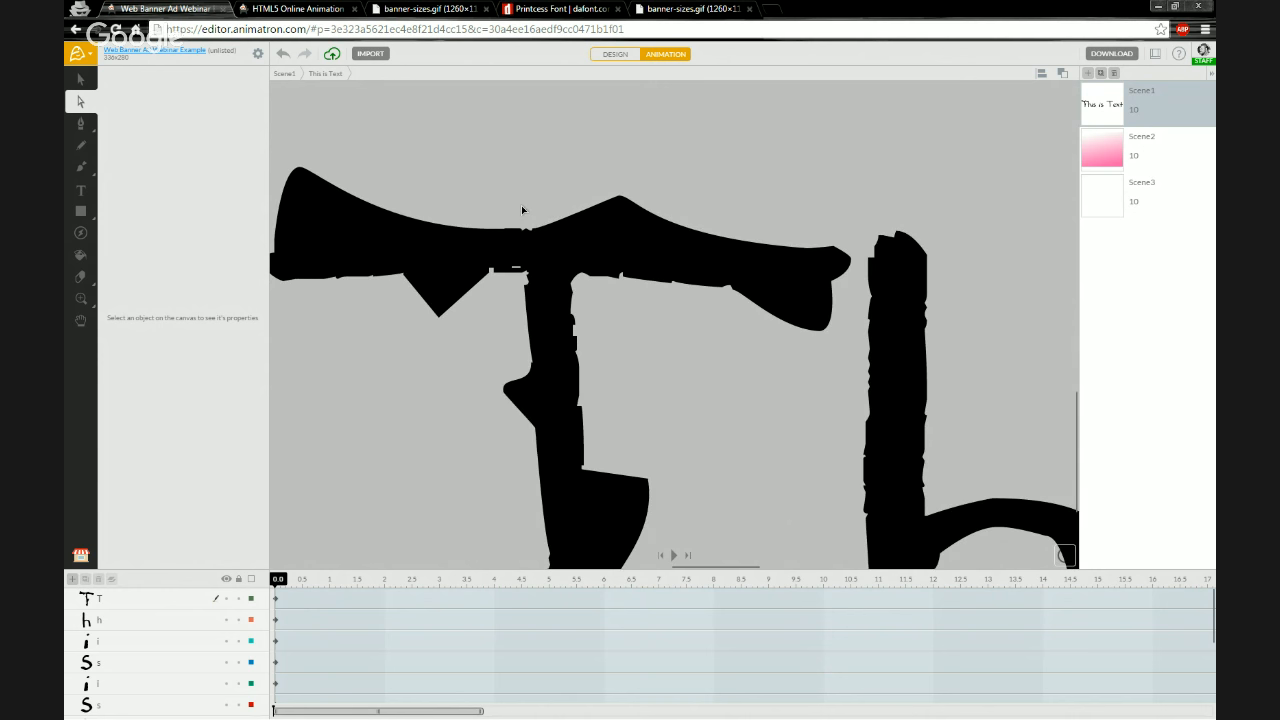
{"action": "scroll", "coordinate": [545, 232], "scroll_direction": "up", "scroll_amount": 4}
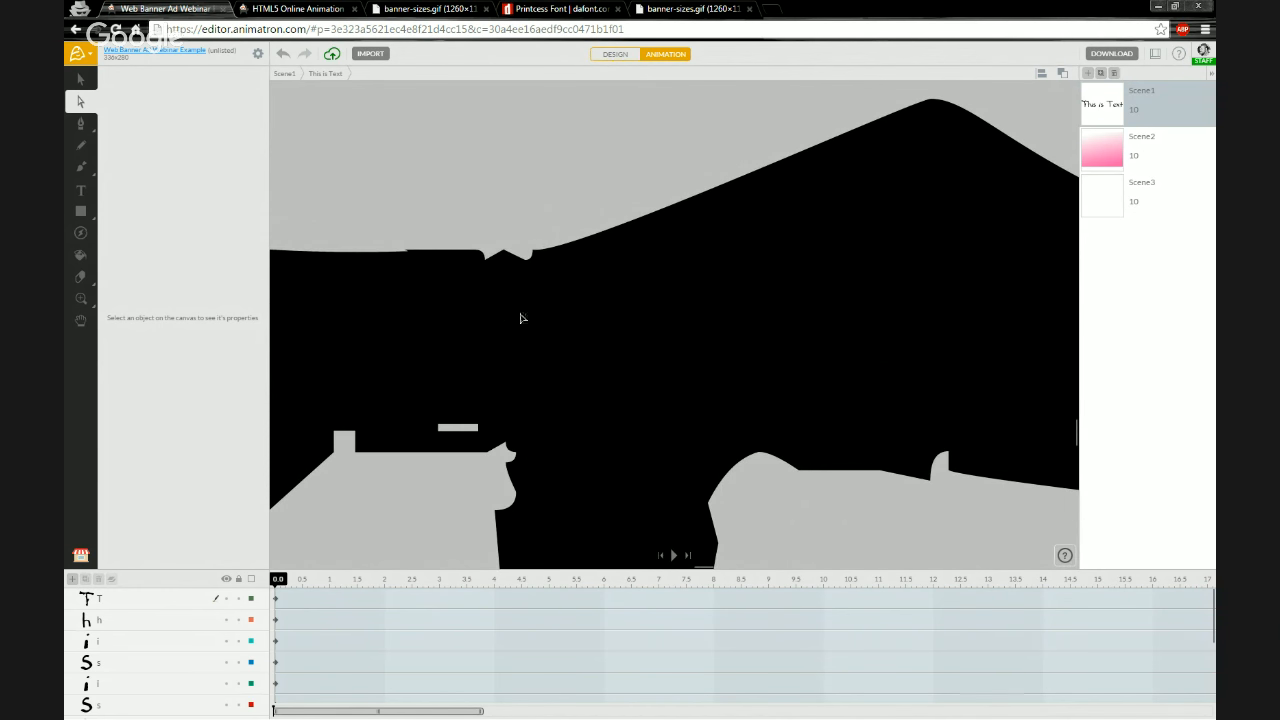
{"action": "scroll", "coordinate": [523, 317], "scroll_direction": "down", "scroll_amount": 2}
{"action": "scroll", "coordinate": [660, 355], "scroll_direction": "down", "scroll_amount": 2}
{"action": "scroll", "coordinate": [690, 370], "scroll_direction": "up", "scroll_amount": 5}
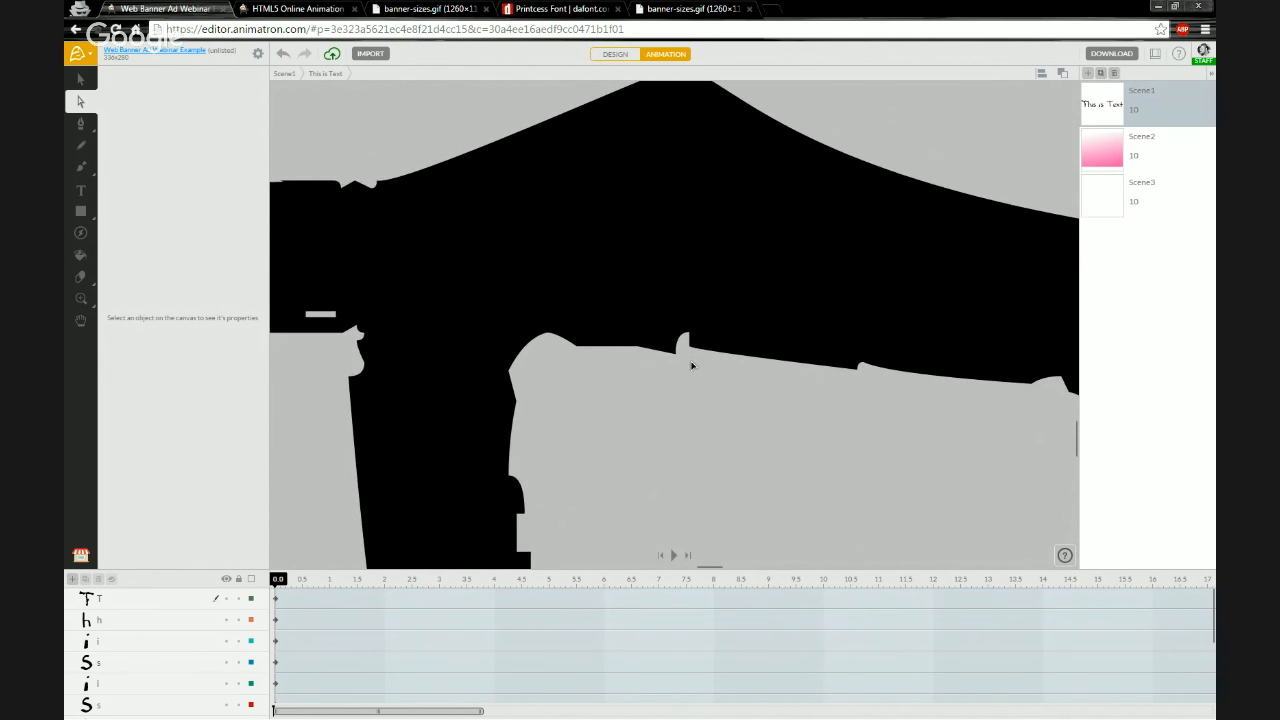
{"action": "left_click", "coordinate": [643, 378]}
{"action": "scroll", "coordinate": [555, 352], "scroll_direction": "down", "scroll_amount": 3}
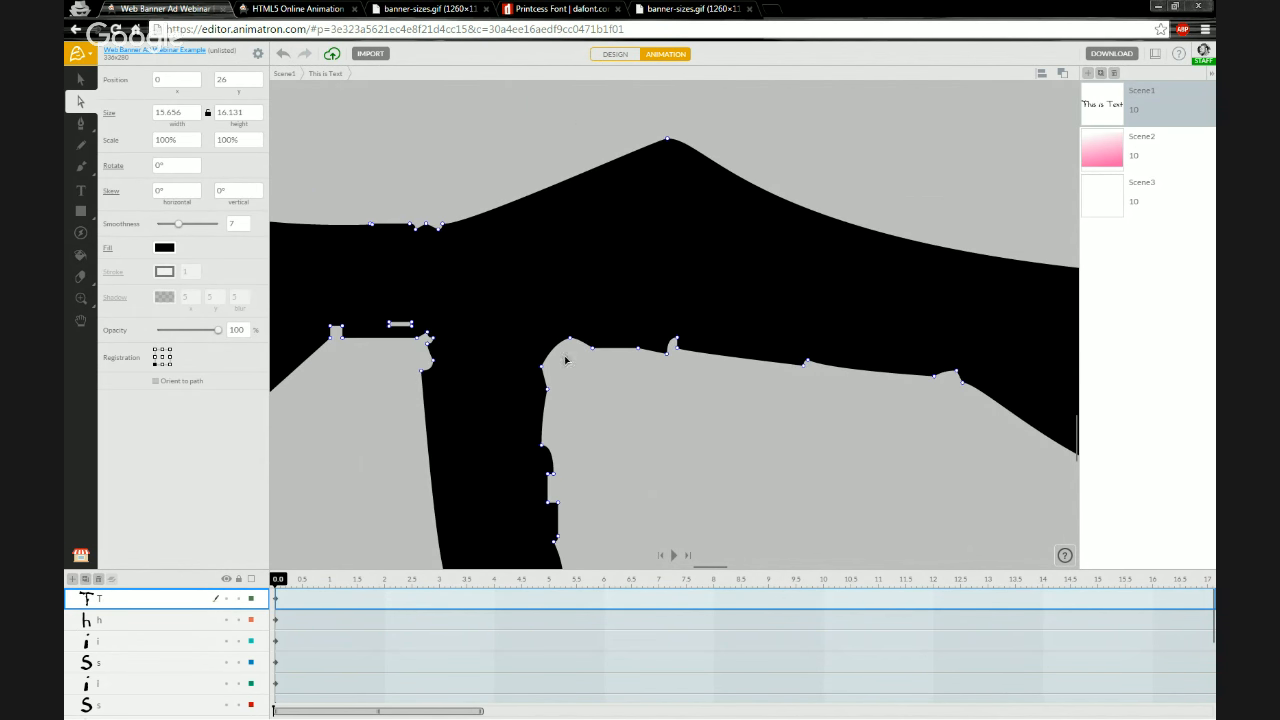
{"action": "scroll", "coordinate": [478, 362], "scroll_direction": "up", "scroll_amount": 1}
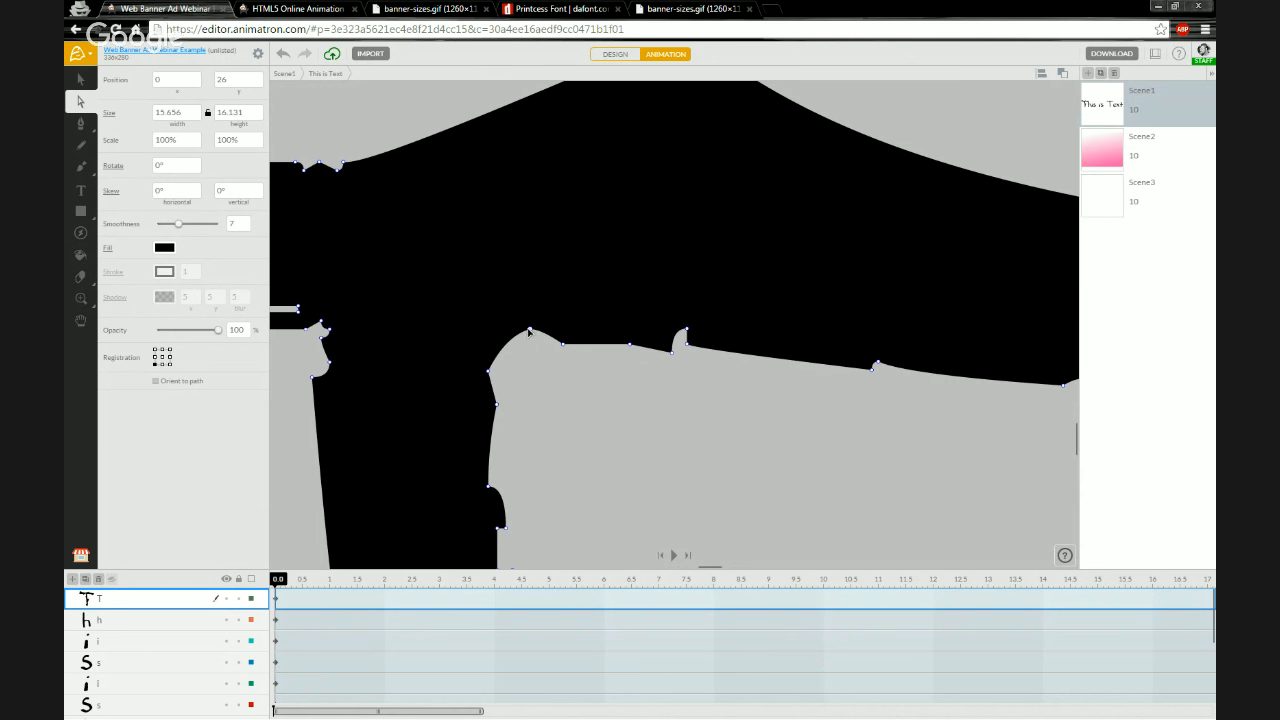
{"action": "left_click_drag", "start_coordinate": [529, 333], "coordinate": [560, 445]}
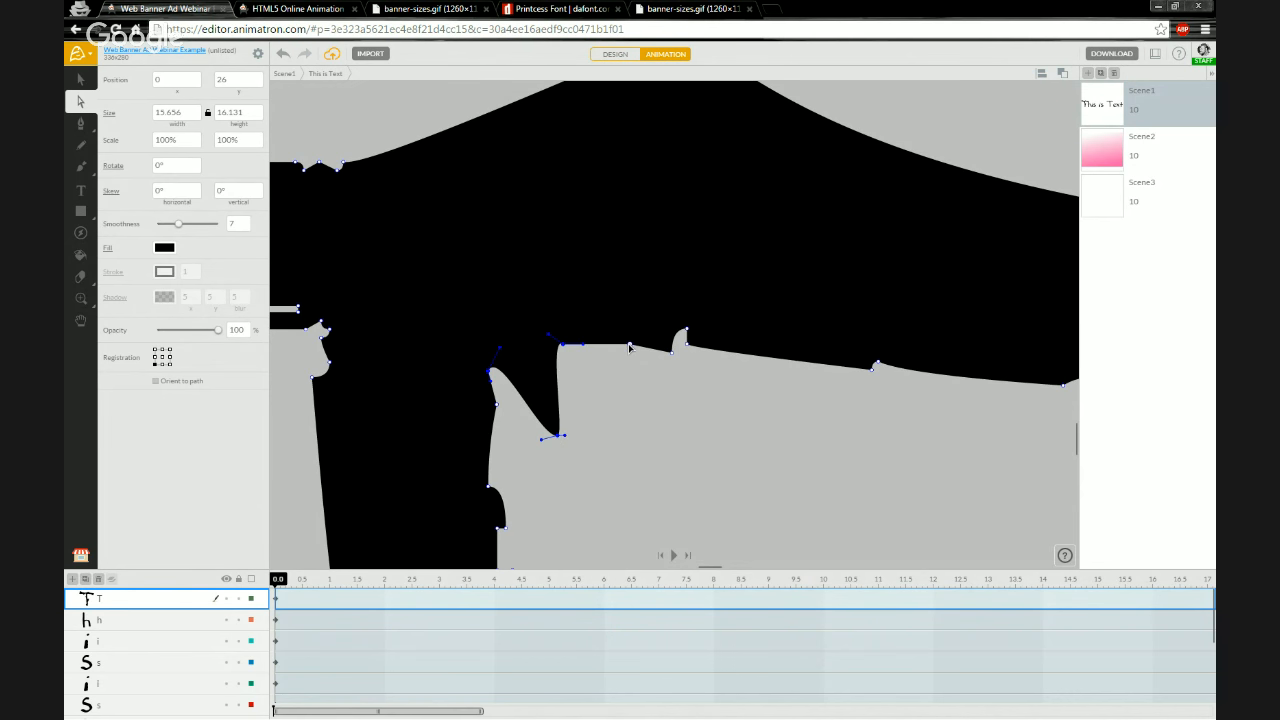
{"action": "left_click_drag", "start_coordinate": [629, 347], "coordinate": [588, 511]}
{"action": "scroll", "coordinate": [637, 403], "scroll_direction": "down", "scroll_amount": 1}
{"action": "scroll", "coordinate": [637, 400], "scroll_direction": "up", "scroll_amount": 2}
{"action": "scroll", "coordinate": [635, 390], "scroll_direction": "up", "scroll_amount": 1}
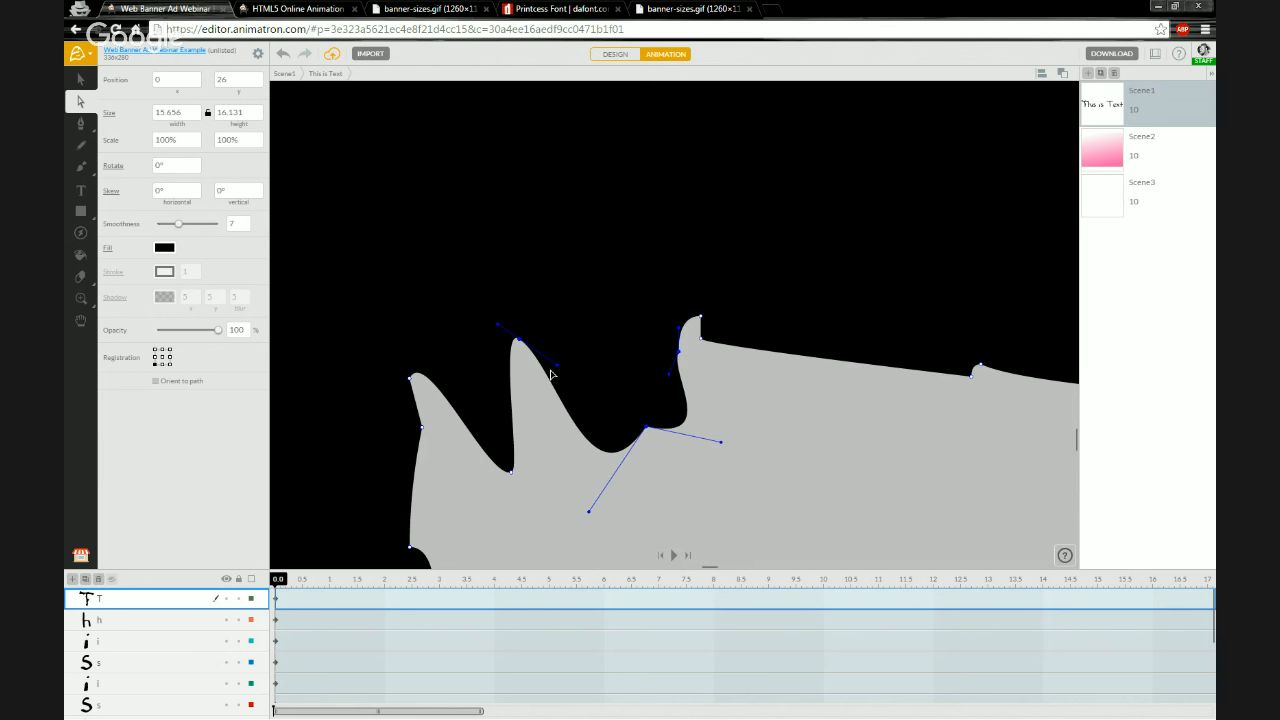
{"action": "left_click_drag", "start_coordinate": [559, 371], "coordinate": [528, 362]}
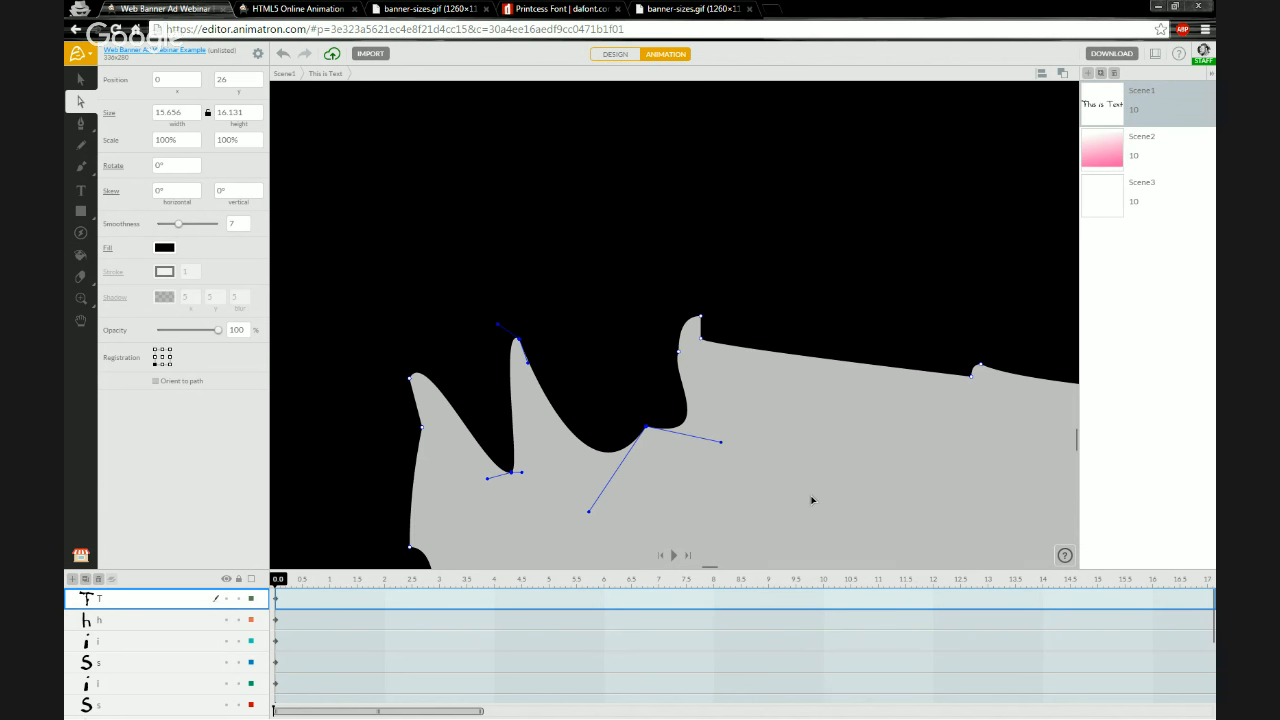
{"action": "scroll", "coordinate": [811, 500], "scroll_direction": "down", "scroll_amount": 5}
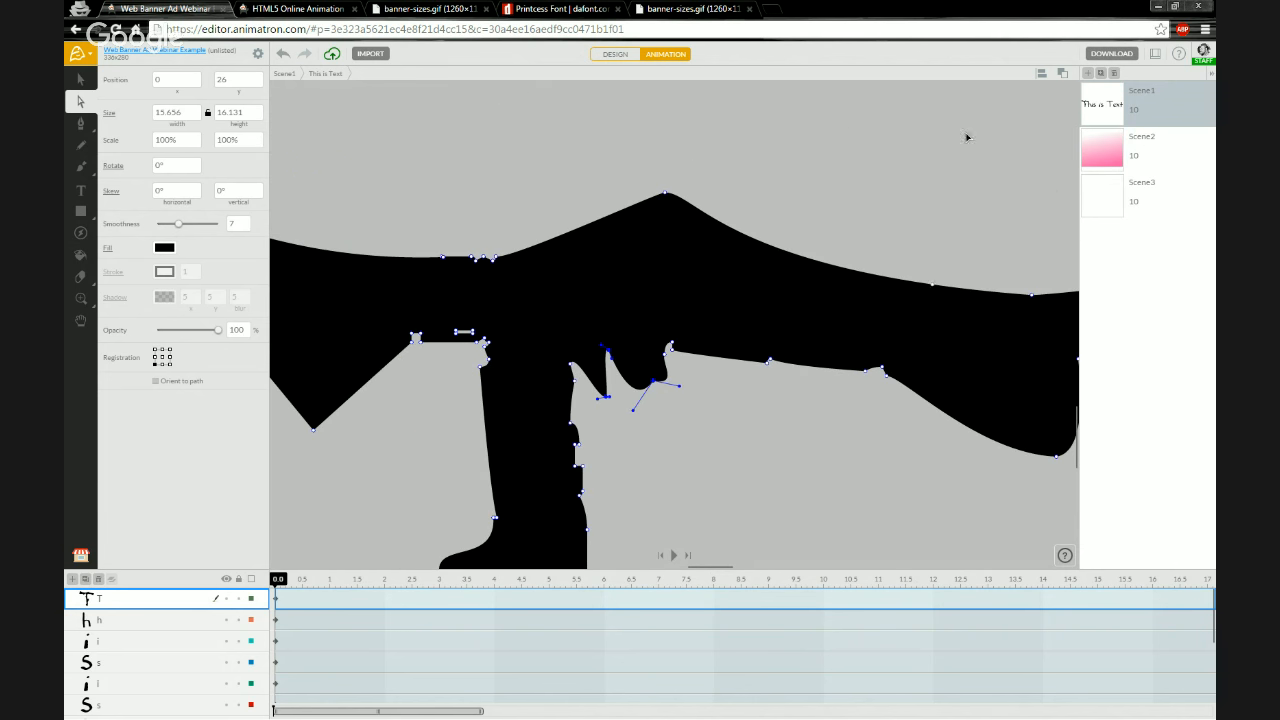
{"action": "left_click", "coordinate": [80, 82]}
{"action": "left_click", "coordinate": [79, 103]}
{"action": "scroll", "coordinate": [466, 476], "scroll_direction": "up", "scroll_amount": 3}
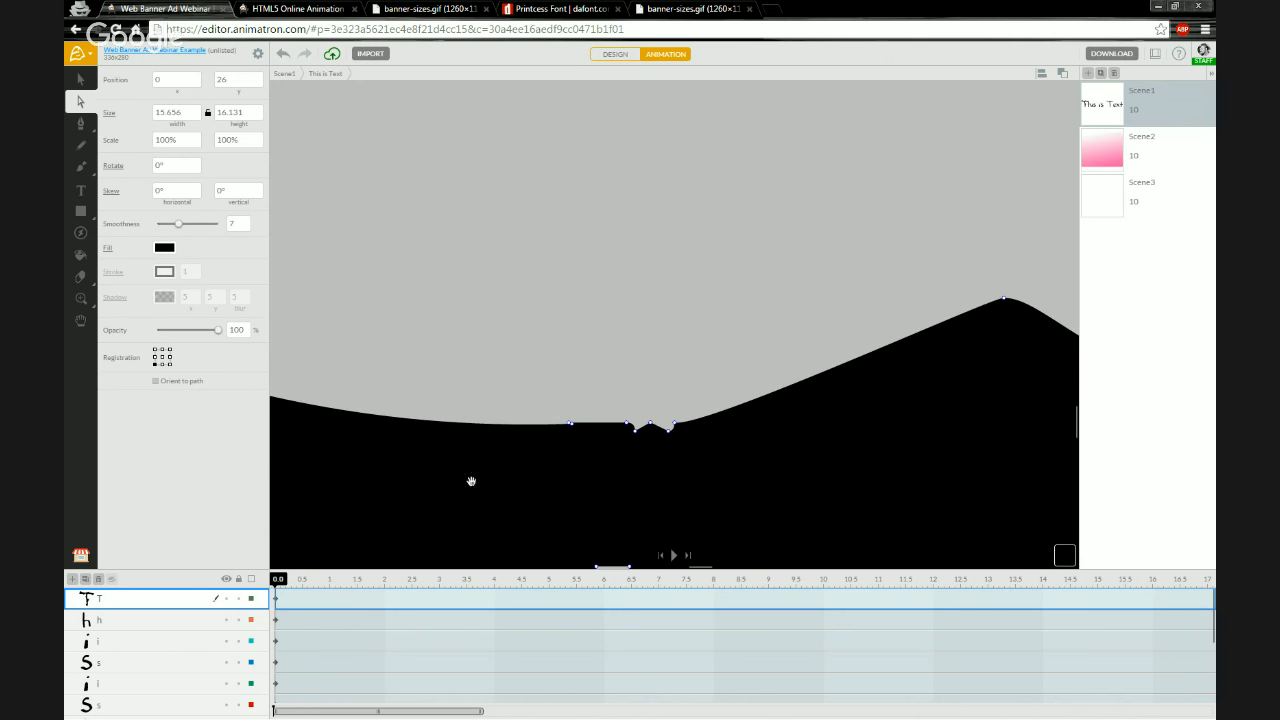
{"action": "left_click_drag", "start_coordinate": [471, 481], "coordinate": [543, 52]}
{"action": "left_click_drag", "start_coordinate": [537, 193], "coordinate": [722, 312]}
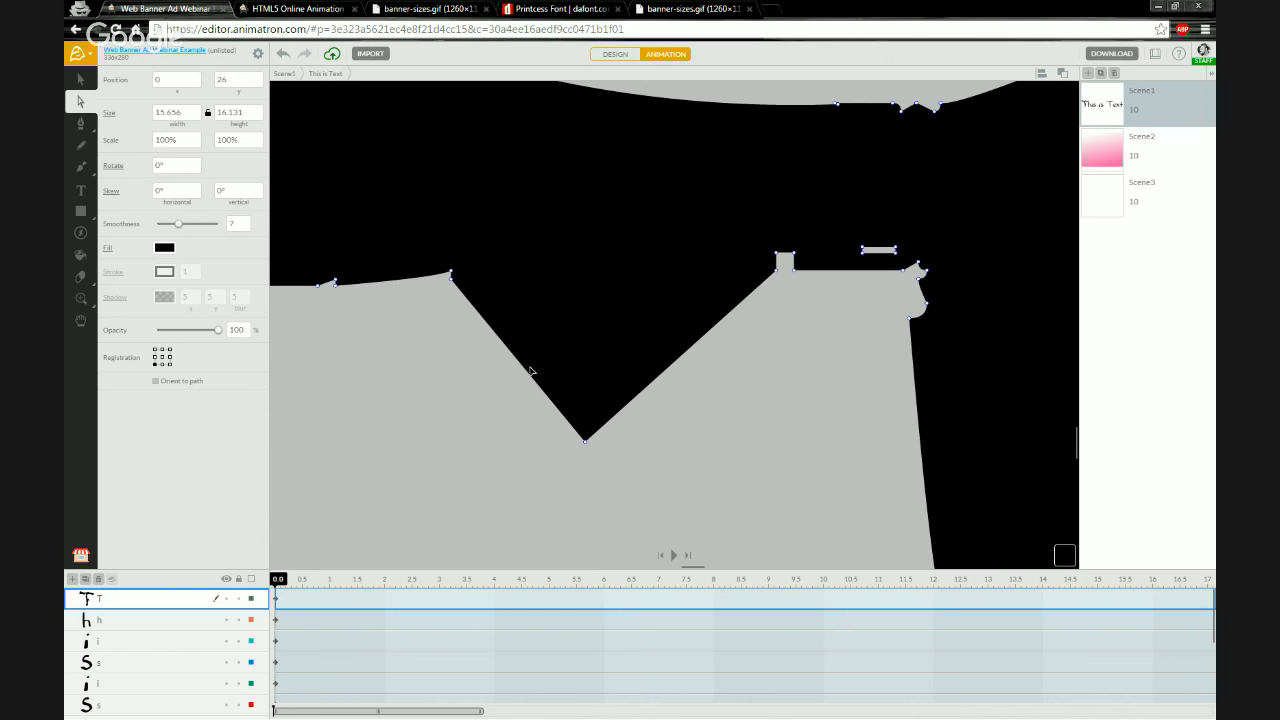
Zoom out and scroll to review the spiked T alongside the rest of the text
{"action": "scroll", "coordinate": [548, 384], "scroll_direction": "down", "scroll_amount": 6}
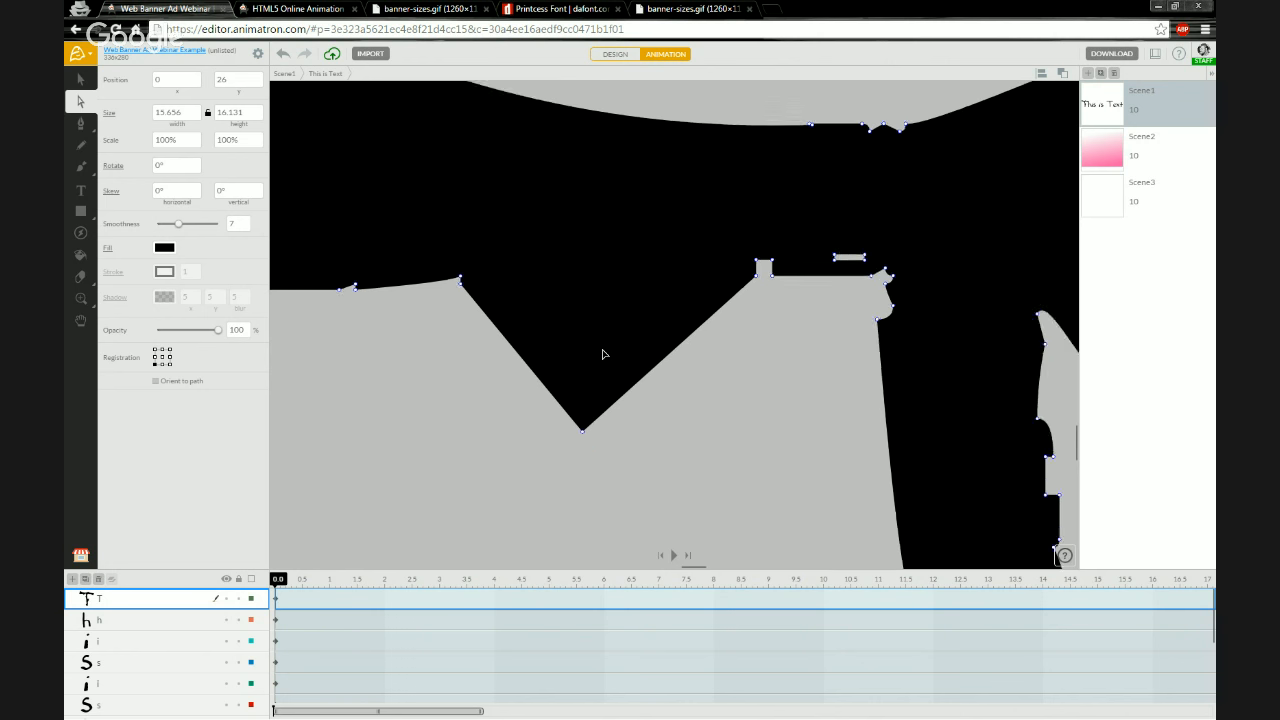
{"action": "scroll", "coordinate": [724, 517], "scroll_direction": "down", "scroll_amount": 2}
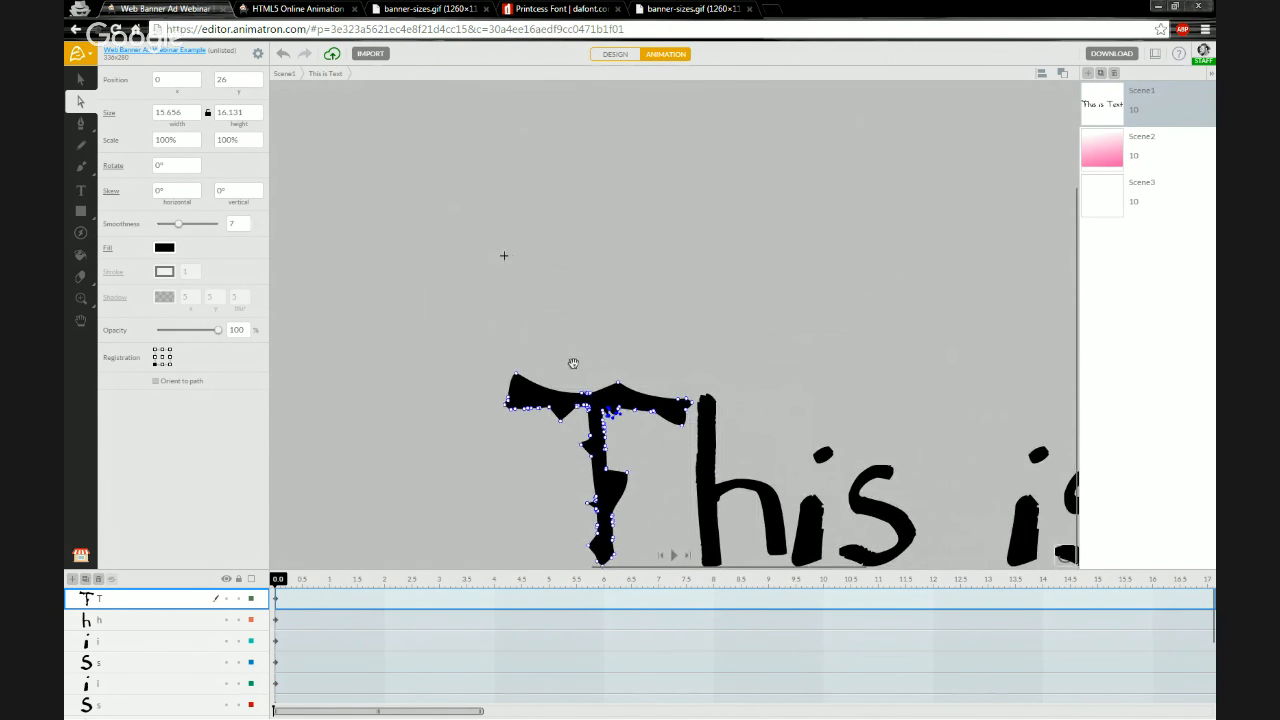
{"action": "scroll", "coordinate": [481, 272], "scroll_direction": "down", "scroll_amount": 1}
{"action": "scroll", "coordinate": [536, 504], "scroll_direction": "up", "scroll_amount": 4}
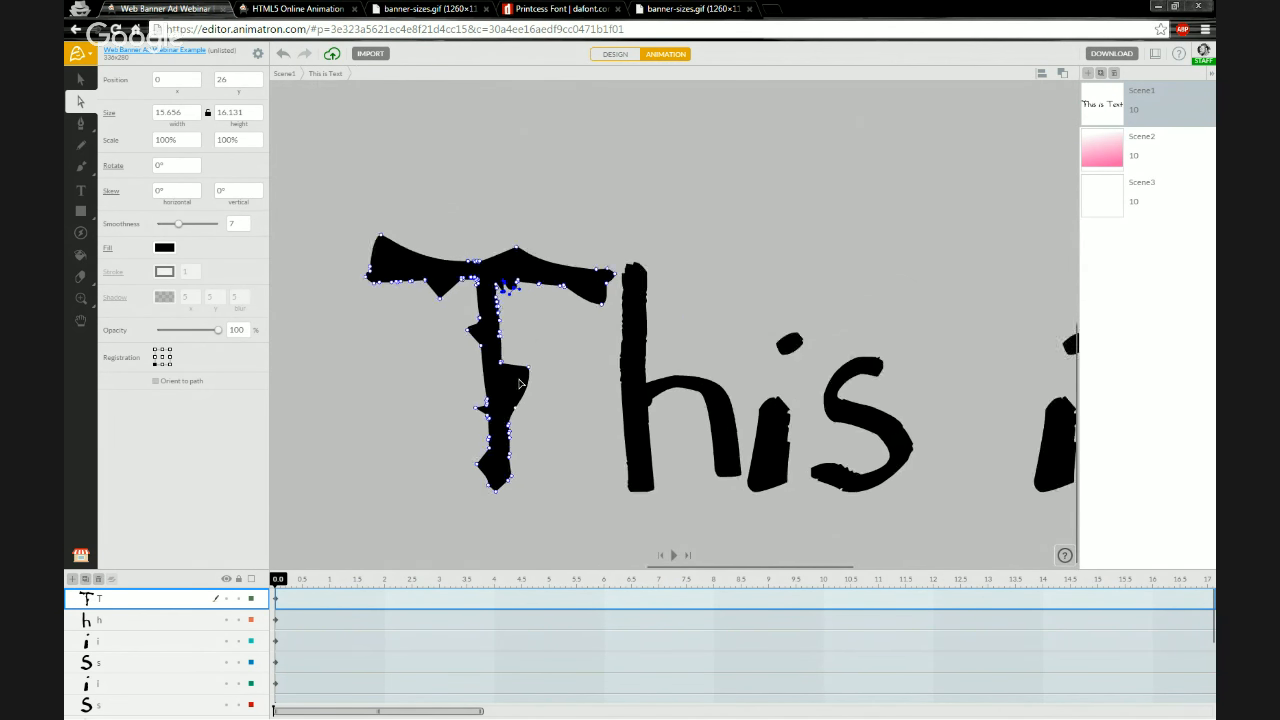
{"action": "scroll", "coordinate": [341, 347], "scroll_direction": "up", "scroll_amount": 2}
{"action": "scroll", "coordinate": [483, 435], "scroll_direction": "down", "scroll_amount": 1}
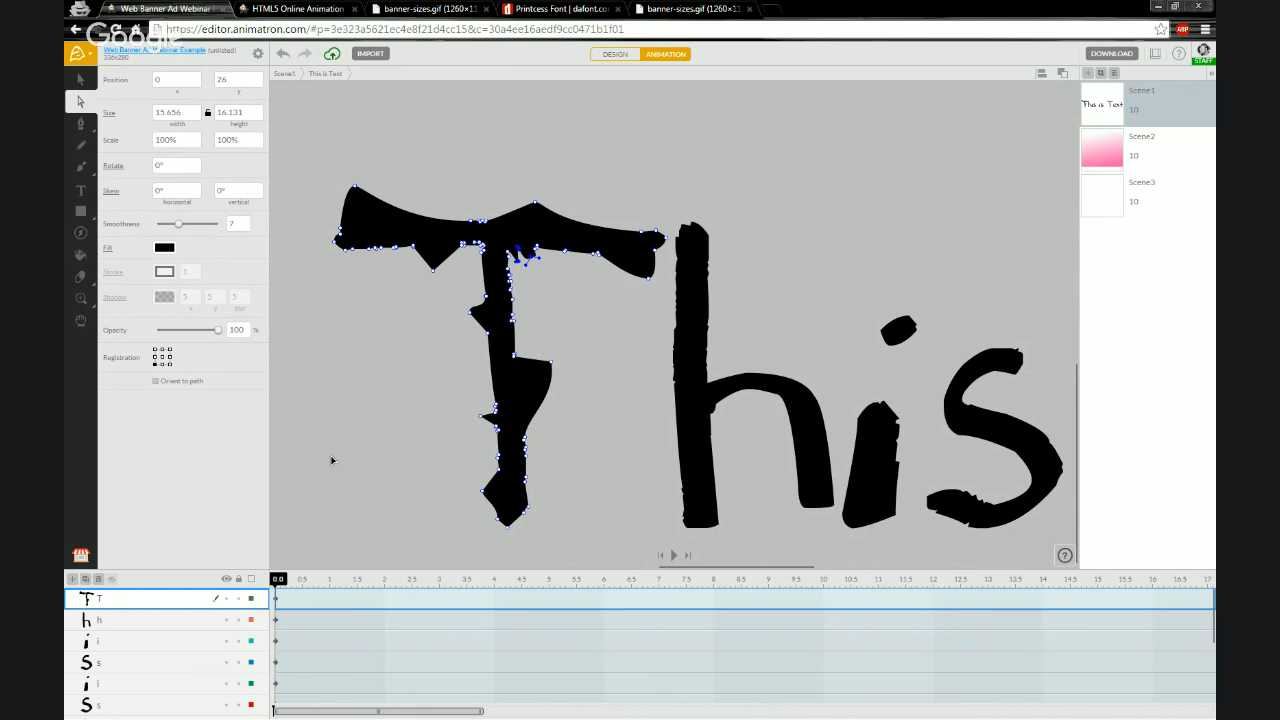
{"action": "scroll", "coordinate": [344, 431], "scroll_direction": "down", "scroll_amount": 3}
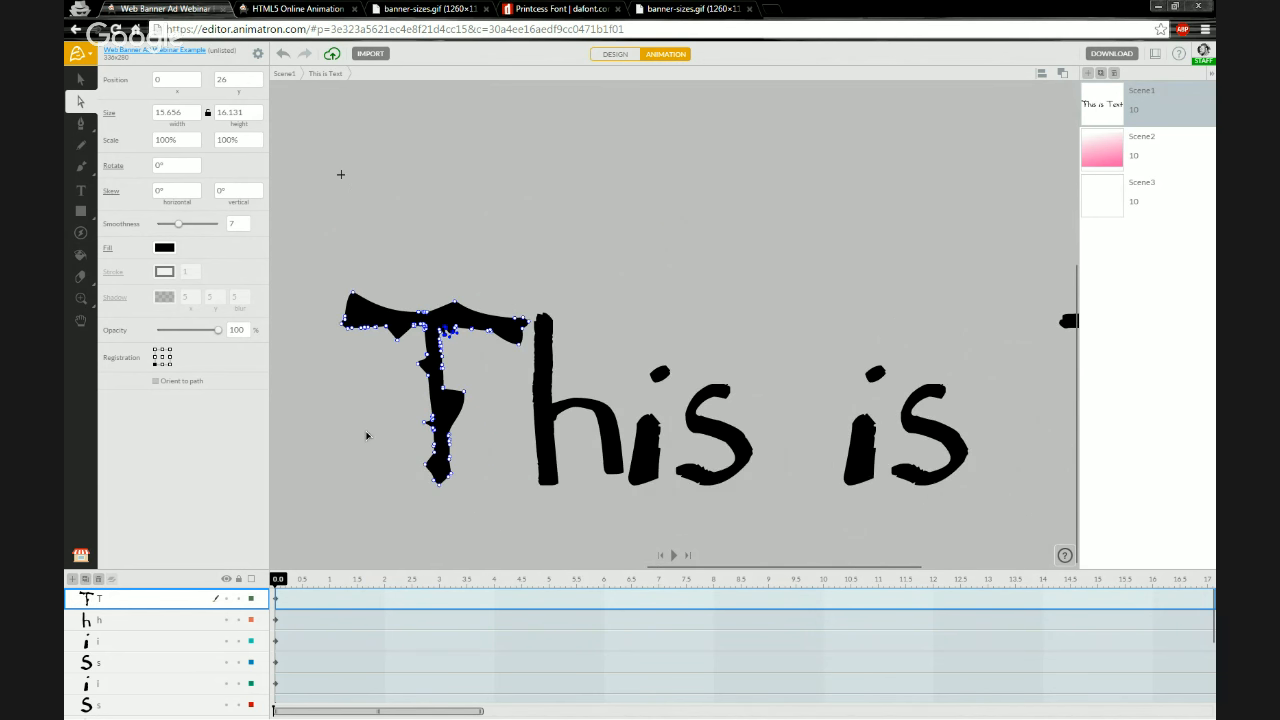
{"action": "scroll", "coordinate": [460, 476], "scroll_direction": "up", "scroll_amount": 2}
{"action": "scroll", "coordinate": [460, 476], "scroll_direction": "down", "scroll_amount": 4}
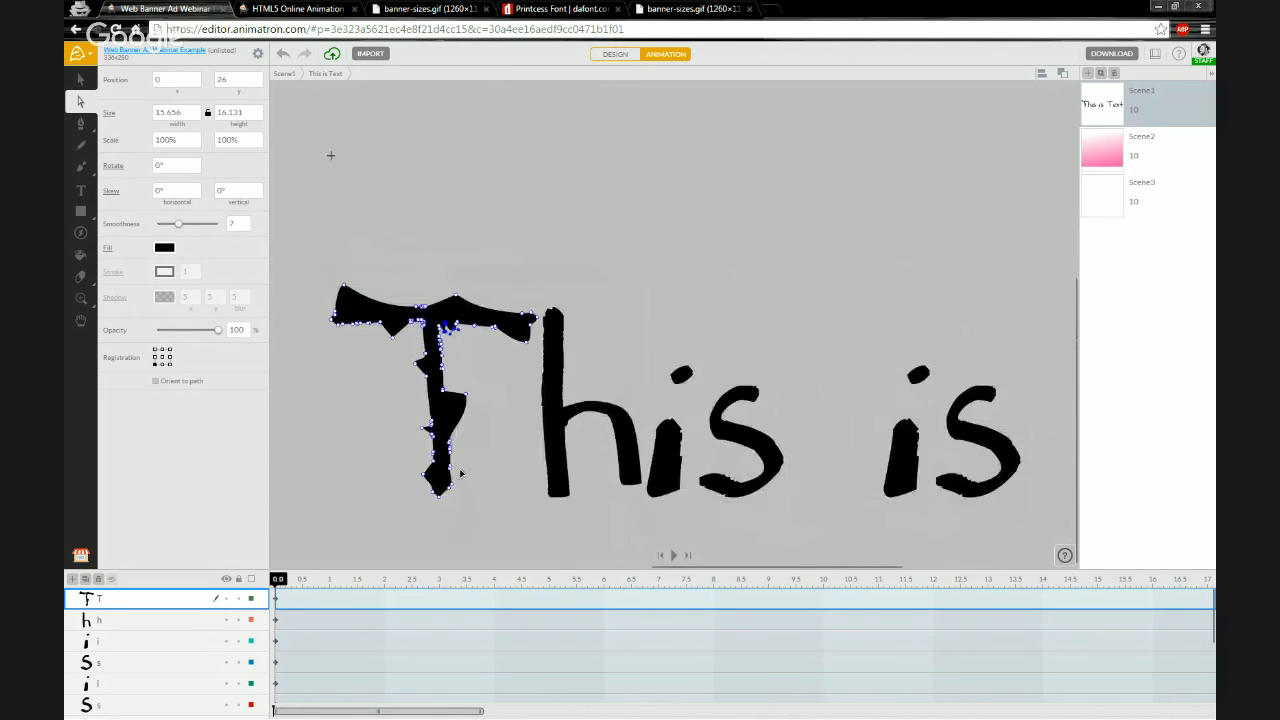
{"action": "scroll", "coordinate": [461, 473], "scroll_direction": "left", "scroll_amount": 2}
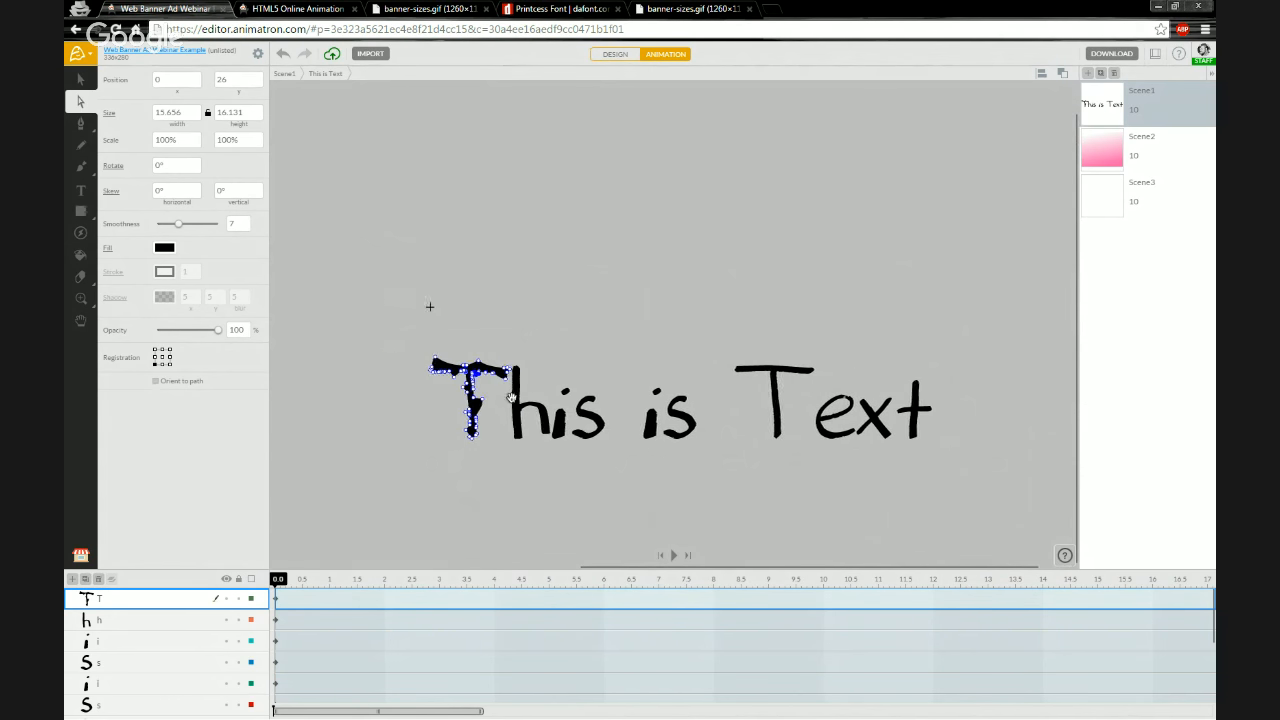
Leave the text group and browse through Scene2 and Scene3 before returning to Scene1
{"action": "left_click", "coordinate": [291, 77]}
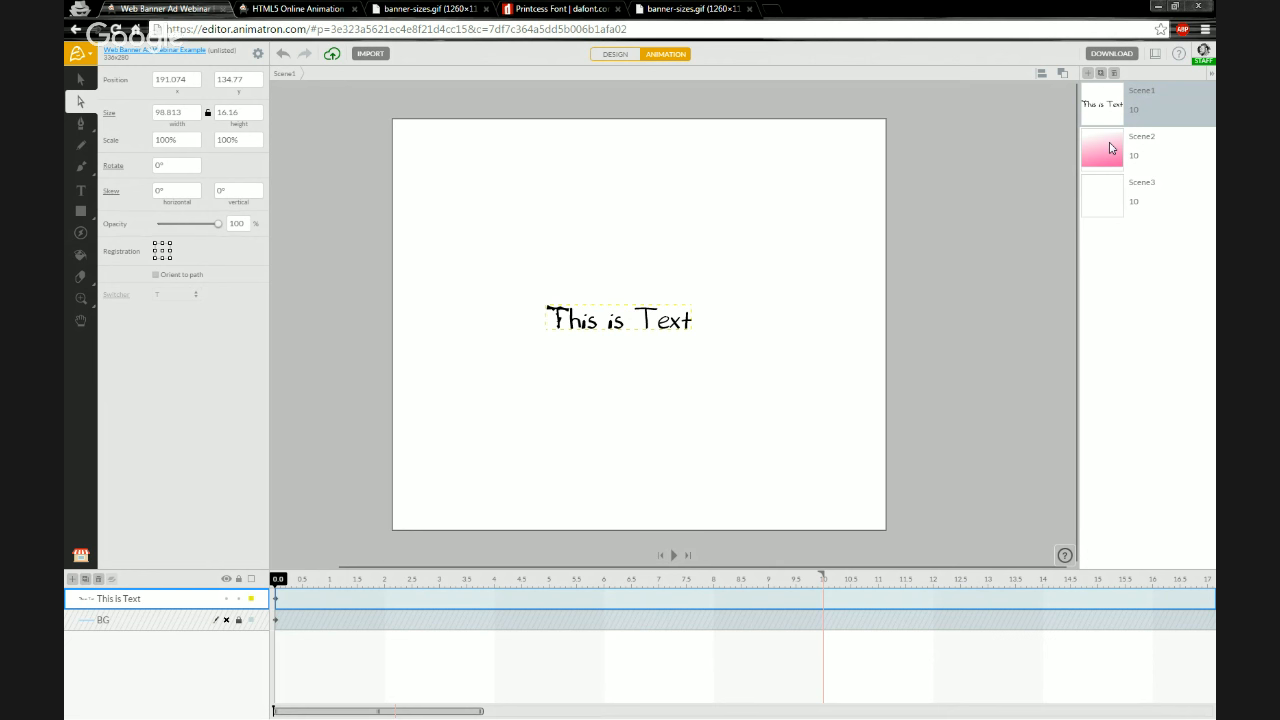
{"action": "left_click", "coordinate": [1110, 155]}
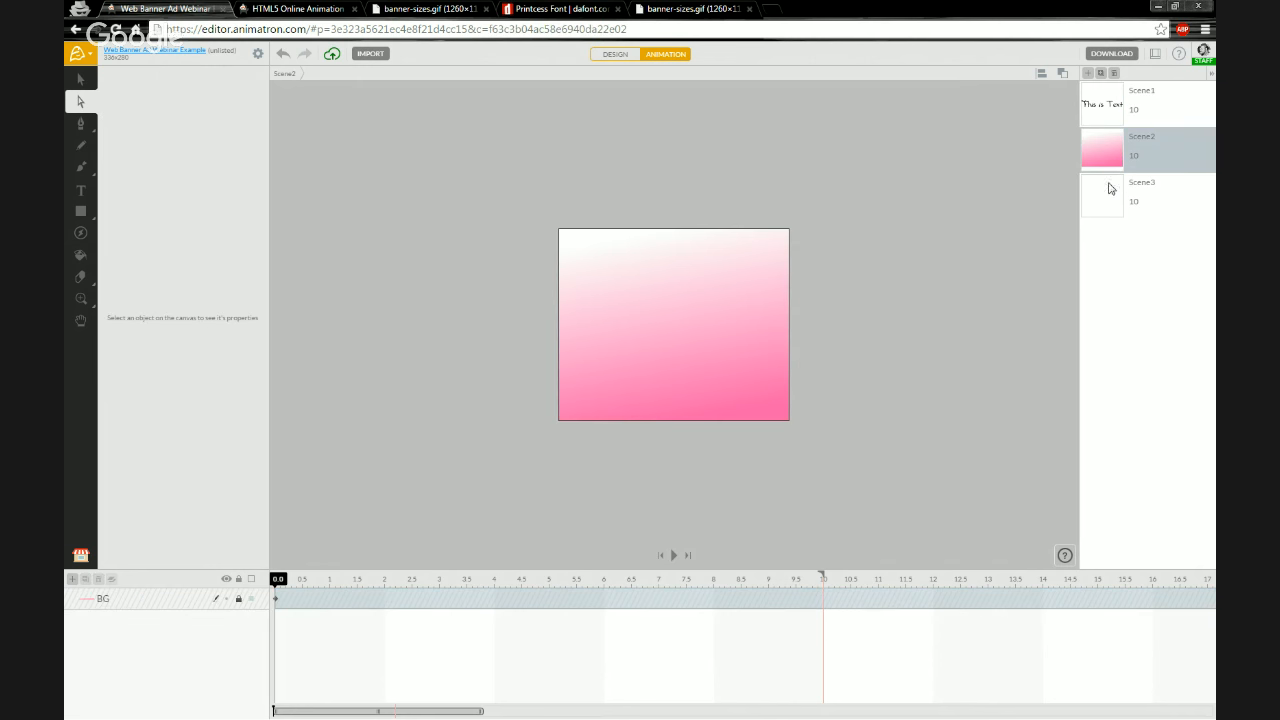
{"action": "left_click", "coordinate": [1108, 188]}
{"action": "left_click", "coordinate": [1103, 121]}
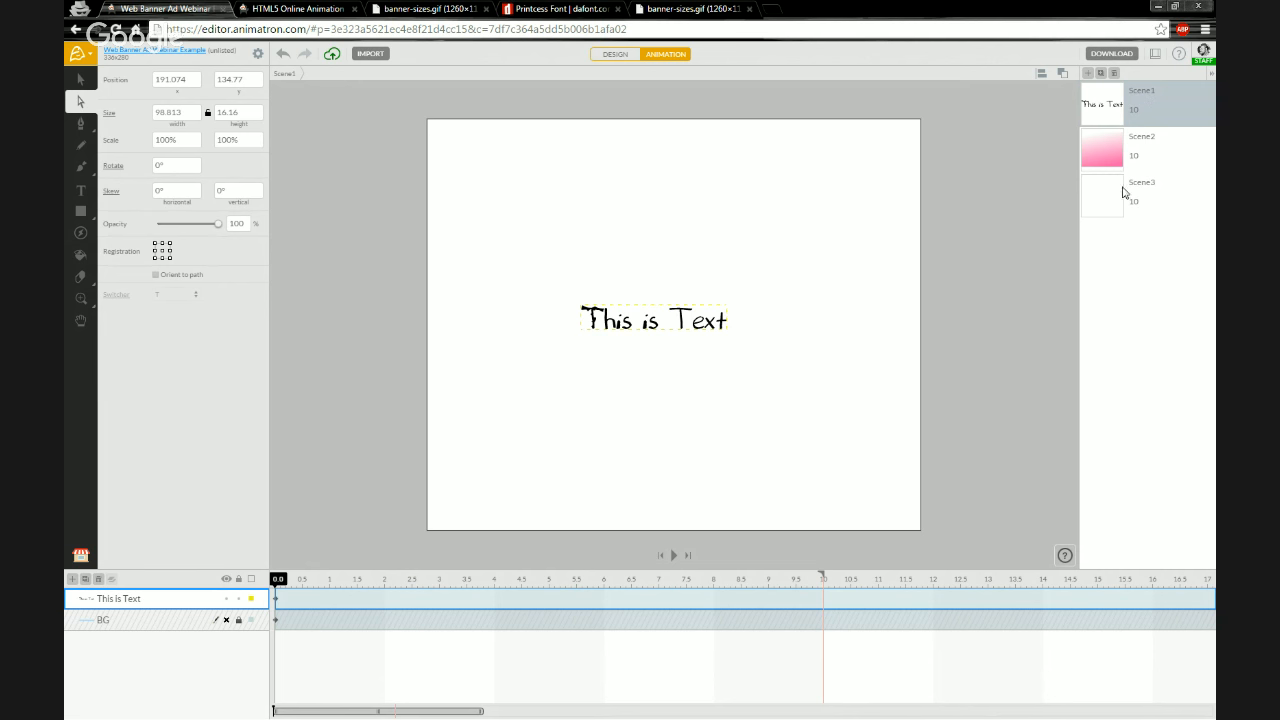
Add a new fourth scene to the scene list
{"action": "double_click", "coordinate": [1147, 92]}
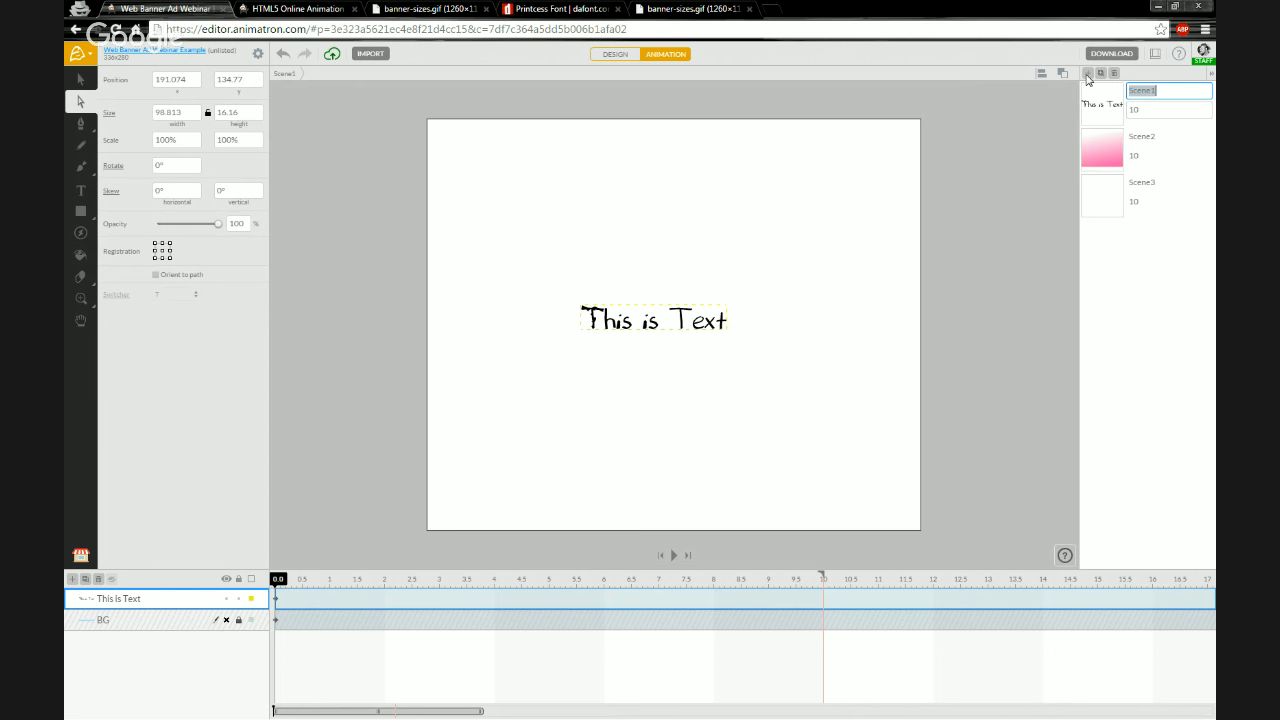
{"action": "left_click", "coordinate": [1105, 208]}
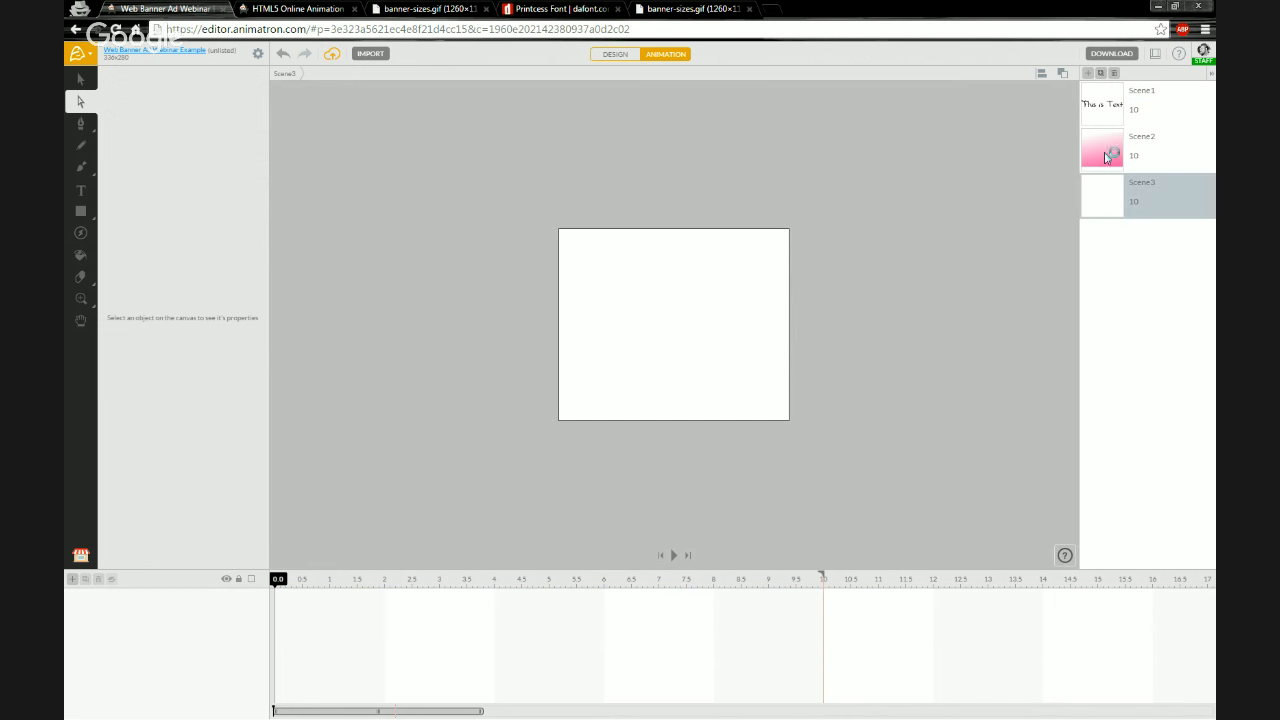
{"action": "left_click", "coordinate": [1090, 76]}
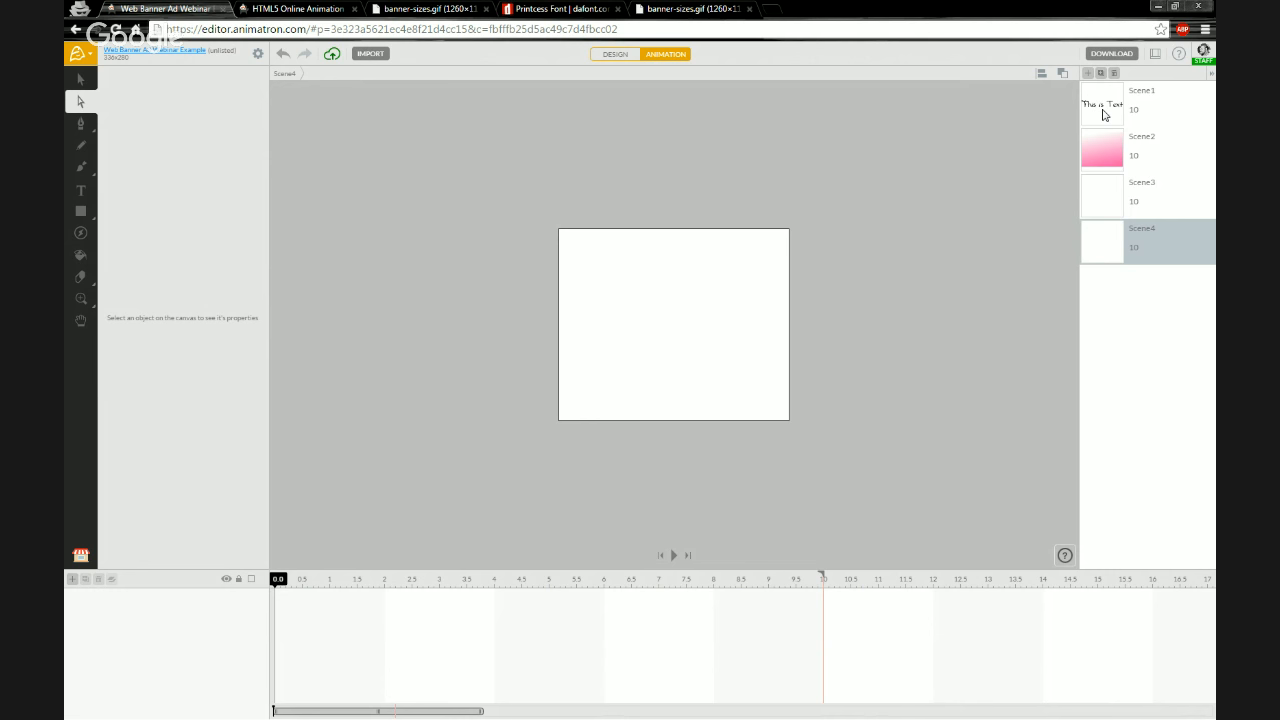
Duplicate Scene1 and check the copy alongside the original
{"action": "left_click", "coordinate": [1104, 114]}
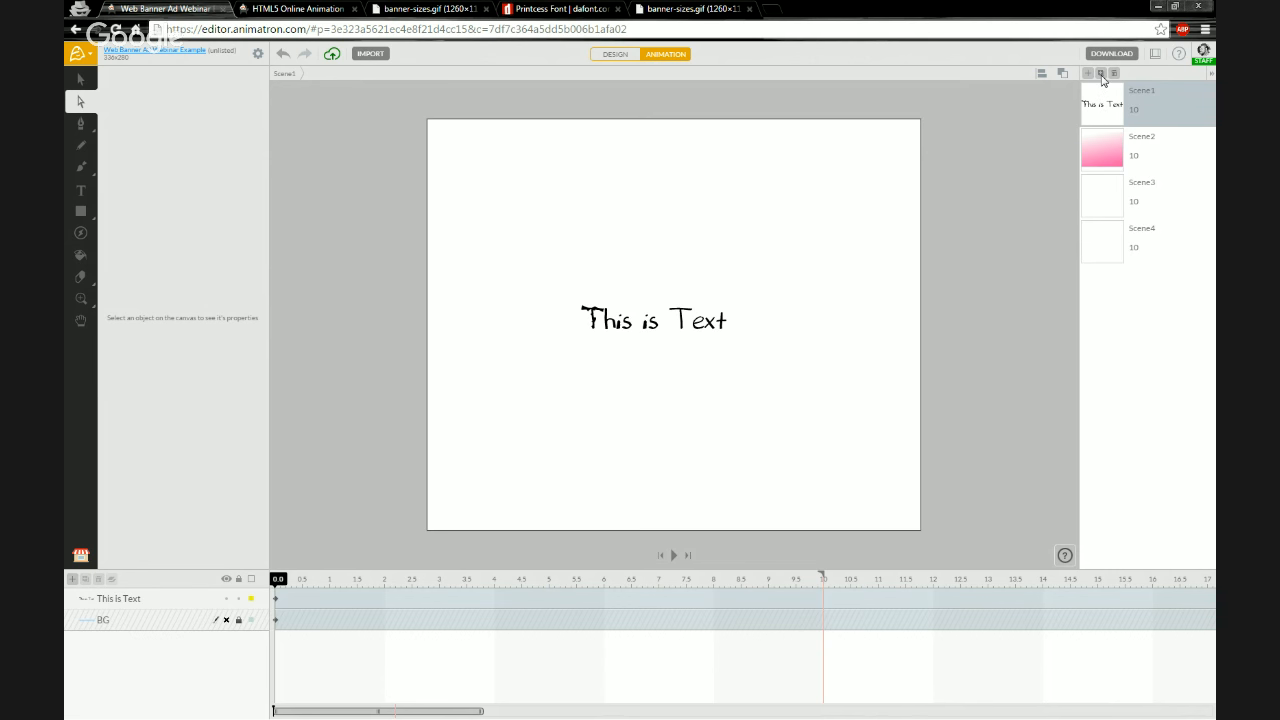
{"action": "left_click", "coordinate": [1101, 74]}
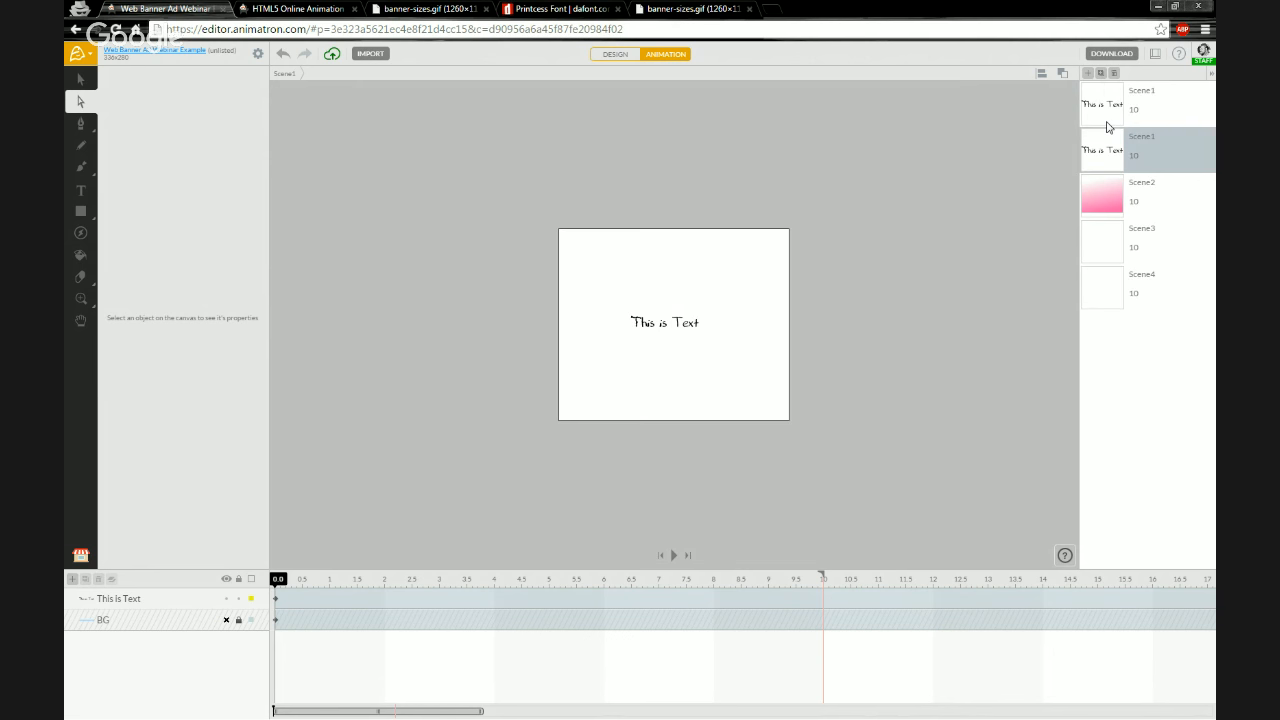
{"action": "left_click", "coordinate": [1108, 121]}
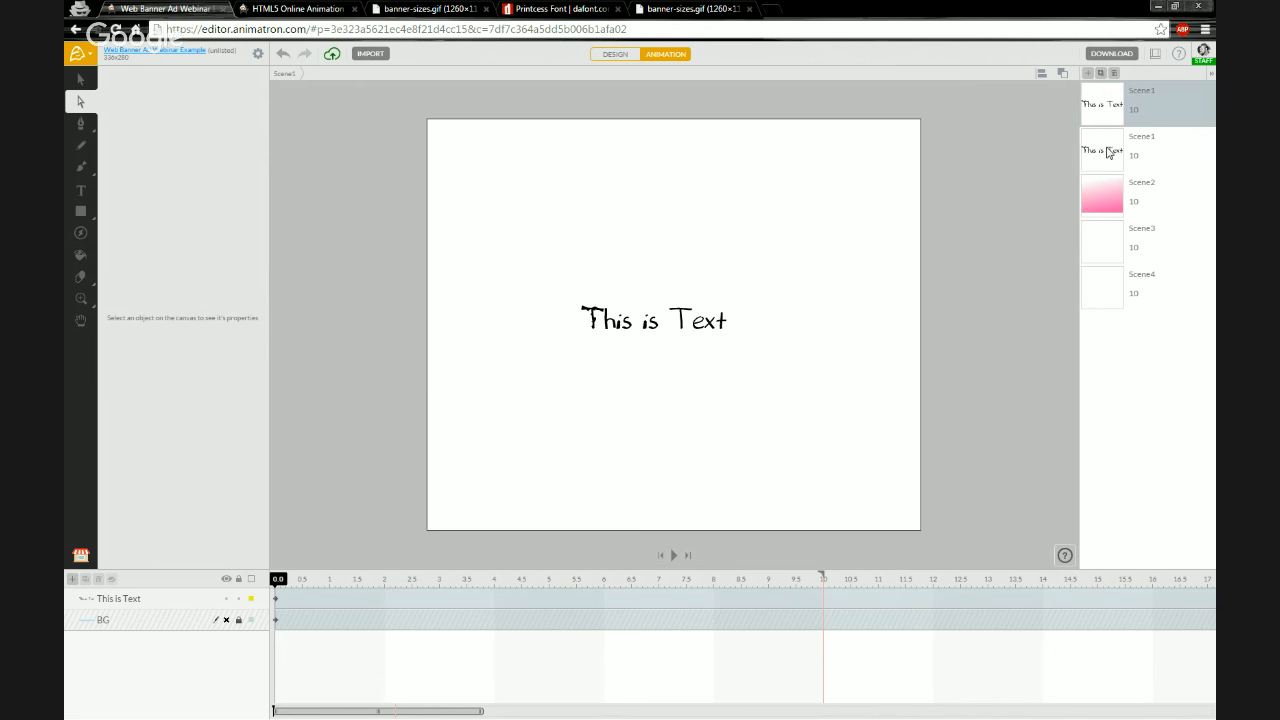
{"action": "left_click", "coordinate": [1108, 150]}
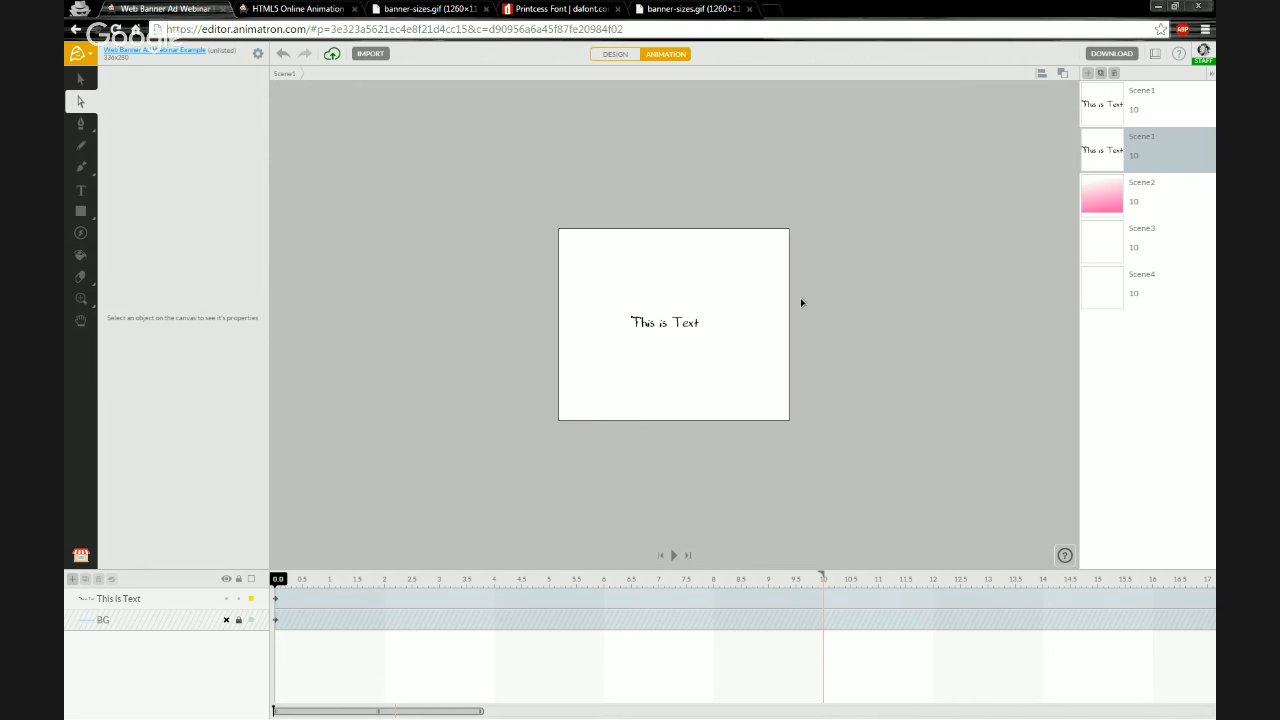
{"action": "left_click", "coordinate": [1108, 117]}
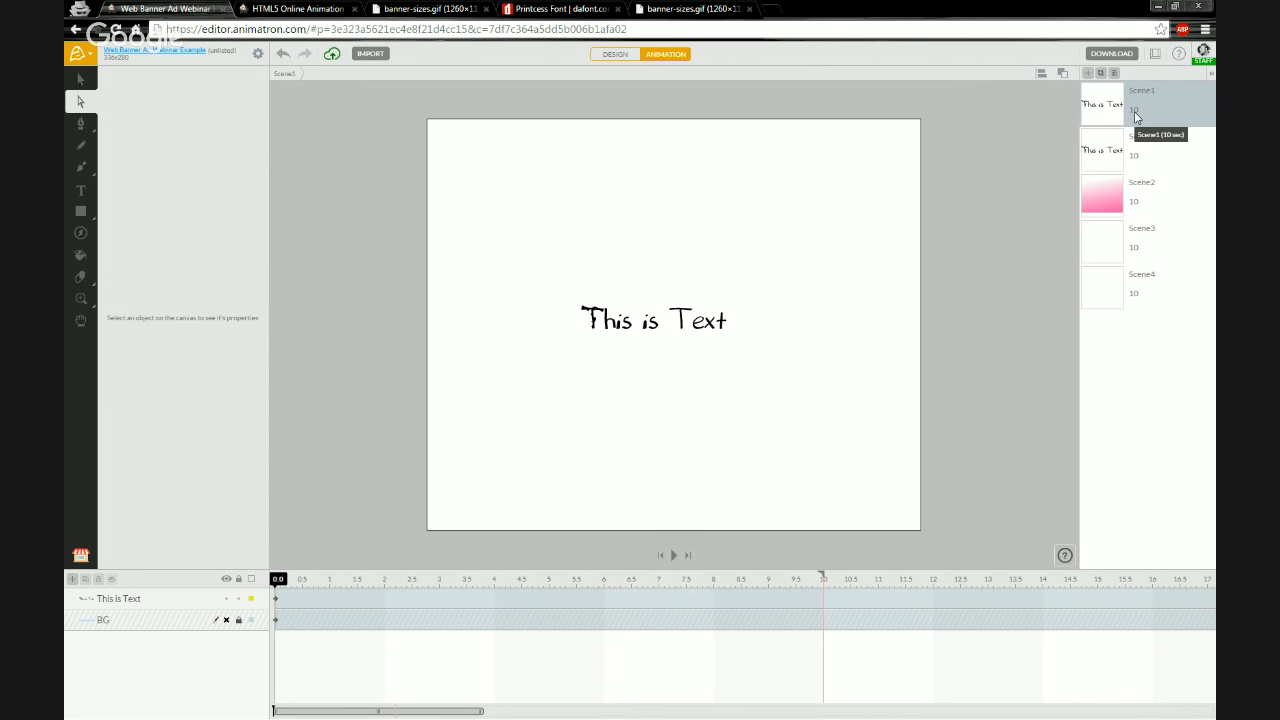
Set Scene1's duration, extending its end marker to 4 seconds, and return the playhead to the start
{"action": "double_click", "coordinate": [1135, 115]}
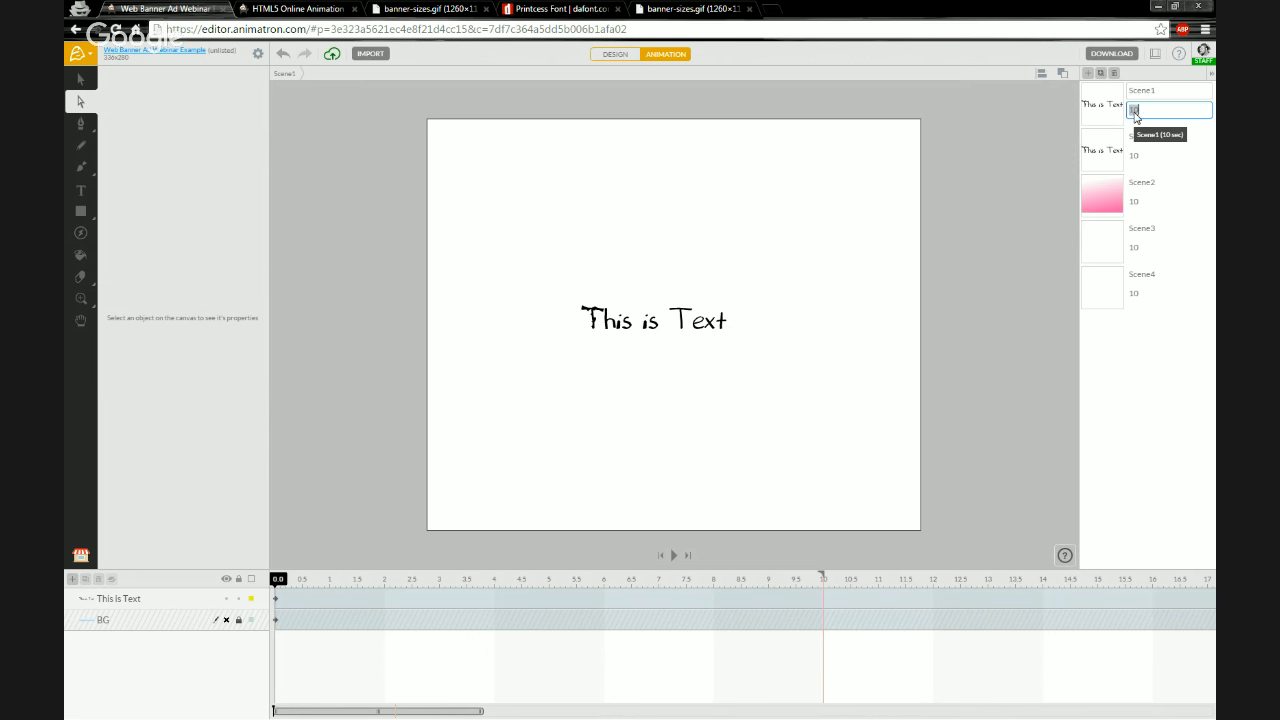
{"action": "type", "text": "2"}
{"action": "key", "text": "Return"}
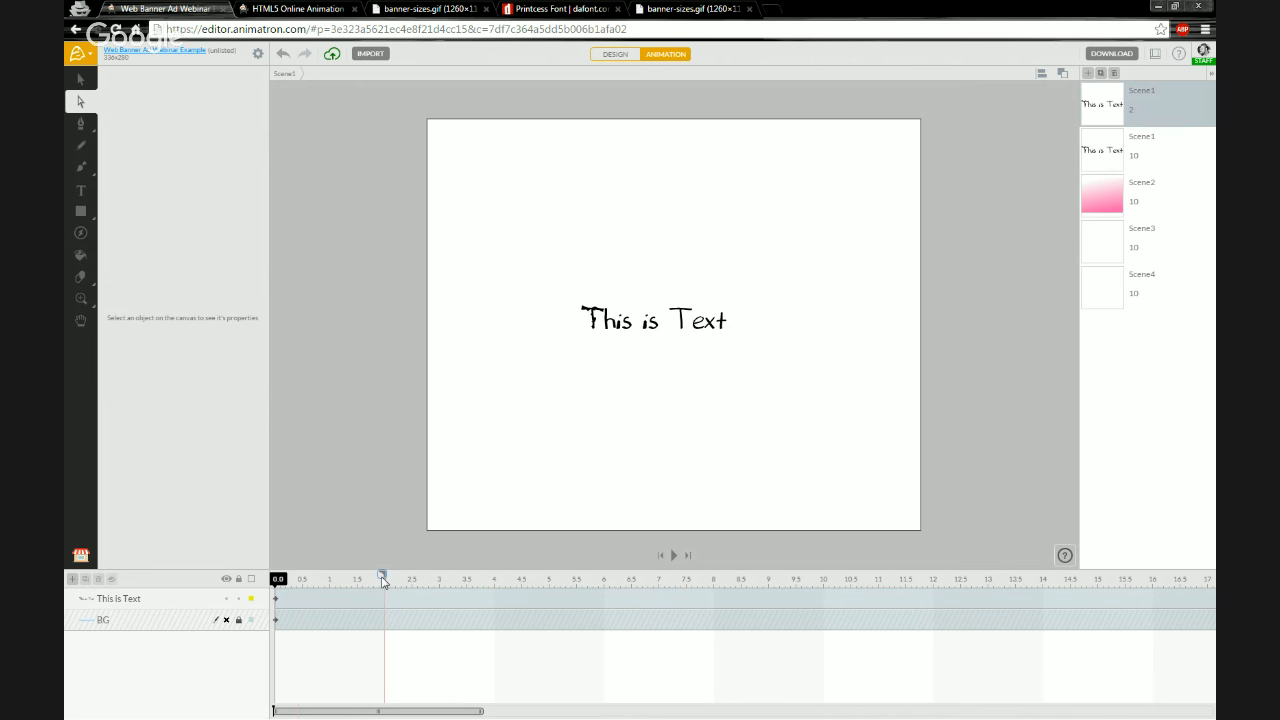
{"action": "mouse_move", "coordinate": [383, 581]}
{"action": "left_mouse_down"}
{"action": "mouse_move", "coordinate": [409, 583]}
{"action": "mouse_move", "coordinate": [326, 585]}
{"action": "mouse_move", "coordinate": [443, 586]}
{"action": "left_mouse_up"}
{"action": "left_click_drag", "start_coordinate": [438, 578], "coordinate": [492, 578]}
{"action": "mouse_move", "coordinate": [274, 583]}
{"action": "left_mouse_down"}
{"action": "mouse_move", "coordinate": [499, 586]}
{"action": "mouse_move", "coordinate": [272, 586]}
{"action": "left_mouse_up"}
Preview Scene1, then select the text and delete it from the scene
{"action": "key", "text": "space"}
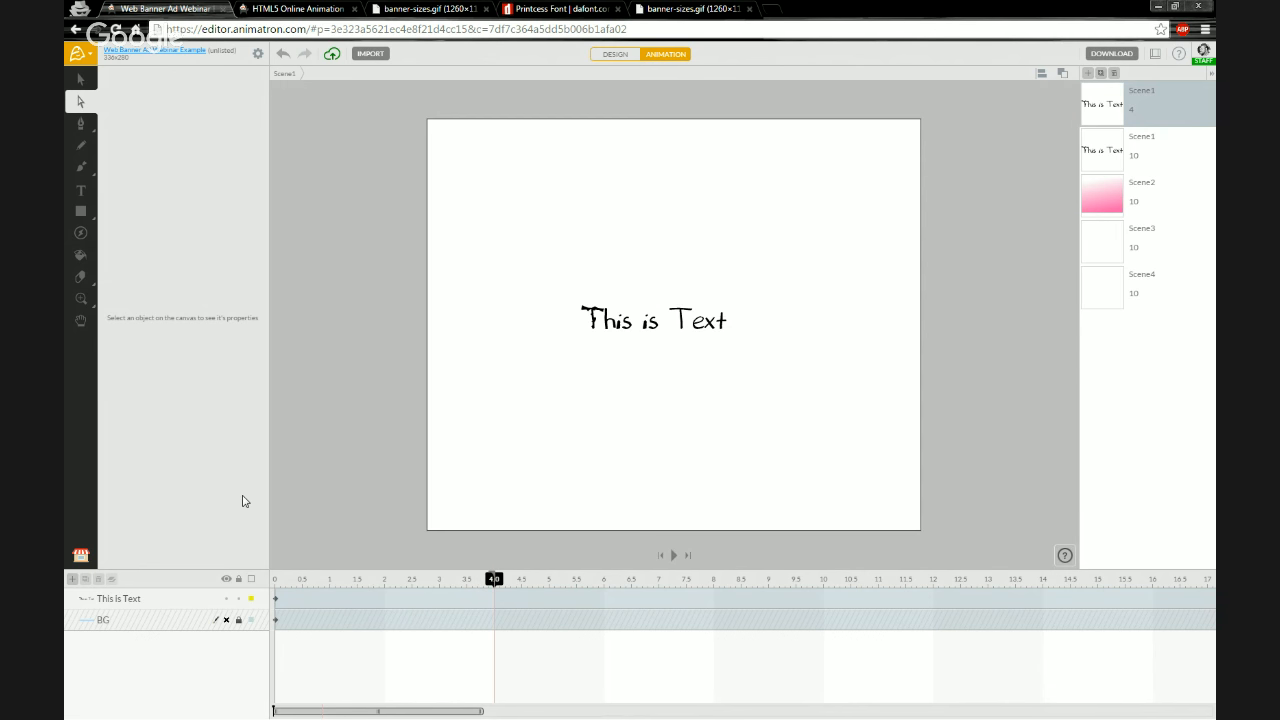
{"action": "key", "text": "space"}
{"action": "left_click", "coordinate": [80, 80]}
{"action": "left_click_drag", "start_coordinate": [538, 290], "coordinate": [776, 364]}
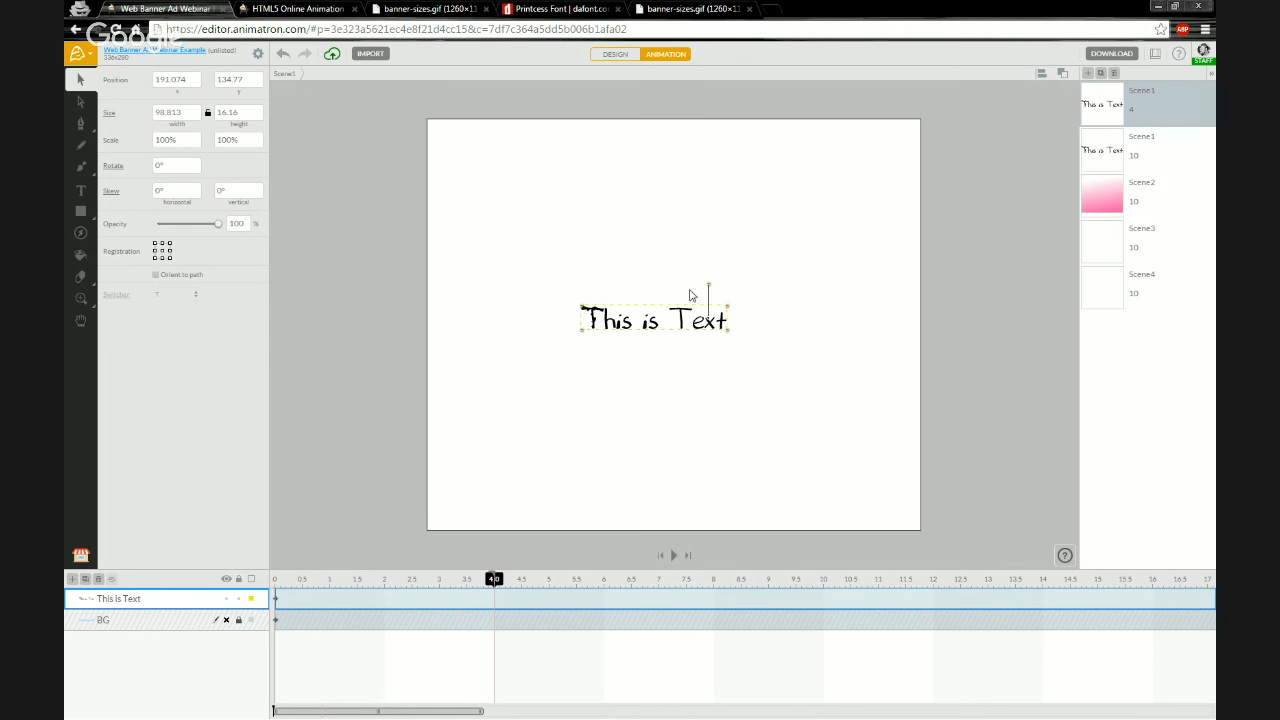
{"action": "key", "text": "Delete"}
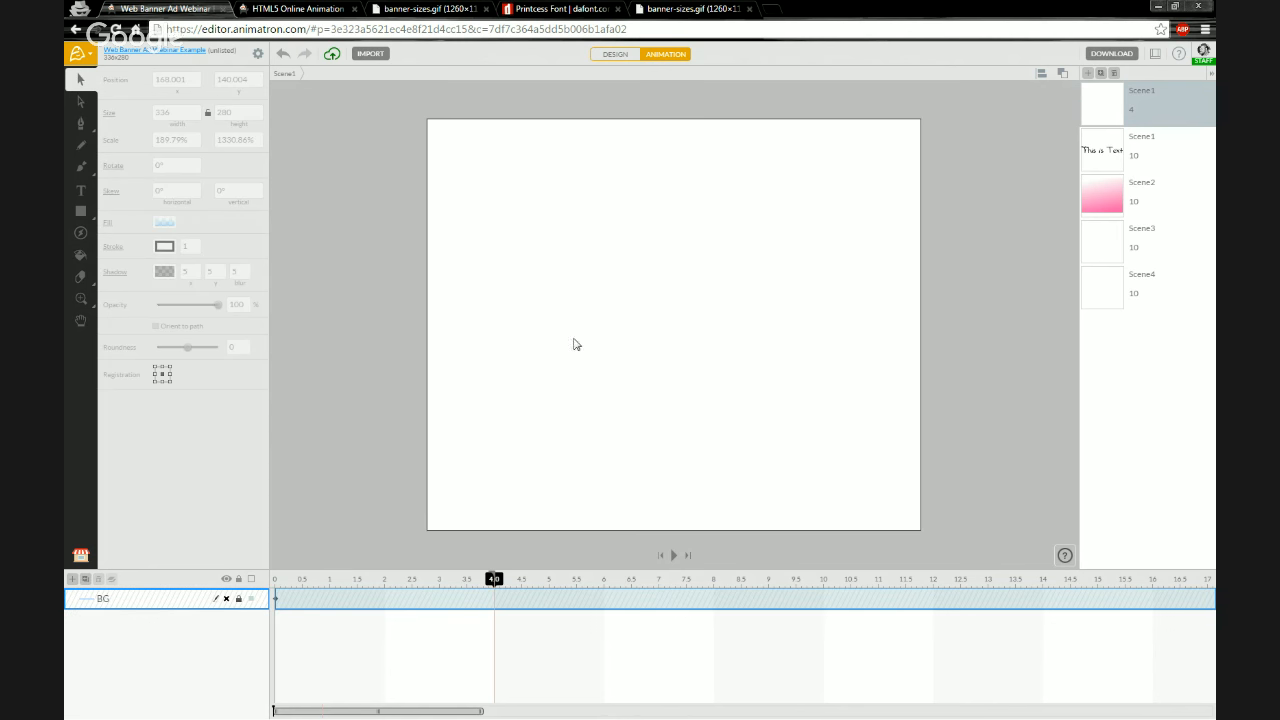
Import the cactus and googly eyes images from the Web Banner Ad folder into Scene1, declining the image sequence option
{"action": "scroll", "coordinate": [573, 340], "scroll_direction": "down", "scroll_amount": 4}
{"action": "scroll", "coordinate": [602, 436], "scroll_direction": "up", "scroll_amount": 2}
{"action": "scroll", "coordinate": [623, 243], "scroll_direction": "down", "scroll_amount": 2}
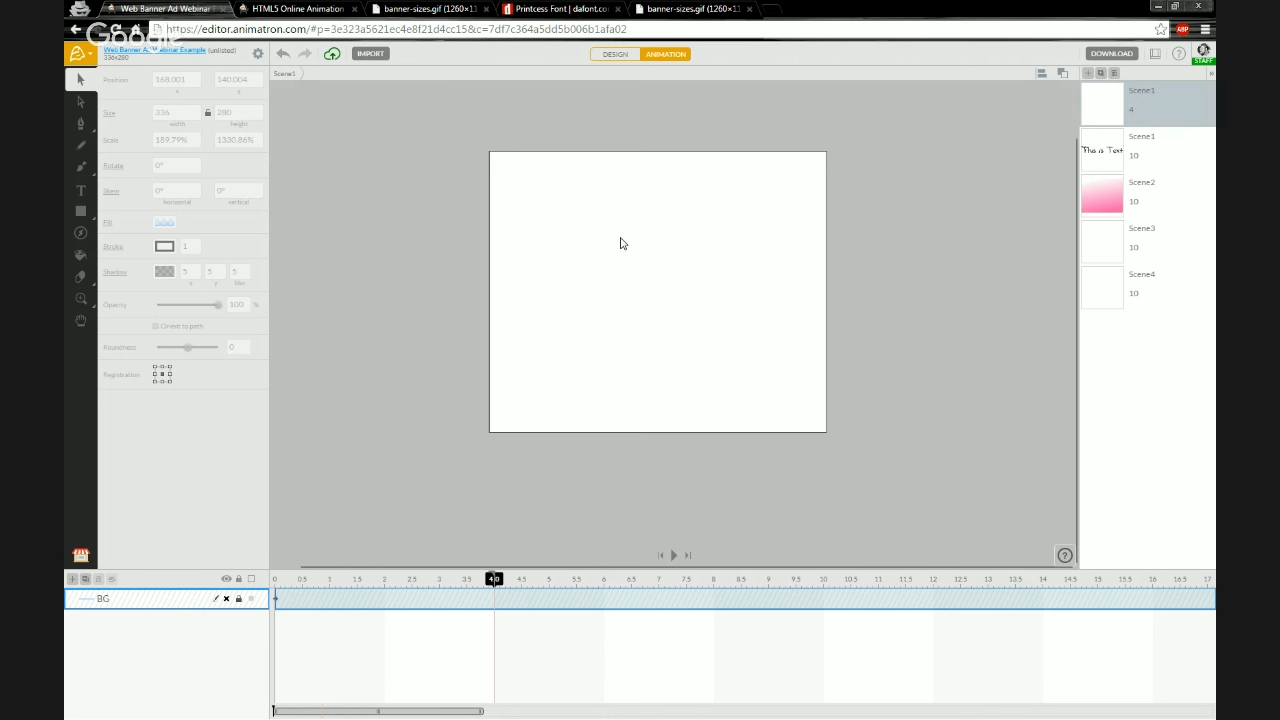
{"action": "scroll", "coordinate": [620, 196], "scroll_direction": "up", "scroll_amount": 1}
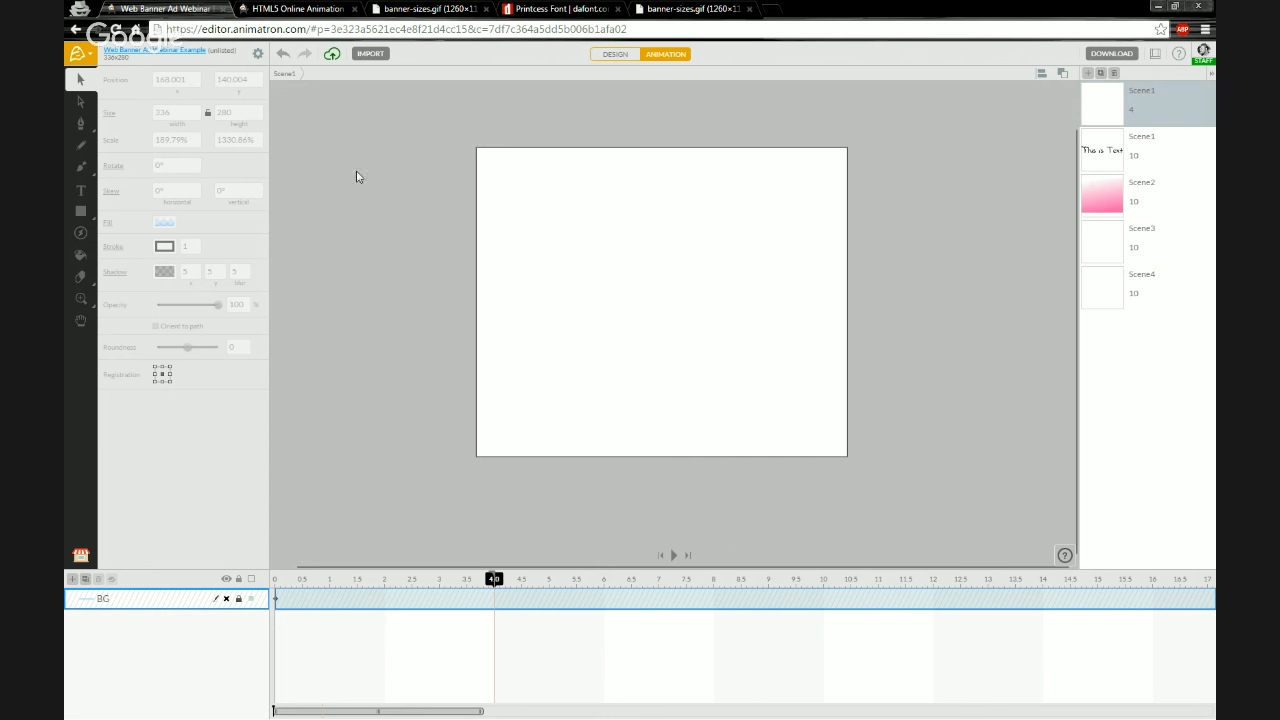
{"action": "left_click", "coordinate": [383, 203]}
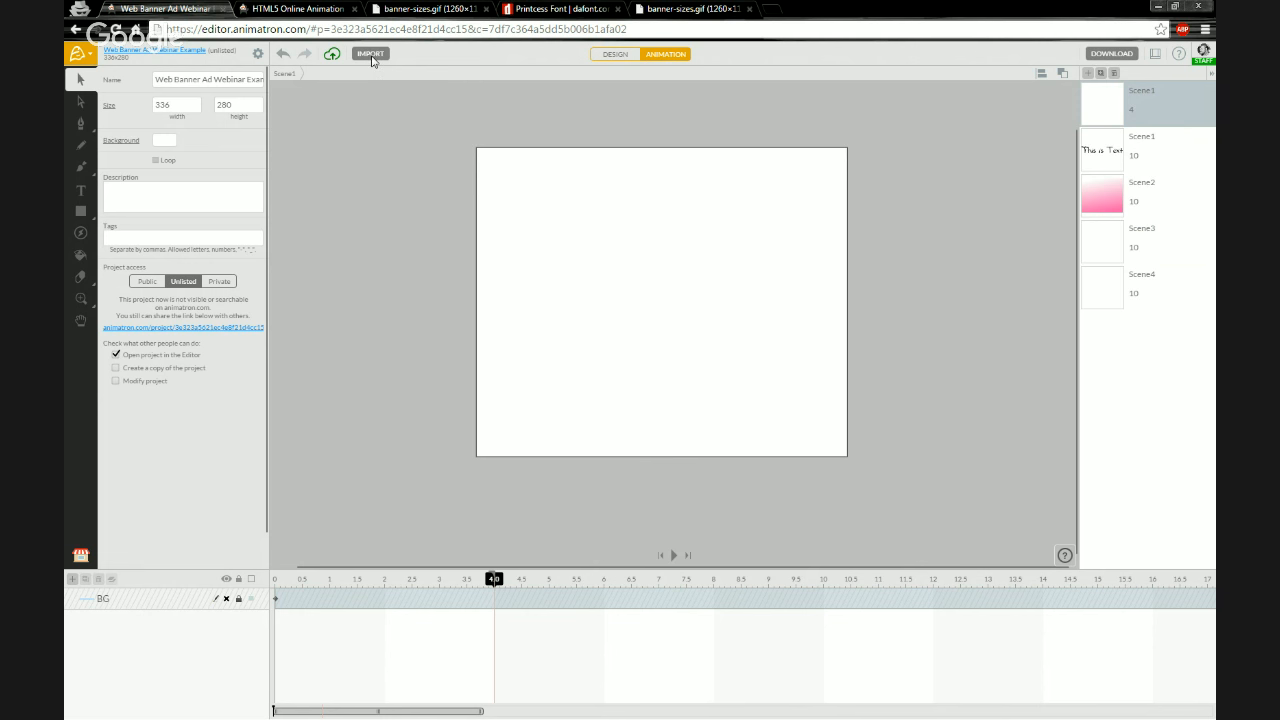
{"action": "left_click", "coordinate": [371, 56]}
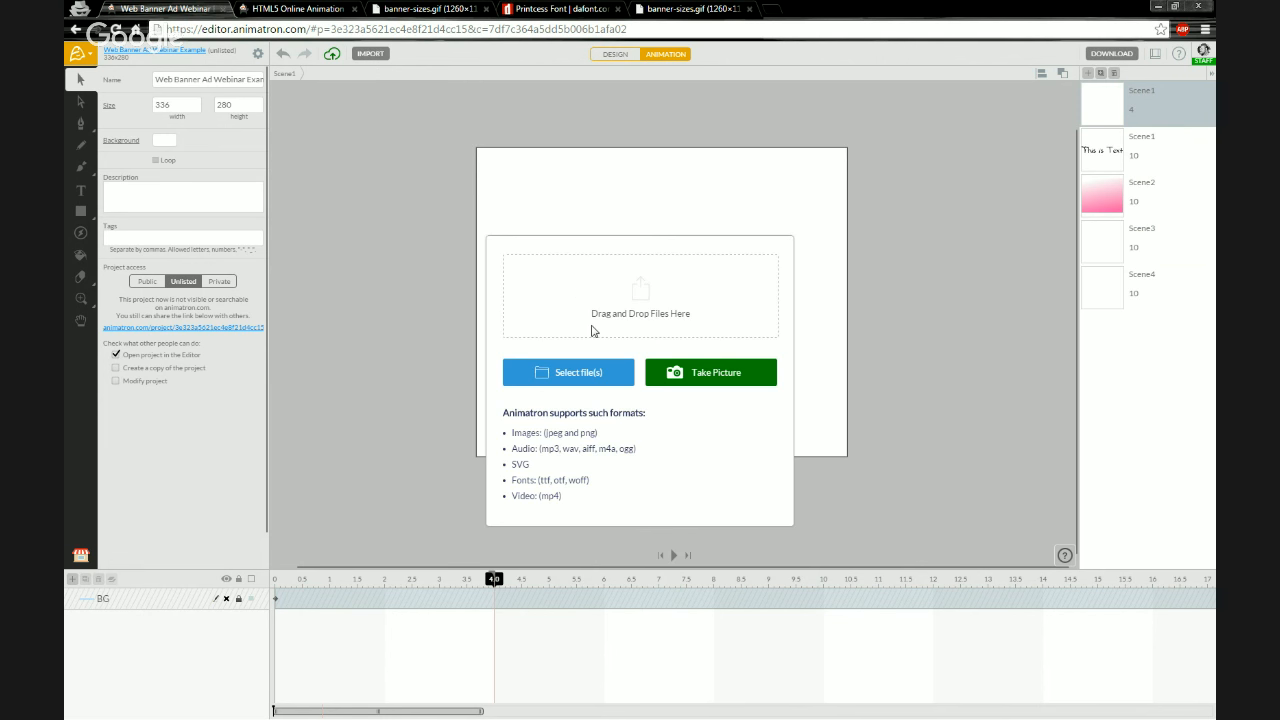
{"action": "left_click", "coordinate": [565, 382]}
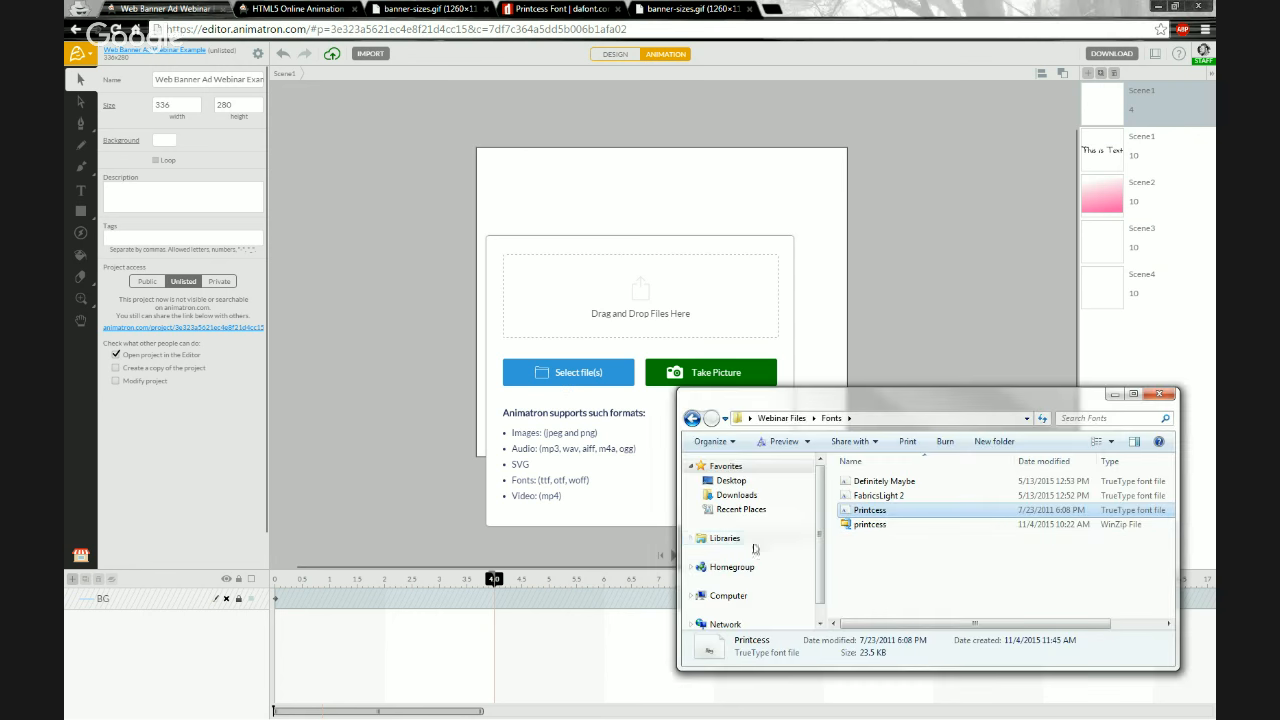
{"action": "left_click", "coordinate": [792, 418]}
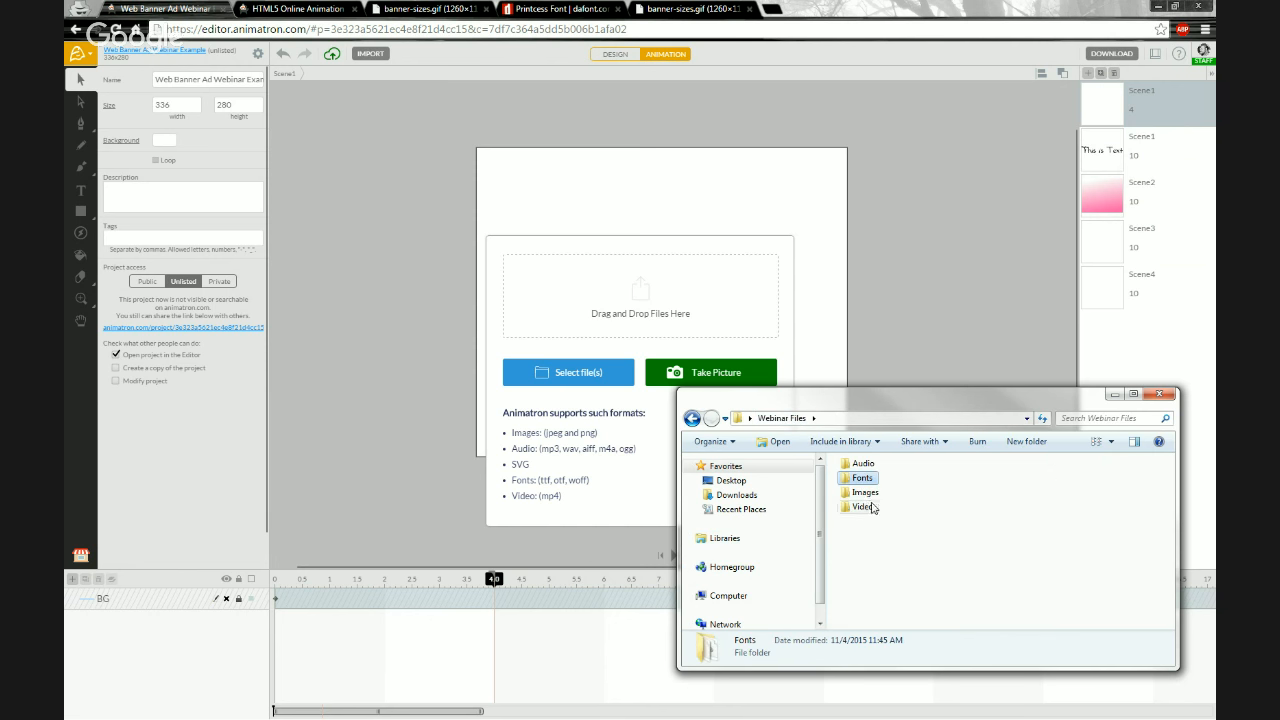
{"action": "double_click", "coordinate": [870, 509]}
{"action": "double_click", "coordinate": [951, 497]}
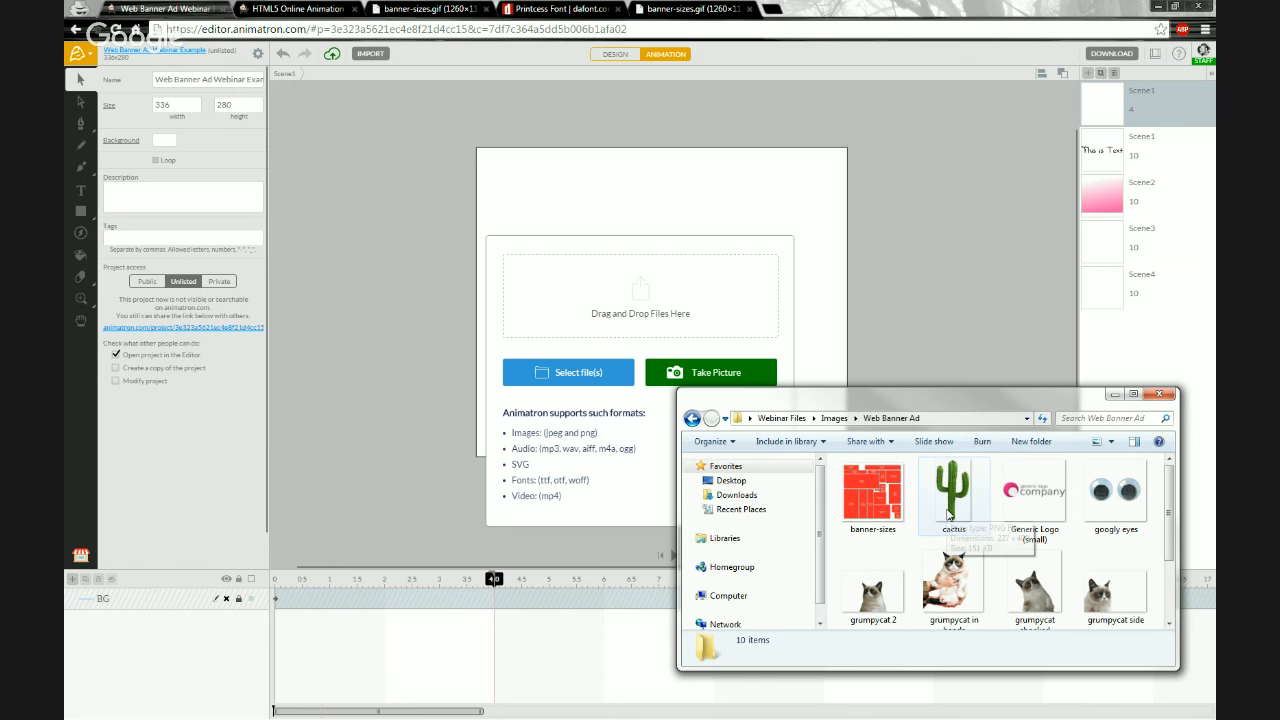
{"action": "left_click", "coordinate": [950, 500]}
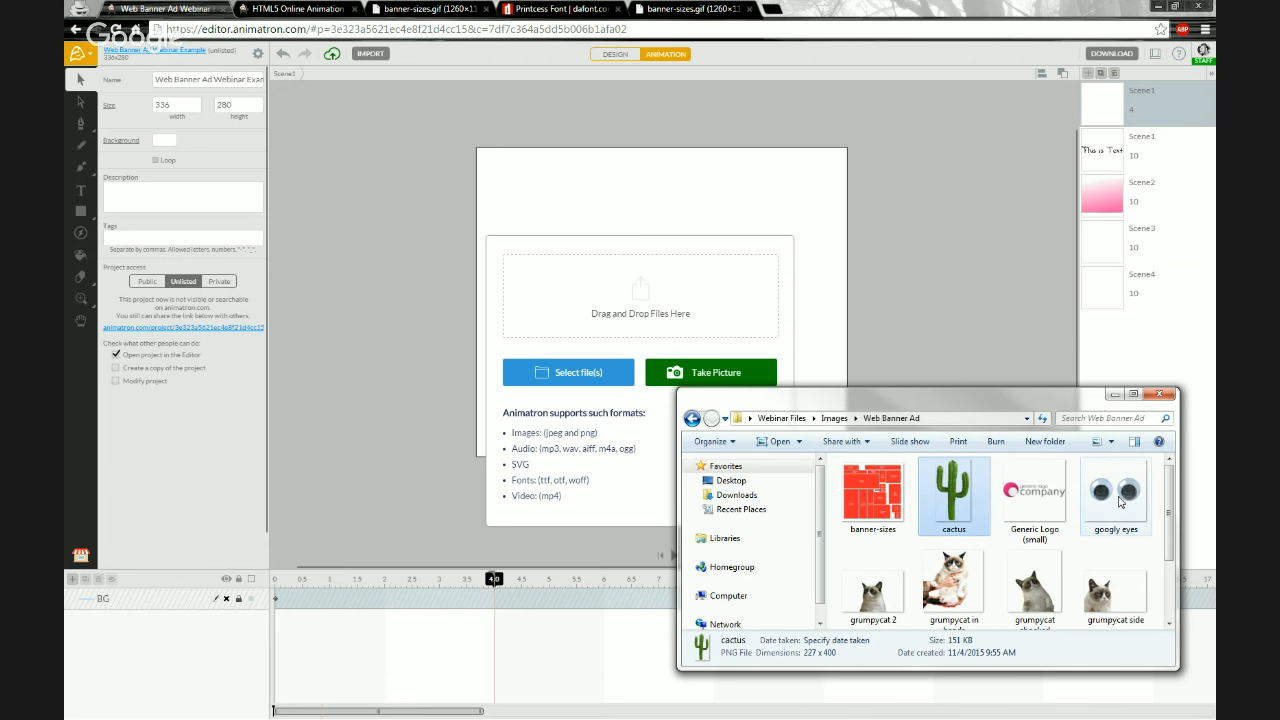
{"action": "left_click", "coordinate": [1120, 500], "text": "ctrl"}
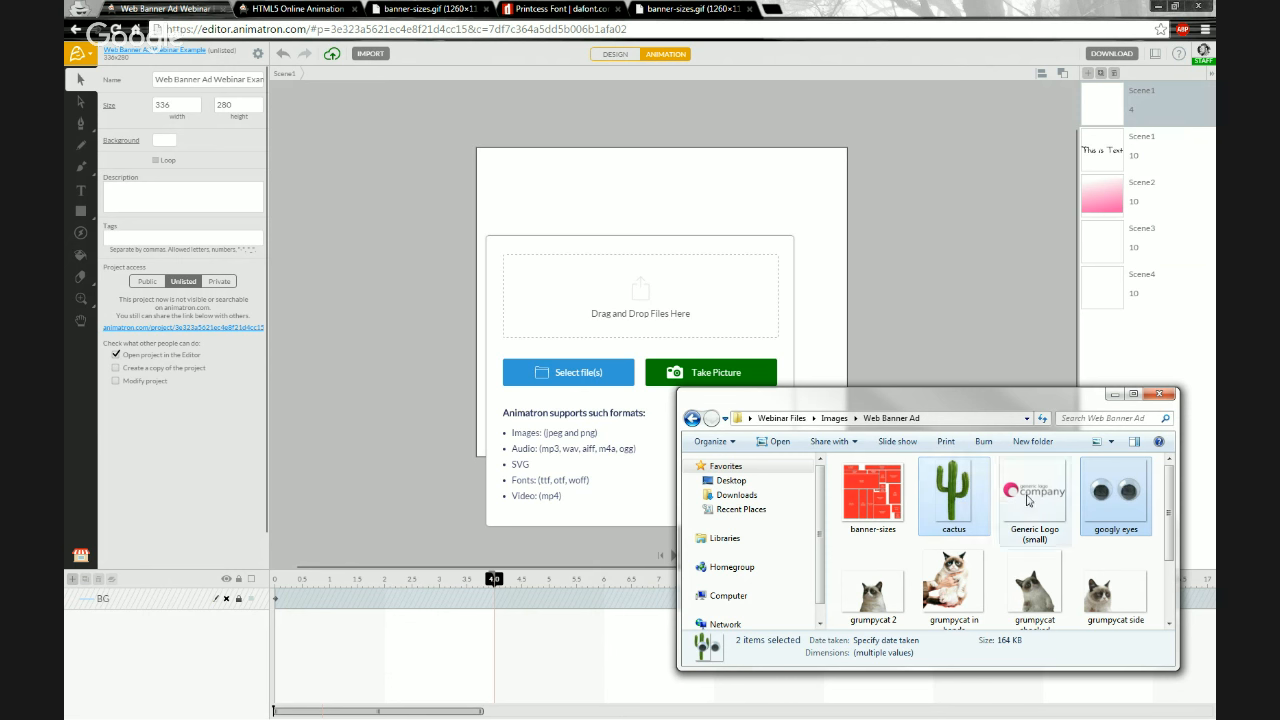
{"action": "left_click_drag", "start_coordinate": [951, 497], "coordinate": [627, 297]}
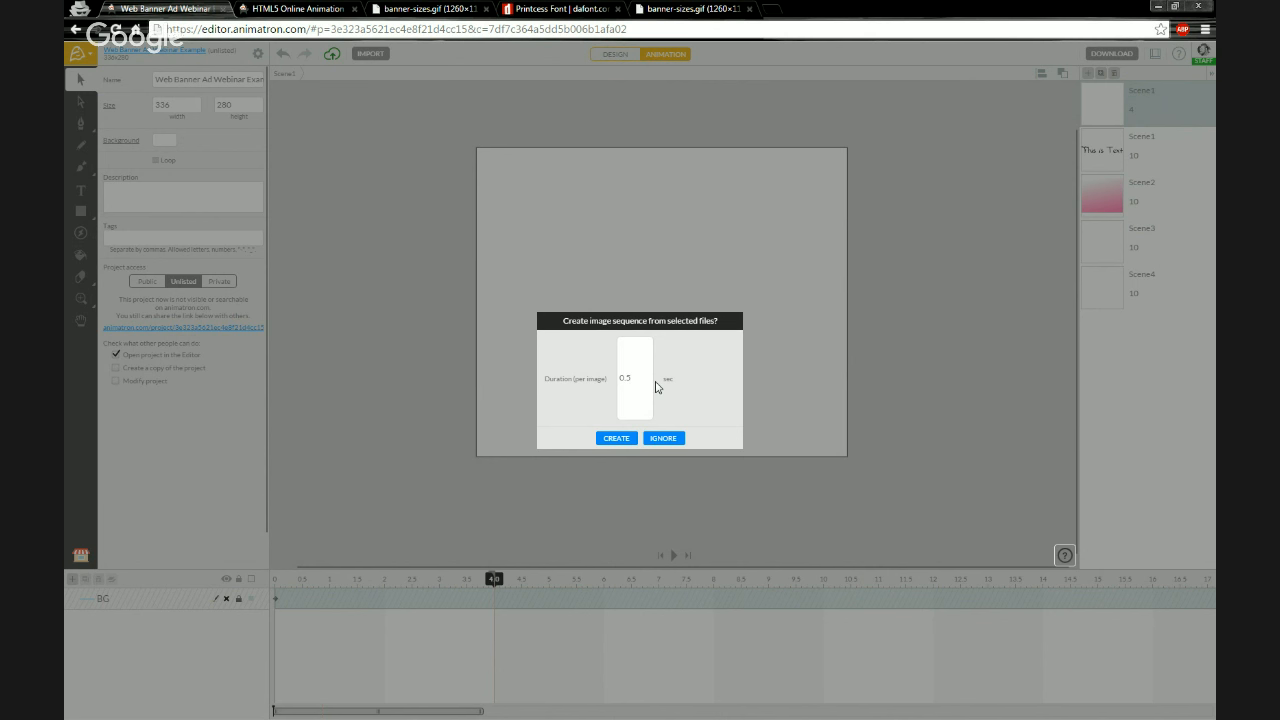
{"action": "left_click", "coordinate": [660, 440]}
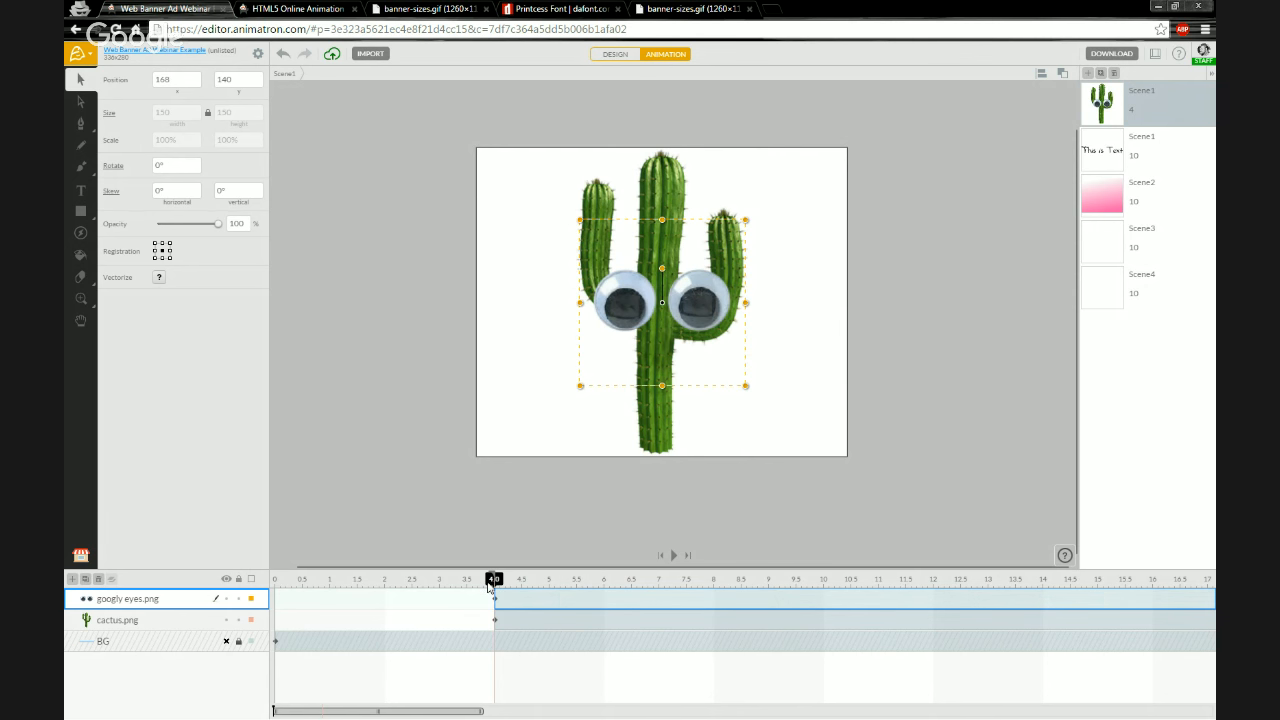
Move the googly eyes and cactus layers so both start at the beginning of the timeline, and return the playhead to 0
{"action": "mouse_move", "coordinate": [489, 585]}
{"action": "left_mouse_down"}
{"action": "mouse_move", "coordinate": [396, 587]}
{"action": "mouse_move", "coordinate": [494, 585]}
{"action": "left_mouse_up"}
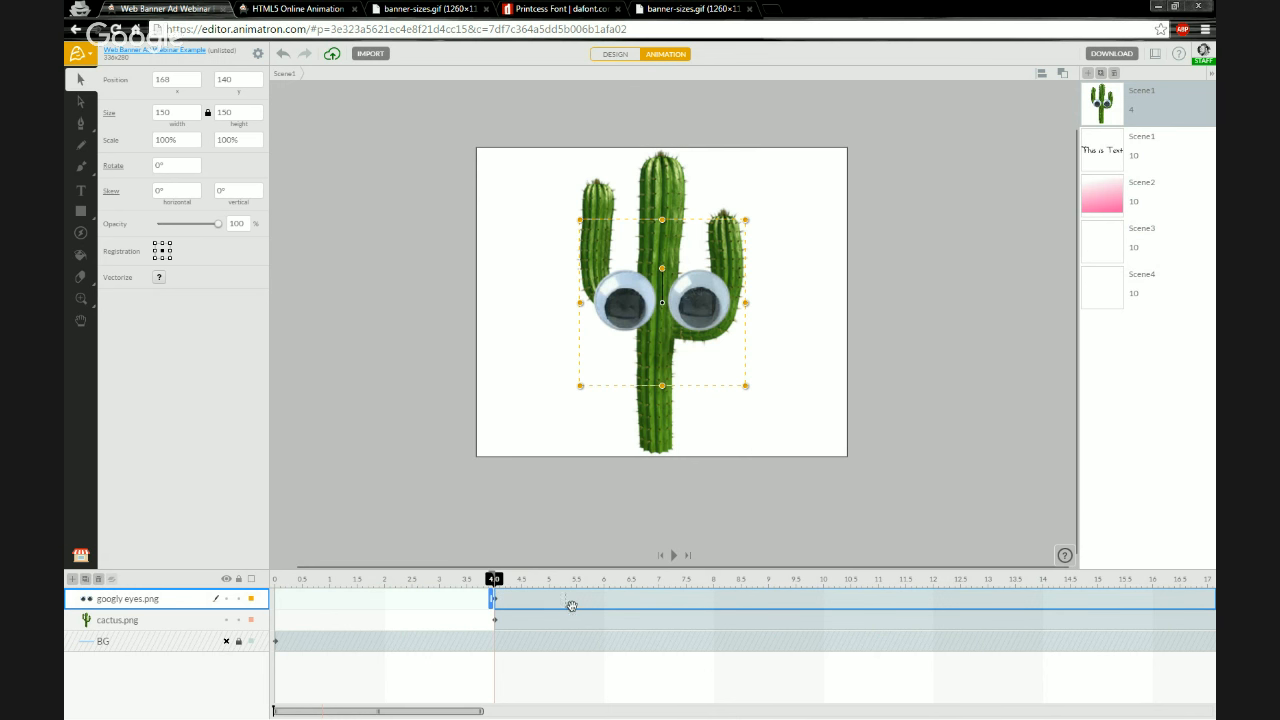
{"action": "left_click_drag", "start_coordinate": [583, 602], "coordinate": [321, 601]}
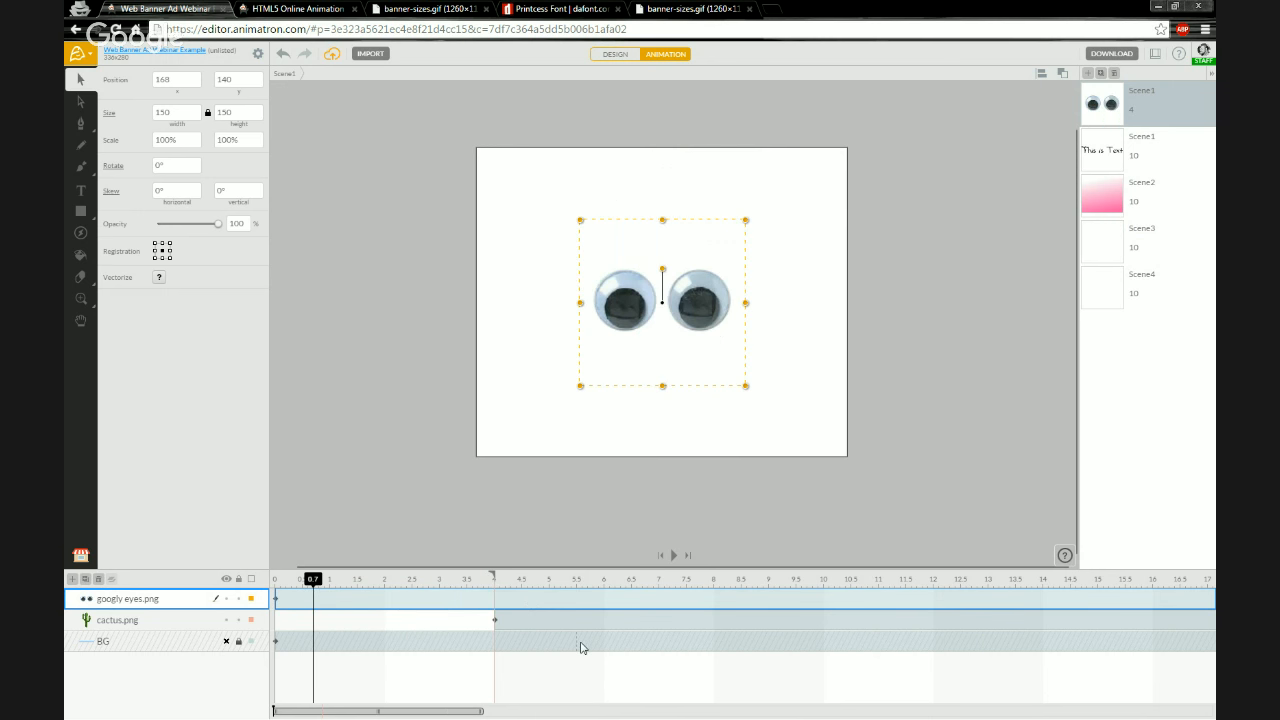
{"action": "left_click", "coordinate": [547, 617]}
{"action": "left_click_drag", "start_coordinate": [563, 623], "coordinate": [266, 588]}
{"action": "left_click", "coordinate": [277, 588]}
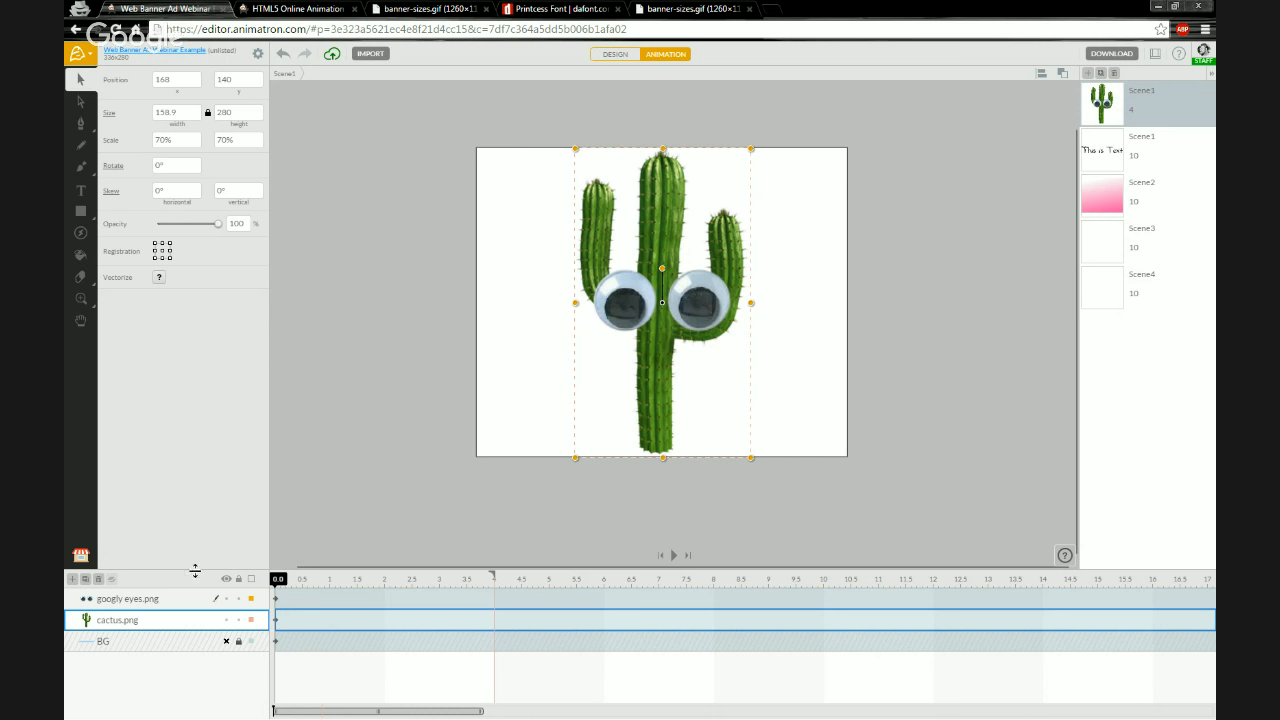
Zoom in on the stage, select the cactus, and hide the googly eyes layer
{"action": "scroll", "coordinate": [675, 304], "scroll_direction": "up", "scroll_amount": 2}
{"action": "scroll", "coordinate": [675, 304], "scroll_direction": "up", "scroll_amount": 2}
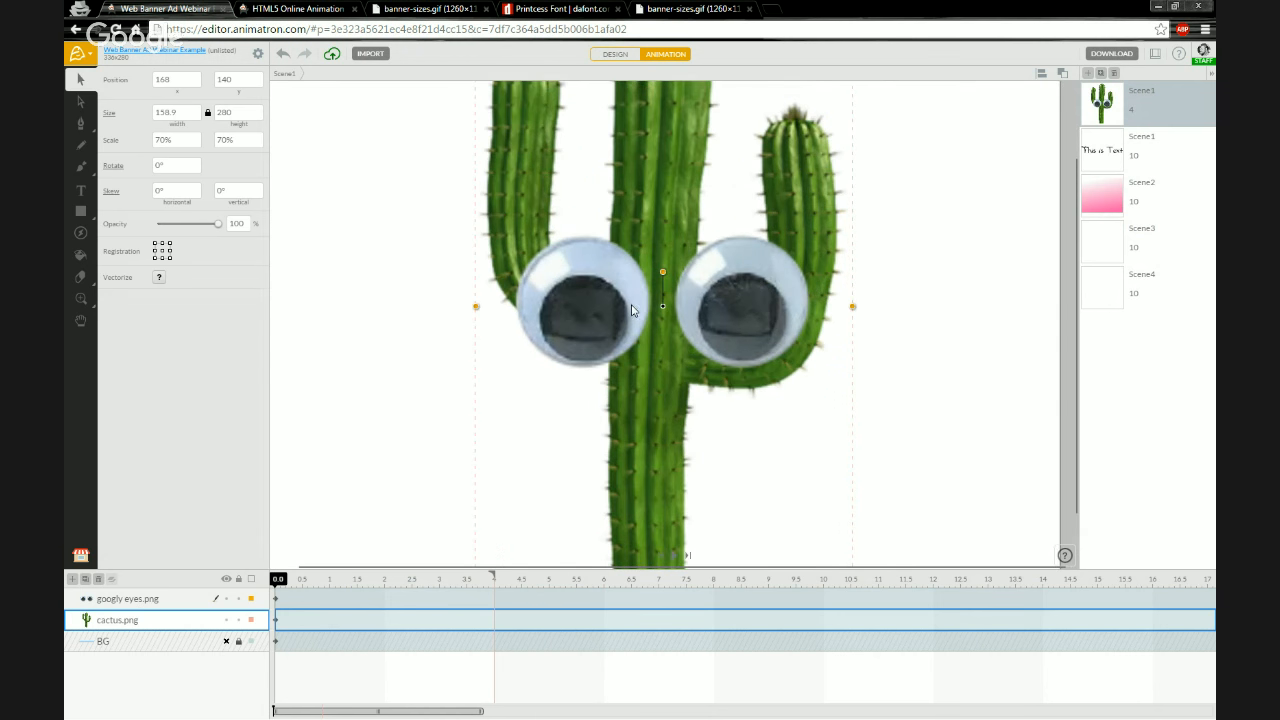
{"action": "scroll", "coordinate": [630, 311], "scroll_direction": "down", "scroll_amount": 2}
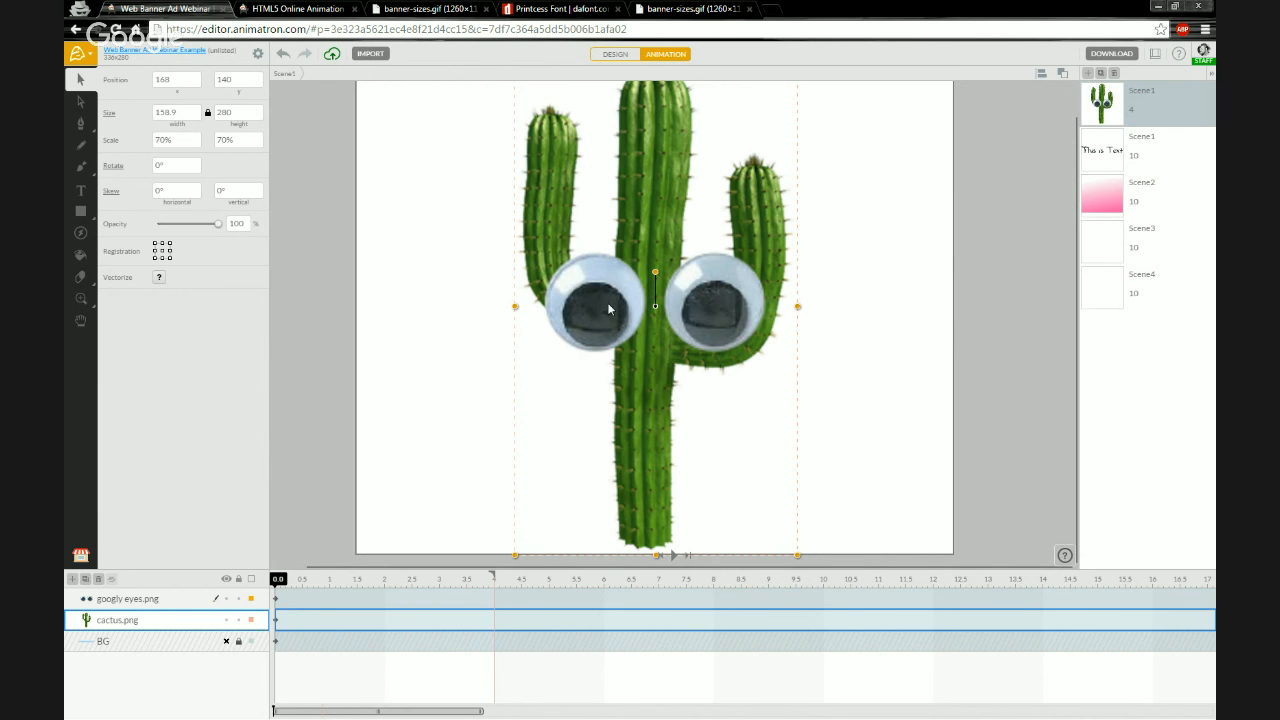
{"action": "scroll", "coordinate": [675, 148], "scroll_direction": "up", "scroll_amount": 1}
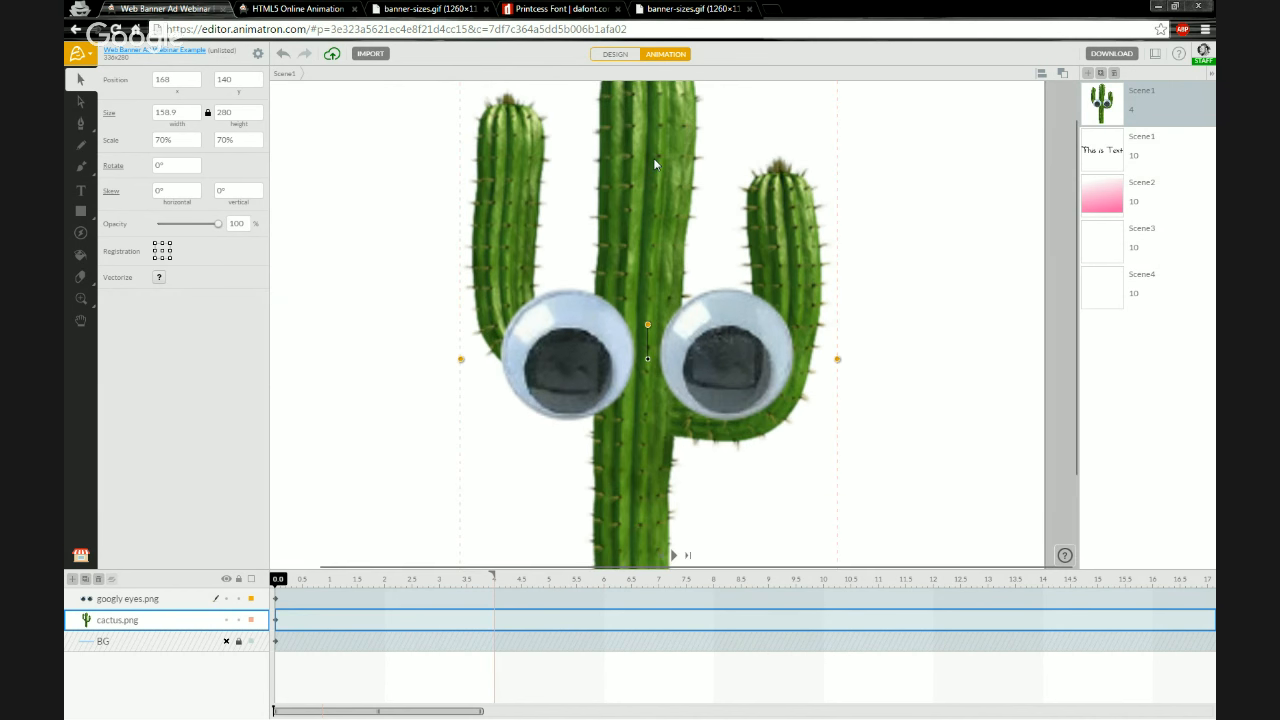
{"action": "left_click_drag", "start_coordinate": [608, 217], "coordinate": [606, 322]}
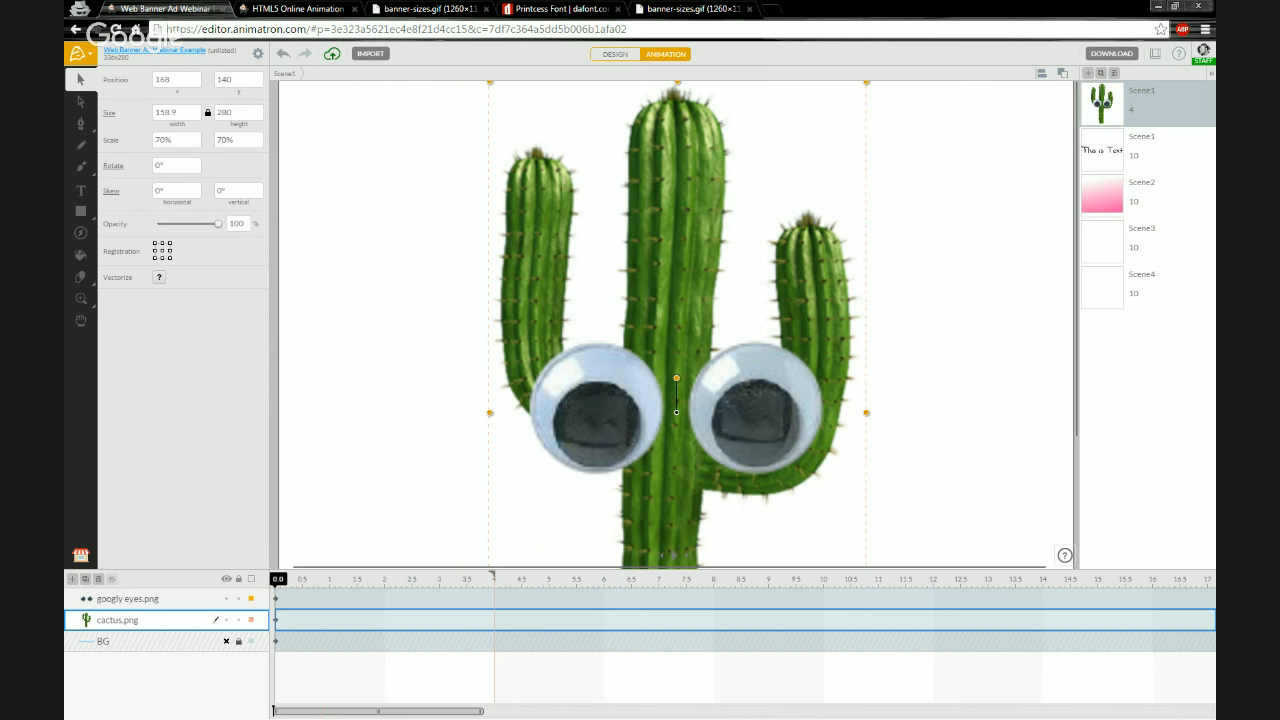
{"action": "key", "text": "alt+Tab"}
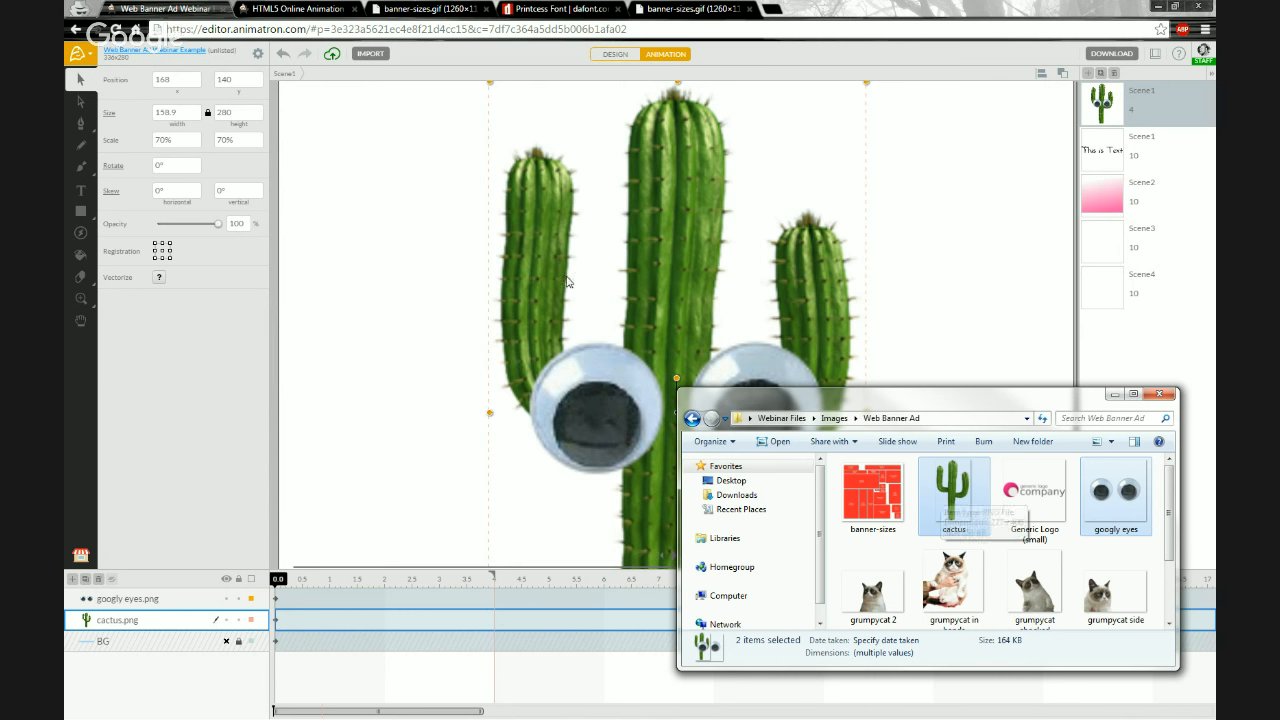
{"action": "left_click", "coordinate": [451, 229]}
{"action": "scroll", "coordinate": [441, 309], "scroll_direction": "down", "scroll_amount": 6}
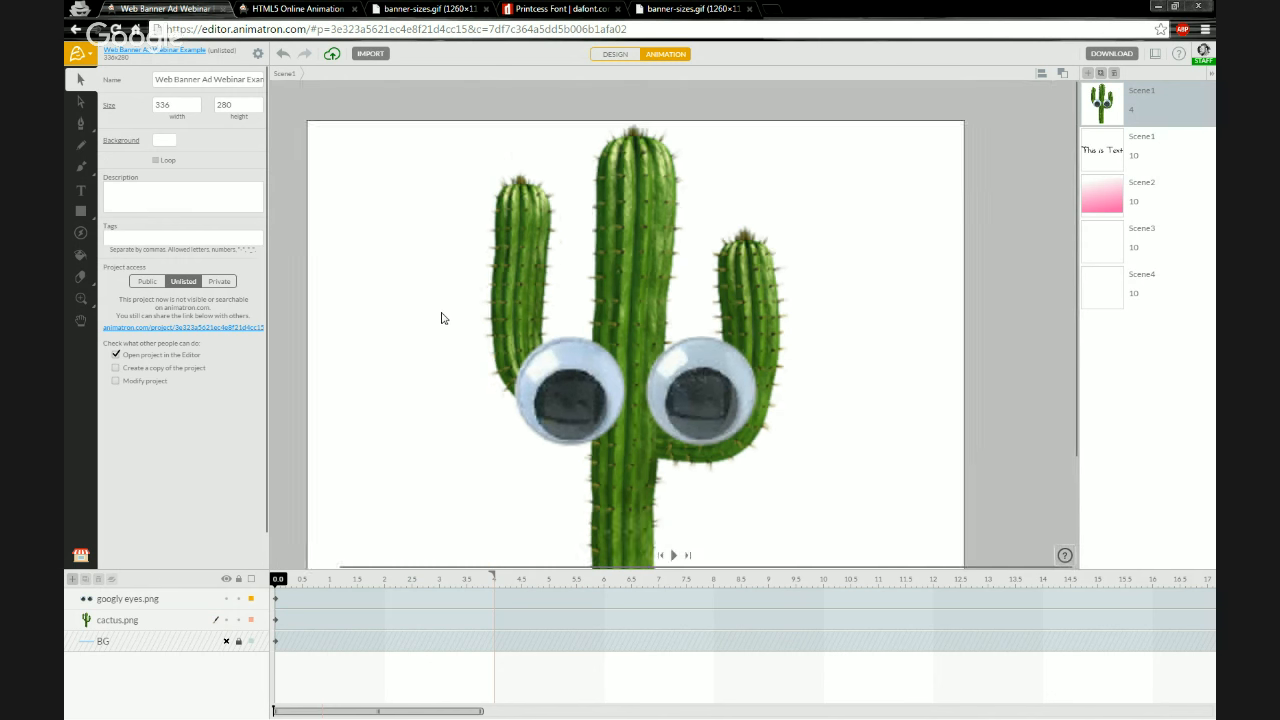
{"action": "scroll", "coordinate": [441, 448], "scroll_direction": "up", "scroll_amount": 1}
{"action": "left_click_drag", "start_coordinate": [449, 412], "coordinate": [507, 381]}
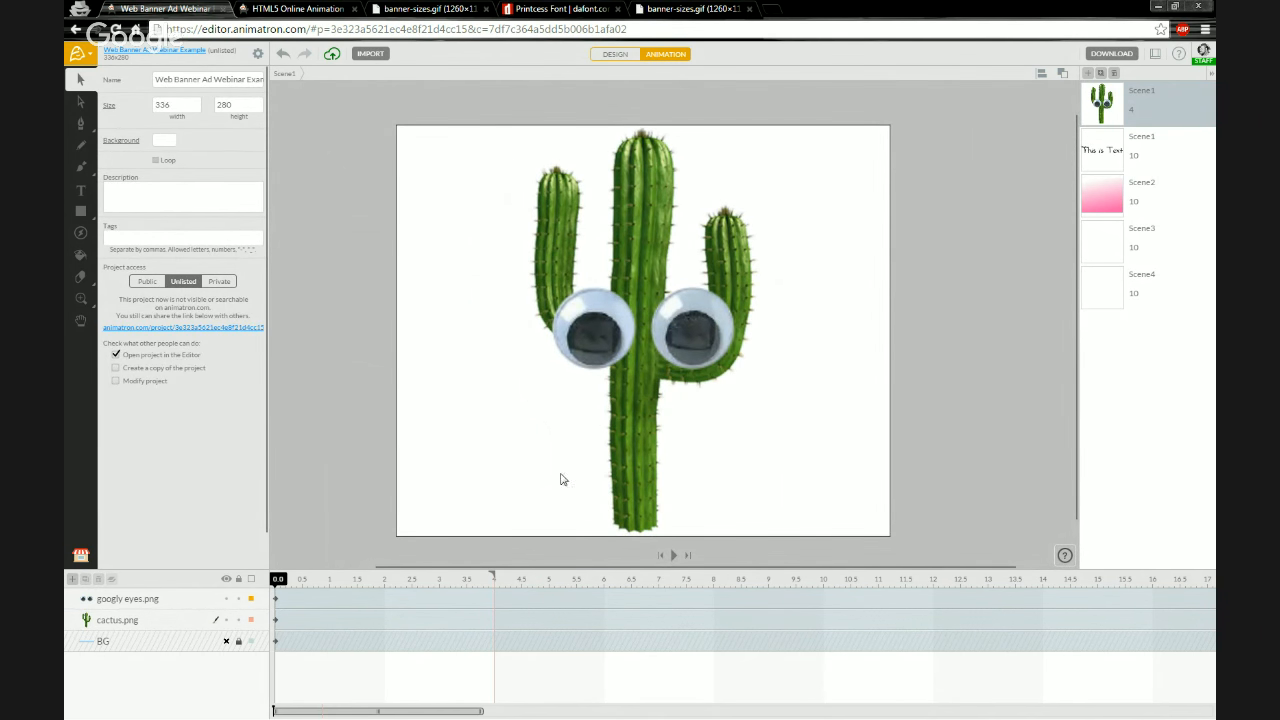
{"action": "left_click", "coordinate": [630, 220]}
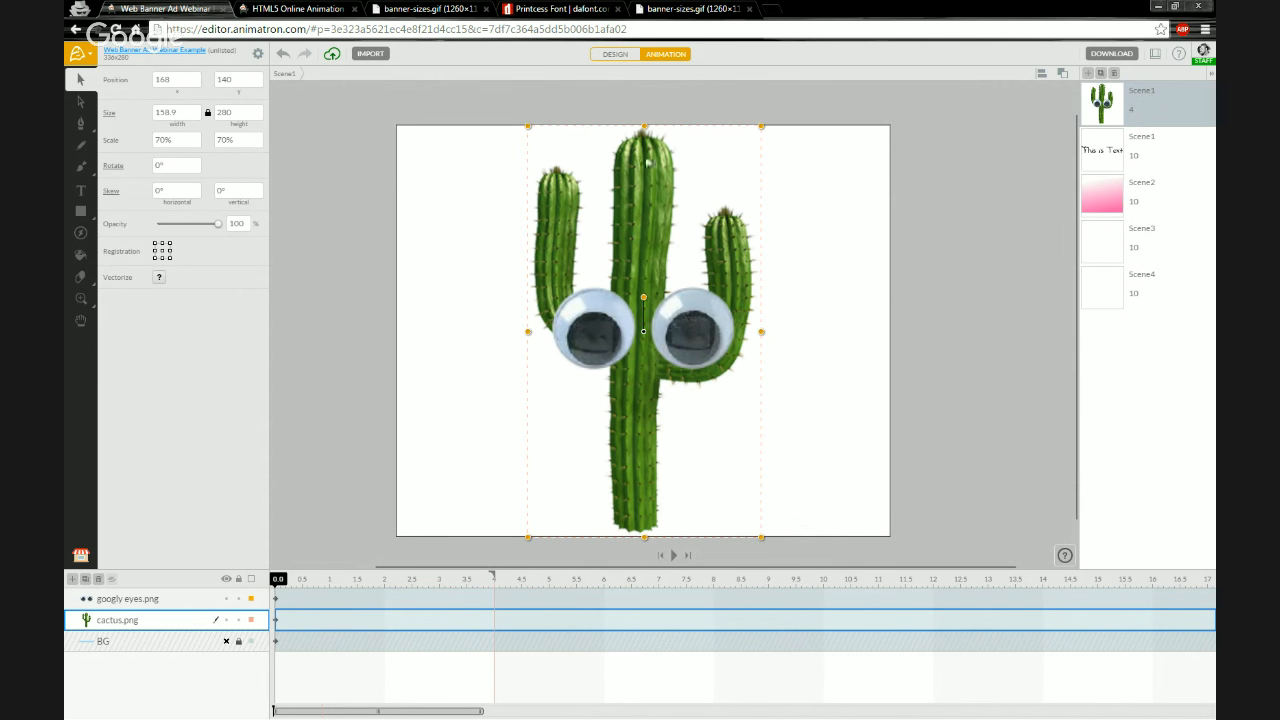
{"action": "left_click", "coordinate": [227, 599]}
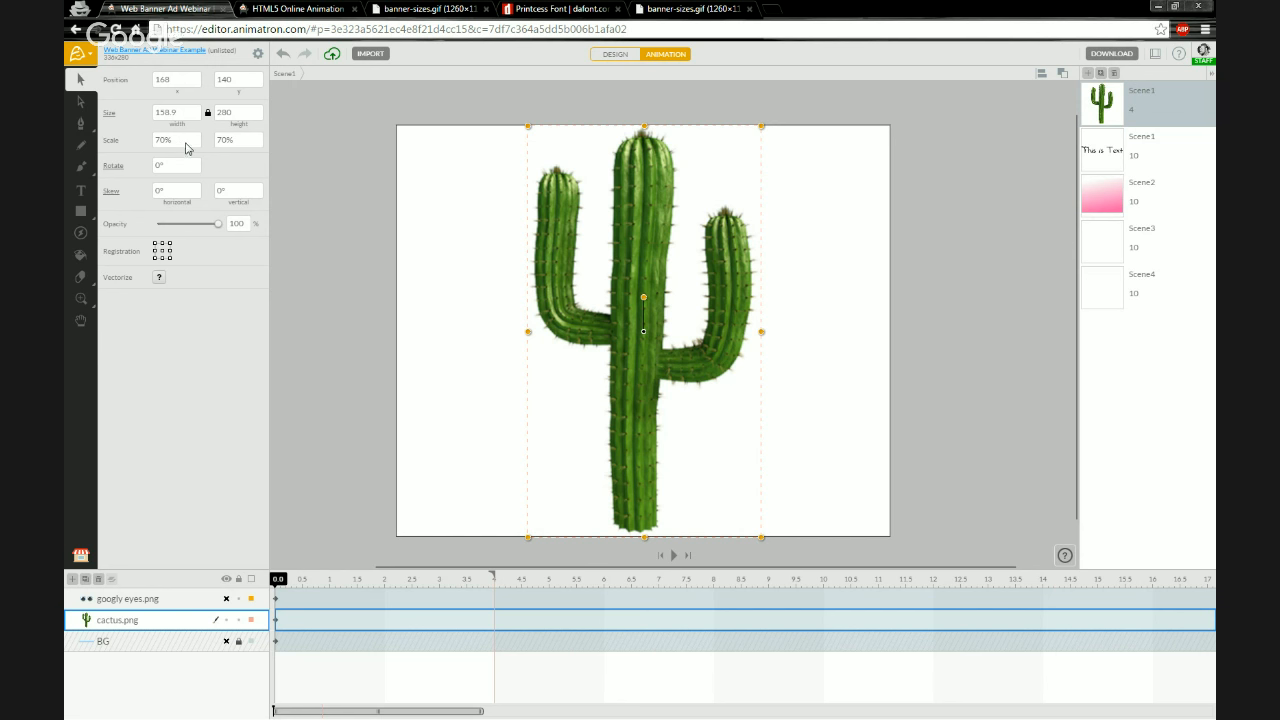
Set the cactus's scale to 100%
{"action": "left_click", "coordinate": [185, 147]}
{"action": "left_click", "coordinate": [183, 146]}
{"action": "left_click_drag", "start_coordinate": [174, 144], "coordinate": [130, 143]}
{"action": "type", "text": "100"}
{"action": "key", "text": "Return"}
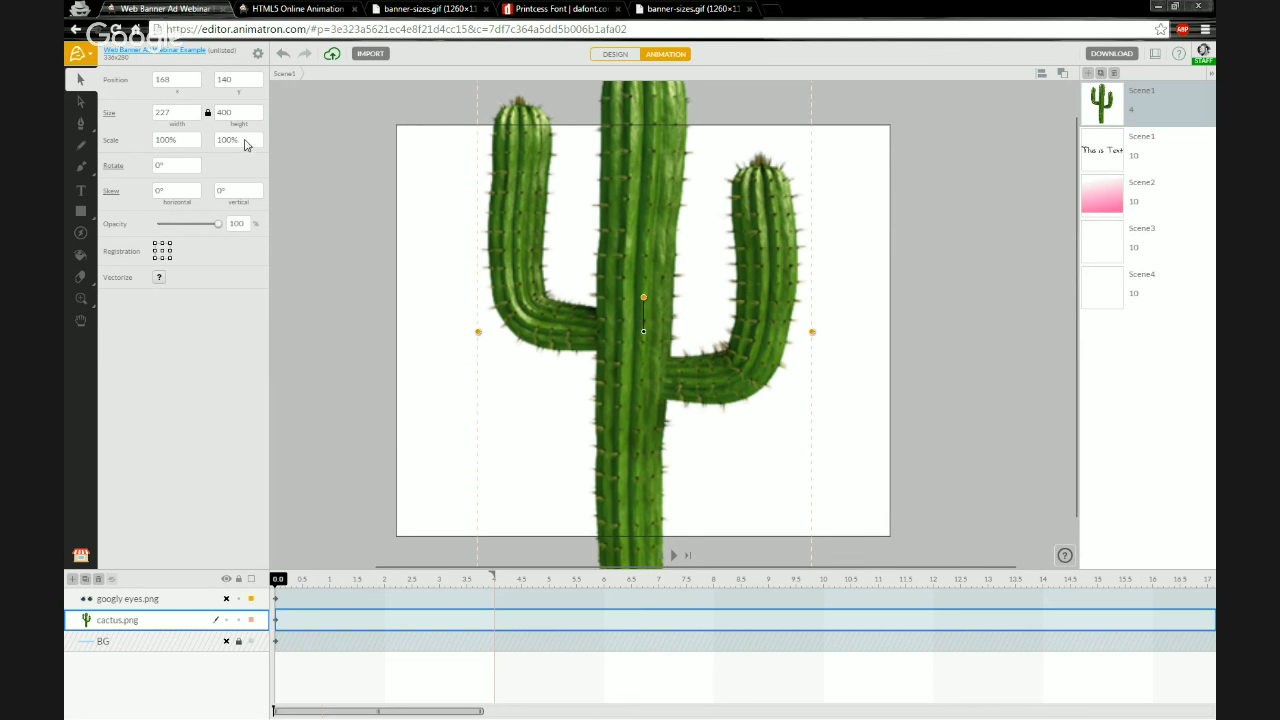
Zoom in and out to examine the full-size cactus against the banner area, then reselect it
{"action": "left_click", "coordinate": [383, 245]}
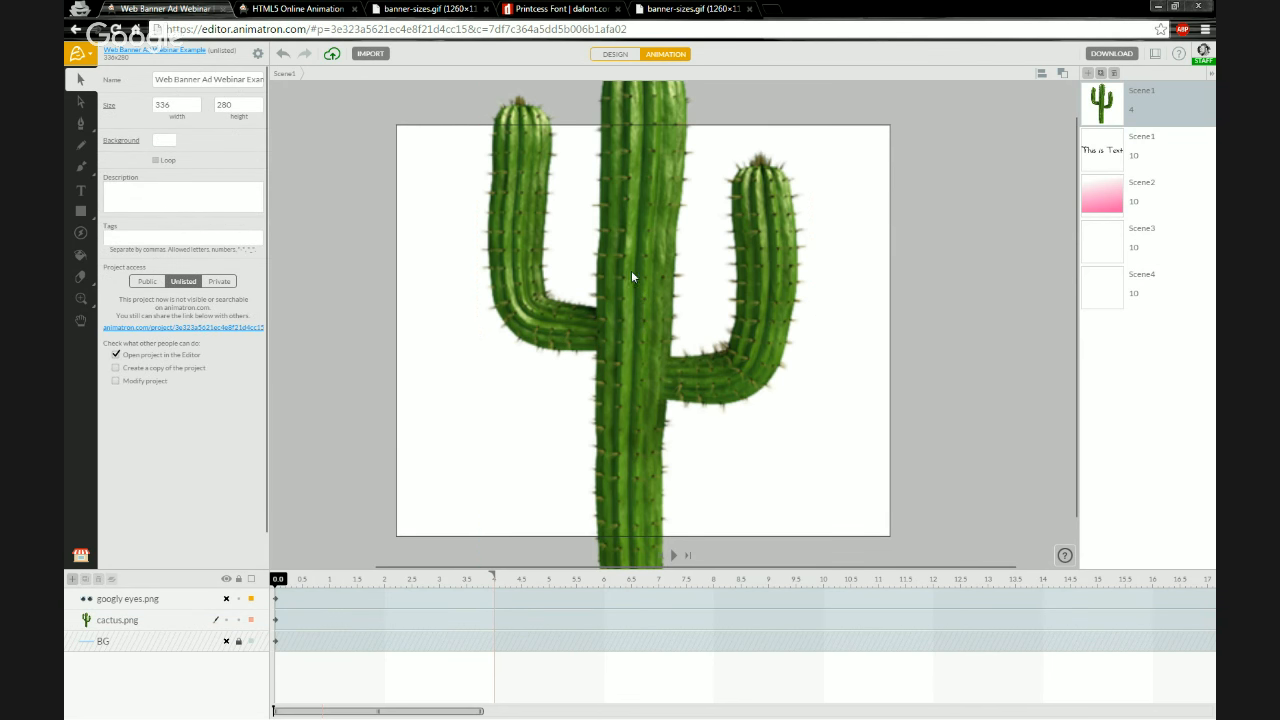
{"action": "scroll", "coordinate": [620, 303], "scroll_direction": "down", "scroll_amount": 2}
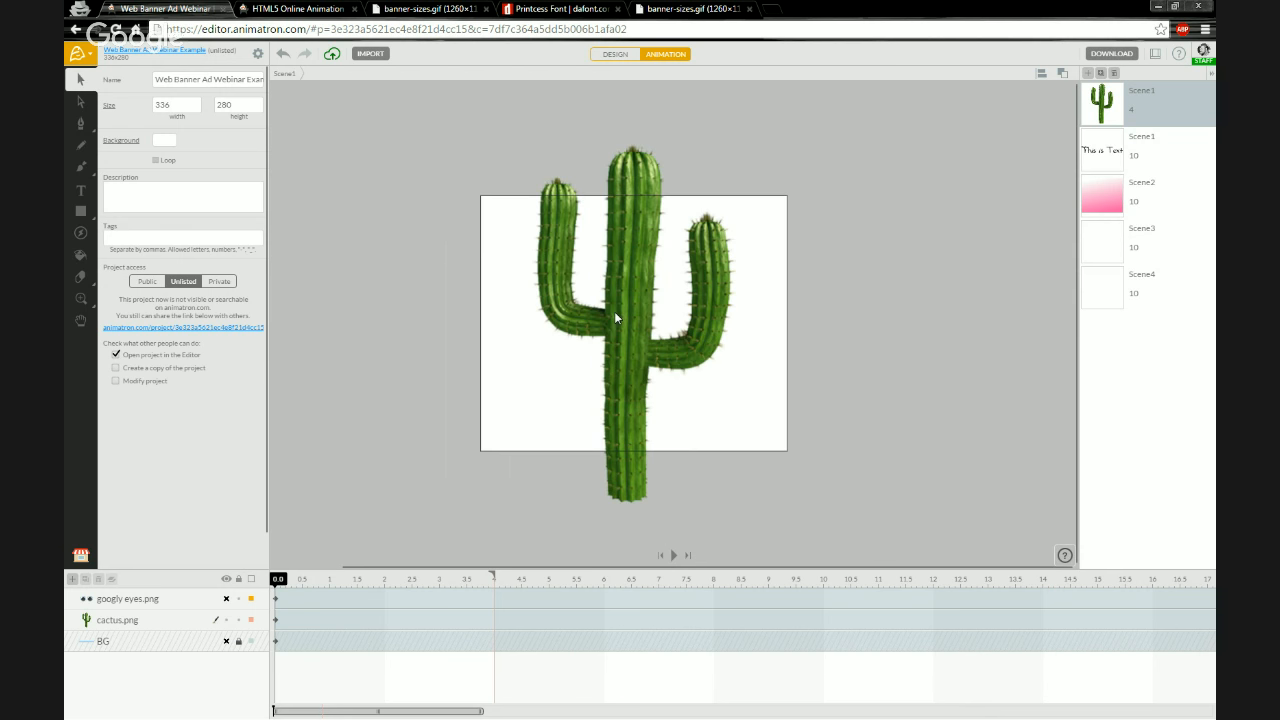
{"action": "scroll", "coordinate": [618, 306], "scroll_direction": "up", "scroll_amount": 5}
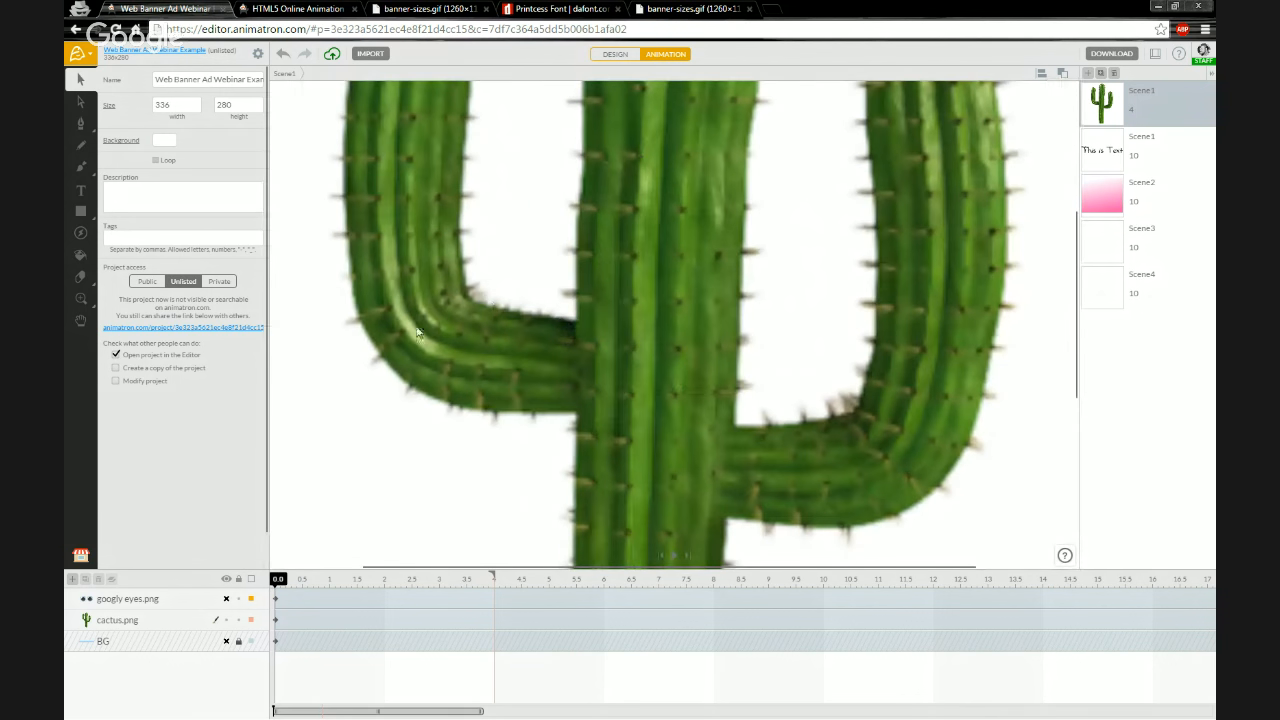
{"action": "scroll", "coordinate": [502, 323], "scroll_direction": "down", "scroll_amount": 4}
{"action": "scroll", "coordinate": [510, 318], "scroll_direction": "up", "scroll_amount": 2}
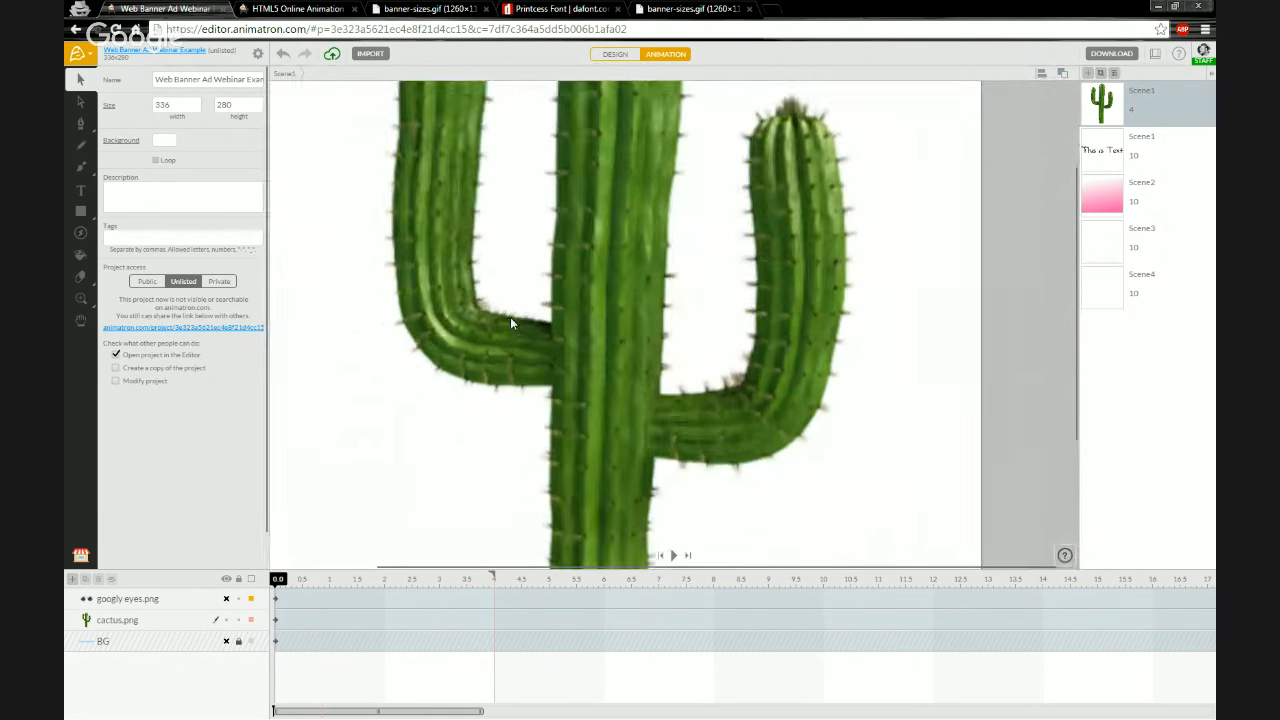
{"action": "scroll", "coordinate": [515, 317], "scroll_direction": "down", "scroll_amount": 1}
{"action": "scroll", "coordinate": [516, 318], "scroll_direction": "down", "scroll_amount": 1}
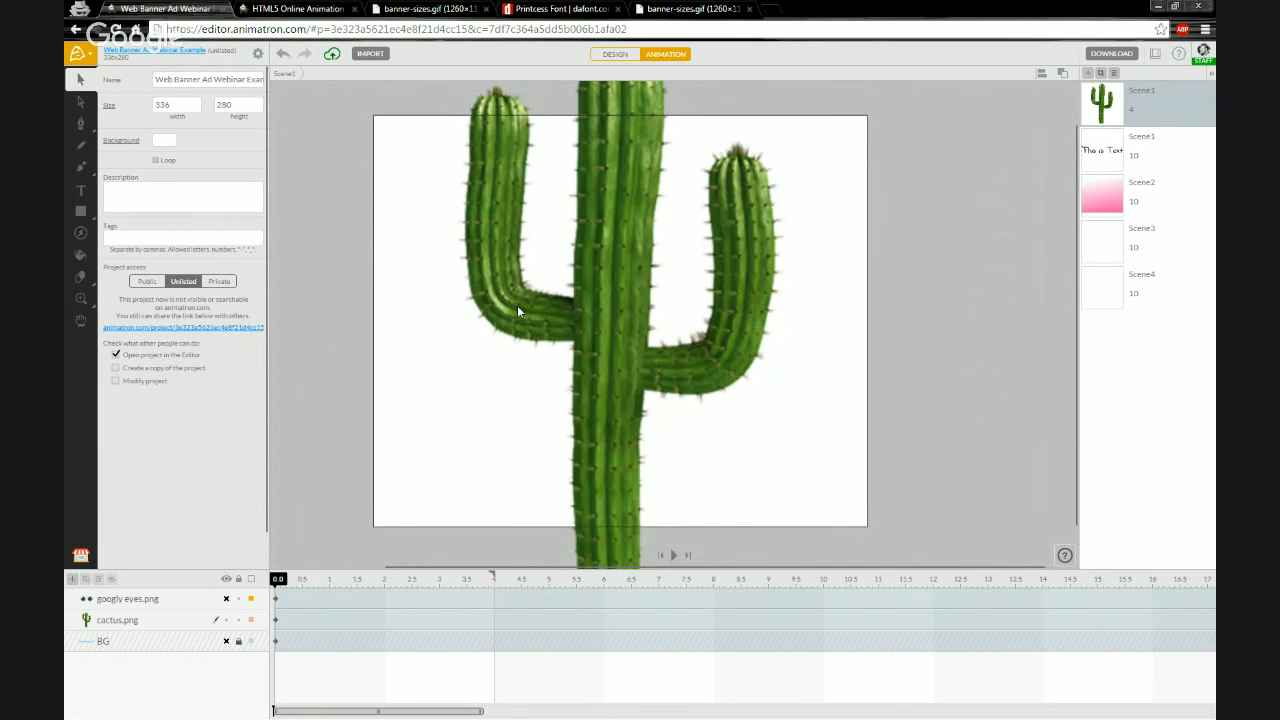
{"action": "scroll", "coordinate": [505, 306], "scroll_direction": "up", "scroll_amount": 3}
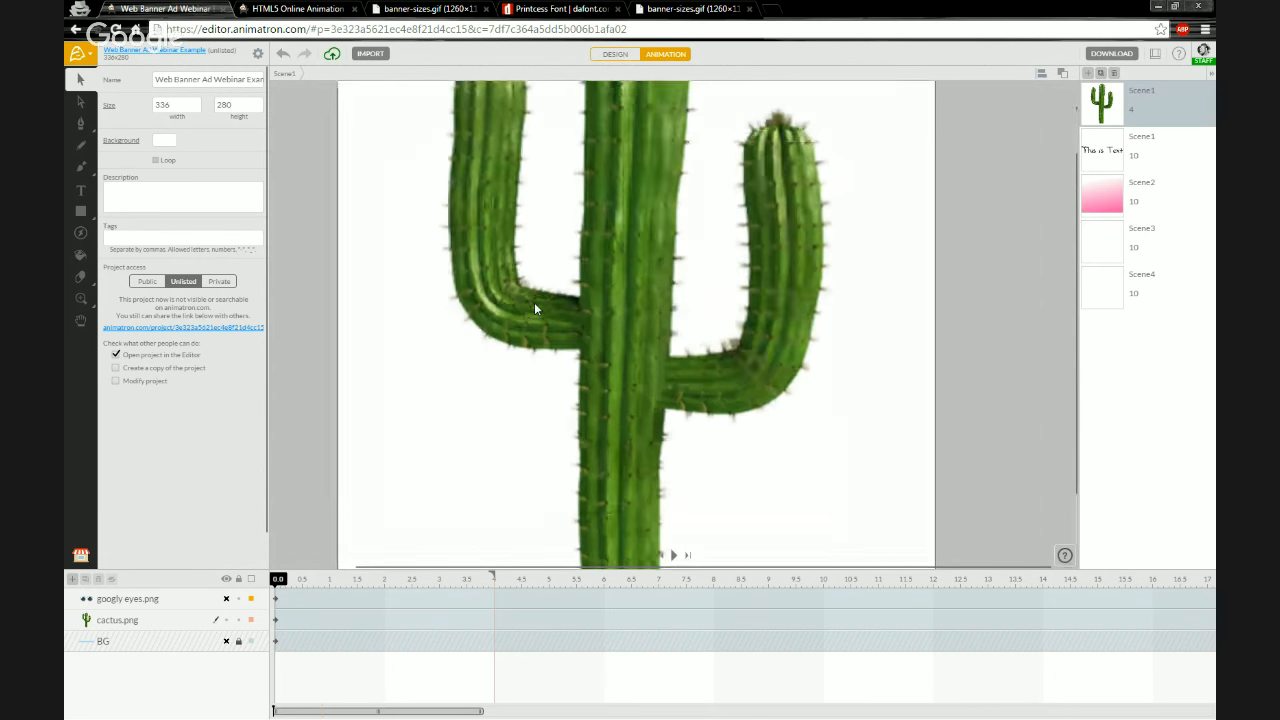
{"action": "scroll", "coordinate": [534, 309], "scroll_direction": "down", "scroll_amount": 4}
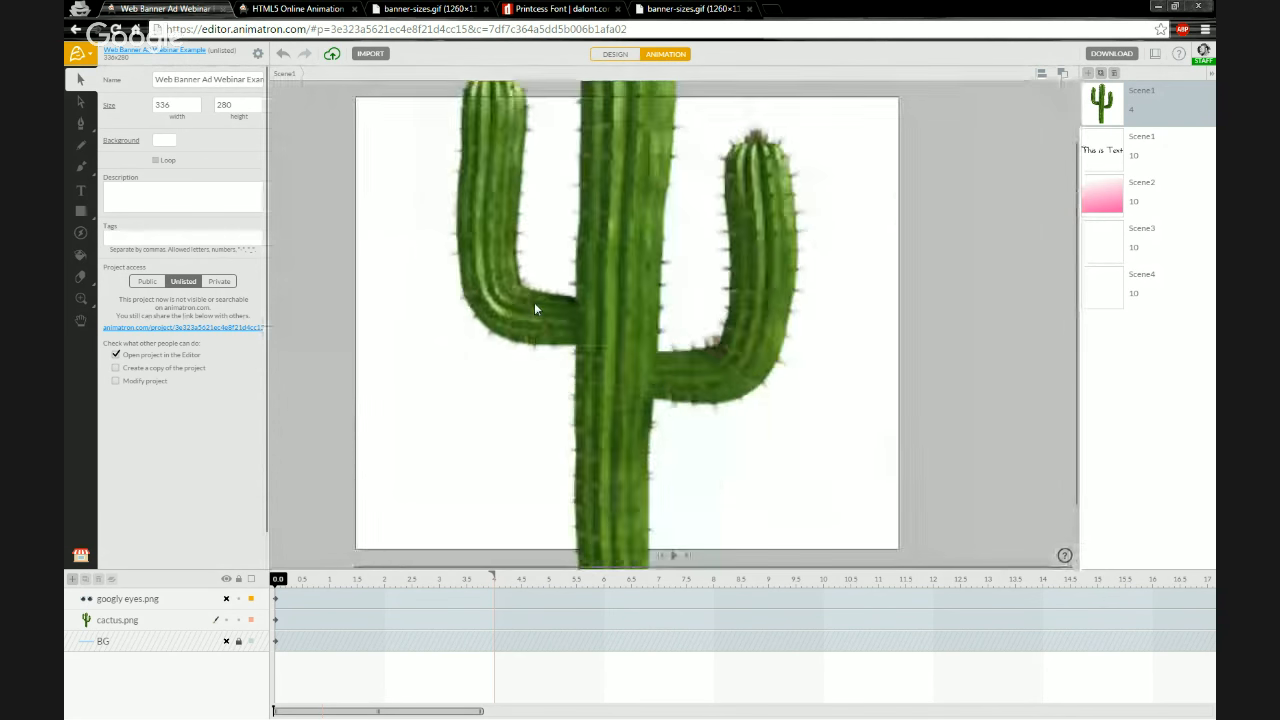
{"action": "scroll", "coordinate": [534, 302], "scroll_direction": "up", "scroll_amount": 3}
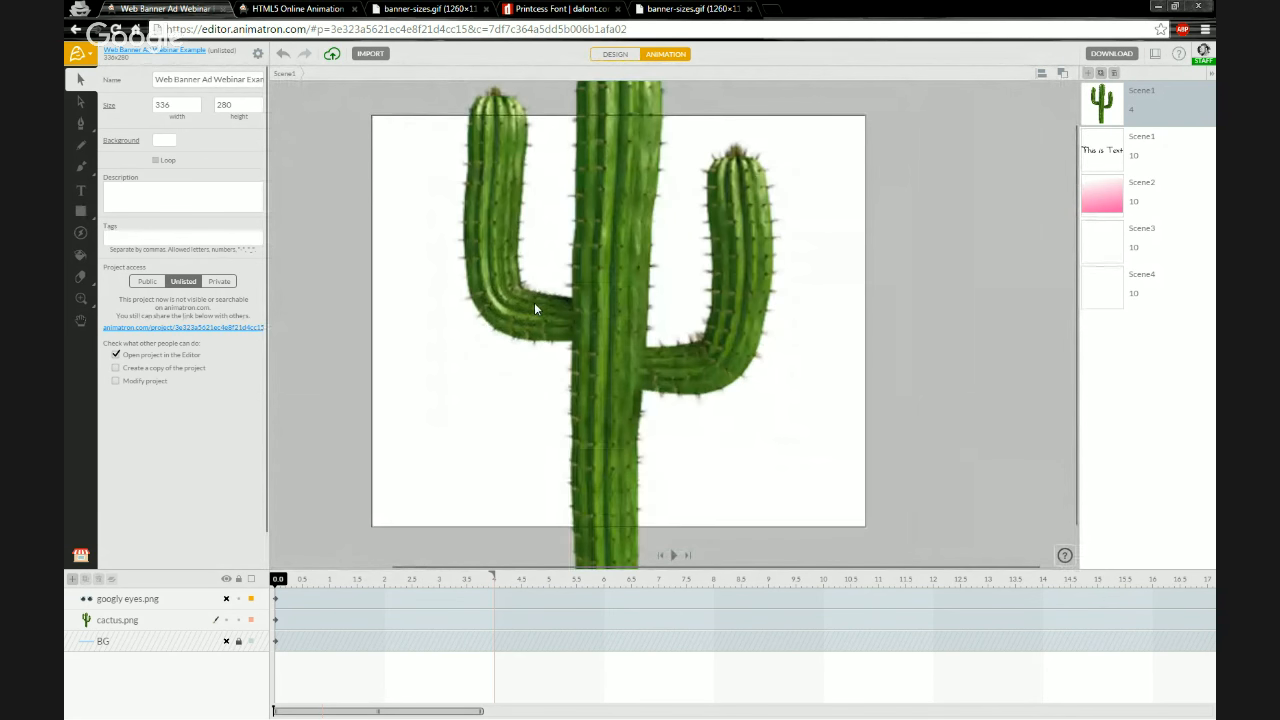
{"action": "scroll", "coordinate": [481, 292], "scroll_direction": "down", "scroll_amount": 1}
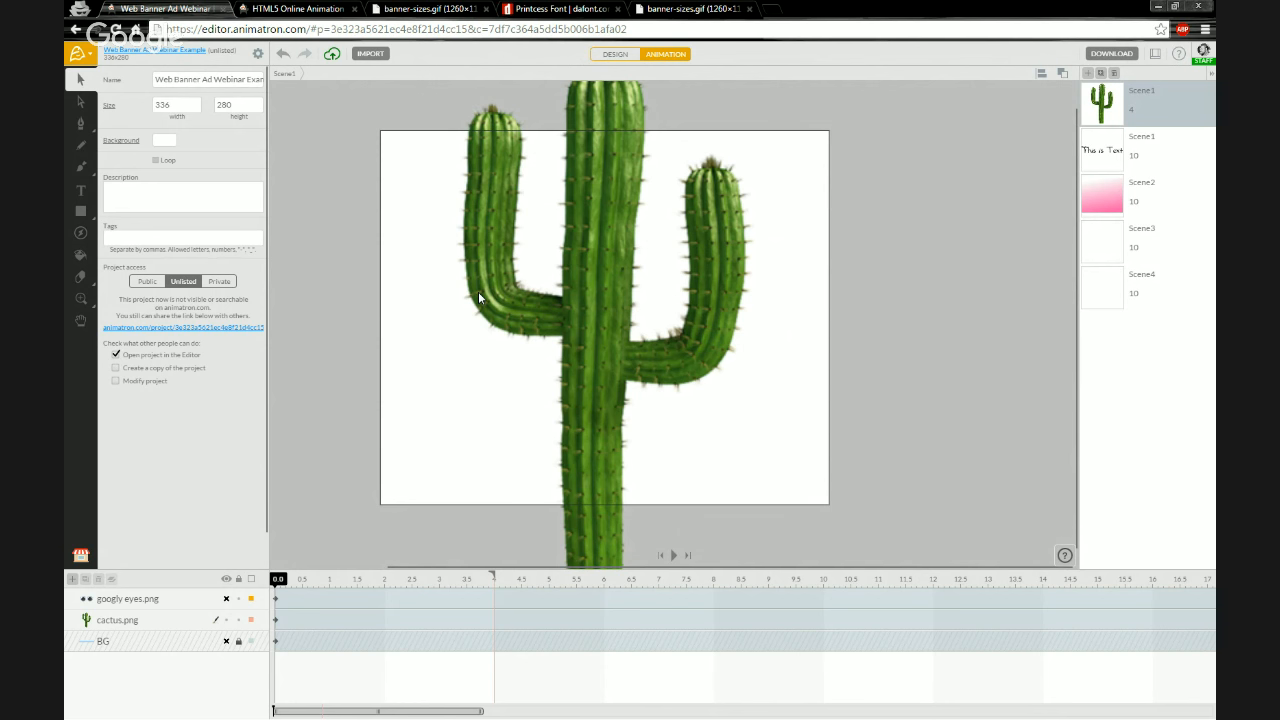
{"action": "scroll", "coordinate": [478, 297], "scroll_direction": "down", "scroll_amount": 3}
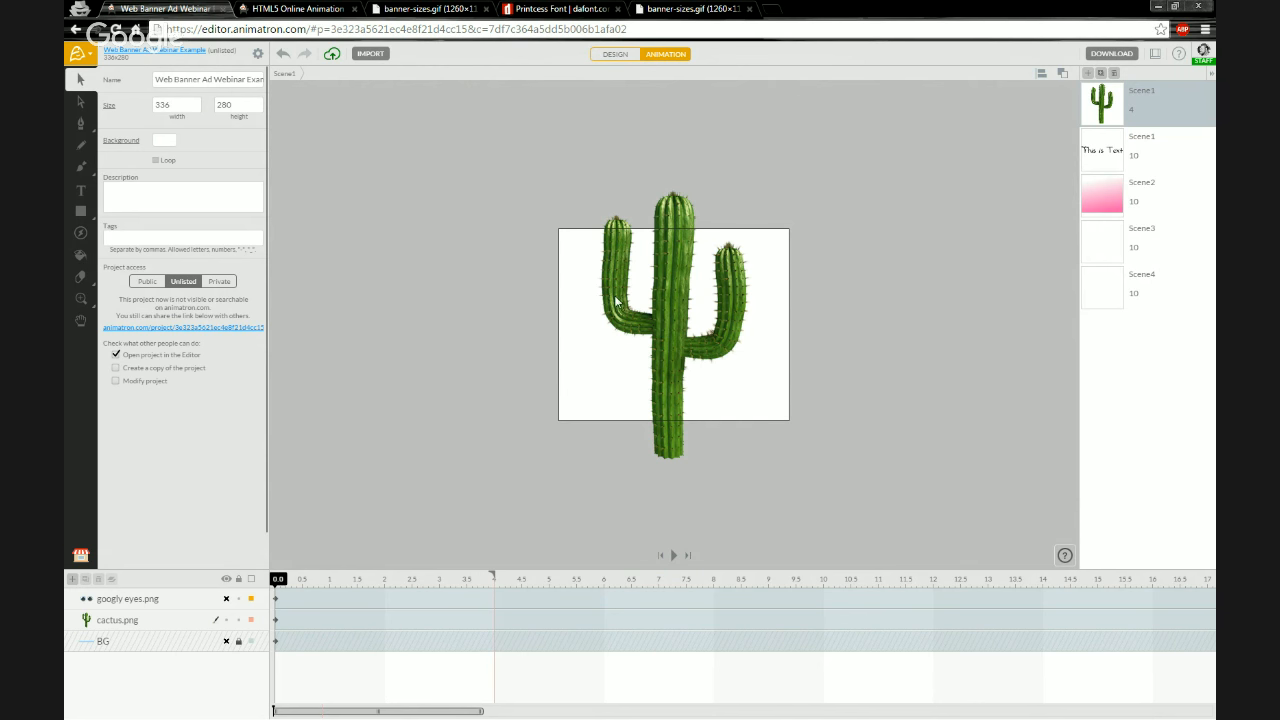
{"action": "left_click", "coordinate": [676, 332]}
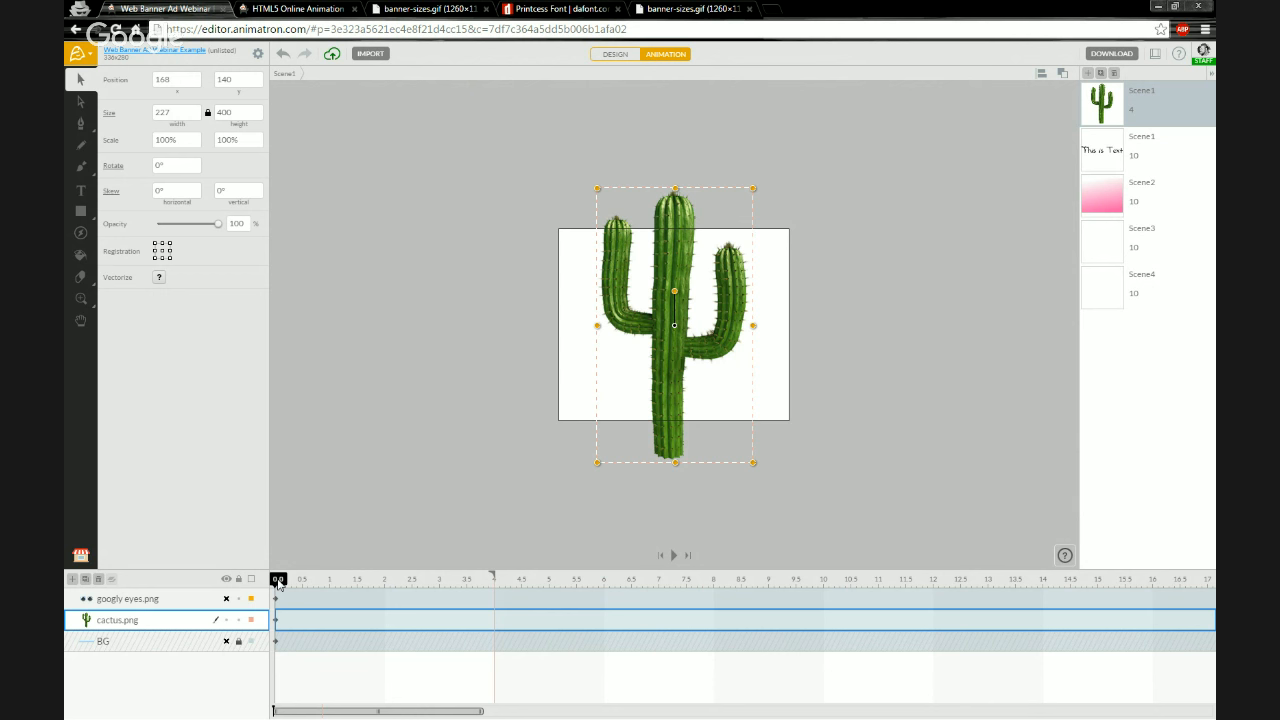
Move the playhead to 1 s and set the cactus's scale to 200% there
{"action": "left_click_drag", "start_coordinate": [280, 584], "coordinate": [329, 583]}
{"action": "left_click_drag", "start_coordinate": [595, 465], "coordinate": [499, 551]}
{"action": "left_click", "coordinate": [173, 143]}
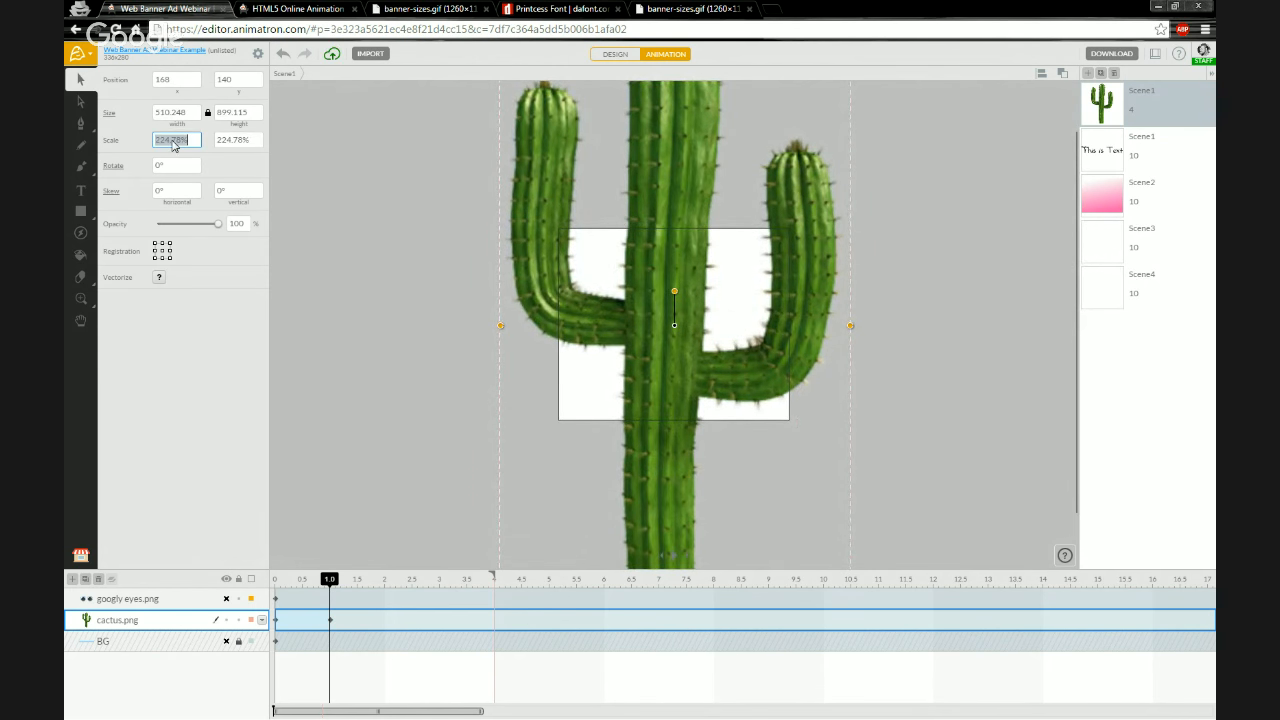
{"action": "type", "text": "200"}
{"action": "key", "text": "Return"}
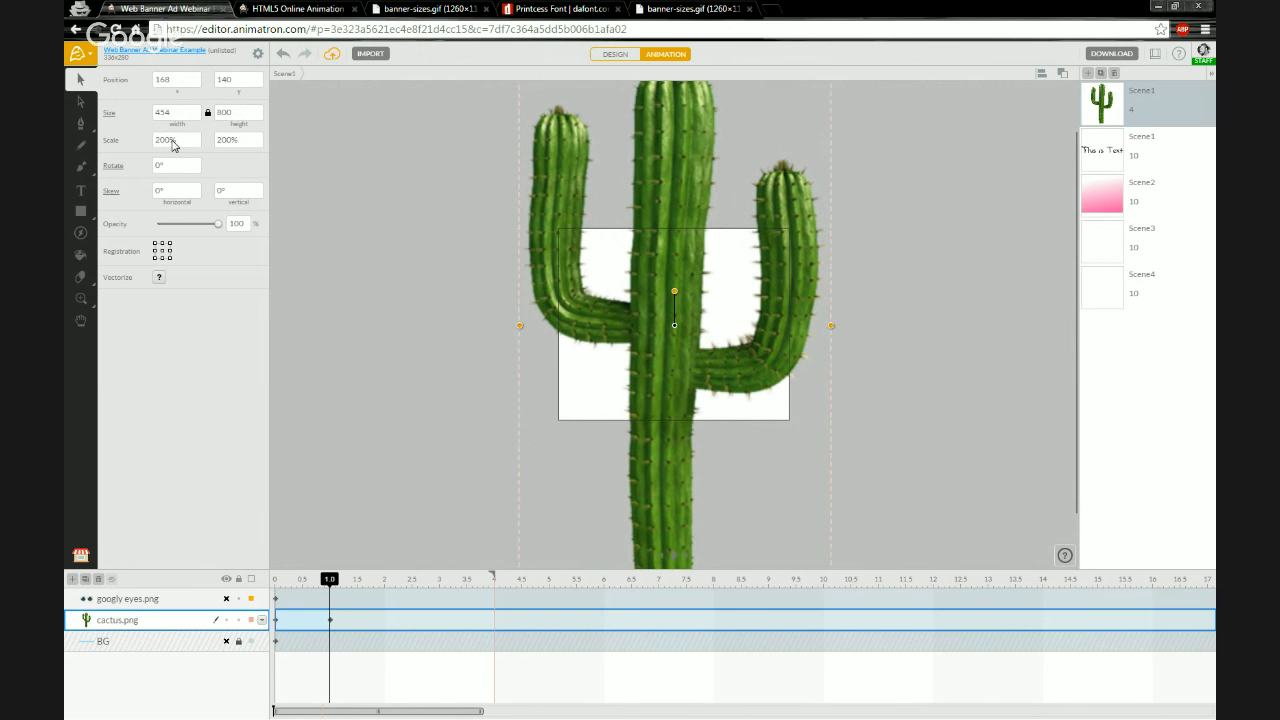
Open the project's page in a new tab to preview the published animation, then return to the editor
{"action": "left_click", "coordinate": [366, 323]}
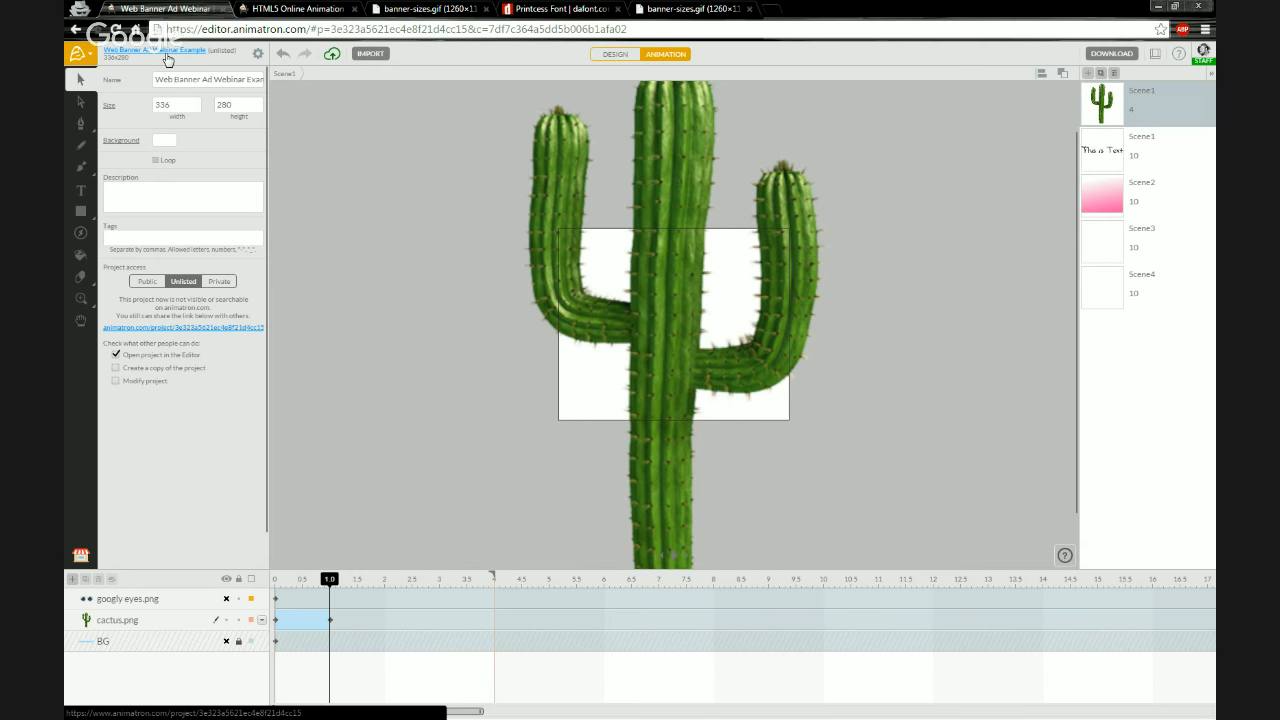
{"action": "left_click", "coordinate": [167, 53]}
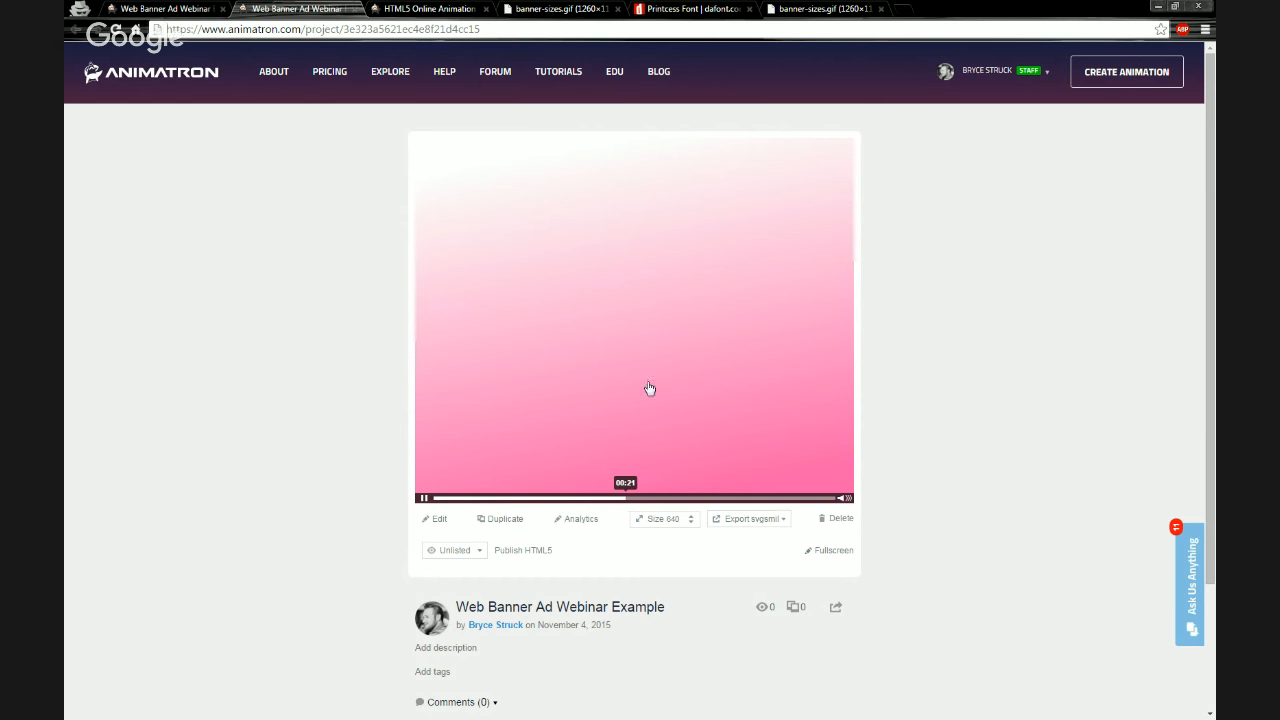
{"action": "left_click", "coordinate": [517, 320]}
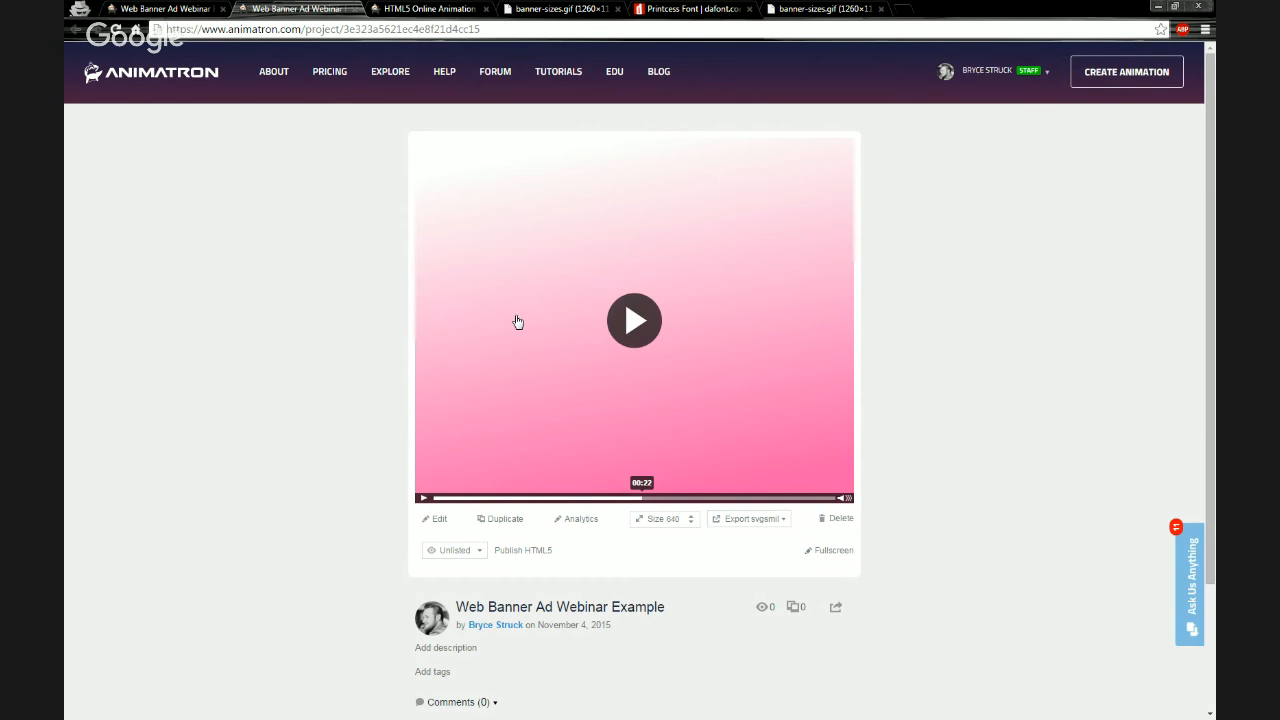
{"action": "left_click", "coordinate": [198, 18]}
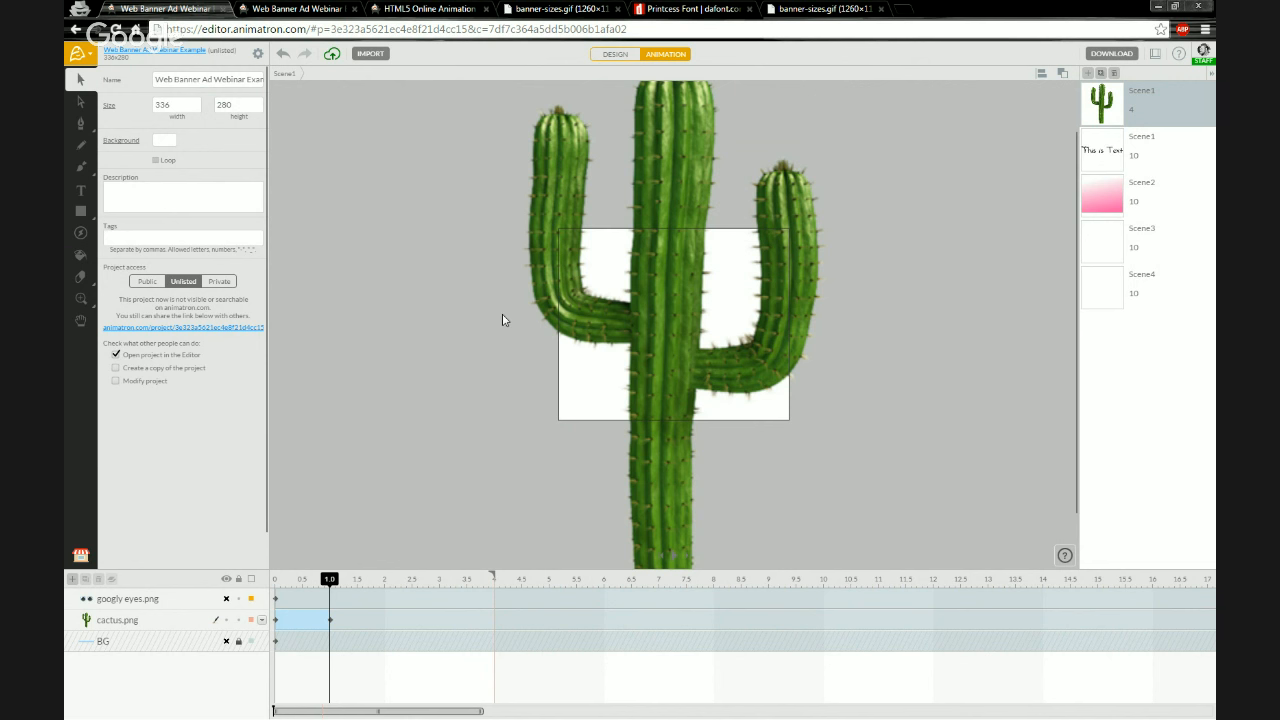
Select the cactus and hide the cactus layer, then deselect it
{"action": "left_click", "coordinate": [644, 302]}
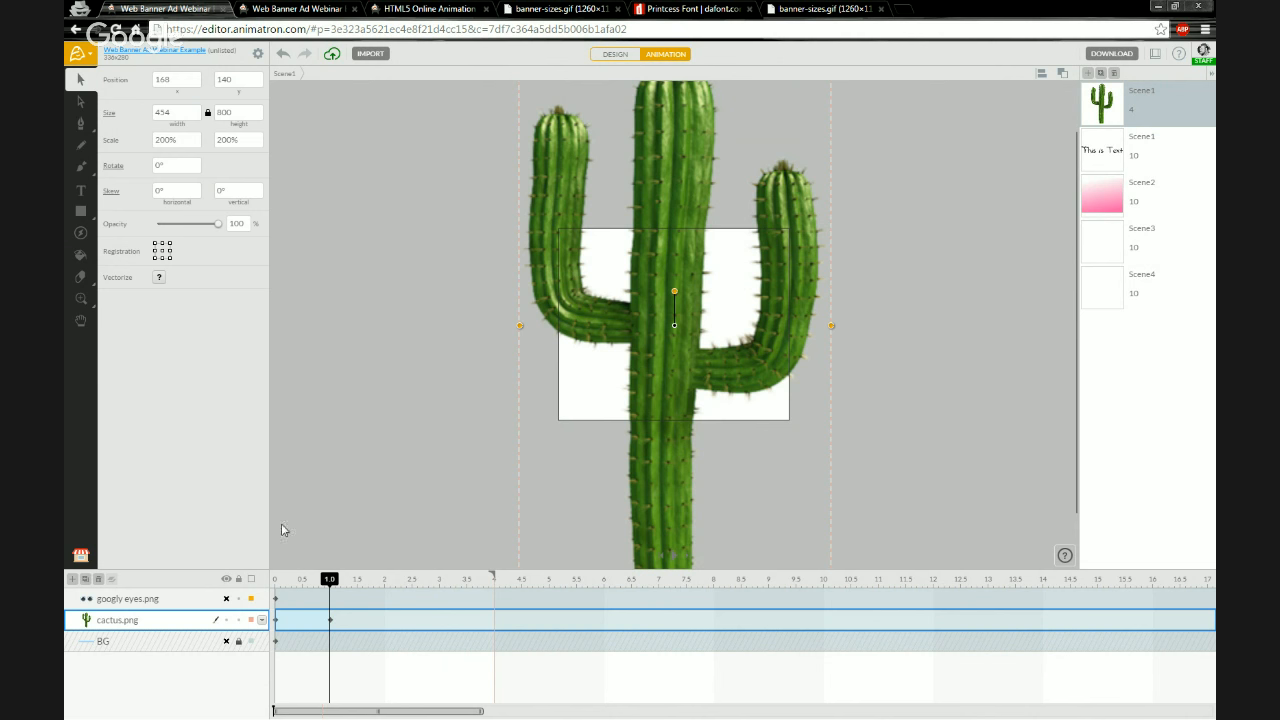
{"action": "left_click", "coordinate": [226, 620]}
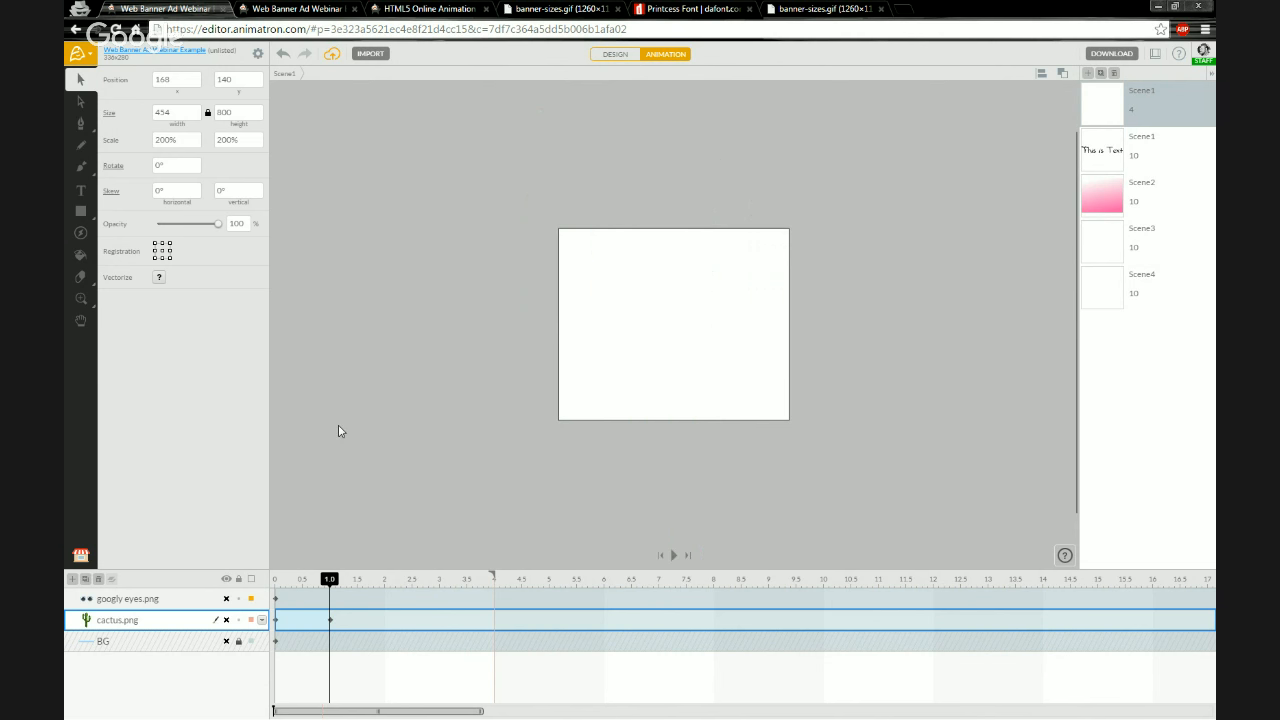
{"action": "left_click", "coordinate": [489, 266]}
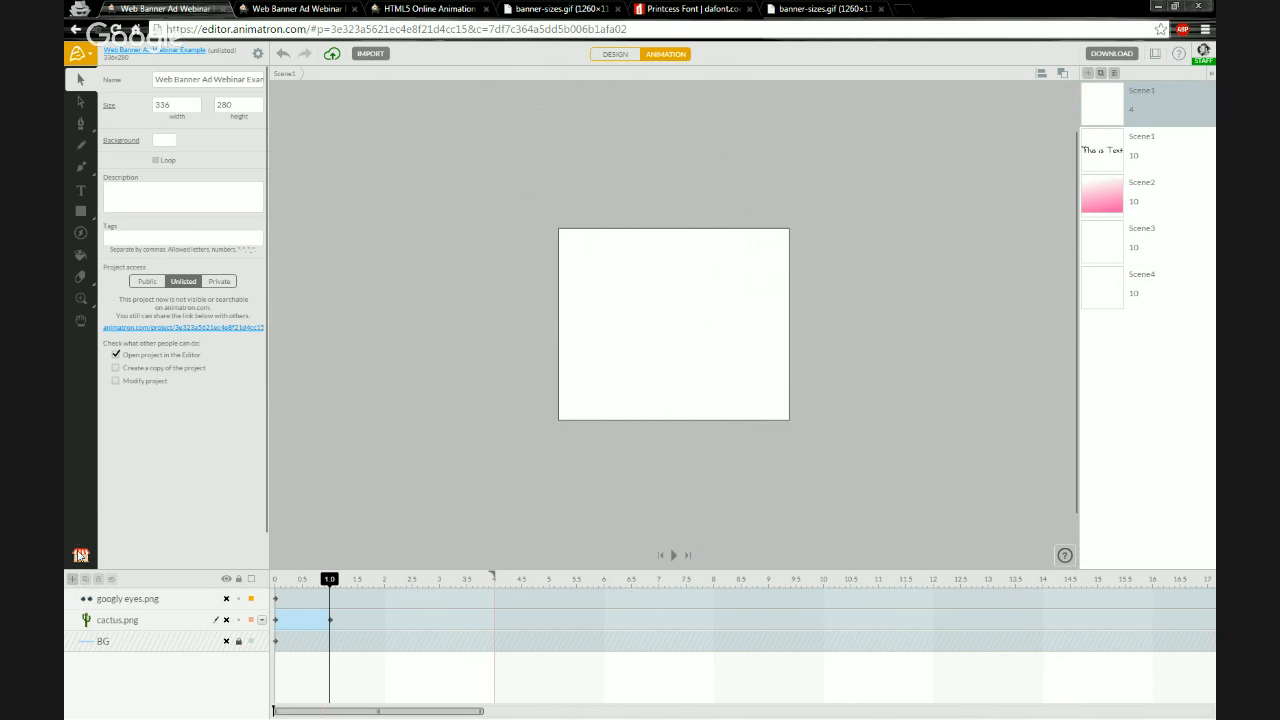
Add the Global Business Logo from the project library onto the stage and place it in the banner
{"action": "left_click", "coordinate": [81, 556]}
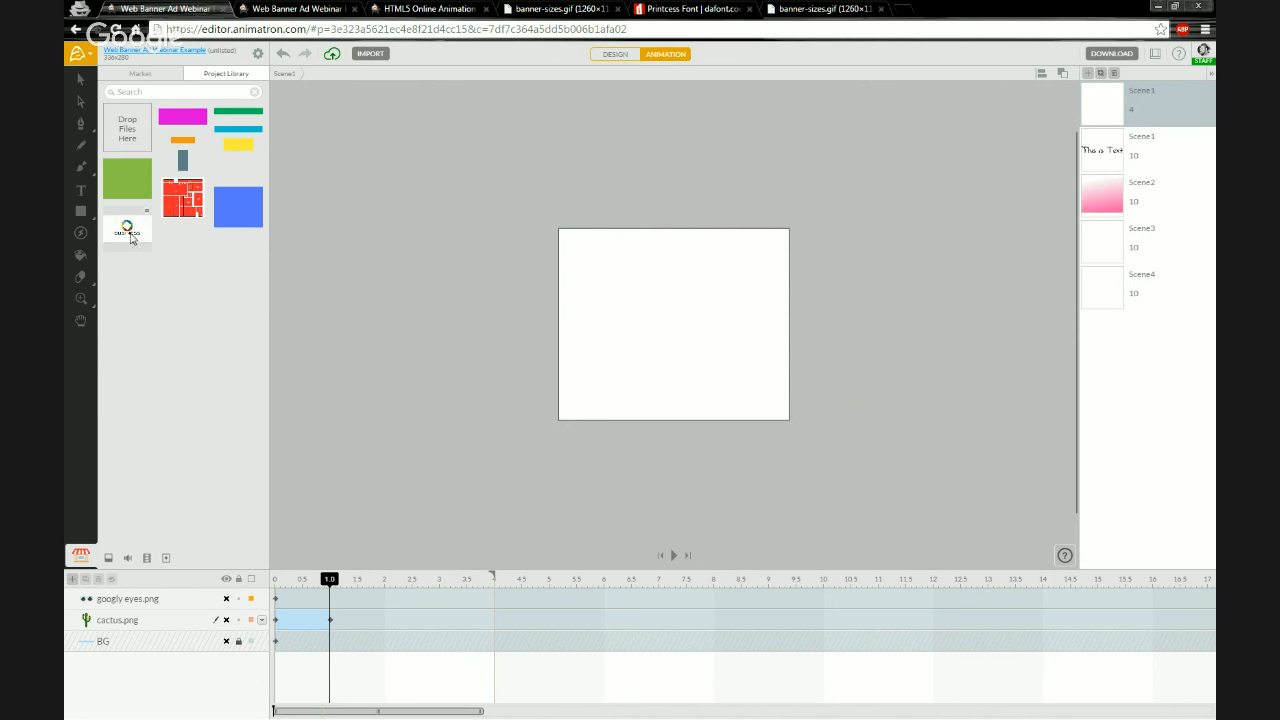
{"action": "left_click_drag", "start_coordinate": [125, 241], "coordinate": [674, 331]}
{"action": "left_click_drag", "start_coordinate": [912, 414], "coordinate": [712, 368]}
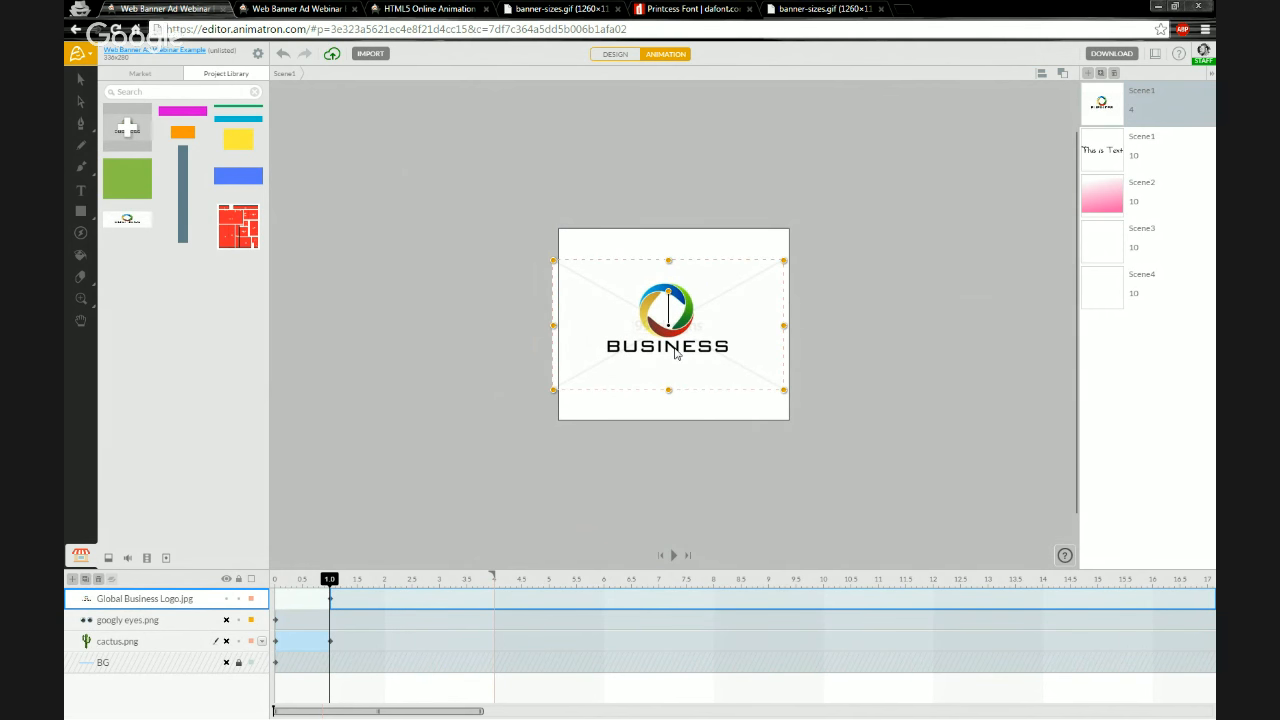
{"action": "left_click", "coordinate": [82, 82]}
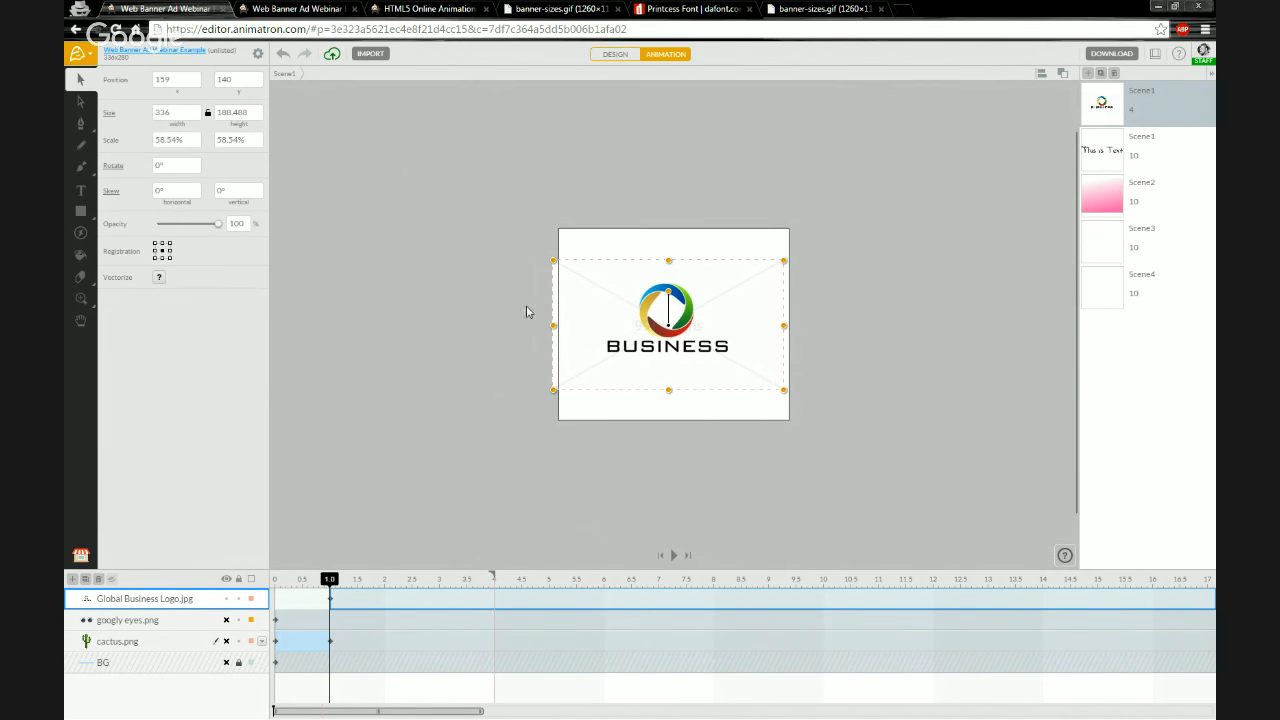
Nudge the logo to position 168.5, 142 to centre it on the stage
{"action": "scroll", "coordinate": [708, 352], "scroll_direction": "up", "scroll_amount": 2}
{"action": "scroll", "coordinate": [707, 340], "scroll_direction": "up", "scroll_amount": 1}
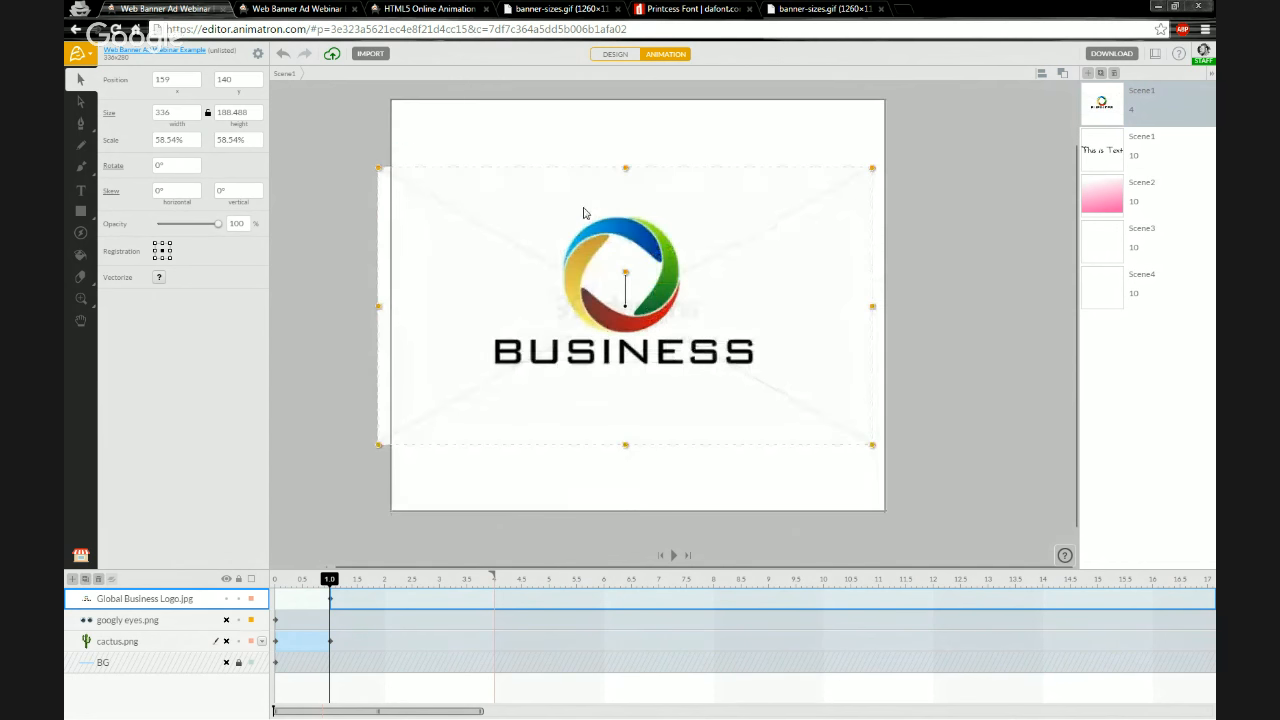
{"action": "scroll", "coordinate": [586, 209], "scroll_direction": "up", "scroll_amount": 1}
{"action": "scroll", "coordinate": [643, 447], "scroll_direction": "up", "scroll_amount": 1}
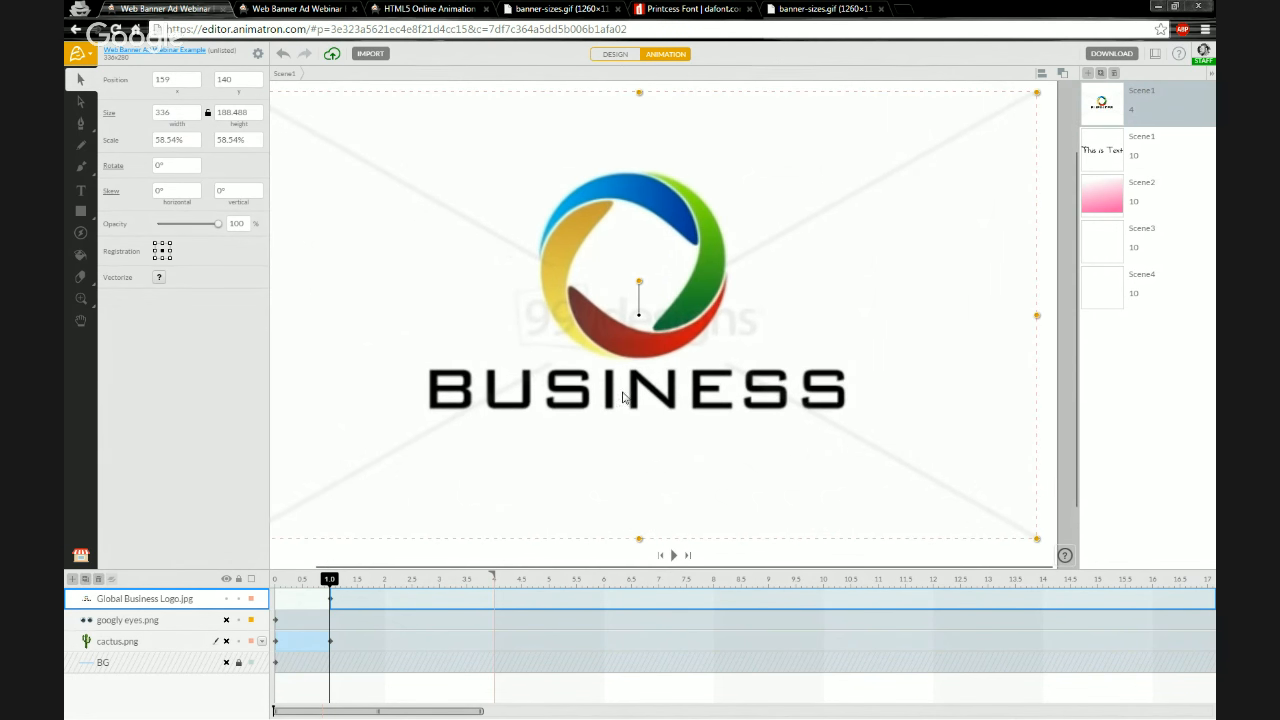
{"action": "scroll", "coordinate": [608, 290], "scroll_direction": "up", "scroll_amount": 1}
{"action": "scroll", "coordinate": [594, 260], "scroll_direction": "up", "scroll_amount": 1}
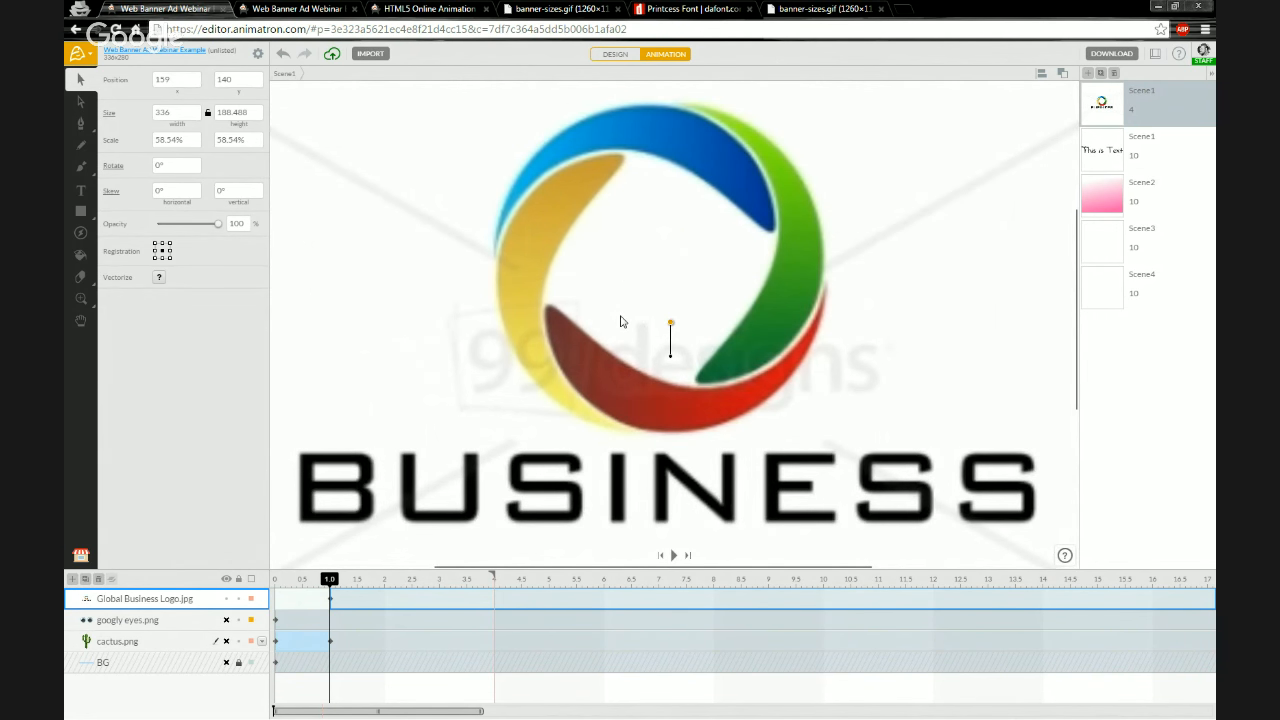
{"action": "scroll", "coordinate": [620, 321], "scroll_direction": "down", "scroll_amount": 2}
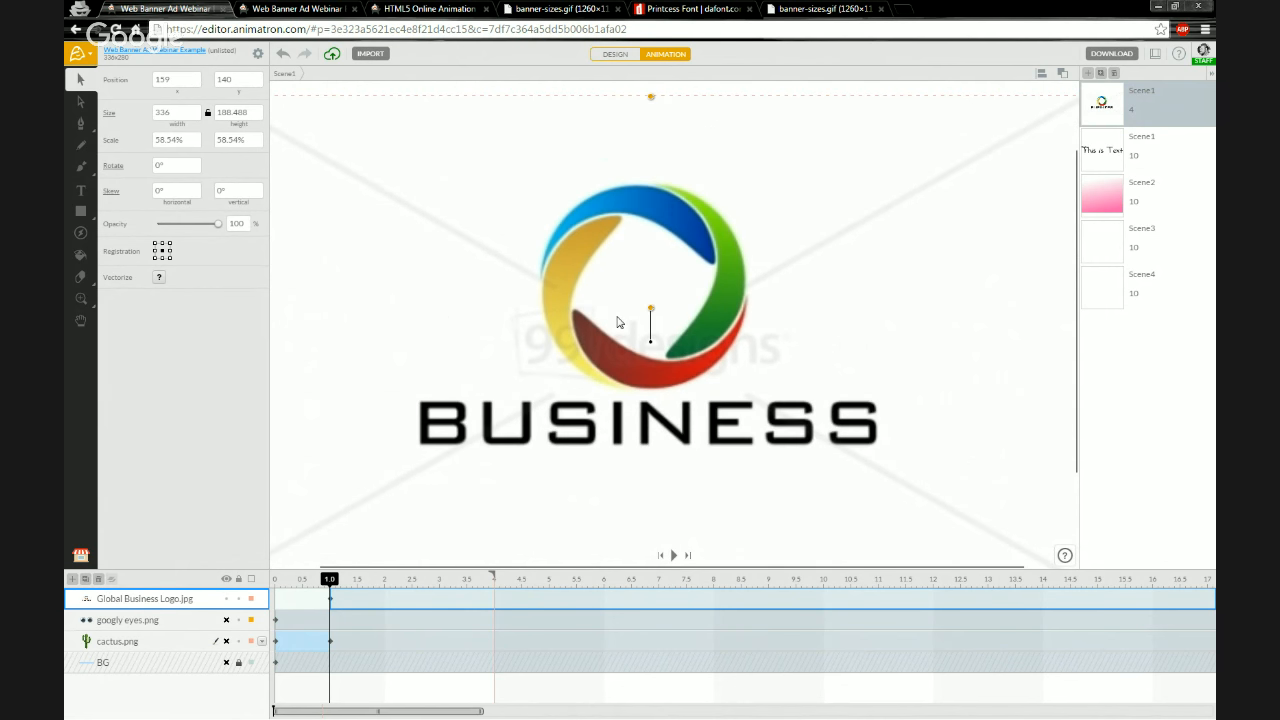
{"action": "scroll", "coordinate": [622, 318], "scroll_direction": "down", "scroll_amount": 1}
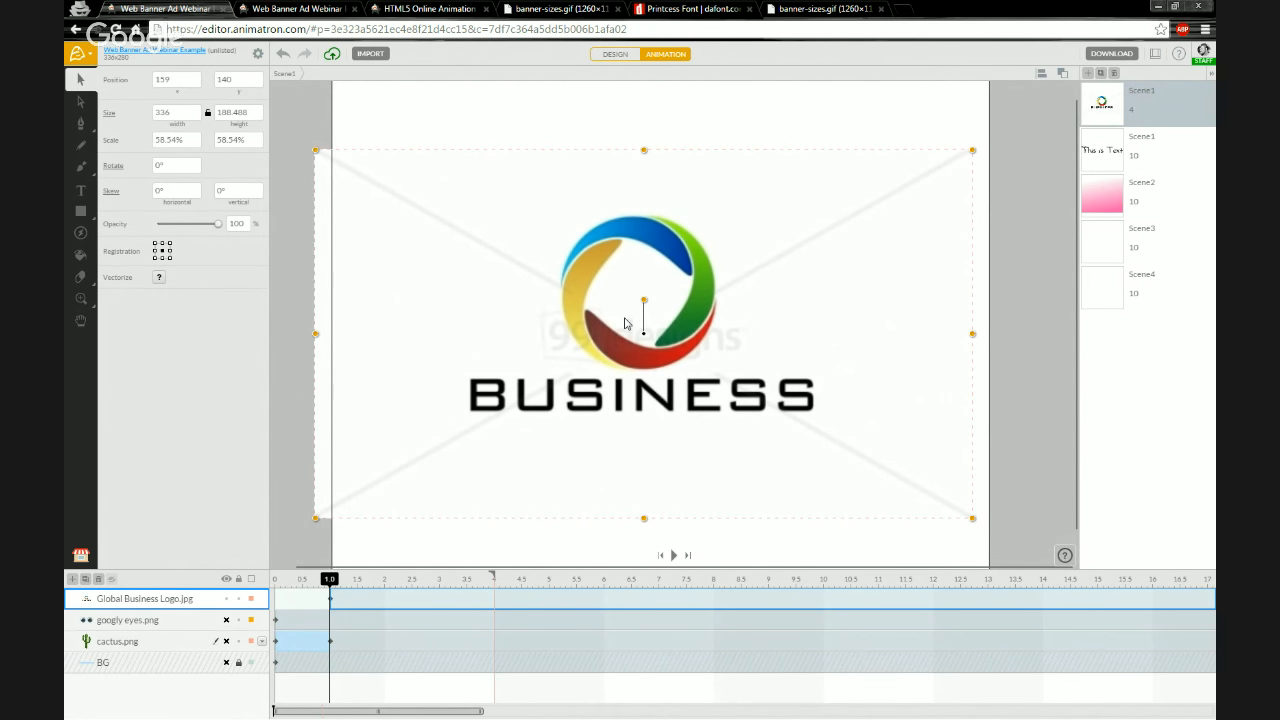
{"action": "scroll", "coordinate": [625, 321], "scroll_direction": "up", "scroll_amount": 1}
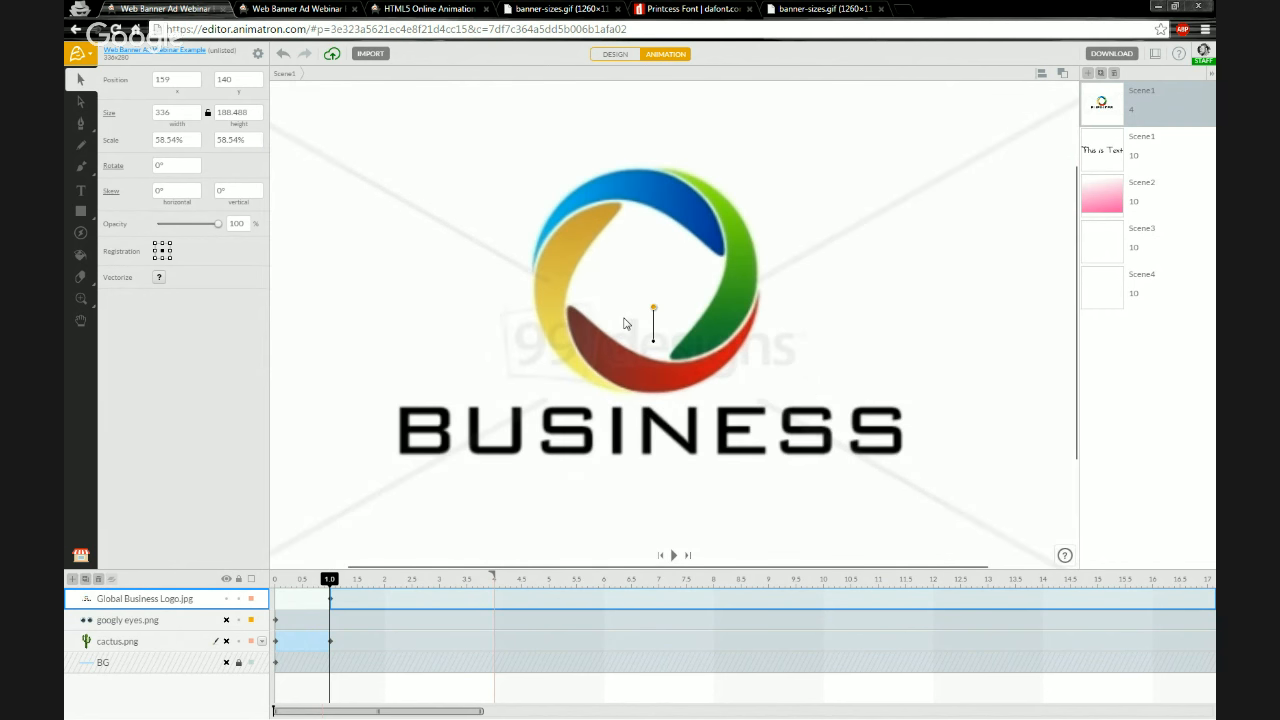
{"action": "scroll", "coordinate": [617, 324], "scroll_direction": "down", "scroll_amount": 2}
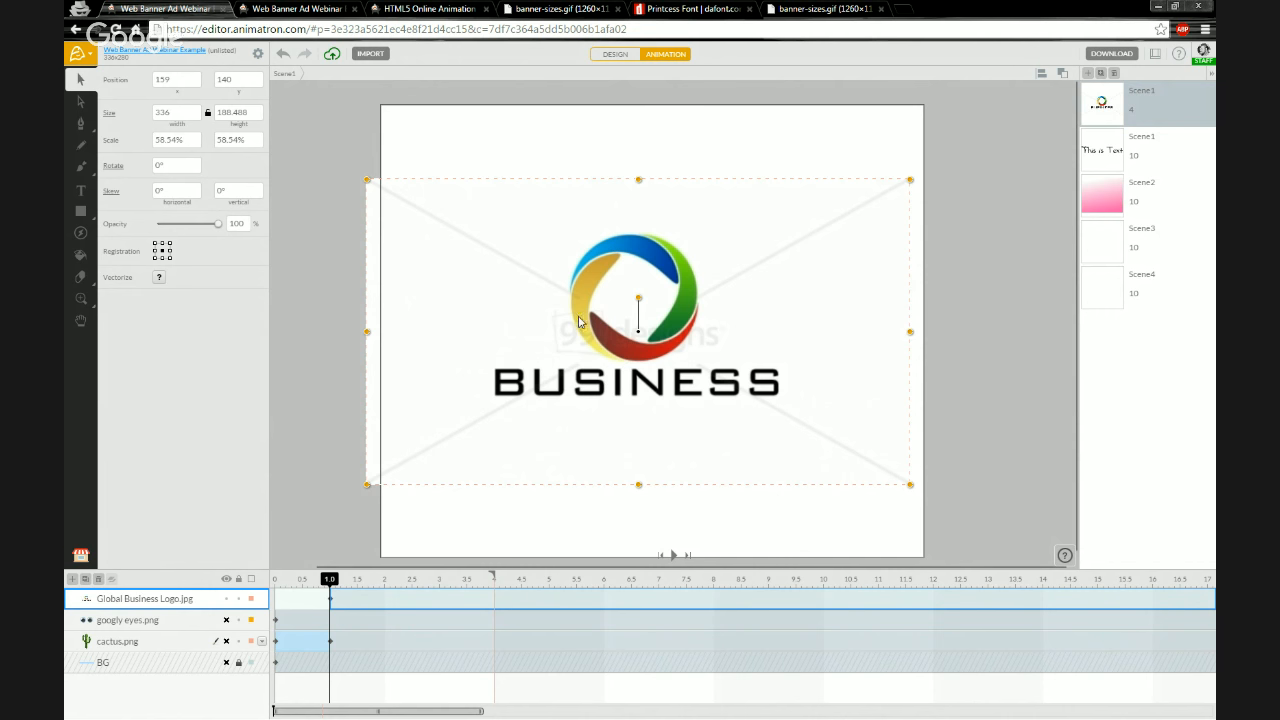
{"action": "left_click_drag", "start_coordinate": [584, 308], "coordinate": [605, 317]}
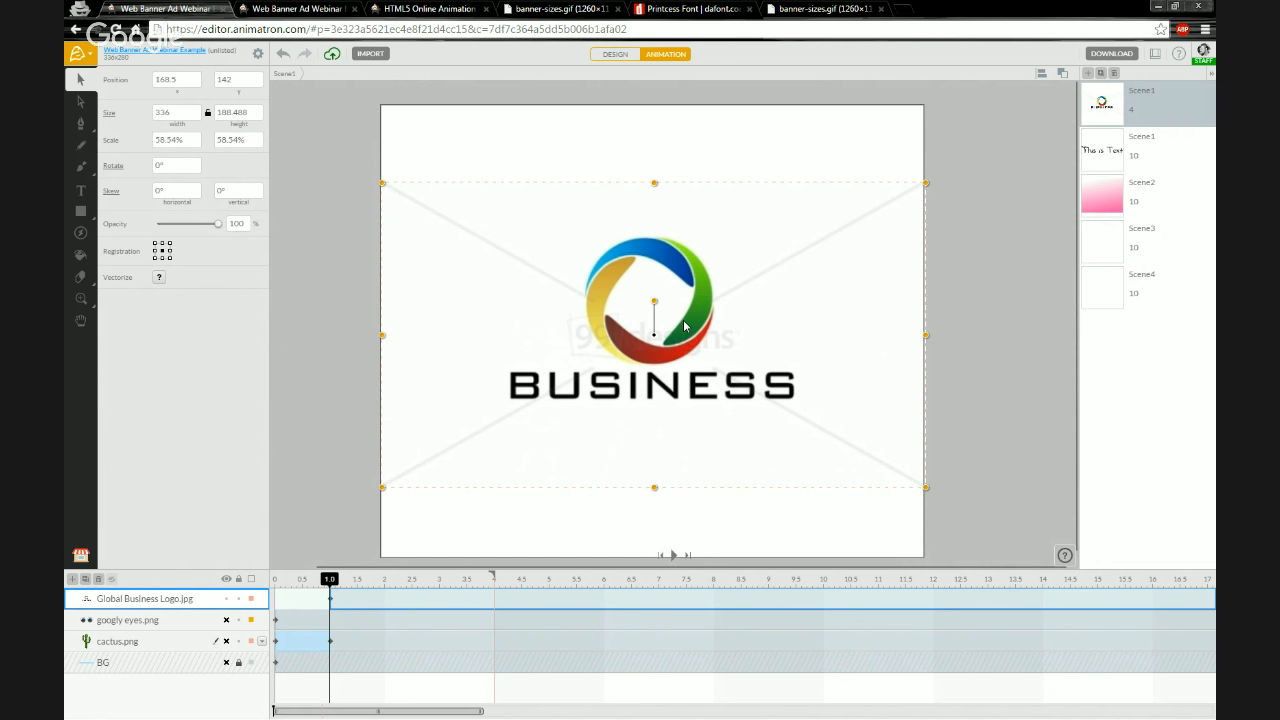
Zoom in and out to examine the logo's placement within the banner
{"action": "scroll", "coordinate": [684, 326], "scroll_direction": "up", "scroll_amount": 2}
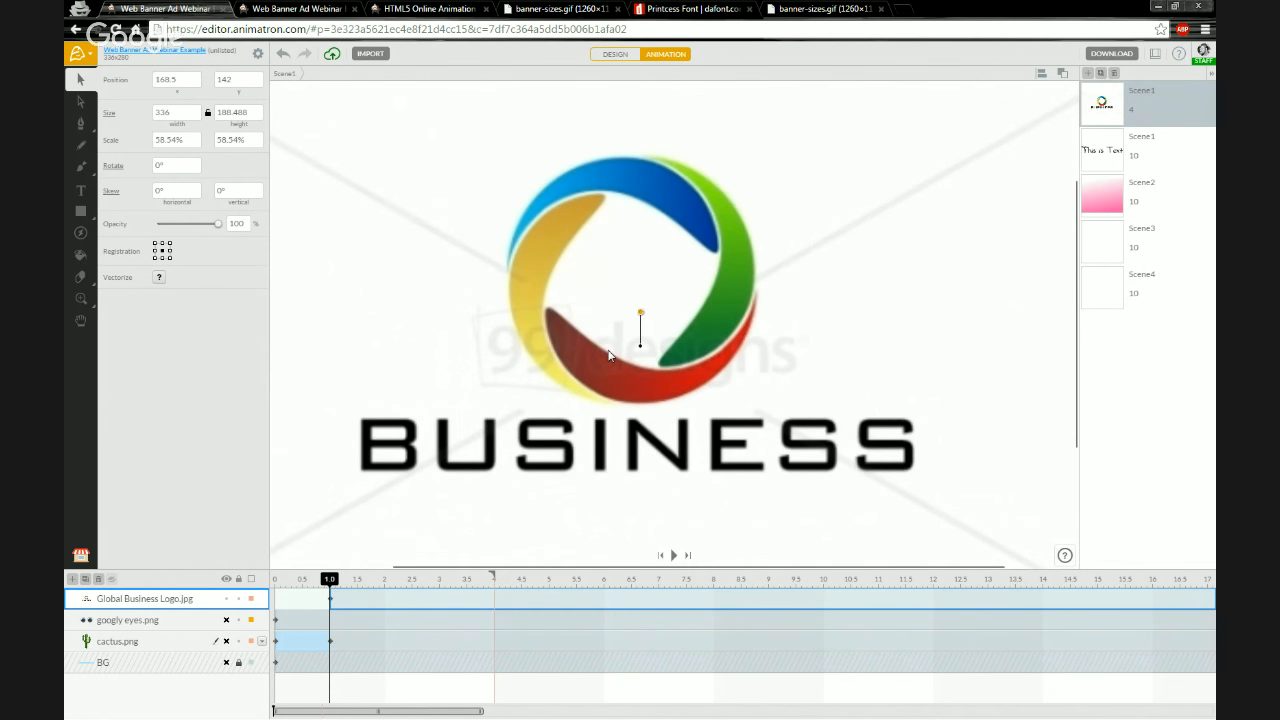
{"action": "scroll", "coordinate": [600, 348], "scroll_direction": "down", "scroll_amount": 1}
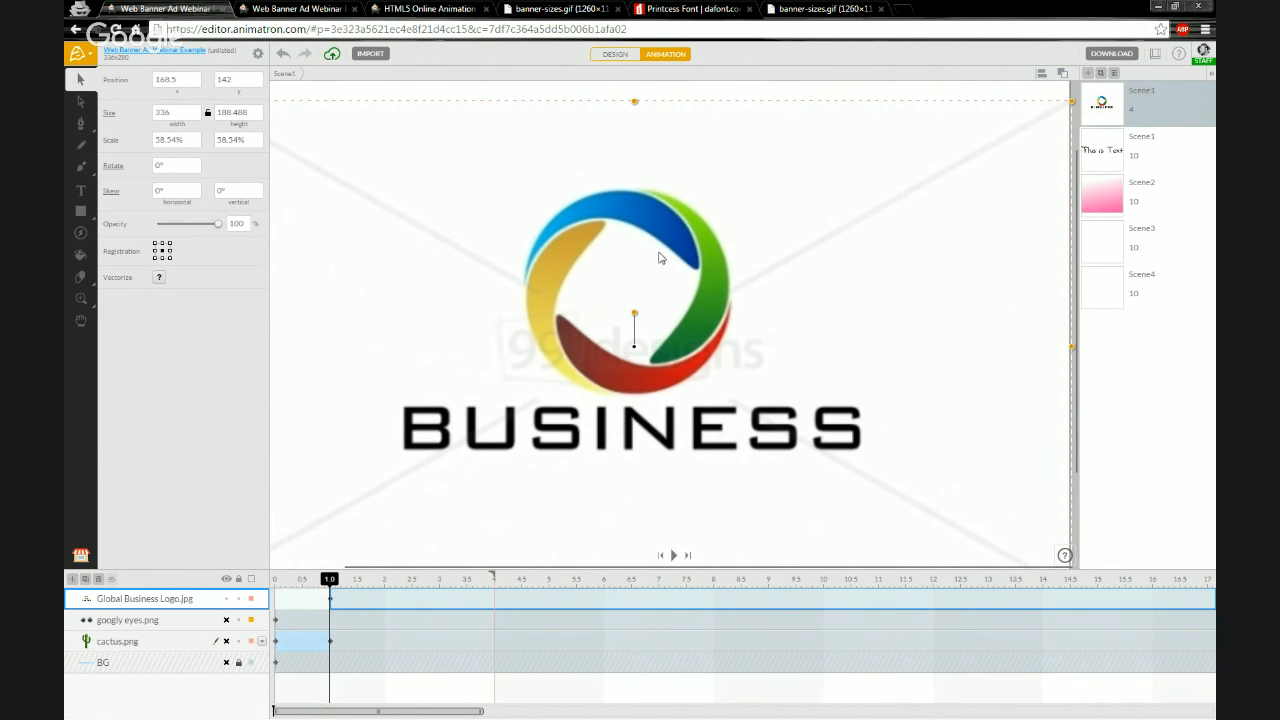
{"action": "scroll", "coordinate": [650, 280], "scroll_direction": "down", "scroll_amount": 1}
{"action": "scroll", "coordinate": [650, 280], "scroll_direction": "down", "scroll_amount": 1}
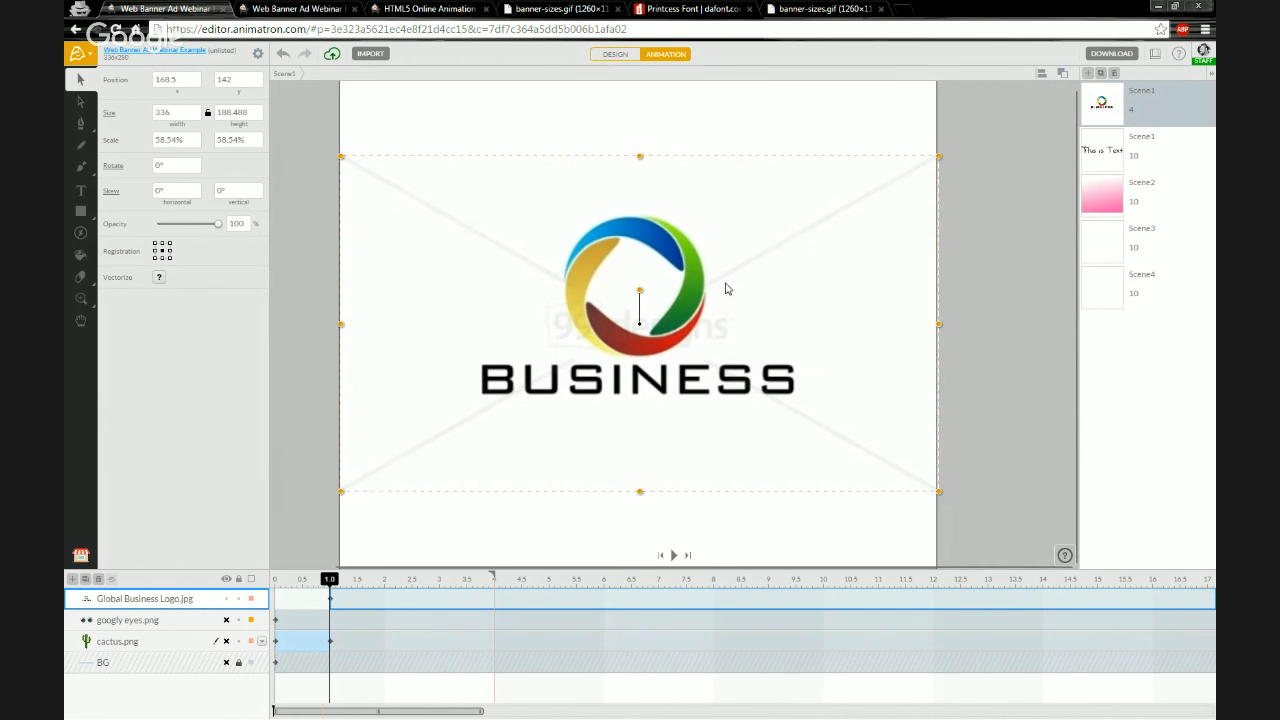
{"action": "left_click_drag", "start_coordinate": [671, 250], "coordinate": [673, 260]}
{"action": "scroll", "coordinate": [649, 278], "scroll_direction": "down", "scroll_amount": 2}
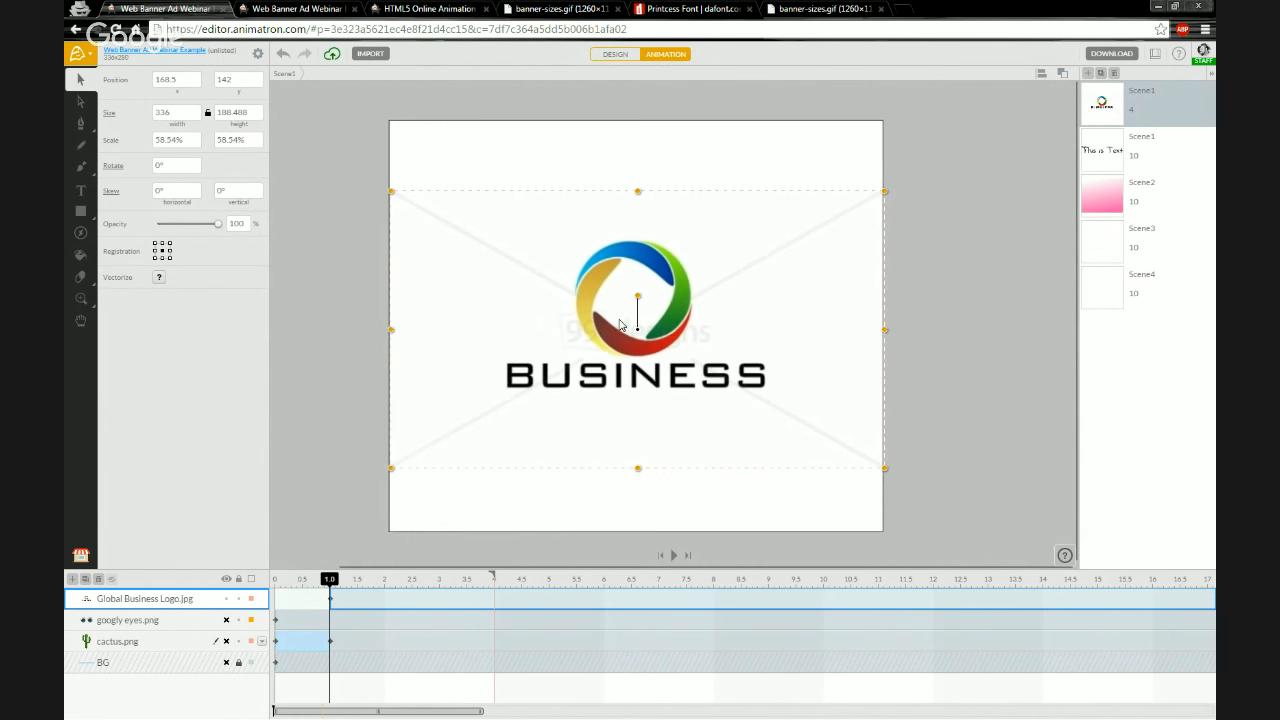
{"action": "scroll", "coordinate": [617, 322], "scroll_direction": "up", "scroll_amount": 1}
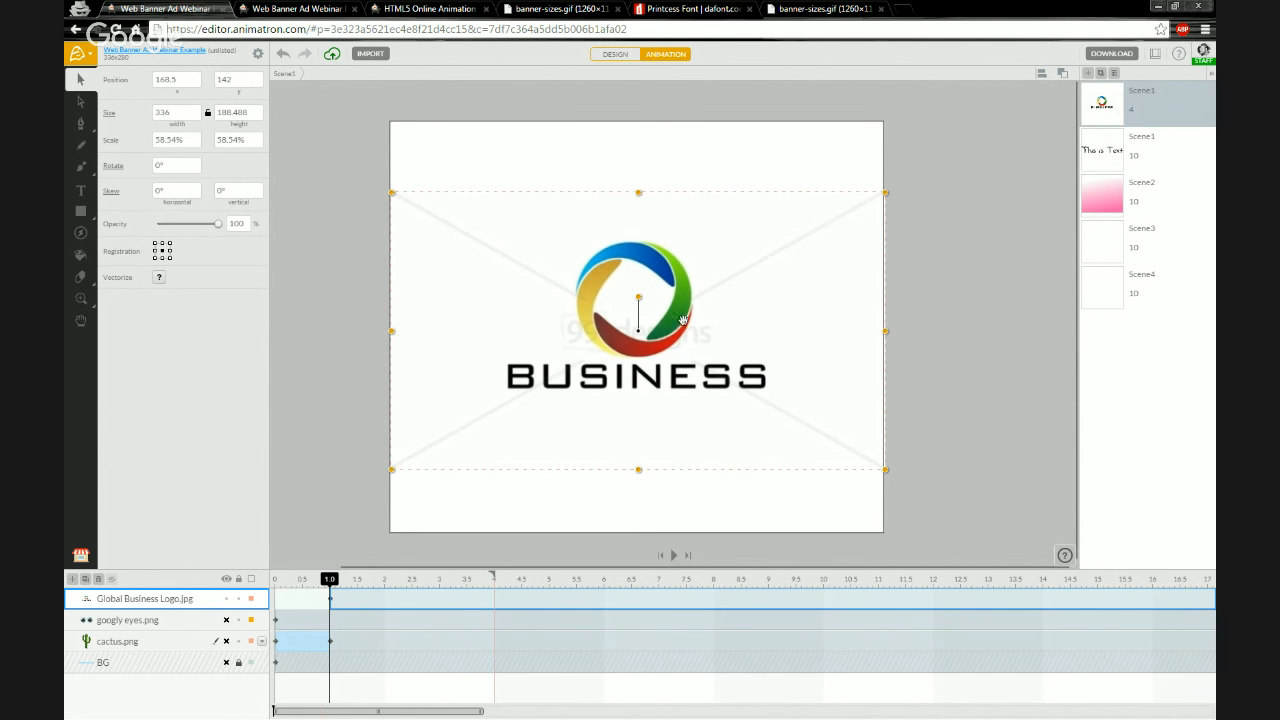
{"action": "left_click_drag", "start_coordinate": [683, 294], "coordinate": [693, 289]}
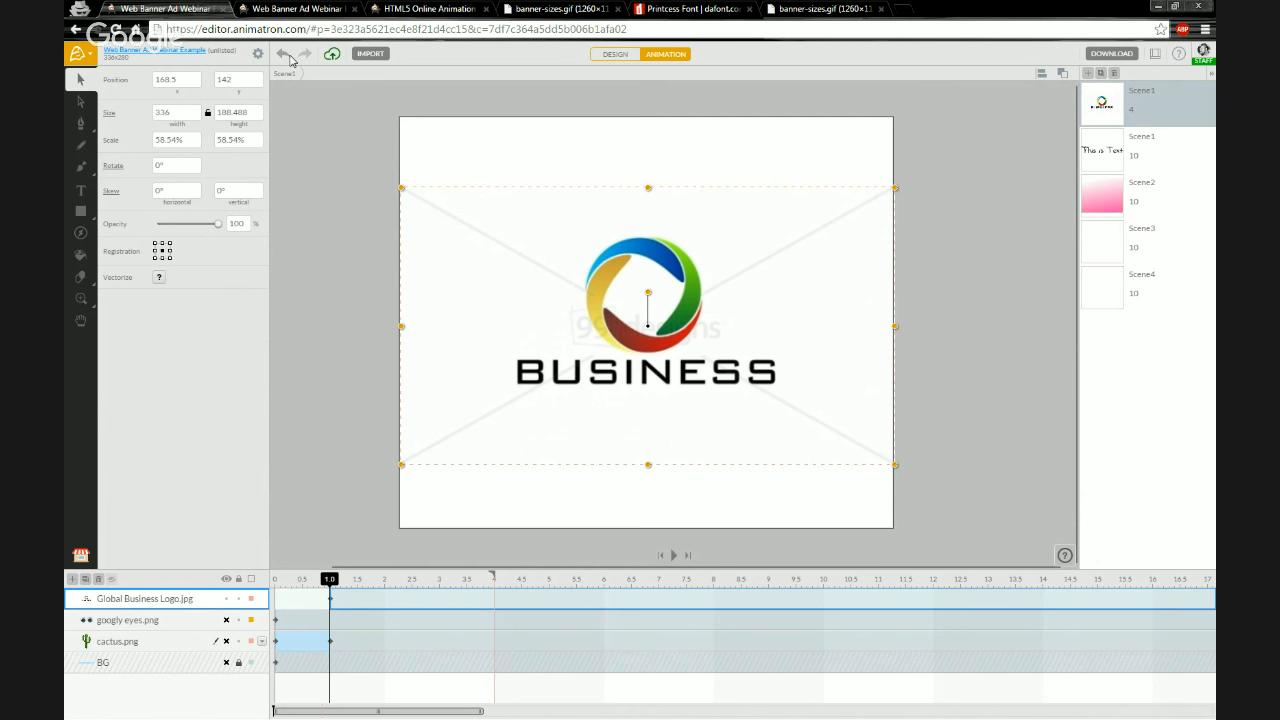
Switch to the profile tab to view the projects list, then return to the editor
{"action": "left_click", "coordinate": [441, 11]}
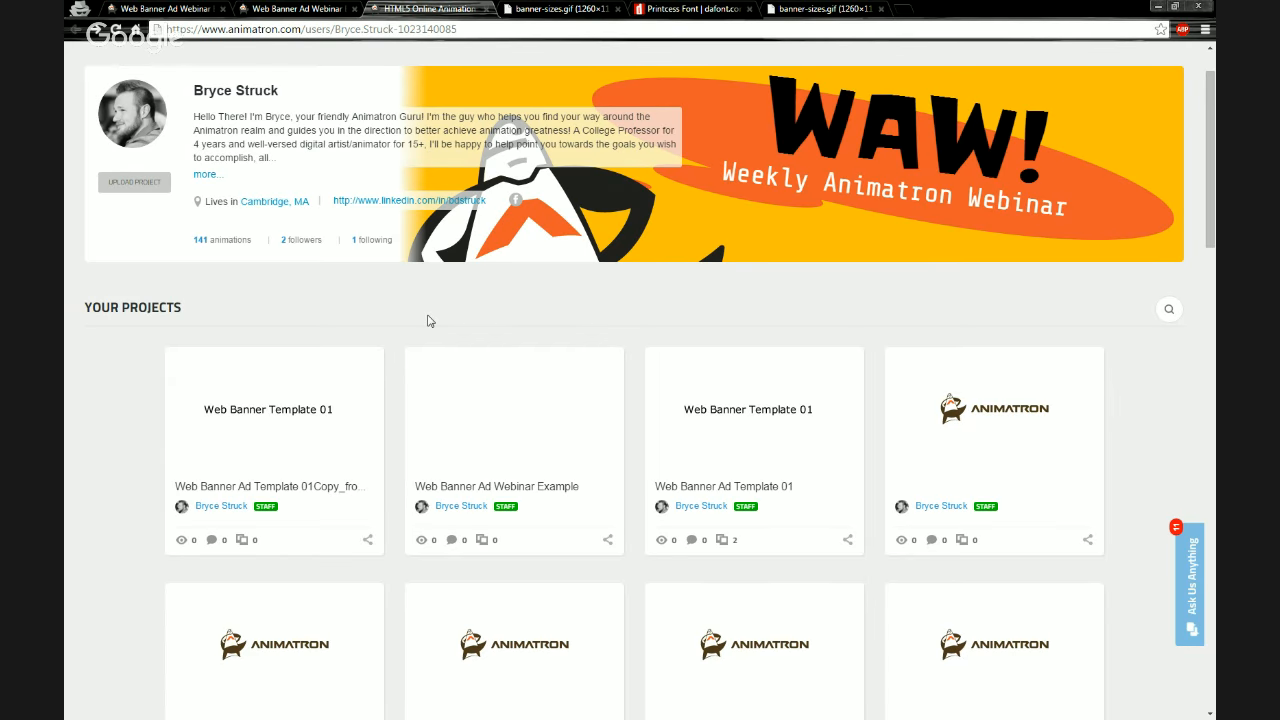
{"action": "scroll", "coordinate": [429, 320], "scroll_direction": "up", "scroll_amount": 1}
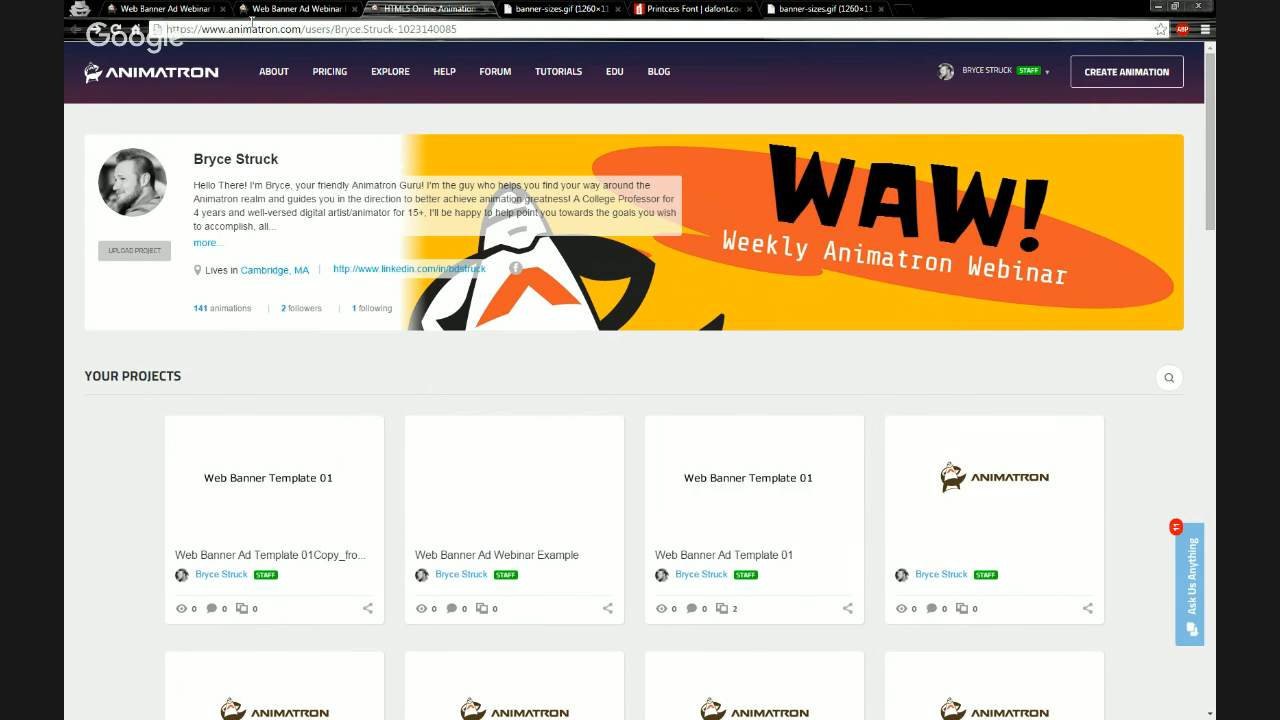
{"action": "left_click", "coordinate": [160, 9]}
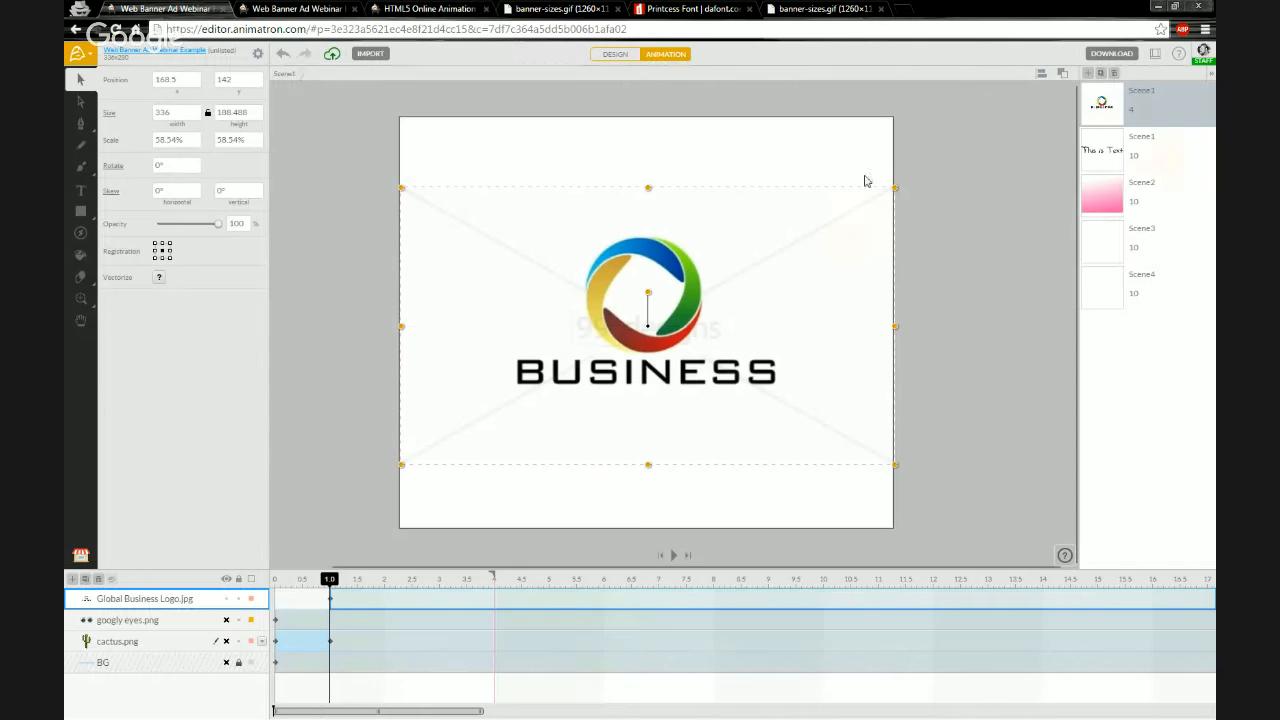
Go to My Projects and open the Web Banner Ad Webinar Example project's preview
{"action": "left_click", "coordinate": [1203, 52]}
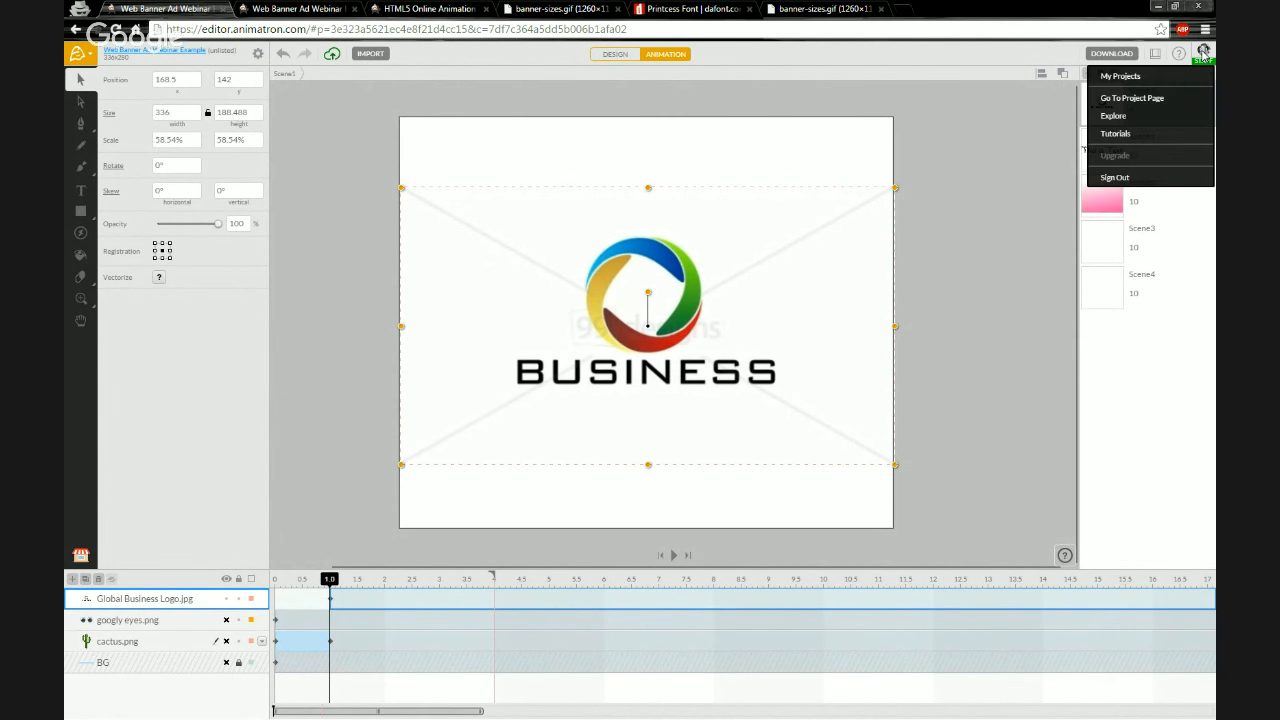
{"action": "left_click", "coordinate": [1120, 76]}
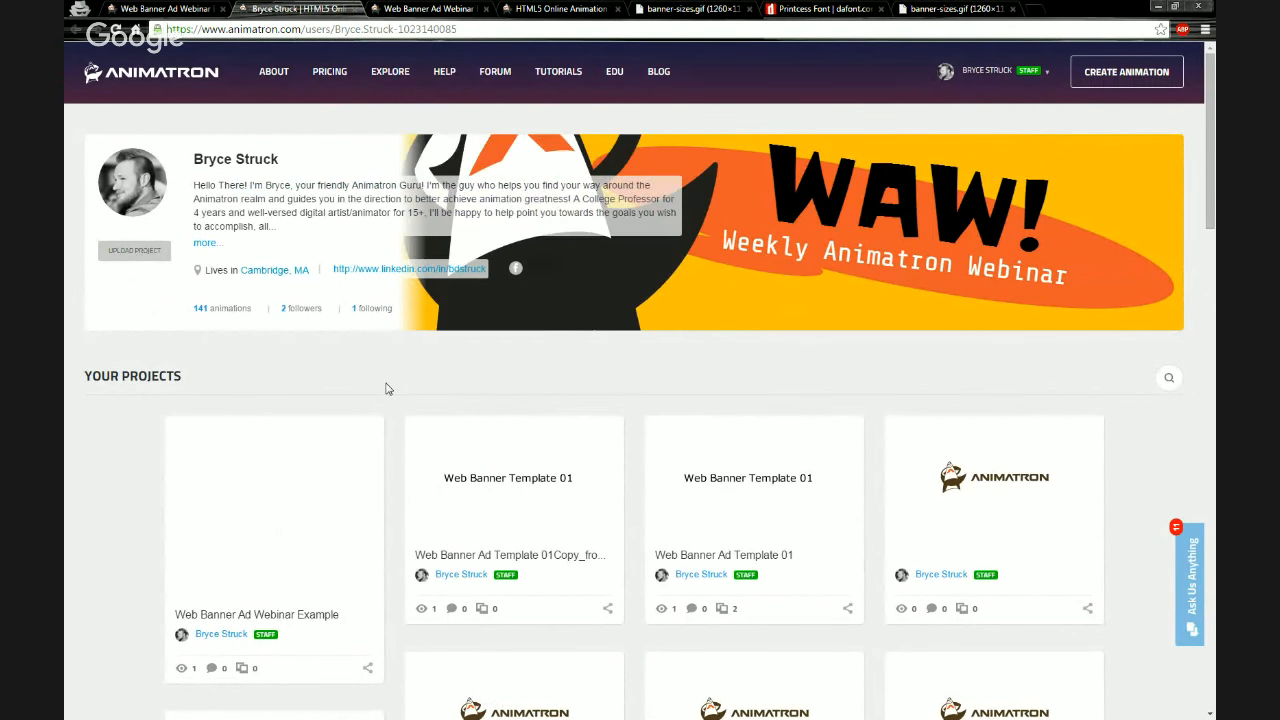
{"action": "scroll", "coordinate": [390, 388], "scroll_direction": "down", "scroll_amount": 1}
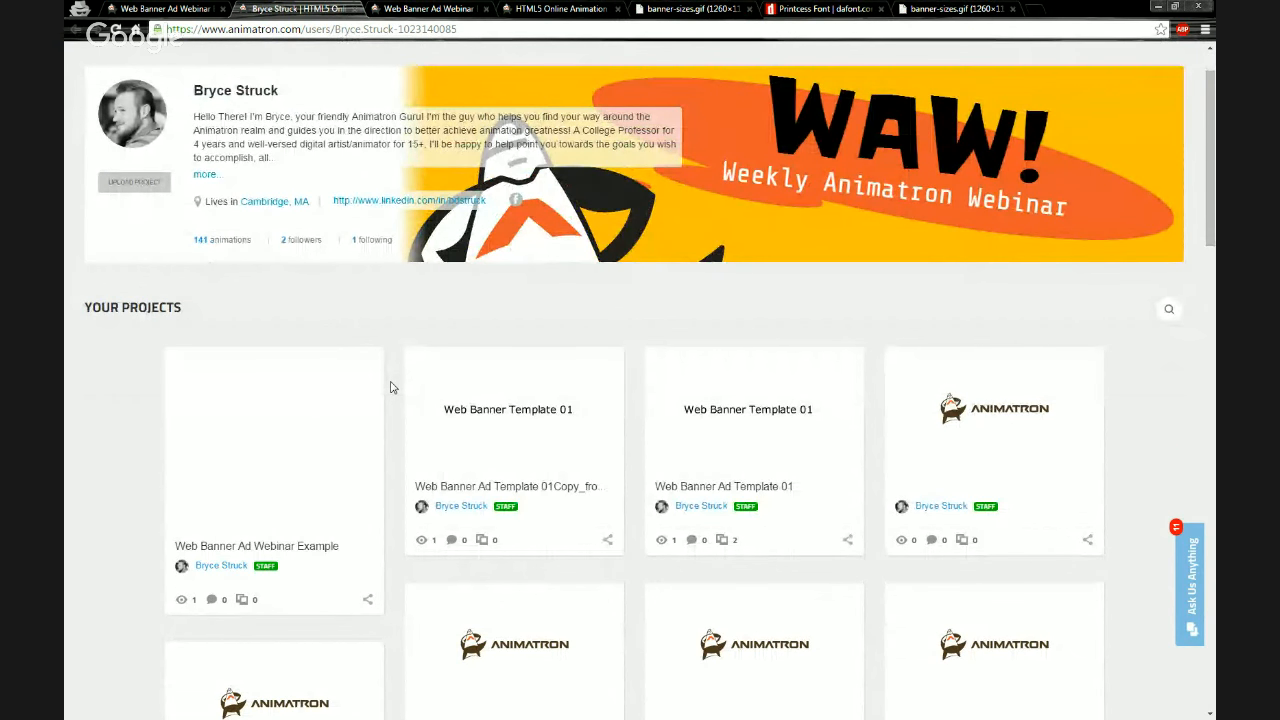
{"action": "scroll", "coordinate": [391, 388], "scroll_direction": "down", "scroll_amount": 1}
{"action": "scroll", "coordinate": [391, 388], "scroll_direction": "up", "scroll_amount": 2}
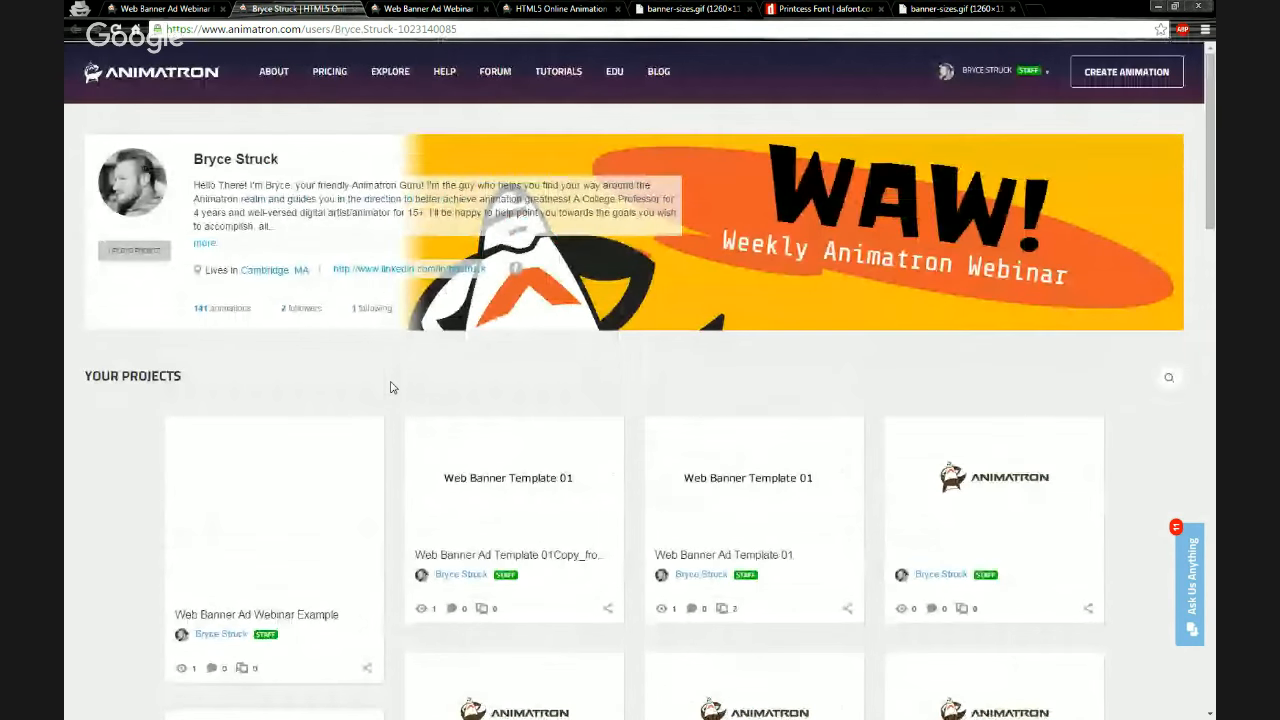
{"action": "scroll", "coordinate": [391, 388], "scroll_direction": "down", "scroll_amount": 1}
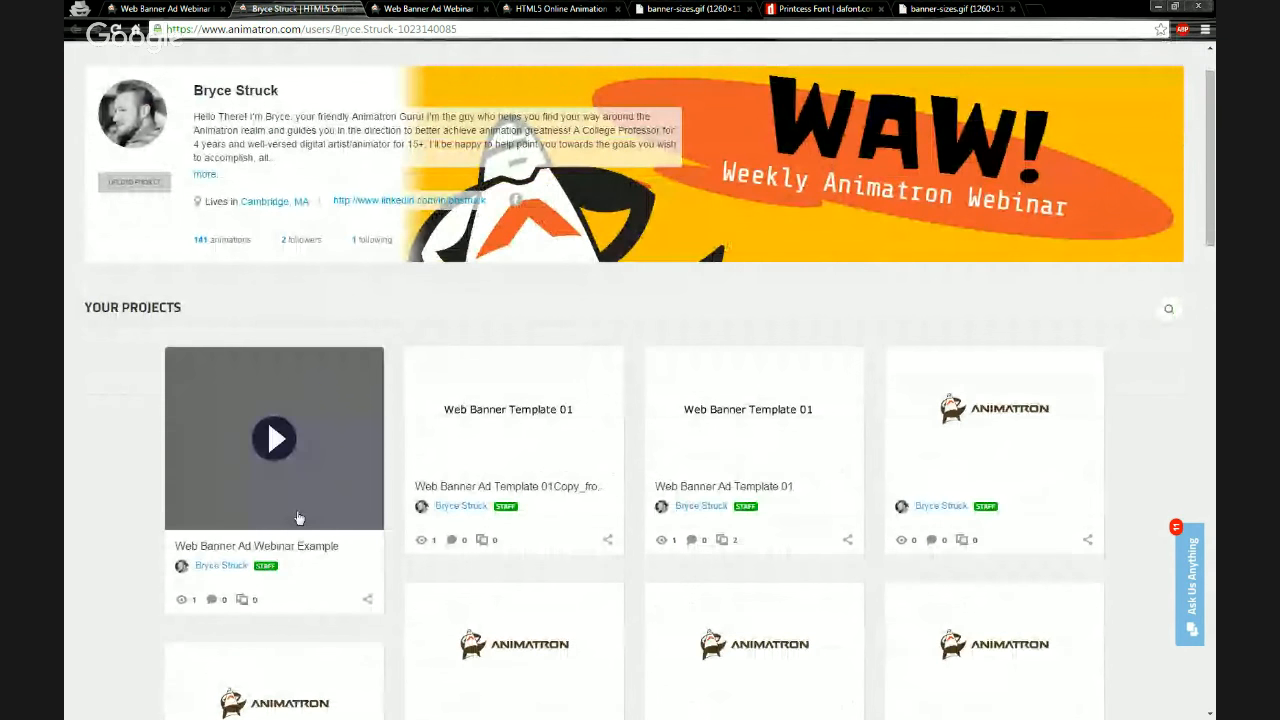
{"action": "left_click", "coordinate": [298, 506]}
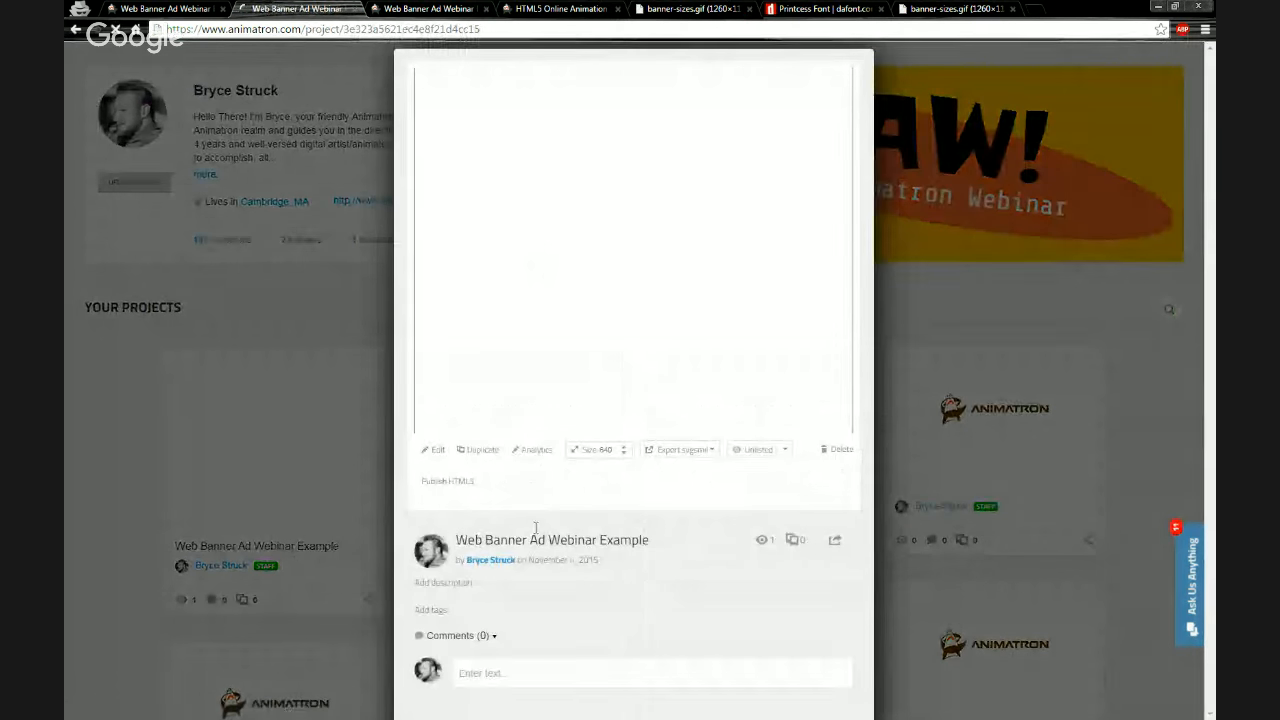
Play the Web Banner Ad Webinar Example preview and examine its publish and social sharing options
{"action": "left_click", "coordinate": [555, 543]}
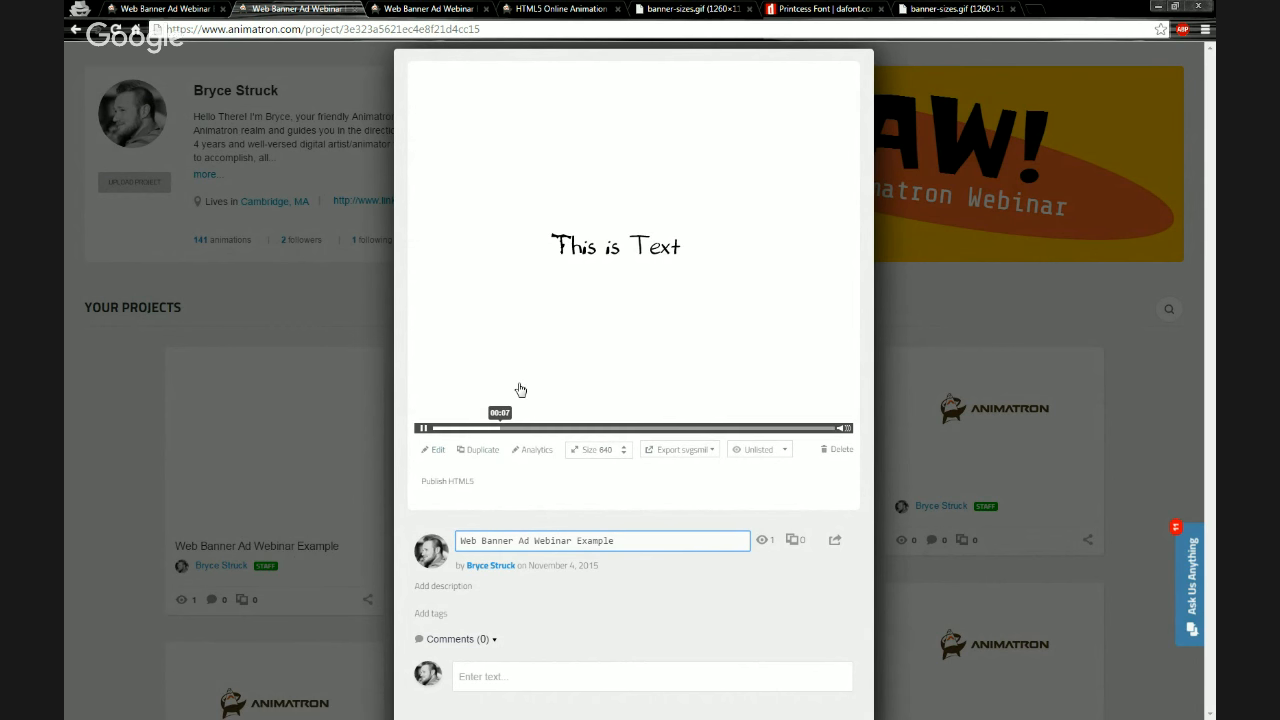
{"action": "left_click", "coordinate": [426, 429]}
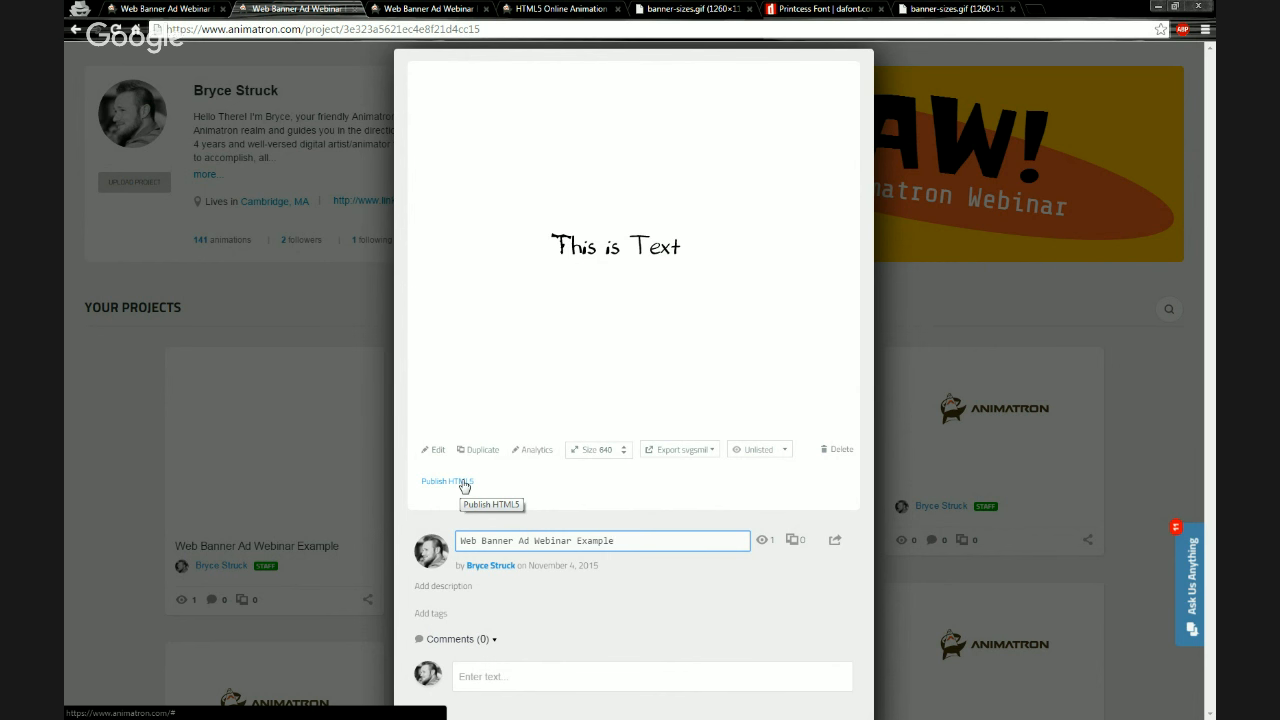
{"action": "left_click", "coordinate": [553, 490]}
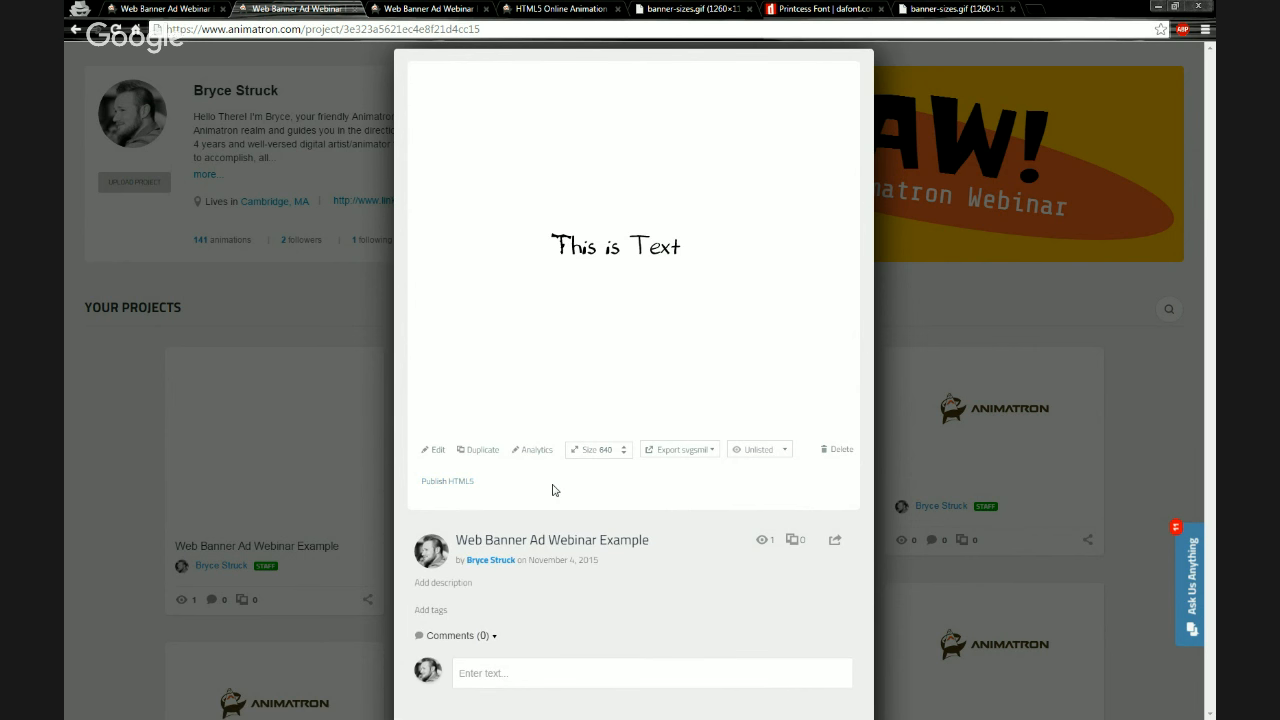
{"action": "scroll", "coordinate": [534, 610], "scroll_direction": "down", "scroll_amount": 1}
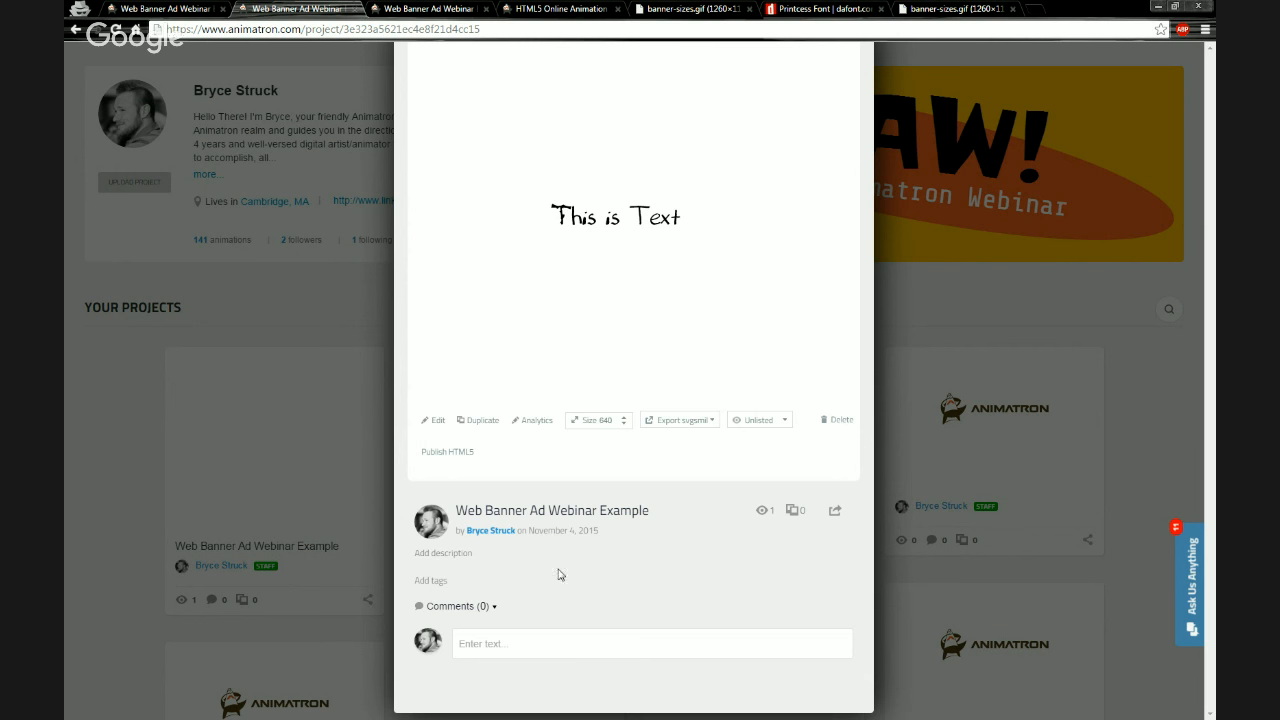
{"action": "scroll", "coordinate": [574, 591], "scroll_direction": "up", "scroll_amount": 1}
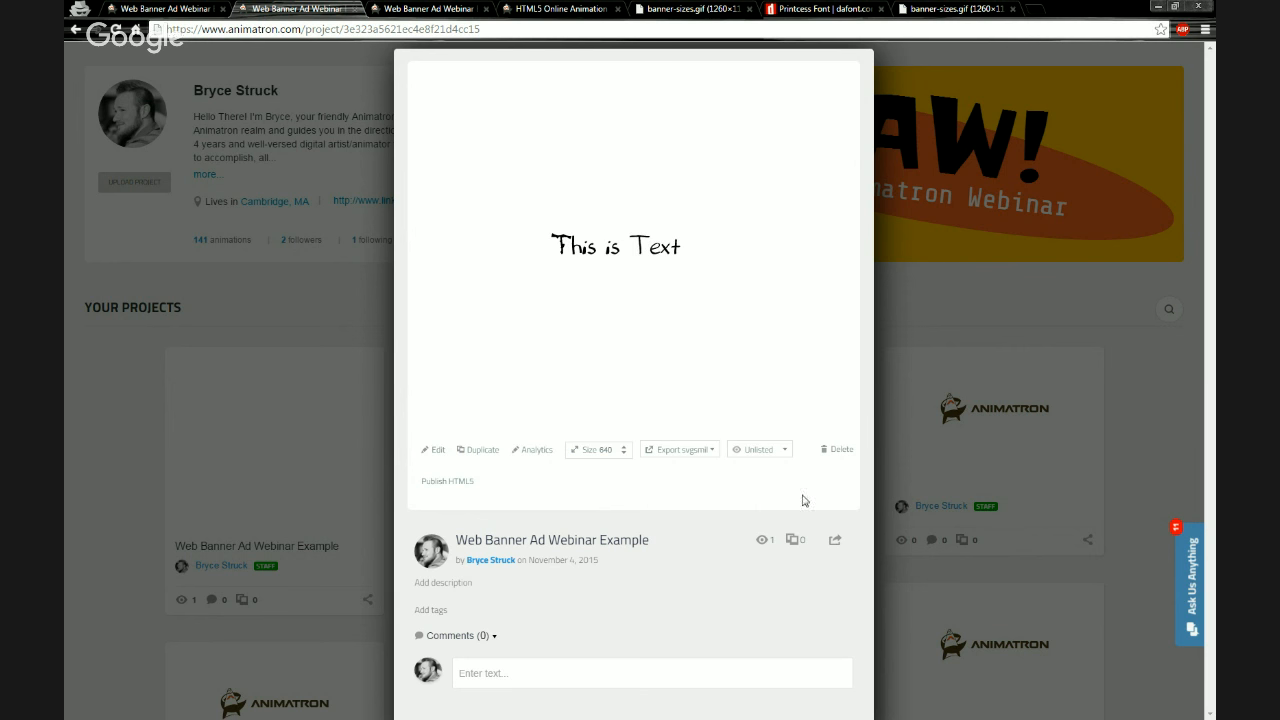
{"action": "left_click", "coordinate": [835, 544]}
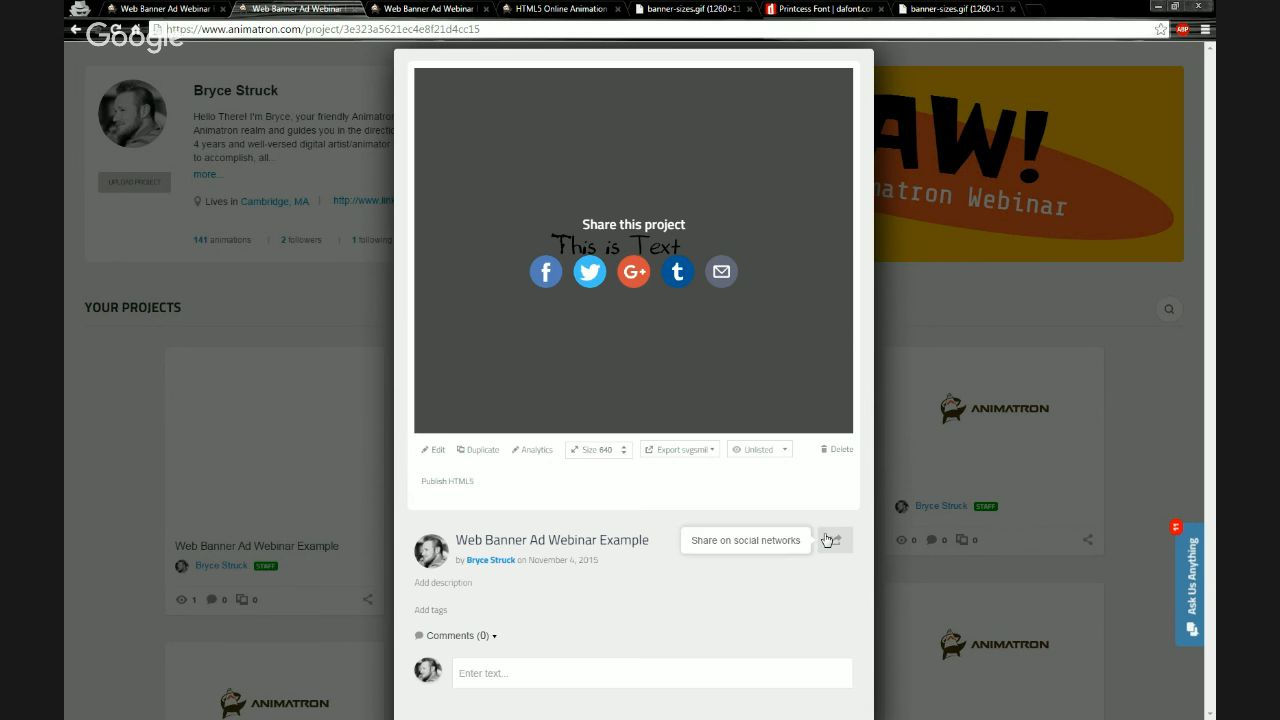
{"action": "left_click", "coordinate": [345, 304]}
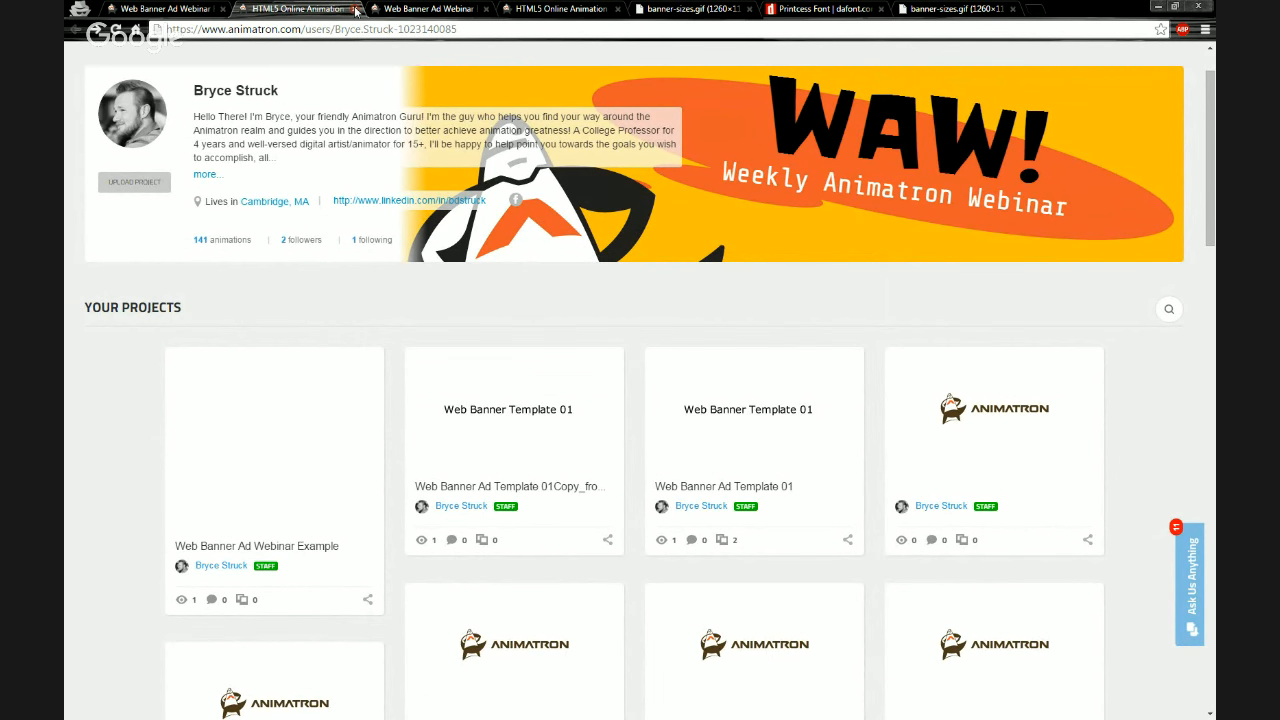
Switch through the open browser tabs to review the banner sizes reference, then return to the editor
{"action": "left_click", "coordinate": [203, 12]}
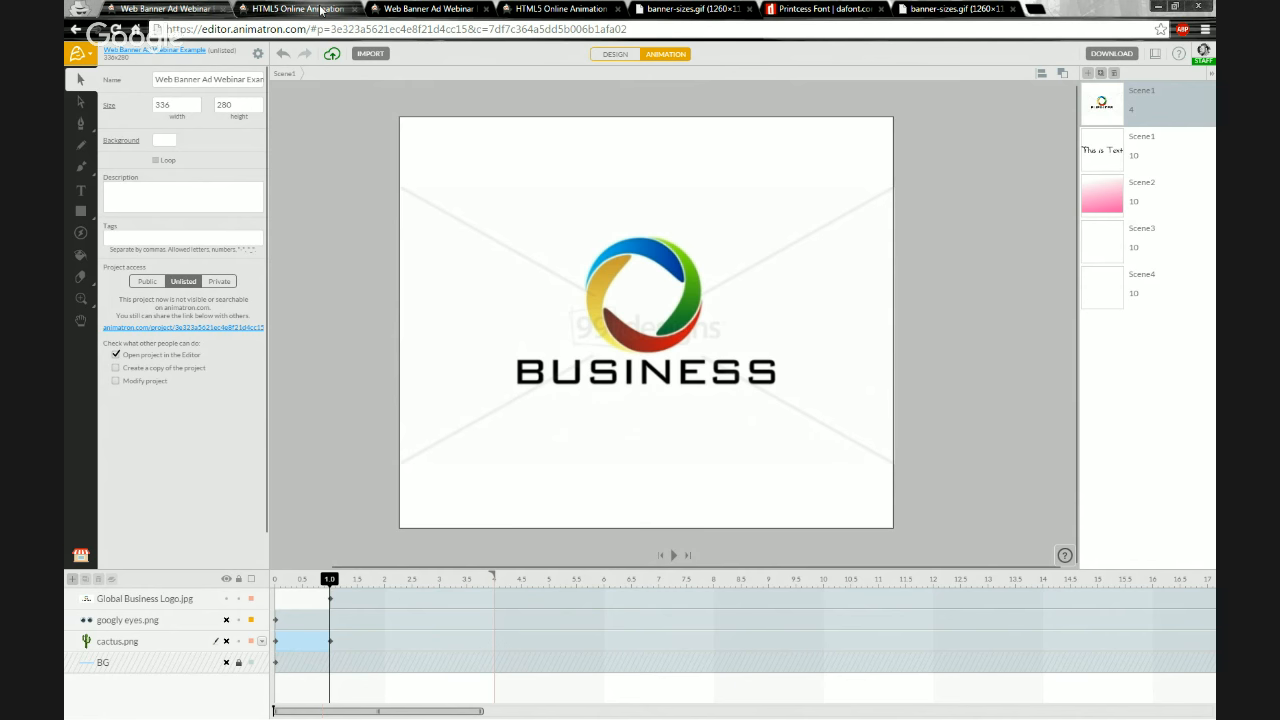
{"action": "left_click", "coordinate": [430, 9]}
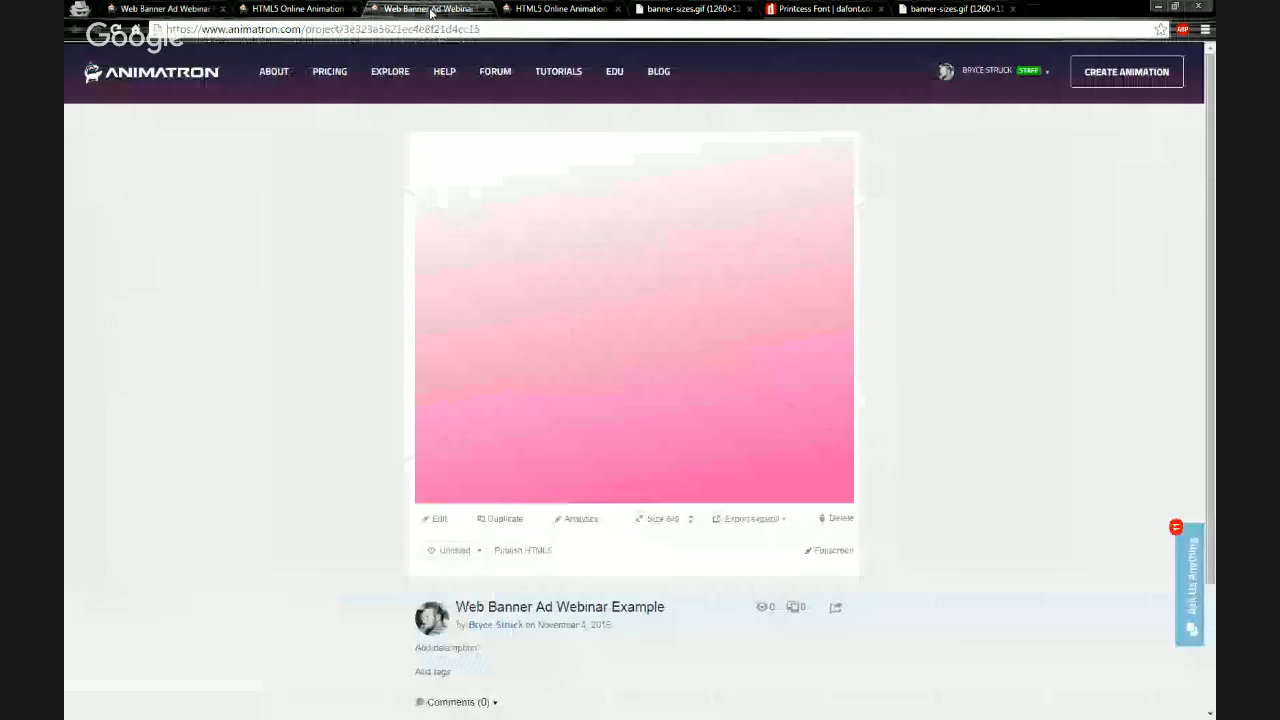
{"action": "left_click", "coordinate": [306, 10]}
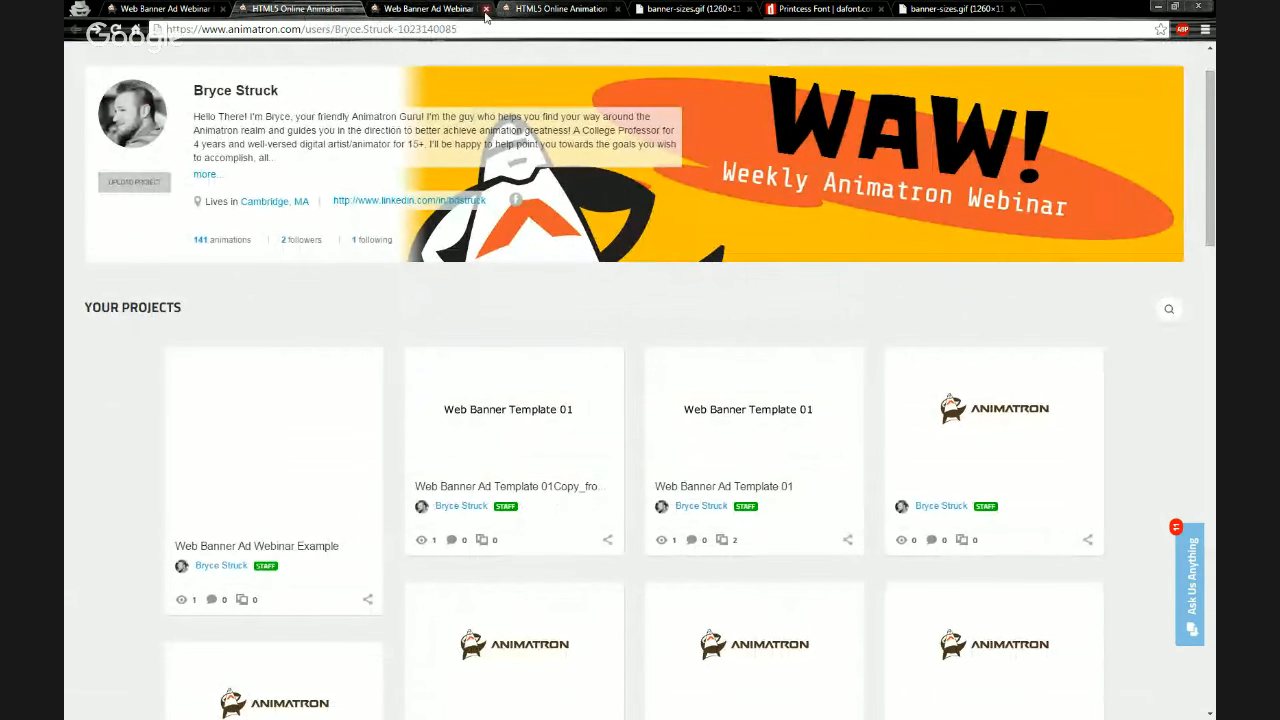
{"action": "left_click", "coordinate": [694, 10]}
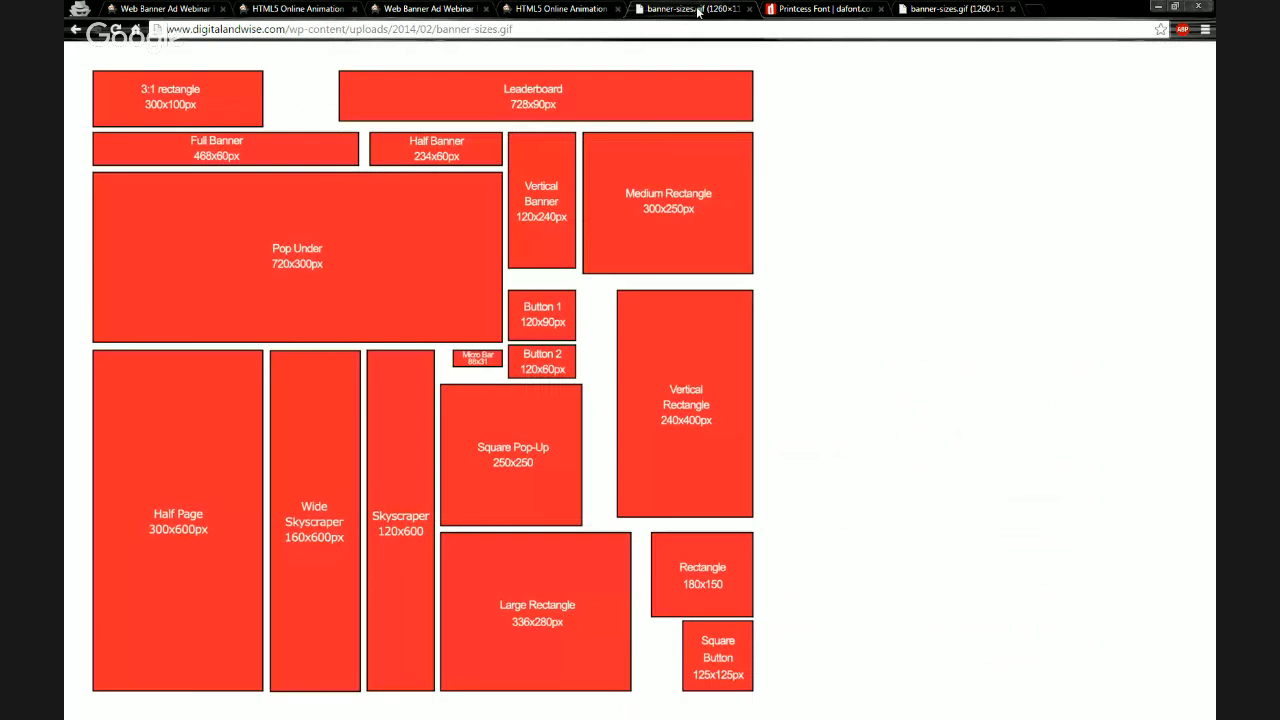
{"action": "left_click", "coordinate": [660, 33]}
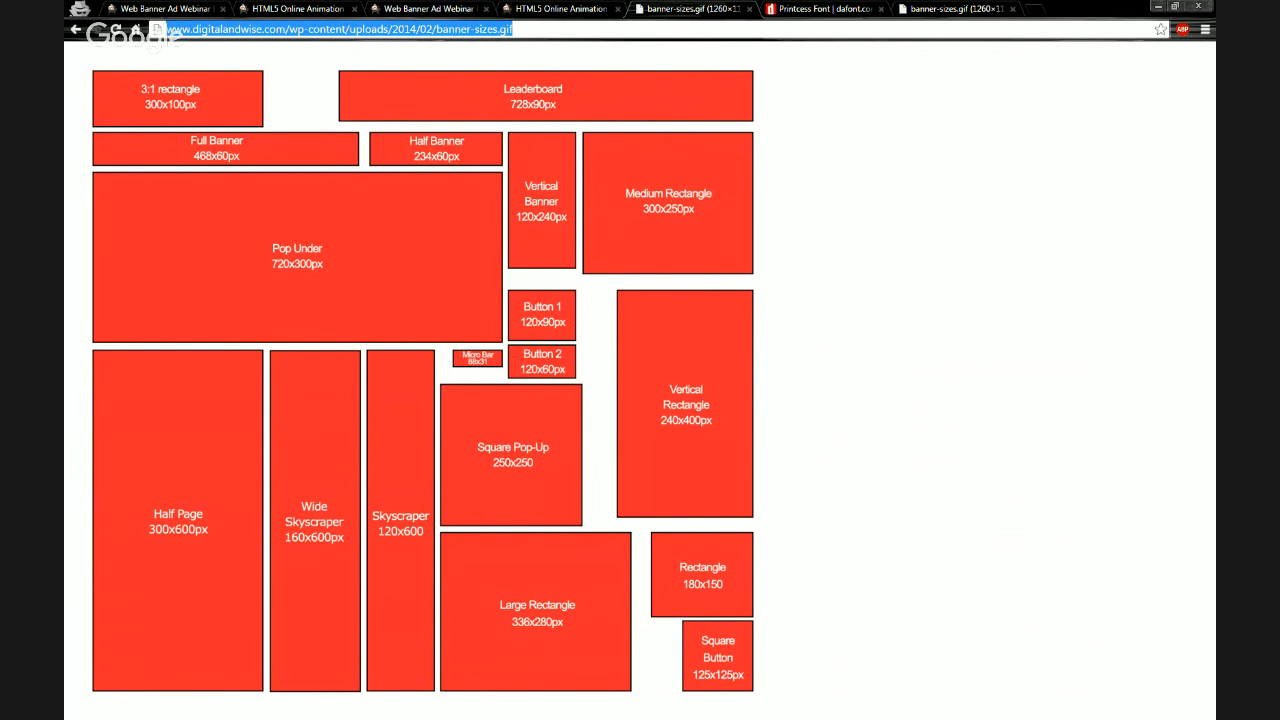
{"action": "key", "text": "alt+Tab"}
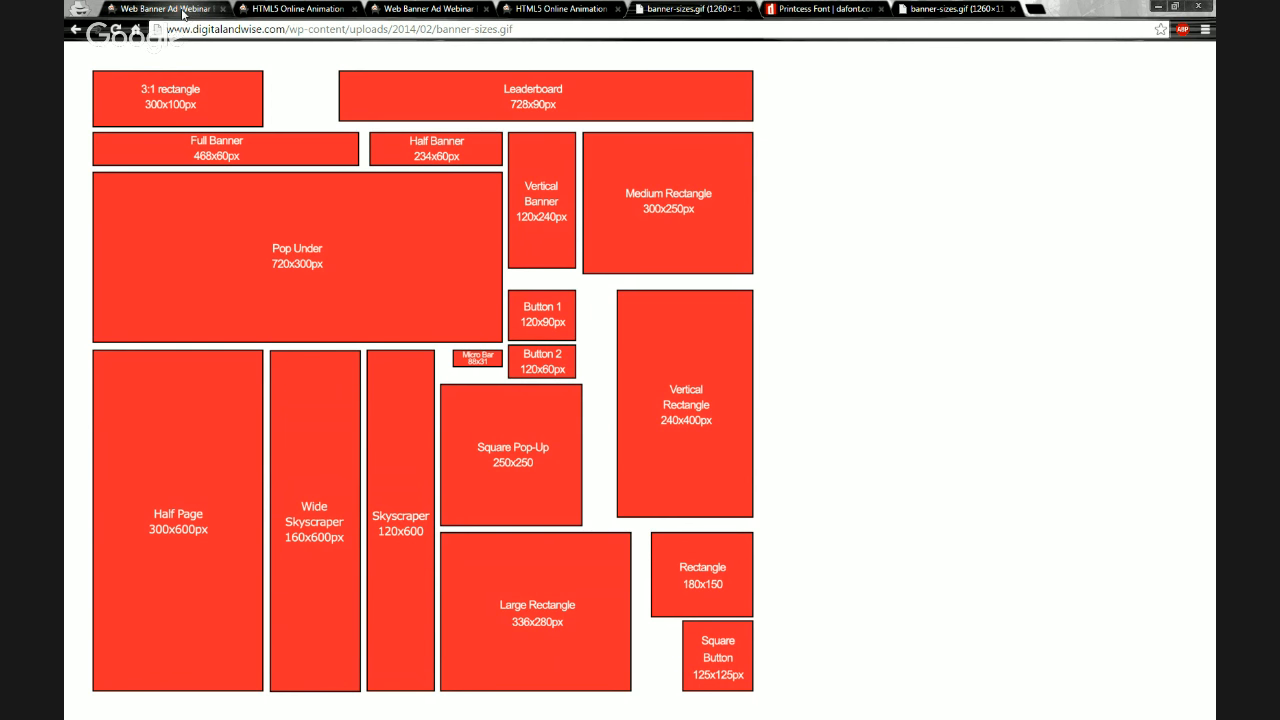
{"action": "left_click", "coordinate": [184, 10]}
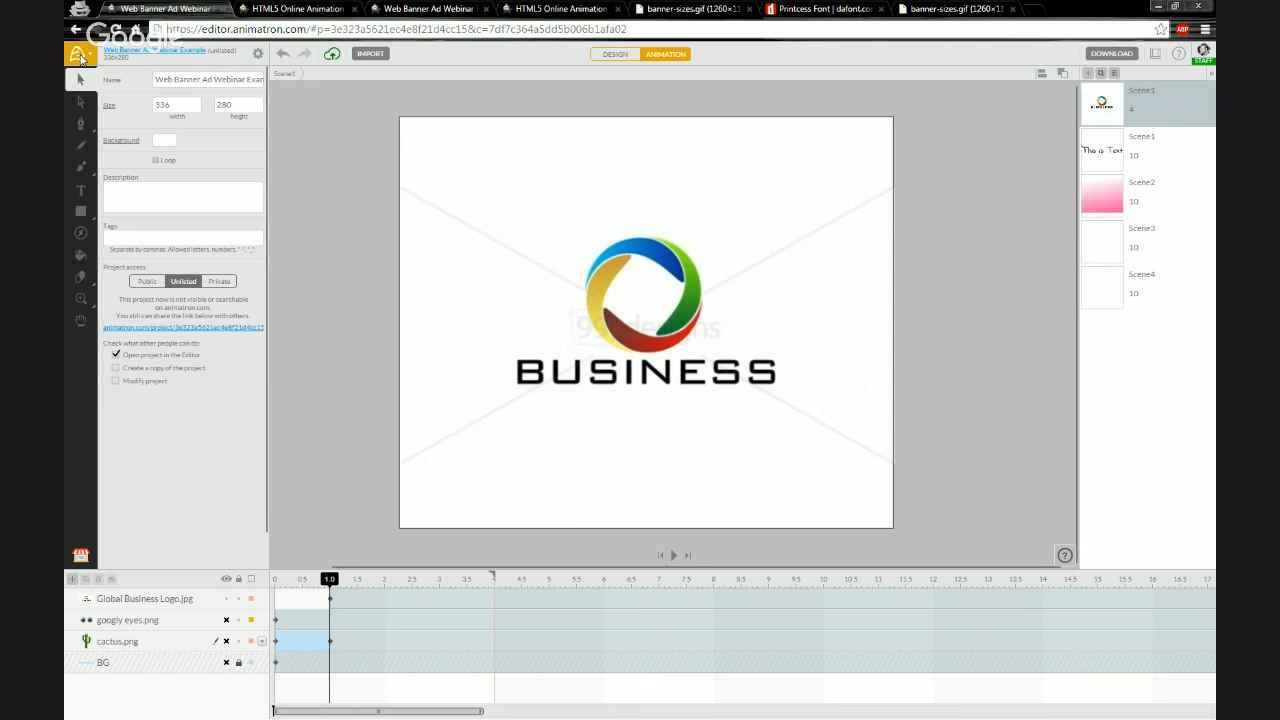
Download the project as an .ANM file and open the downloaded file
{"action": "left_click", "coordinate": [82, 58]}
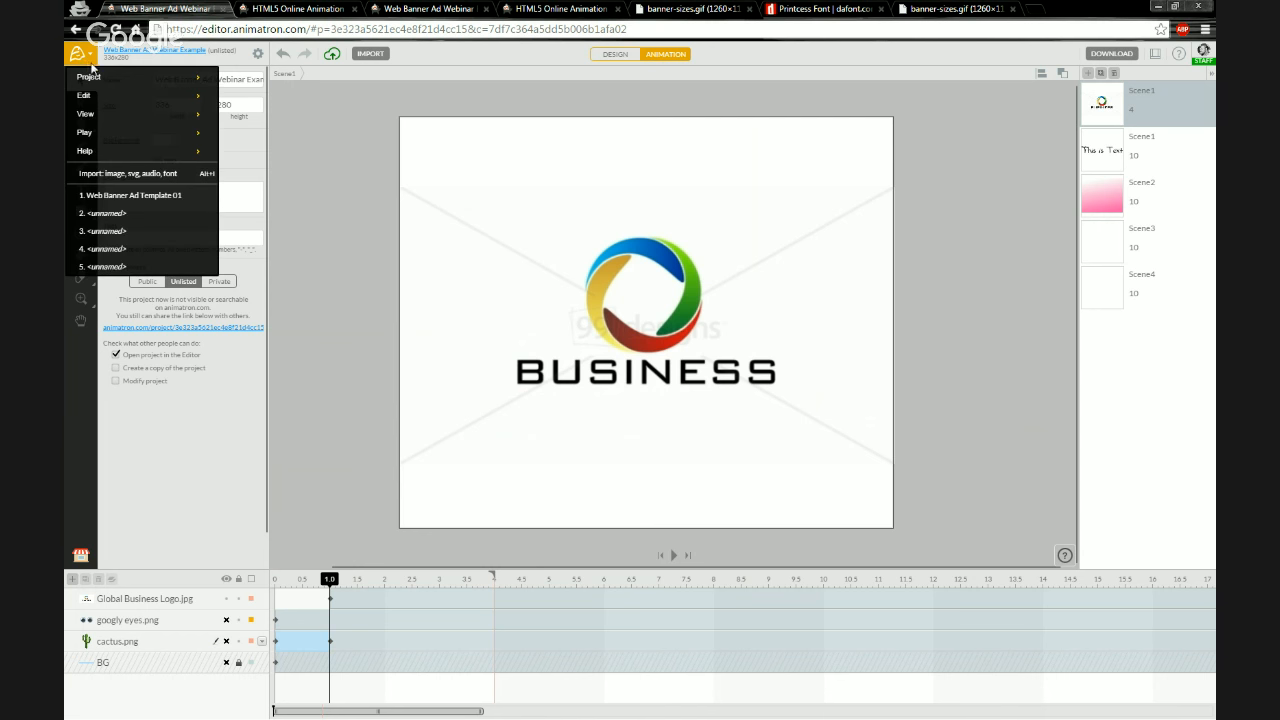
{"action": "mouse_move", "coordinate": [90, 82]}
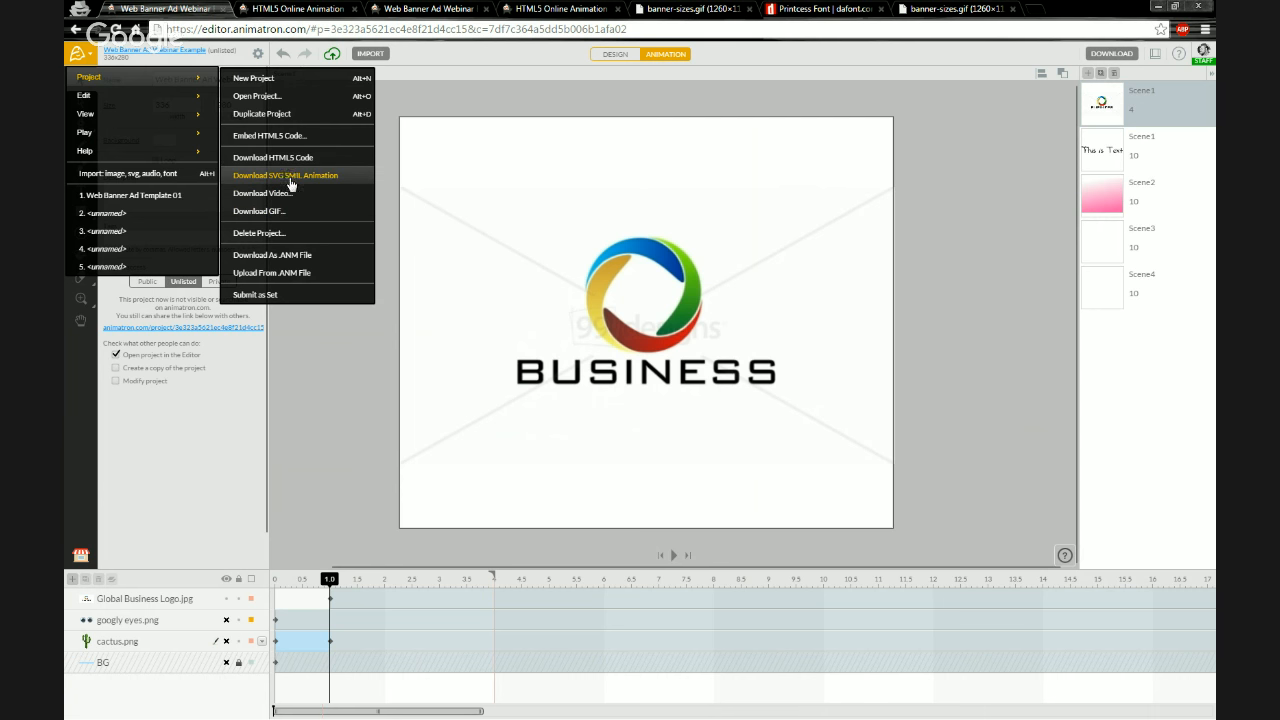
{"action": "left_click", "coordinate": [284, 259]}
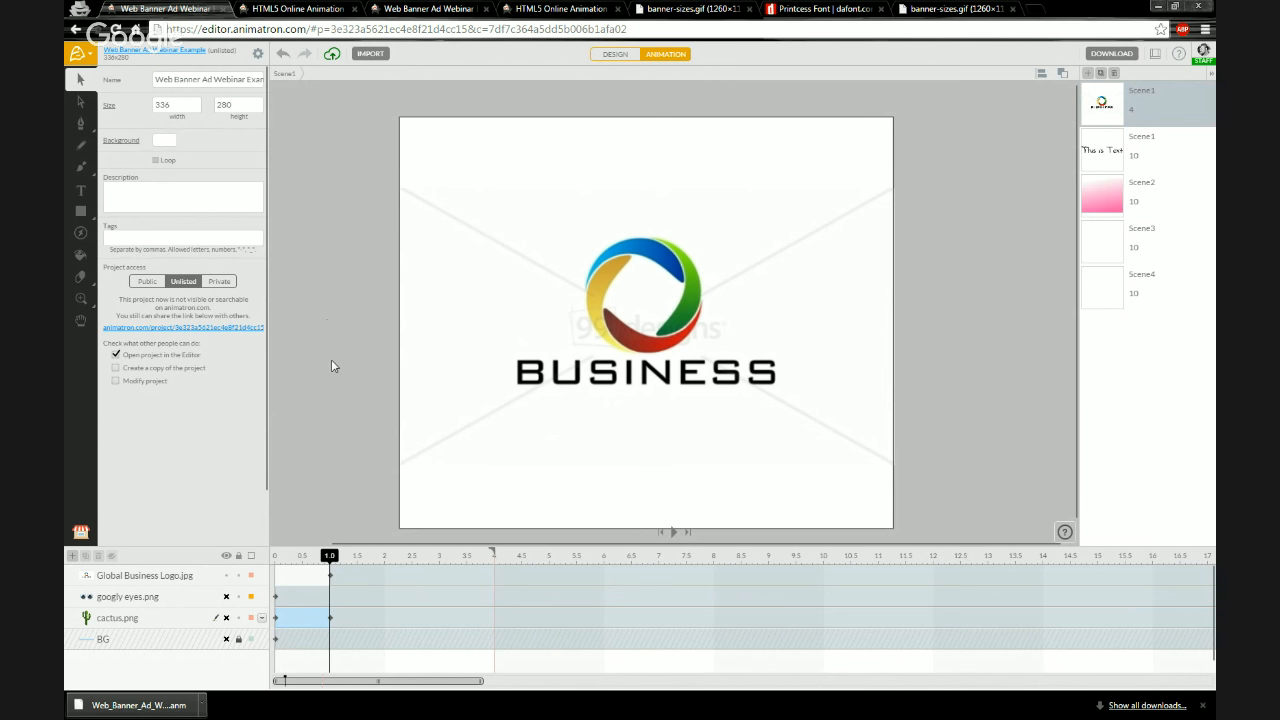
{"action": "left_click", "coordinate": [120, 707]}
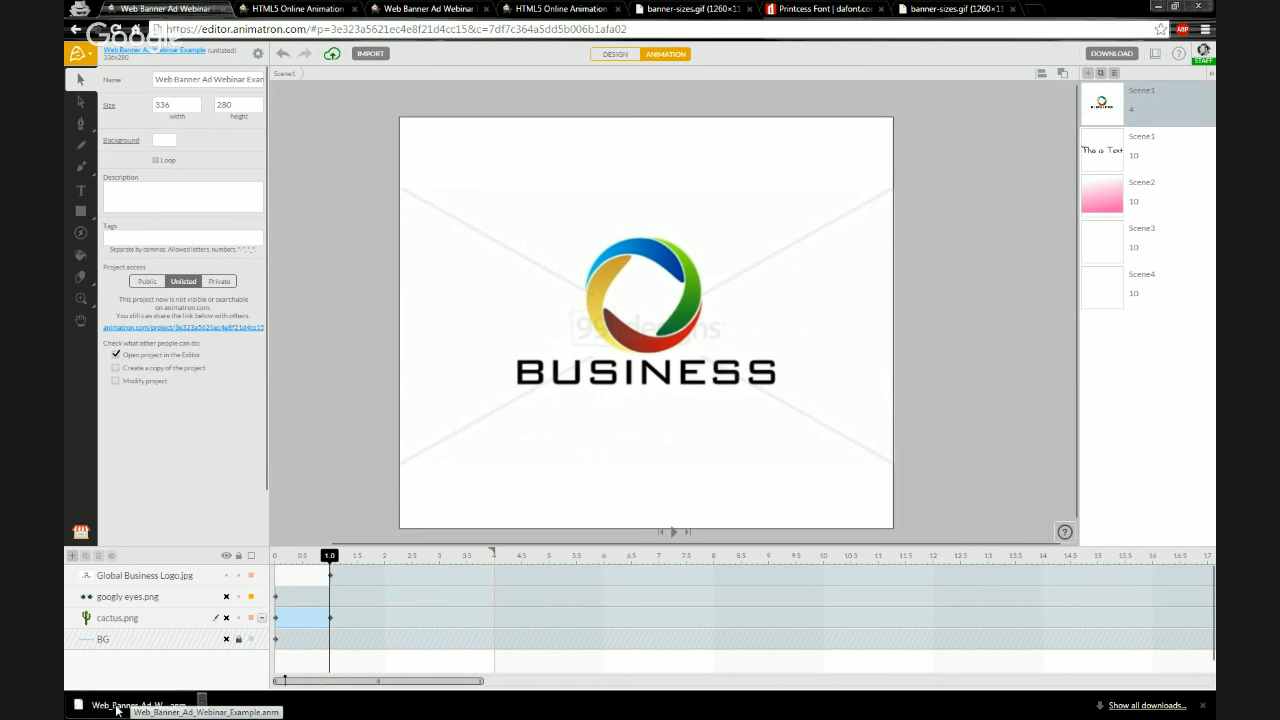
Move the downloaded Web_Banner_Ad_Webinar_Example.anm file onto the desktop
{"action": "left_click", "coordinate": [1174, 7]}
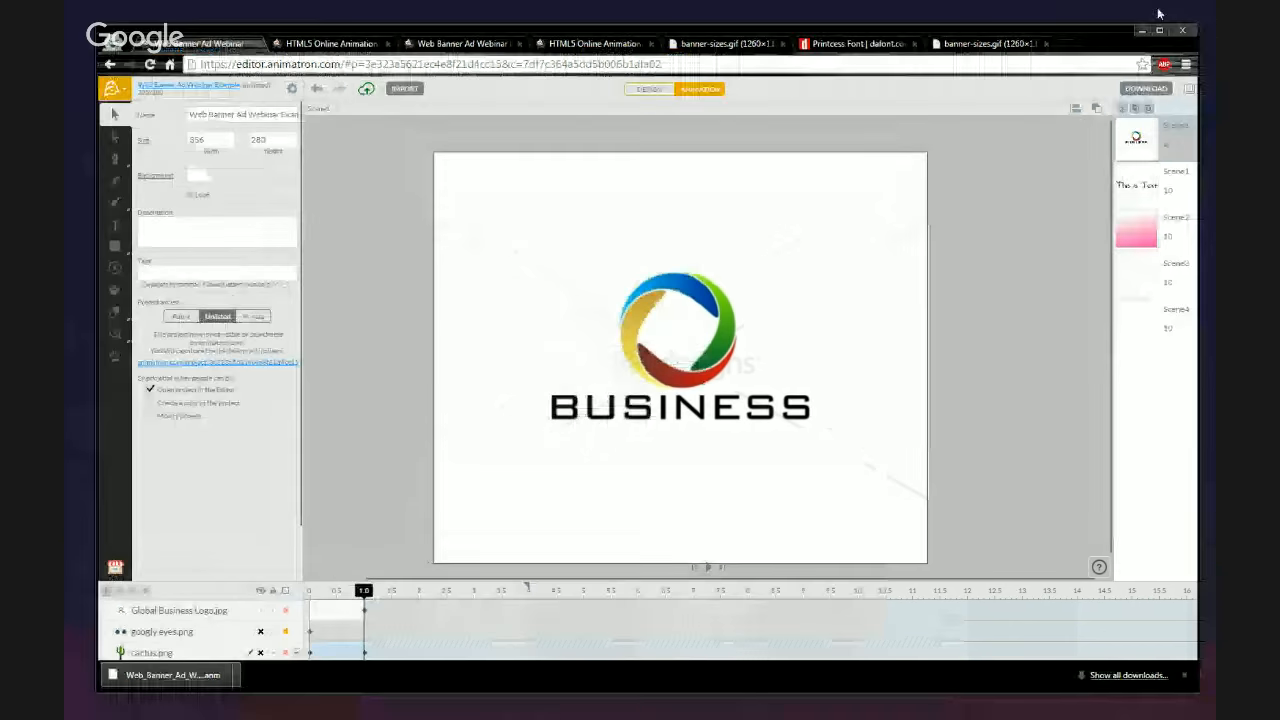
{"action": "left_click_drag", "start_coordinate": [562, 24], "coordinate": [602, 51]}
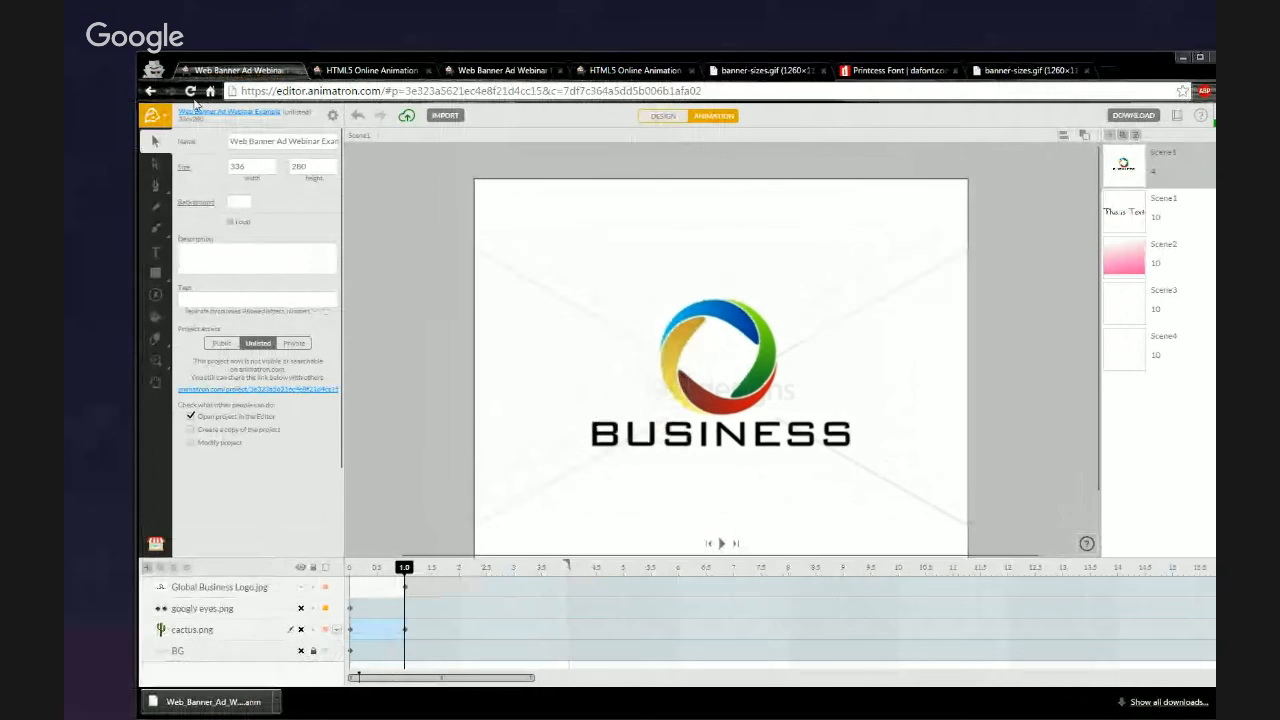
{"action": "left_click_drag", "start_coordinate": [208, 702], "coordinate": [92, 392]}
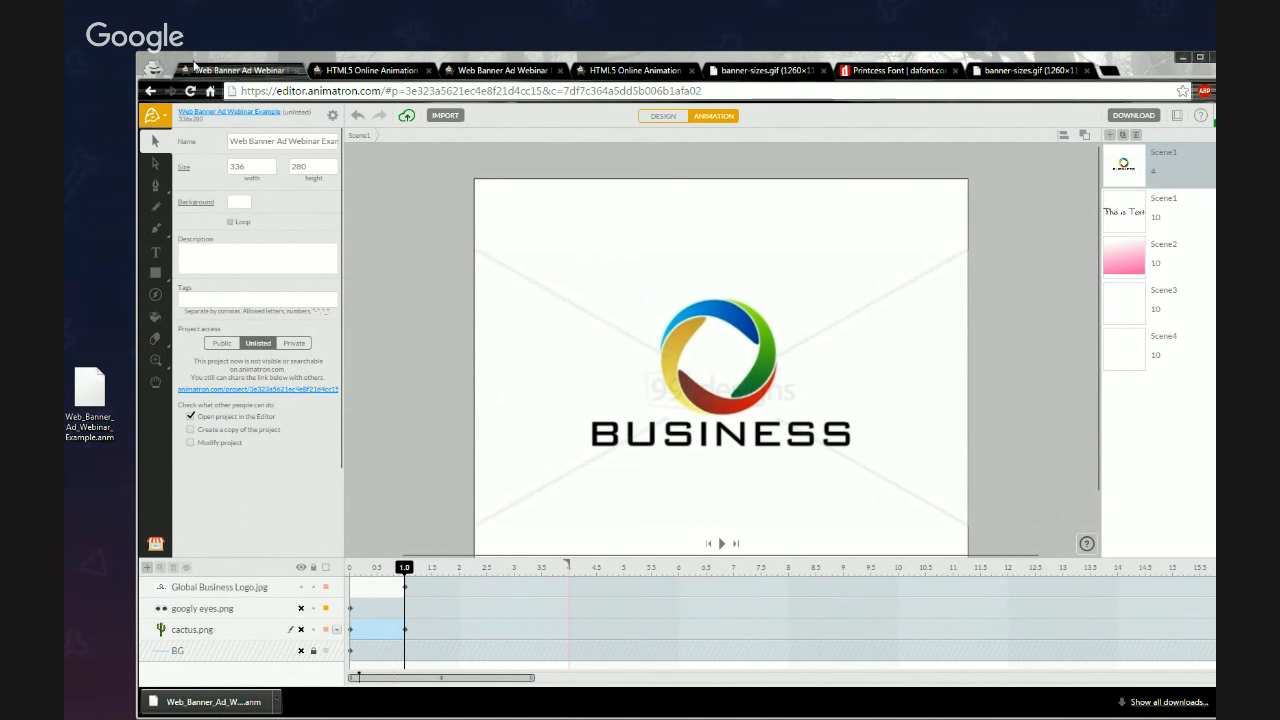
{"action": "left_click_drag", "start_coordinate": [200, 52], "coordinate": [133, 1]}
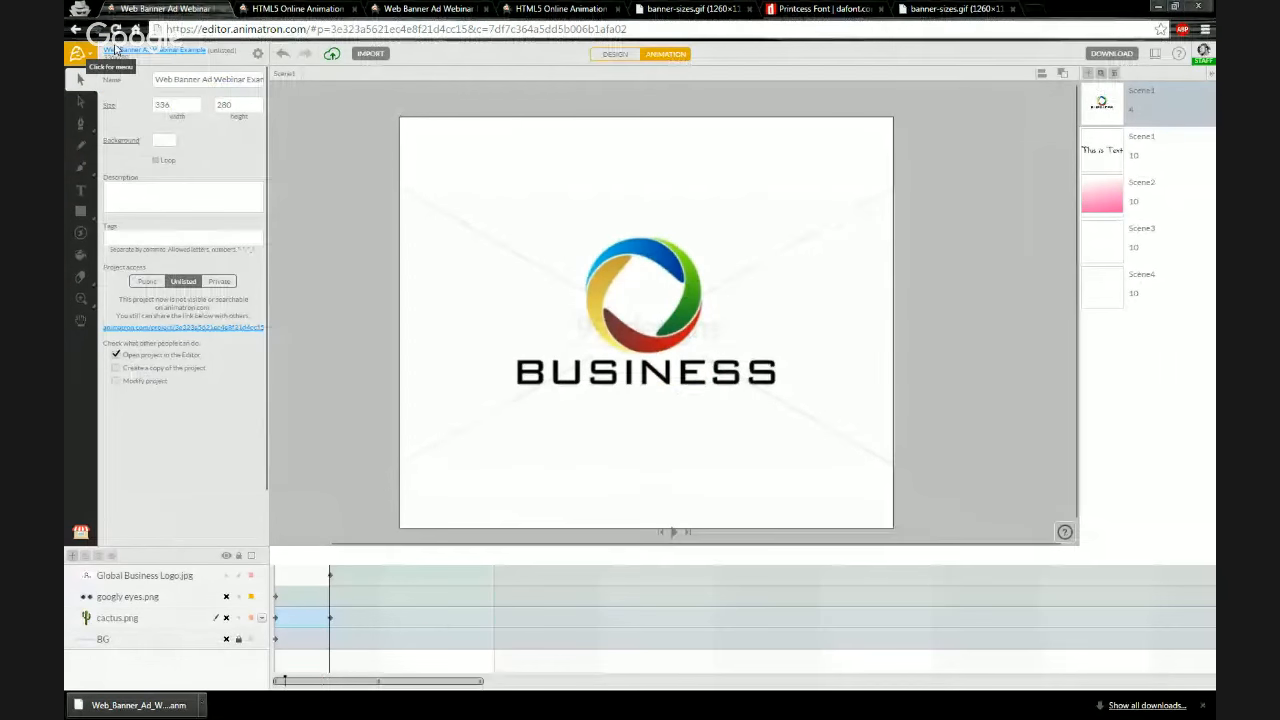
Try to drop the downloaded .anm file into the Upload From .ANM File dialog
{"action": "left_click", "coordinate": [77, 68]}
{"action": "mouse_move", "coordinate": [91, 82]}
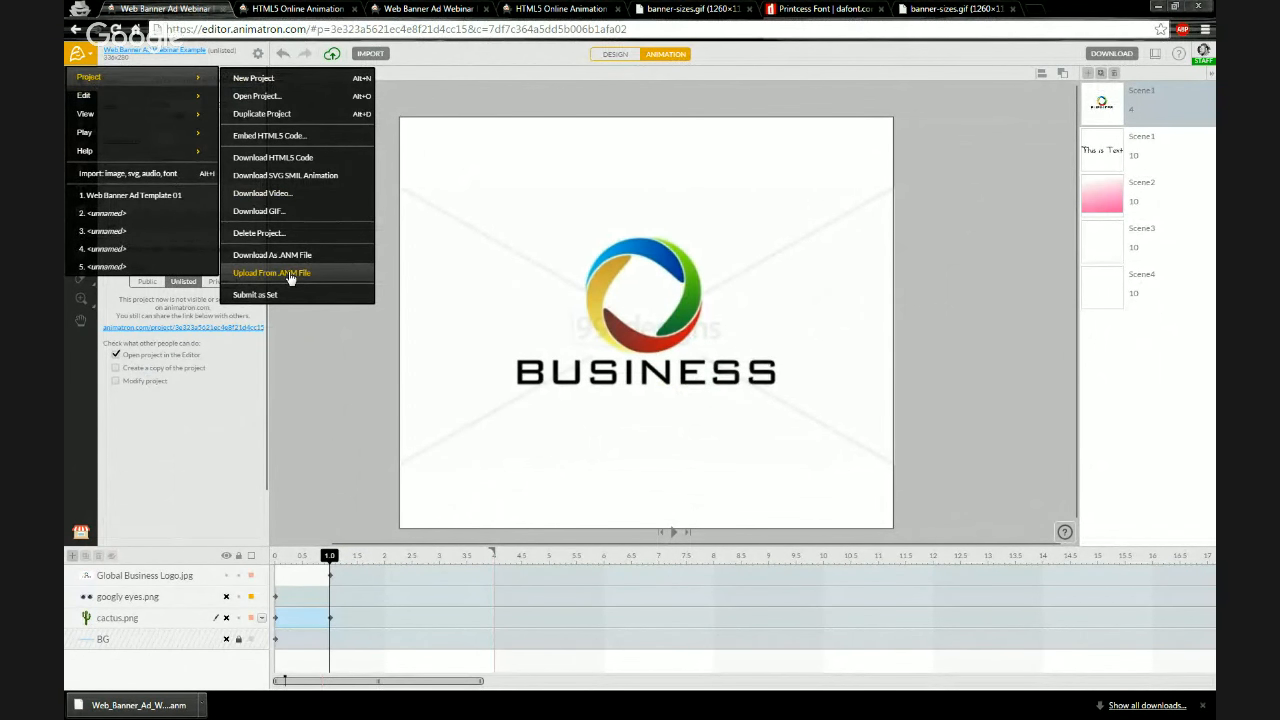
{"action": "left_click", "coordinate": [290, 275]}
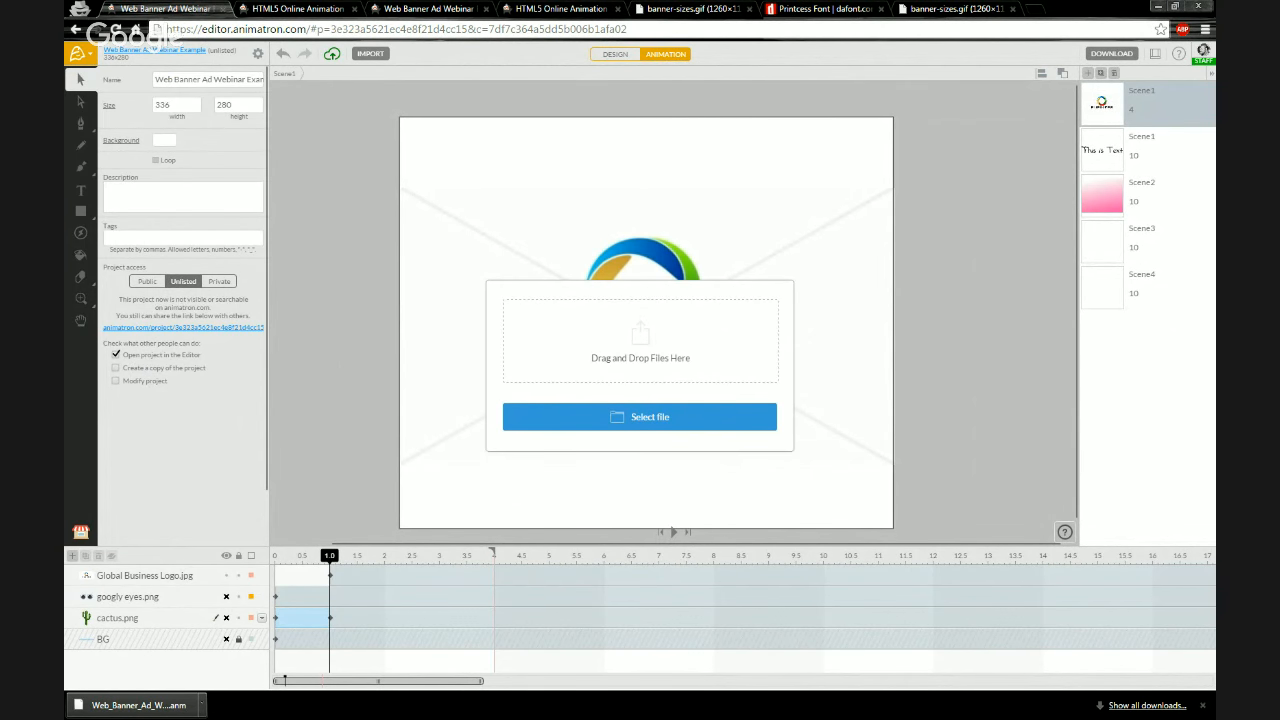
{"action": "left_click_drag", "start_coordinate": [140, 705], "coordinate": [620, 338]}
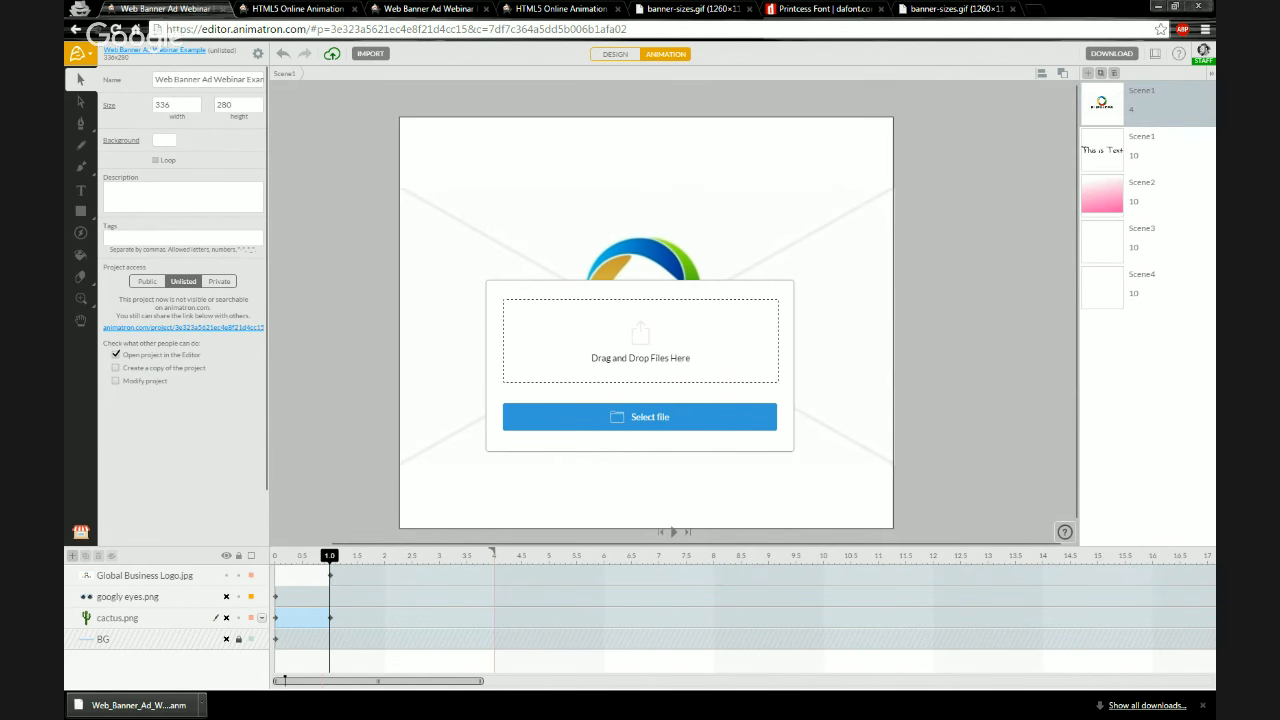
{"action": "key", "text": "alt+Tab"}
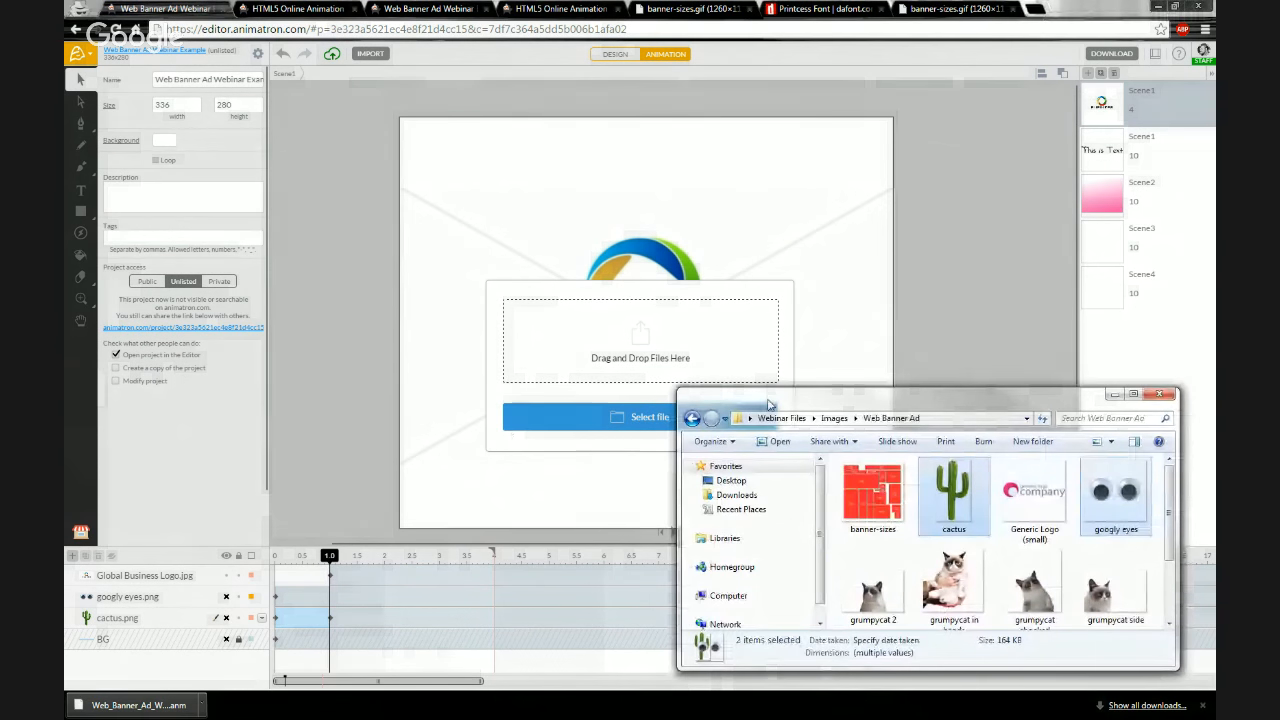
{"action": "left_click", "coordinate": [731, 480]}
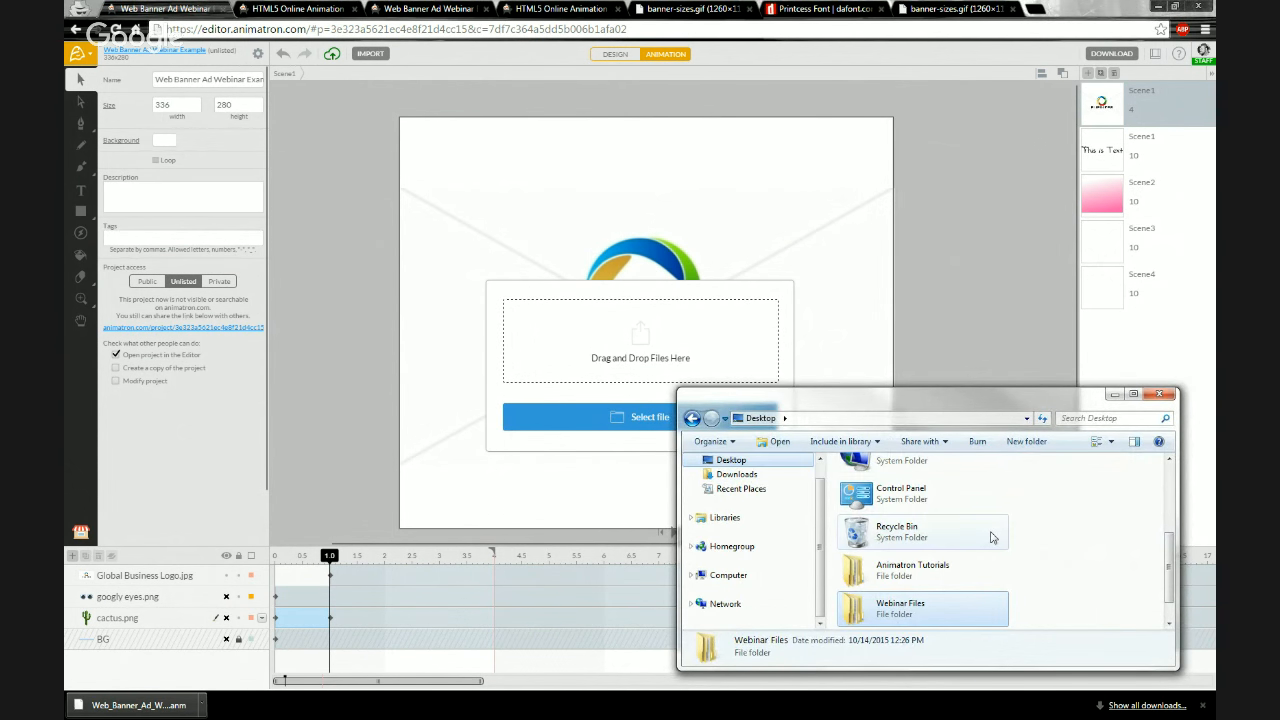
{"action": "left_click", "coordinate": [1040, 575]}
{"action": "scroll", "coordinate": [1040, 575], "scroll_direction": "down", "scroll_amount": 1}
{"action": "left_click_drag", "start_coordinate": [881, 607], "coordinate": [629, 373]}
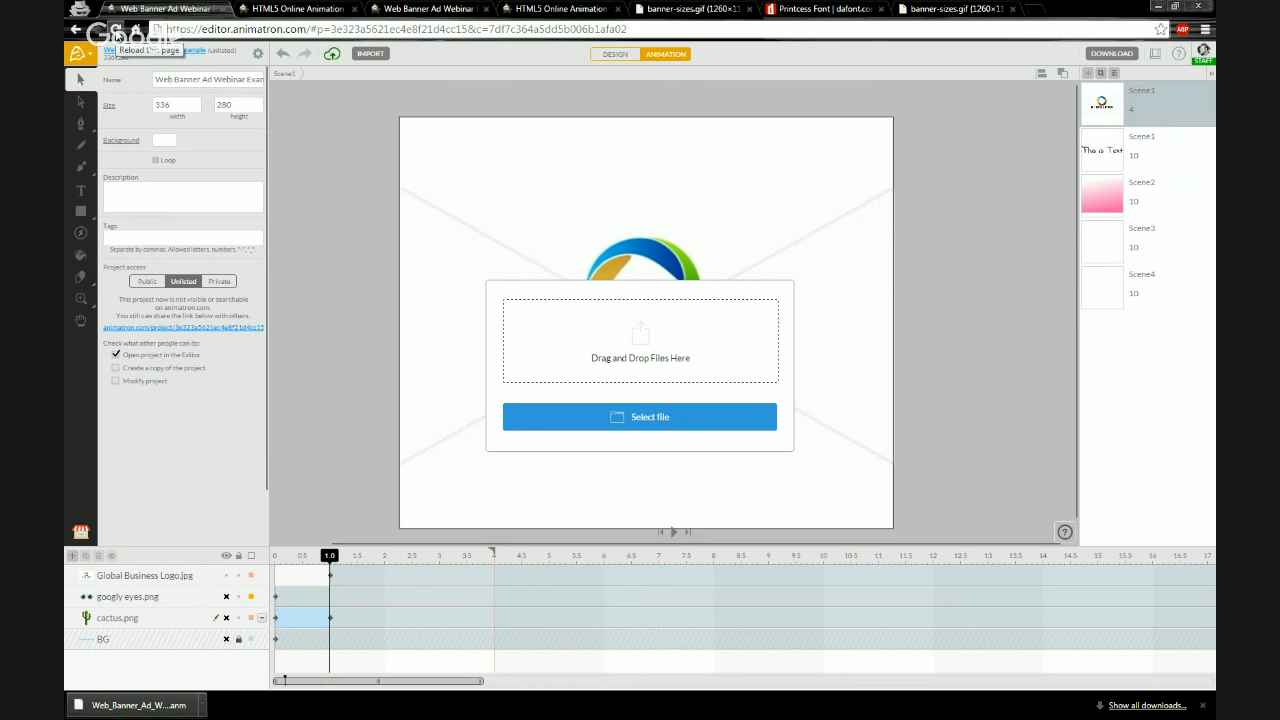
Select Web_Banner_Ad_Webinar_Example.anm from the desktop to upload it into the editor
{"action": "left_click", "coordinate": [117, 36]}
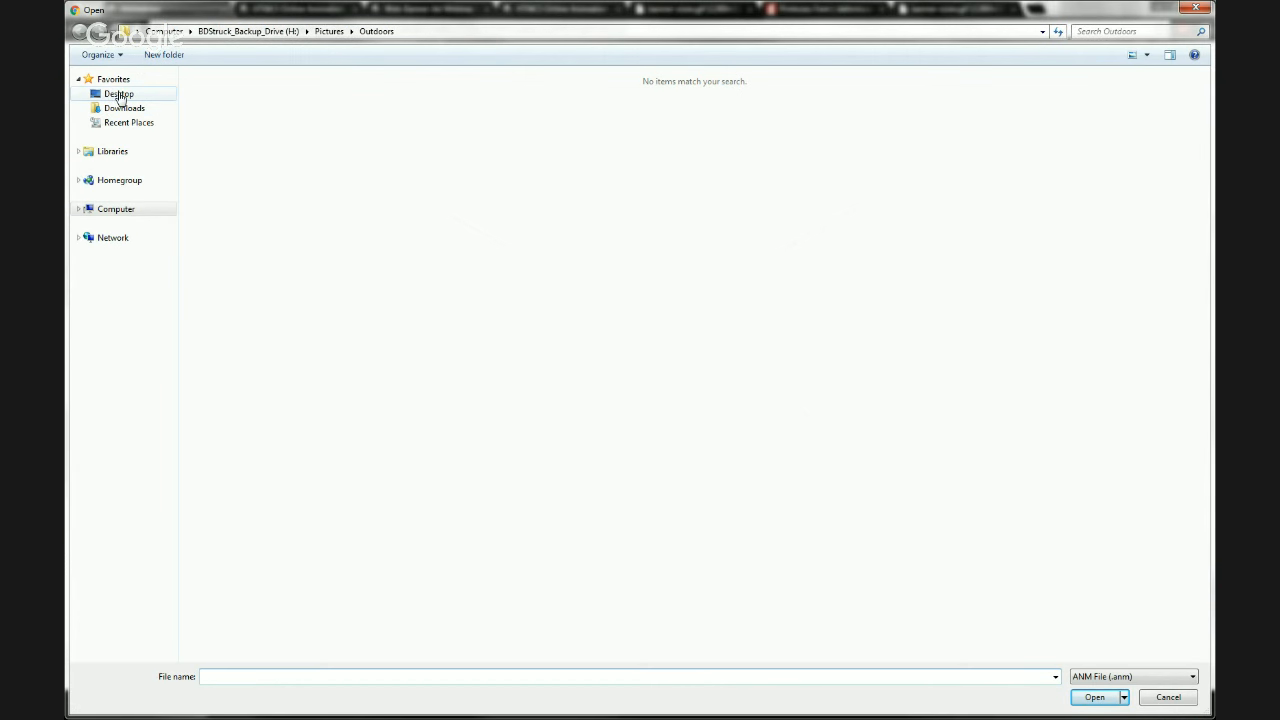
{"action": "left_click", "coordinate": [115, 94]}
{"action": "double_click", "coordinate": [582, 130]}
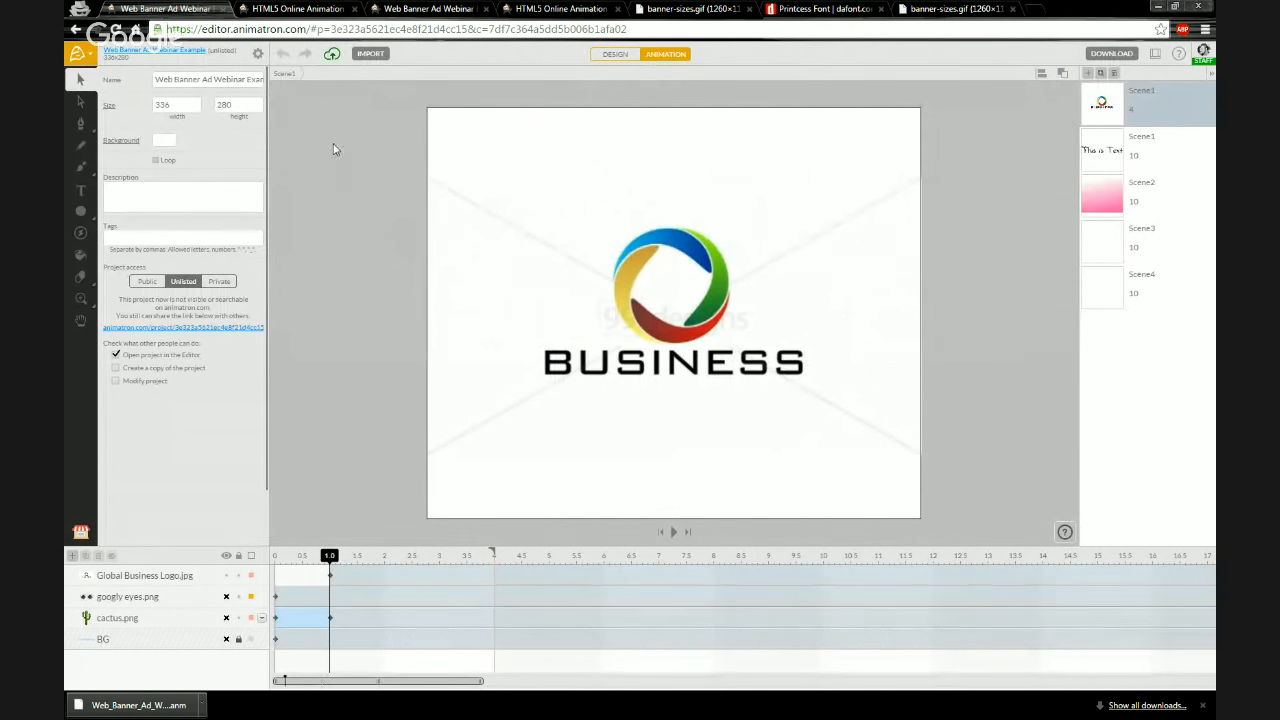
Upload Web_Banner_Ad_Webinar_Example.anm again from the desktop using Upload From .ANM File
{"action": "left_click", "coordinate": [89, 55]}
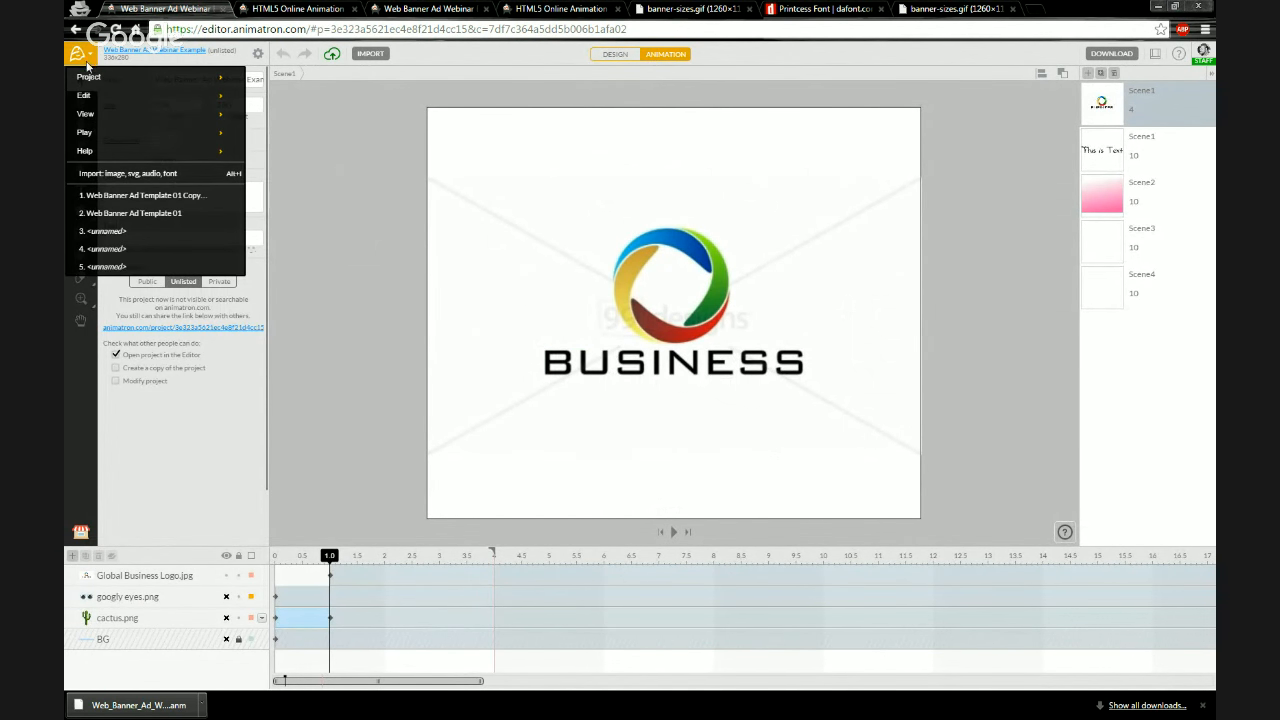
{"action": "mouse_move", "coordinate": [88, 77]}
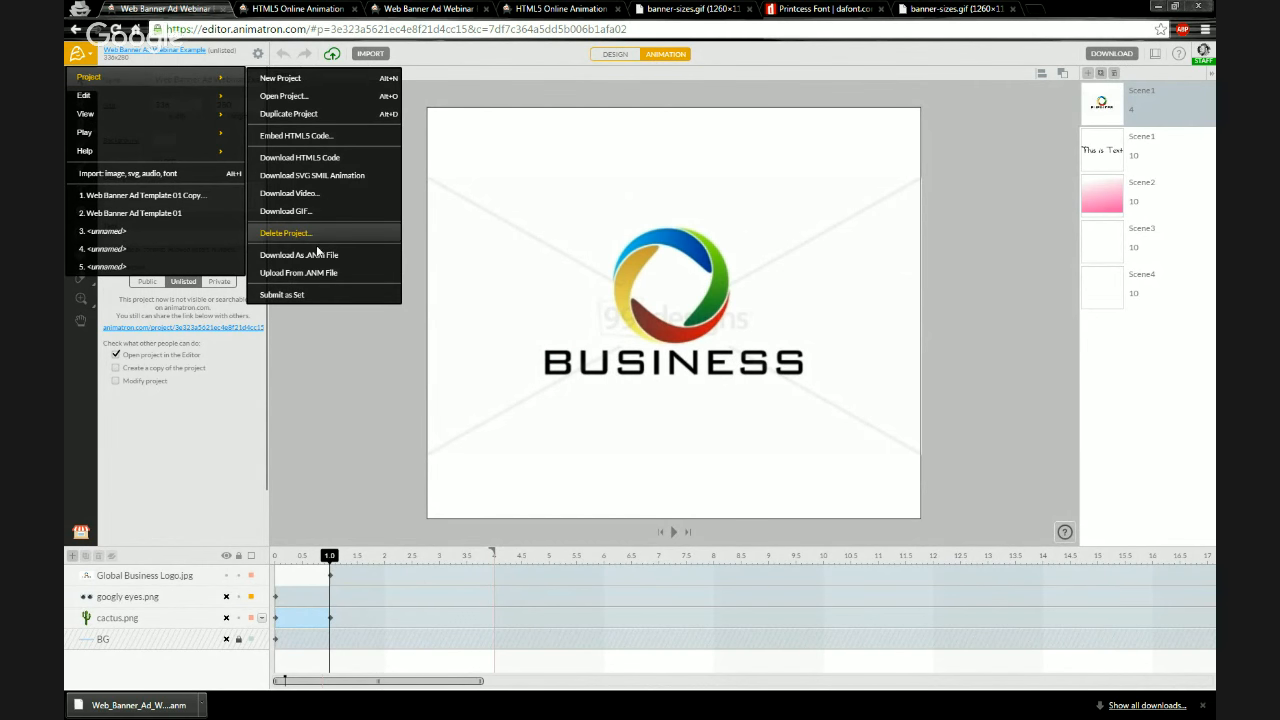
{"action": "left_click", "coordinate": [315, 274]}
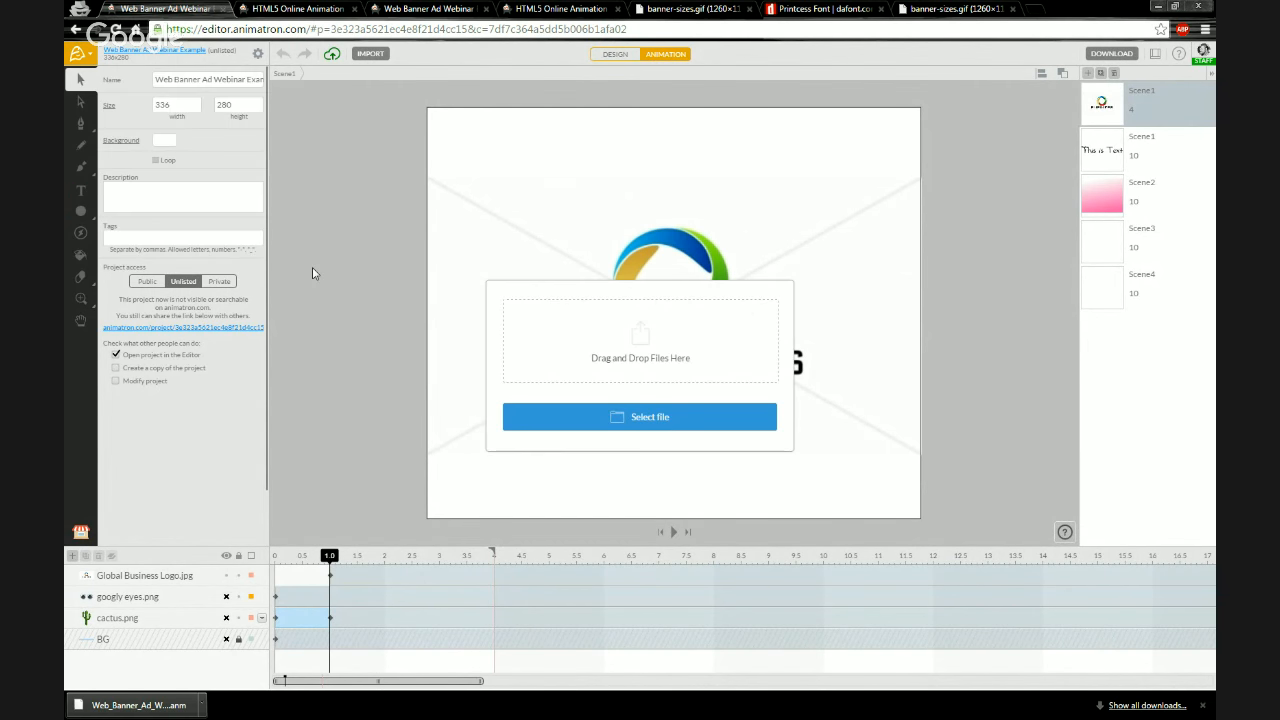
{"action": "left_click", "coordinate": [616, 418]}
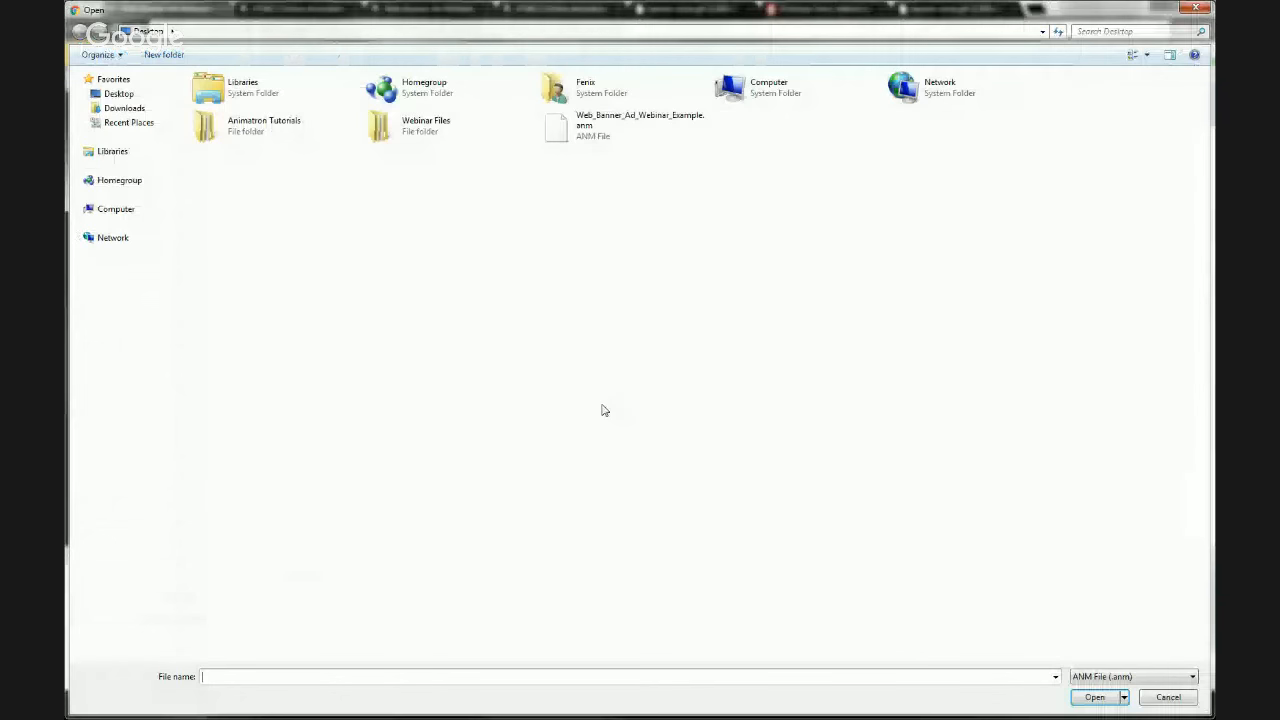
{"action": "left_click", "coordinate": [118, 94]}
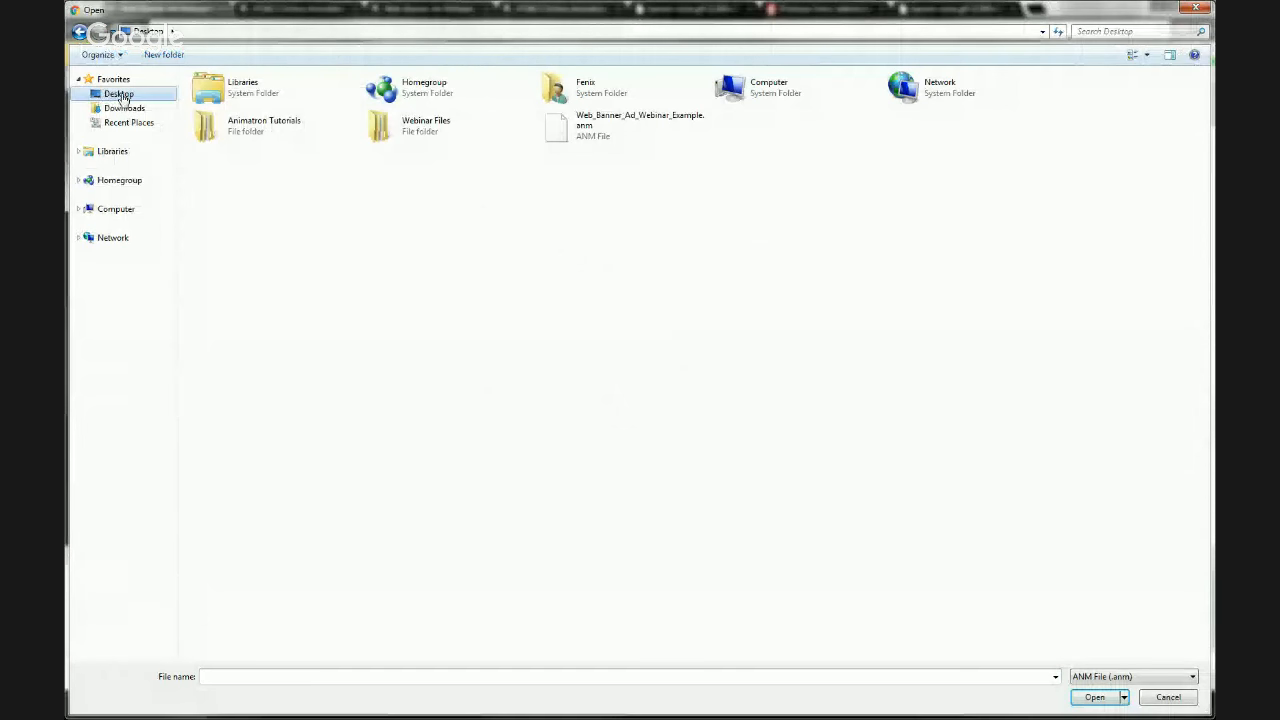
{"action": "double_click", "coordinate": [585, 130]}
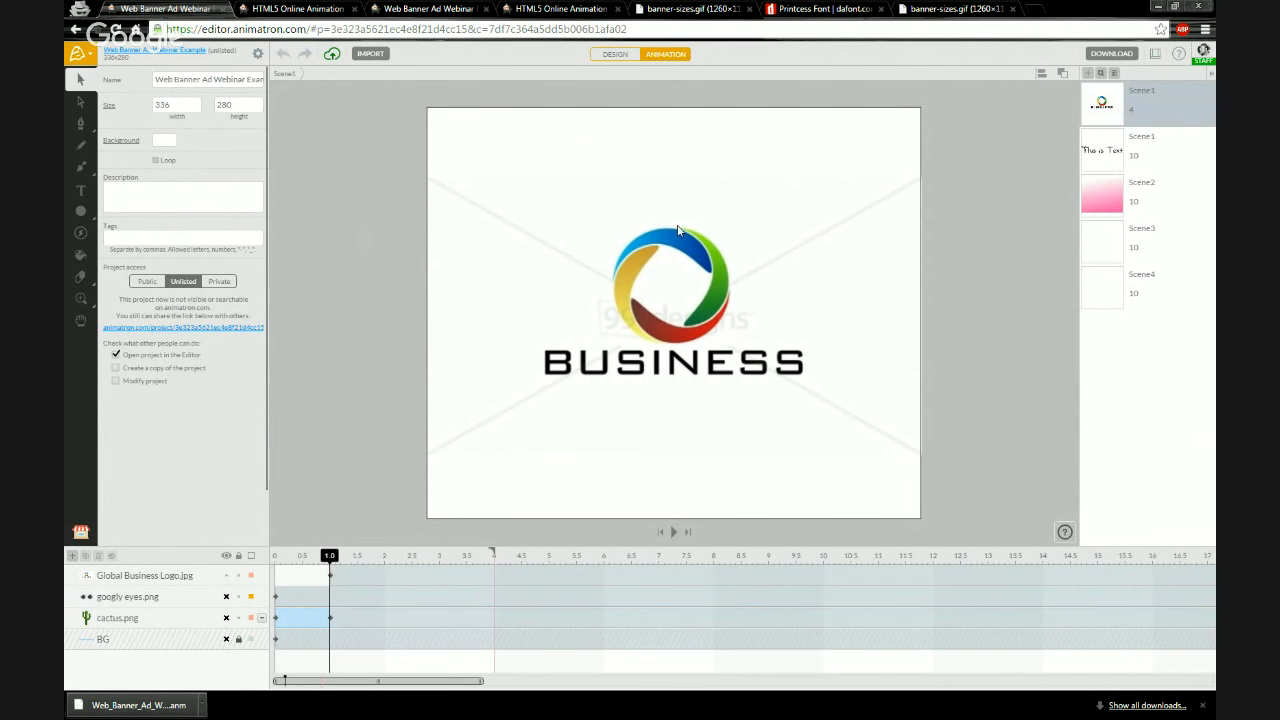
Open the My Projects page and review the saved project list, then return to the editor
{"action": "left_click", "coordinate": [532, 289]}
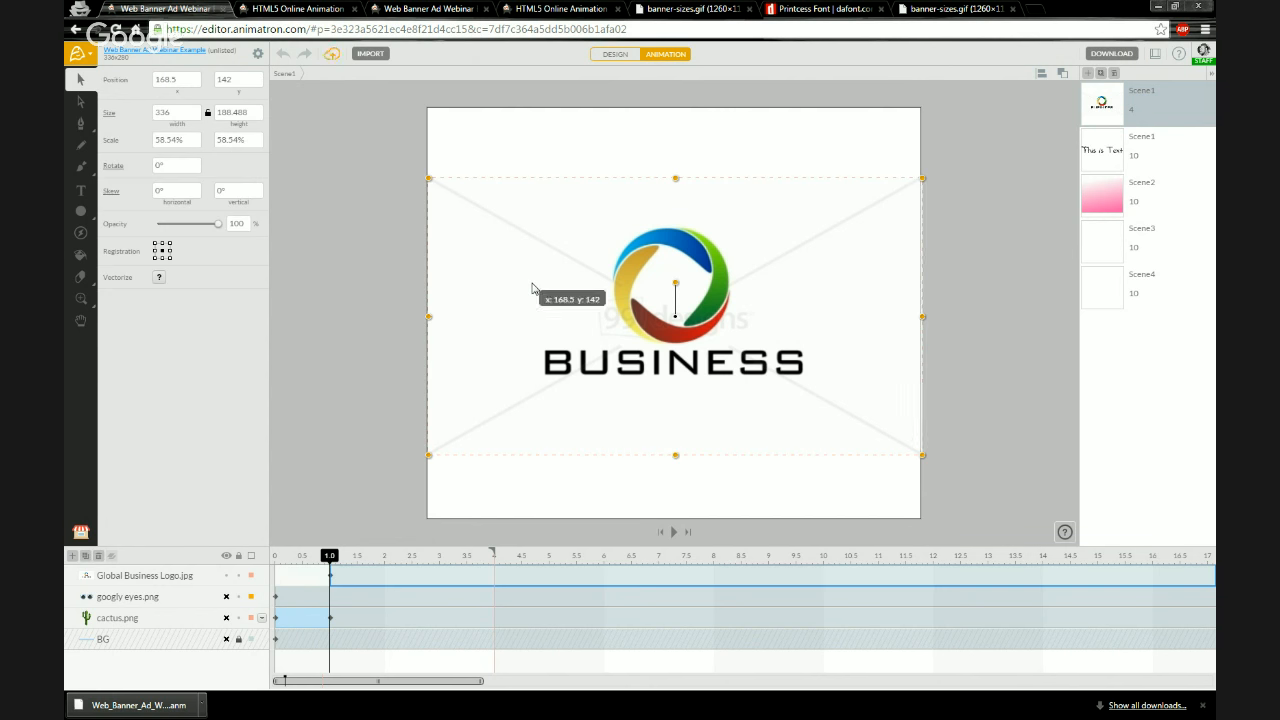
{"action": "left_click", "coordinate": [394, 251]}
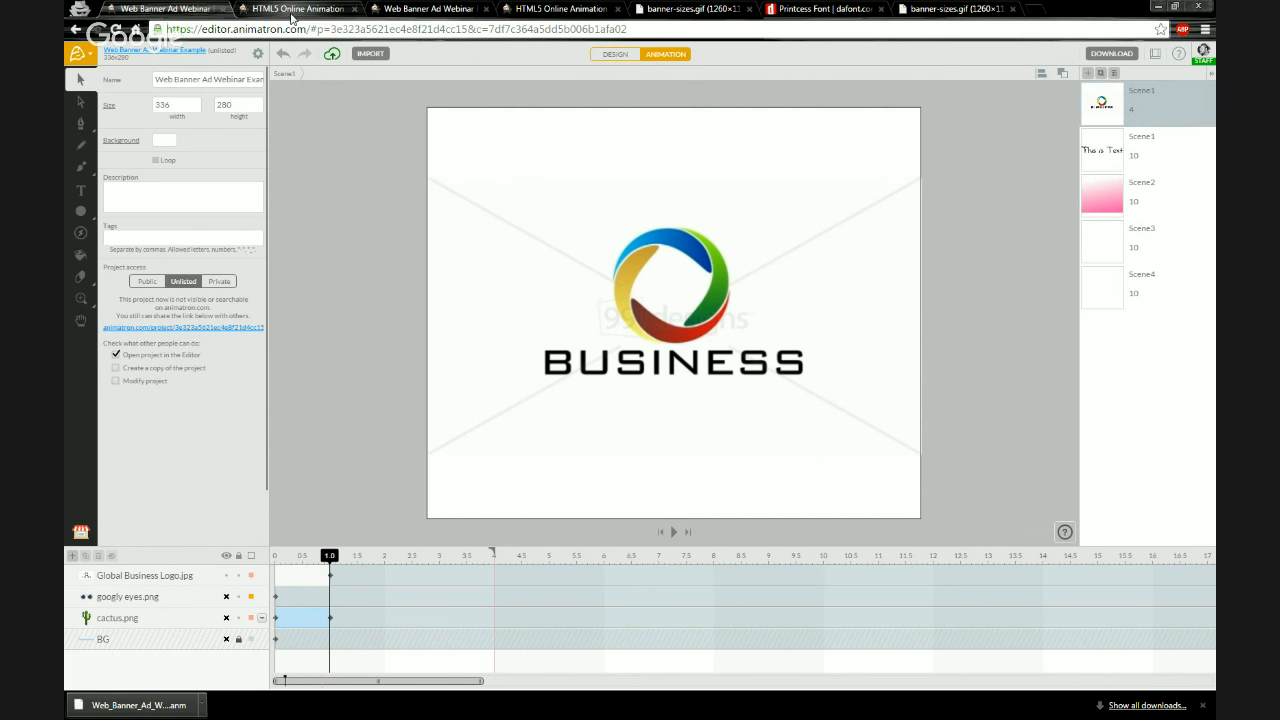
{"action": "left_click", "coordinate": [1202, 52]}
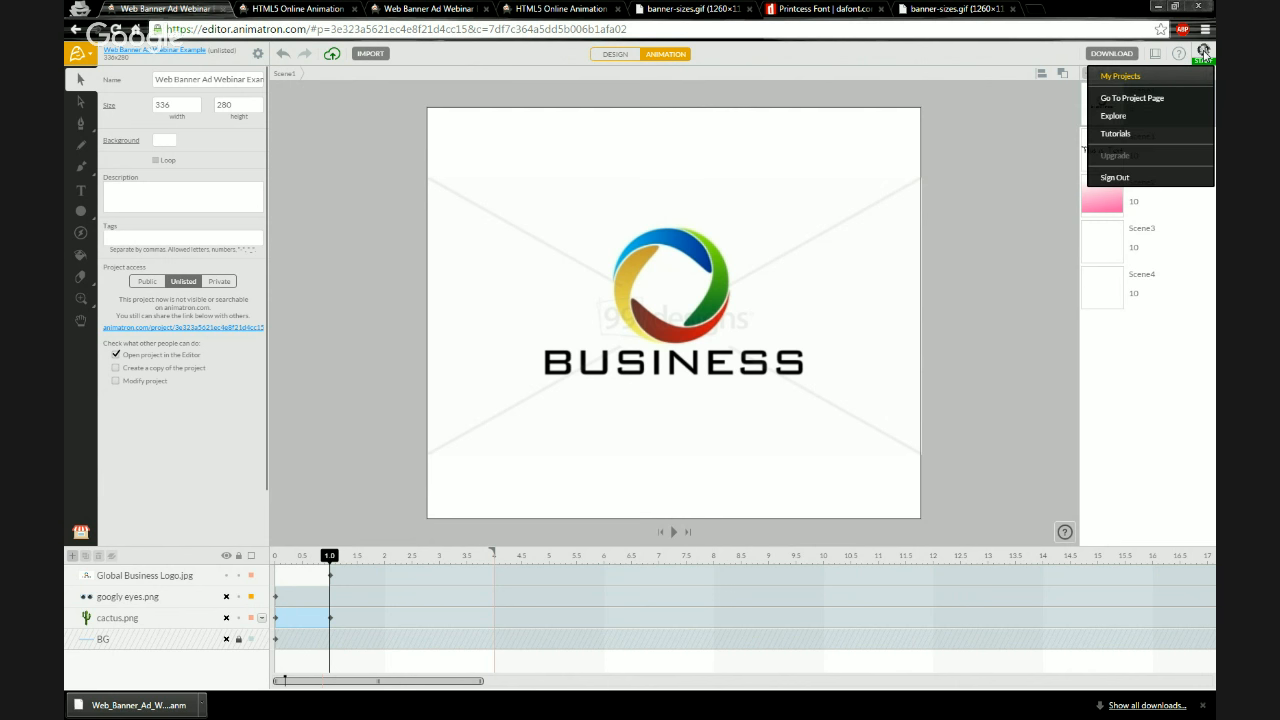
{"action": "left_click", "coordinate": [1146, 80]}
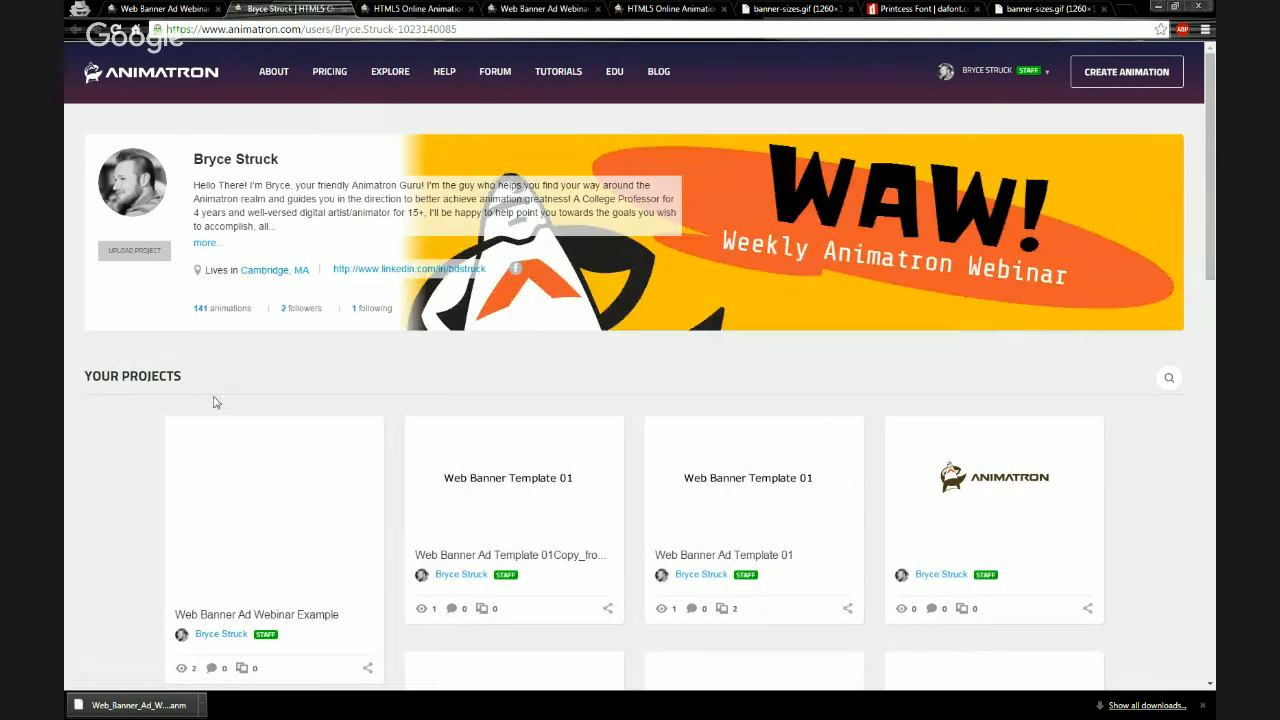
{"action": "scroll", "coordinate": [322, 357], "scroll_direction": "down", "scroll_amount": 1}
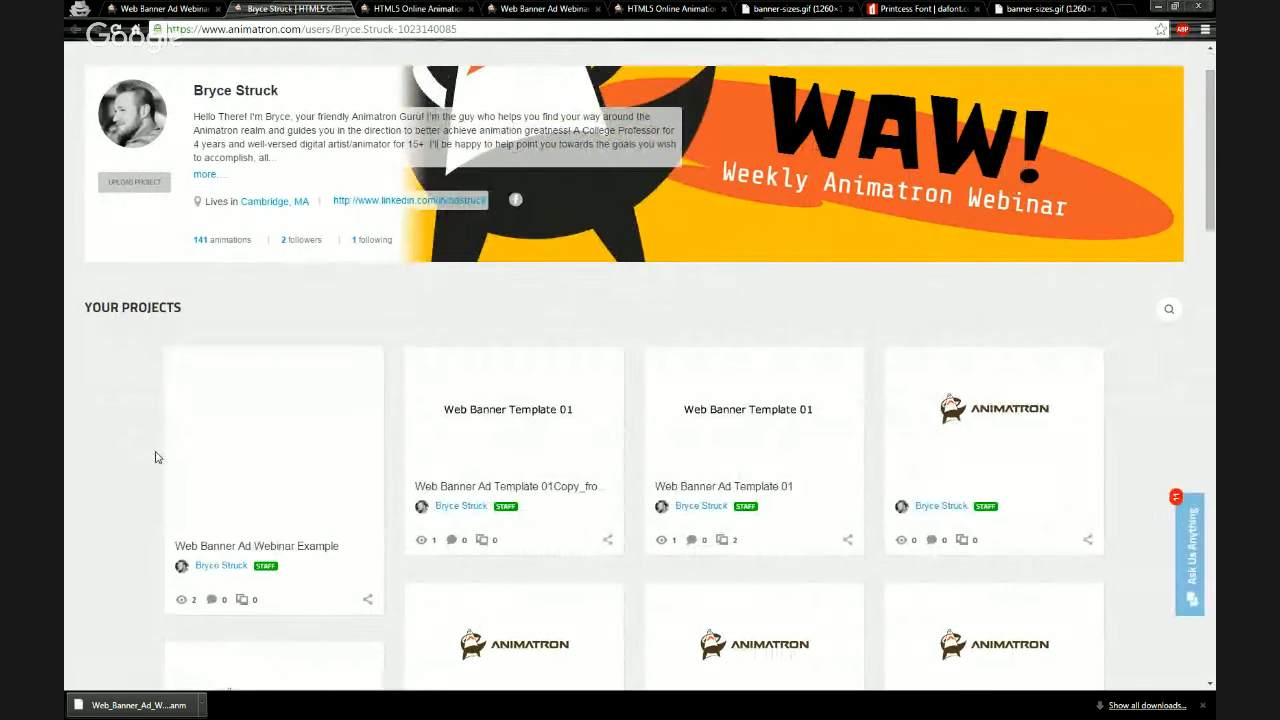
{"action": "left_click", "coordinate": [181, 9]}
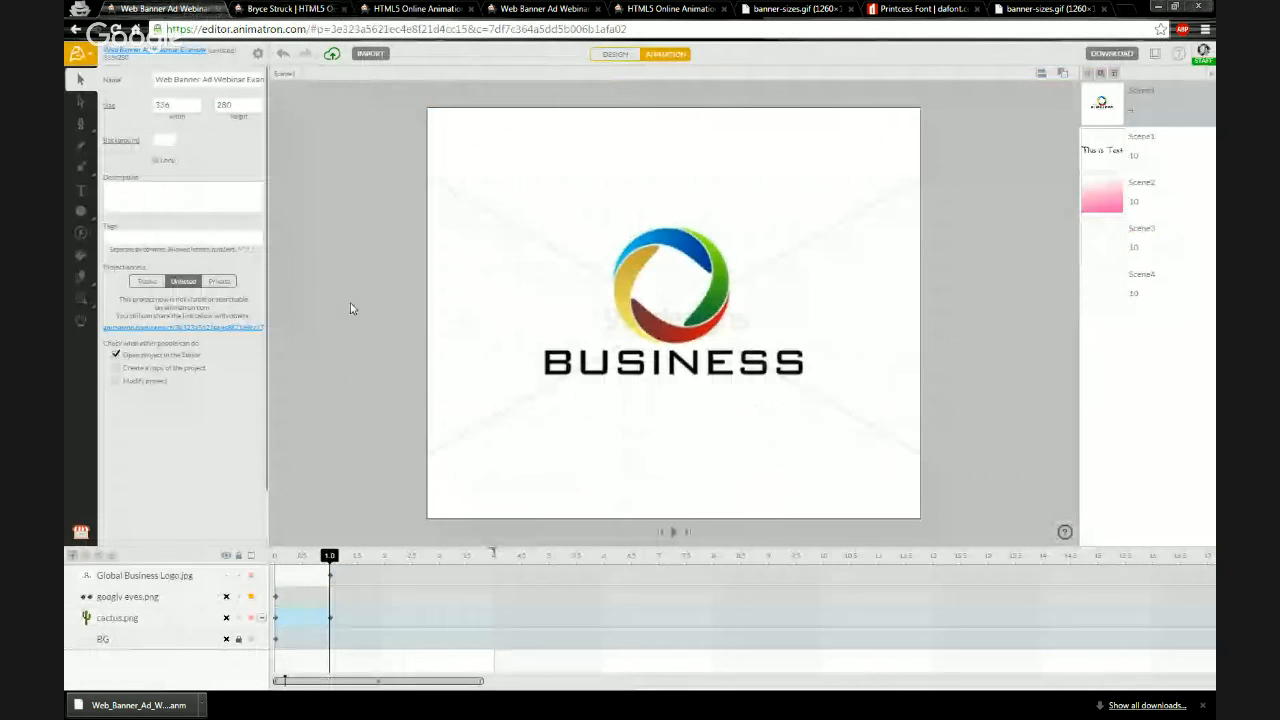
Create a new blank project
{"action": "left_click", "coordinate": [77, 53]}
{"action": "mouse_move", "coordinate": [200, 77]}
{"action": "left_click", "coordinate": [270, 78]}
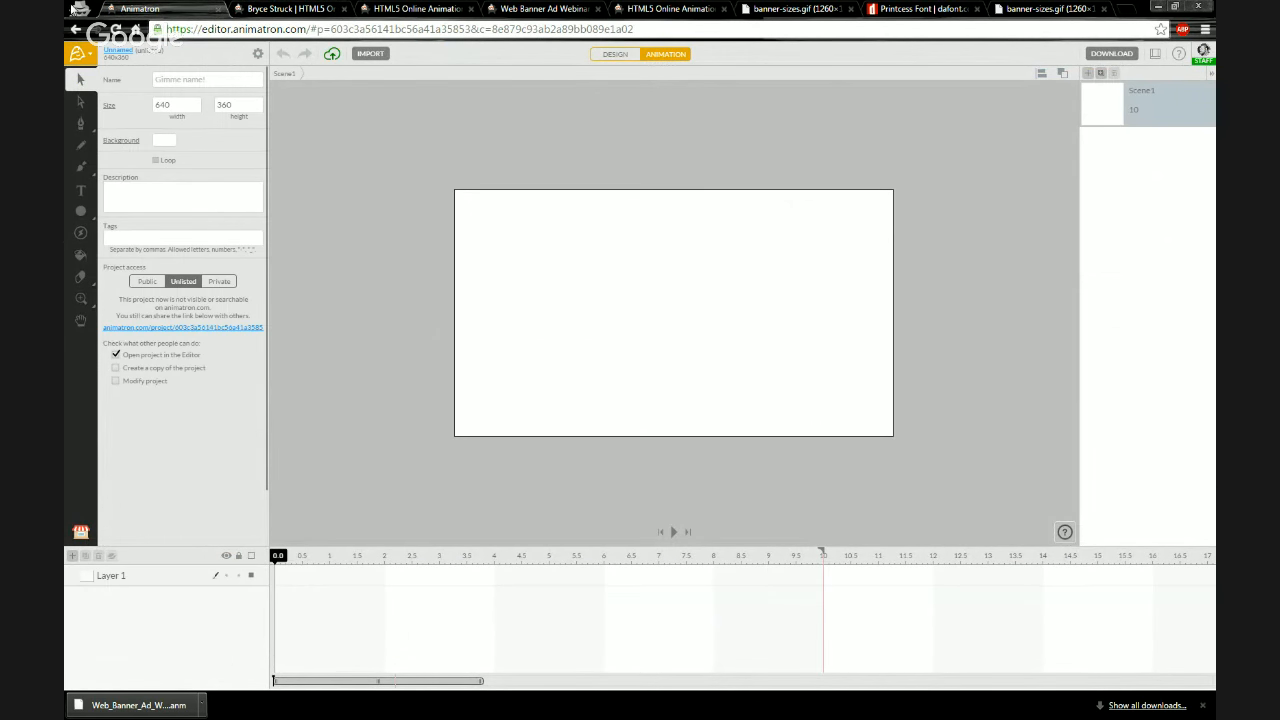
Drag Web_Banner_Ad_Webinar_Example.anm from the desktop folder into the Upload From .ANM File drop area
{"action": "left_click", "coordinate": [80, 55]}
{"action": "mouse_move", "coordinate": [89, 76]}
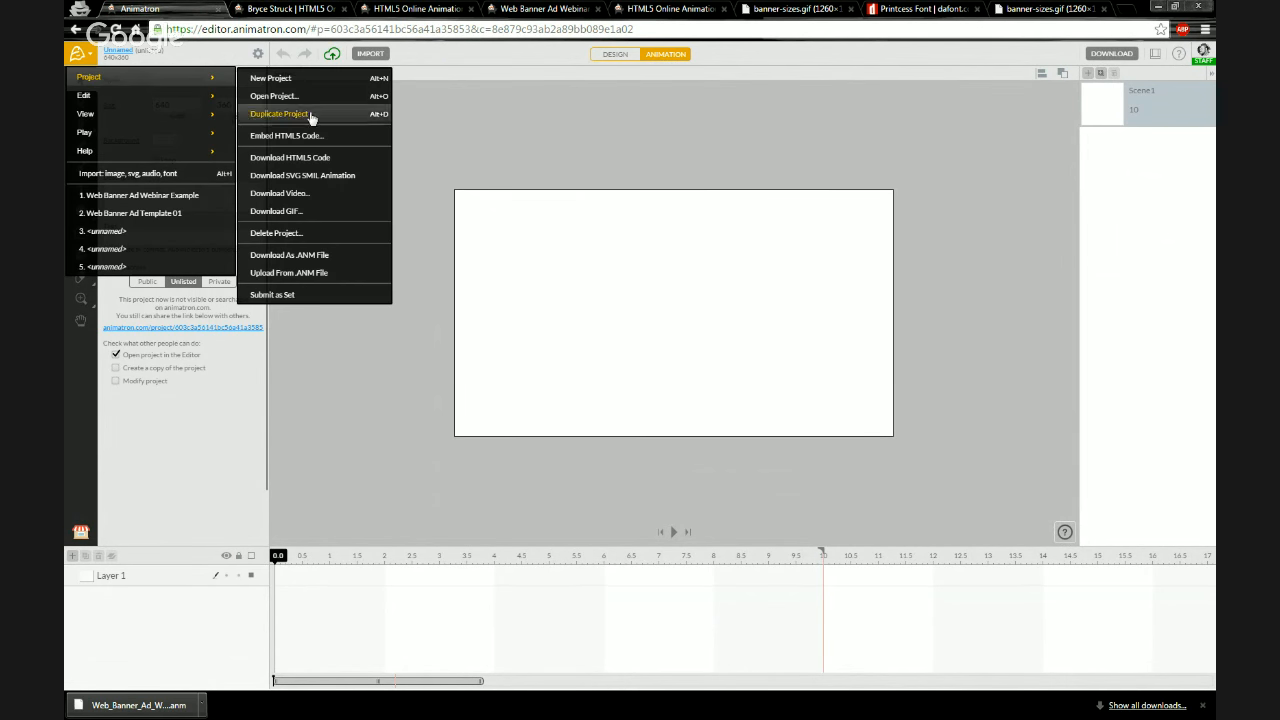
{"action": "left_click", "coordinate": [285, 273]}
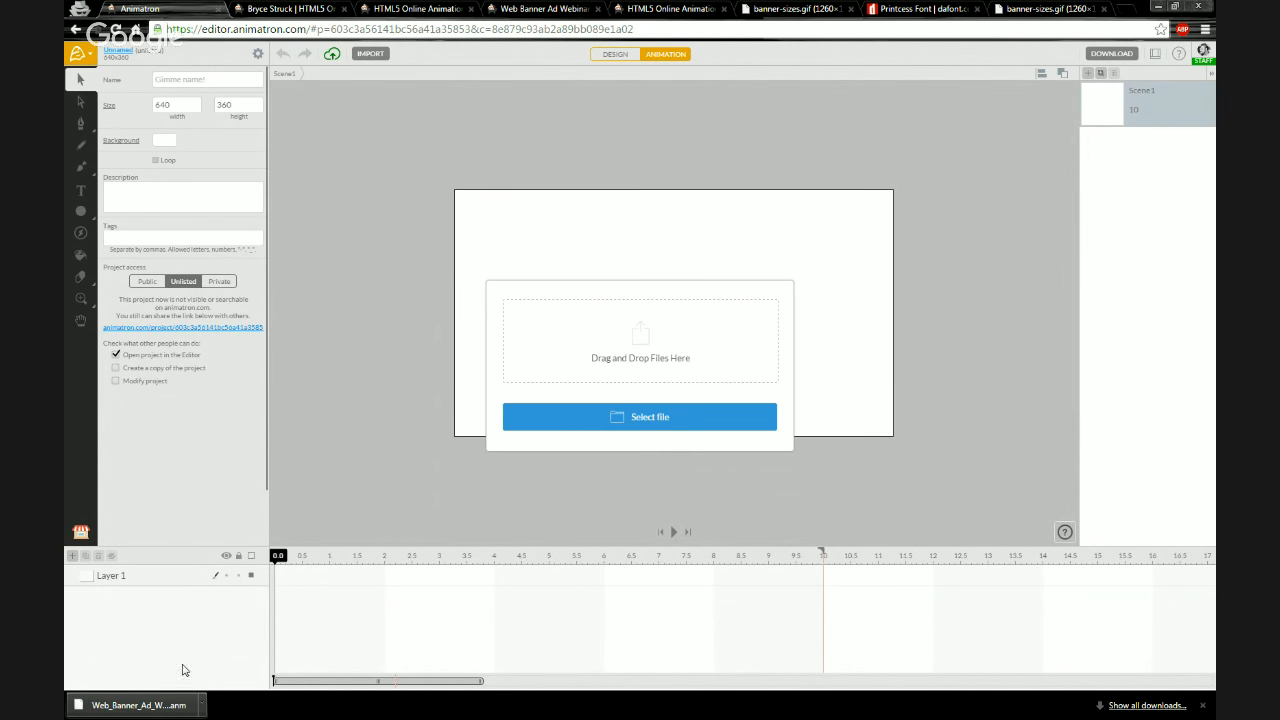
{"action": "key", "text": "alt+Tab"}
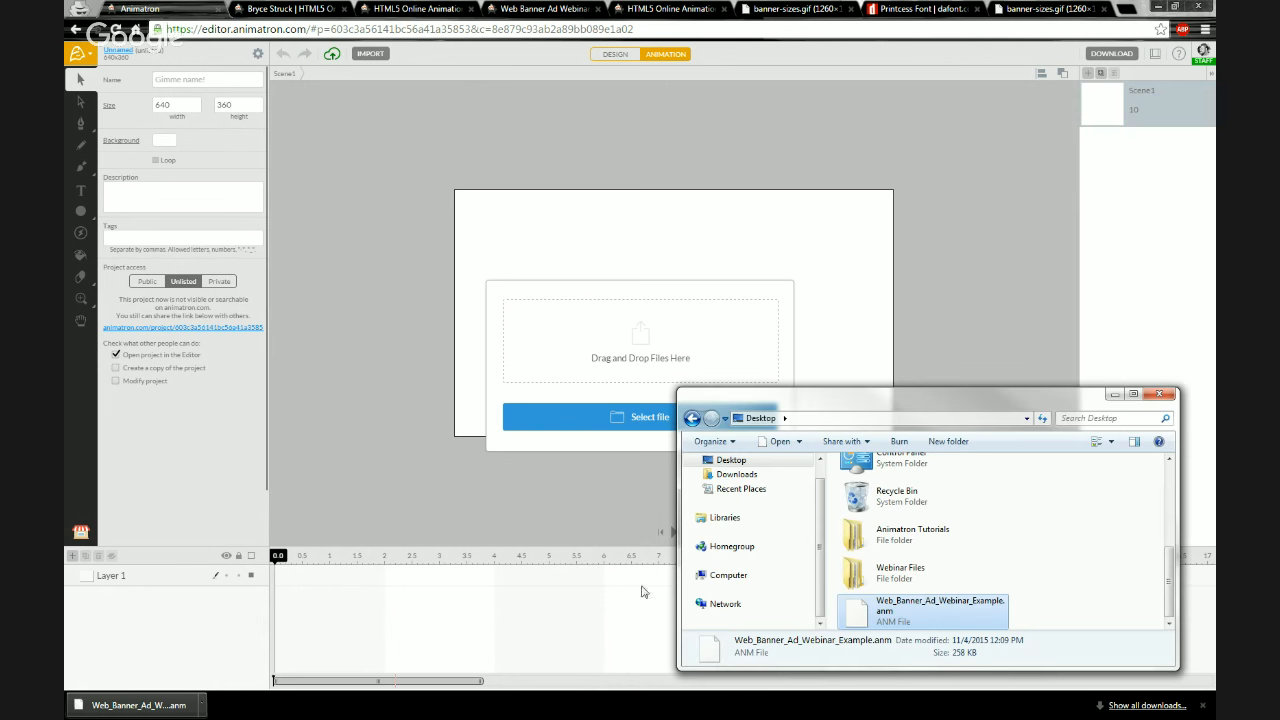
{"action": "left_click_drag", "start_coordinate": [960, 597], "coordinate": [667, 344]}
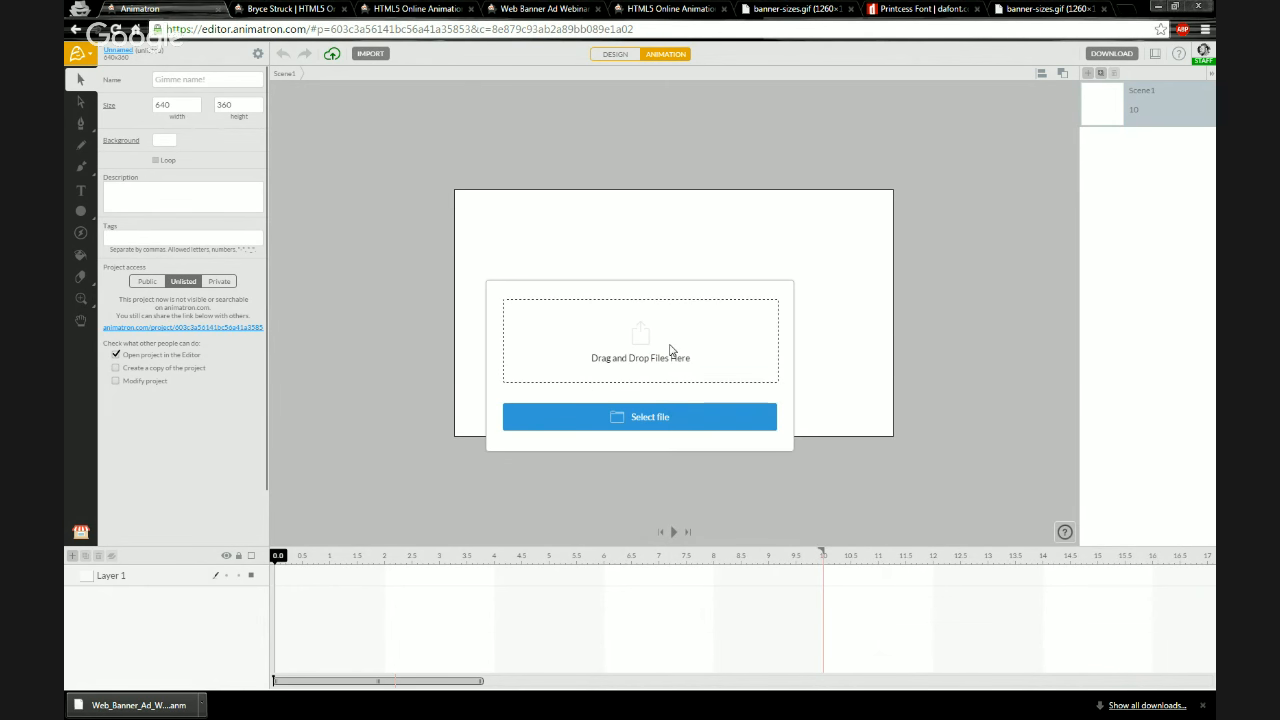
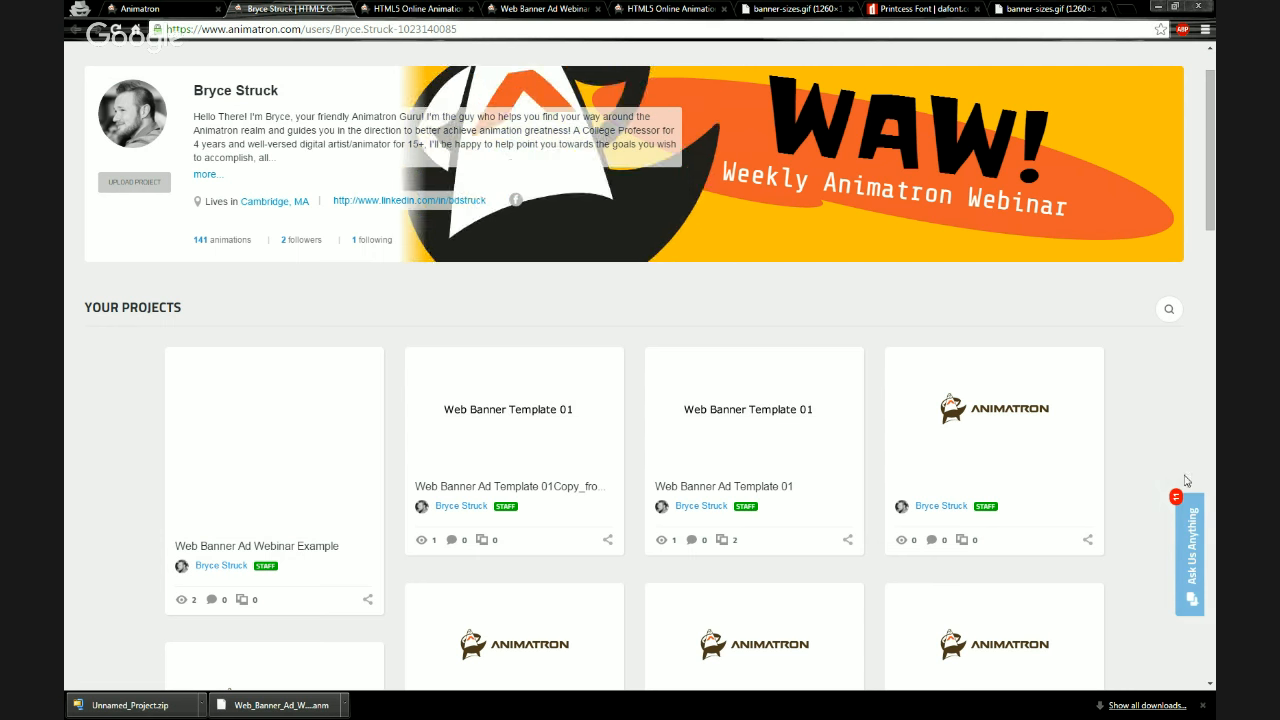
Search the help knowledge base for tween and read the article explaining what a tween is
{"action": "left_click", "coordinate": [1193, 525]}
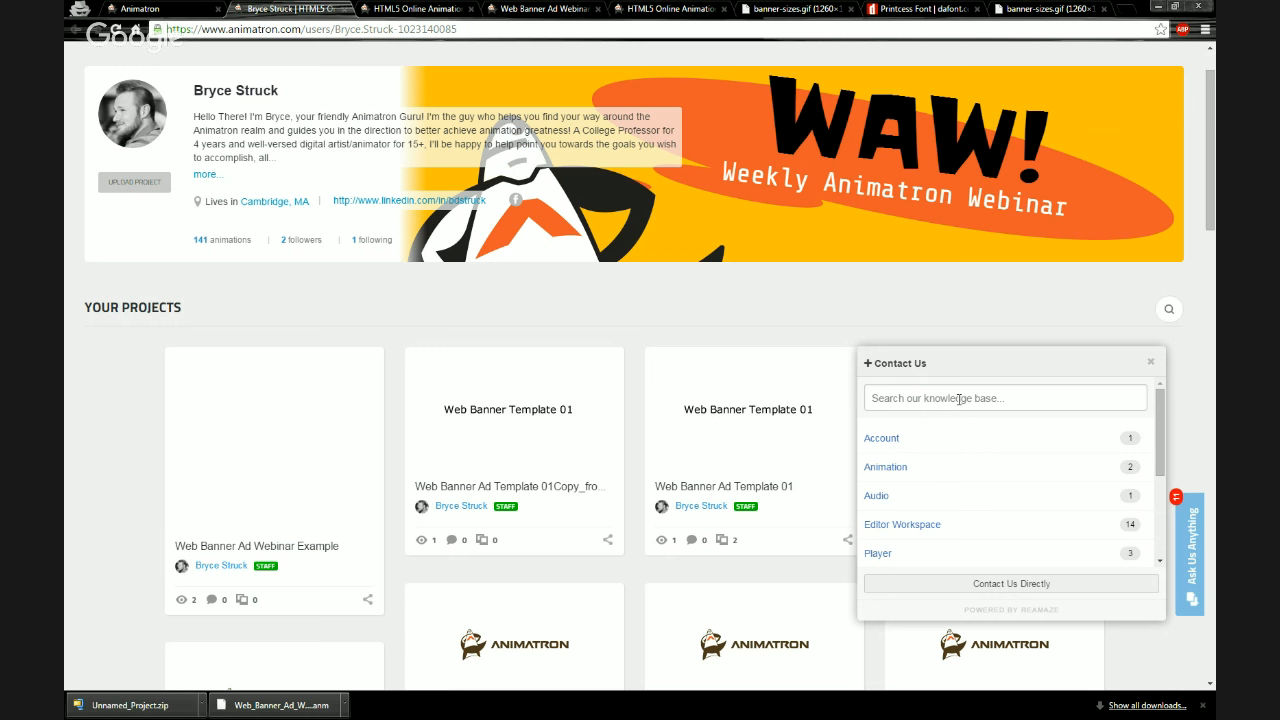
{"action": "left_click", "coordinate": [956, 399]}
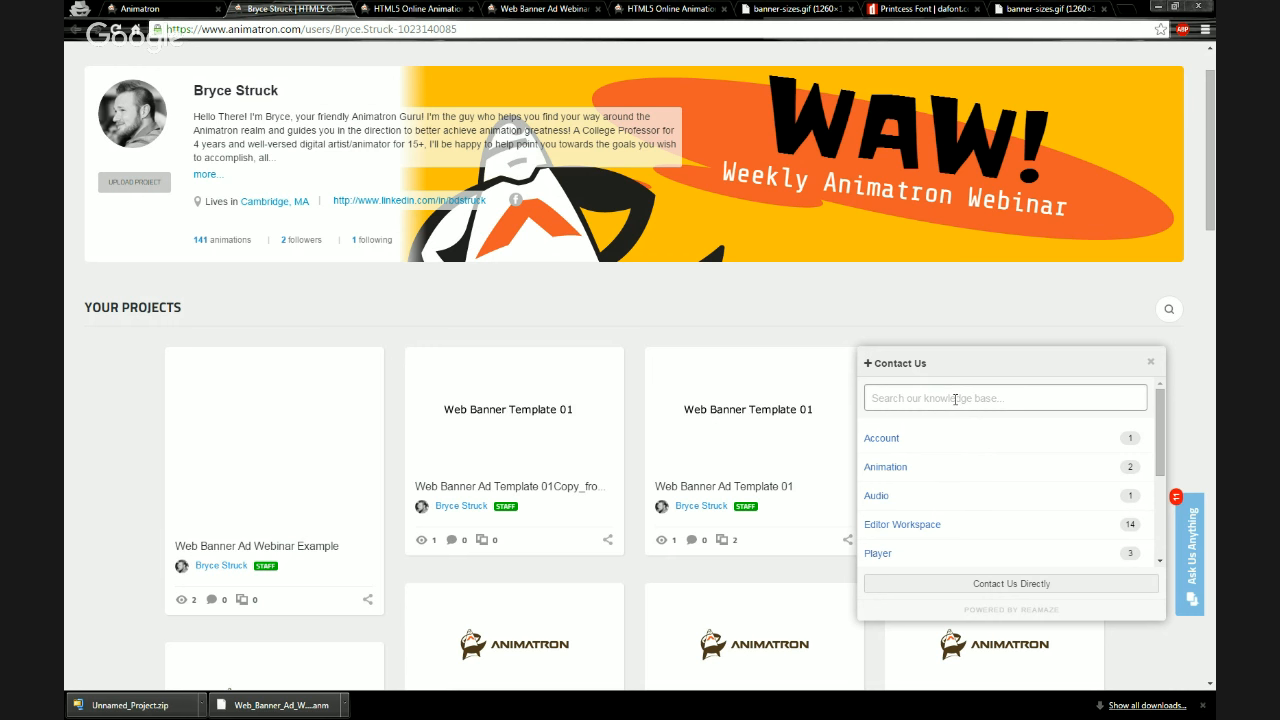
{"action": "type", "text": "tween"}
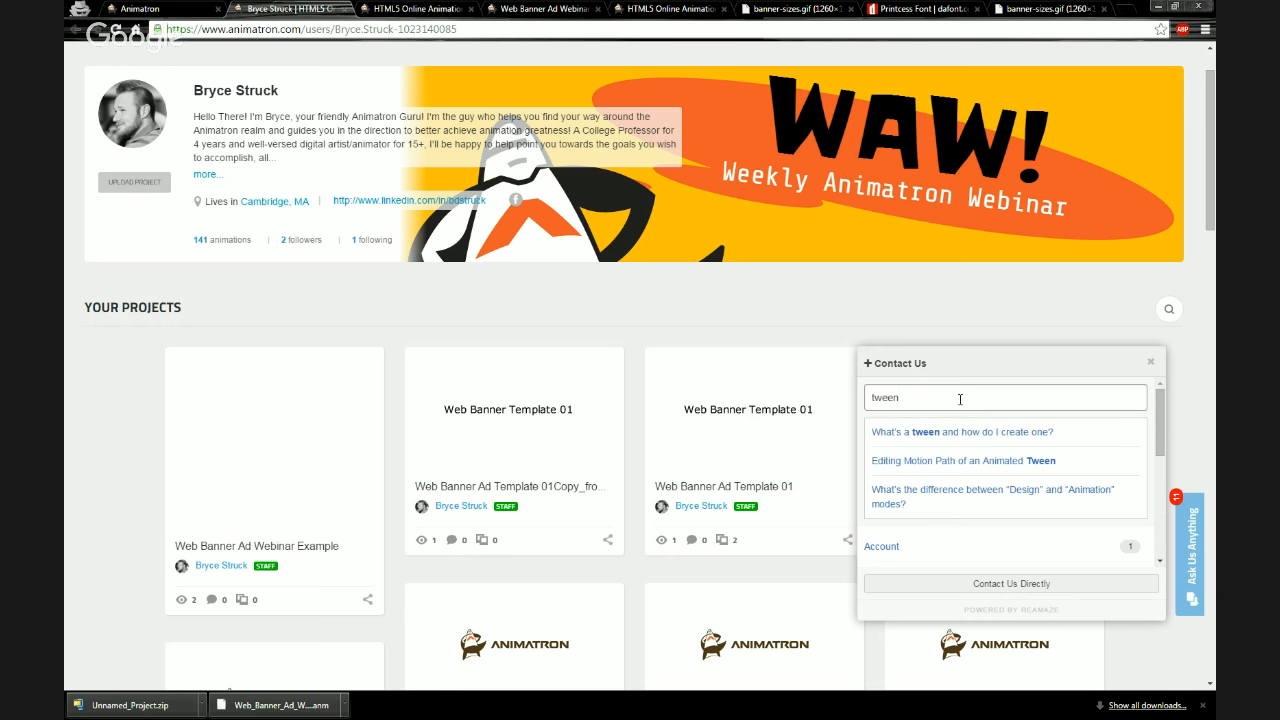
{"action": "left_click", "coordinate": [955, 432]}
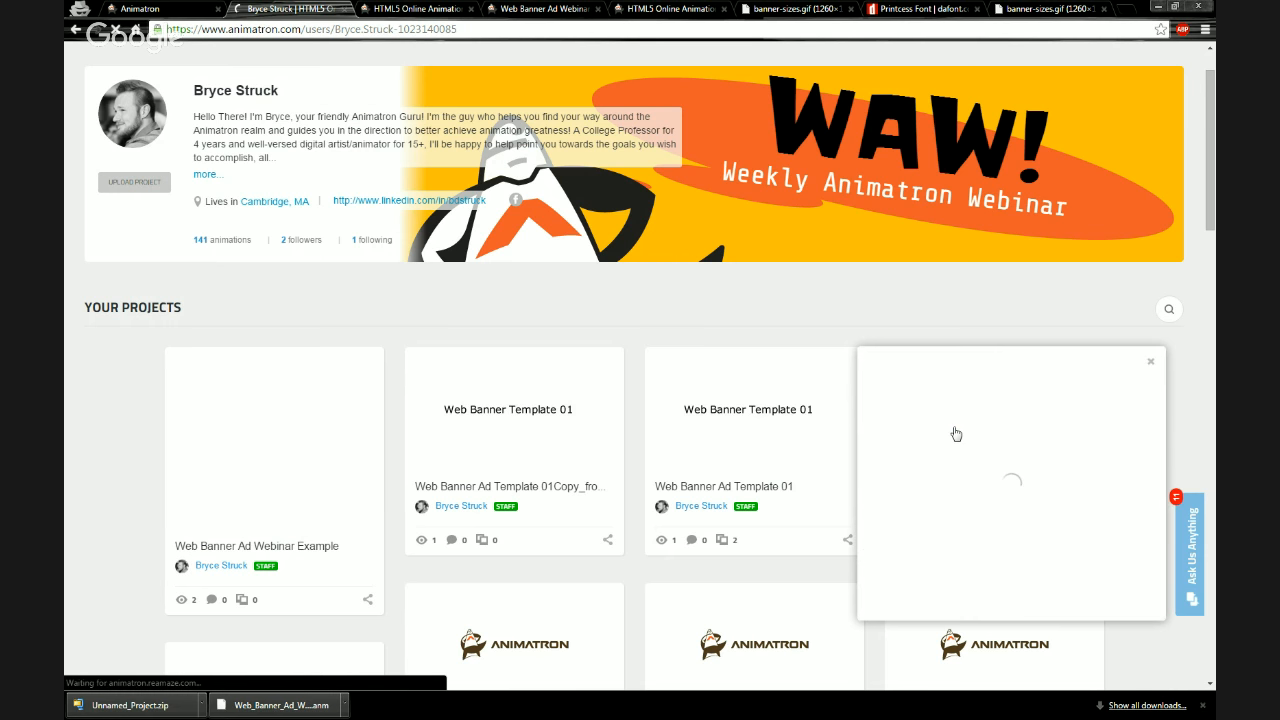
{"action": "scroll", "coordinate": [960, 430], "scroll_direction": "down", "scroll_amount": 5}
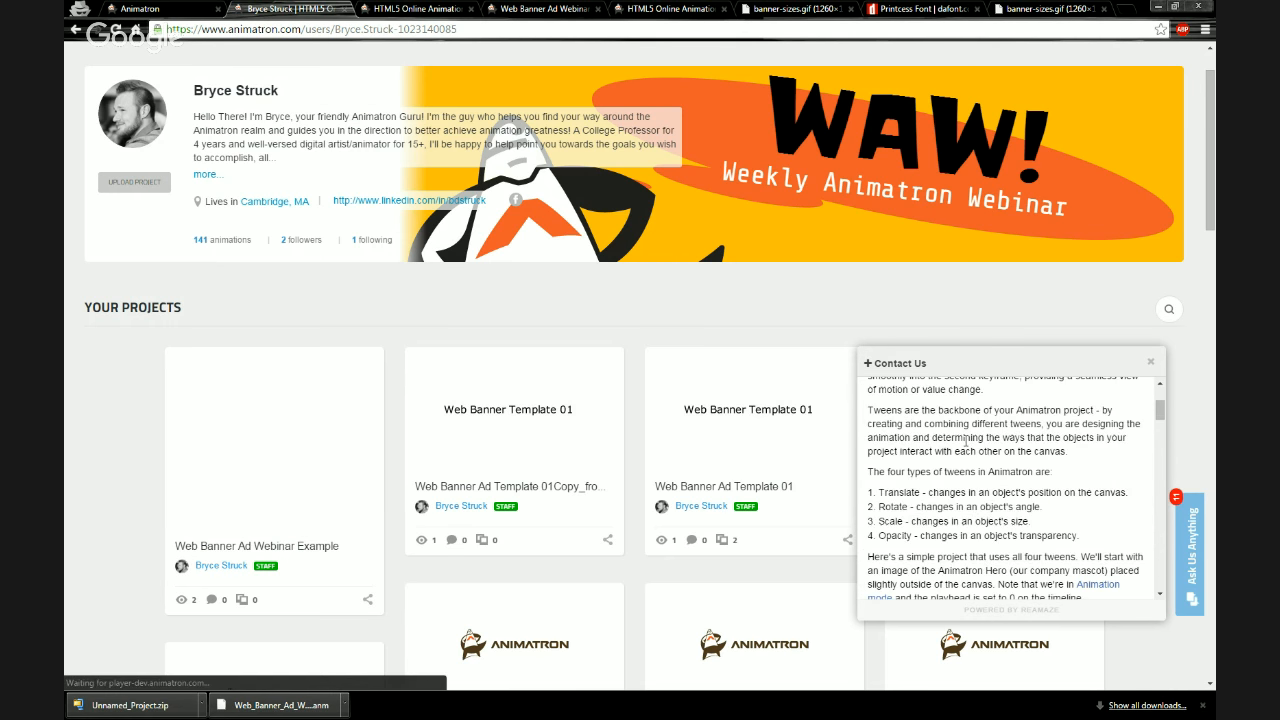
{"action": "scroll", "coordinate": [967, 444], "scroll_direction": "down", "scroll_amount": 5}
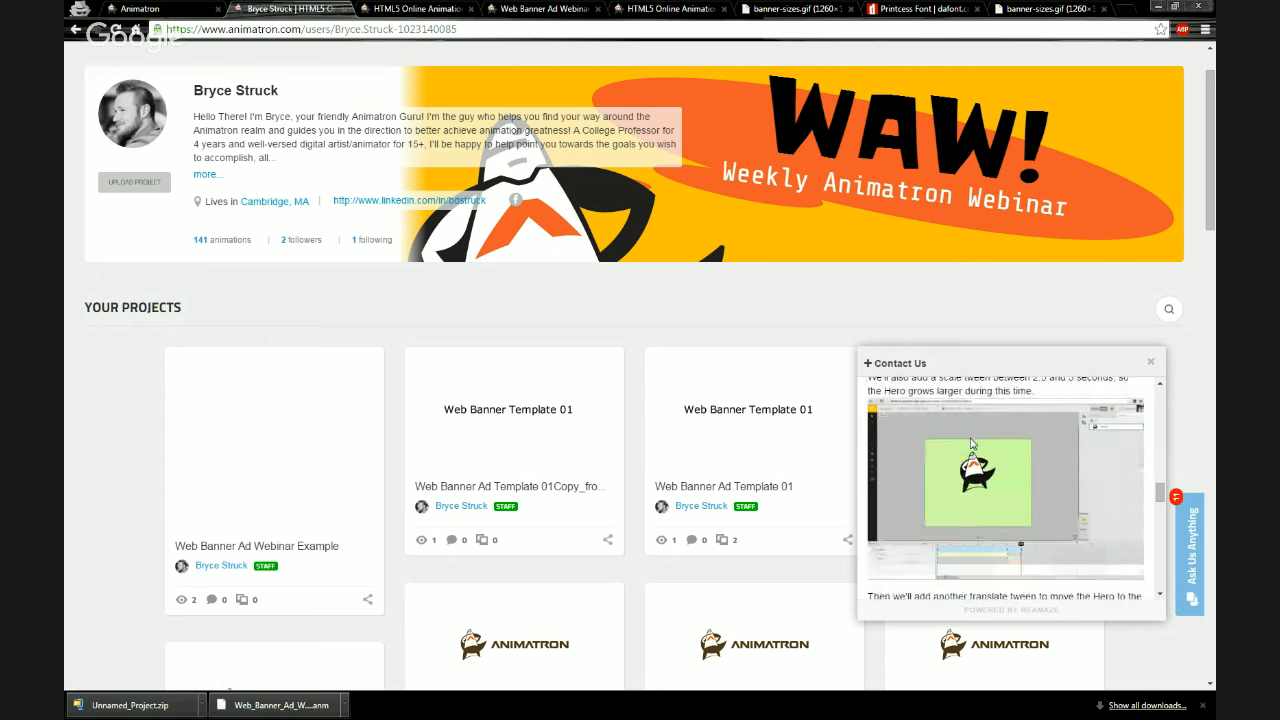
{"action": "scroll", "coordinate": [970, 443], "scroll_direction": "down", "scroll_amount": 5}
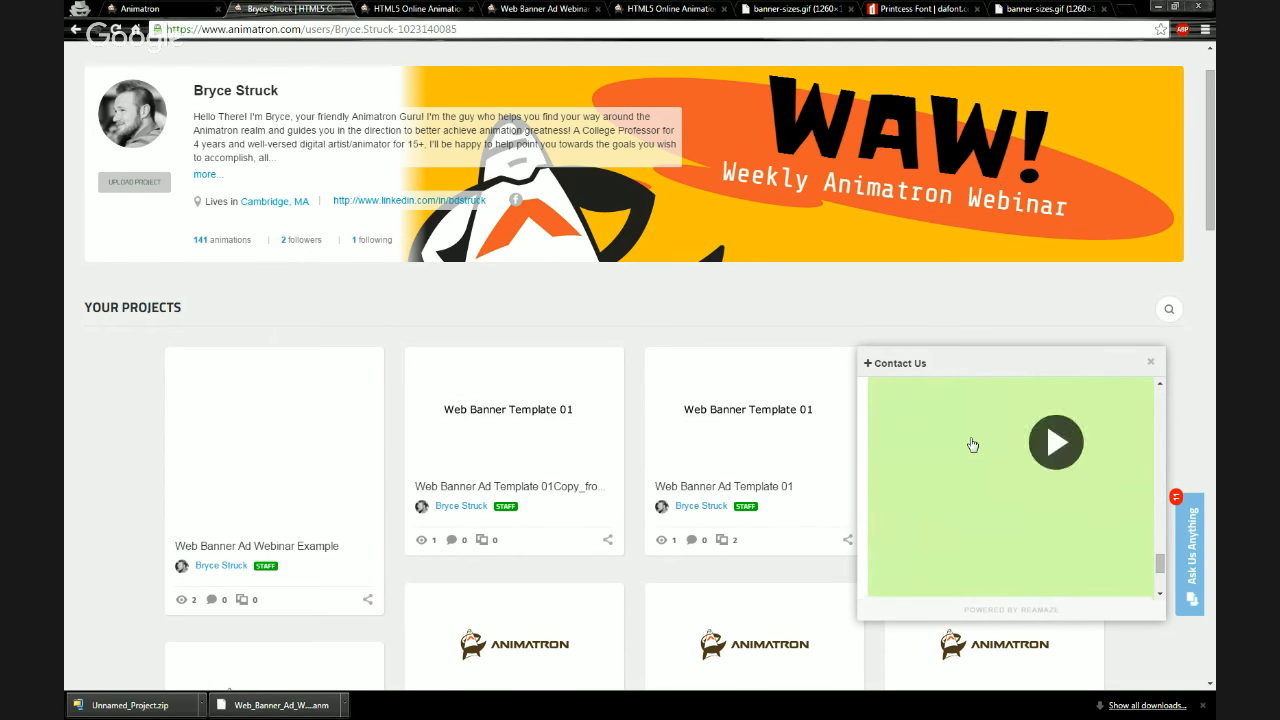
{"action": "scroll", "coordinate": [970, 443], "scroll_direction": "down", "scroll_amount": 2}
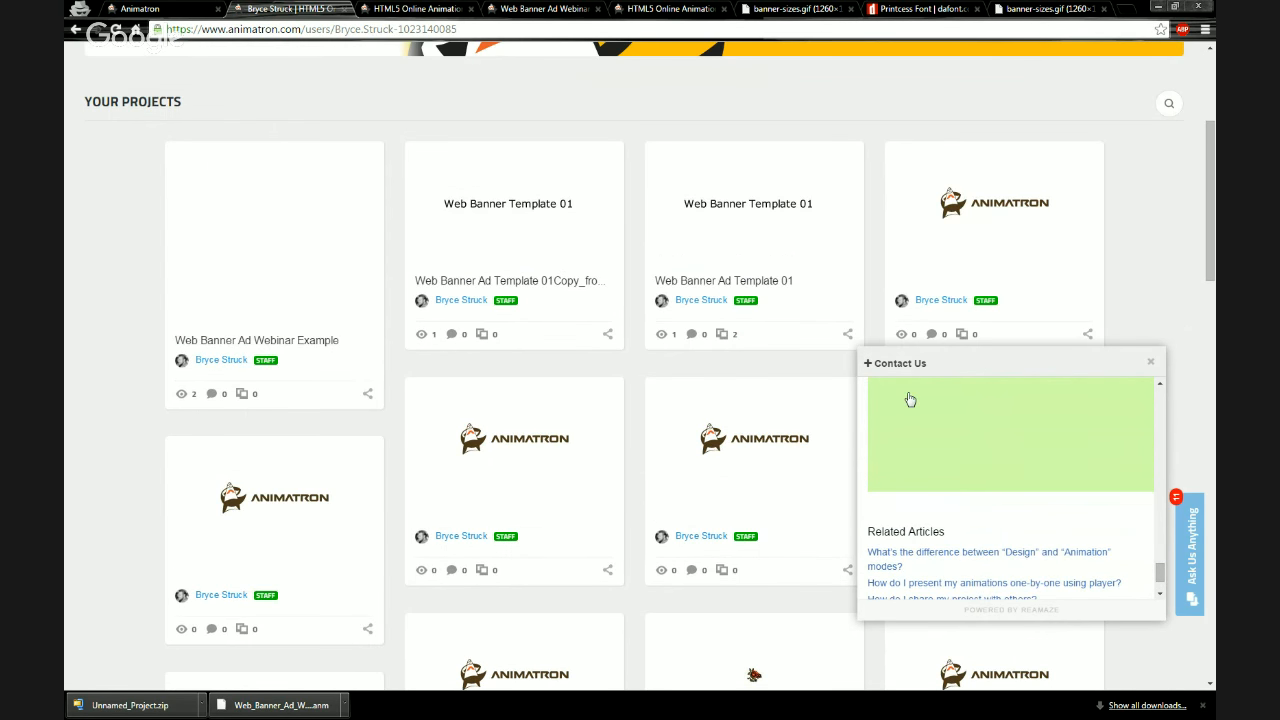
{"action": "scroll", "coordinate": [600, 150], "scroll_direction": "up", "scroll_amount": 3}
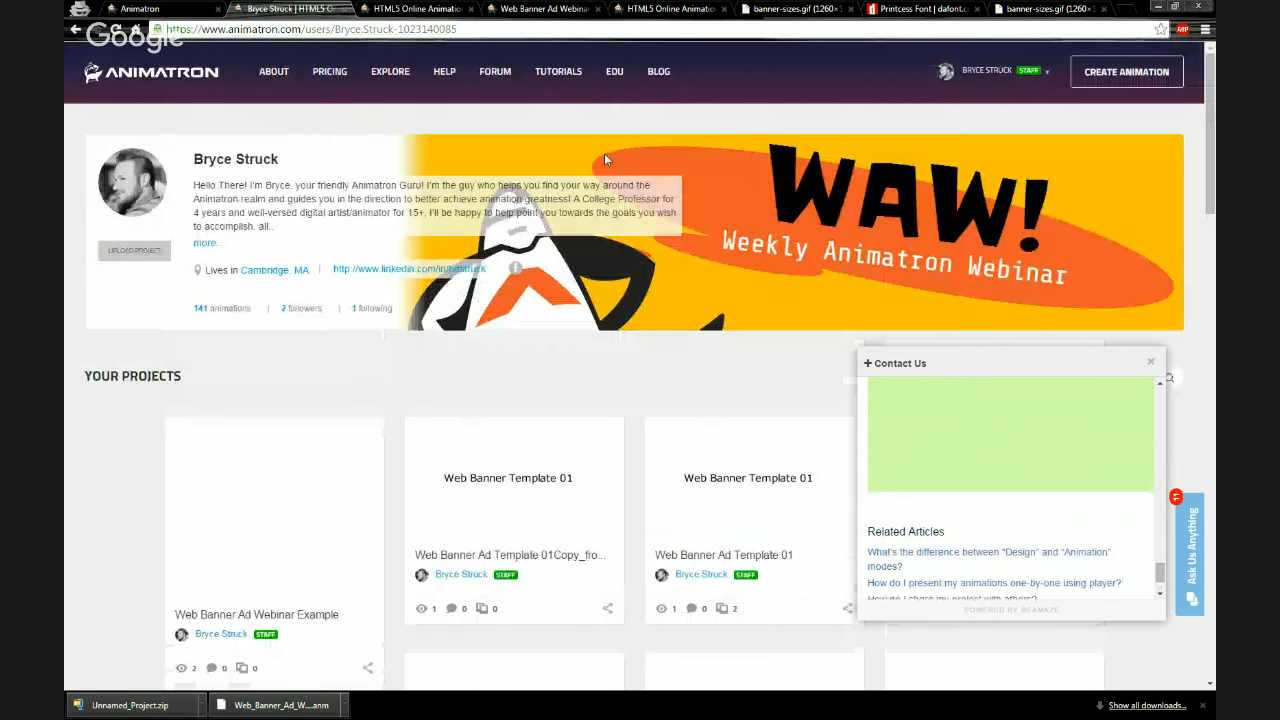
{"action": "left_click", "coordinate": [900, 365]}
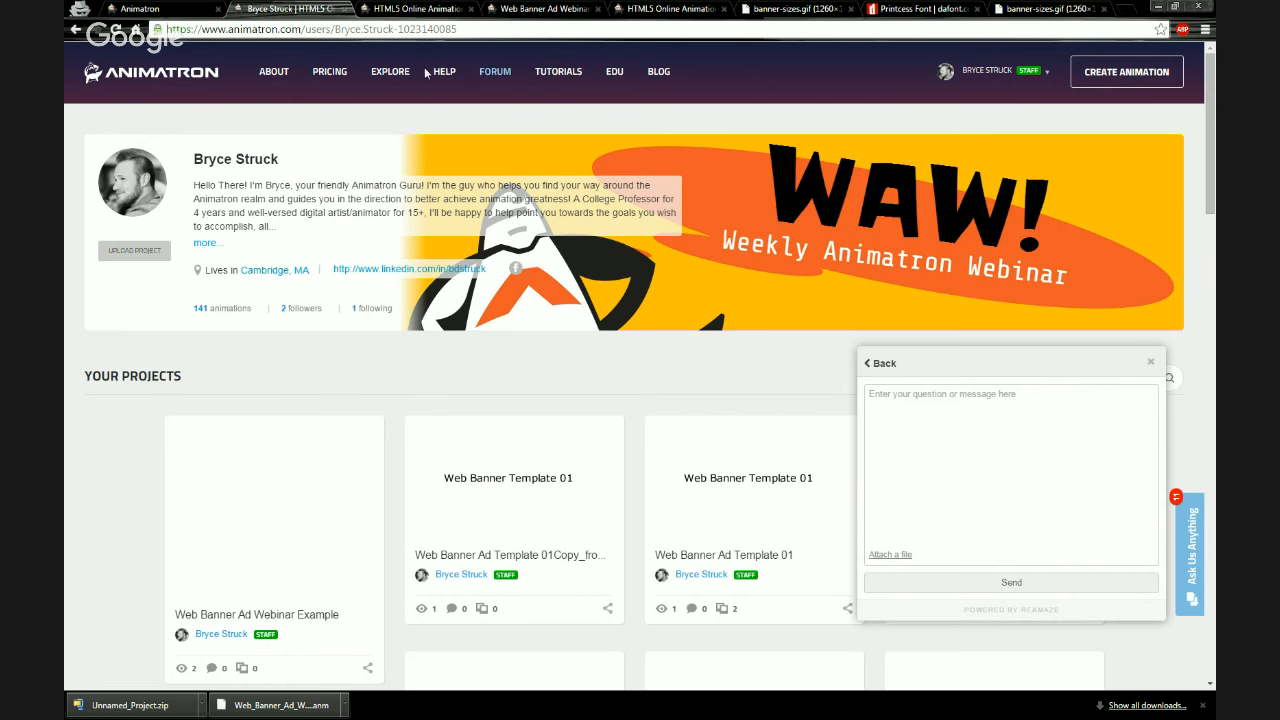
{"action": "left_click", "coordinate": [142, 9]}
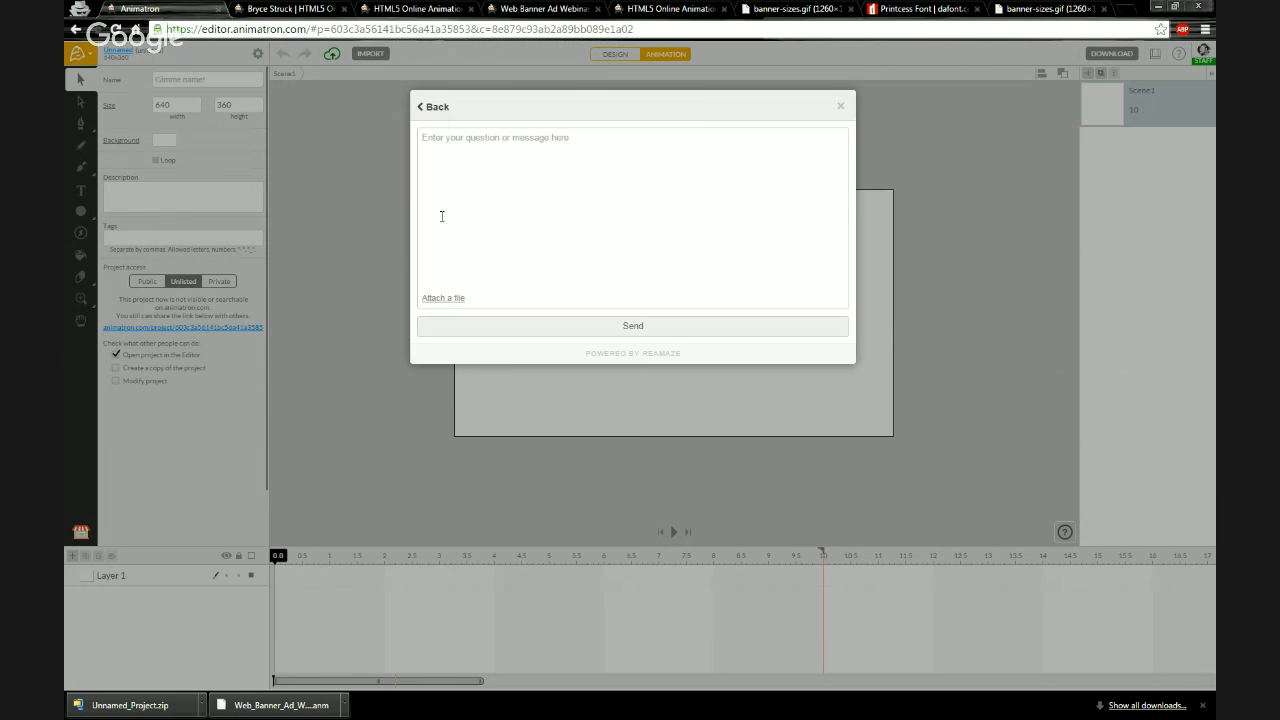
{"action": "left_click", "coordinate": [840, 106]}
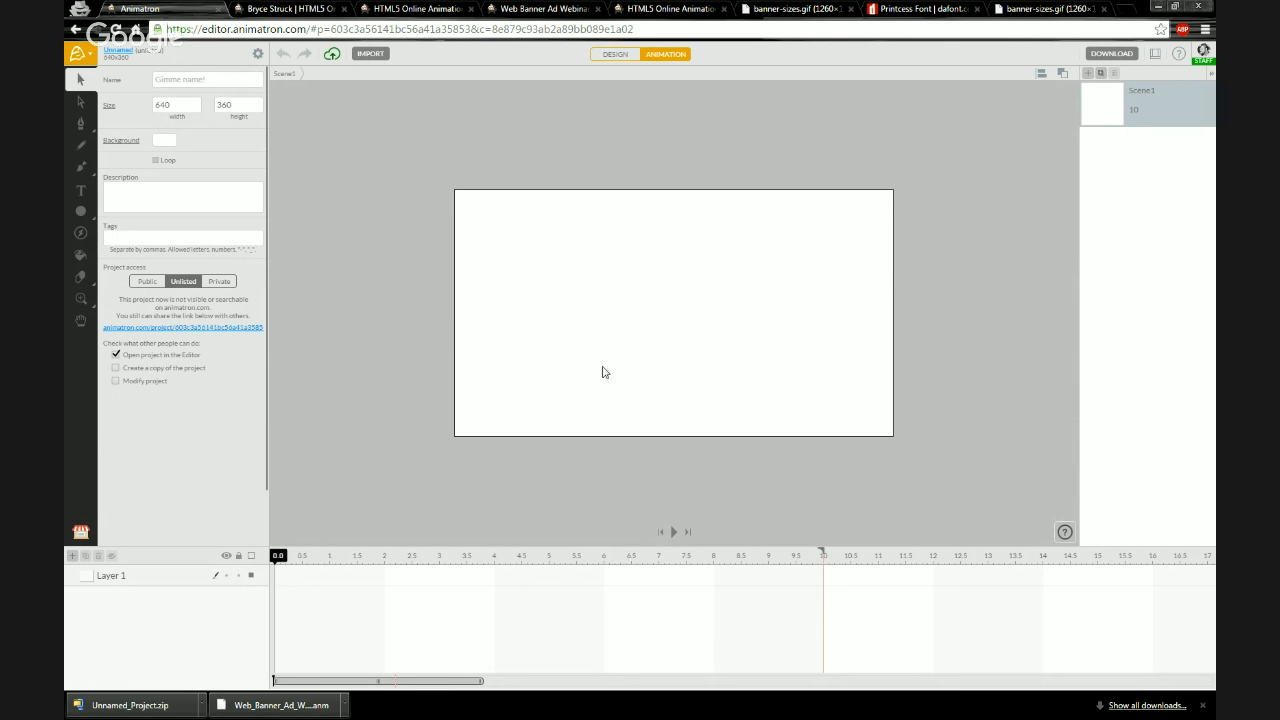
{"action": "left_click", "coordinate": [1206, 705]}
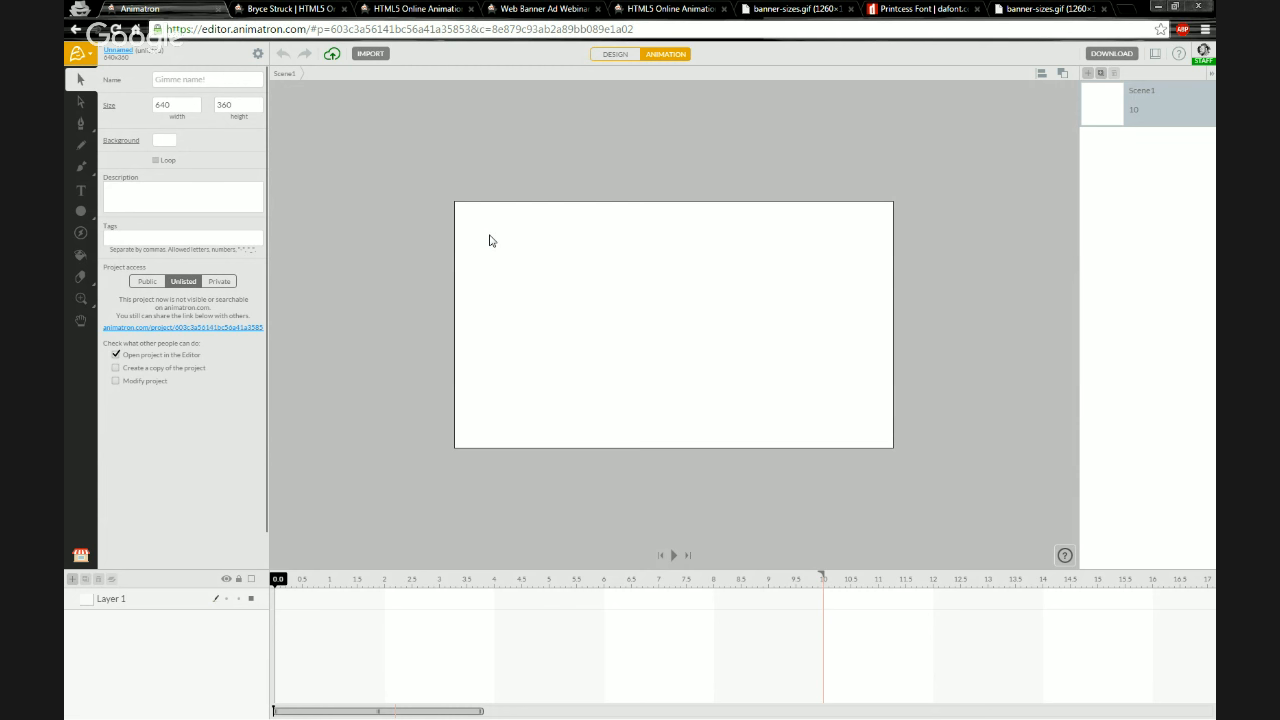
Browse the DaFont tab back to its home page and review the font installation instructions
{"action": "left_click", "coordinate": [924, 9]}
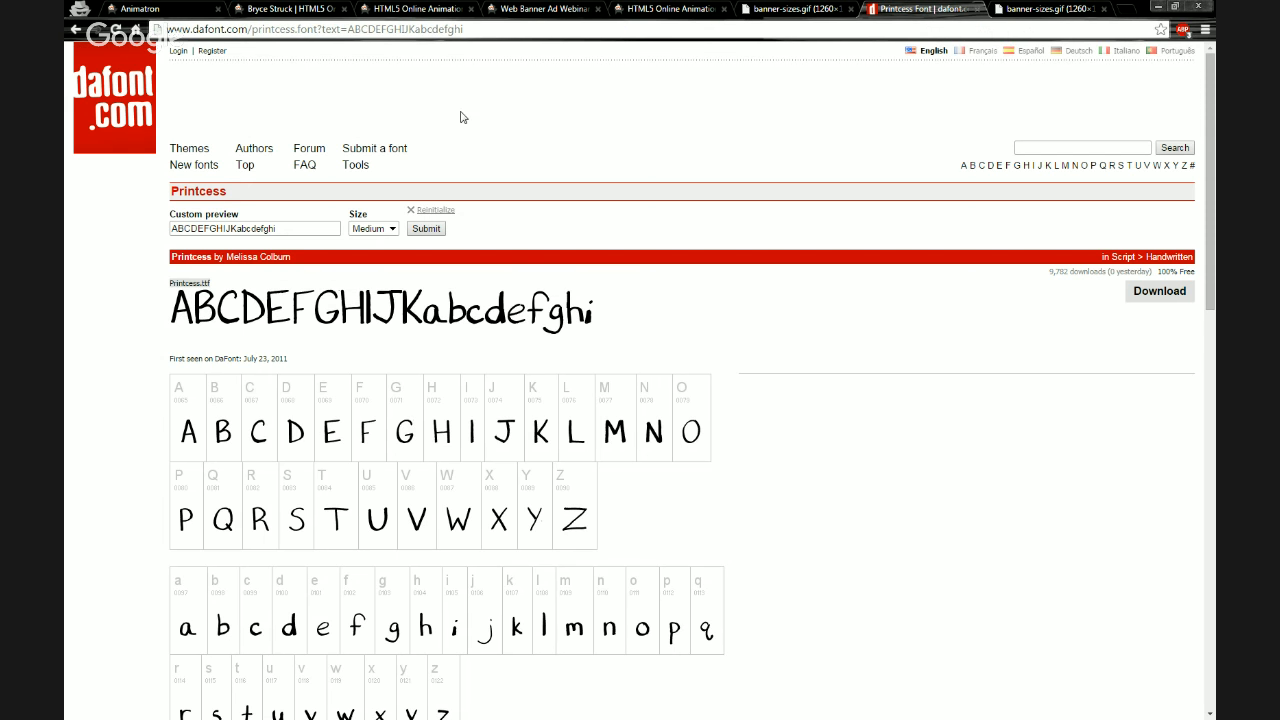
{"action": "left_click", "coordinate": [75, 29]}
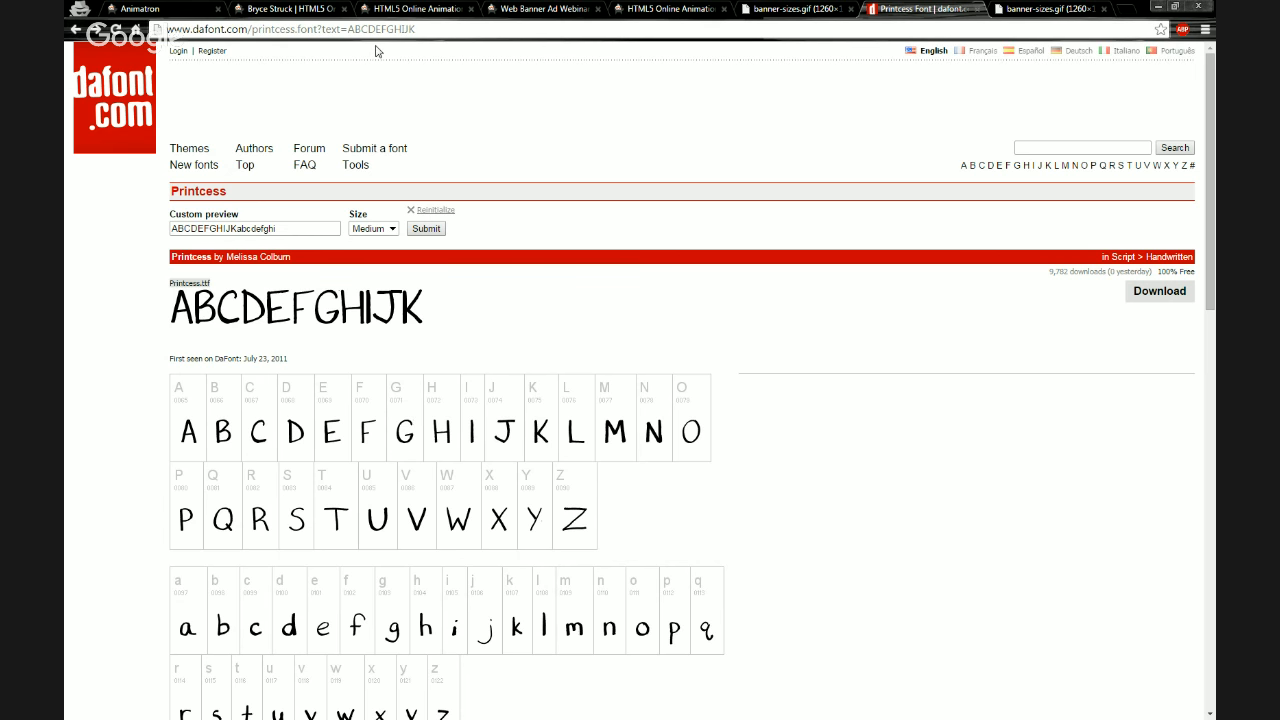
{"action": "left_click", "coordinate": [76, 30]}
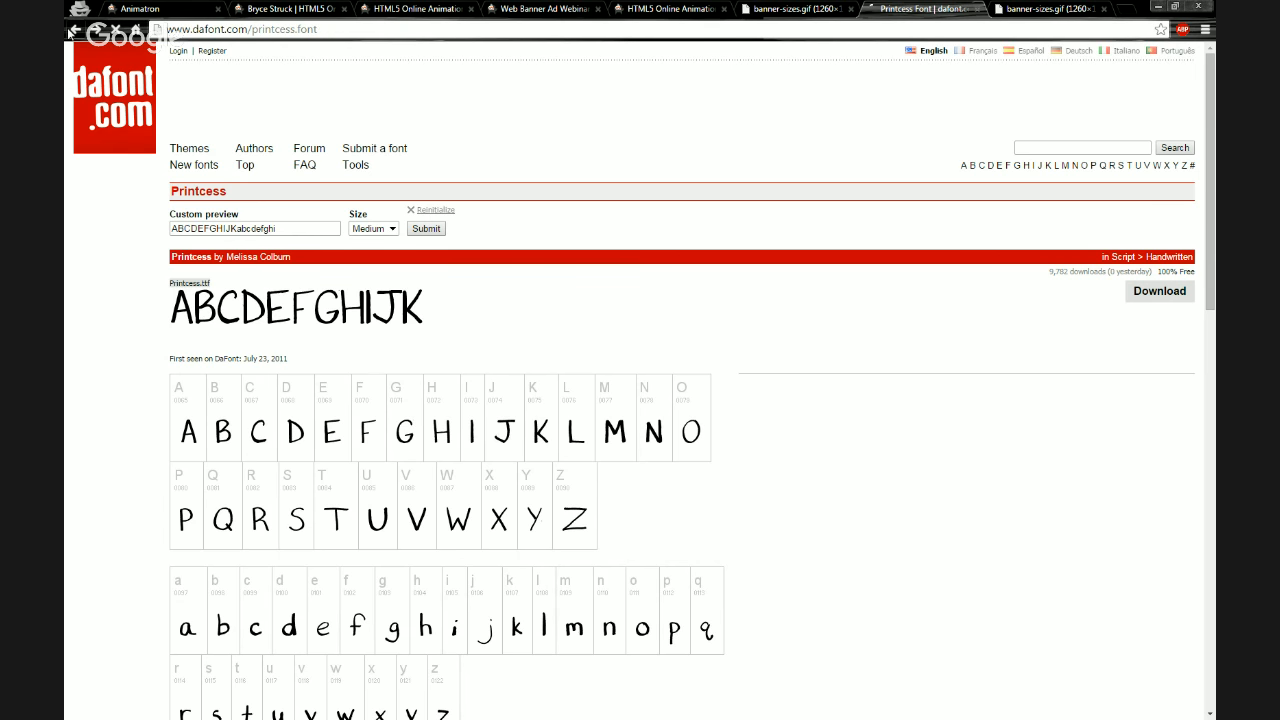
{"action": "left_click", "coordinate": [77, 30]}
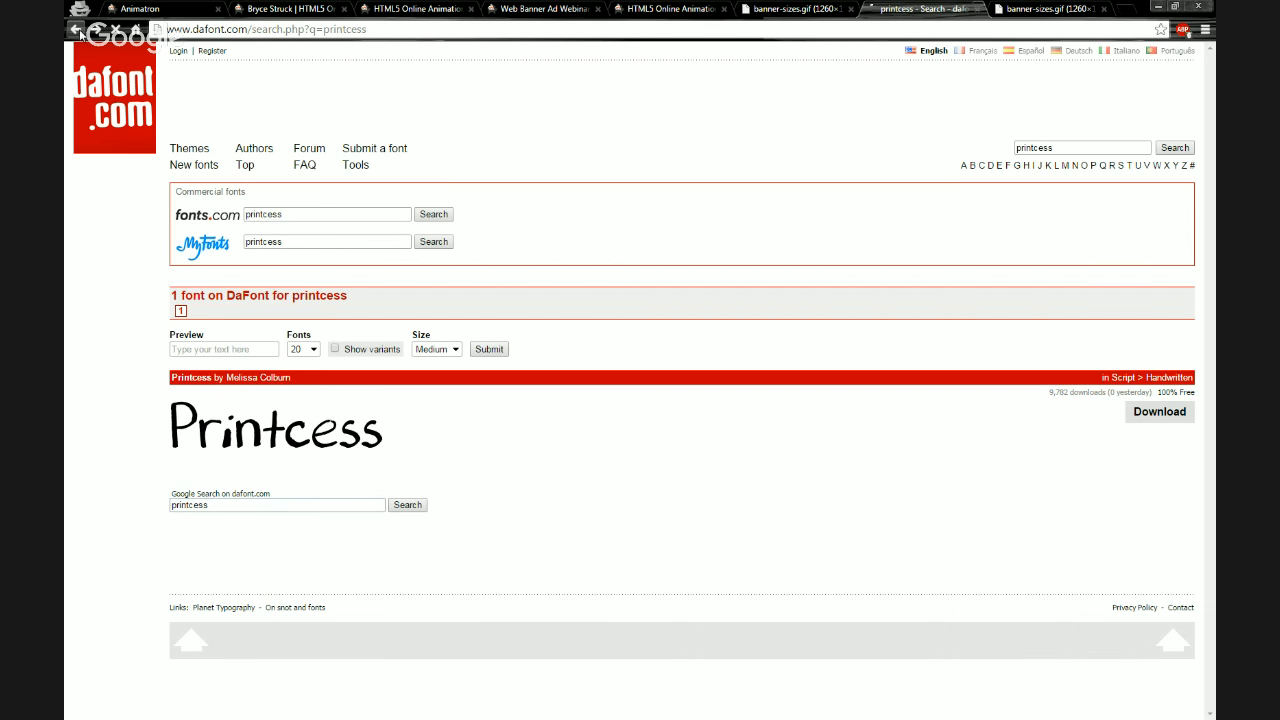
{"action": "left_click", "coordinate": [243, 30]}
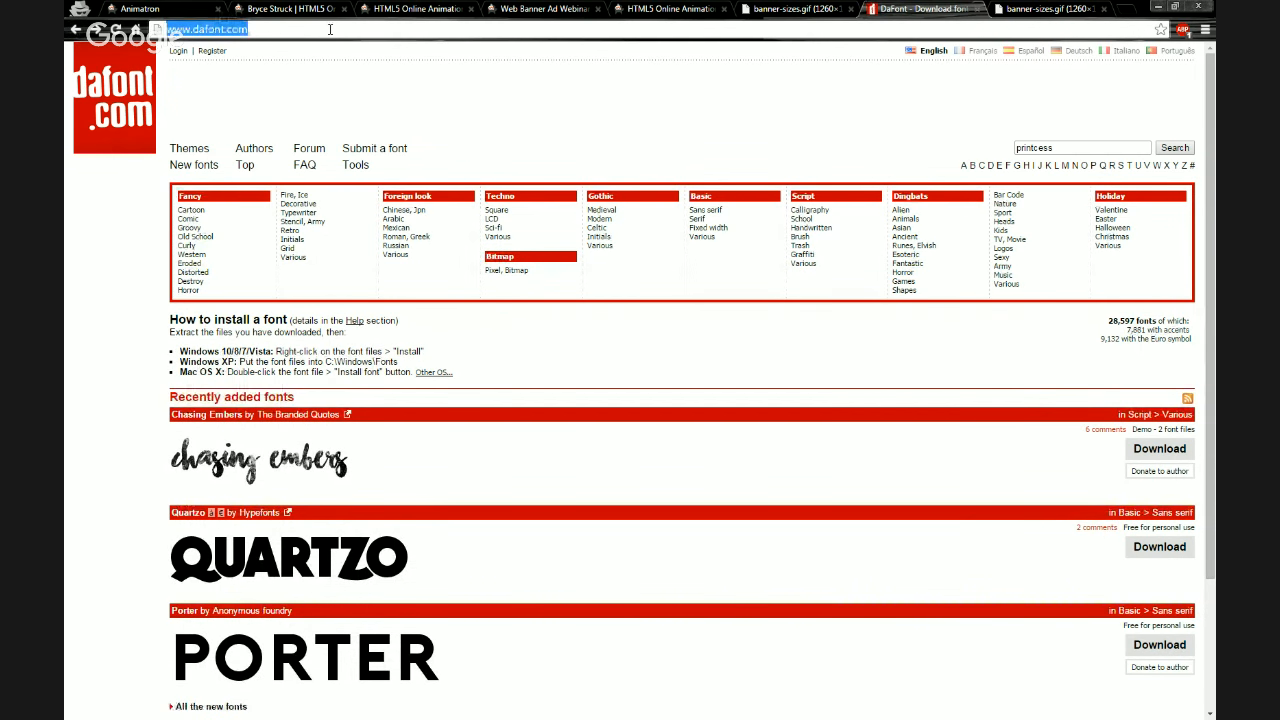
{"action": "key", "text": "alt+Tab"}
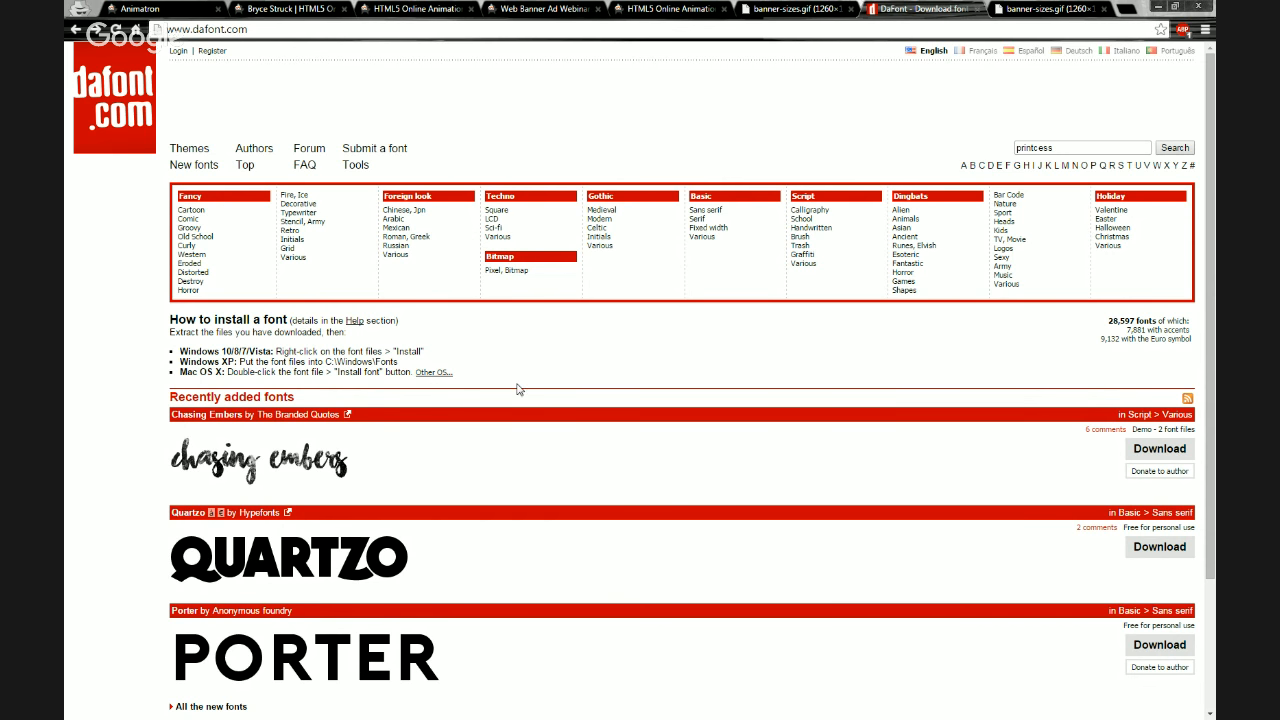
{"action": "scroll", "coordinate": [520, 395], "scroll_direction": "down", "scroll_amount": 3}
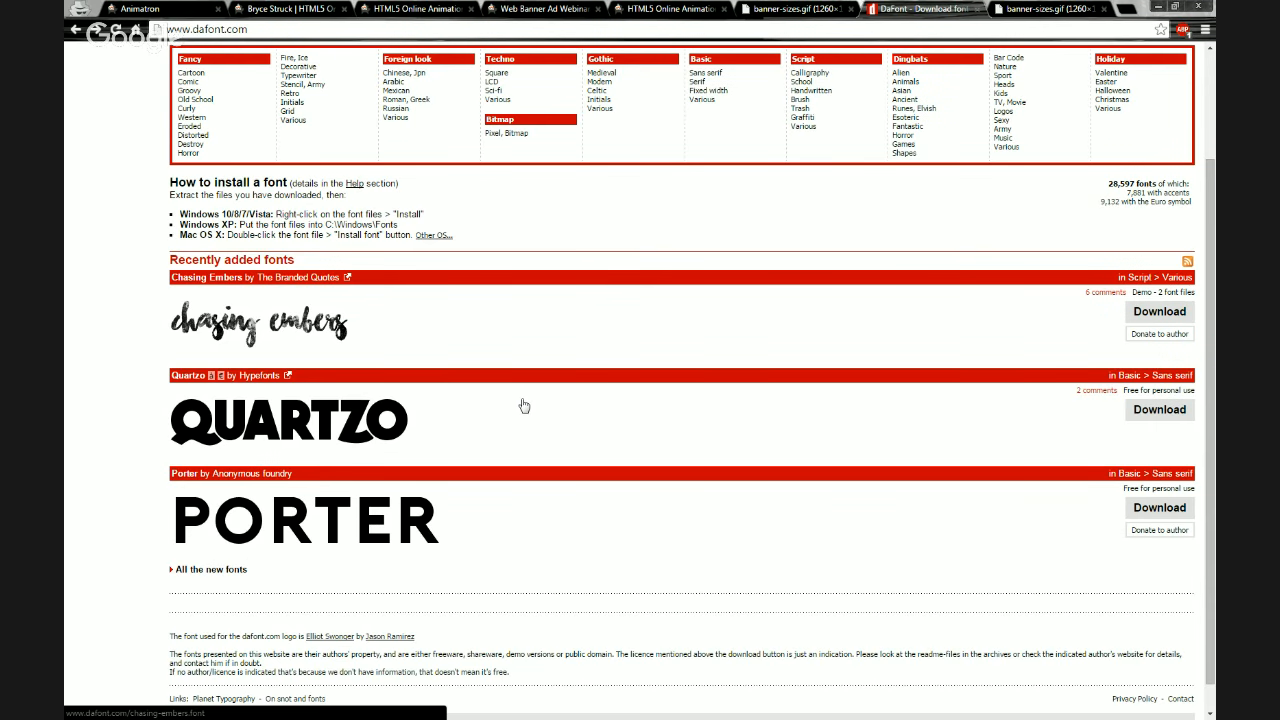
{"action": "scroll", "coordinate": [523, 405], "scroll_direction": "up", "scroll_amount": 3}
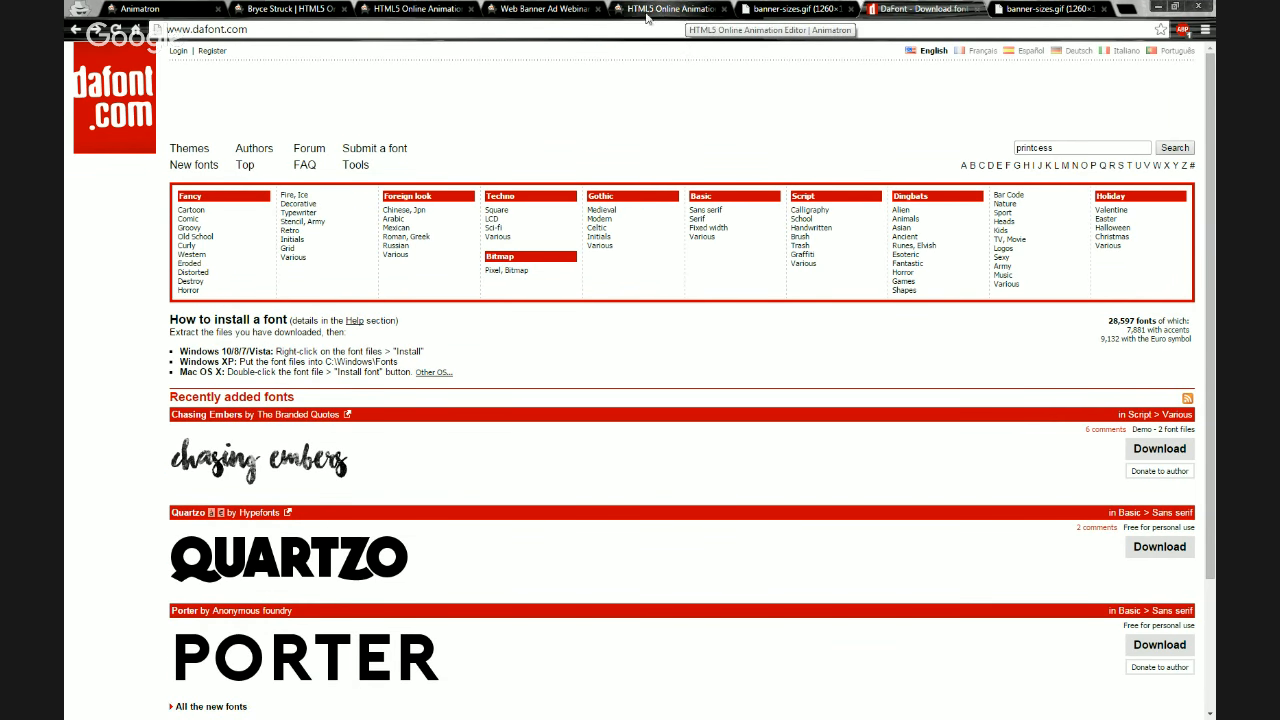
Close the extra Web Banner Ad Webinar project and HTML5 Online Animation tabs
{"action": "left_click", "coordinate": [556, 13]}
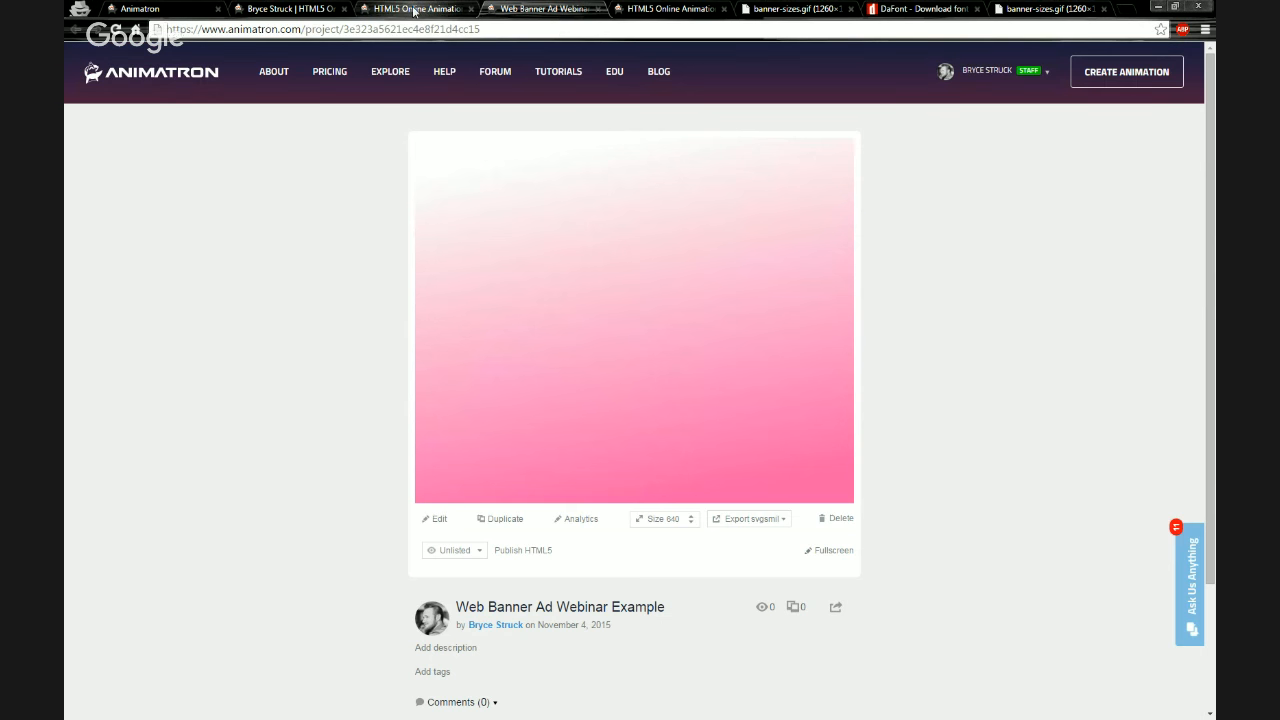
{"action": "left_click", "coordinate": [597, 9]}
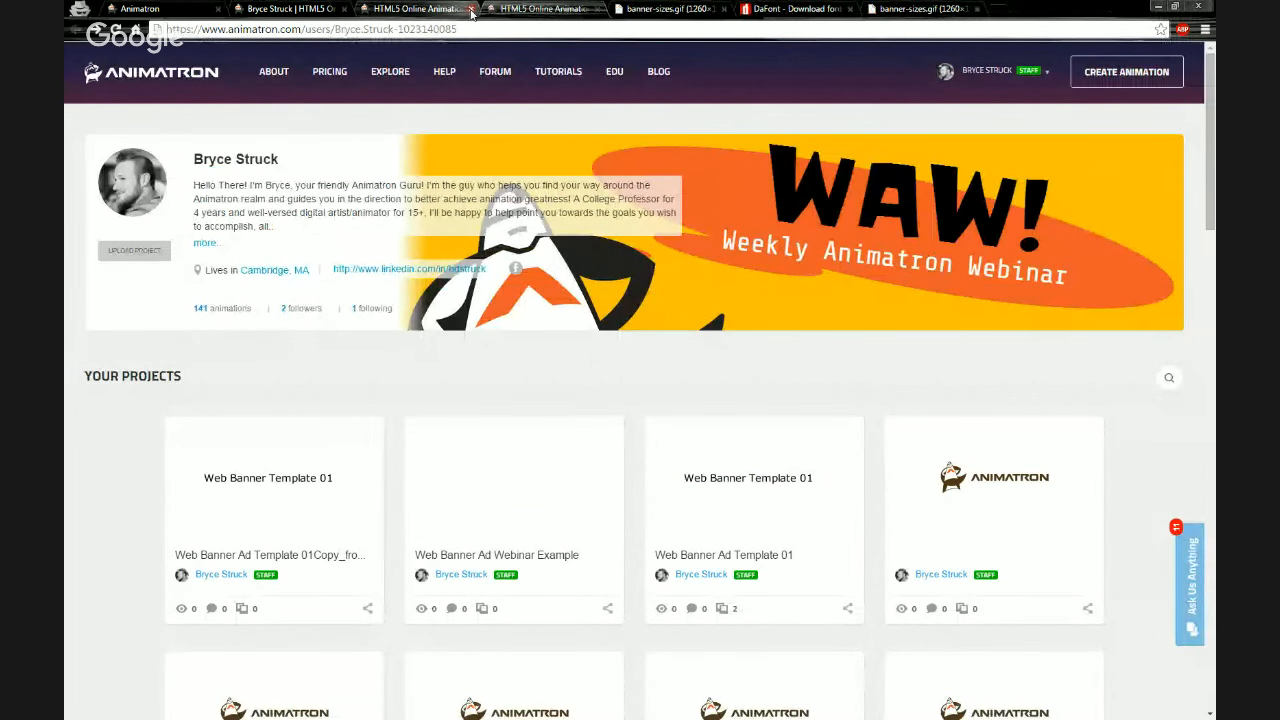
{"action": "left_click", "coordinate": [471, 9]}
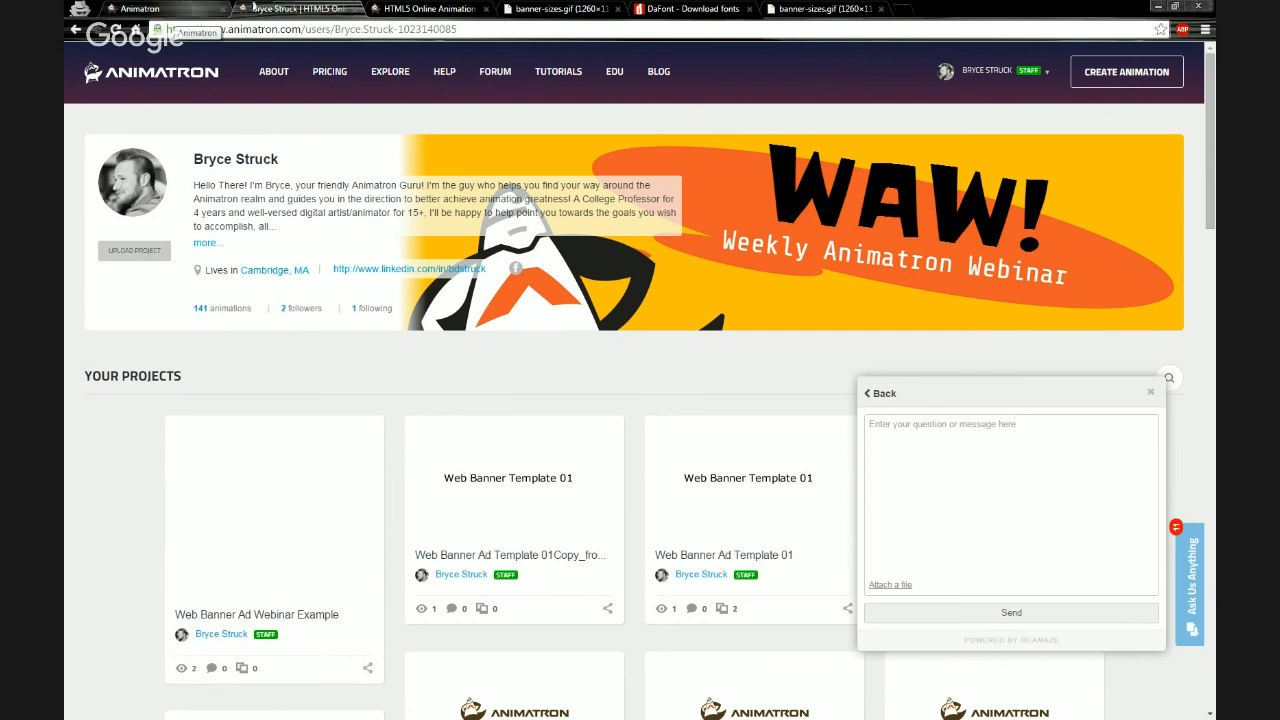
Open a new browser tab and search Google for google adwords
{"action": "left_click", "coordinate": [903, 14]}
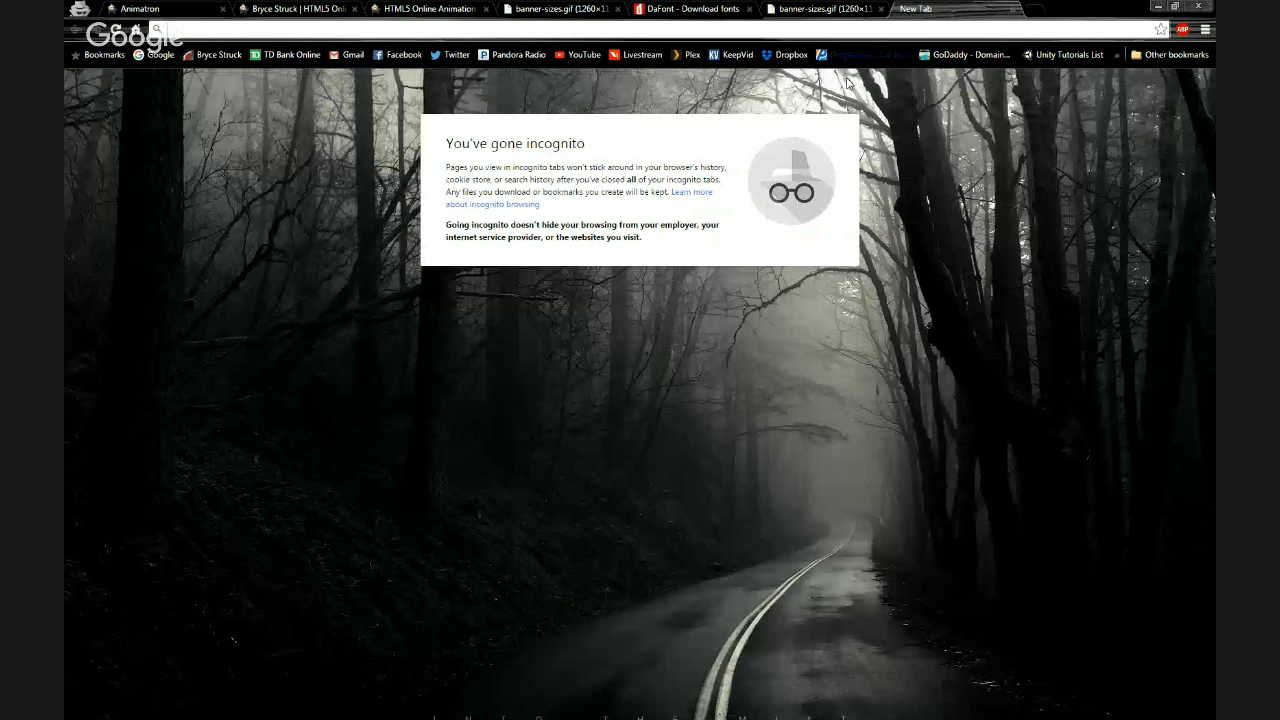
{"action": "left_click", "coordinate": [162, 56]}
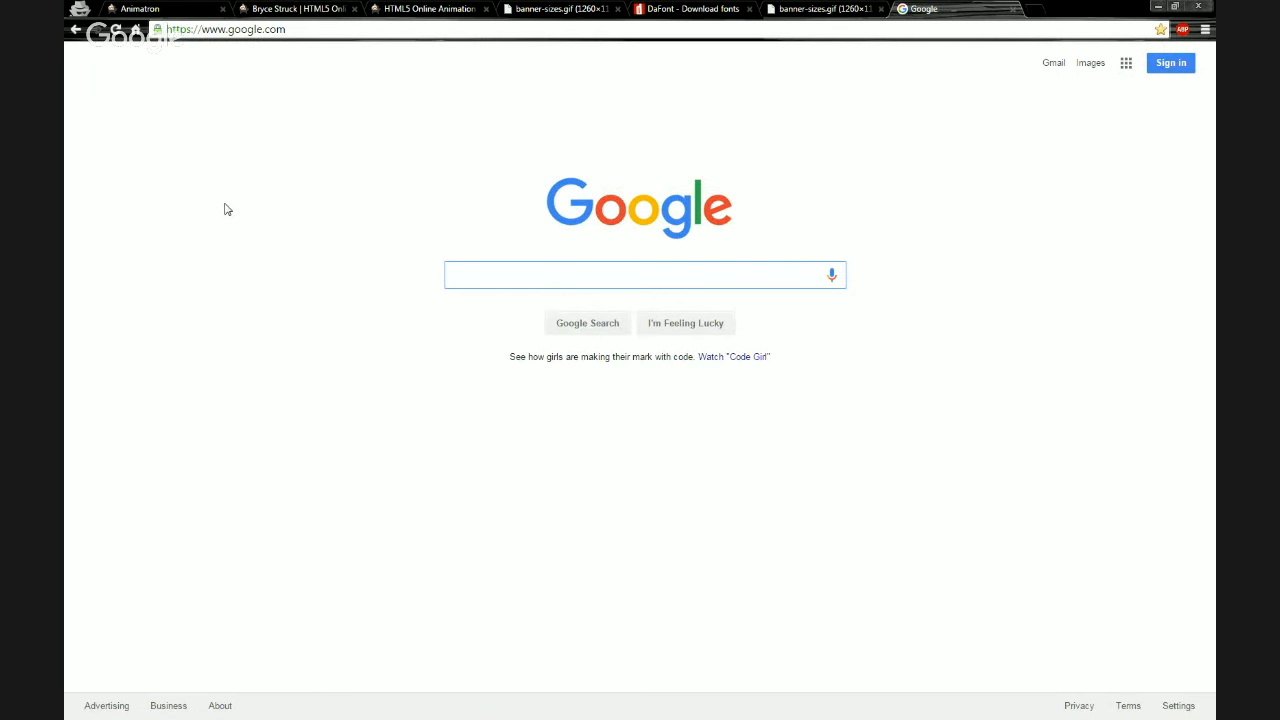
{"action": "type", "text": "google adwords"}
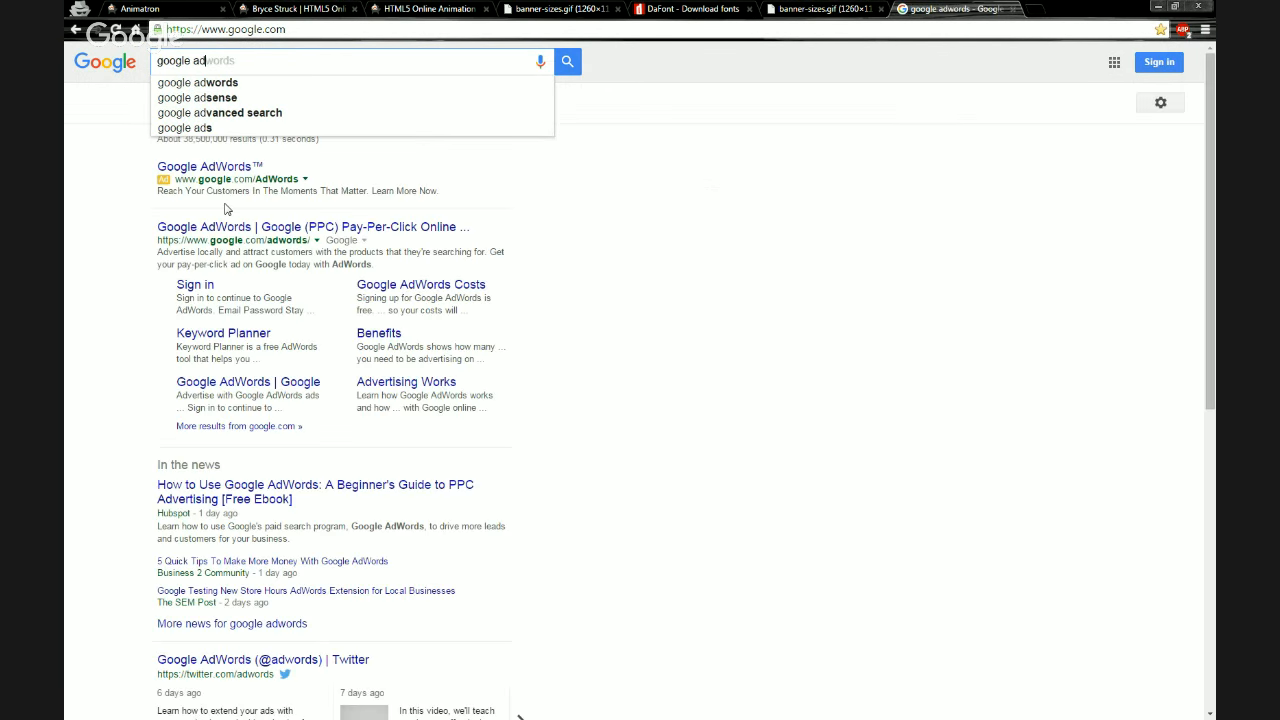
{"action": "key", "text": "Return"}
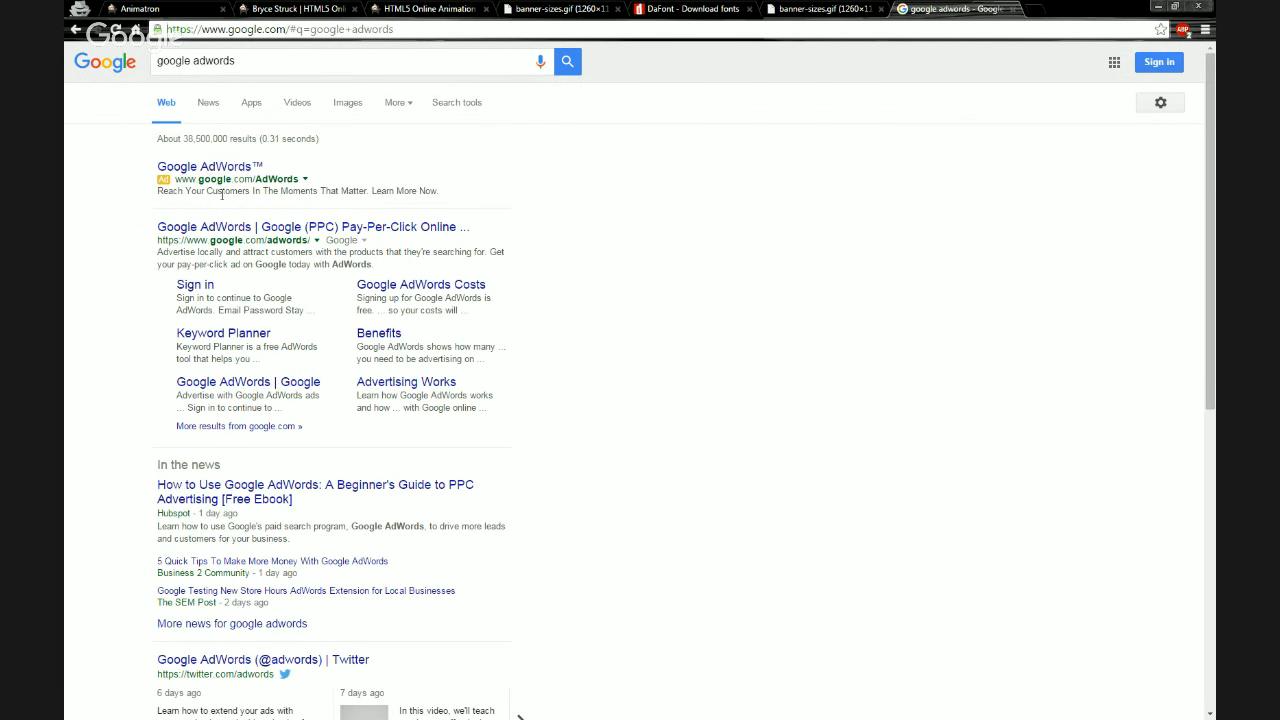
Review the Google AdWords overview and How it works pages, then return to the editor tab
{"action": "left_click", "coordinate": [214, 169]}
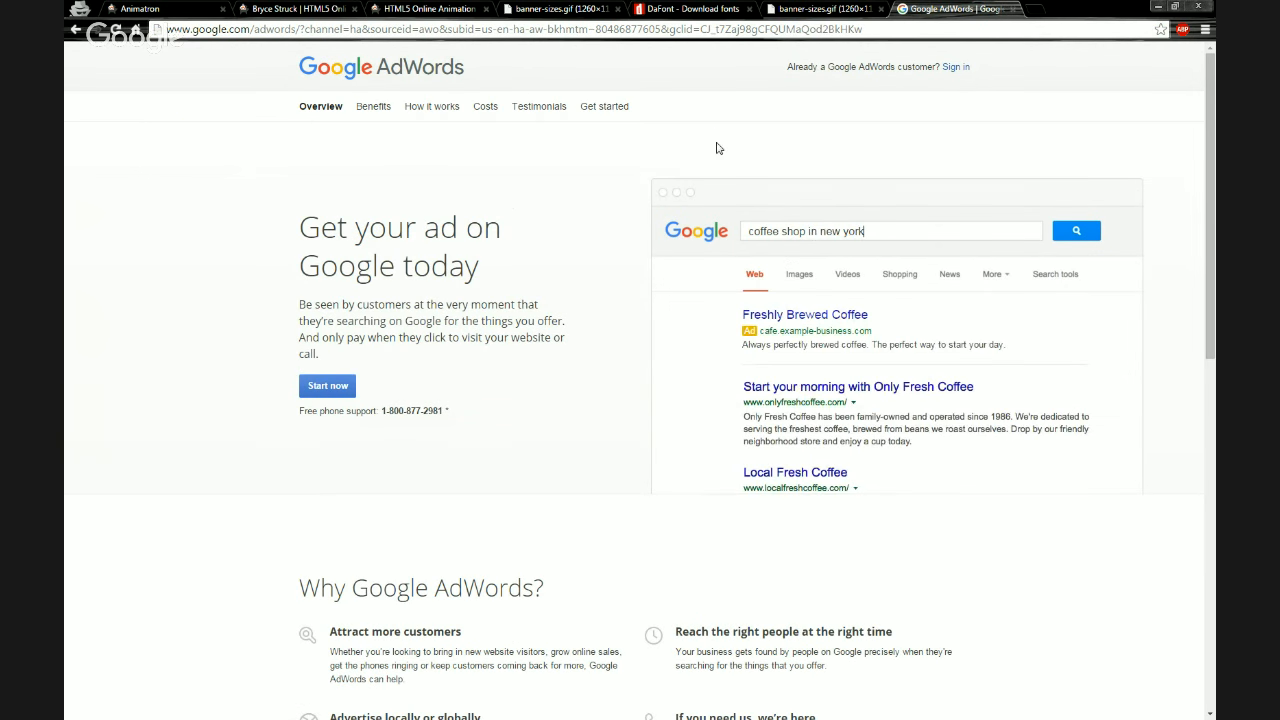
{"action": "scroll", "coordinate": [654, 184], "scroll_direction": "down", "scroll_amount": 4}
{"action": "scroll", "coordinate": [645, 195], "scroll_direction": "down", "scroll_amount": 4}
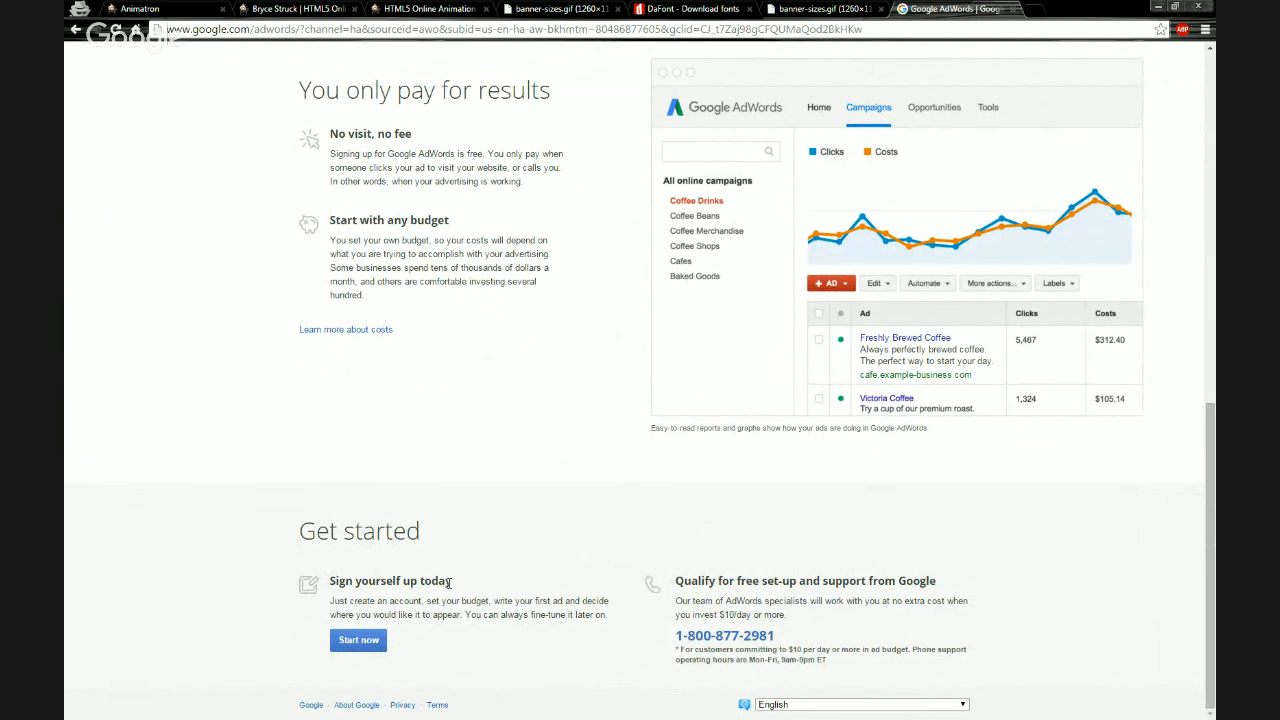
{"action": "scroll", "coordinate": [602, 466], "scroll_direction": "up", "scroll_amount": 8}
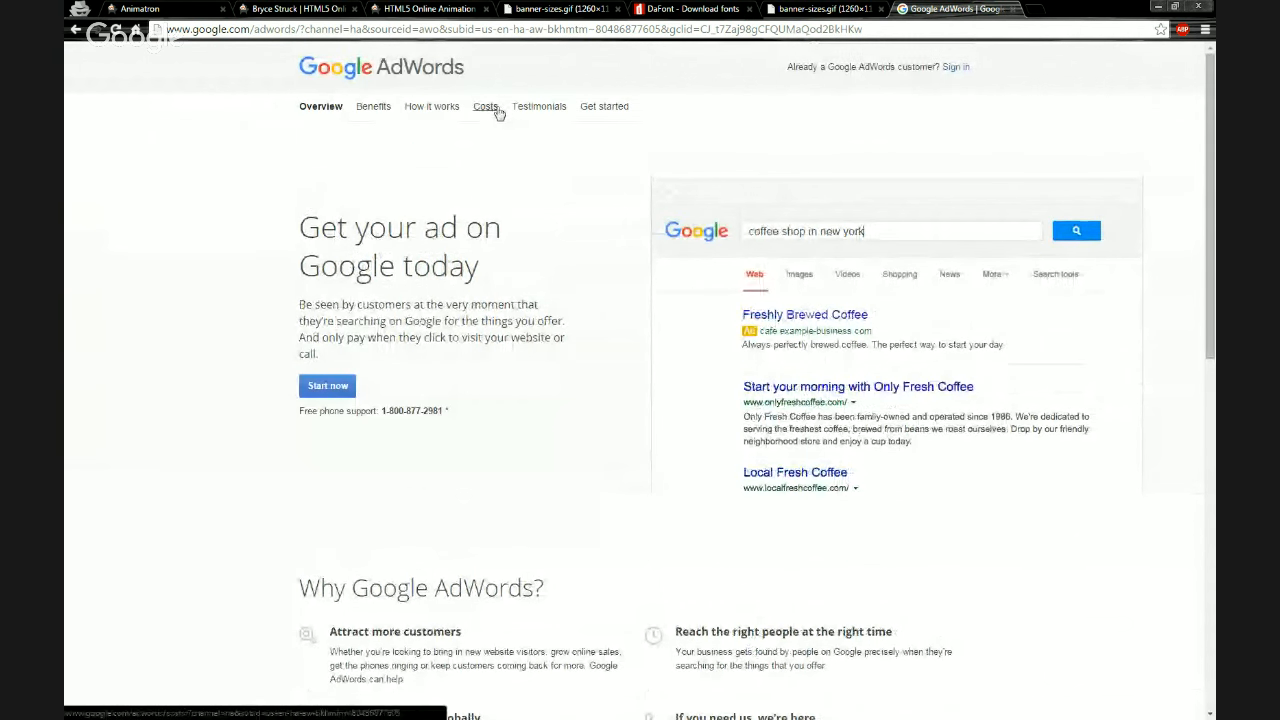
{"action": "left_click", "coordinate": [423, 109]}
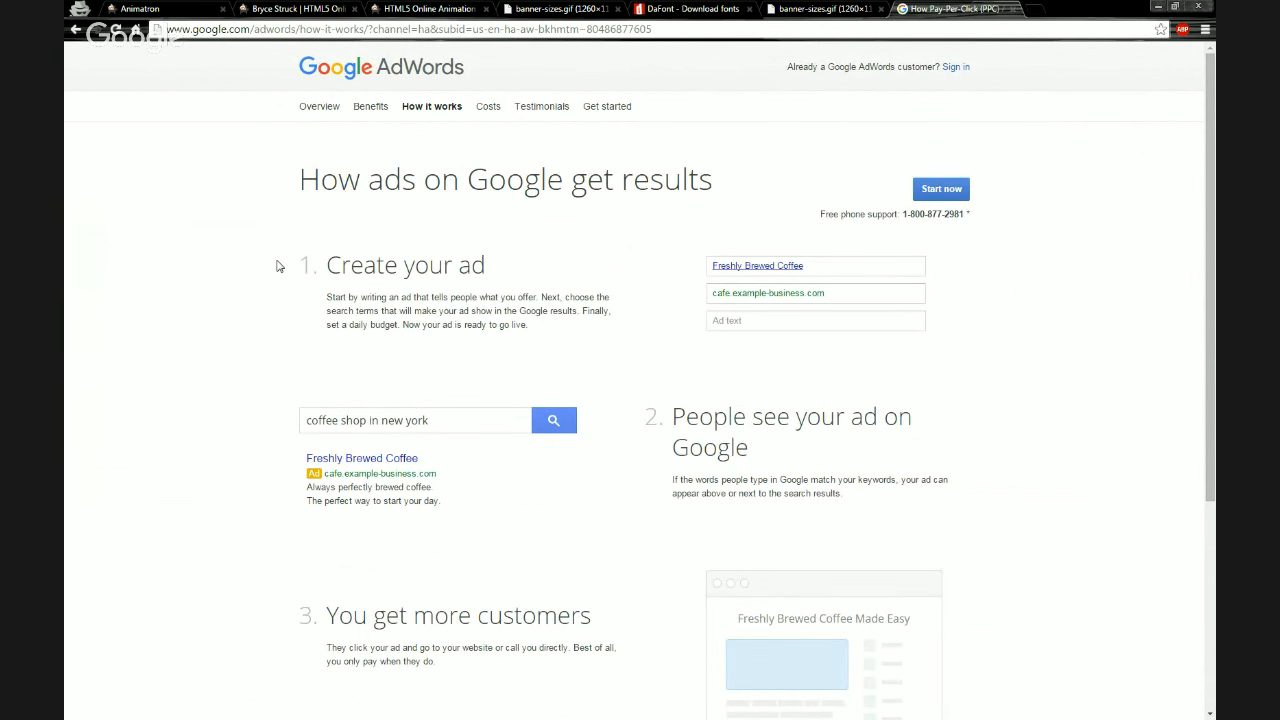
{"action": "scroll", "coordinate": [272, 268], "scroll_direction": "down", "scroll_amount": 3}
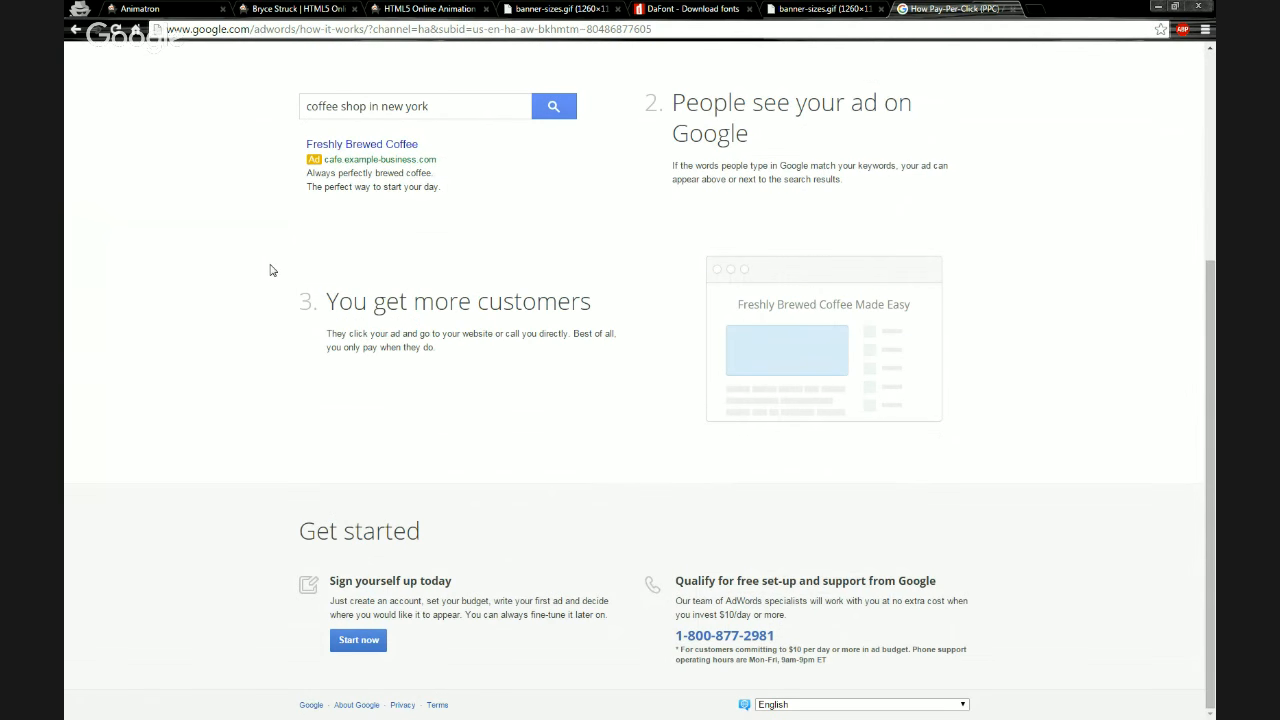
{"action": "scroll", "coordinate": [270, 270], "scroll_direction": "up", "scroll_amount": 3}
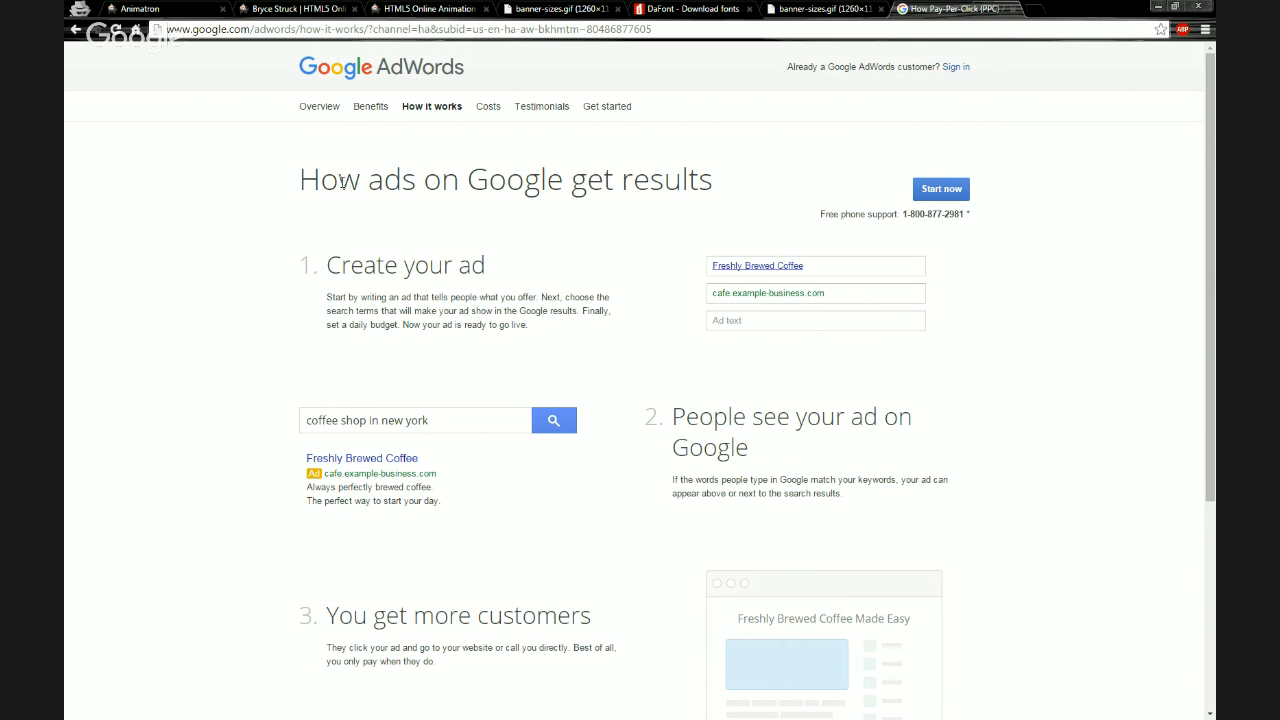
{"action": "left_click", "coordinate": [193, 15]}
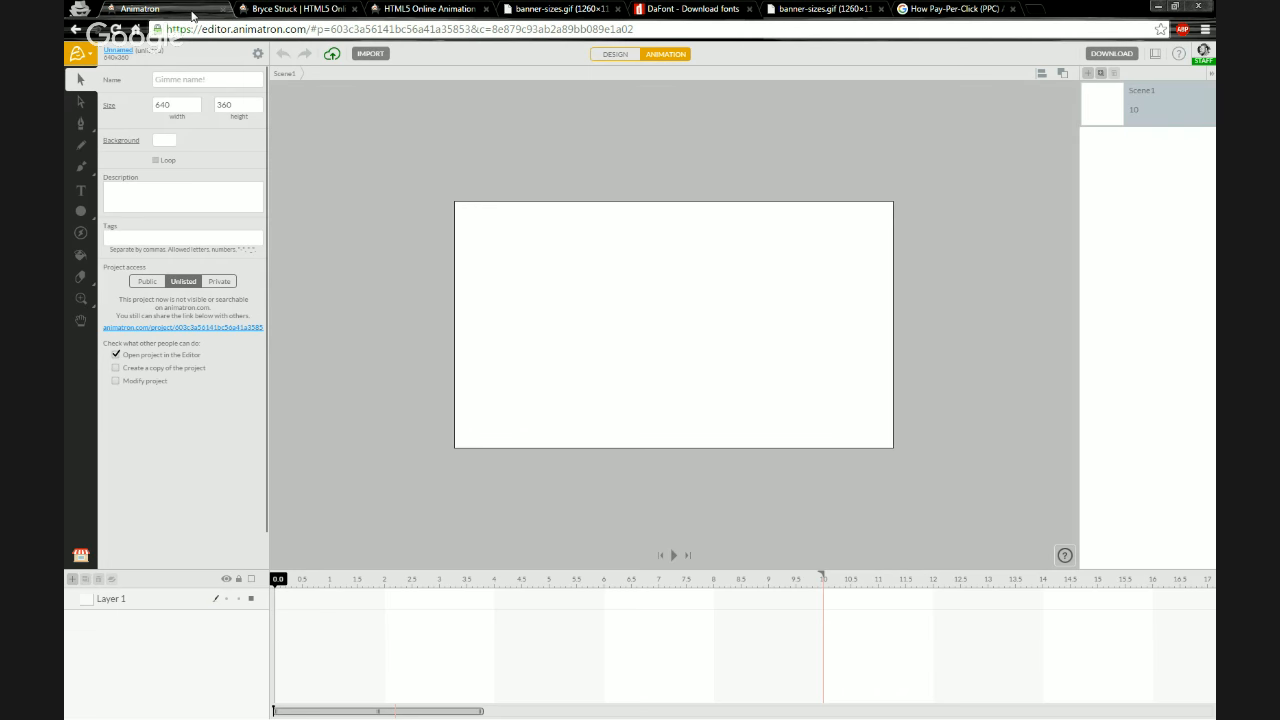
Open the Web Banner Ad Webinar Example project from the profile page and download it as HTML5 Code
{"action": "left_click", "coordinate": [265, 12]}
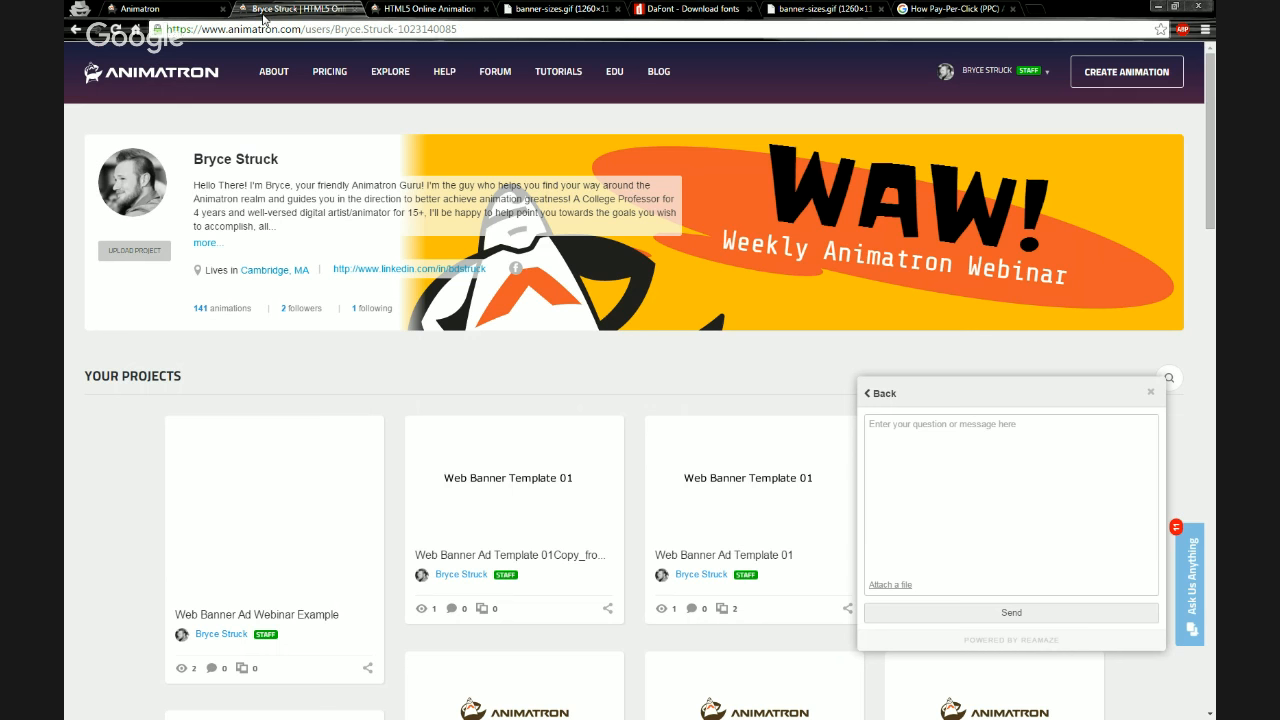
{"action": "left_click", "coordinate": [274, 503]}
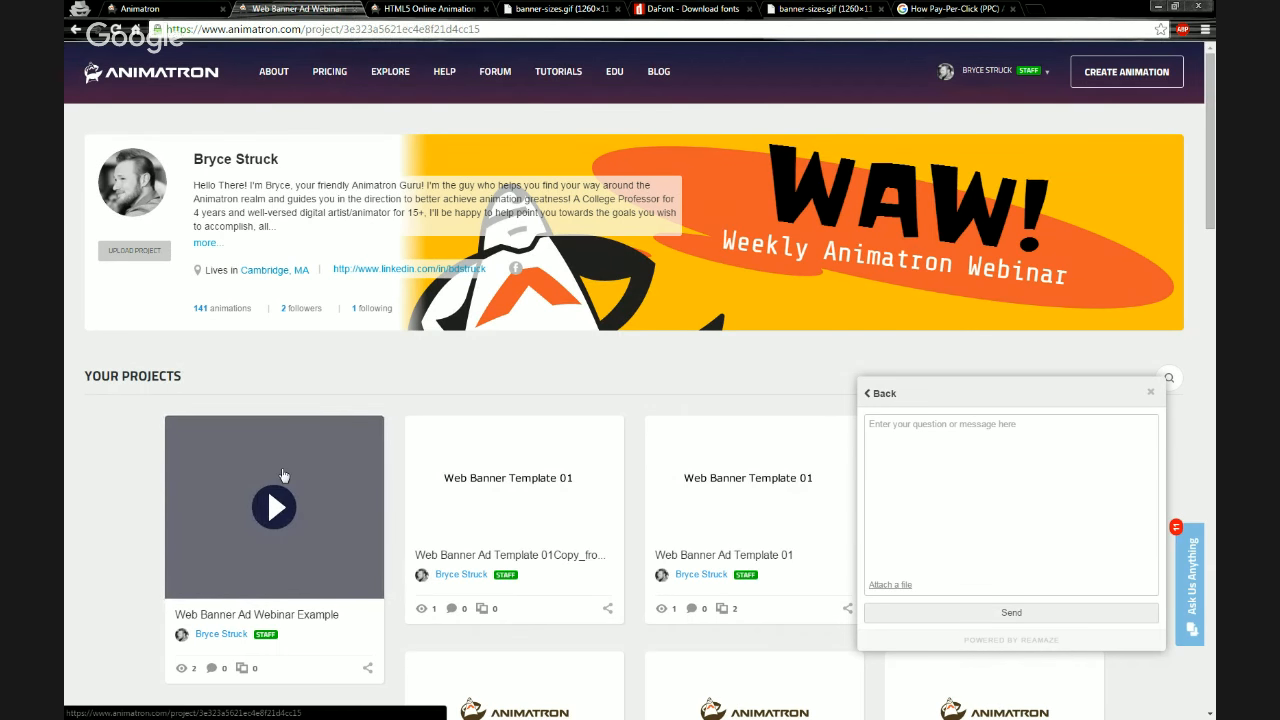
{"action": "left_click", "coordinate": [431, 450]}
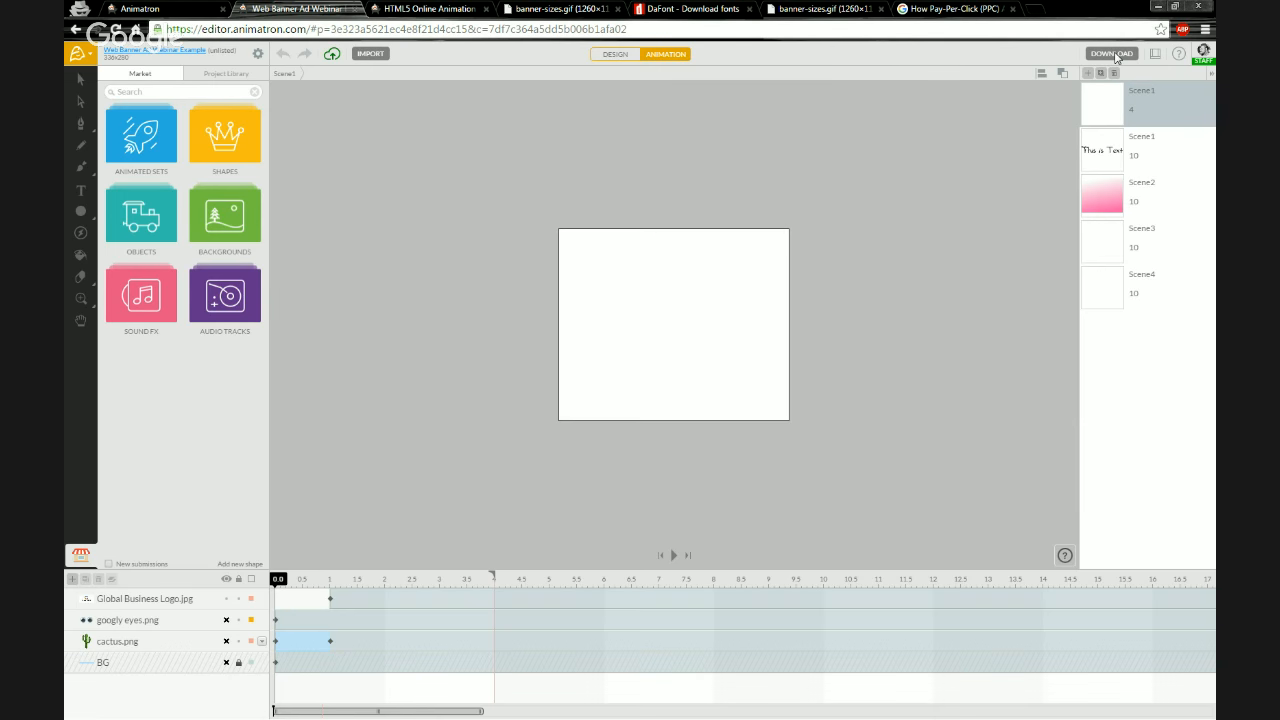
{"action": "left_click", "coordinate": [1112, 54]}
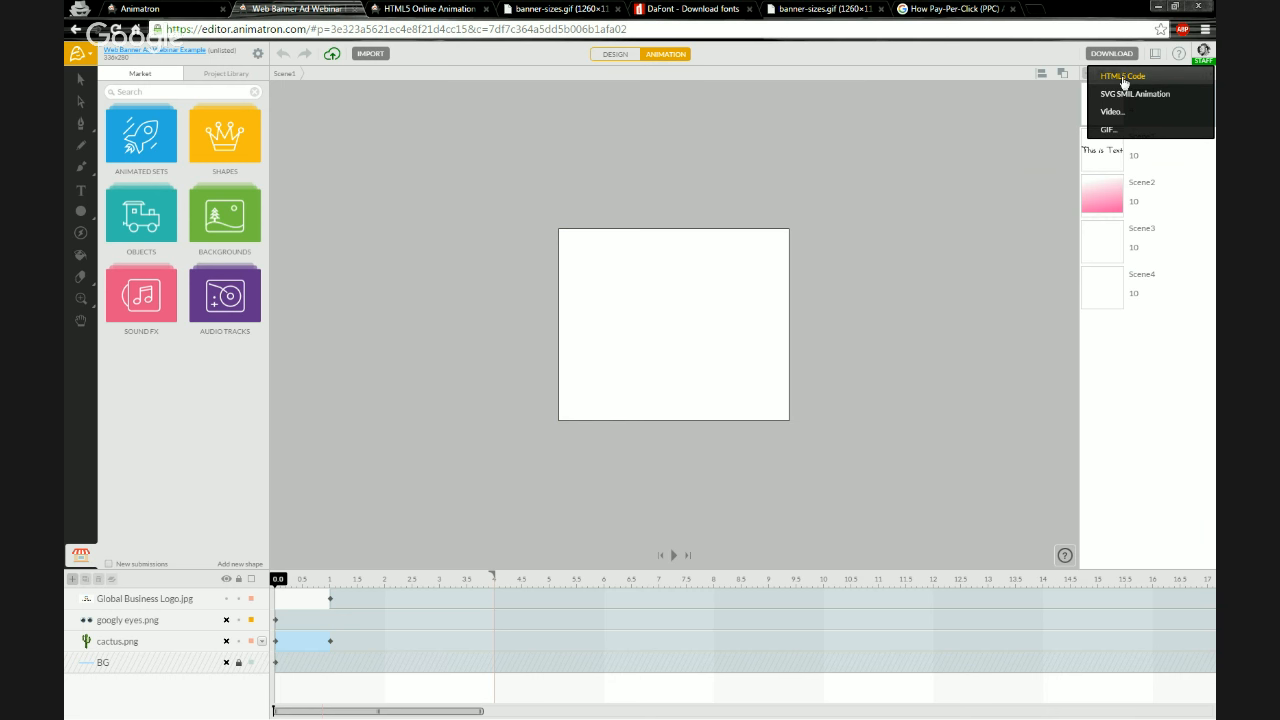
{"action": "left_click", "coordinate": [1117, 78]}
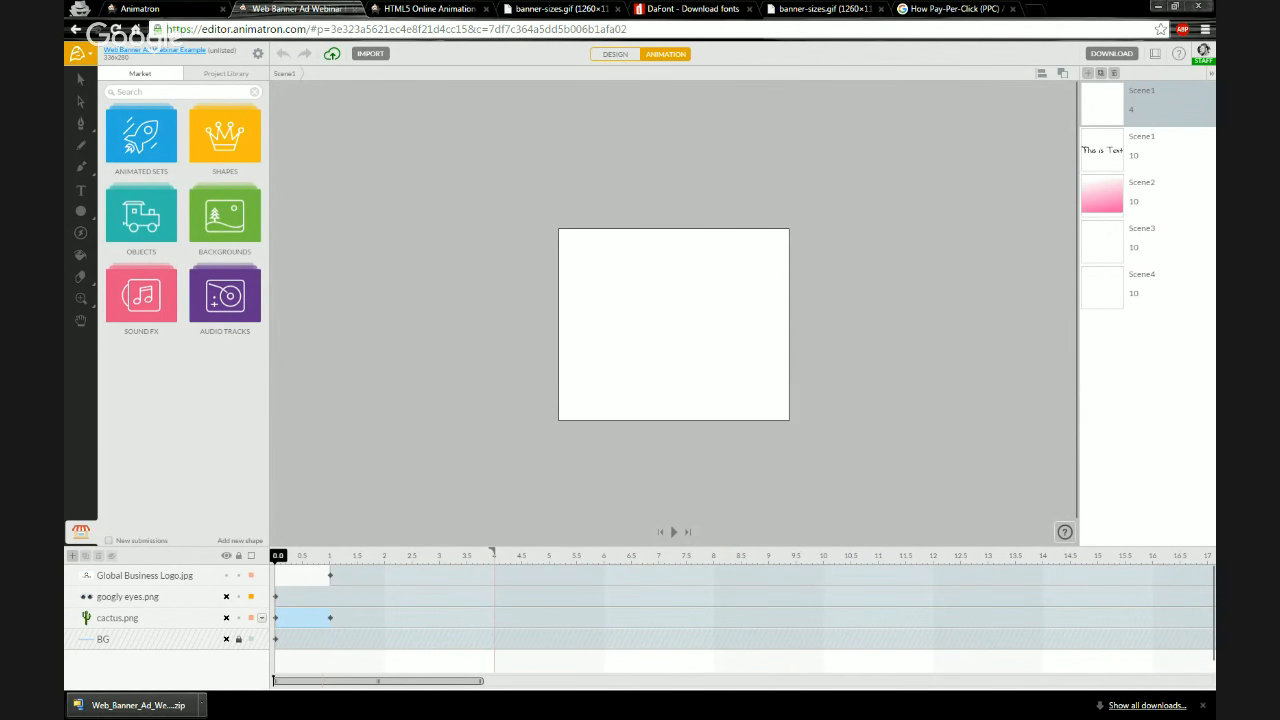
Move the downloaded Web_Banner_Ad_Webinar_Example zip into the Webinar Files folder on the desktop
{"action": "key", "text": "alt+Tab"}
{"action": "left_click", "coordinate": [1046, 577]}
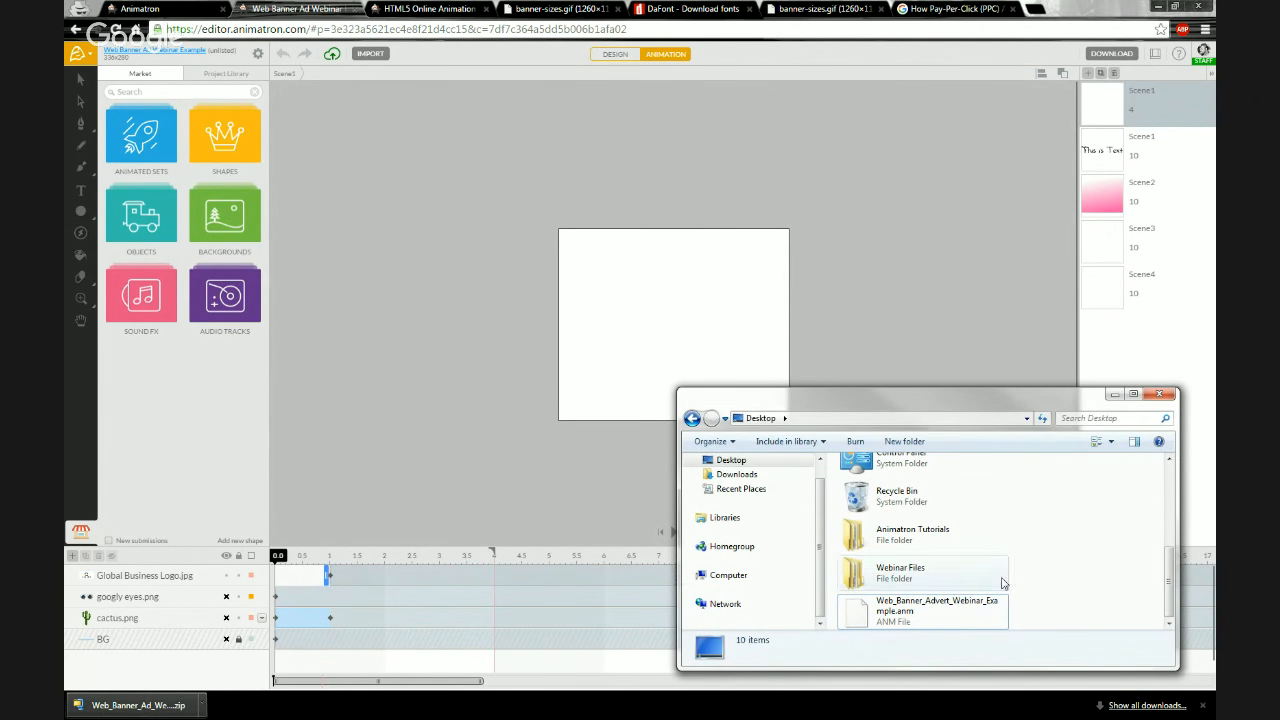
{"action": "left_click", "coordinate": [165, 705]}
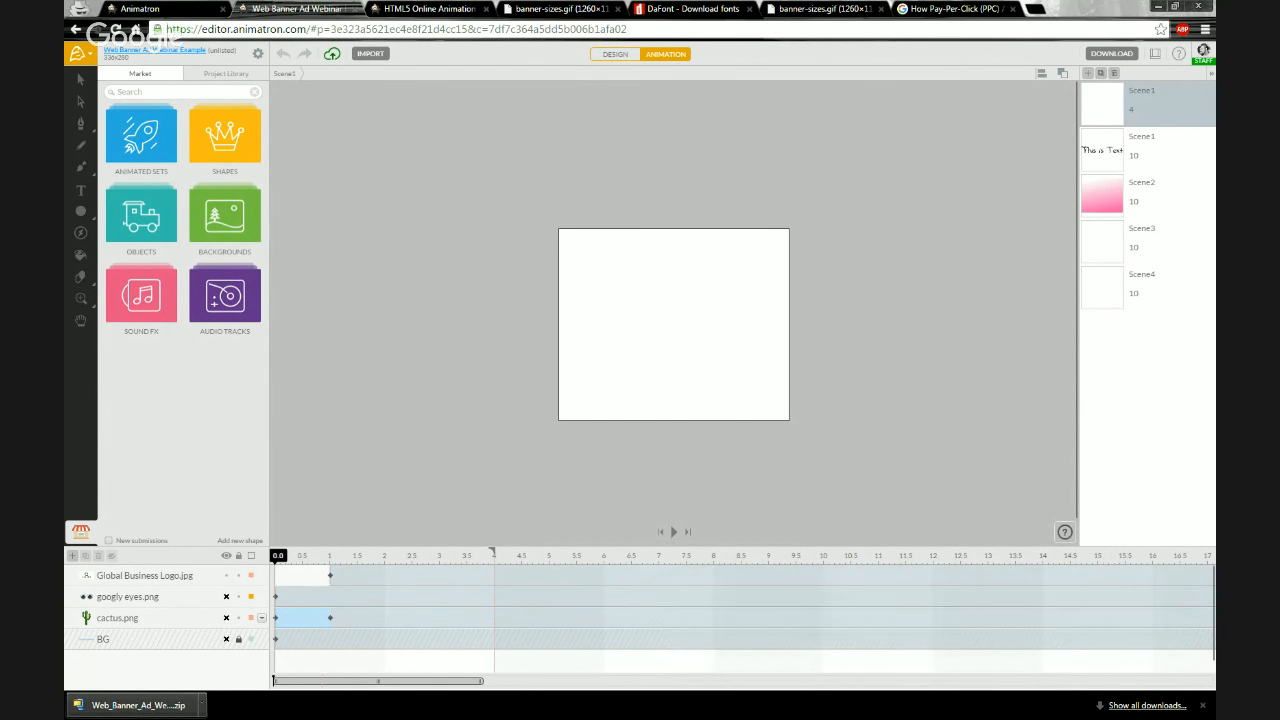
{"action": "key", "text": "alt+Tab"}
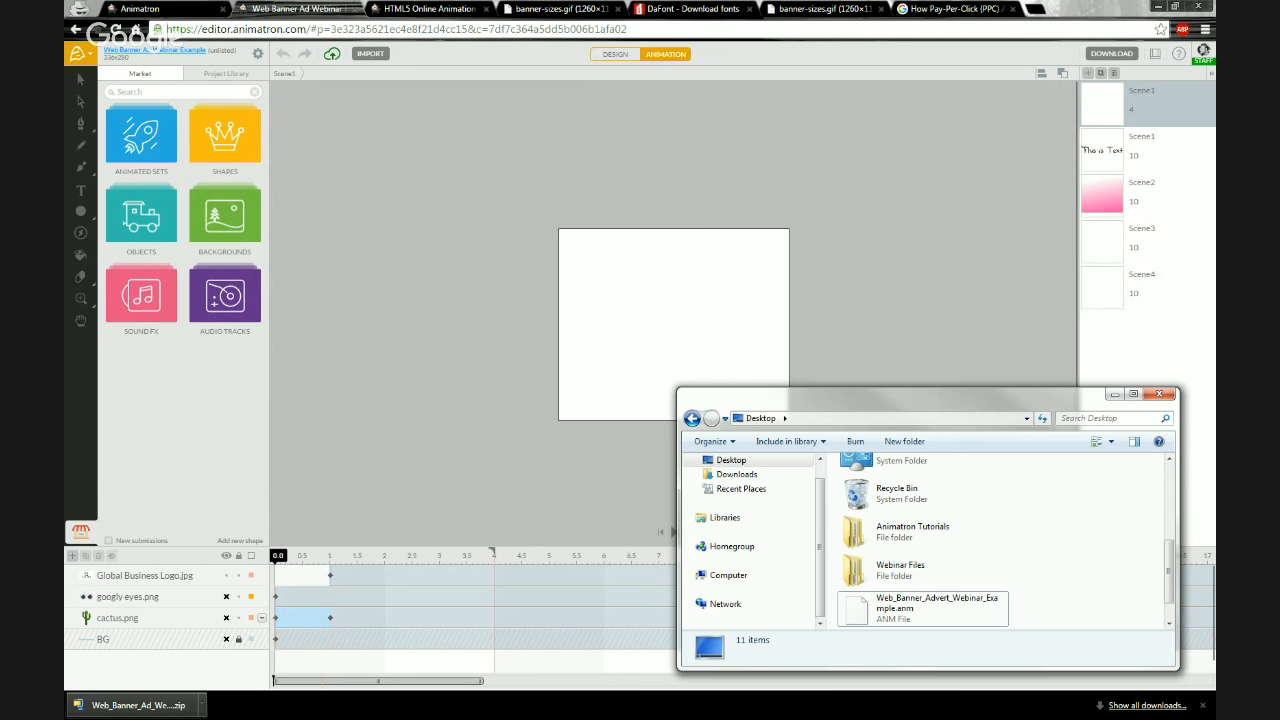
{"action": "left_click_drag", "start_coordinate": [920, 608], "coordinate": [1087, 570]}
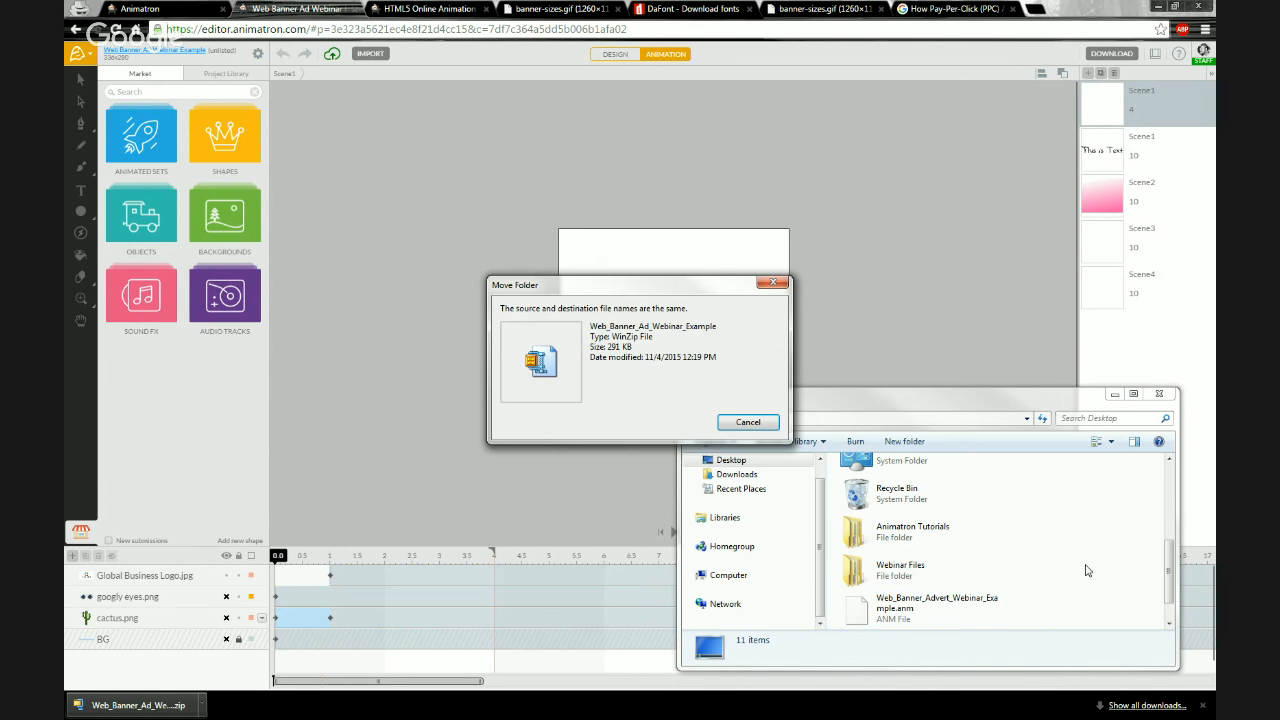
{"action": "left_click", "coordinate": [746, 422]}
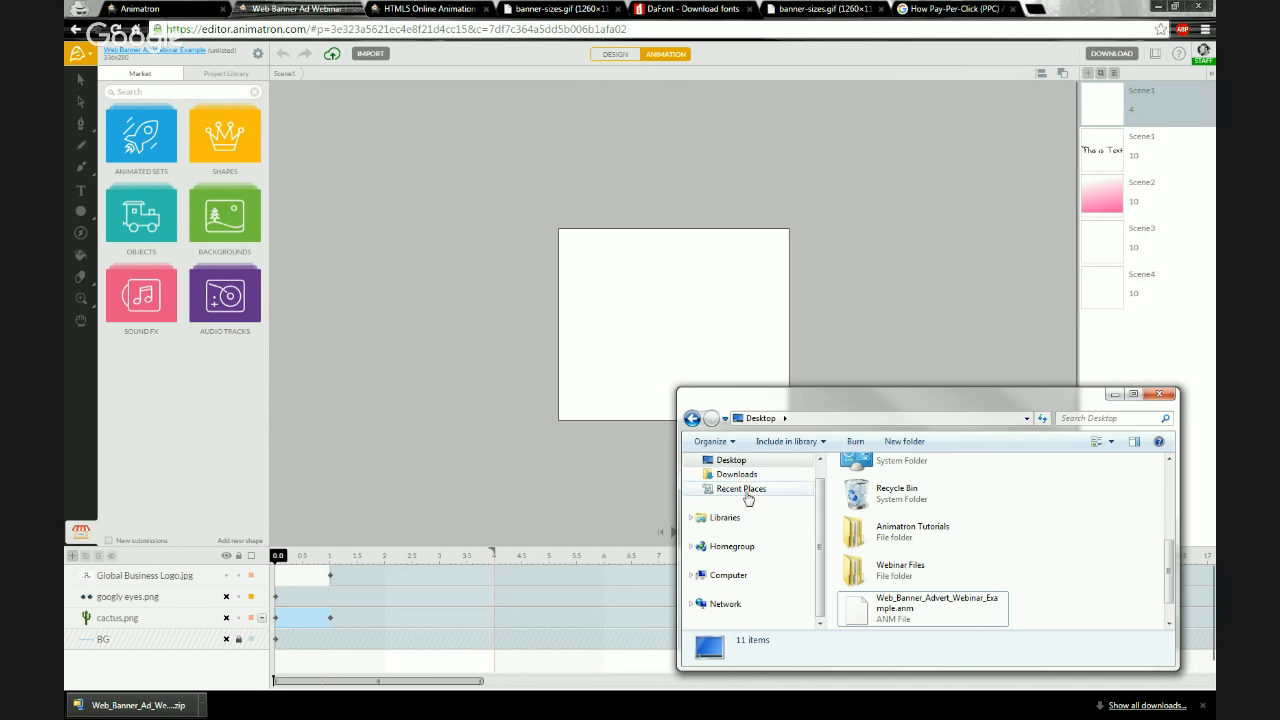
{"action": "double_click", "coordinate": [904, 566]}
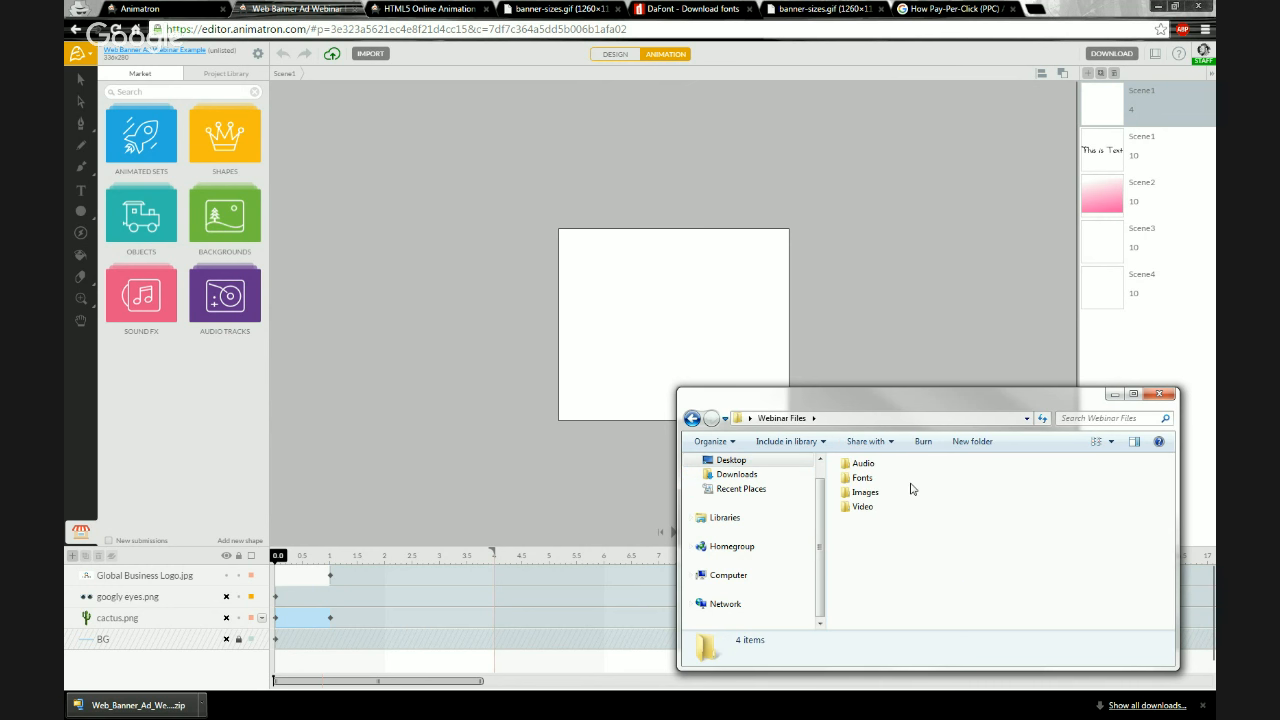
{"action": "left_click_drag", "start_coordinate": [130, 705], "coordinate": [907, 562]}
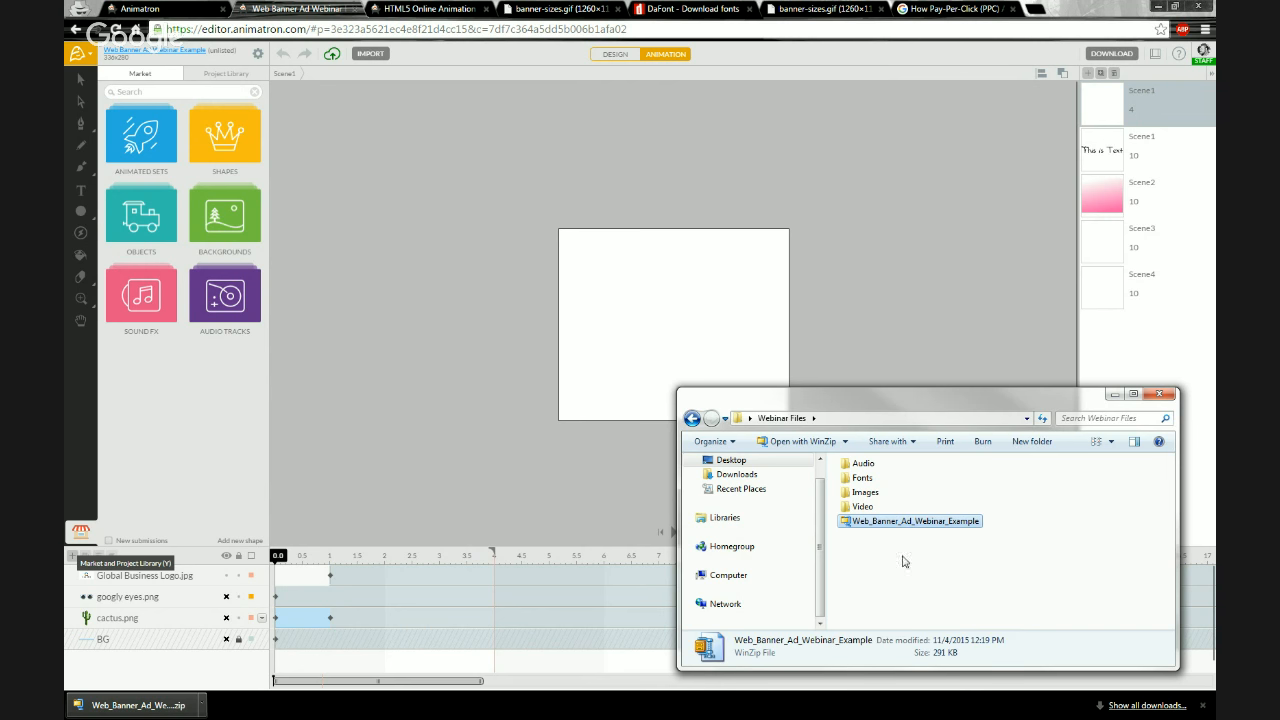
{"action": "right_click", "coordinate": [914, 526]}
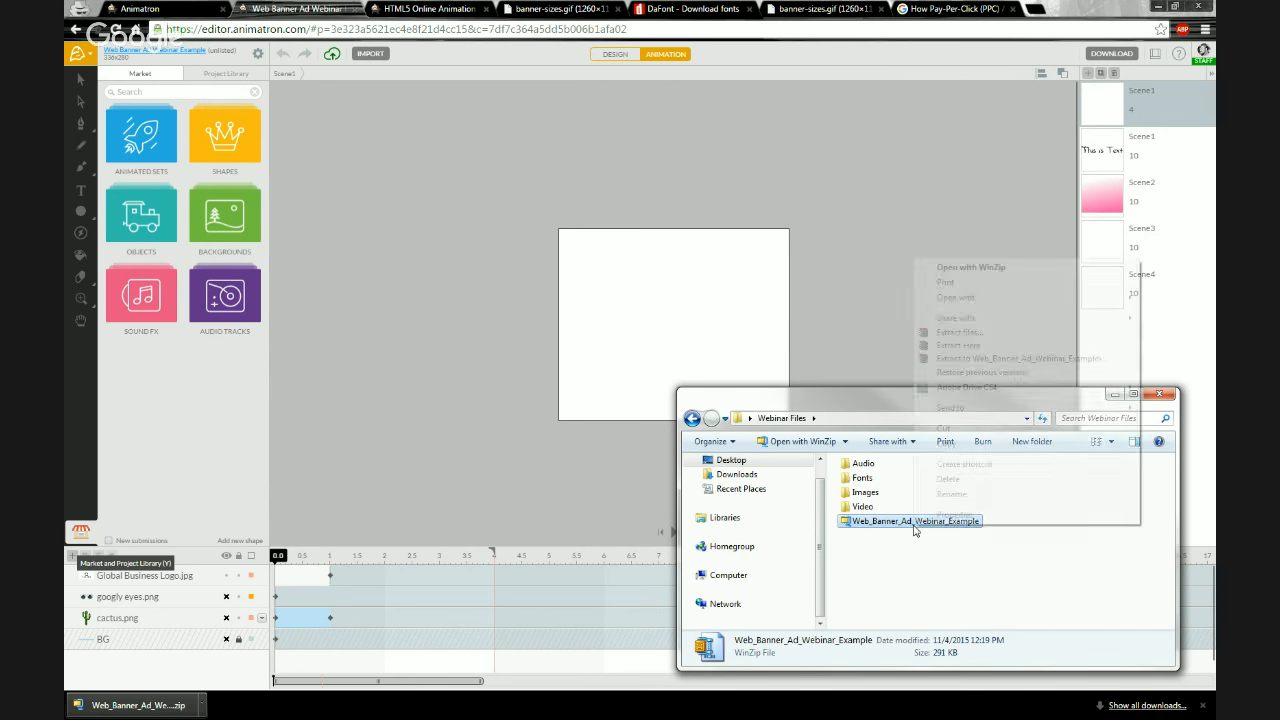
{"action": "left_click", "coordinate": [885, 530]}
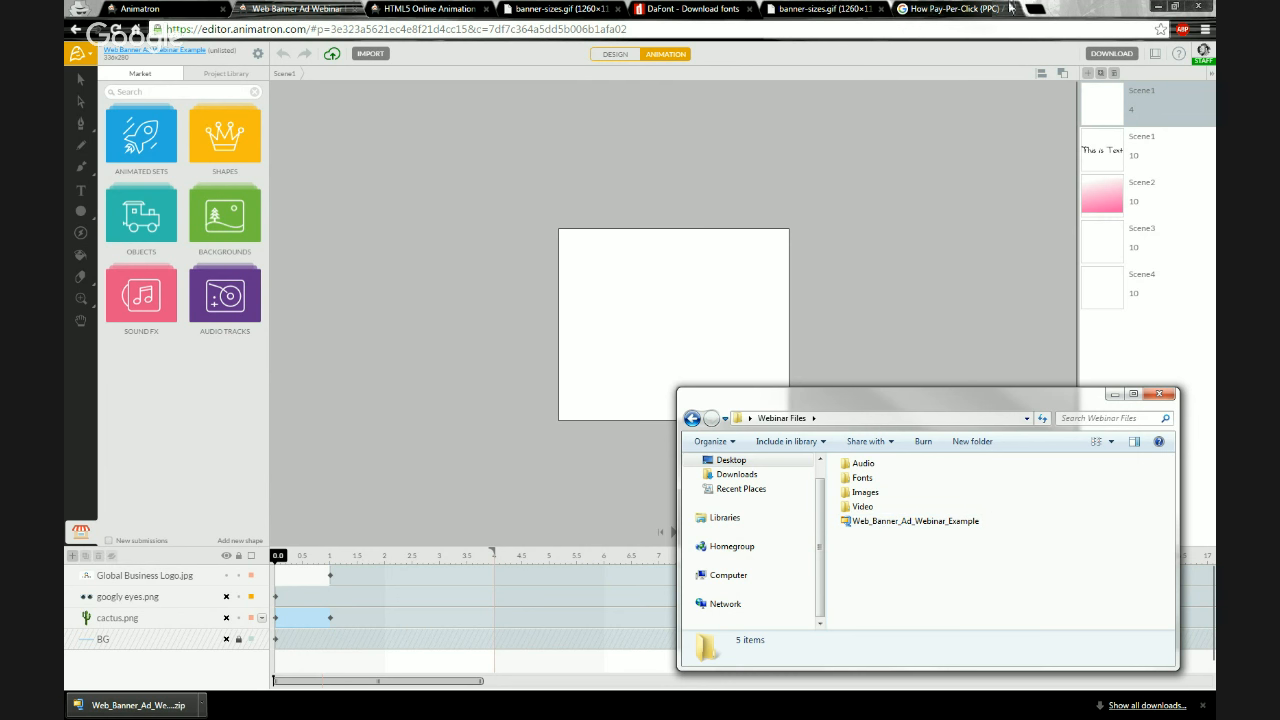
In the Google tab, search for google adwords file limit
{"action": "left_click", "coordinate": [956, 10]}
{"action": "left_click", "coordinate": [955, 29]}
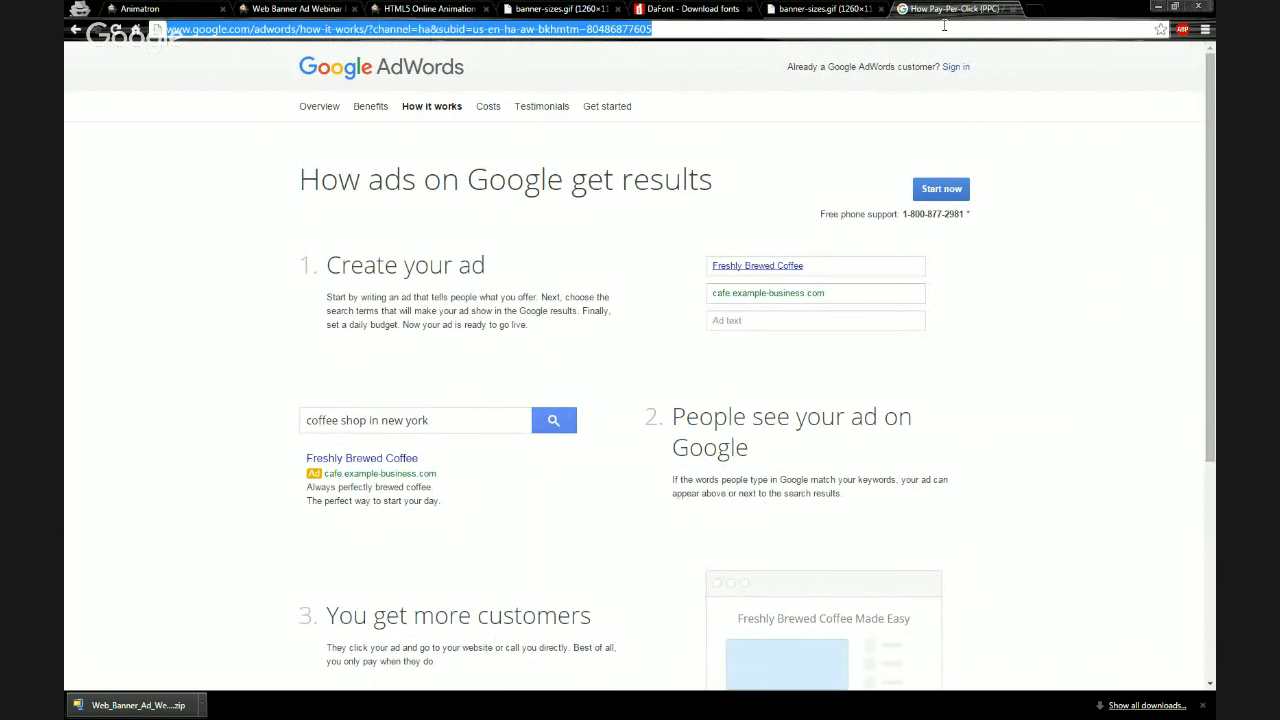
{"action": "left_click", "coordinate": [75, 29]}
{"action": "left_click", "coordinate": [75, 29]}
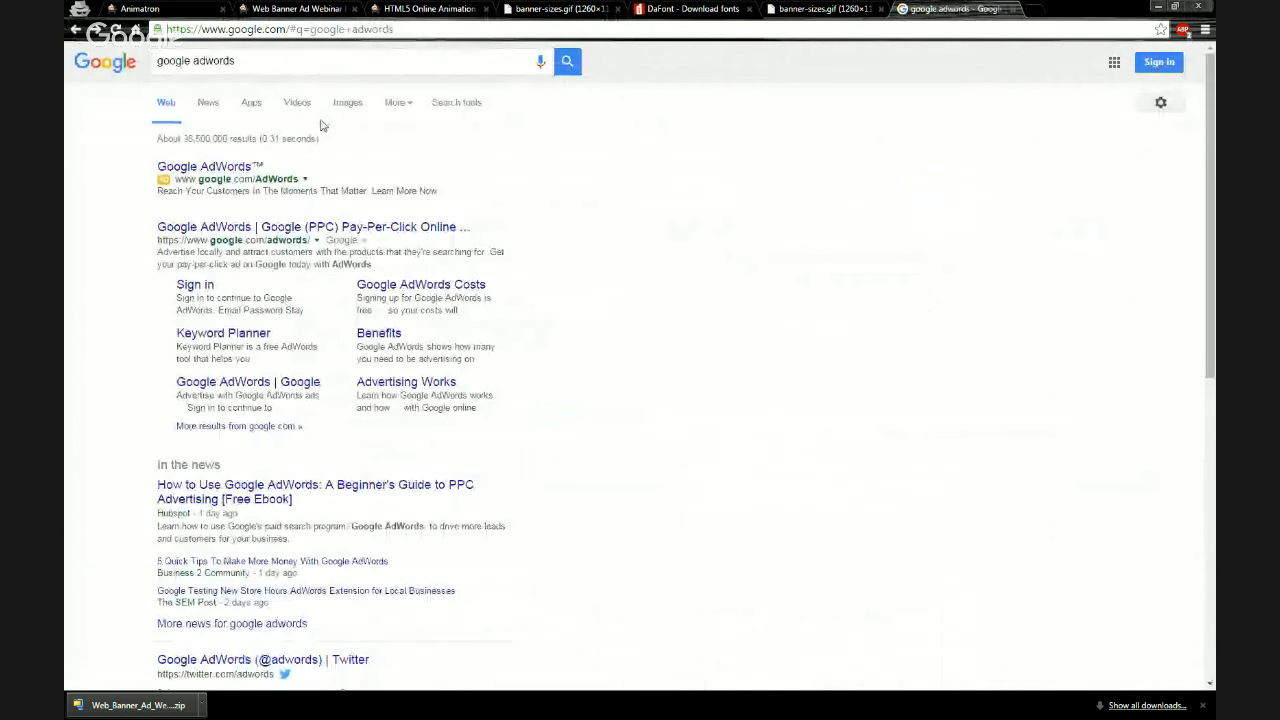
{"action": "left_click", "coordinate": [263, 62]}
{"action": "type", "text": "fi"}
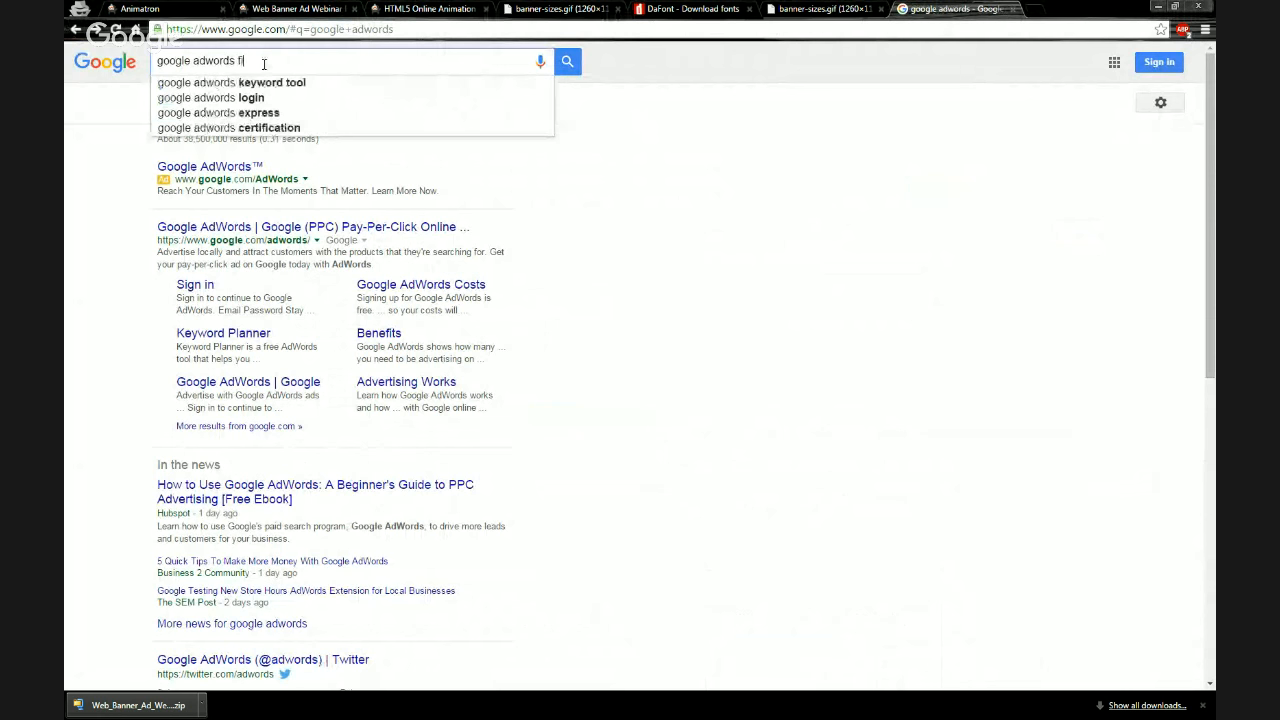
{"action": "type", "text": "le limi"}
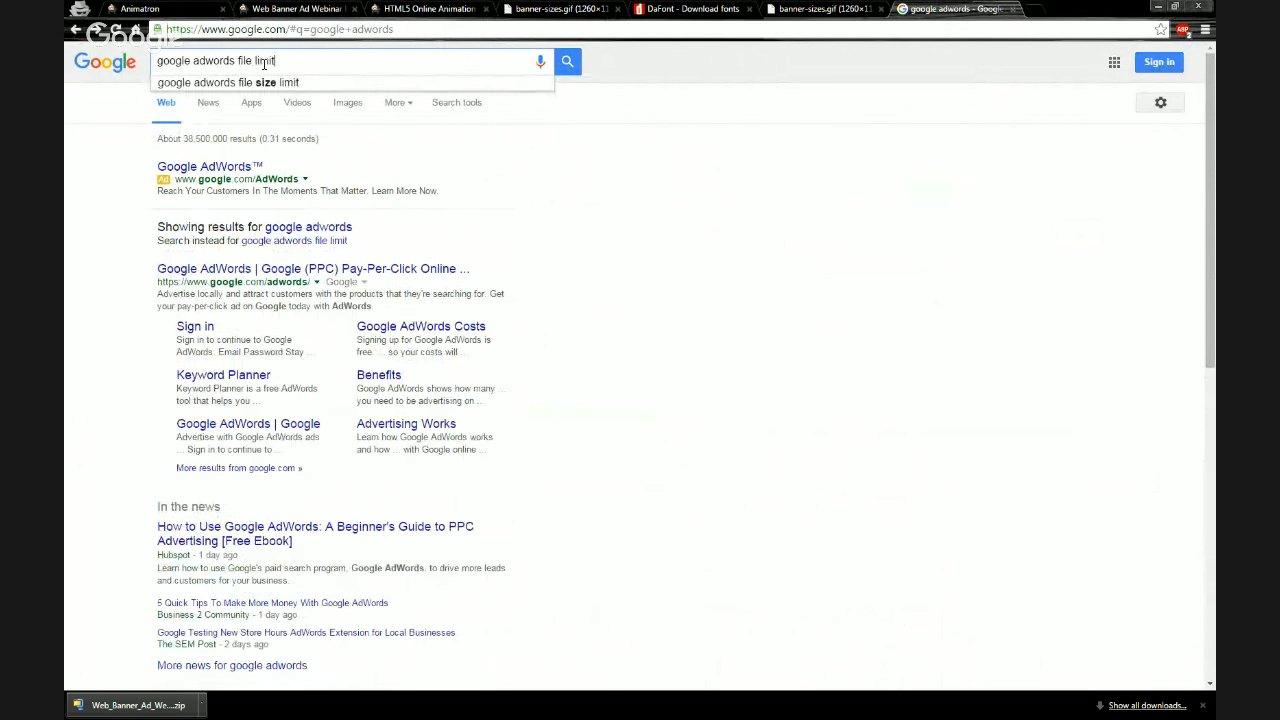
{"action": "type", "text": "t"}
{"action": "key", "text": "Return"}
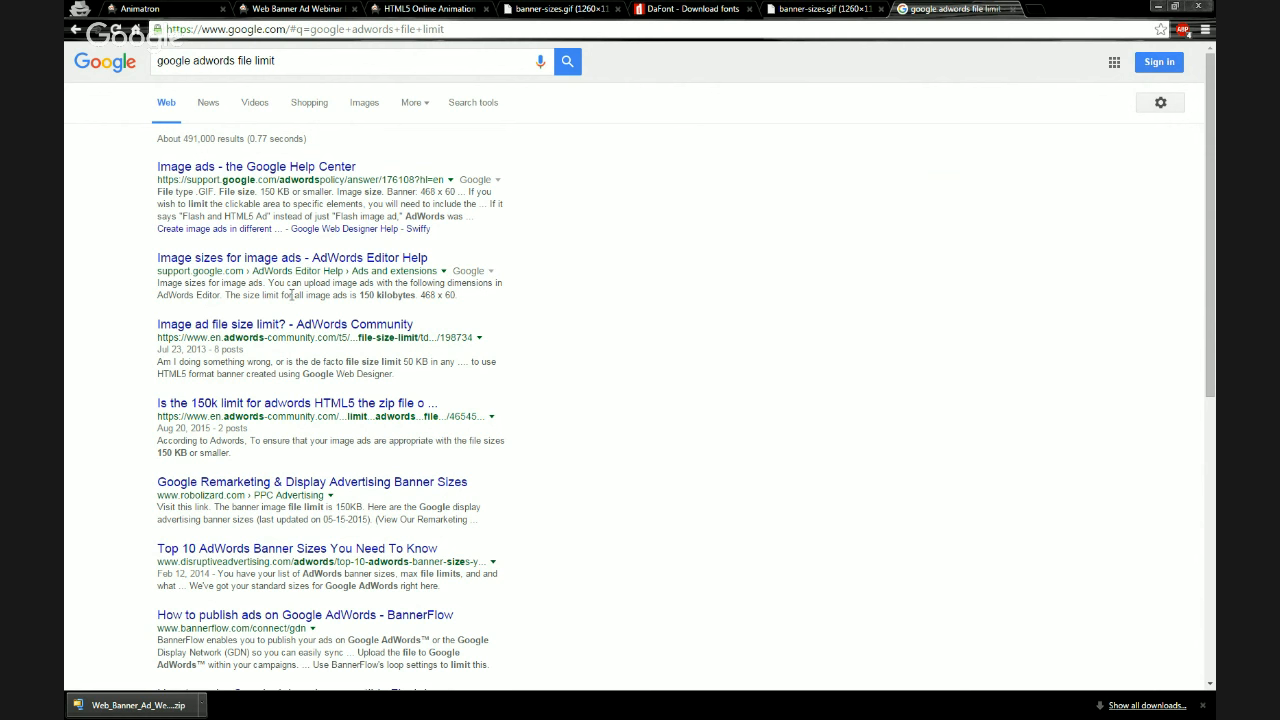
Open the AdWords Editor Help page on image sizes for image ads, review it, and return to the results
{"action": "left_click", "coordinate": [275, 262]}
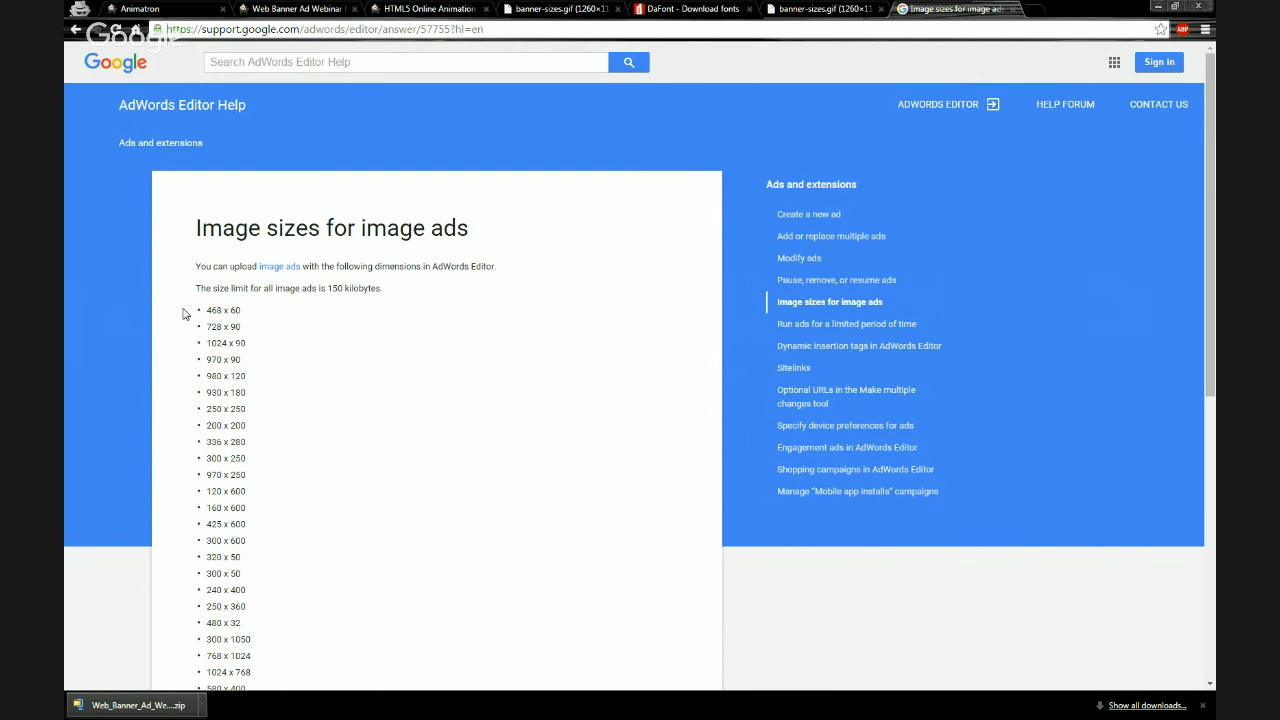
{"action": "scroll", "coordinate": [183, 310], "scroll_direction": "down", "scroll_amount": 10}
{"action": "scroll", "coordinate": [183, 300], "scroll_direction": "up", "scroll_amount": 9}
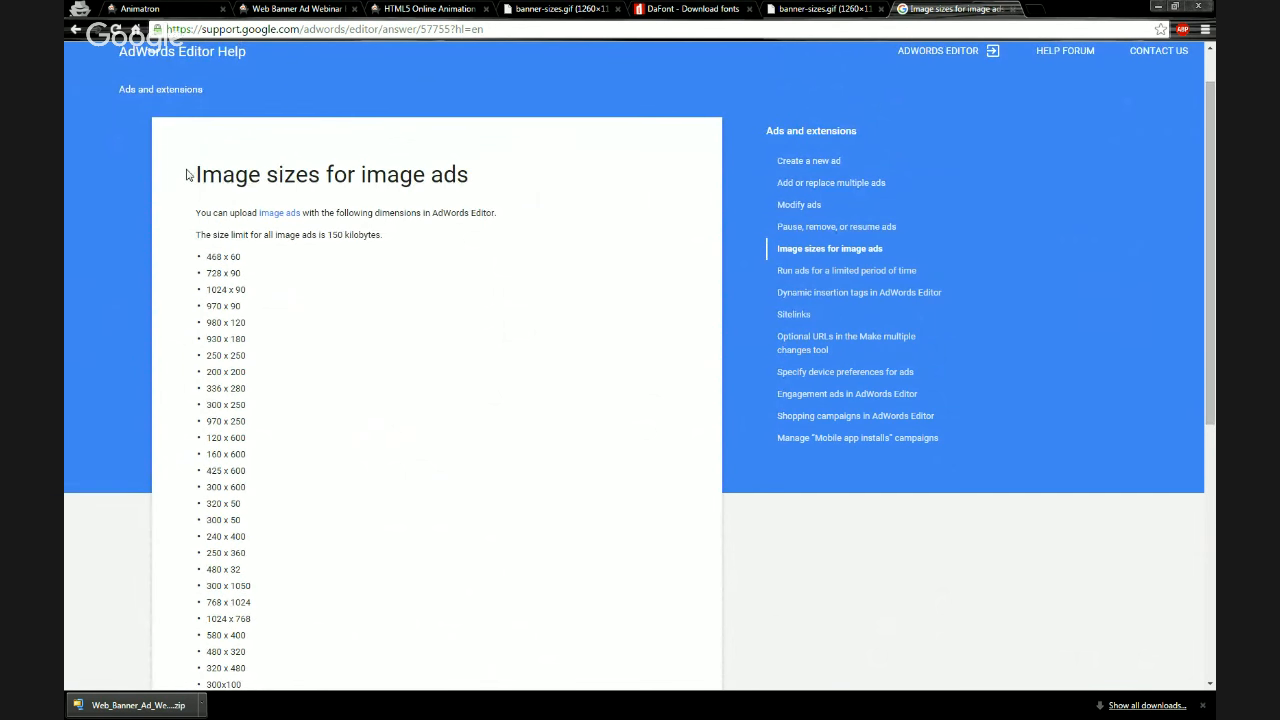
{"action": "left_click", "coordinate": [75, 29]}
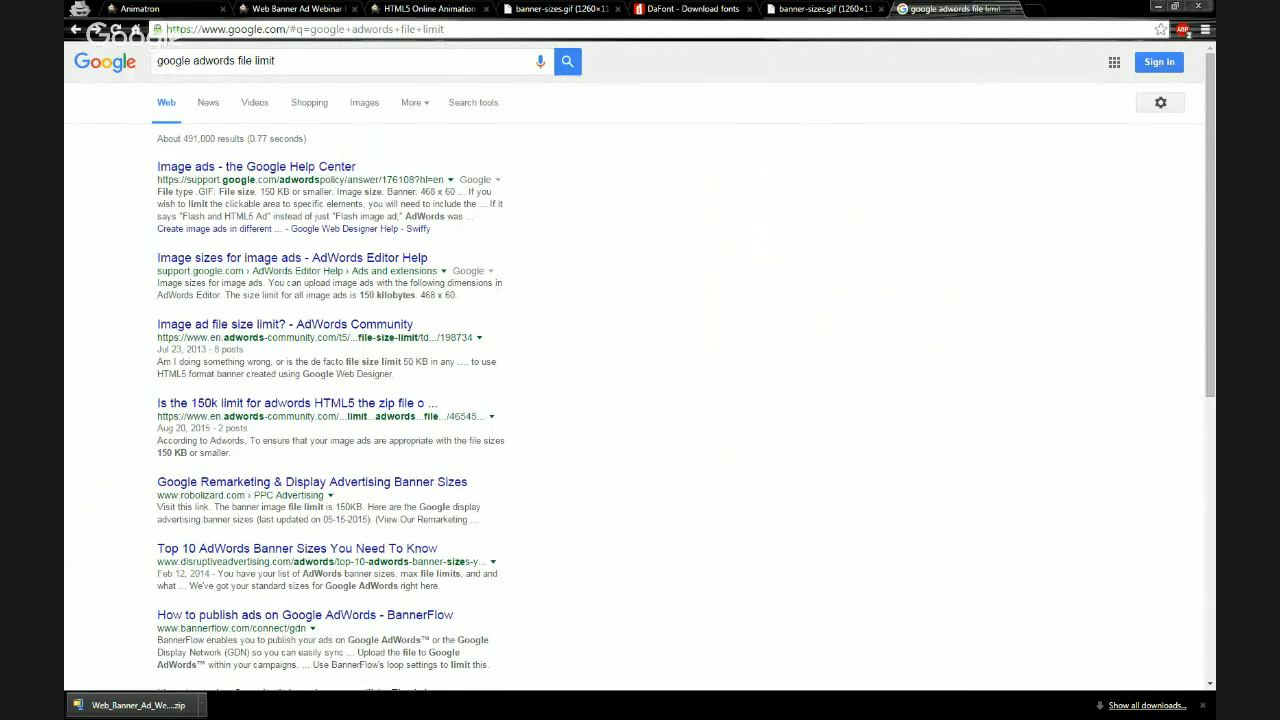
Create a new folder named Web Banner Ad Test inside Webinar Files
{"action": "key", "text": "alt+Tab"}
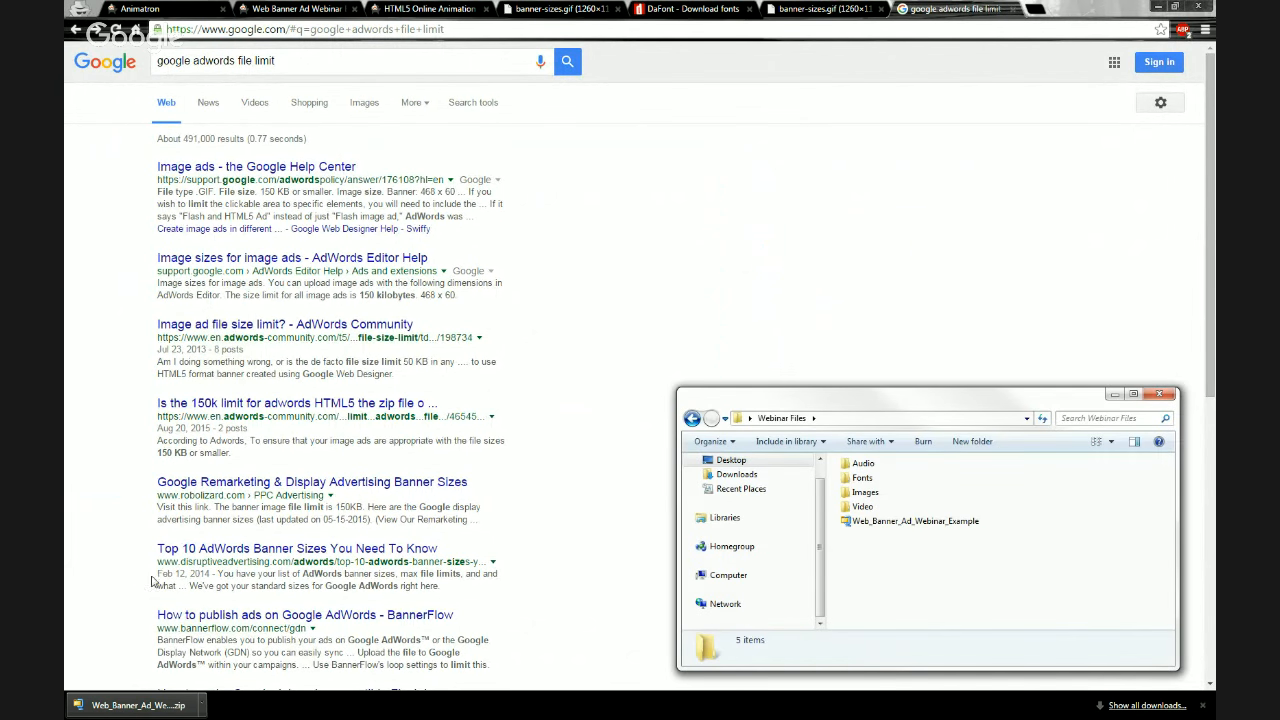
{"action": "right_click", "coordinate": [909, 524]}
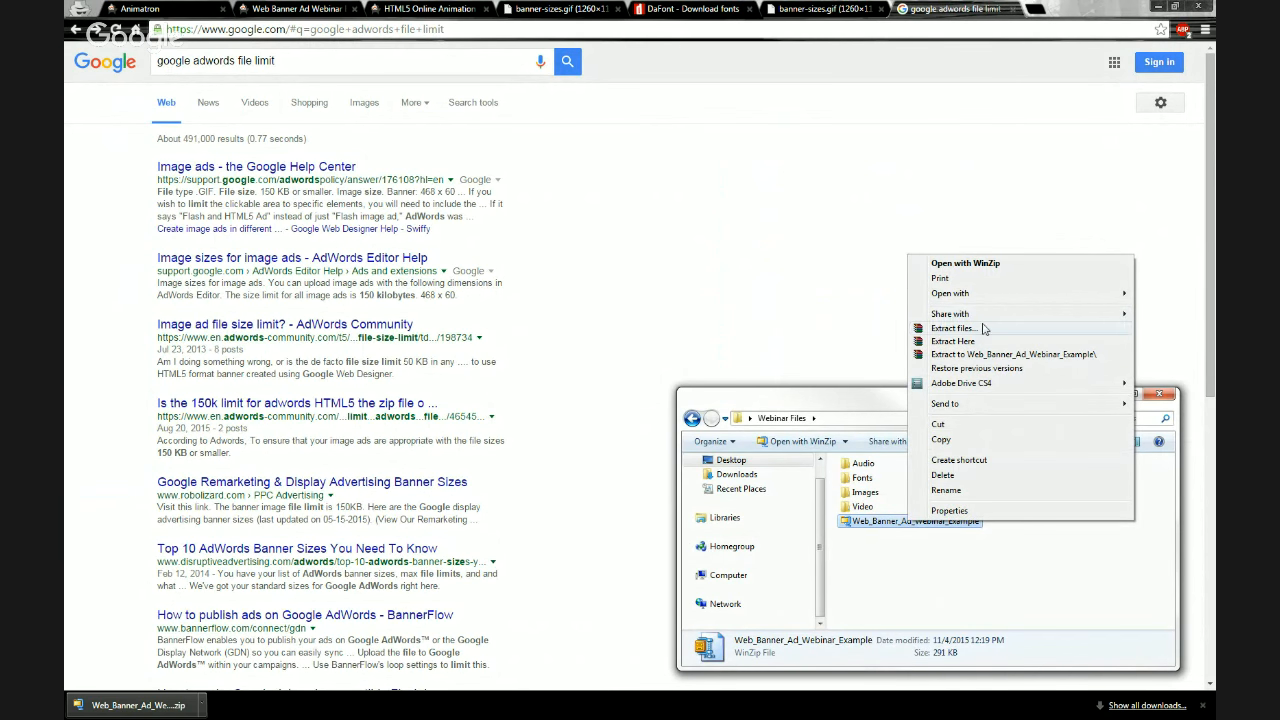
{"action": "left_click", "coordinate": [878, 562]}
{"action": "right_click", "coordinate": [878, 560]}
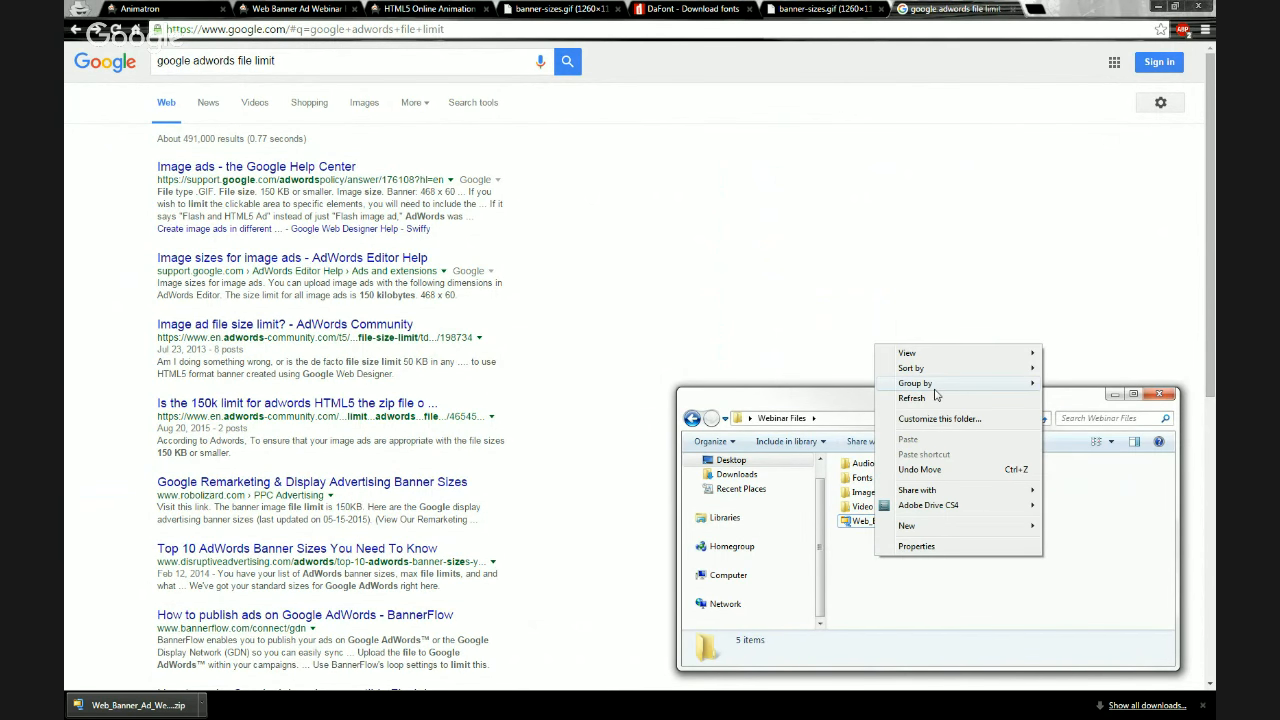
{"action": "mouse_move", "coordinate": [910, 525]}
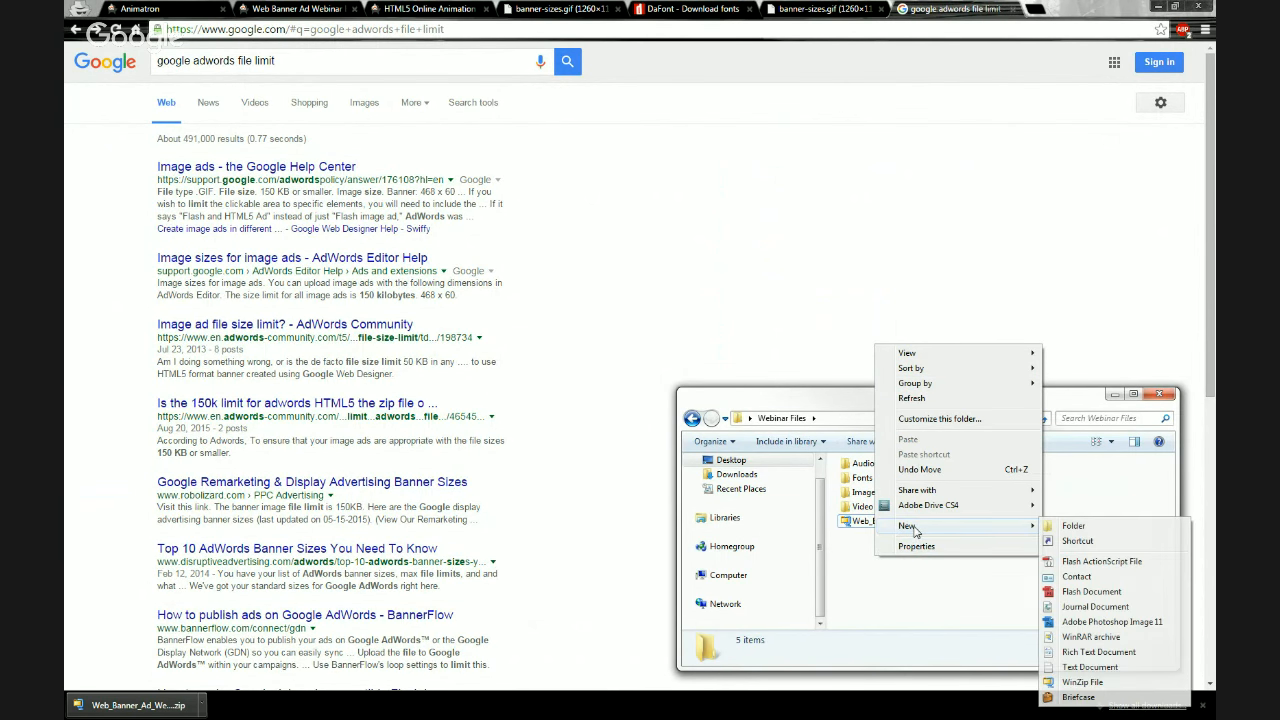
{"action": "left_click", "coordinate": [1072, 524]}
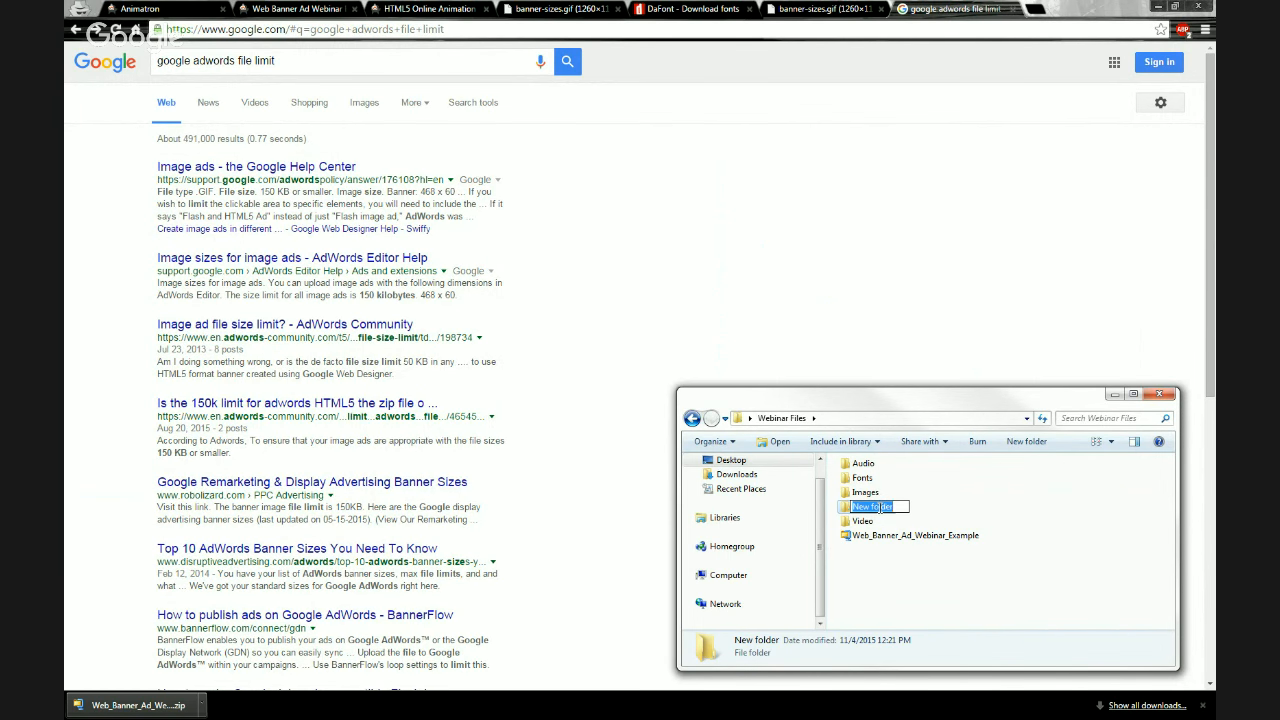
{"action": "type", "text": "Web Banner Ad Test"}
{"action": "key", "text": "Return"}
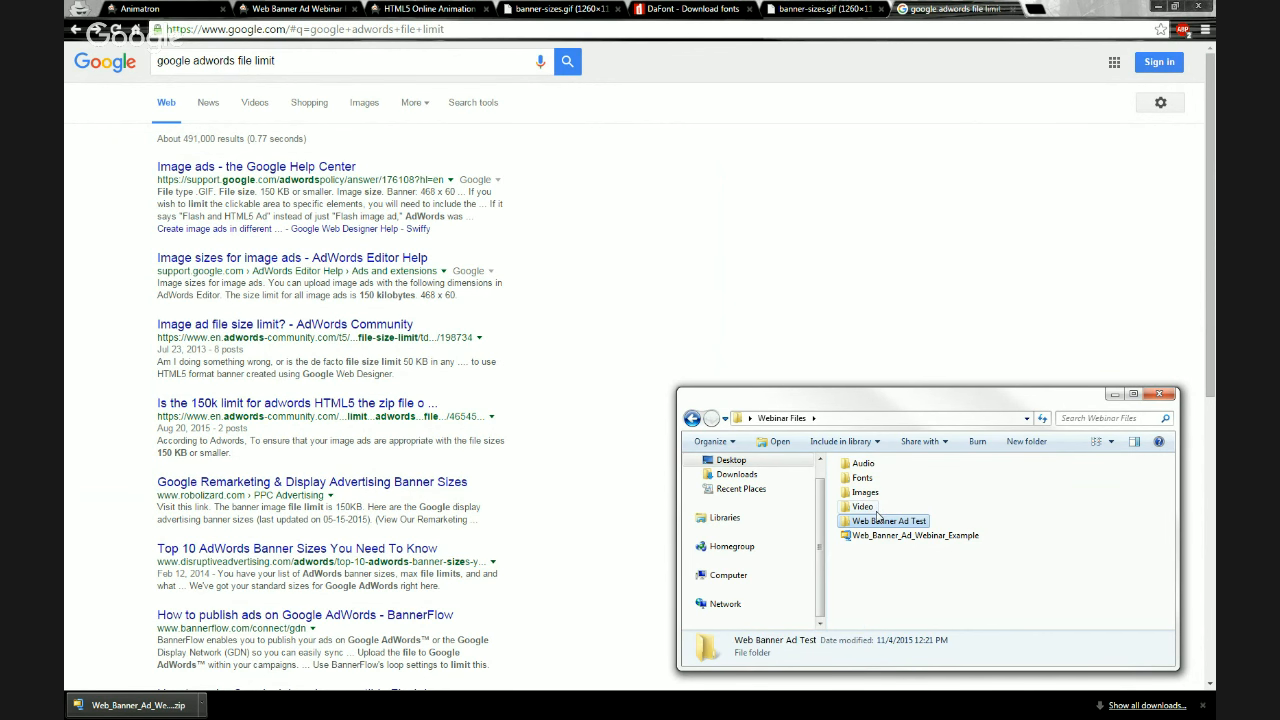
Move the zip into the Web Banner Ad Test folder and extract its contents there
{"action": "left_click_drag", "start_coordinate": [872, 536], "coordinate": [862, 524]}
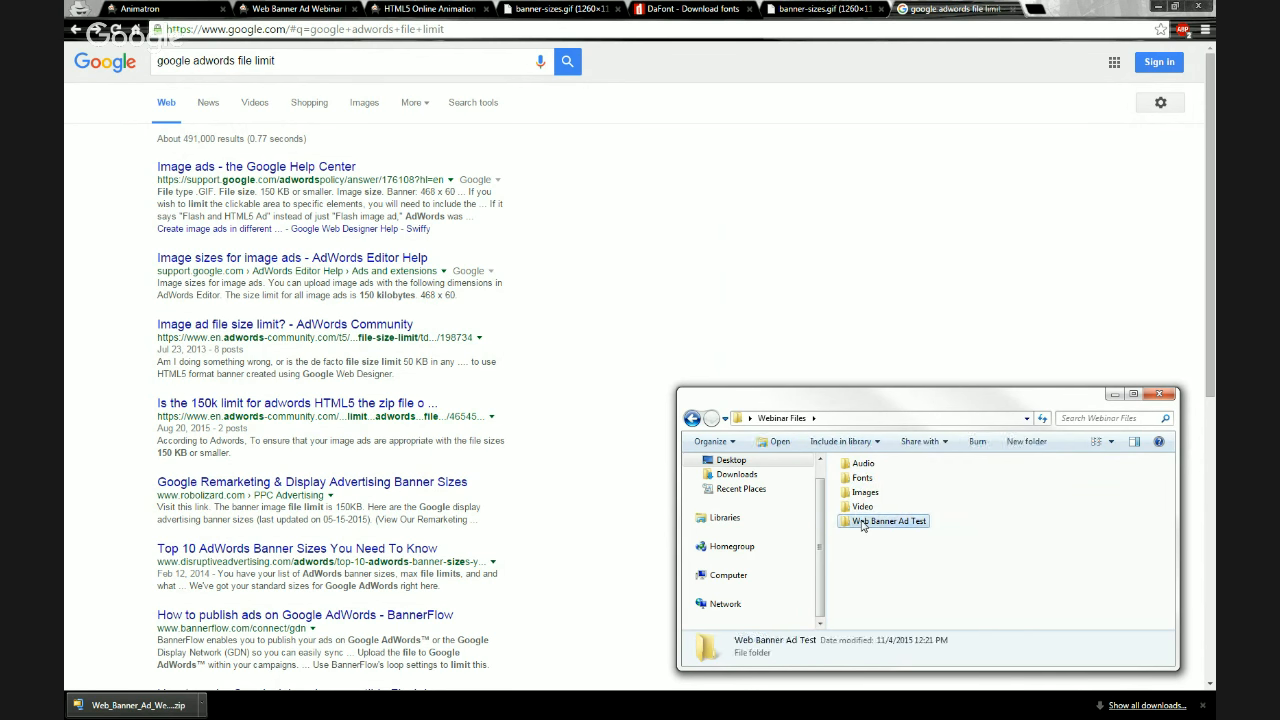
{"action": "double_click", "coordinate": [862, 526]}
{"action": "right_click", "coordinate": [880, 481]}
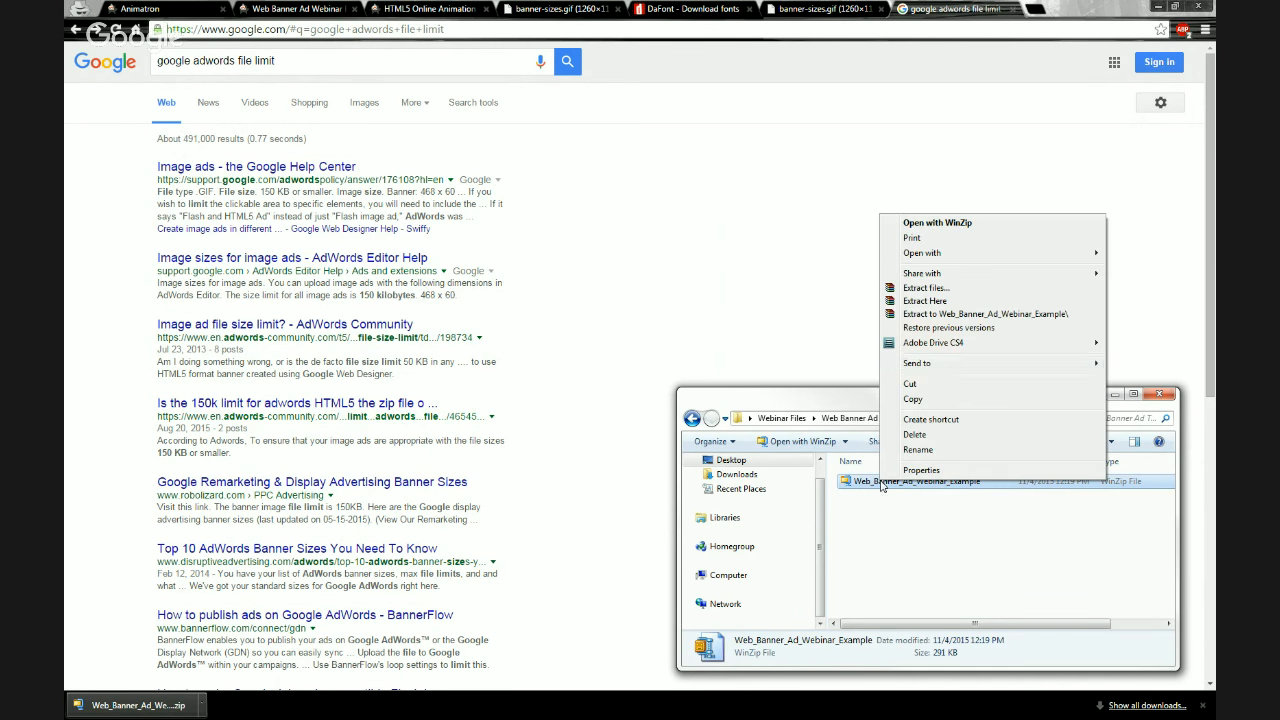
{"action": "left_click", "coordinate": [932, 302]}
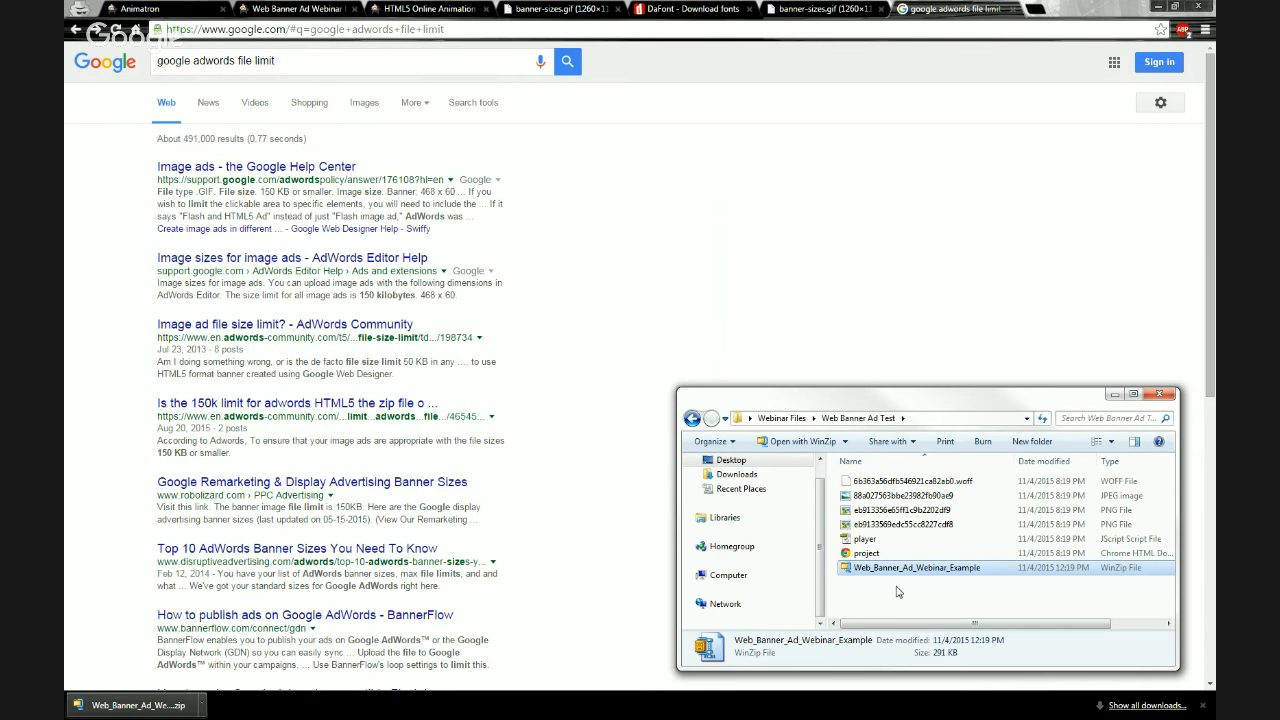
Select each extracted file in turn to check its file size
{"action": "left_click", "coordinate": [886, 528]}
{"action": "left_click", "coordinate": [892, 510]}
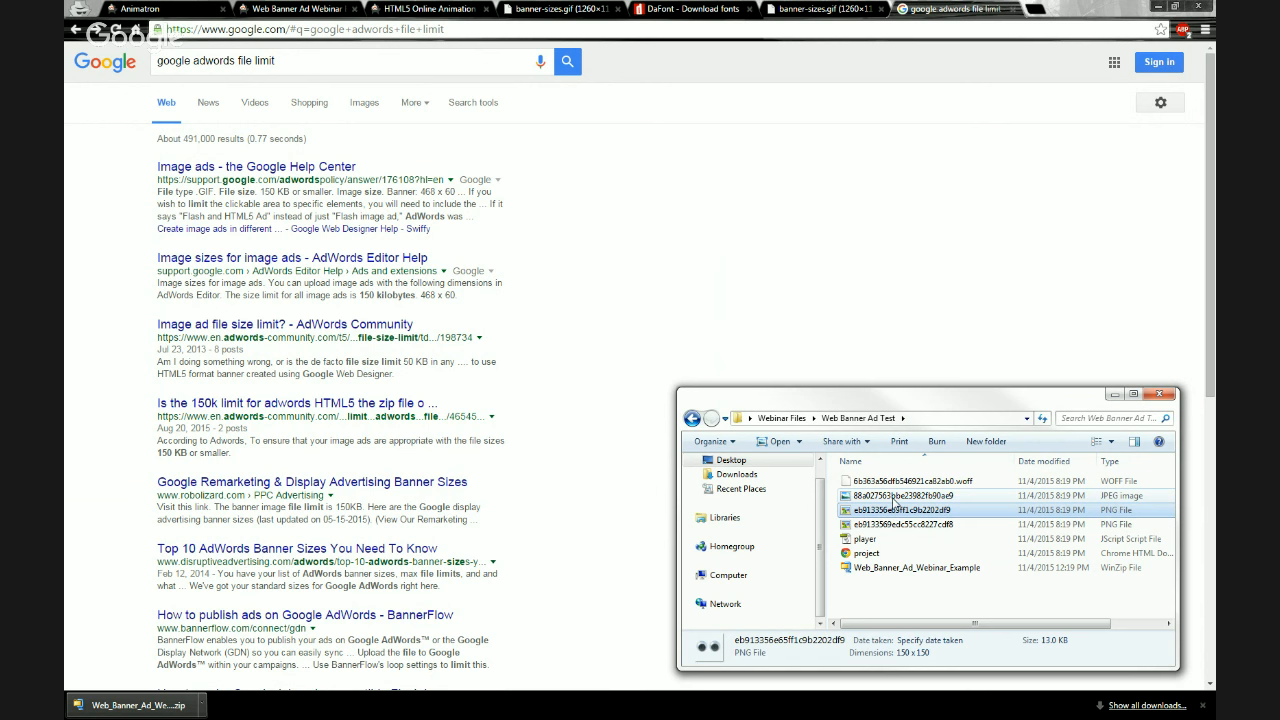
{"action": "left_click", "coordinate": [894, 496]}
{"action": "left_click", "coordinate": [897, 483]}
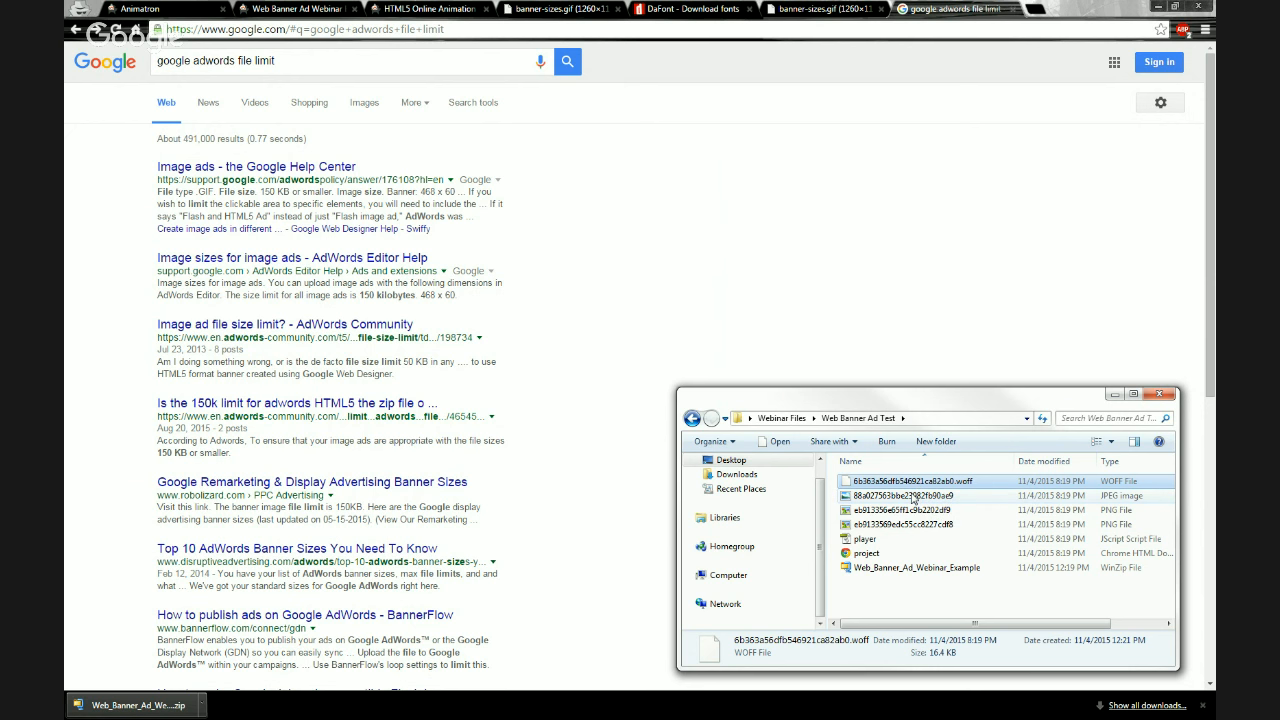
{"action": "mouse_move", "coordinate": [912, 500]}
{"action": "left_click", "coordinate": [890, 524]}
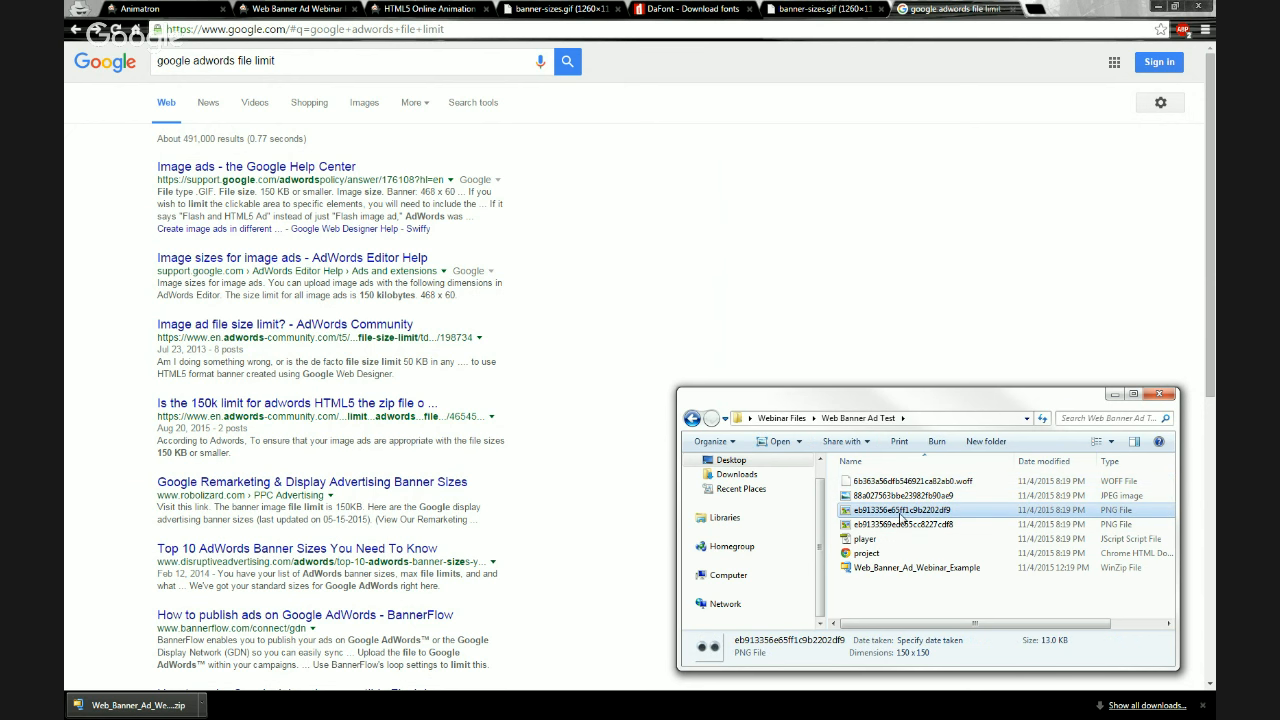
{"action": "left_click", "coordinate": [866, 541]}
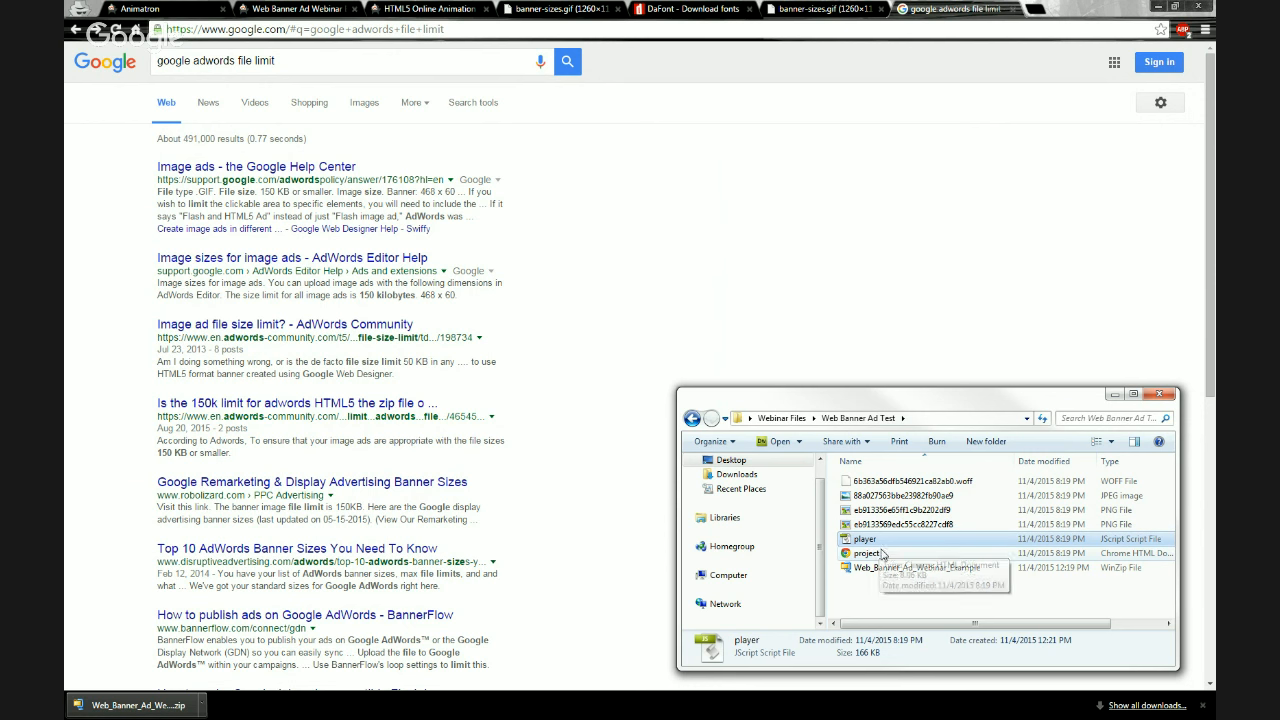
Check the sizes of the exported files and the zip, then the whole Web Banner Ad Test folder, and close the folder window
{"action": "left_click", "coordinate": [868, 554]}
{"action": "left_click", "coordinate": [870, 567]}
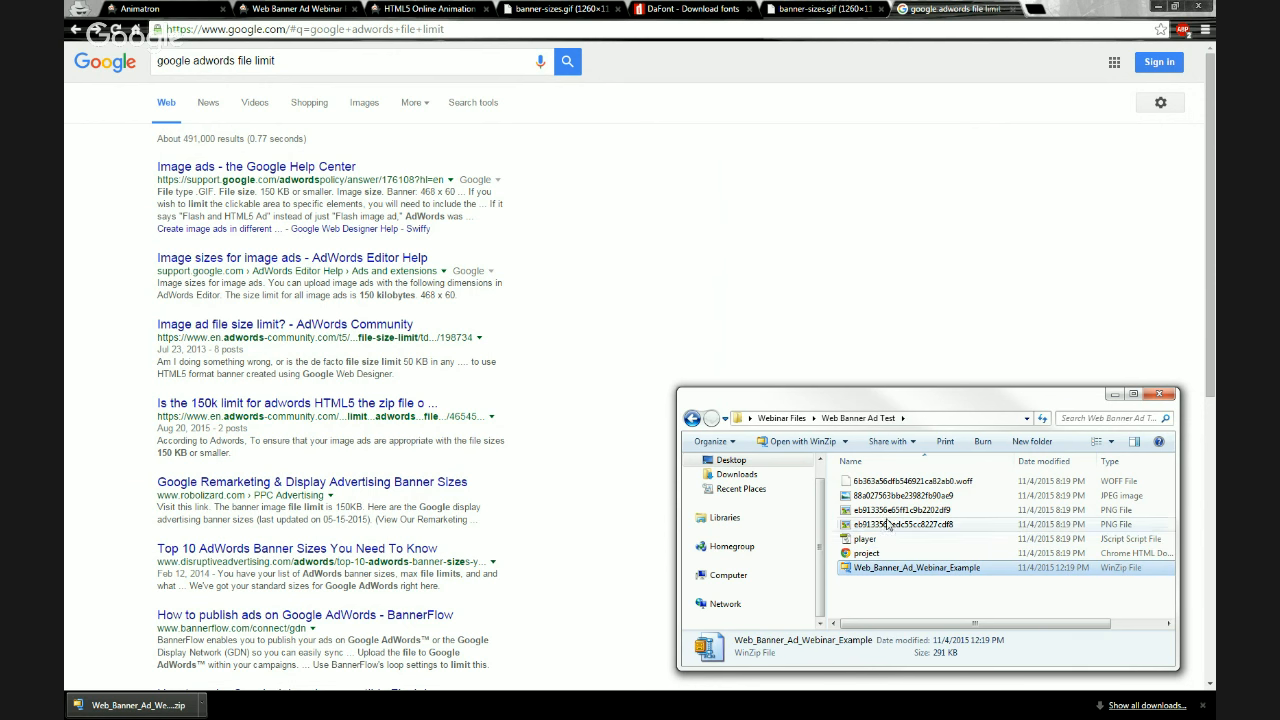
{"action": "left_click", "coordinate": [907, 484]}
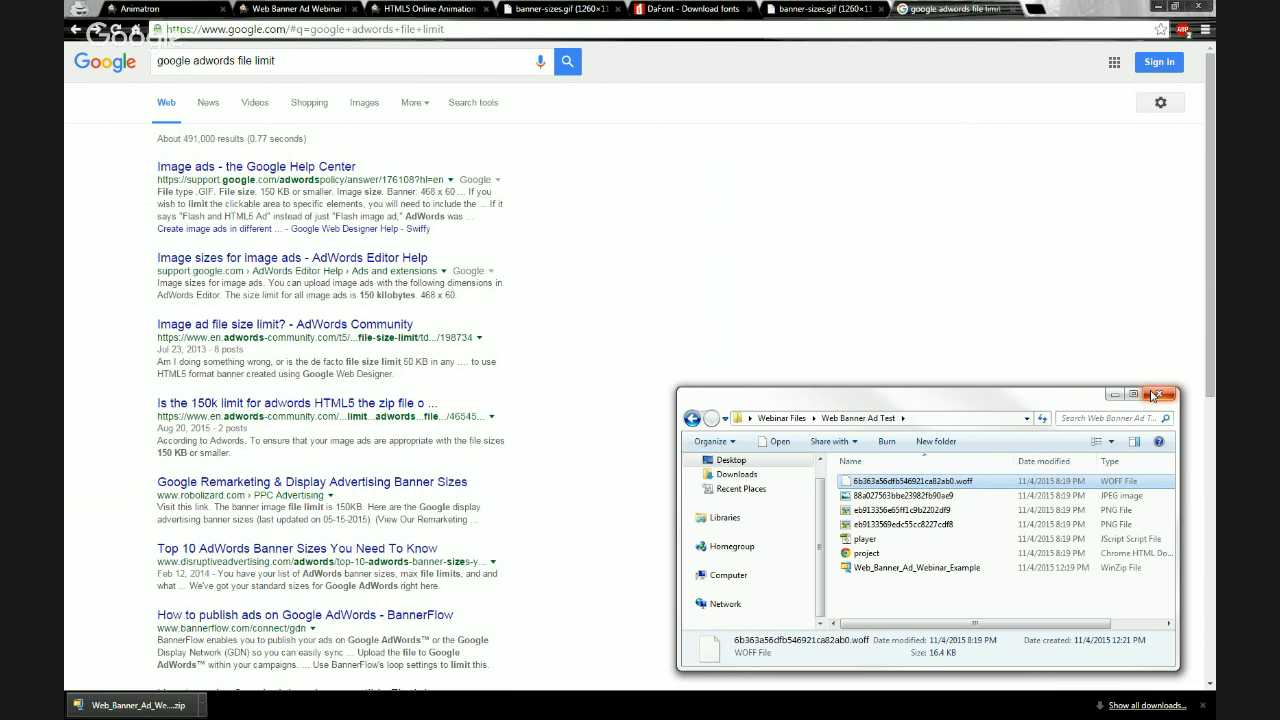
{"action": "left_click", "coordinate": [783, 419]}
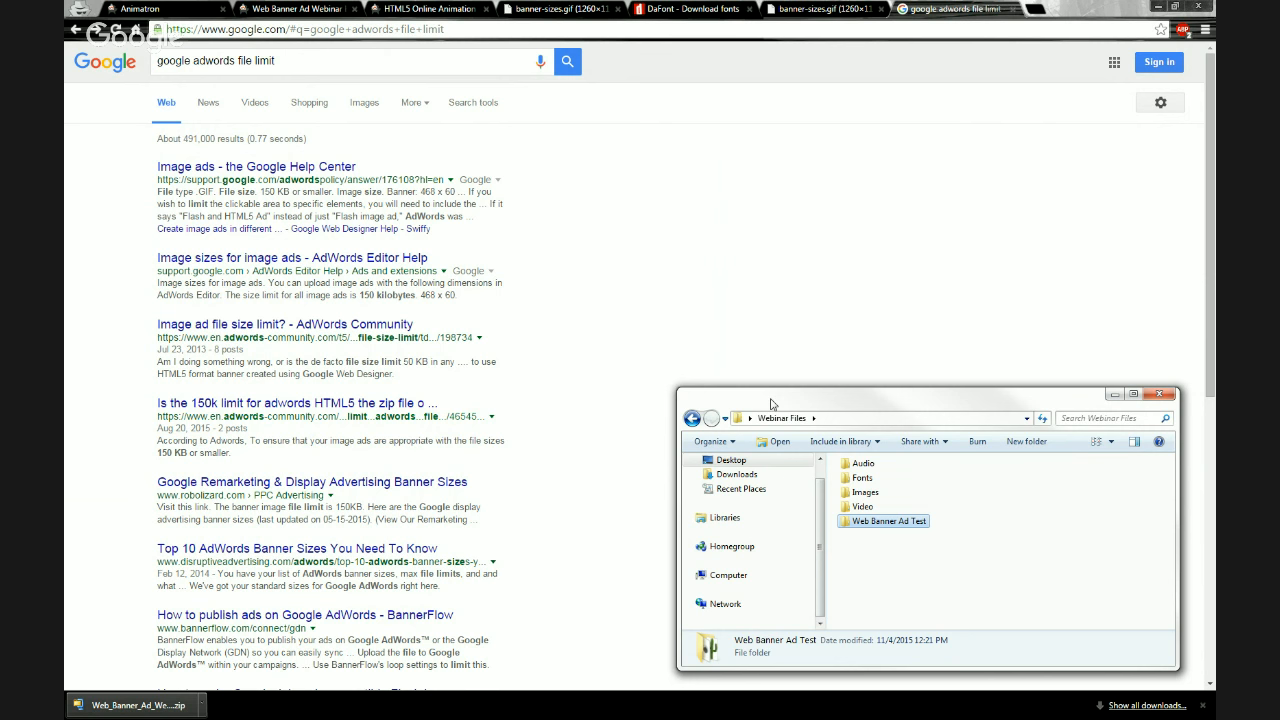
{"action": "left_click_drag", "start_coordinate": [772, 403], "coordinate": [760, 383]}
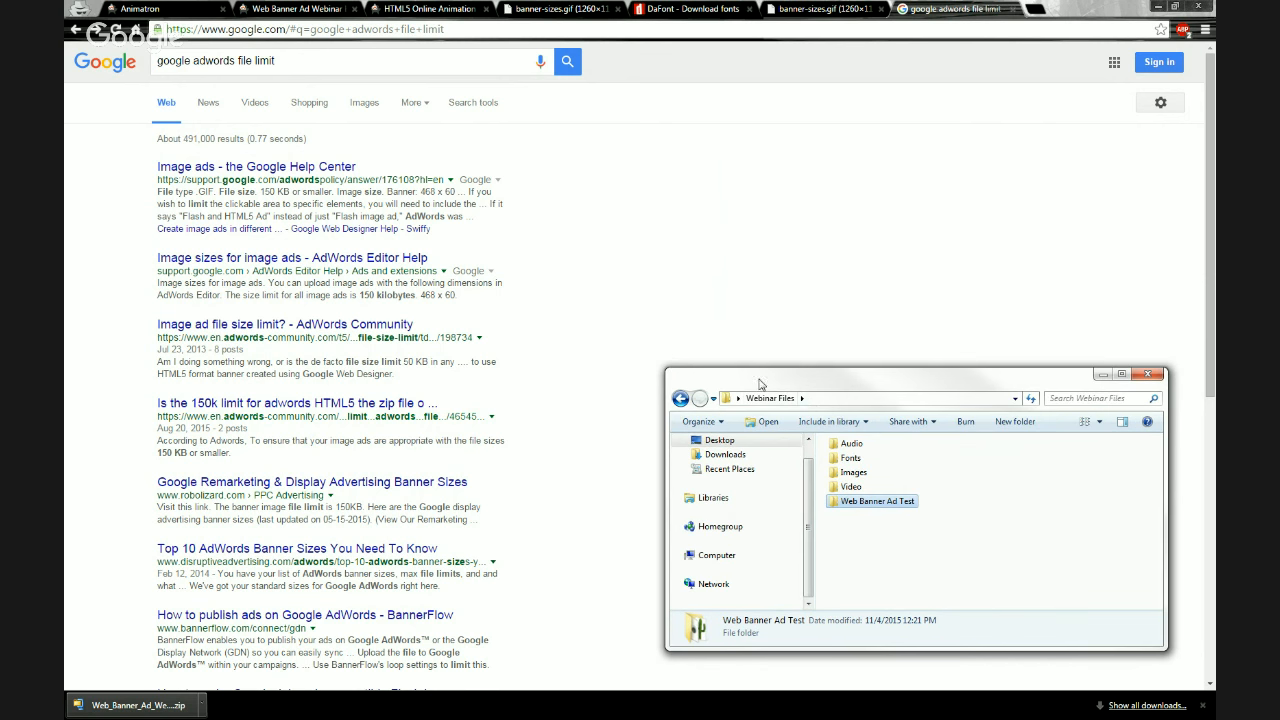
{"action": "left_click", "coordinate": [866, 516]}
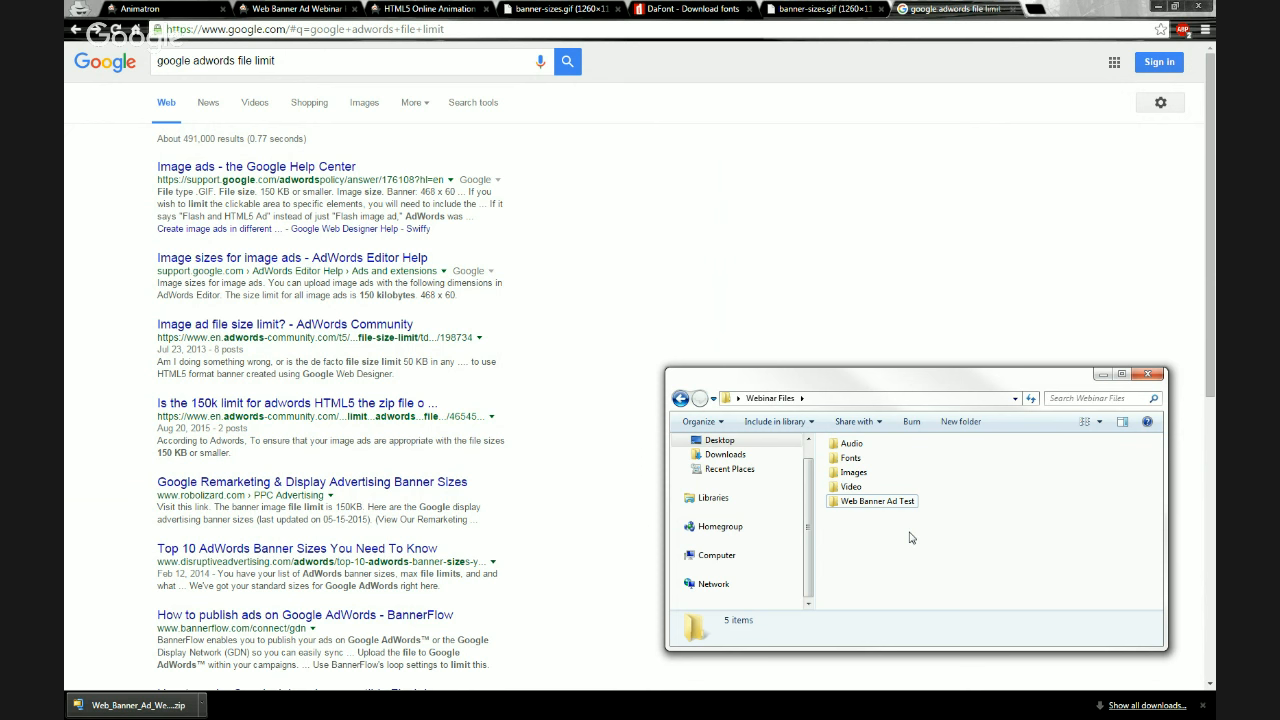
{"action": "left_click", "coordinate": [1147, 375]}
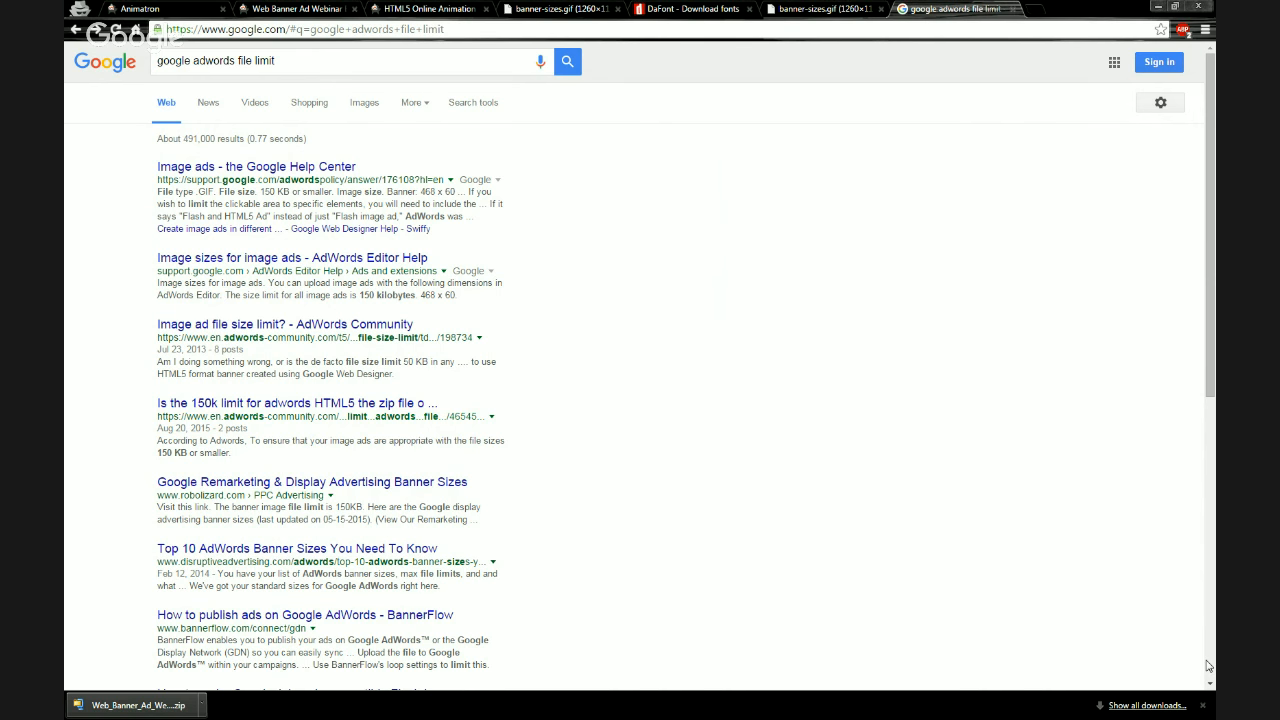
{"action": "left_click", "coordinate": [1204, 704]}
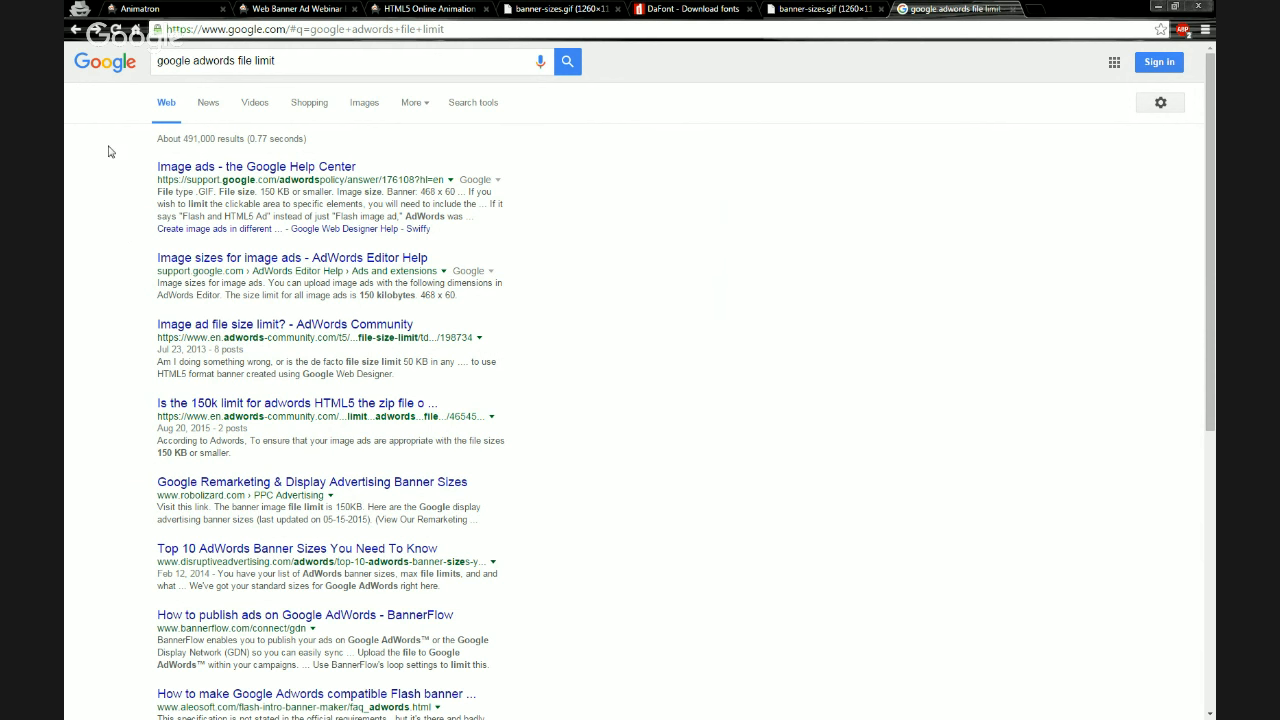
Switch to the banner project's editor tab and view its first two scenes
{"action": "left_click", "coordinate": [178, 10]}
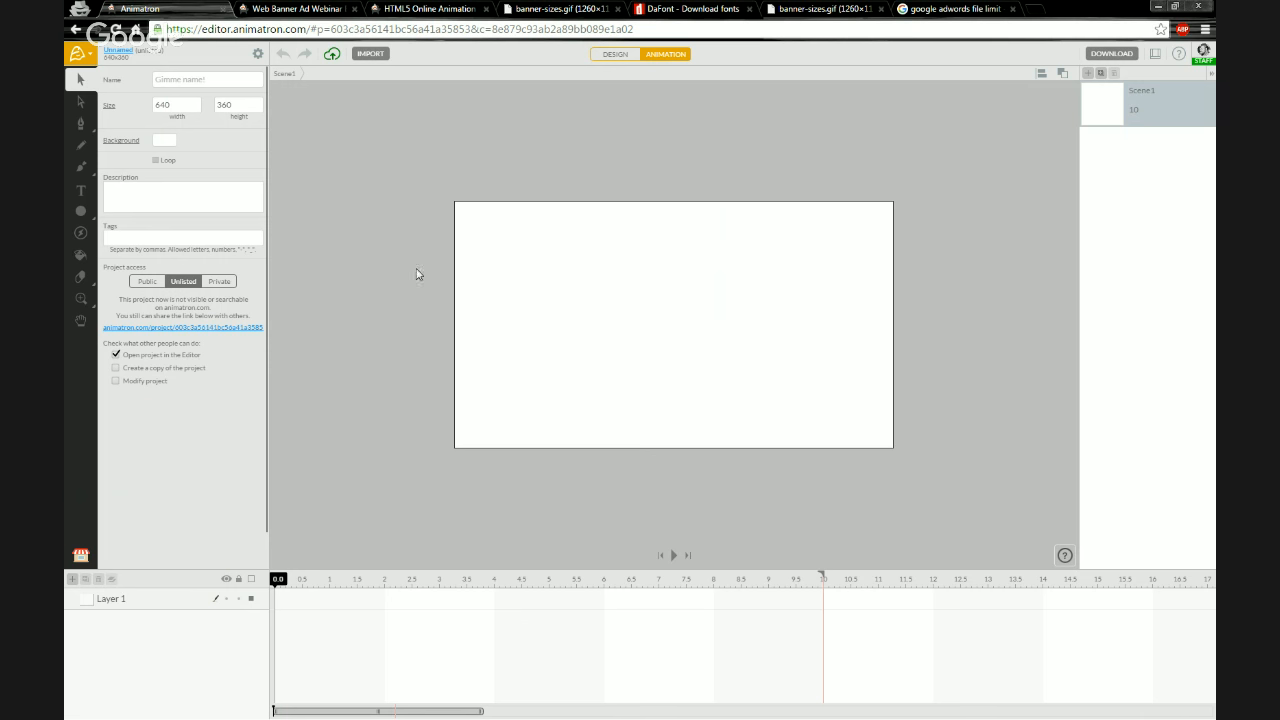
{"action": "left_click", "coordinate": [283, 12]}
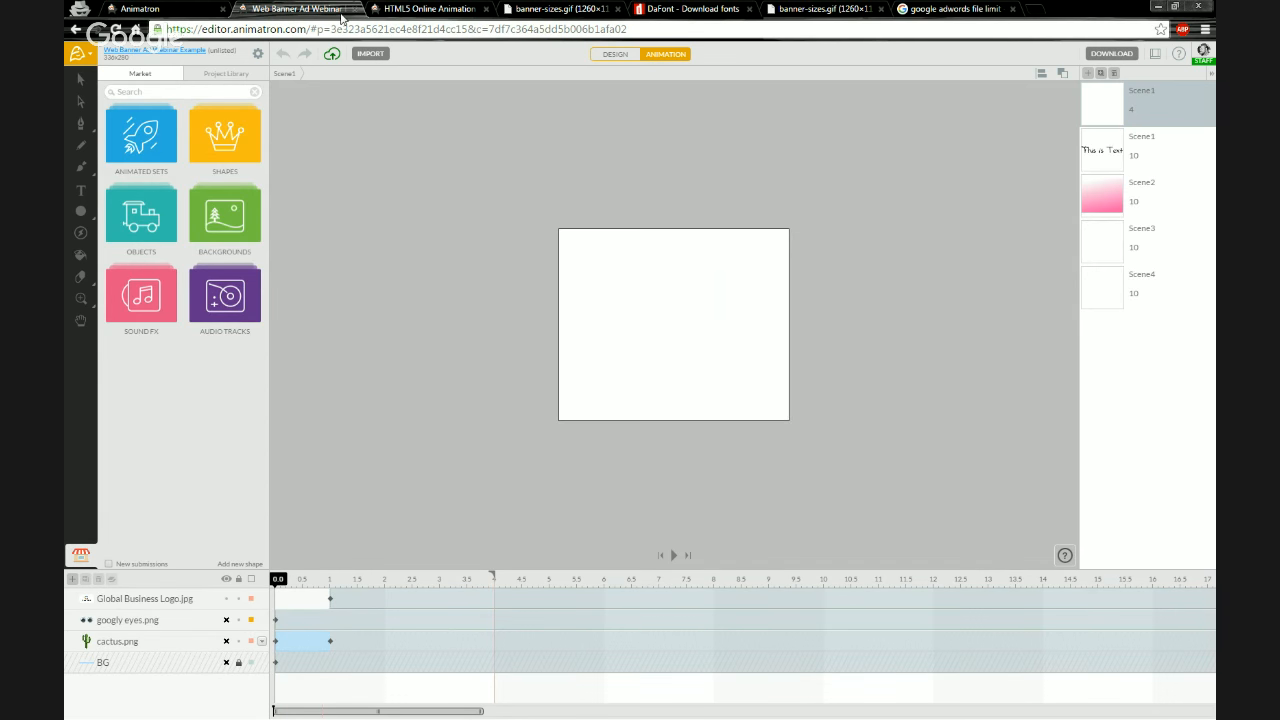
{"action": "left_click", "coordinate": [1100, 165]}
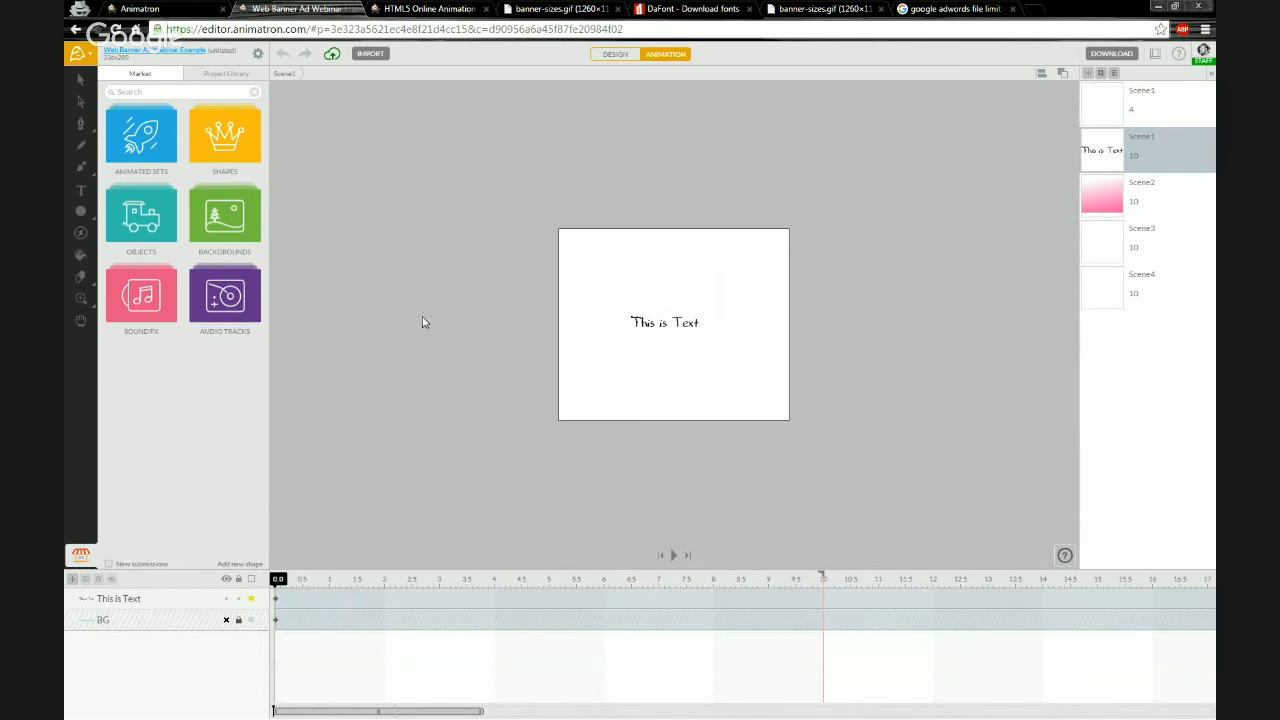
{"action": "left_click", "coordinate": [1106, 100]}
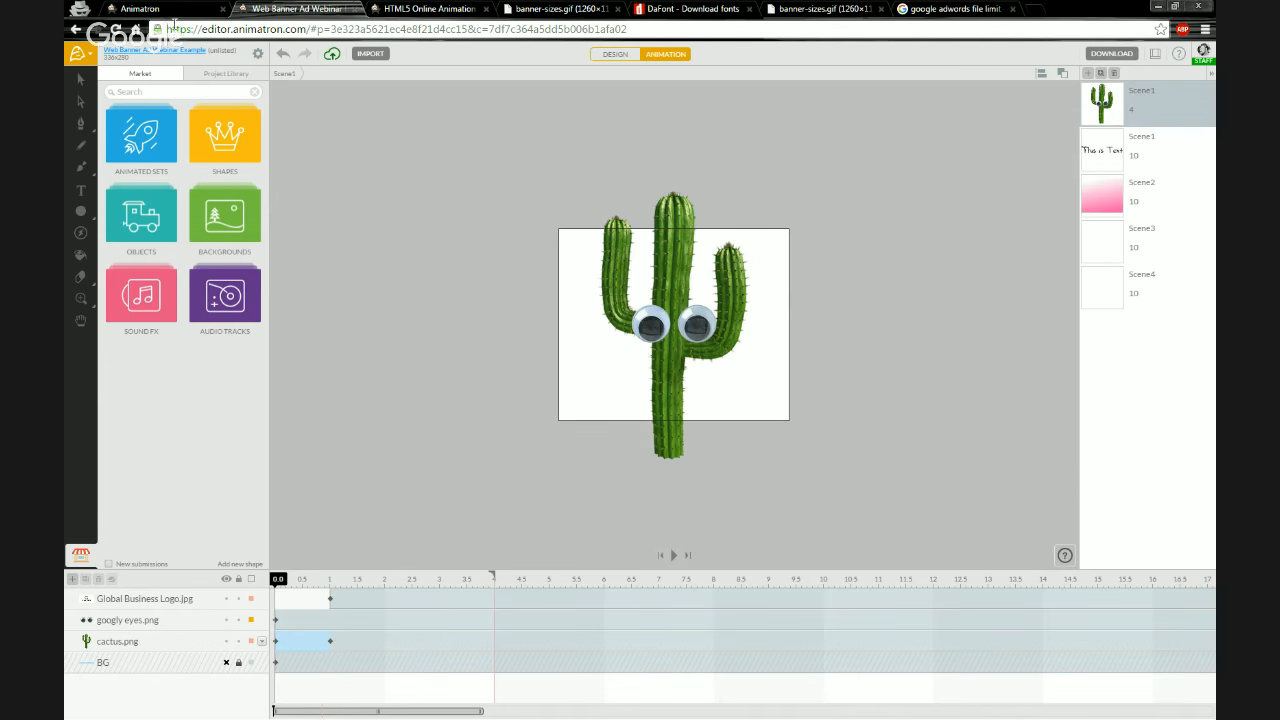
Open the Animatron forum from the profile page and return to the banner editor
{"action": "left_click", "coordinate": [428, 8]}
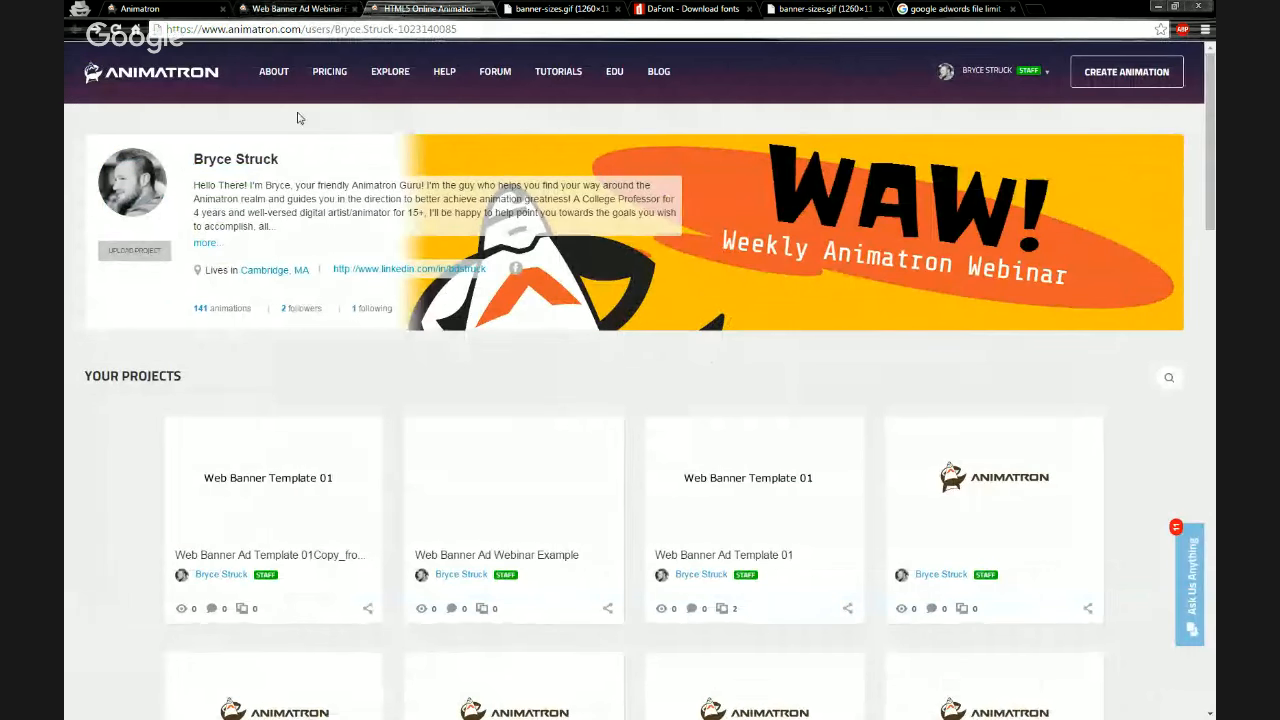
{"action": "left_click", "coordinate": [493, 73]}
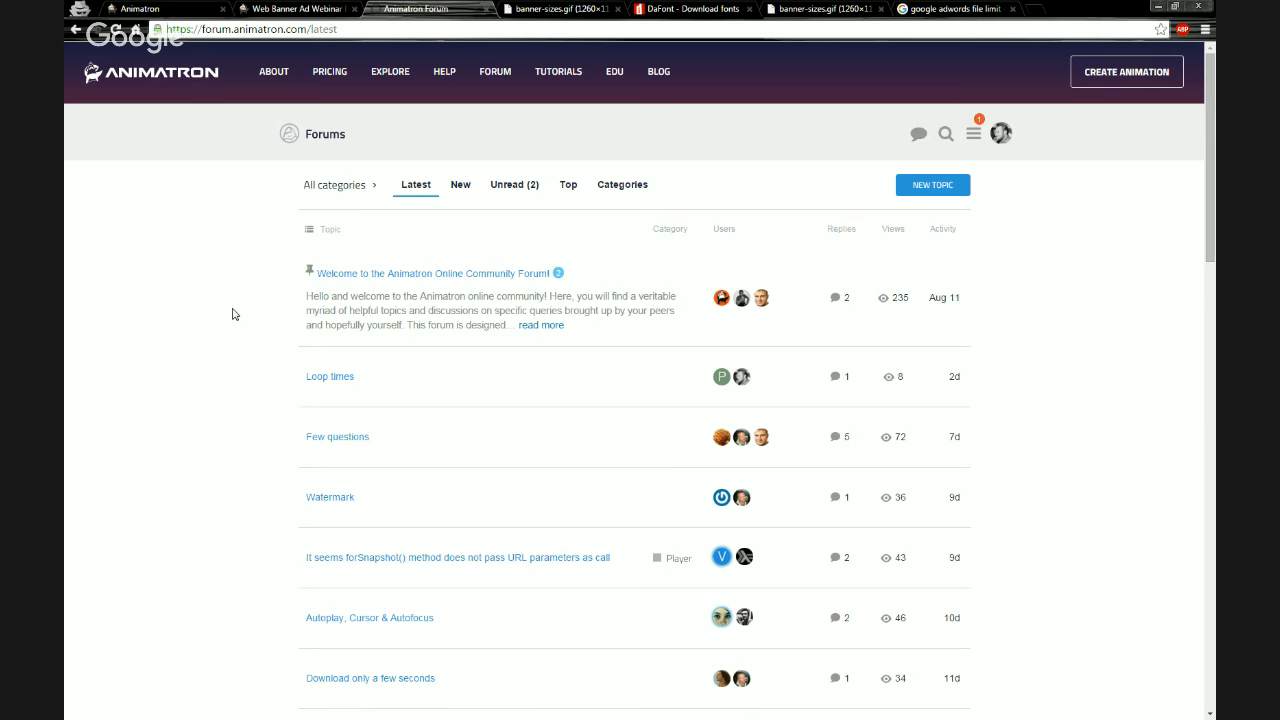
{"action": "left_click", "coordinate": [295, 8]}
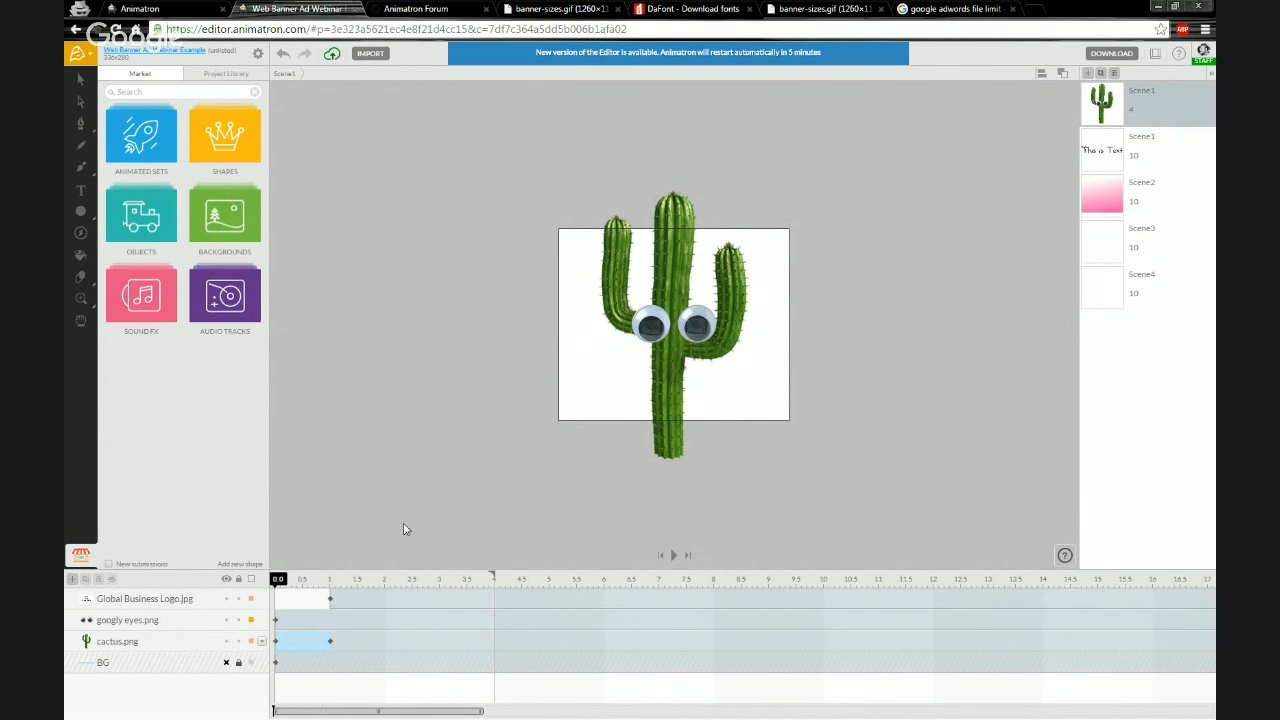
Scale the cactus and googly eyes down together and move them to the banner's lower right
{"action": "left_click", "coordinate": [147, 623]}
{"action": "left_click", "coordinate": [138, 645], "text": "shift"}
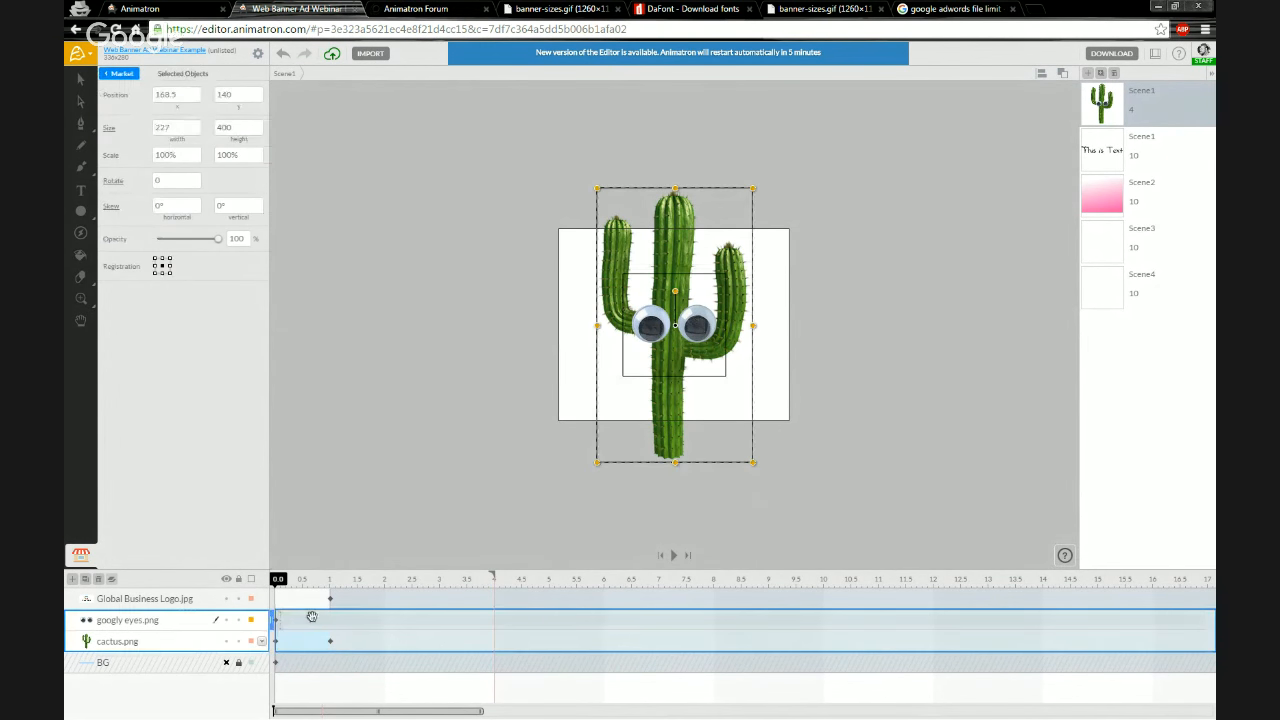
{"action": "left_click_drag", "start_coordinate": [752, 188], "coordinate": [716, 257]}
{"action": "left_click_drag", "start_coordinate": [675, 318], "coordinate": [744, 343]}
Add a text line with the company feedback e-mail address and place it near the banner's top
{"action": "key", "text": "t"}
{"action": "left_click", "coordinate": [581, 278]}
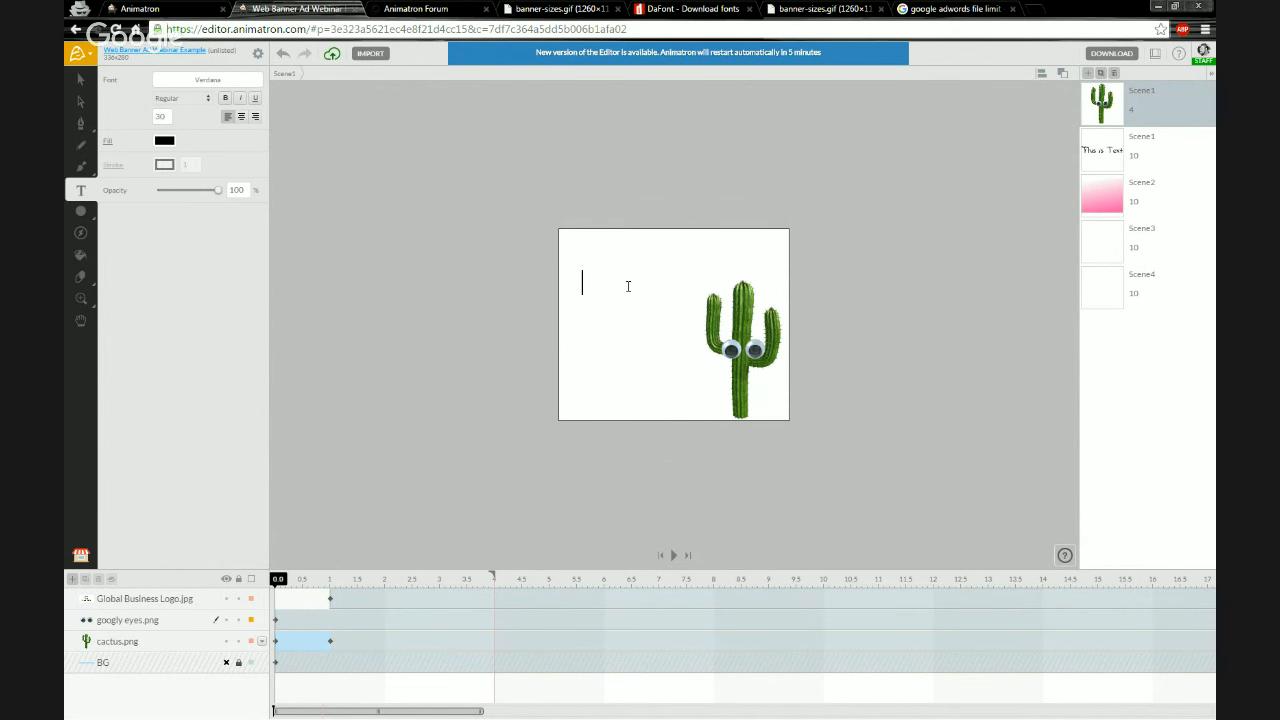
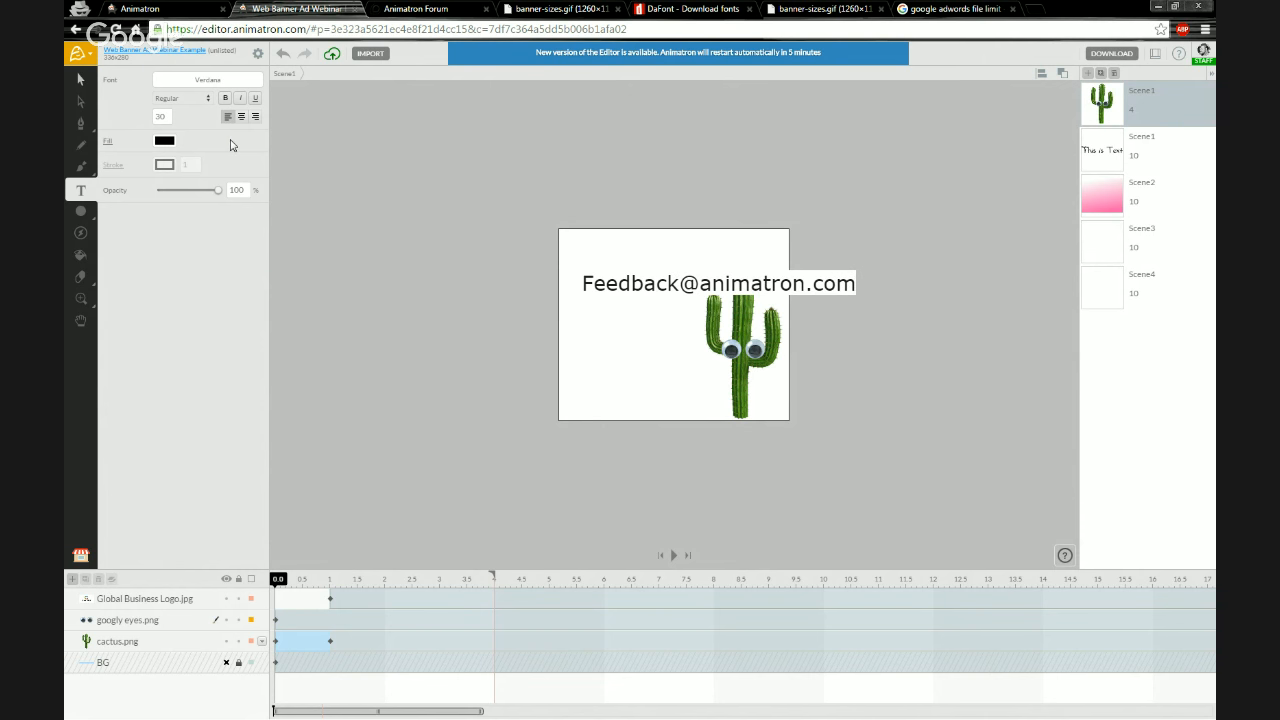
{"action": "key", "text": "Escape"}
{"action": "left_click_drag", "start_coordinate": [856, 295], "coordinate": [724, 269]}
{"action": "left_click", "coordinate": [623, 289]}
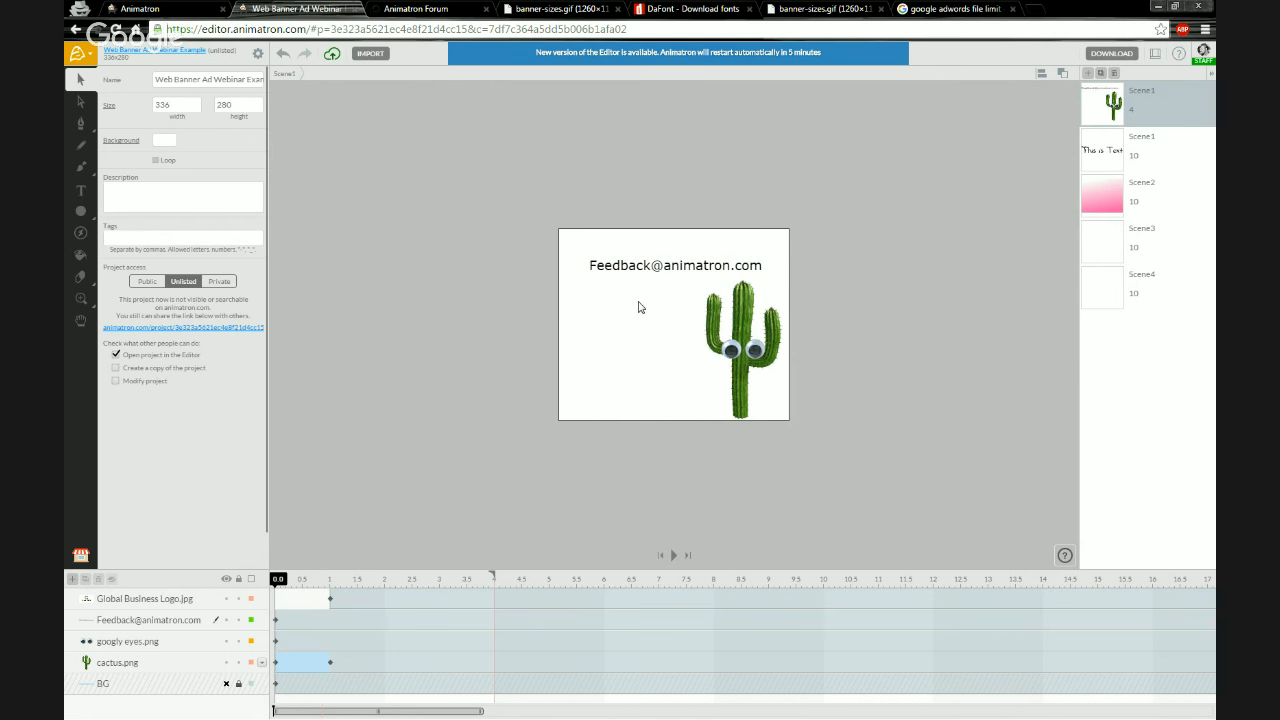
Zoom in on the banner, open the help panel's contact form, and close it
{"action": "scroll", "coordinate": [660, 340], "scroll_direction": "up", "scroll_amount": 3}
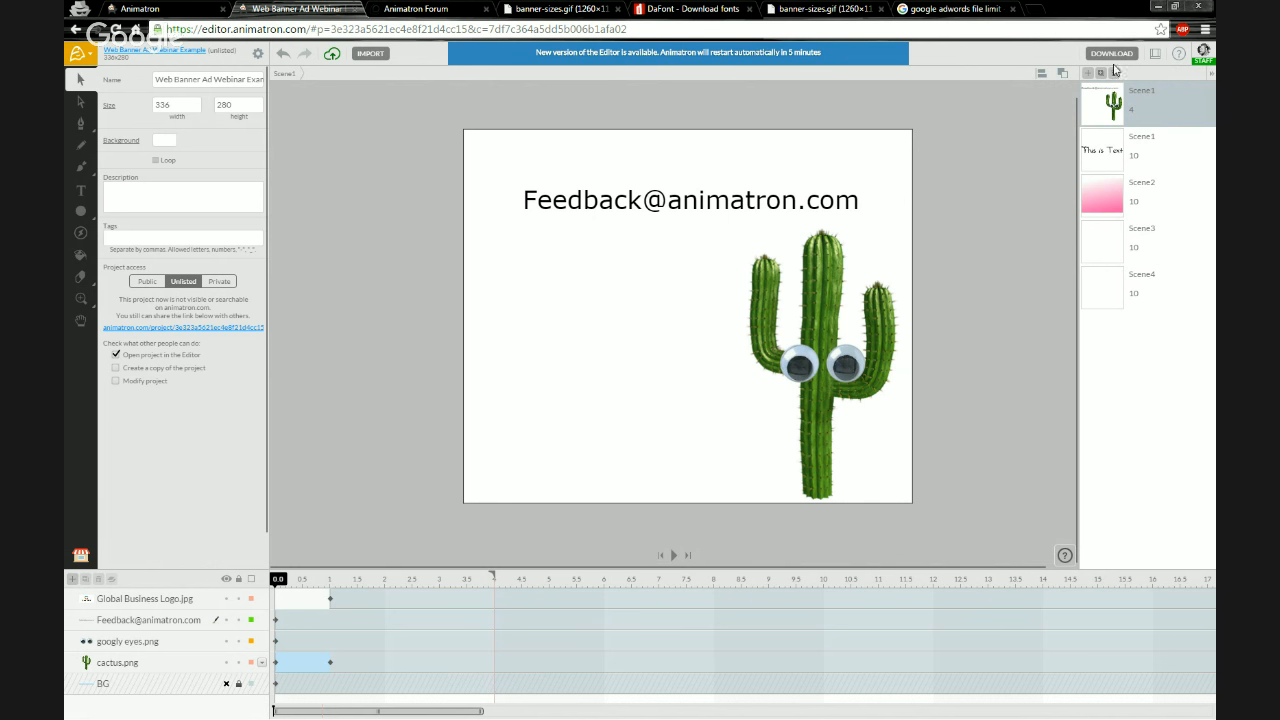
{"action": "left_click", "coordinate": [1180, 55]}
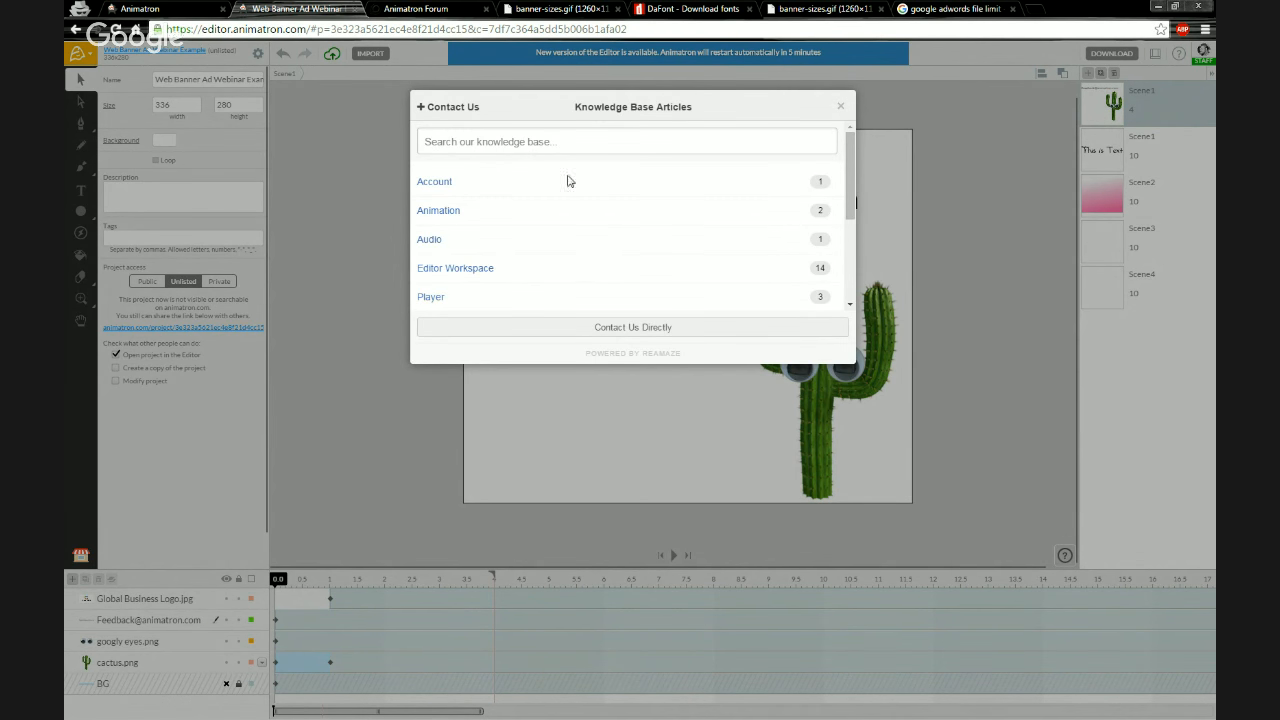
{"action": "left_click", "coordinate": [632, 328]}
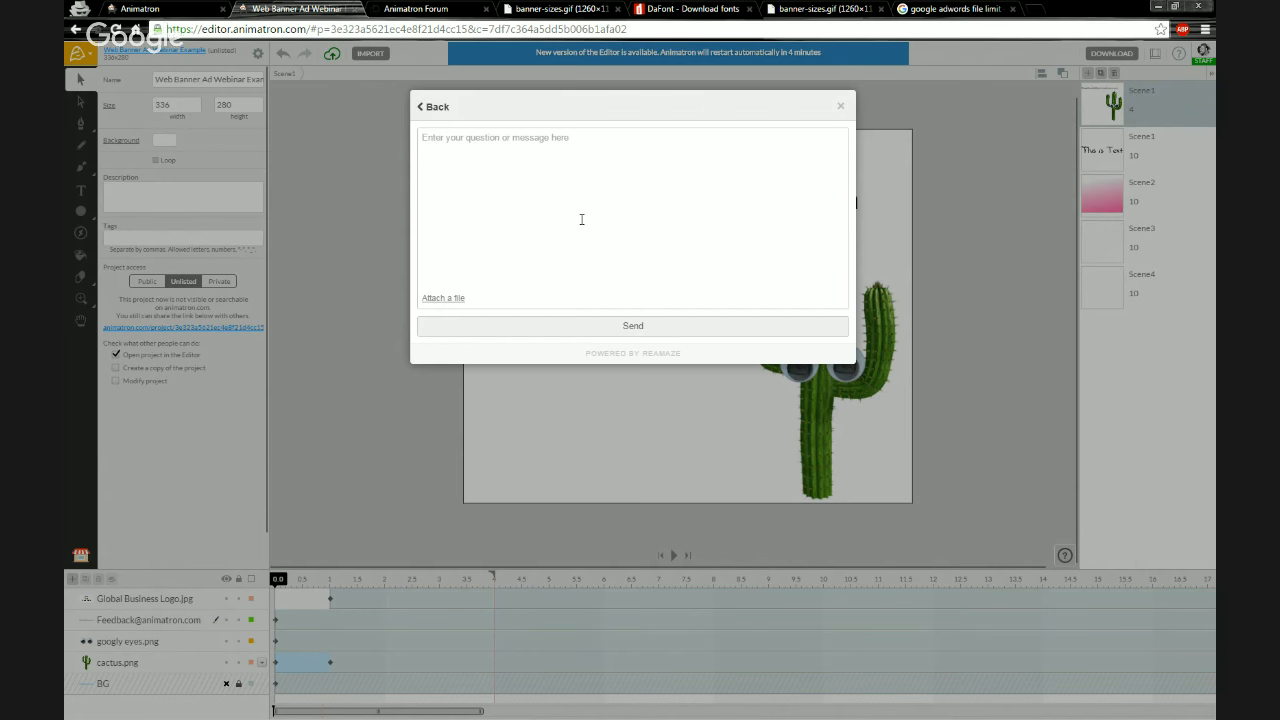
{"action": "left_click", "coordinate": [841, 107]}
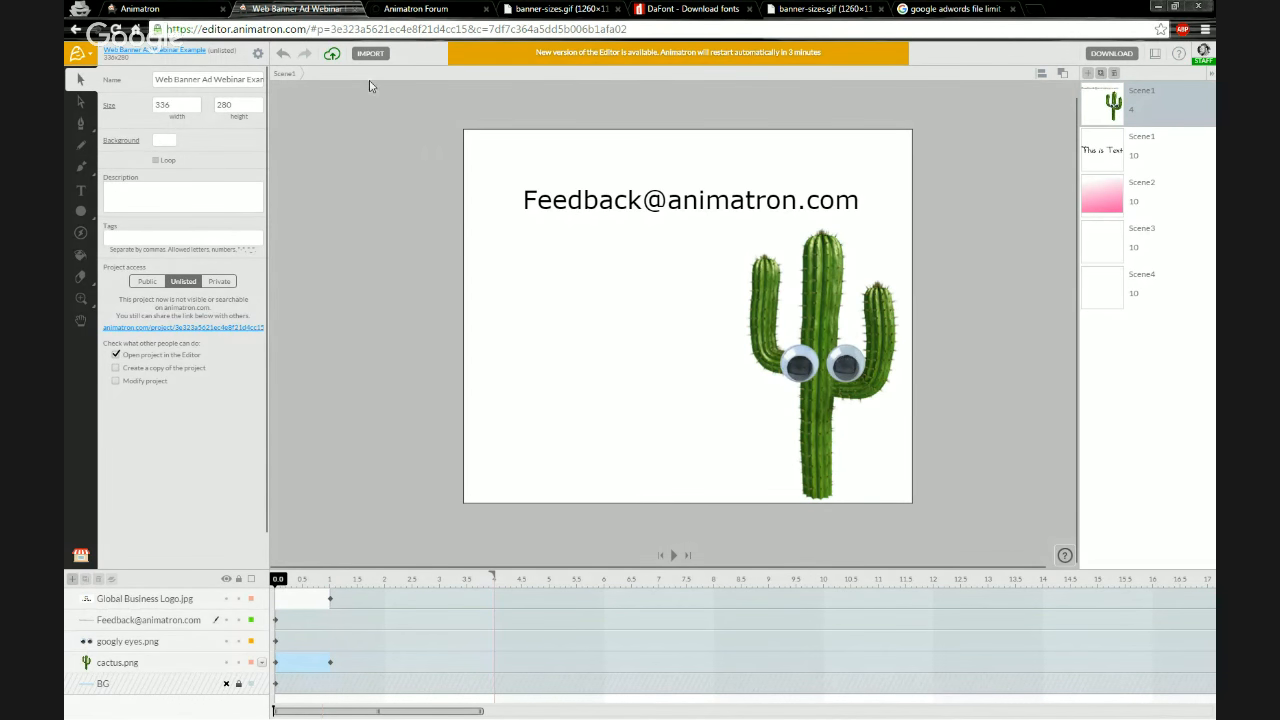
Open the Animatron blog from the forum tab
{"action": "left_click", "coordinate": [390, 9]}
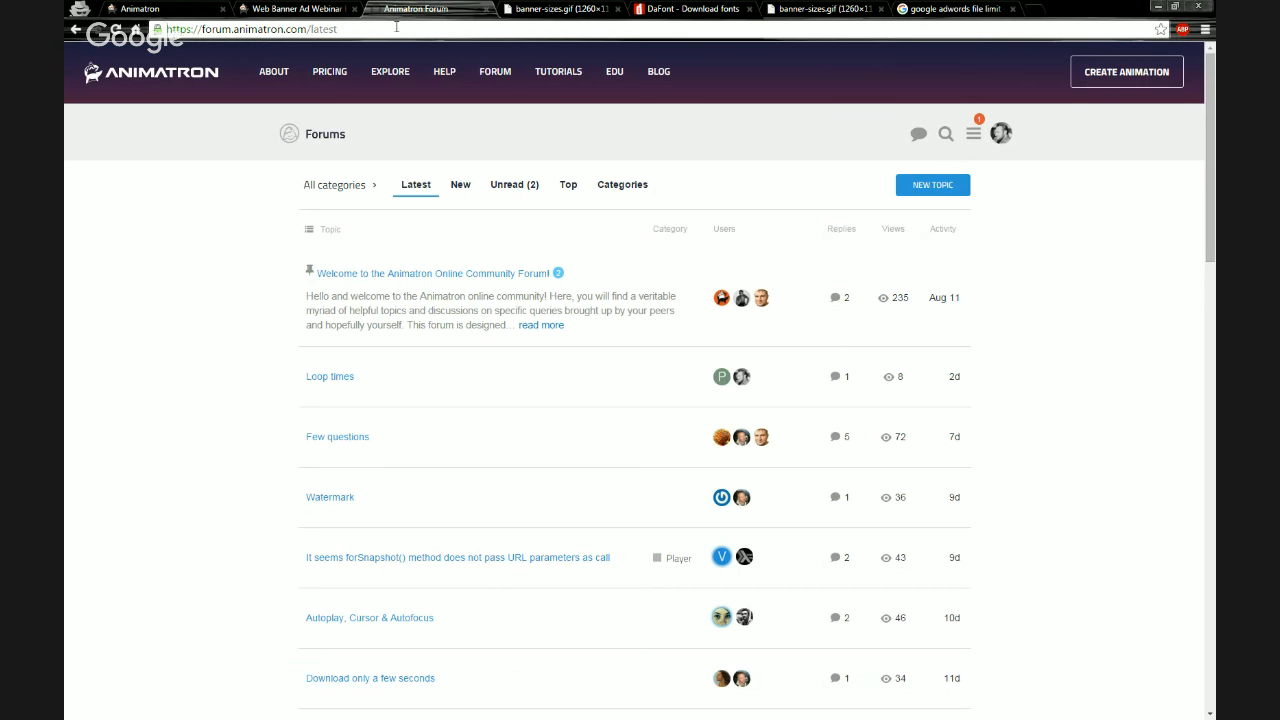
{"action": "left_click", "coordinate": [658, 74]}
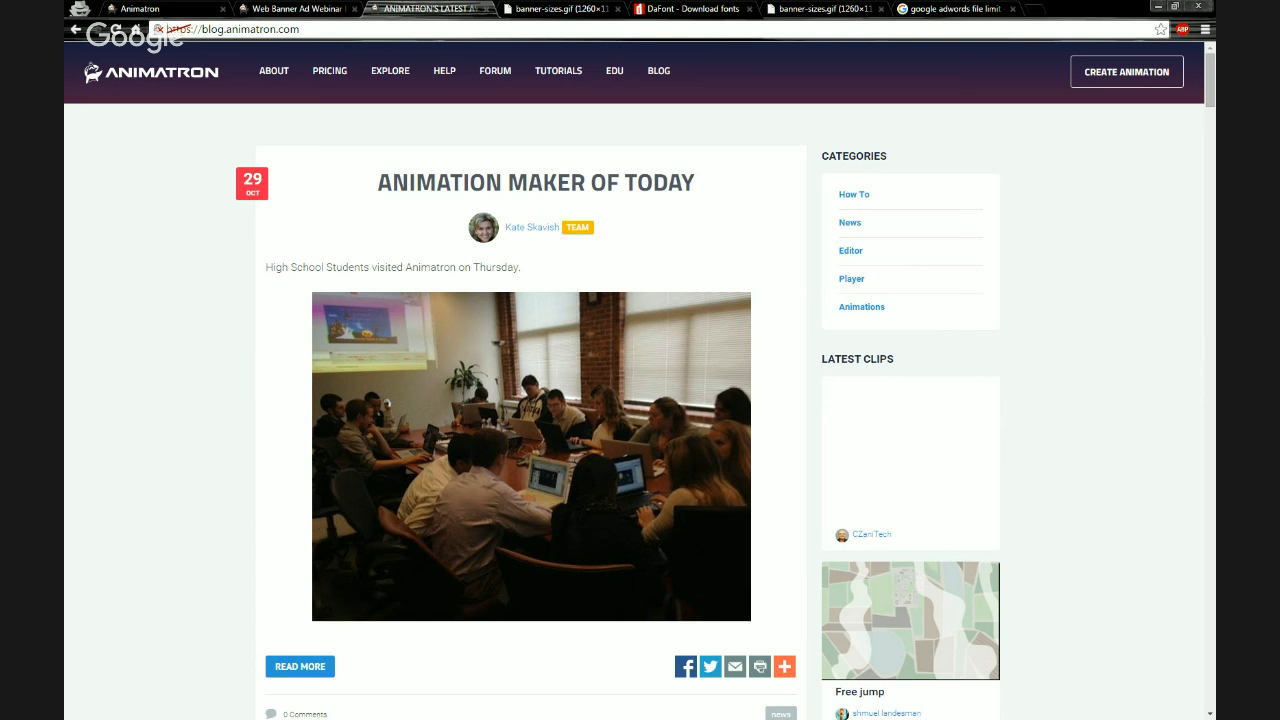
Open YouTube's sign-in page in a new tab, close it, and return to the banner editor
{"action": "left_click", "coordinate": [1028, 9]}
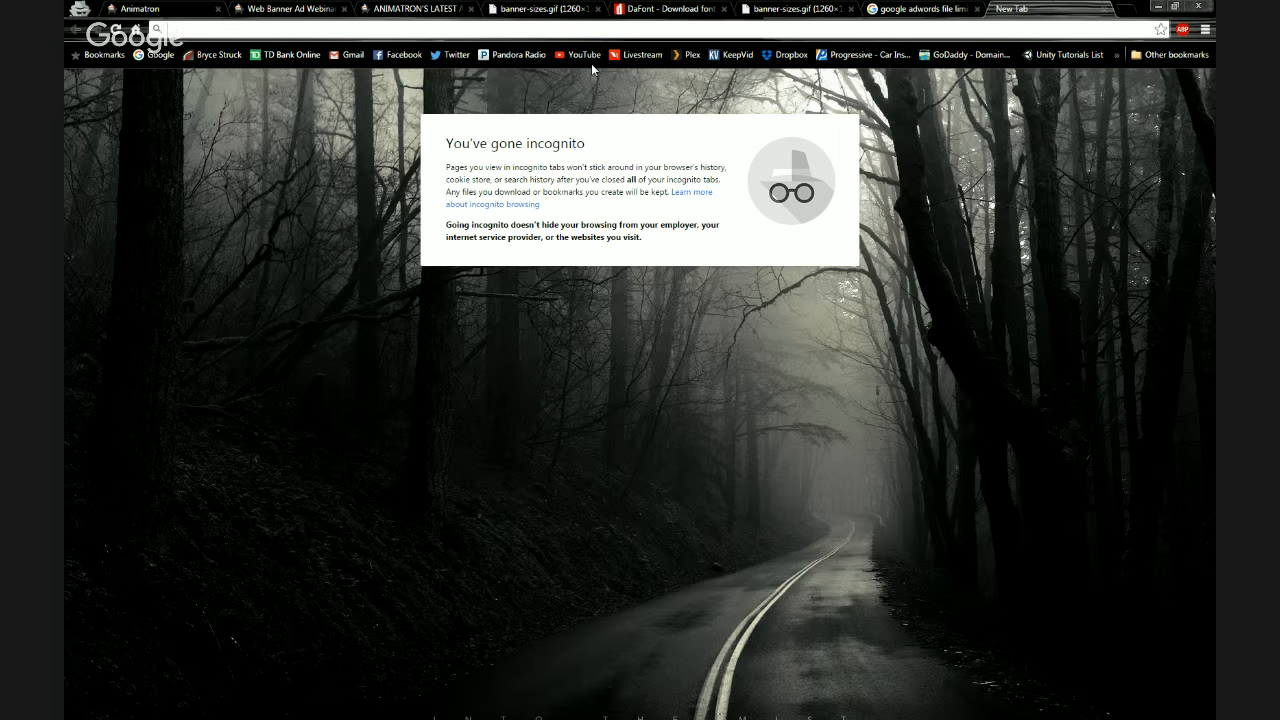
{"action": "left_click", "coordinate": [589, 58]}
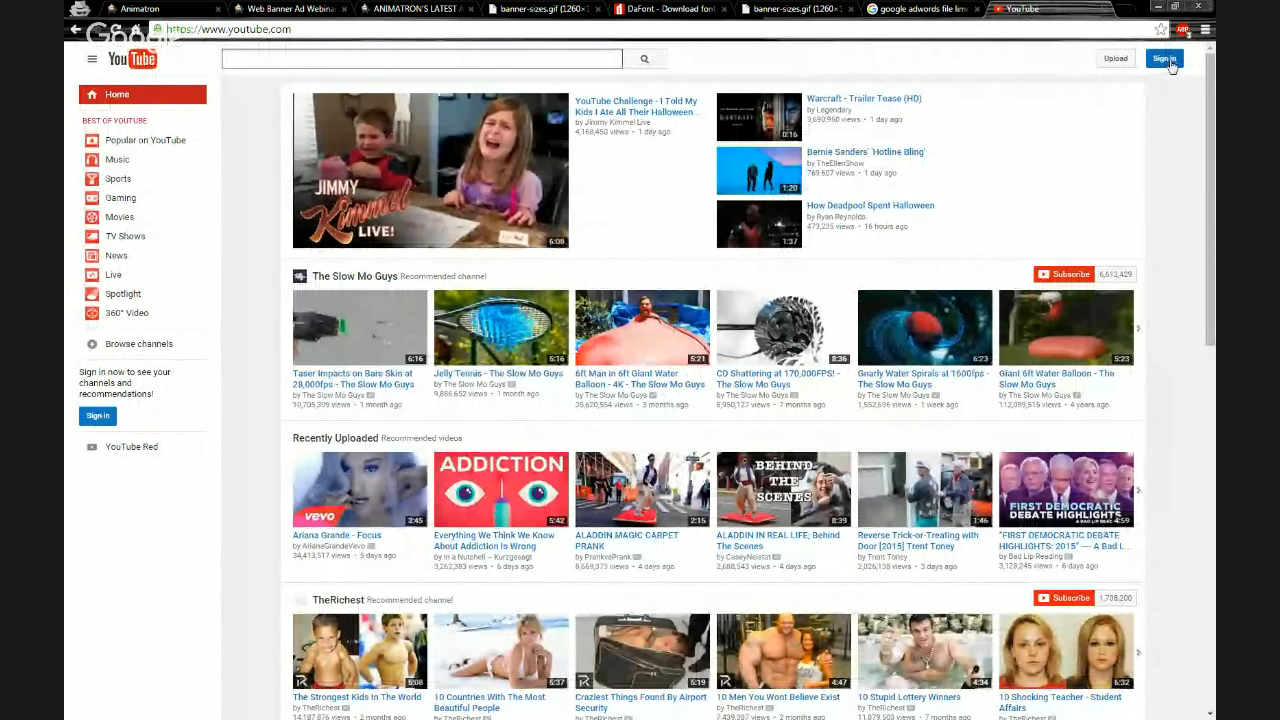
{"action": "left_click", "coordinate": [1165, 59]}
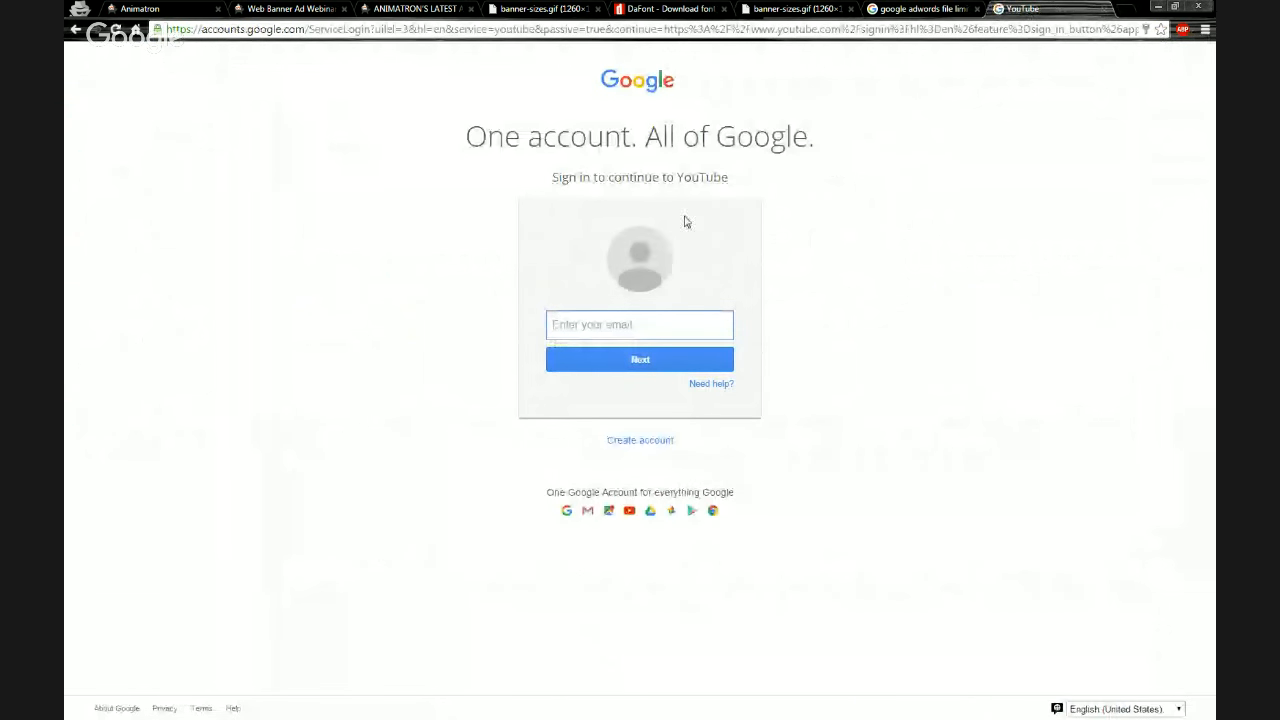
{"action": "left_click", "coordinate": [1104, 9]}
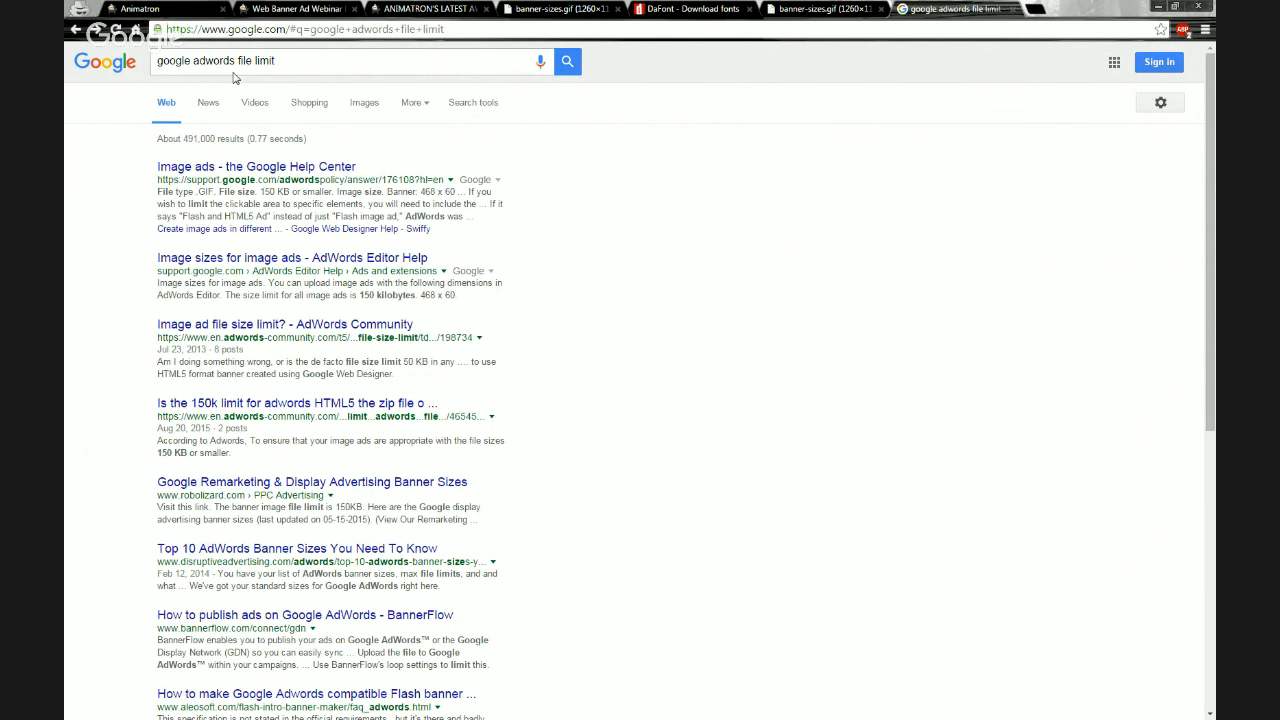
{"action": "left_click", "coordinate": [152, 8]}
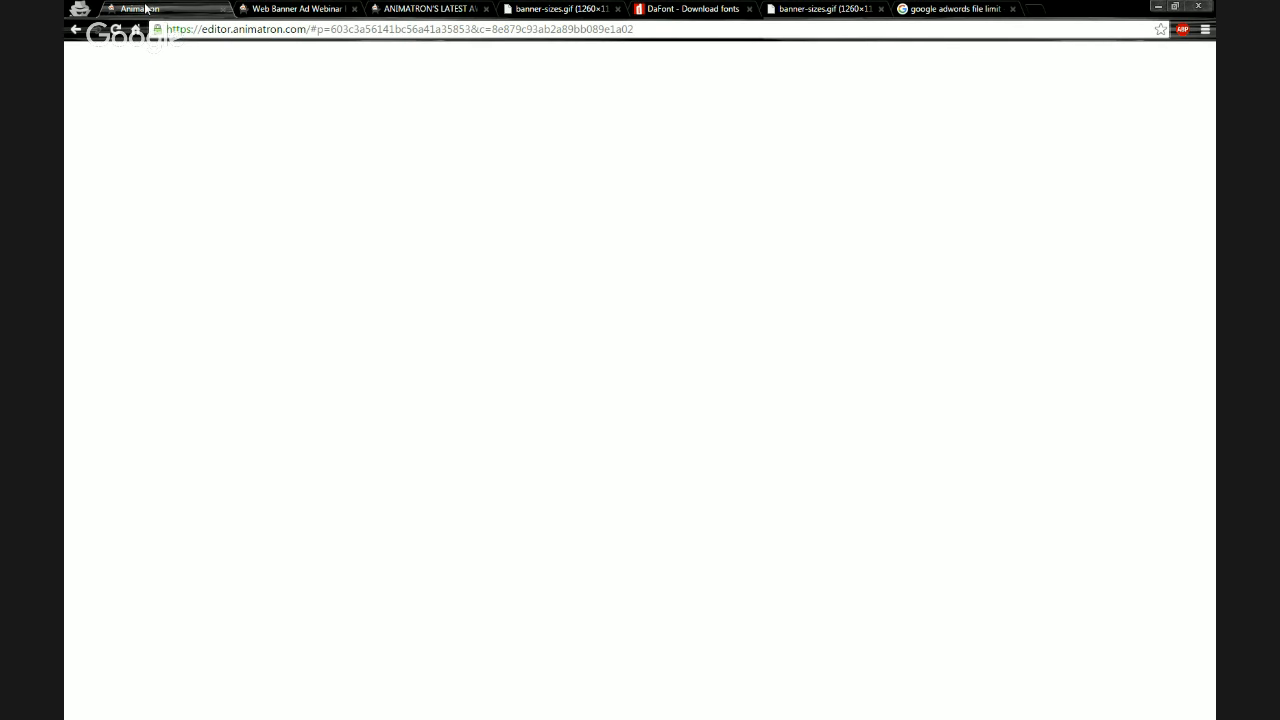
{"action": "left_click", "coordinate": [295, 8]}
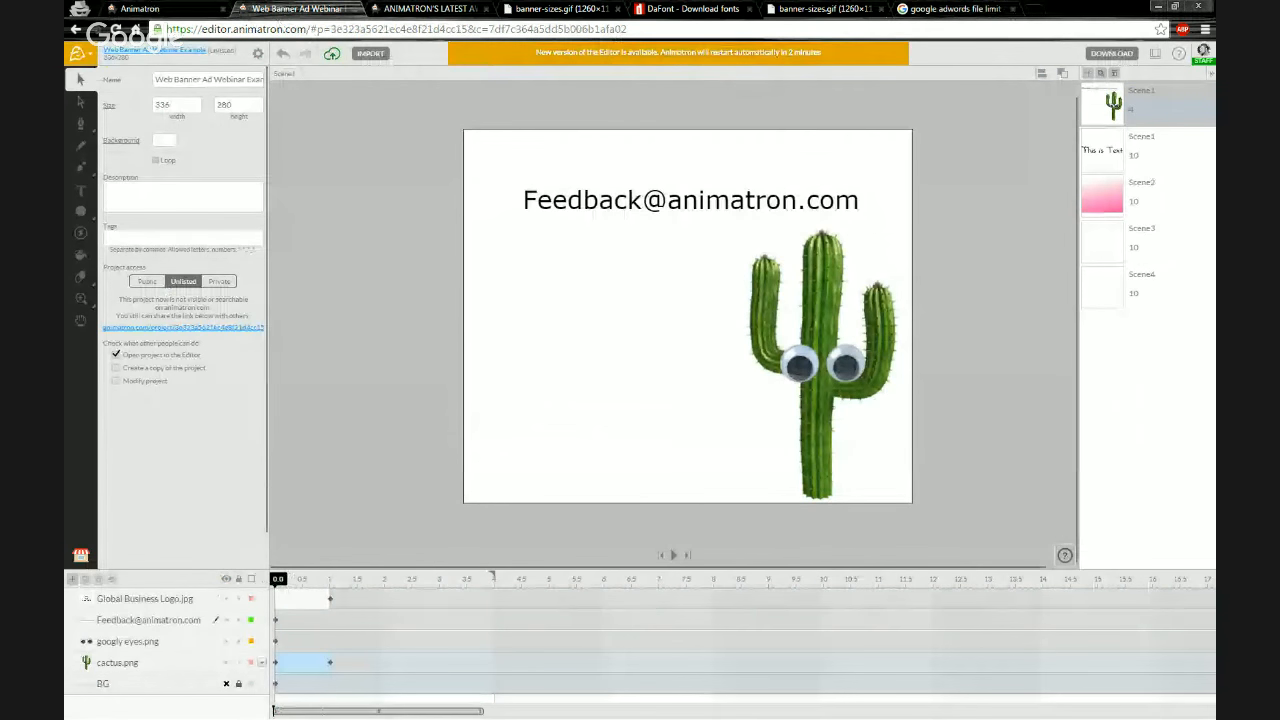